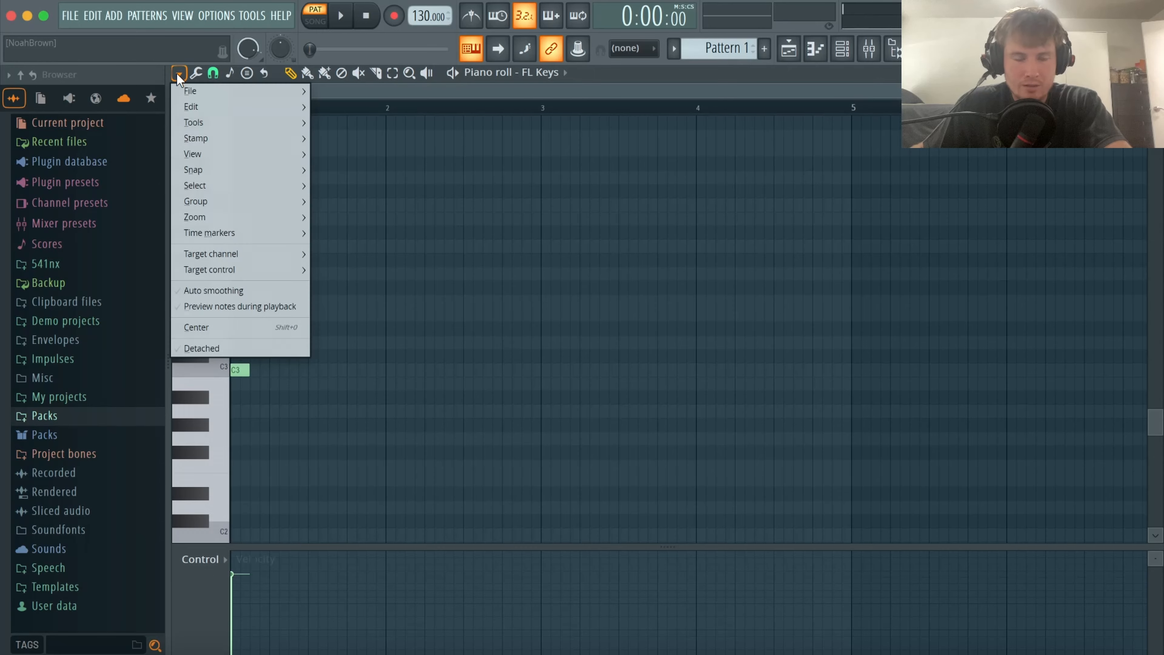
Examine the root note and scale options of the piano roll's scale highlighting.
mouse_move(244, 152)
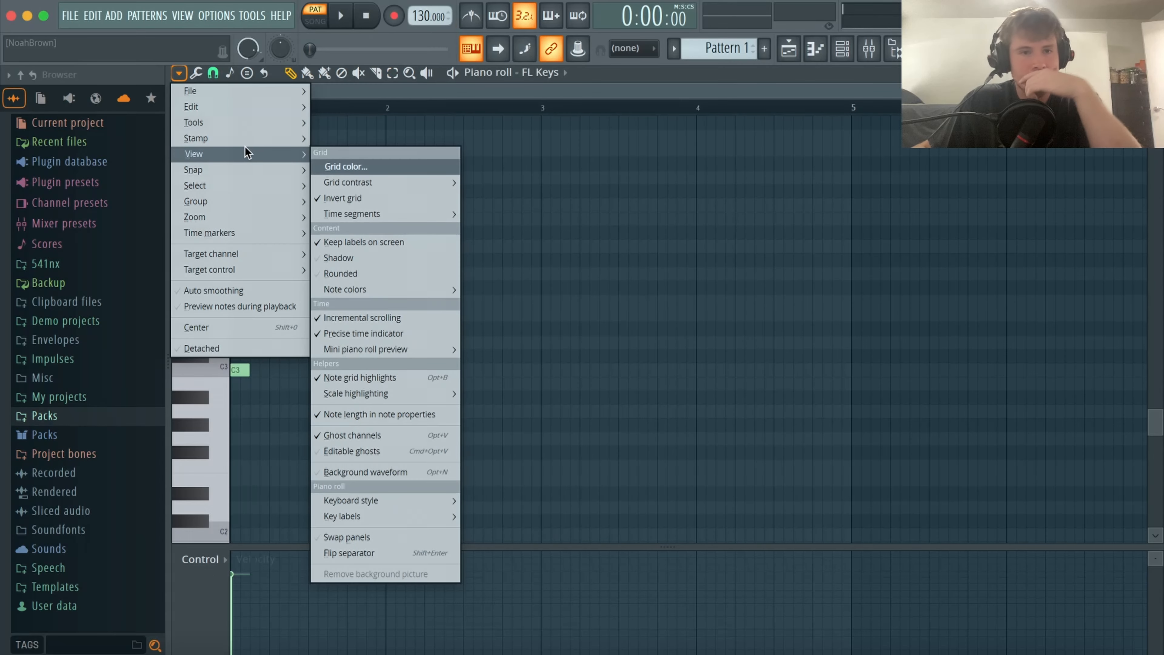
mouse_move(421, 395)
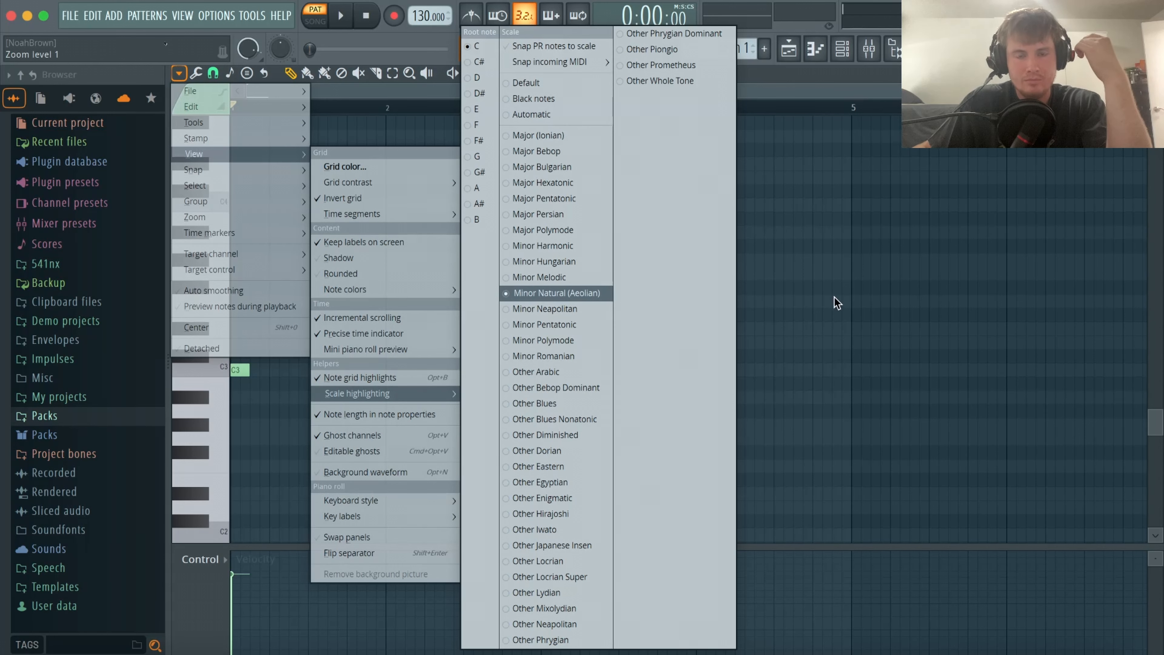
click(817, 213)
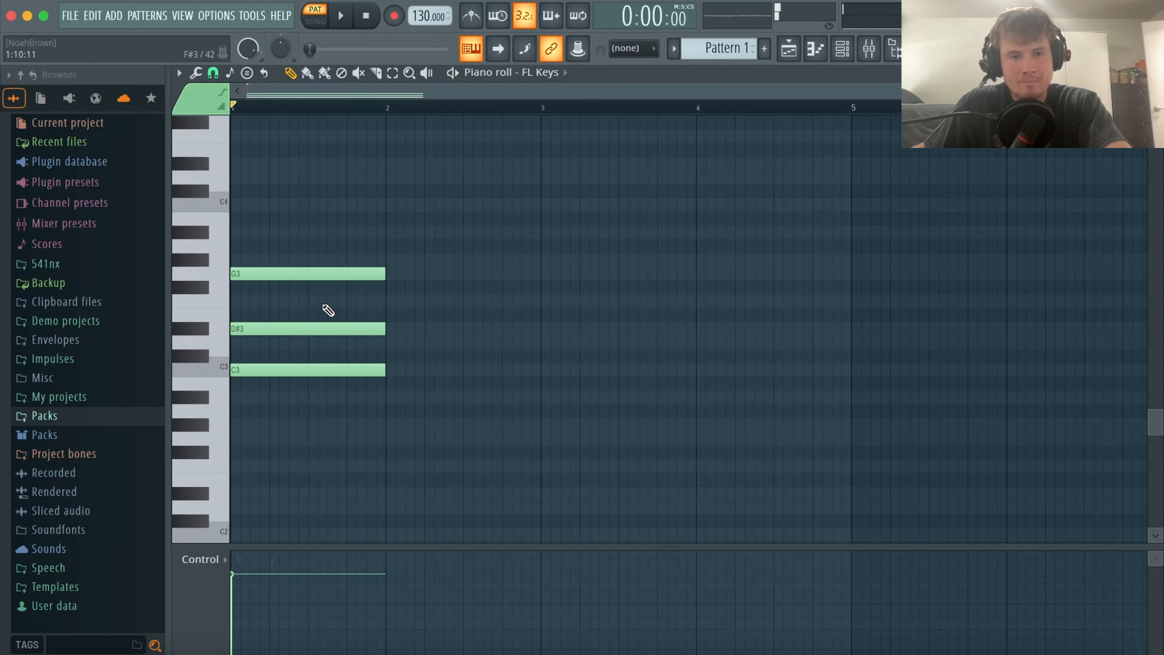
Raise all three notes of the C minor chord by two octaves to start on C5, and play it back.
drag(382, 443, 222, 256)
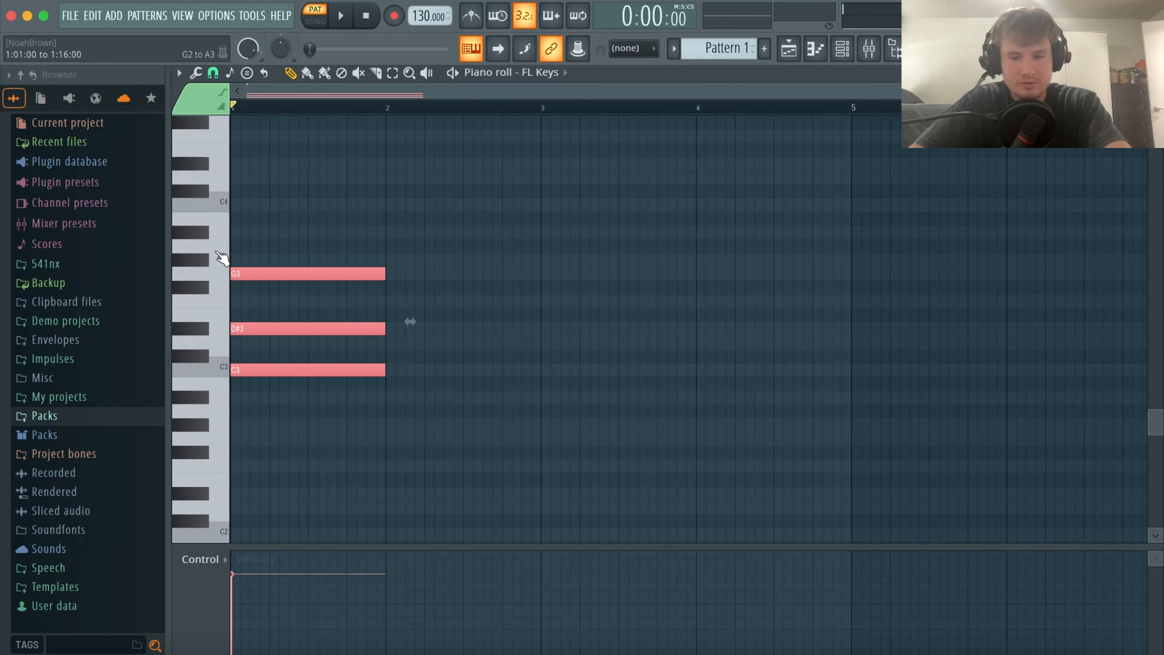
key(ctrl+Up)
key(ctrl+Up)
key(space)
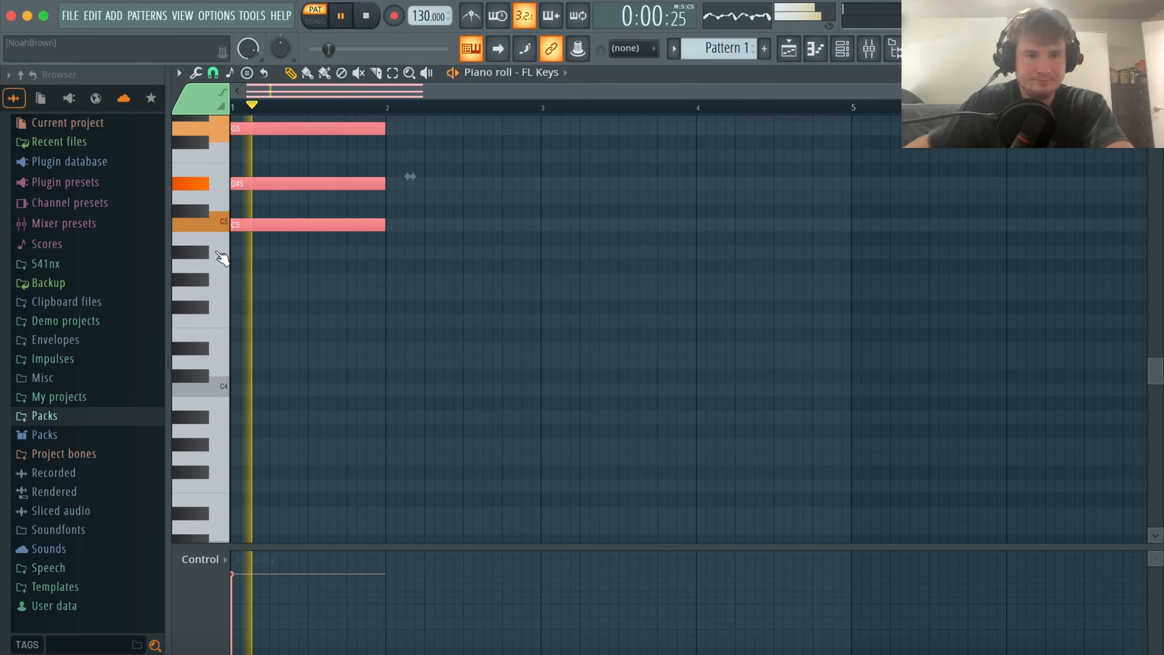
ctrl+right_click(424, 317)
key(space)
click(793, 290)
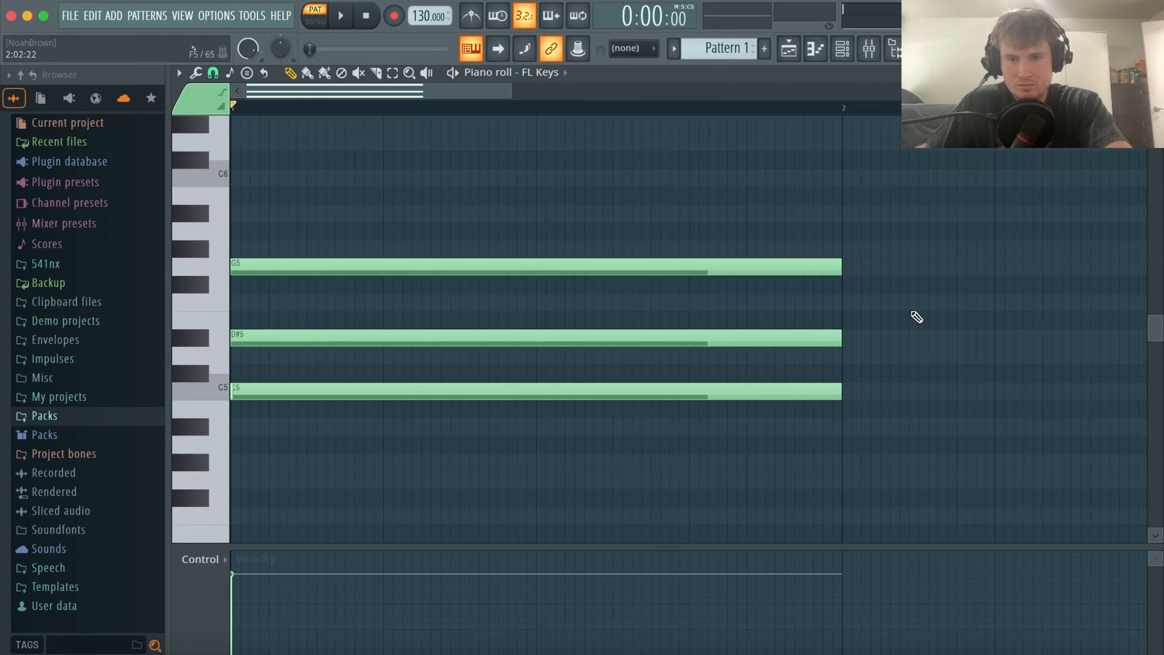
ctrl+right_click(1022, 232)
scroll(513, 261, down, 2)
scroll(513, 260, up, 5)
scroll(513, 261, down, 1)
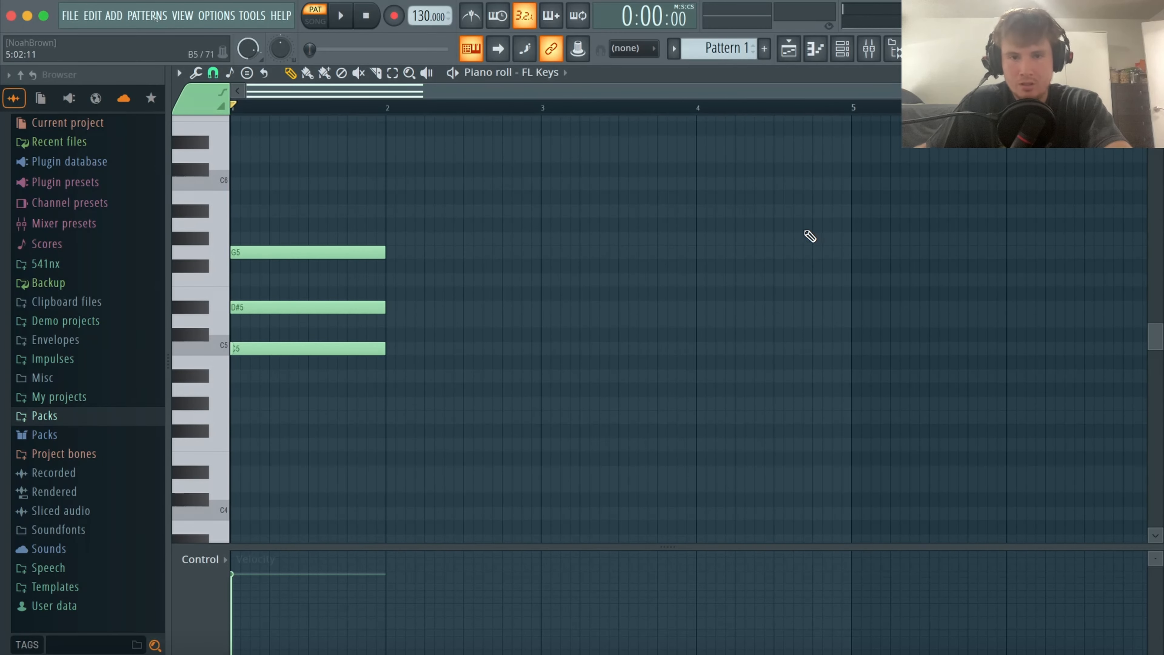
drag(397, 371, 346, 234)
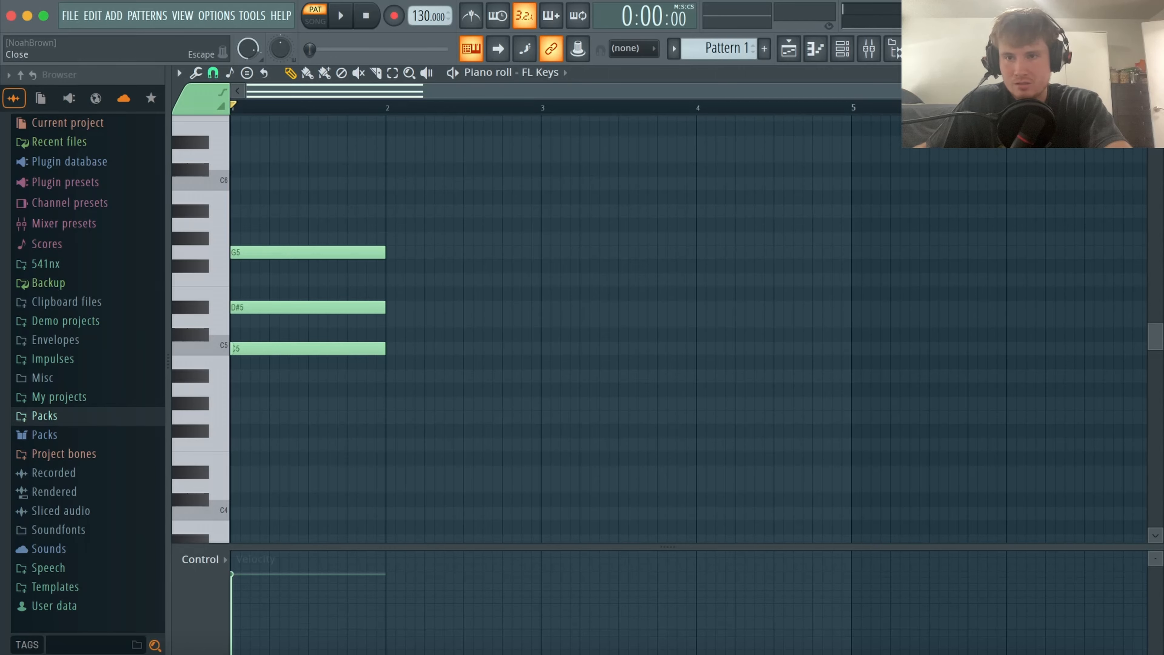
Replace the 808 Clap channel with an FL Keys instrument and dismiss its plugin window.
key(Escape)
right_click(514, 205)
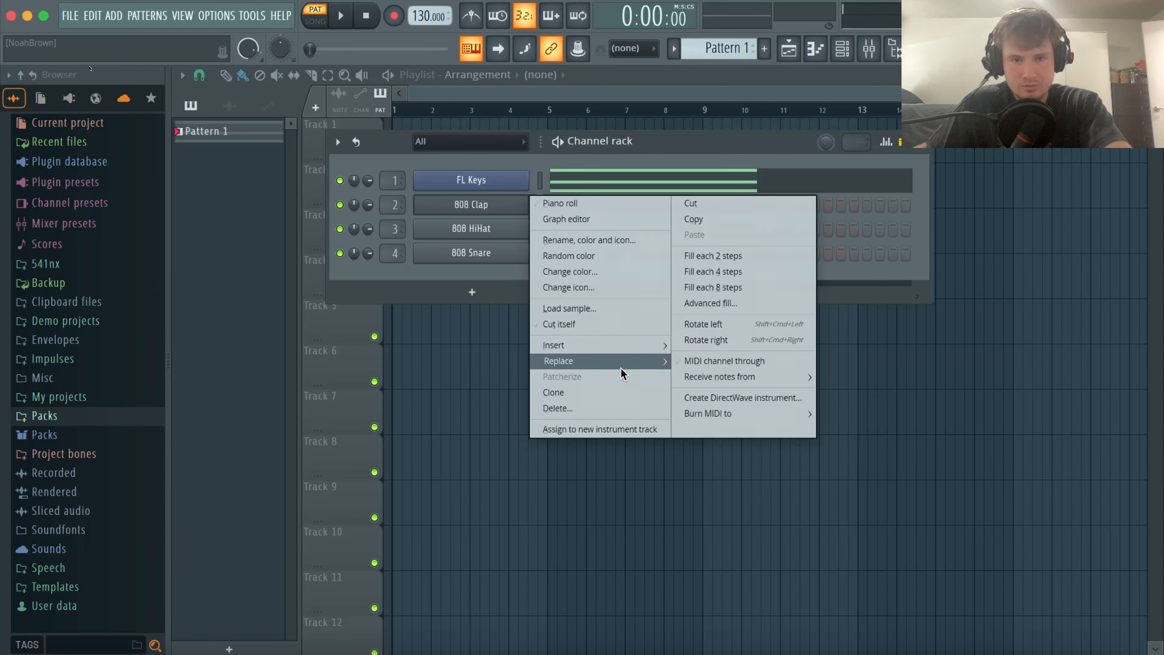
mouse_move(627, 369)
click(698, 426)
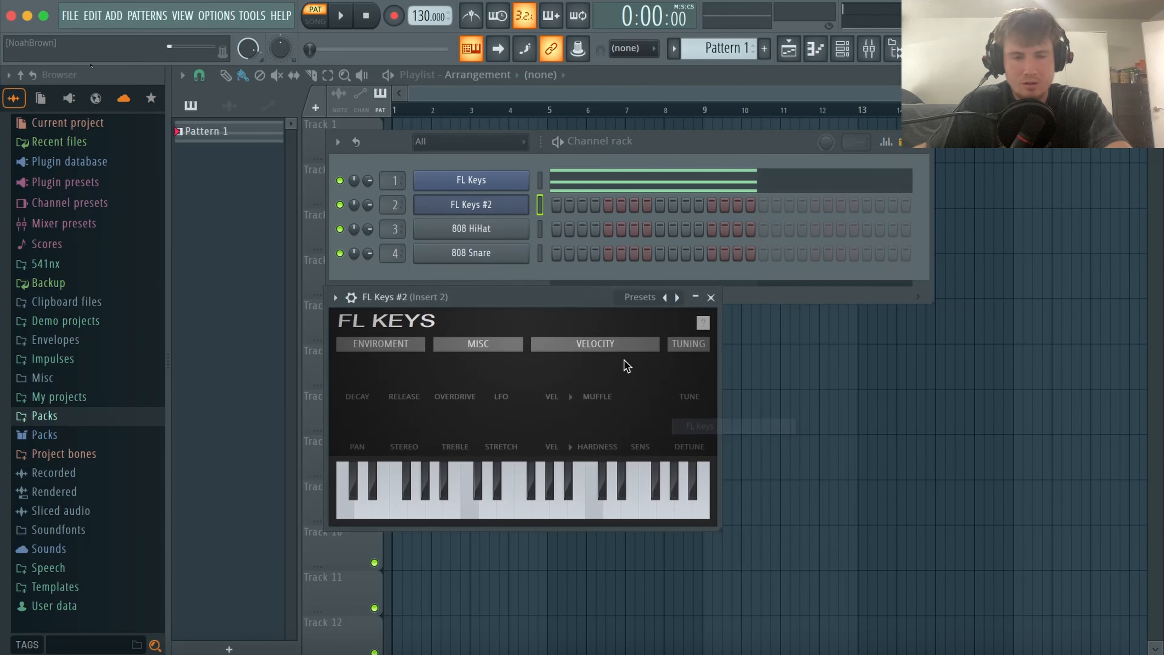
click(710, 297)
View the first channel's ghost notes in the piano roll of the second FL Keys channel.
right_click(512, 204)
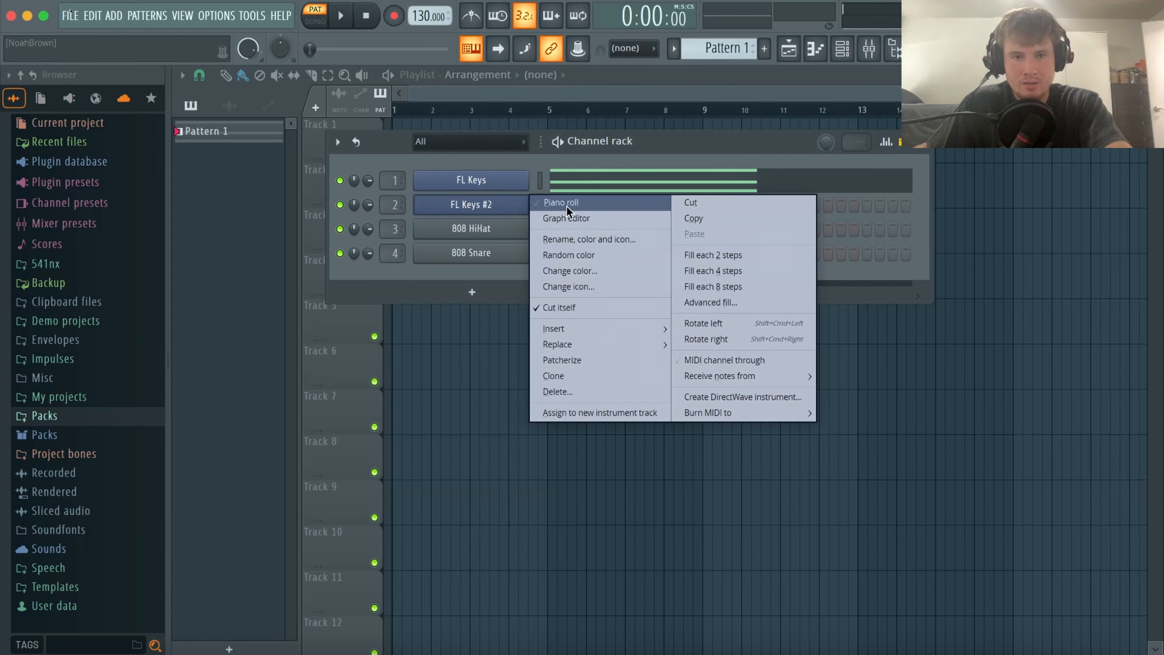
click(561, 202)
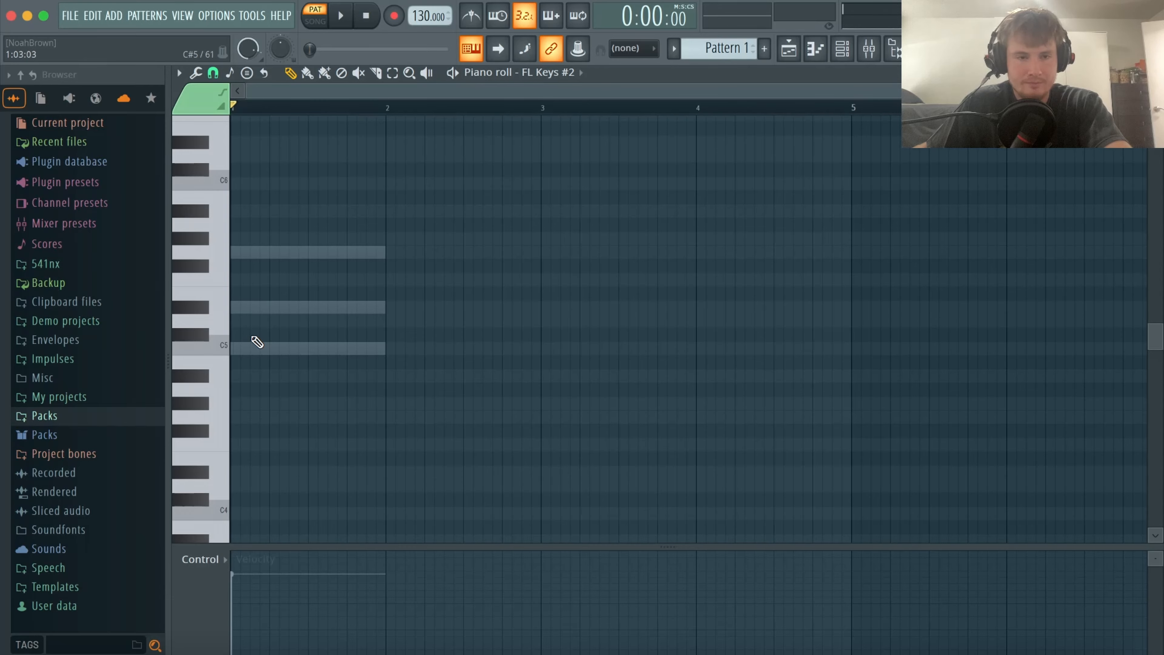
click(1155, 73)
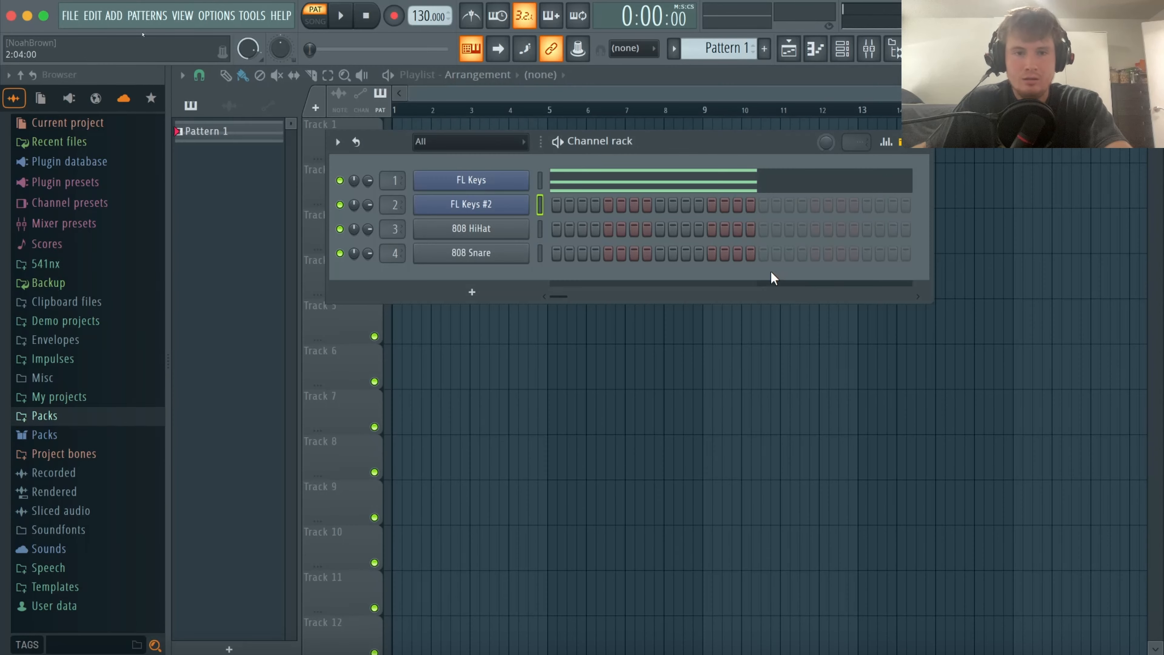
Duplicate the first FL Keys channel's chord into bar 2 and raise the copy five semitones to start on F5.
click(629, 188)
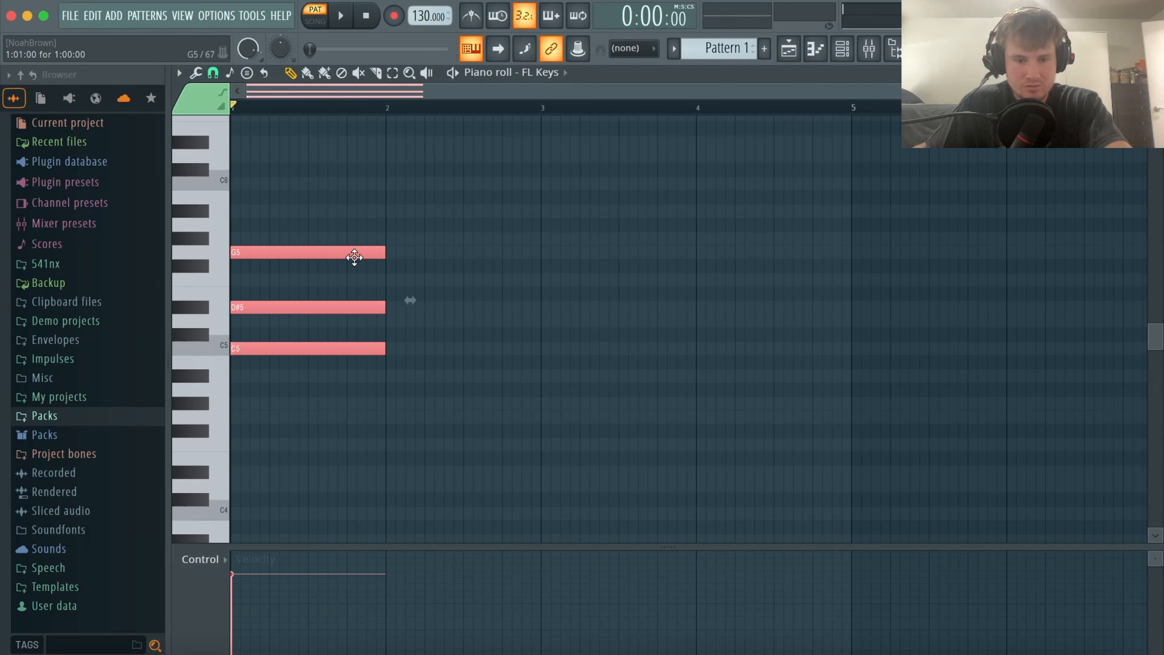
key(ctrl+b)
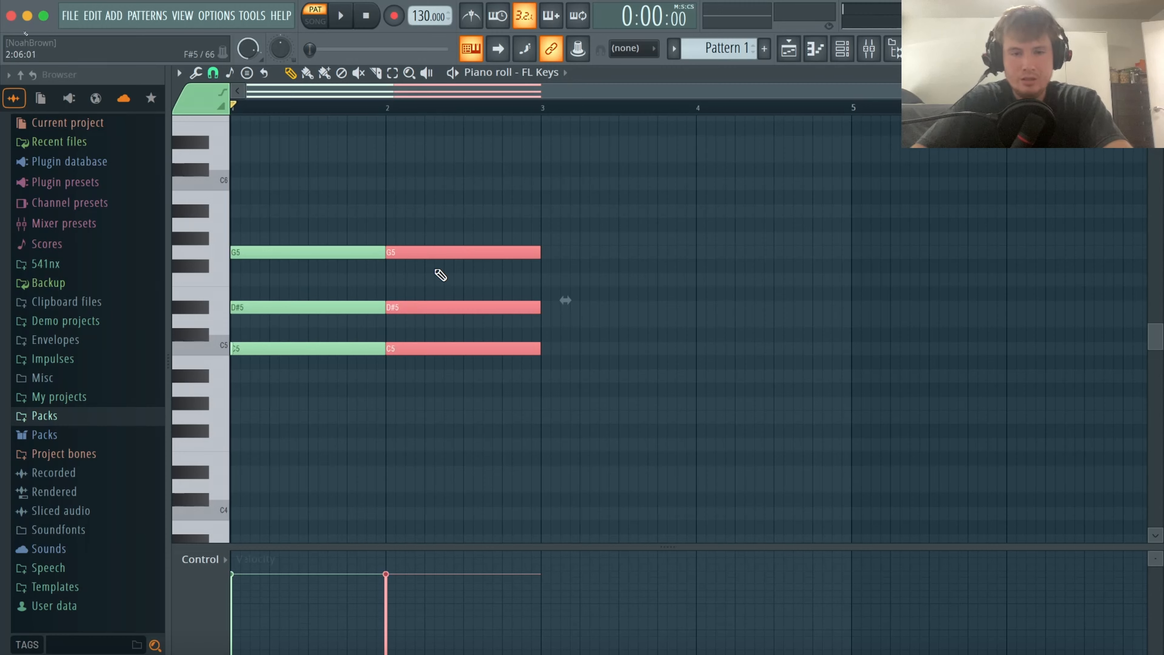
key(Up)
key(Up)
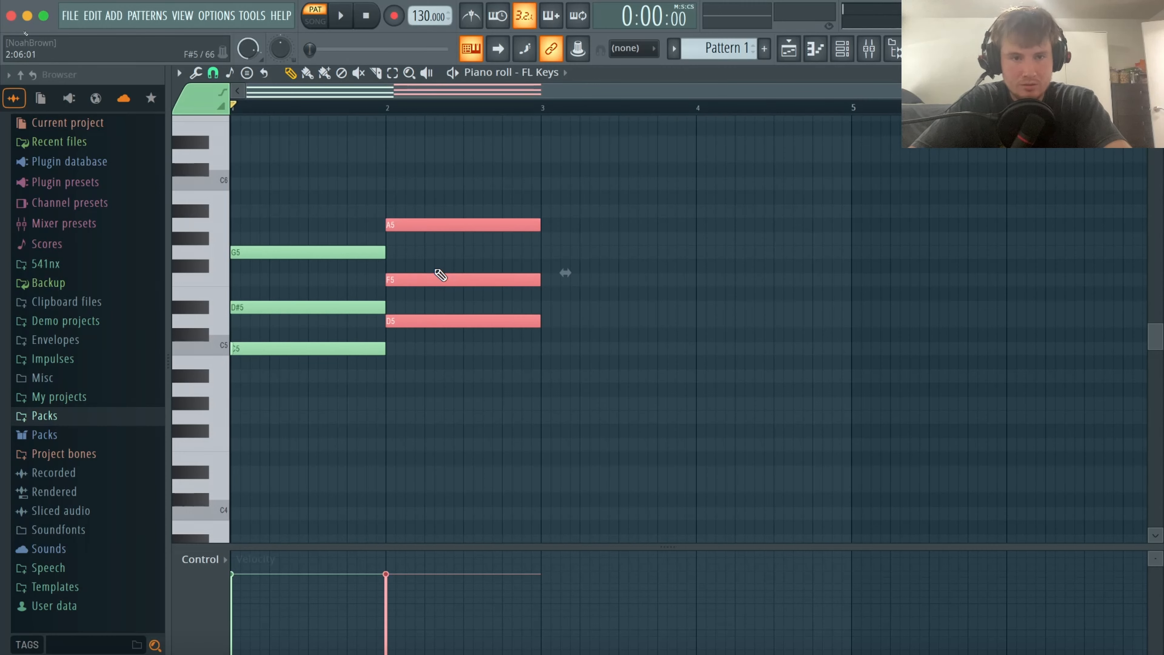
key(Up)
key(Up)
key(Up)
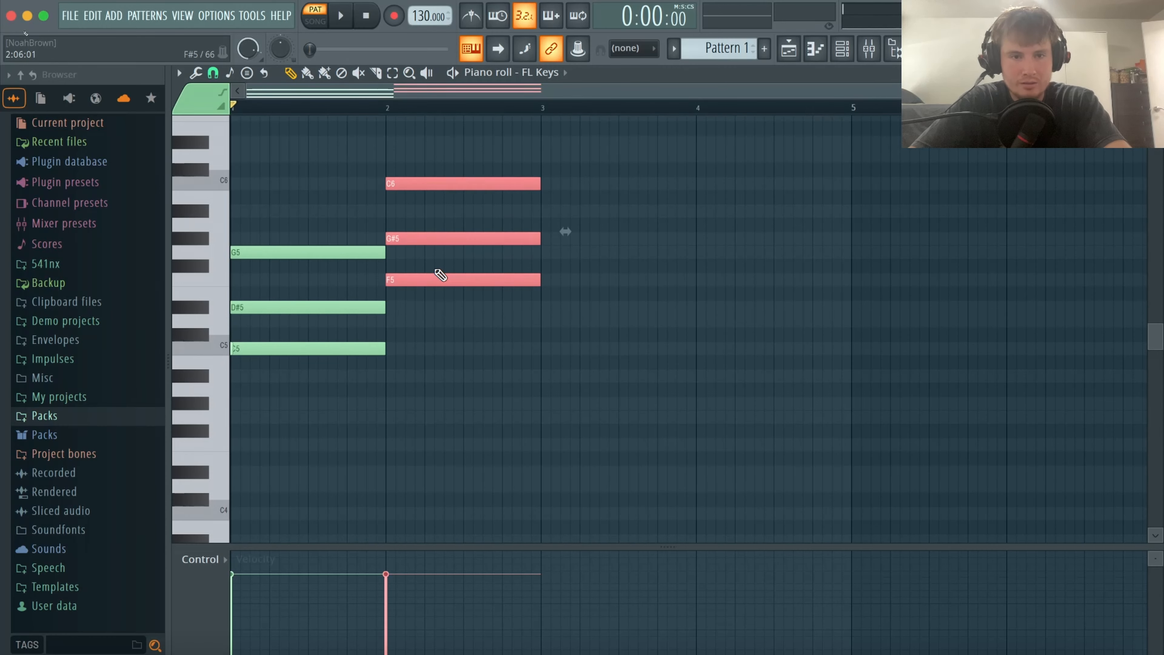
Set the tempo to 100 BPM and play back the two-chord progression.
key(space)
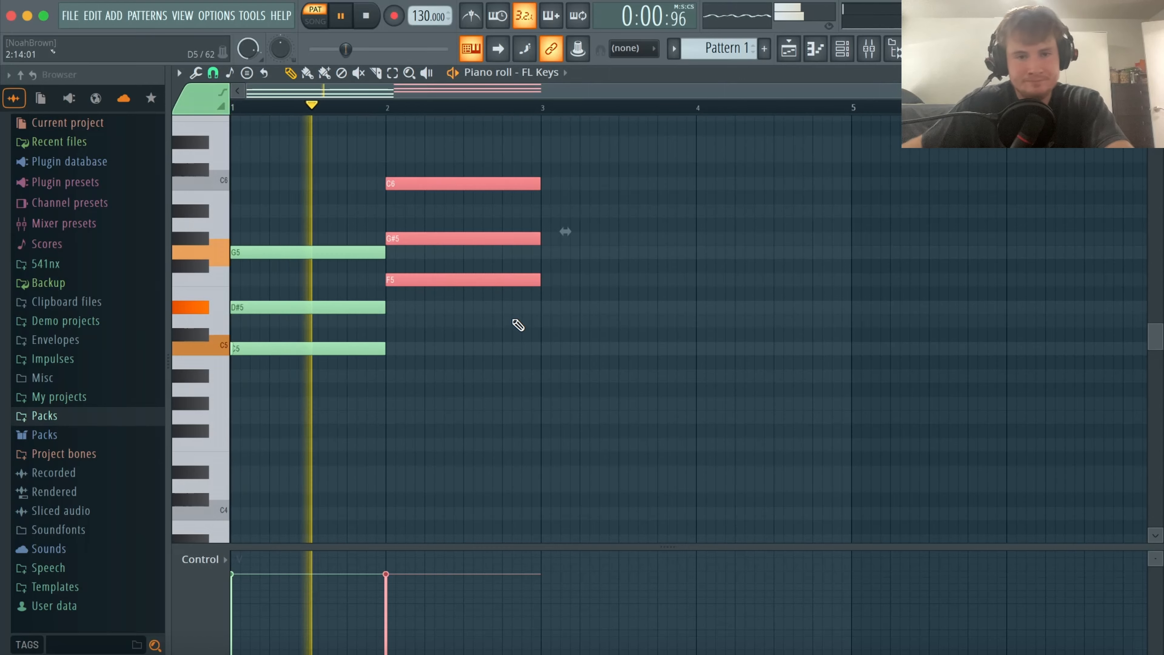
key(ctrl+d)
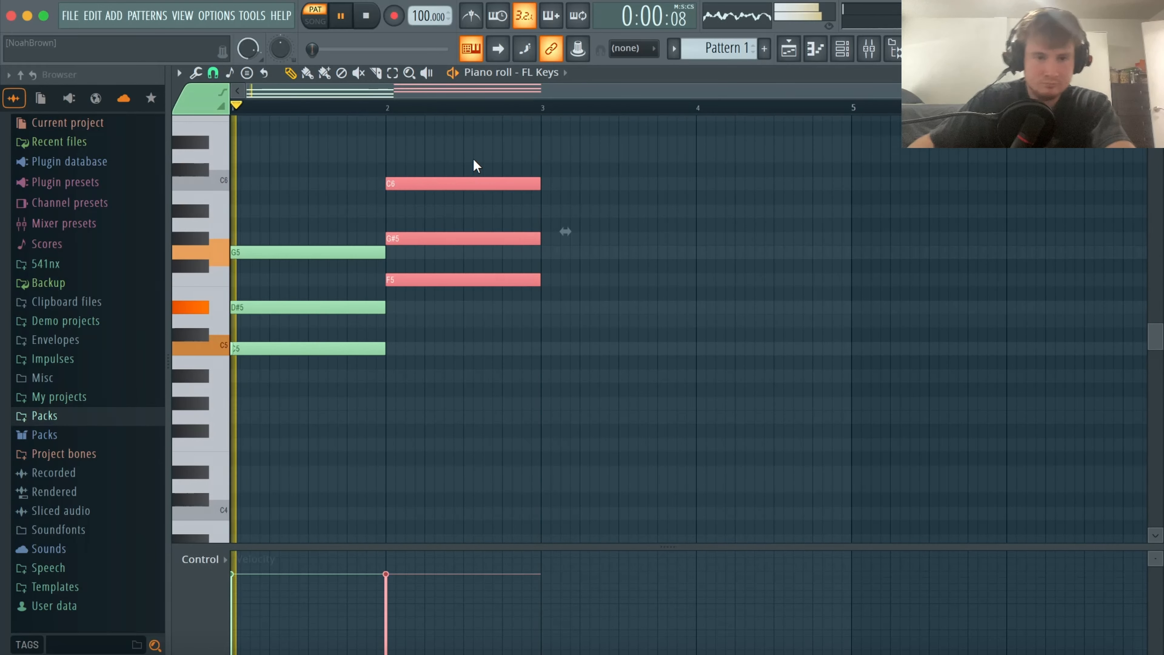
key(space)
key(ctrl+d)
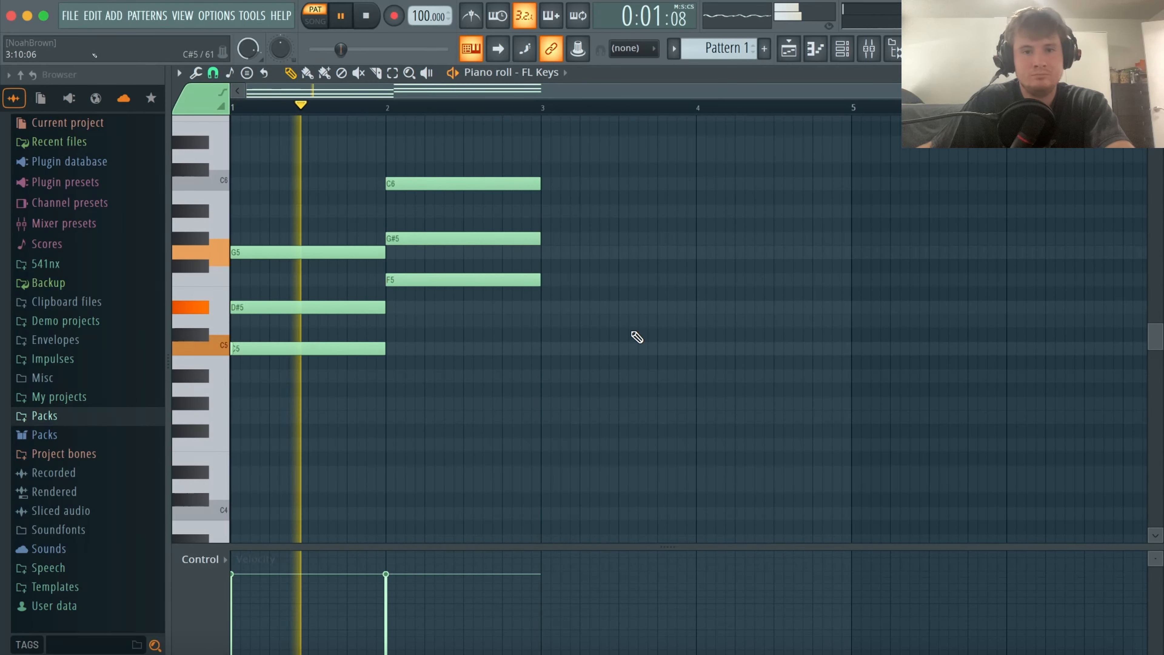
Transpose both chords up four semitones to start on E5 and A5, and briefly play them.
key(ctrl+a)
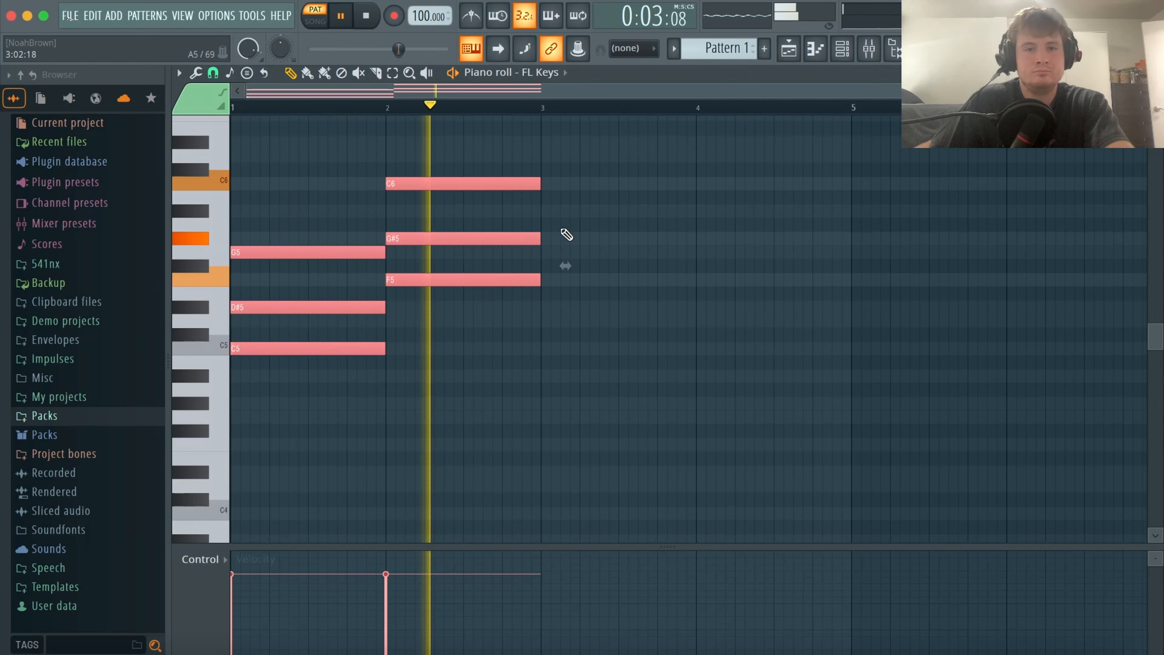
key(space)
key(ctrl+d)
scroll(507, 365, up, 2)
drag(619, 422, 341, 219)
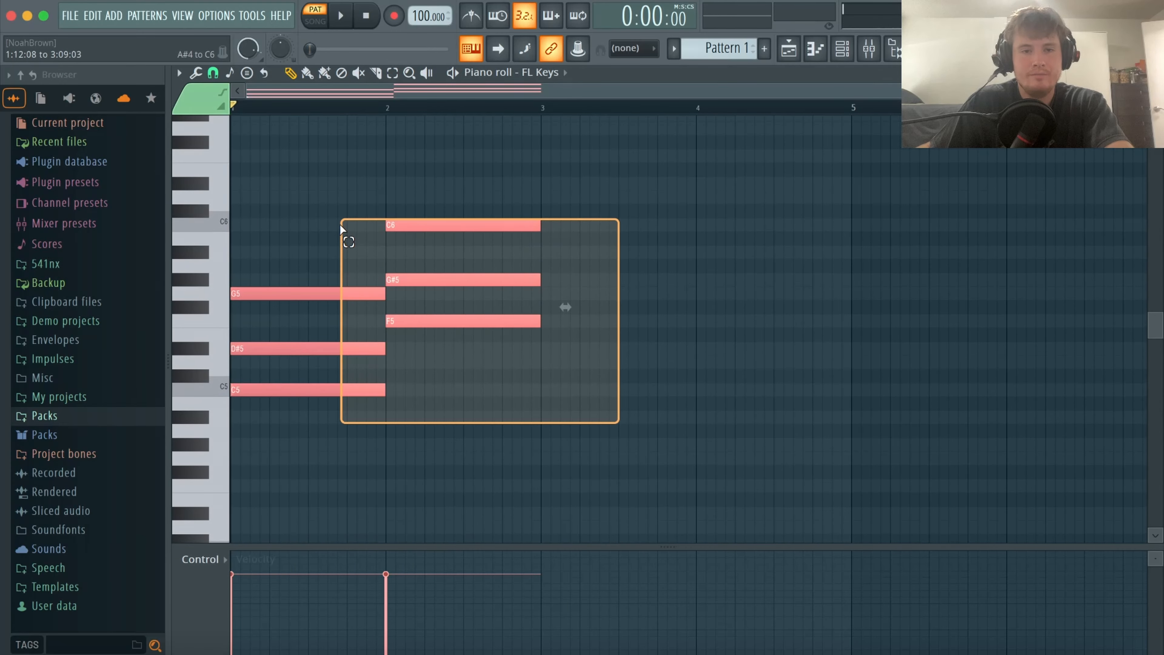
key(Up)
key(Up)
key(Up)
key(Up)
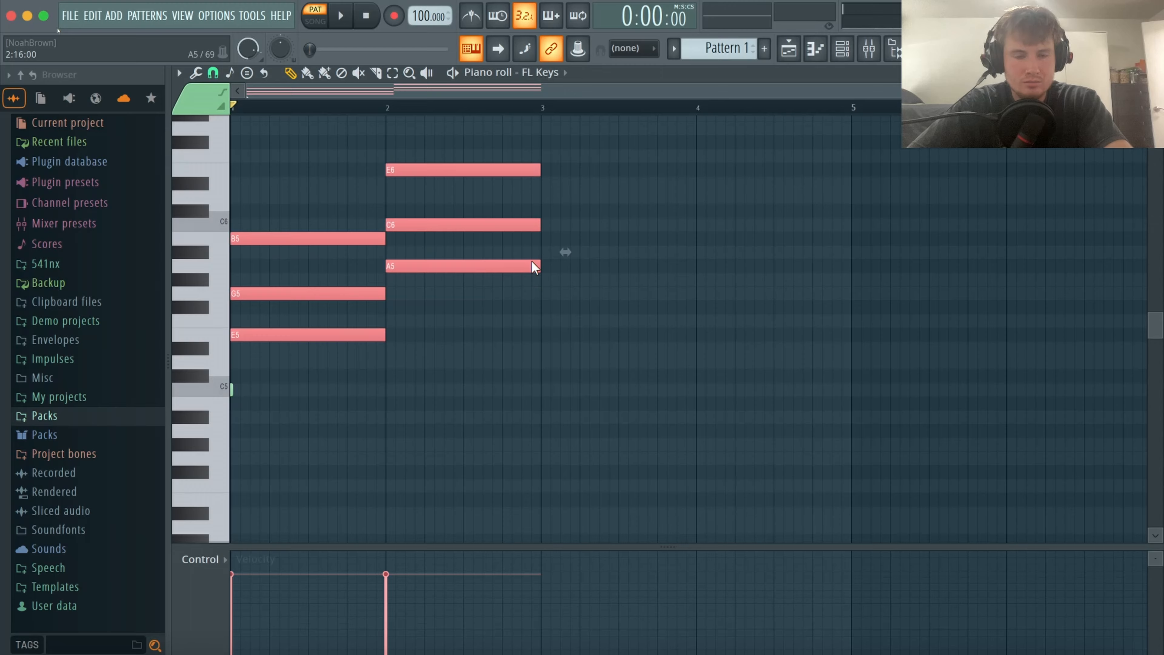
key(space)
key(space)
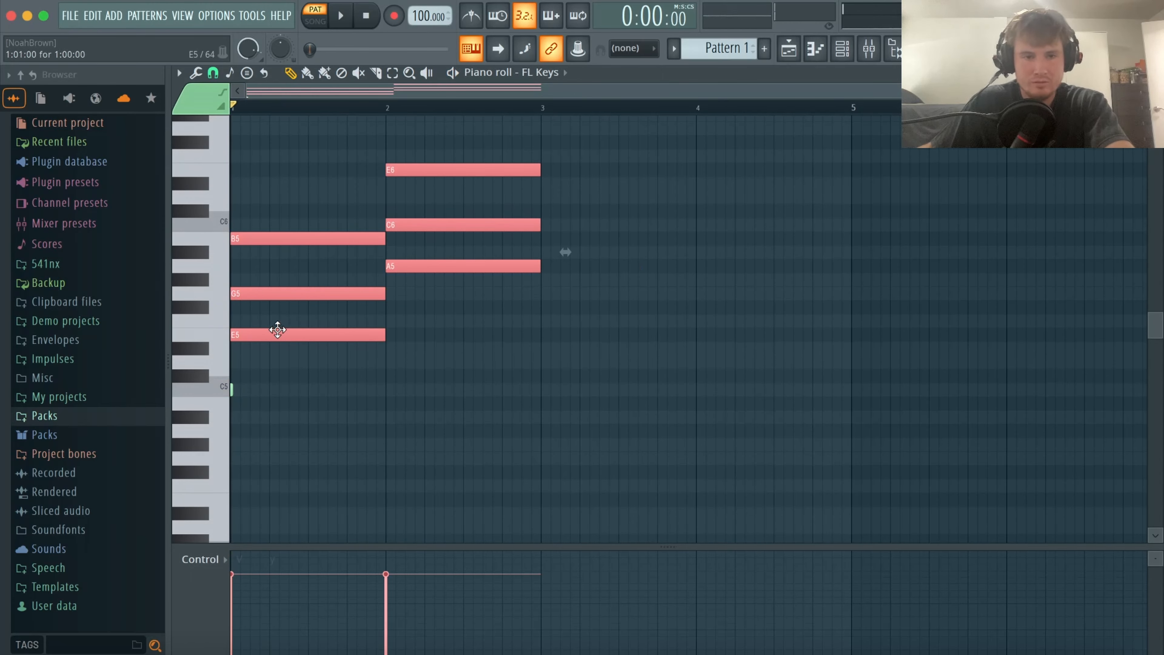
Transpose both chords down two semitones to start on D5 and G5, and play them back.
super+click(482, 337)
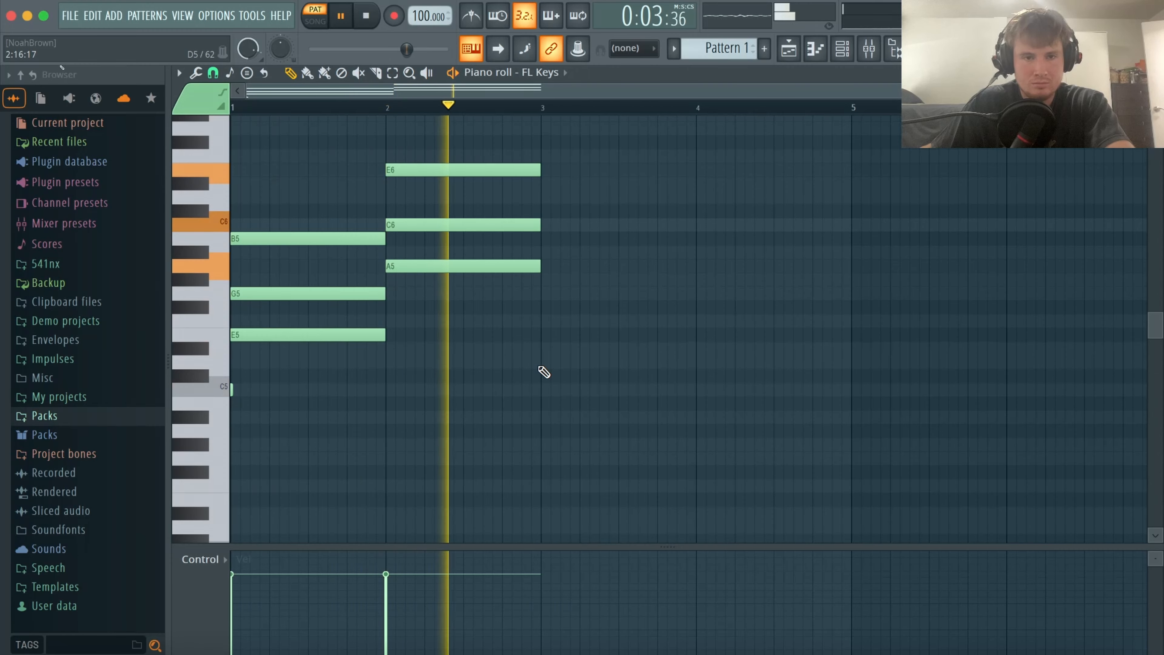
key(shift+Down)
key(space)
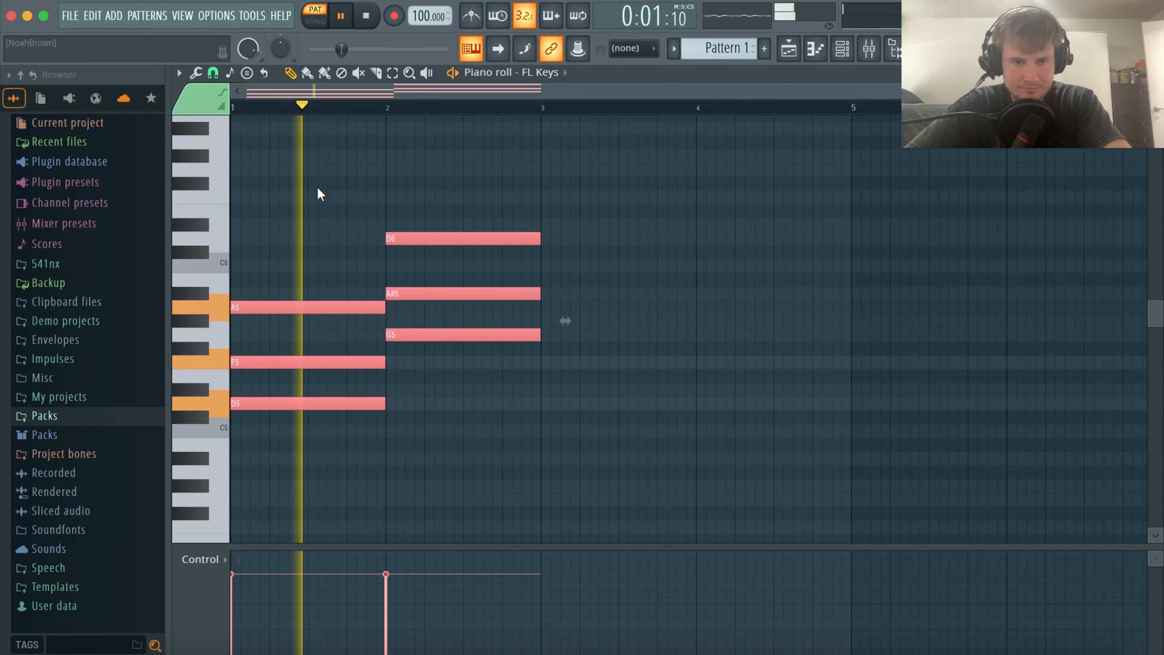
key(space)
Raise both chords seven semitones, play them, and lower them one octave to start on A4 and D5.
key(shift+Up)
key(shift+Up)
key(shift+Up)
key(shift+Up)
key(shift+Up)
key(shift+Up)
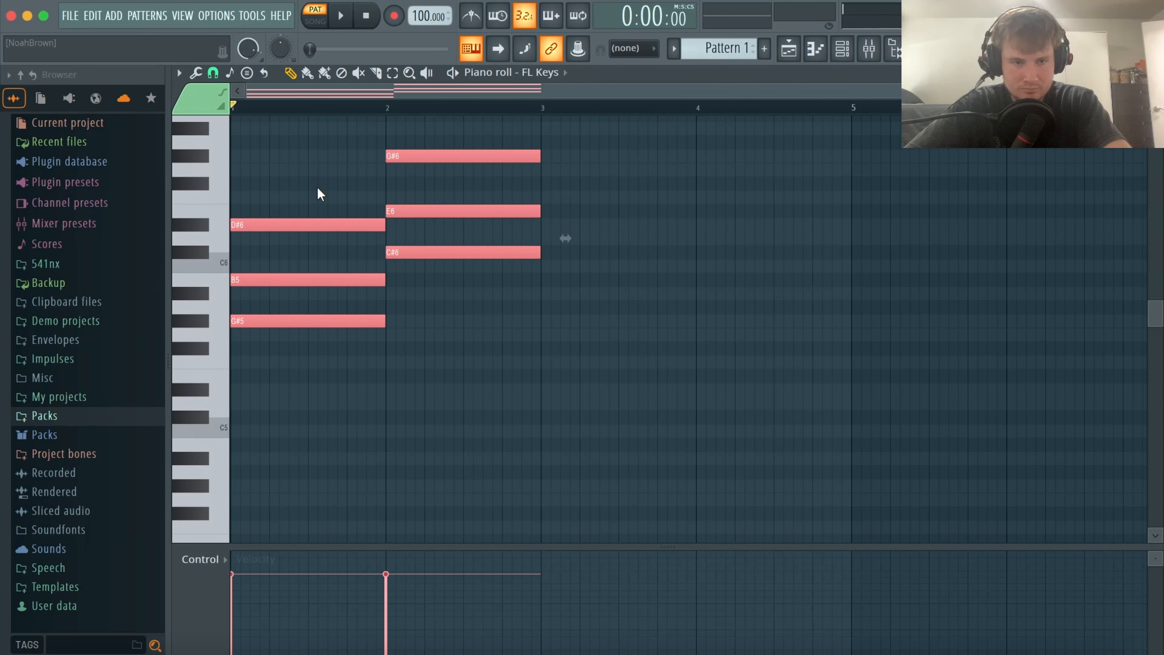
key(shift+Up)
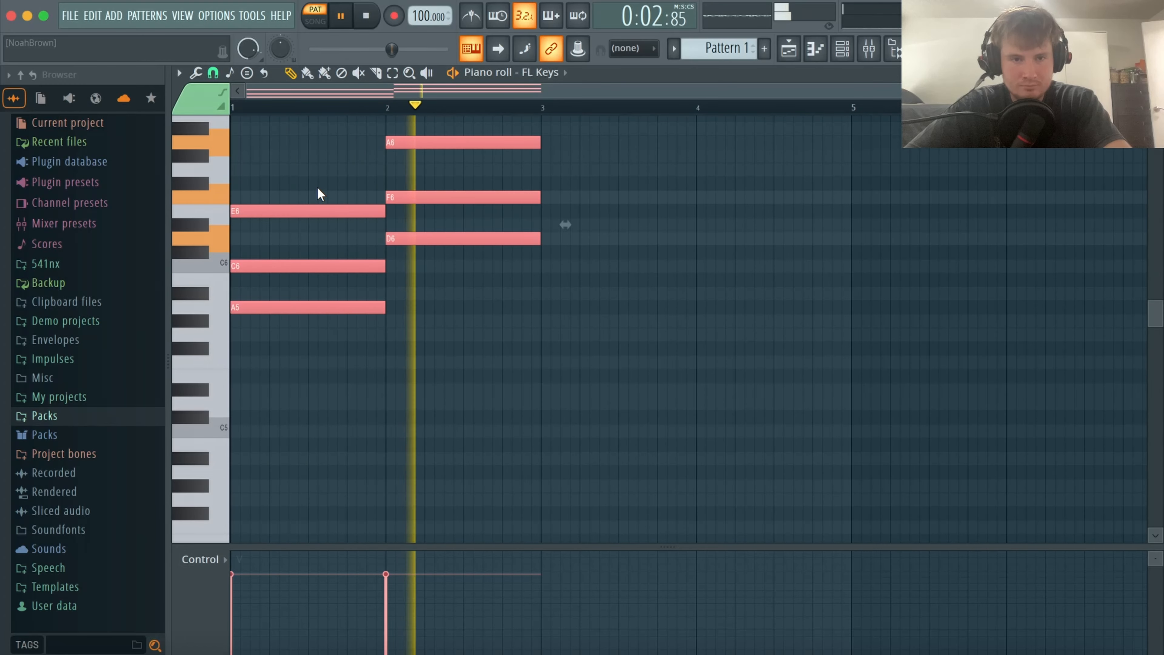
key(ctrl+Down)
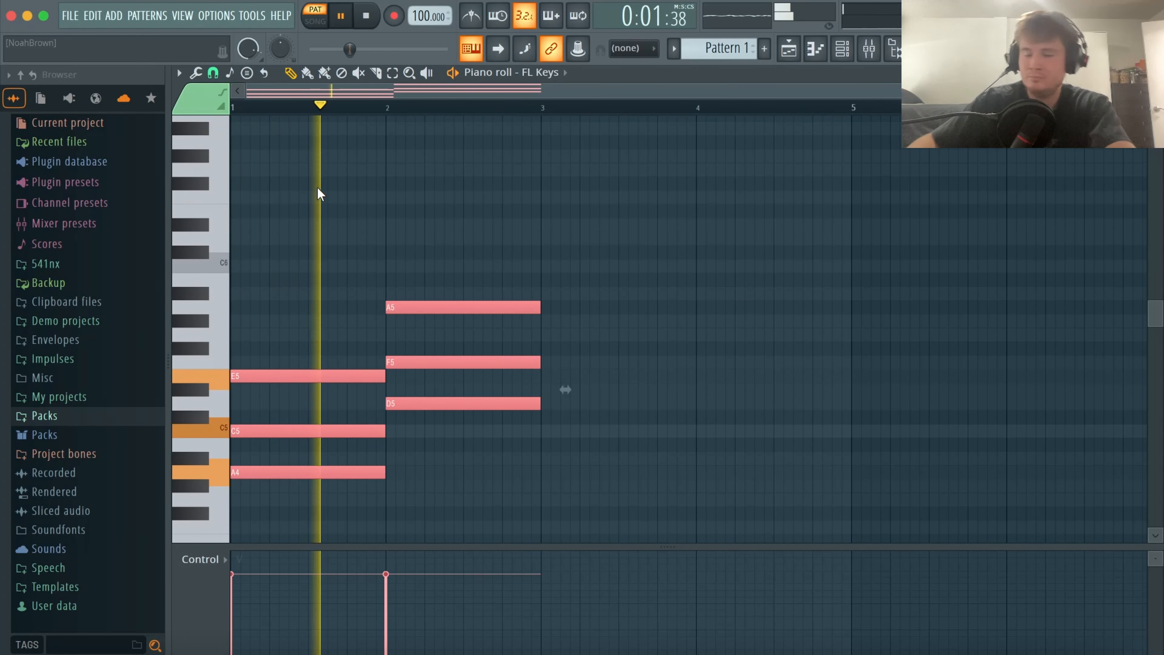
Duplicate both chords into bars 3 and 4.
scroll(720, 390, down, 2)
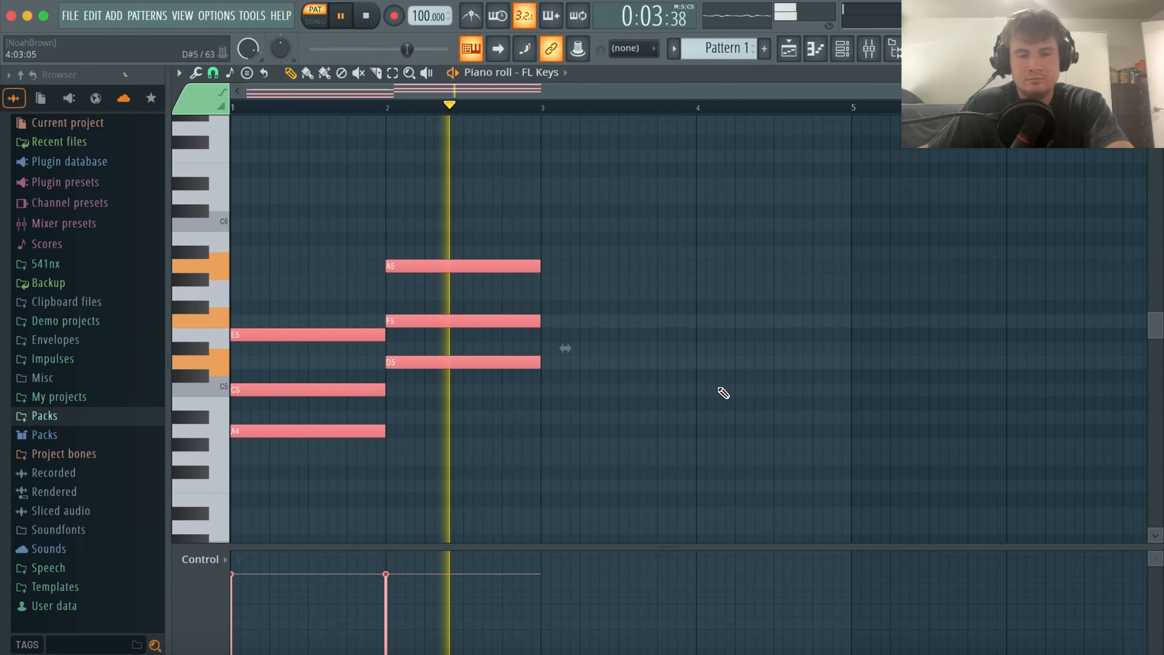
right_click(667, 379)
drag(533, 415, 316, 210)
key(ctrl+b)
right_click(683, 272)
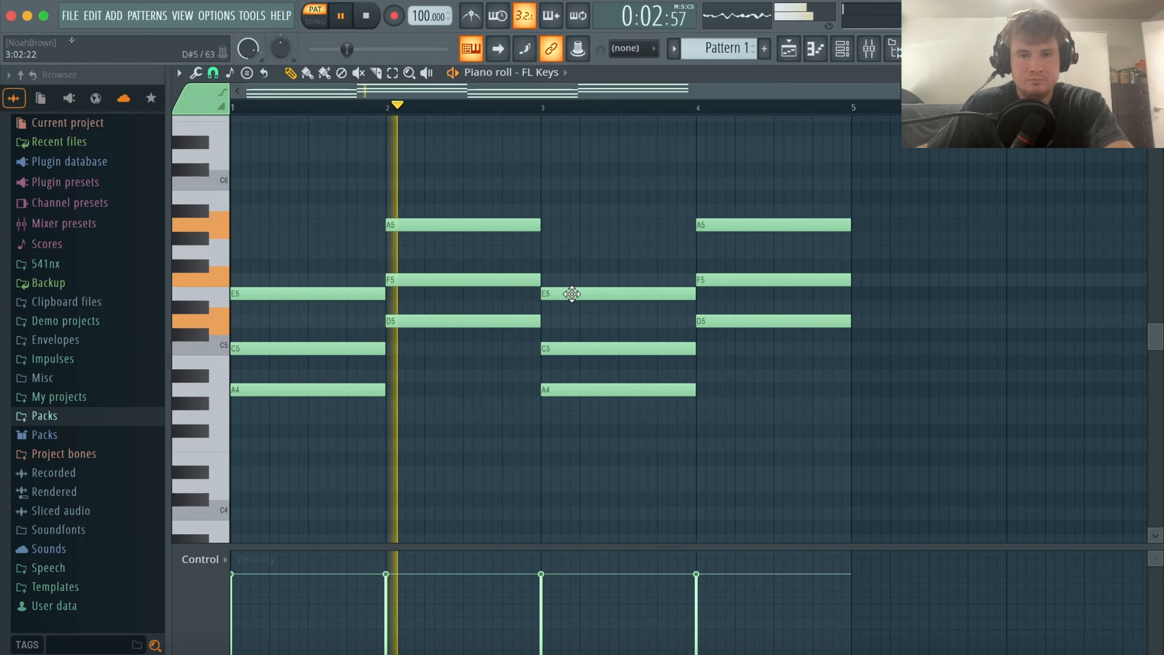
Delete the duplicated chord notes in bars 3 and 4 and stop playback.
right_click(772, 227)
right_click(765, 280)
right_click(753, 321)
right_click(660, 389)
right_click(653, 348)
right_click(642, 294)
key(space)
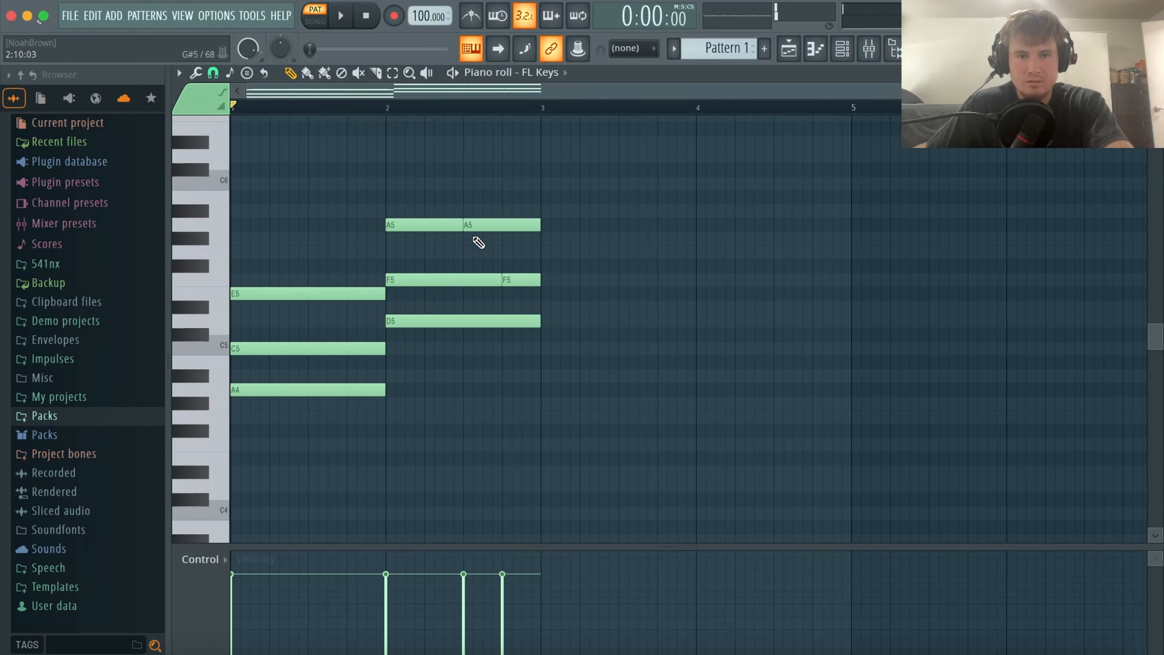
Play the pattern and set the scale highlighting root note to A, keeping Minor Natural (Aeolian).
key(space)
click(179, 73)
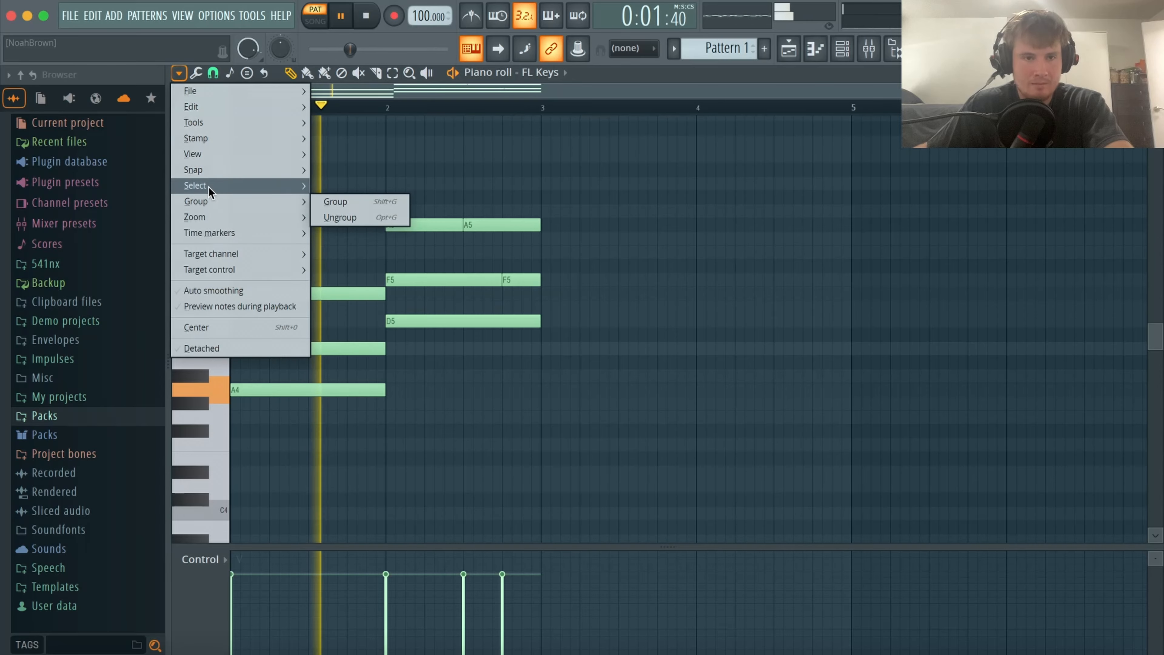
mouse_move(211, 158)
mouse_move(394, 393)
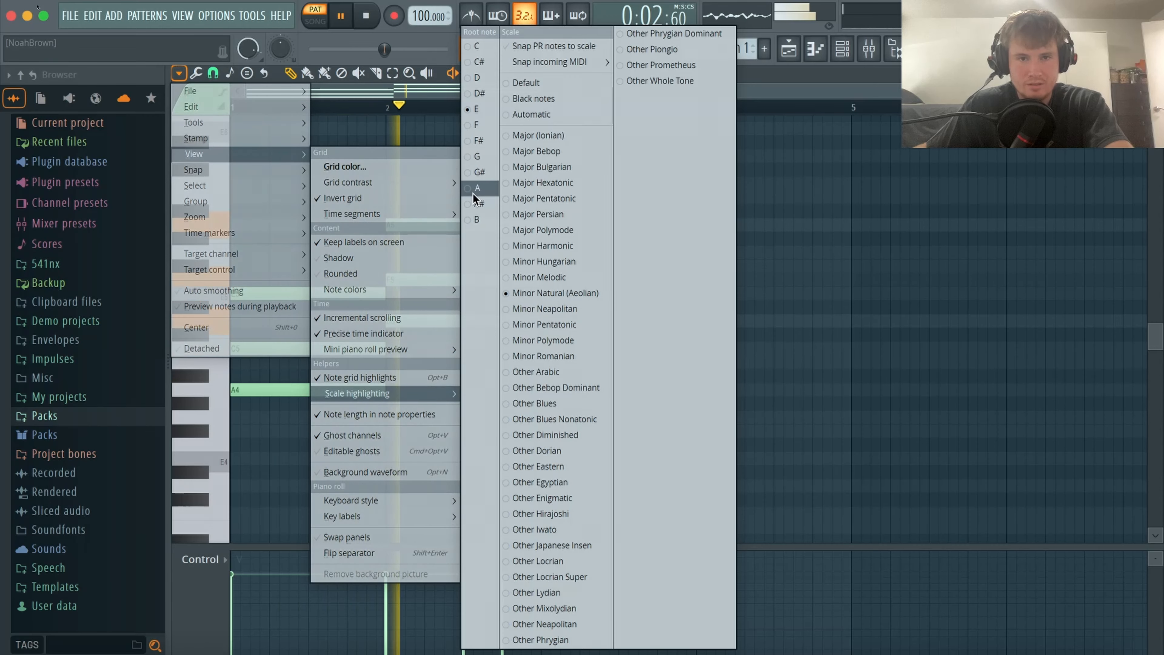
click(473, 193)
click(816, 223)
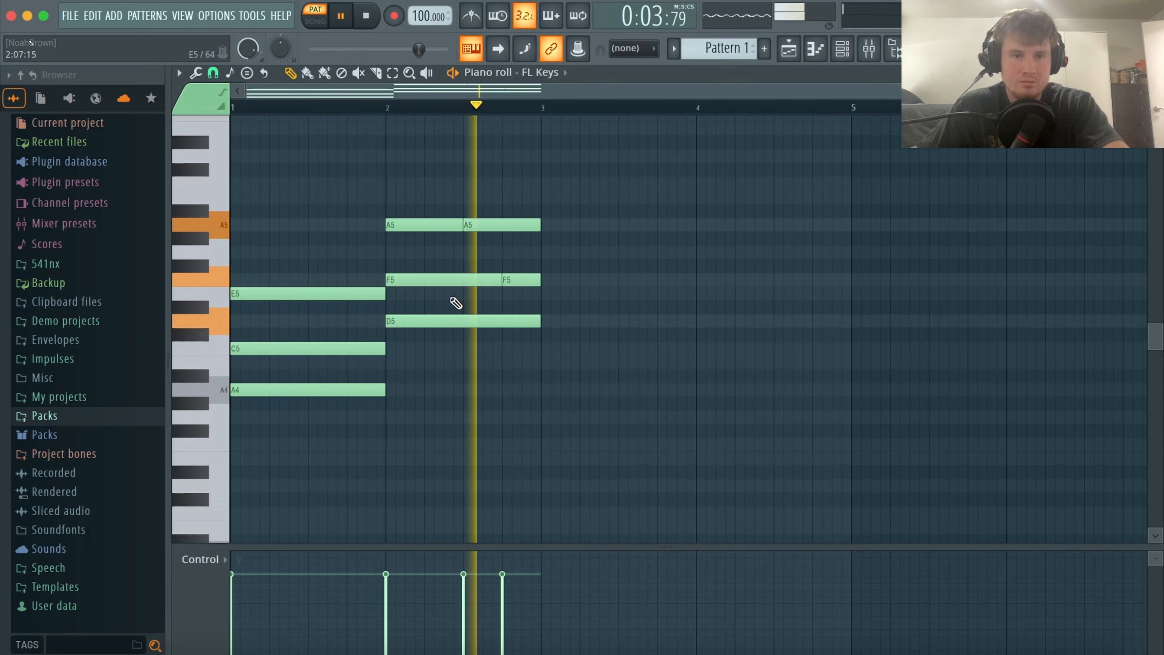
Duplicate both chords from bars 1 and 2 into bars 3 and 4.
scroll(455, 303, up, 3)
drag(568, 464, 300, 220)
key(ctrl+b)
key(ctrl+d)
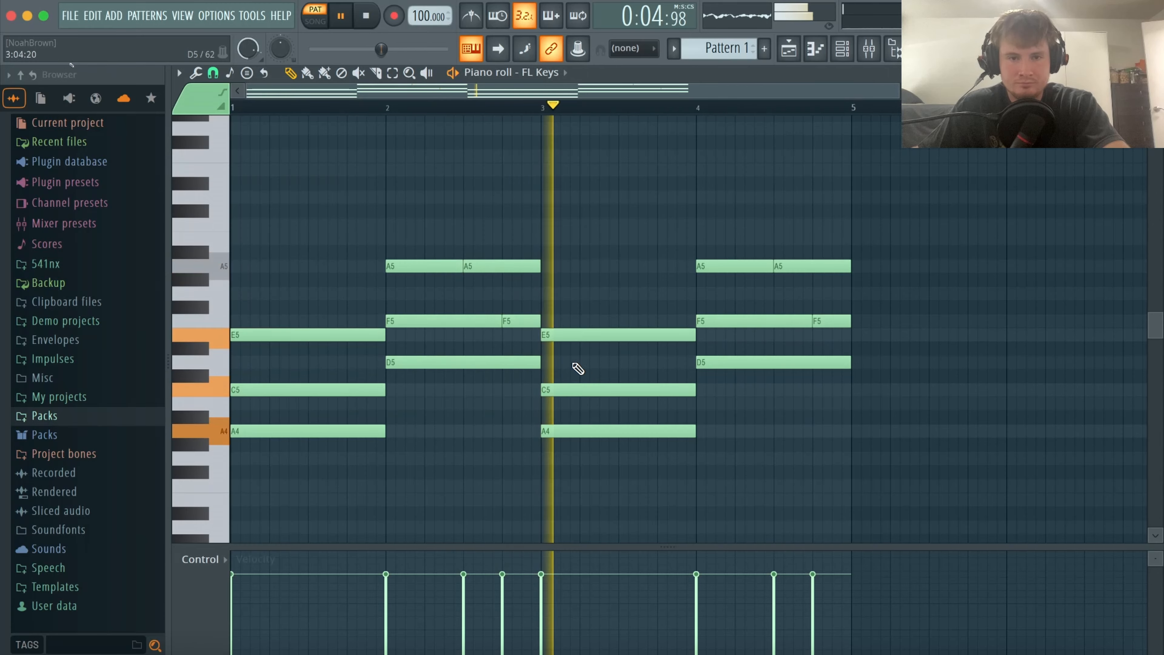
Try a G5 note near the end of bars 2 and 4, and delete the one in bar 2.
click(488, 294)
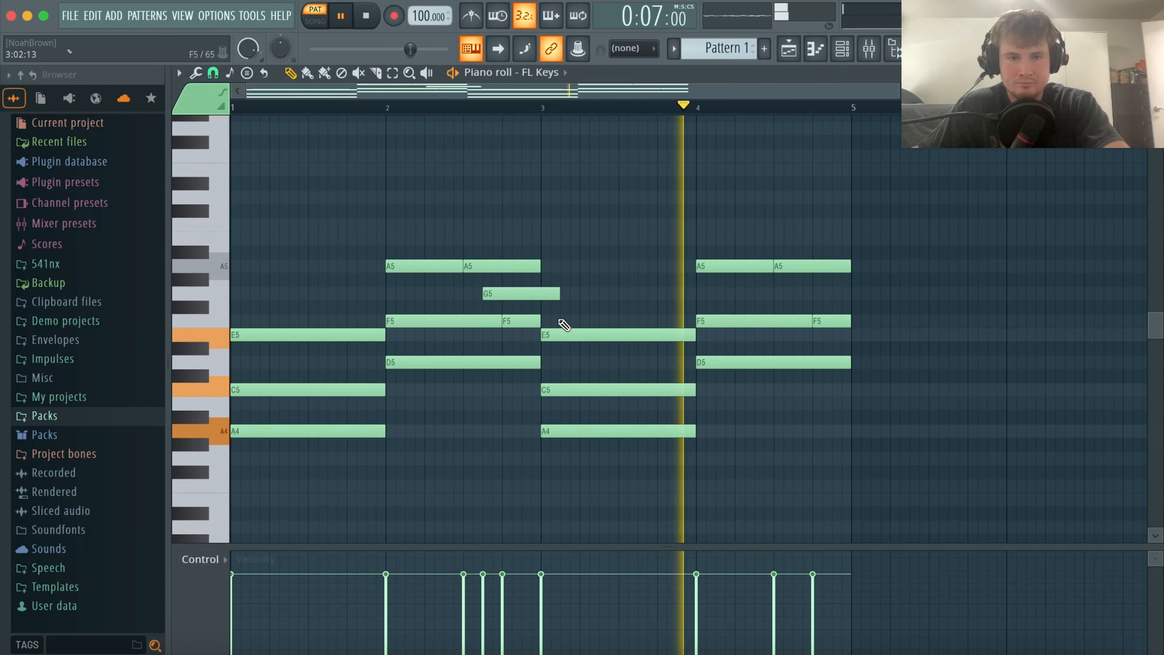
drag(559, 294, 541, 294)
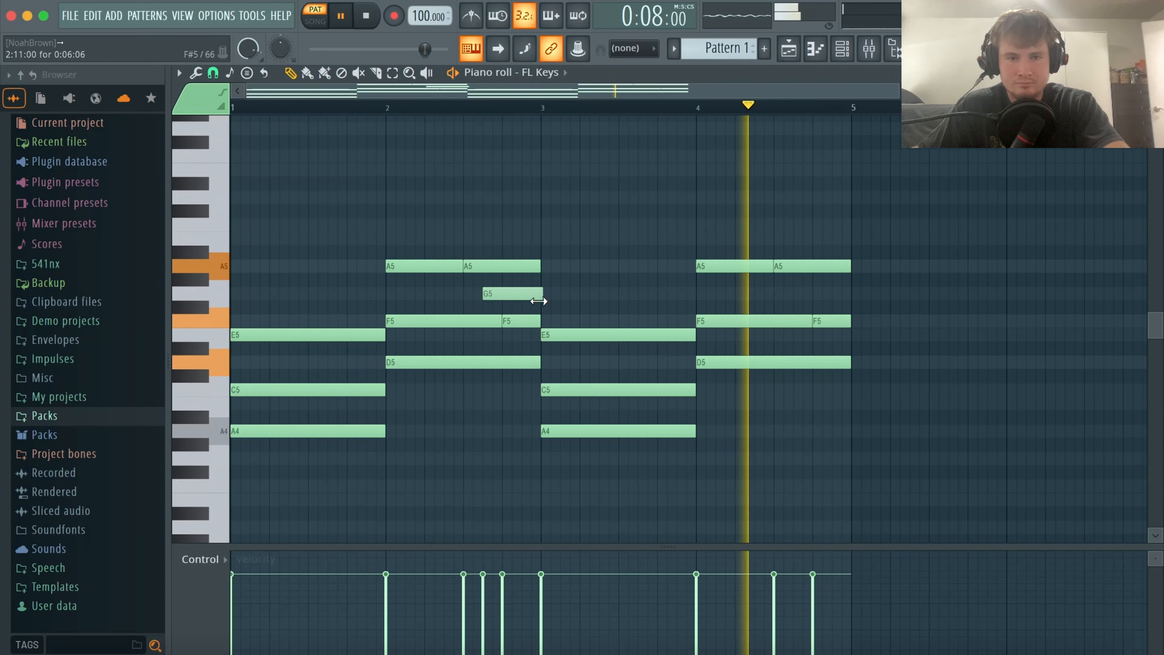
click(795, 294)
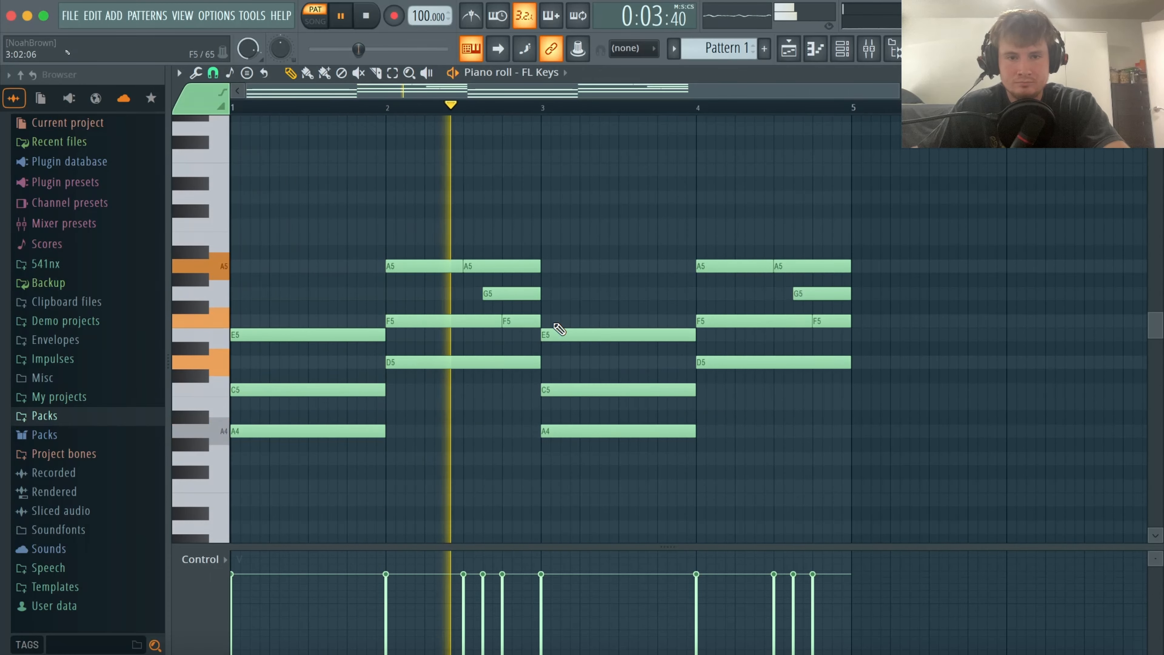
right_click(509, 294)
Add a descending D6, C6, B5 melody above the bar 2 chord, adjusting its timing against playback.
key(space)
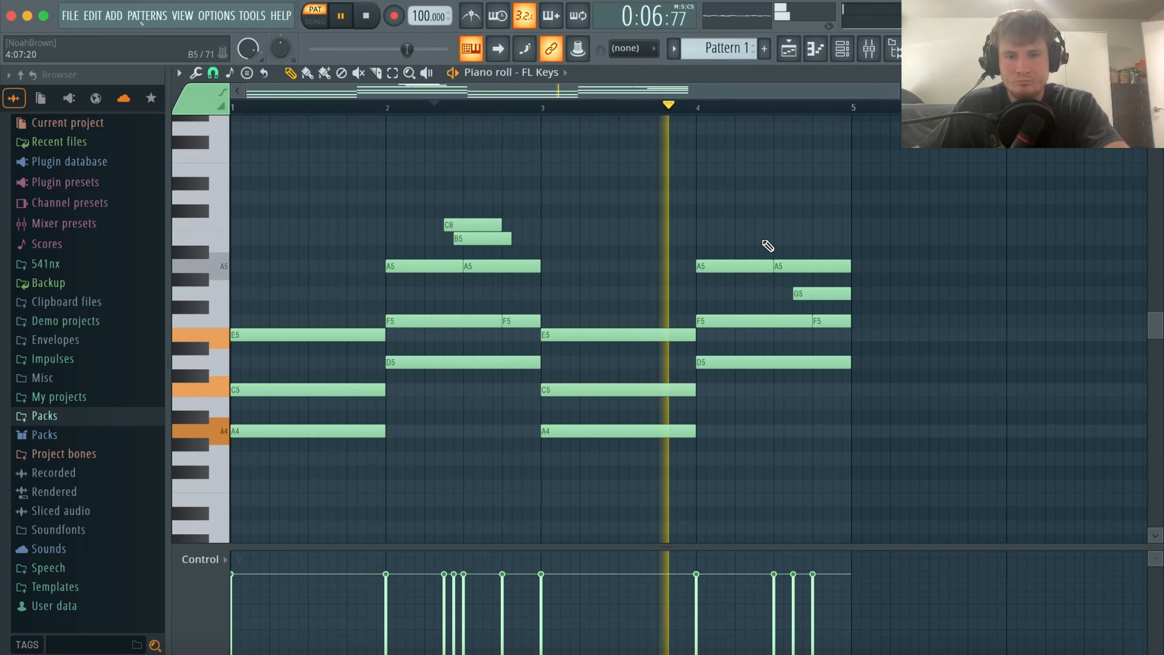
key(space)
click(449, 196)
key(space)
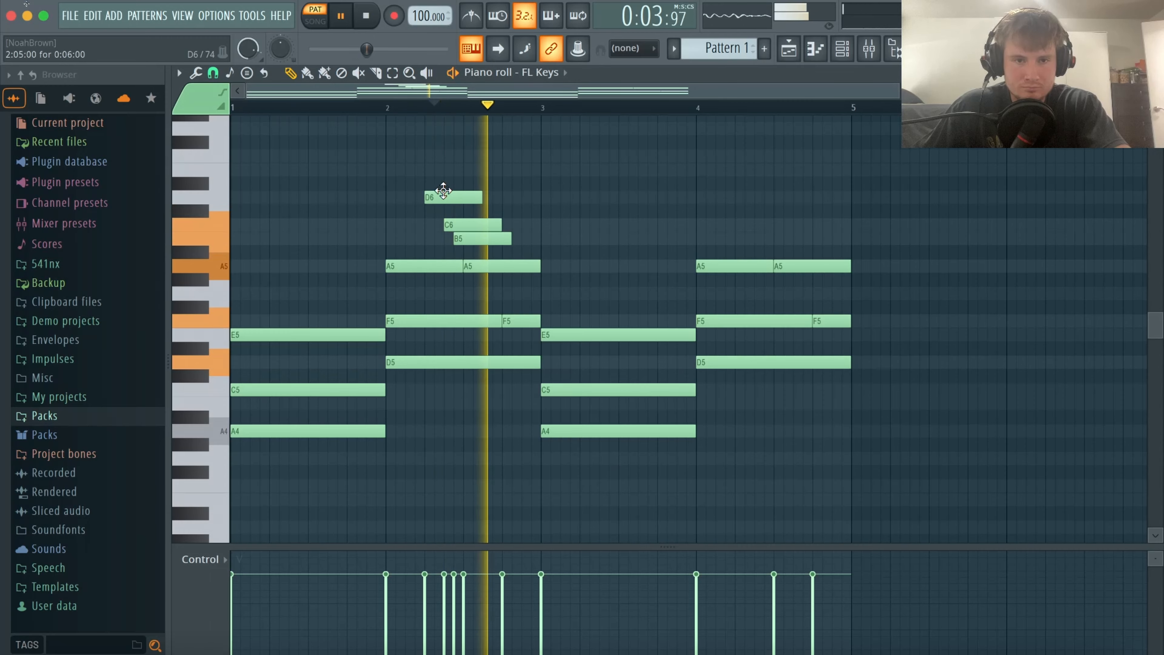
click(415, 106)
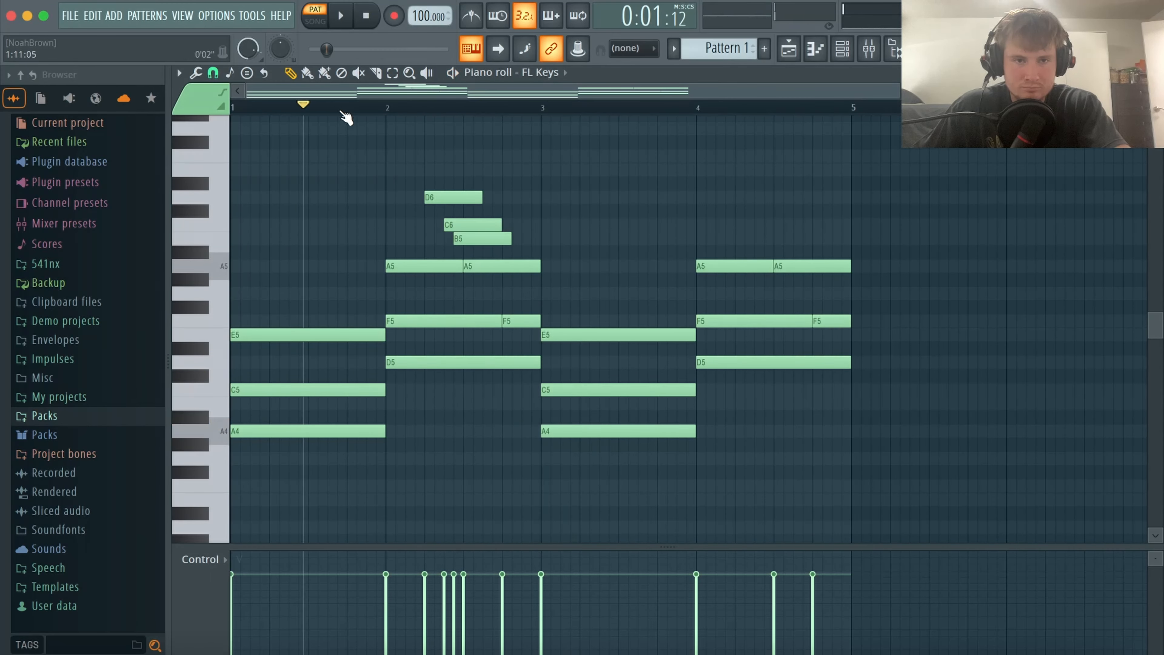
key(space)
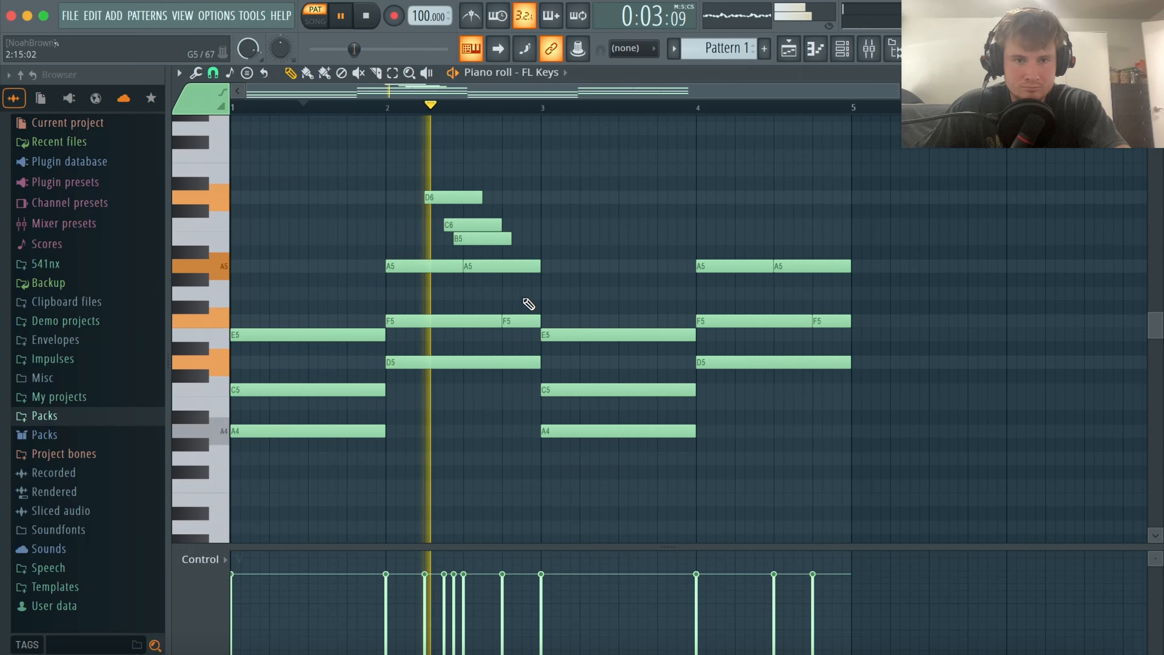
right_click(482, 240)
key(space)
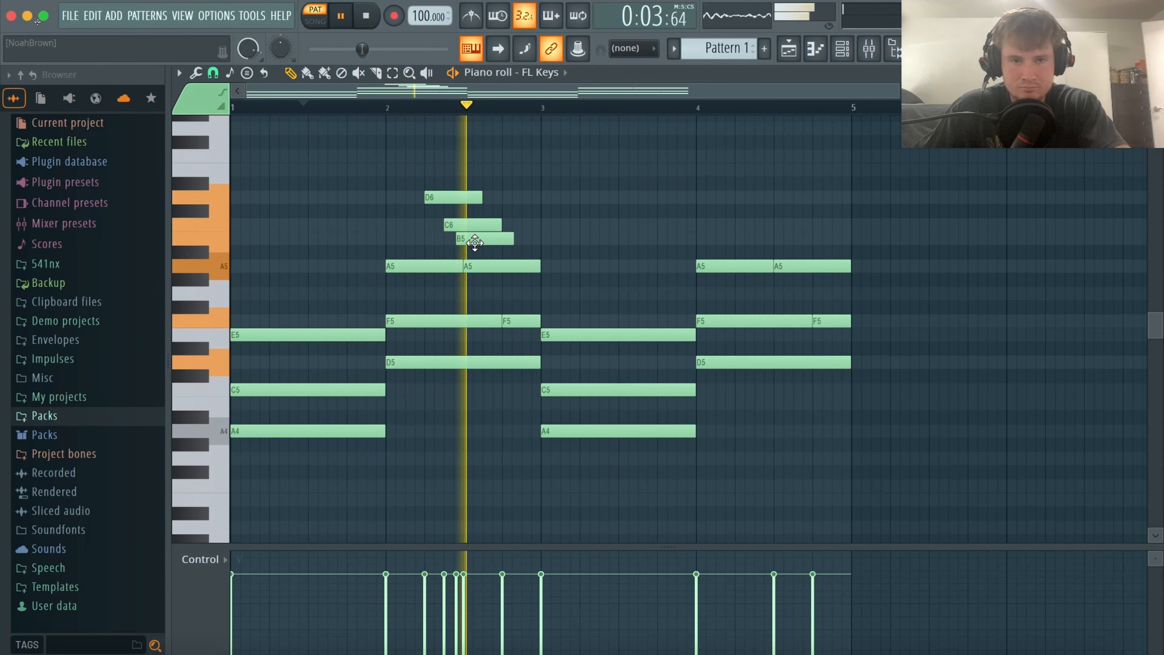
key(space)
key(space)
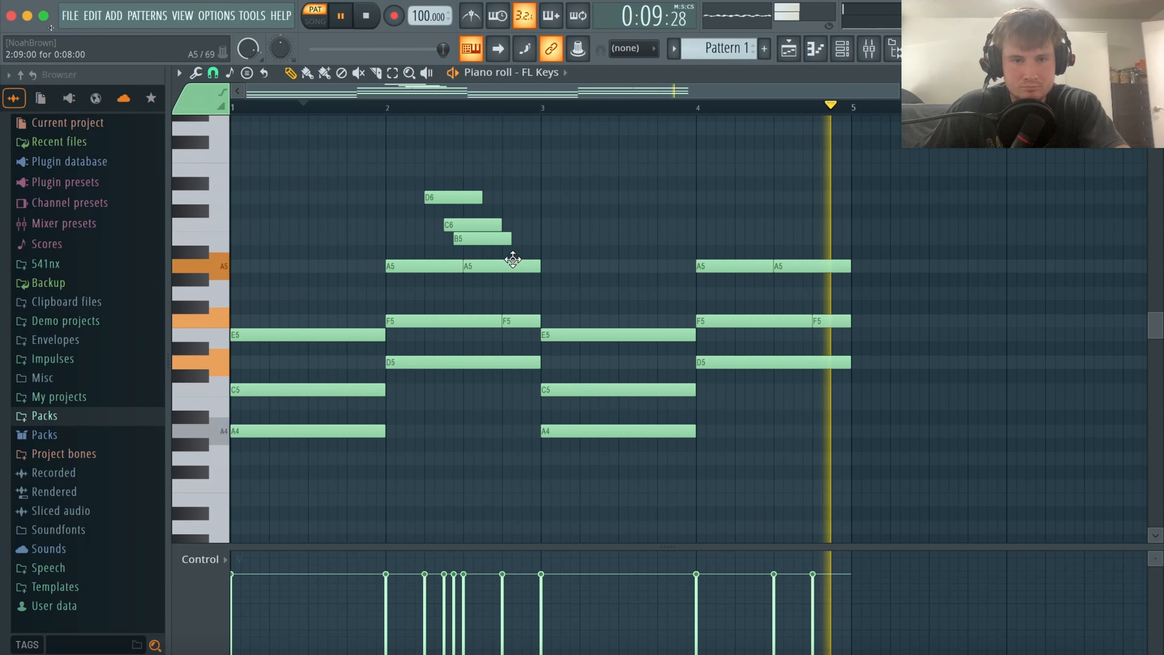
Copy the three-note bar 2 melody into bar 4 and raise its notes to F6, E6 and C6.
drag(522, 257, 770, 197)
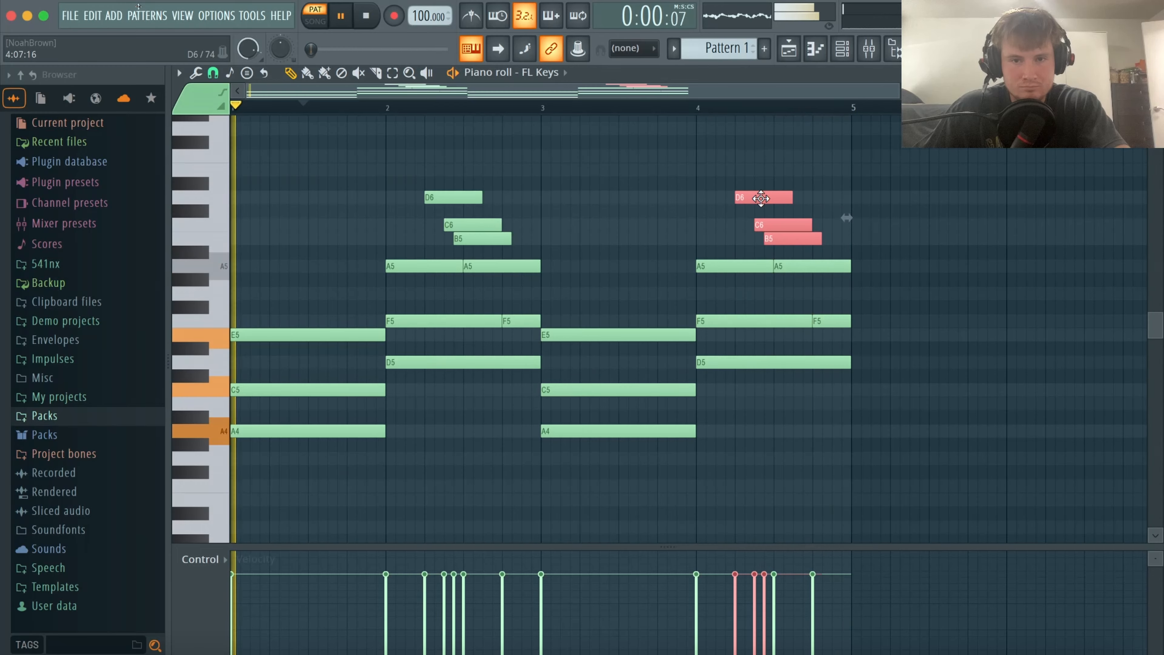
super+click(602, 281)
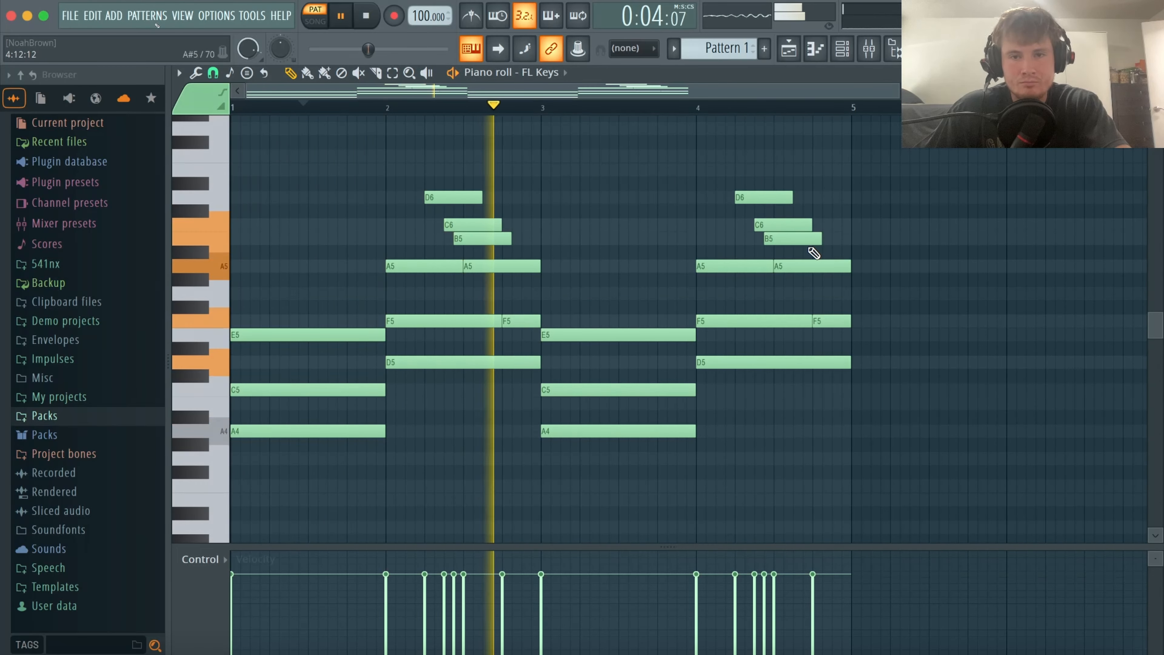
drag(813, 258, 775, 190)
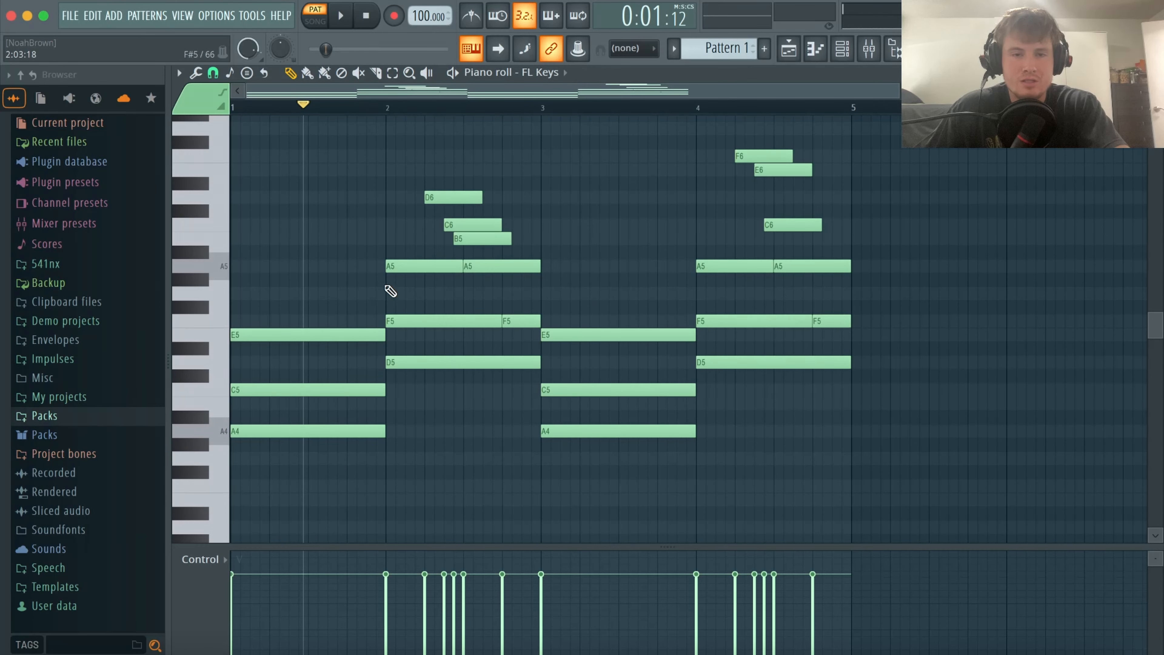
Add overlapping A5 and B5 melody notes above the bar 1 chord and play the pattern from its start.
scroll(267, 288, up, 3)
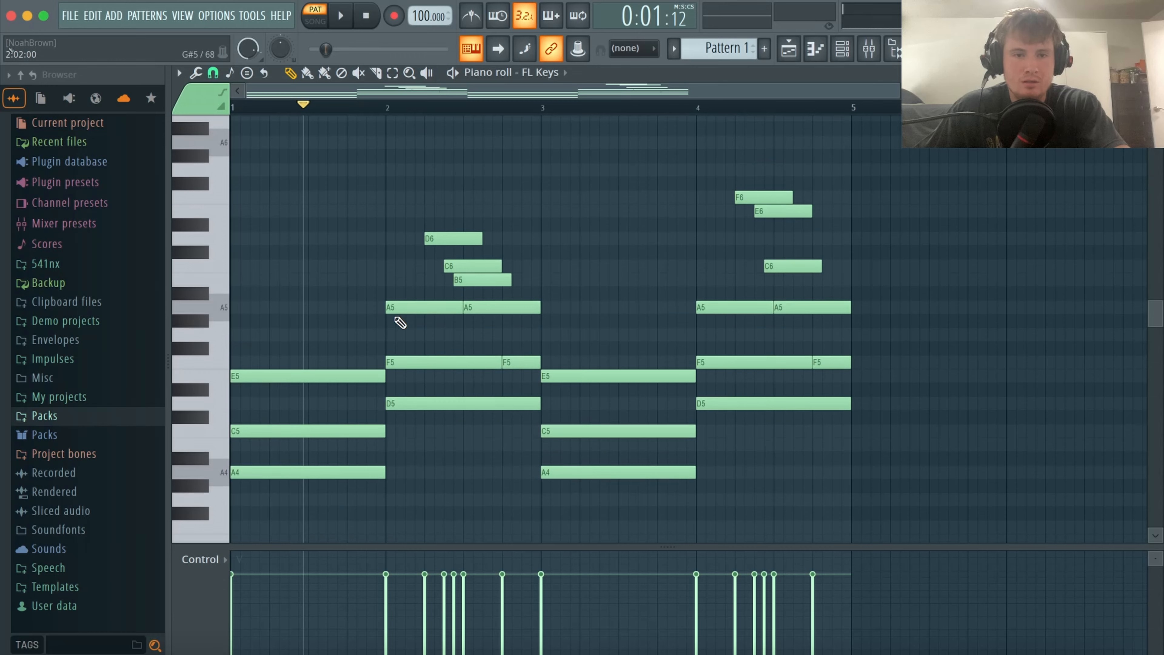
click(242, 307)
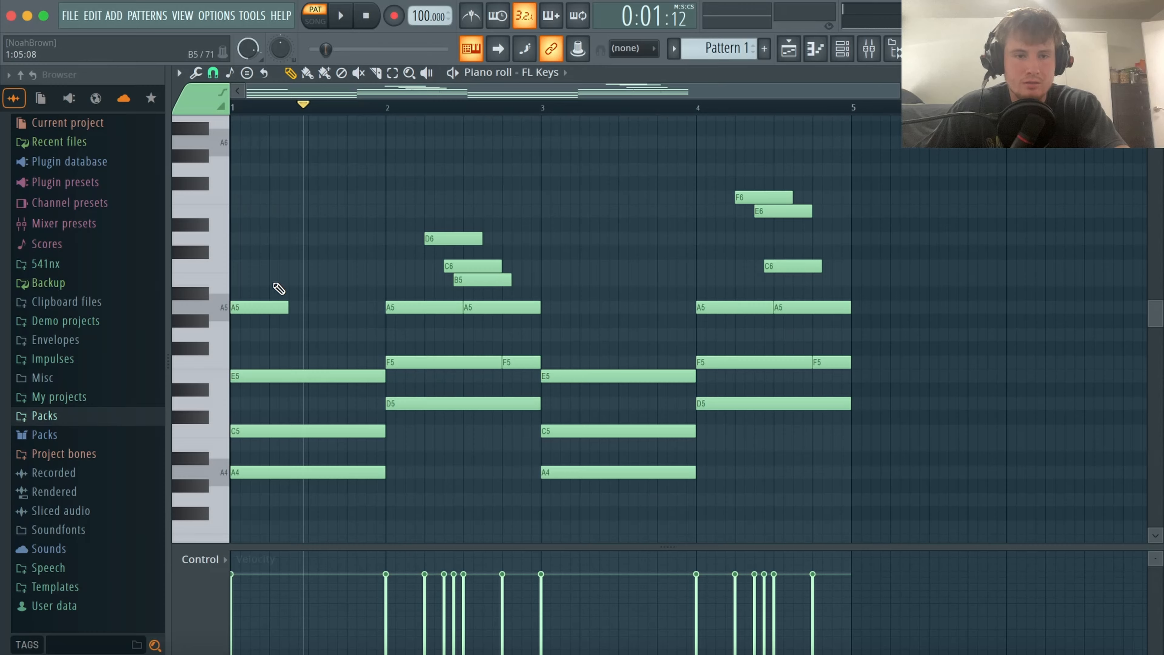
click(261, 279)
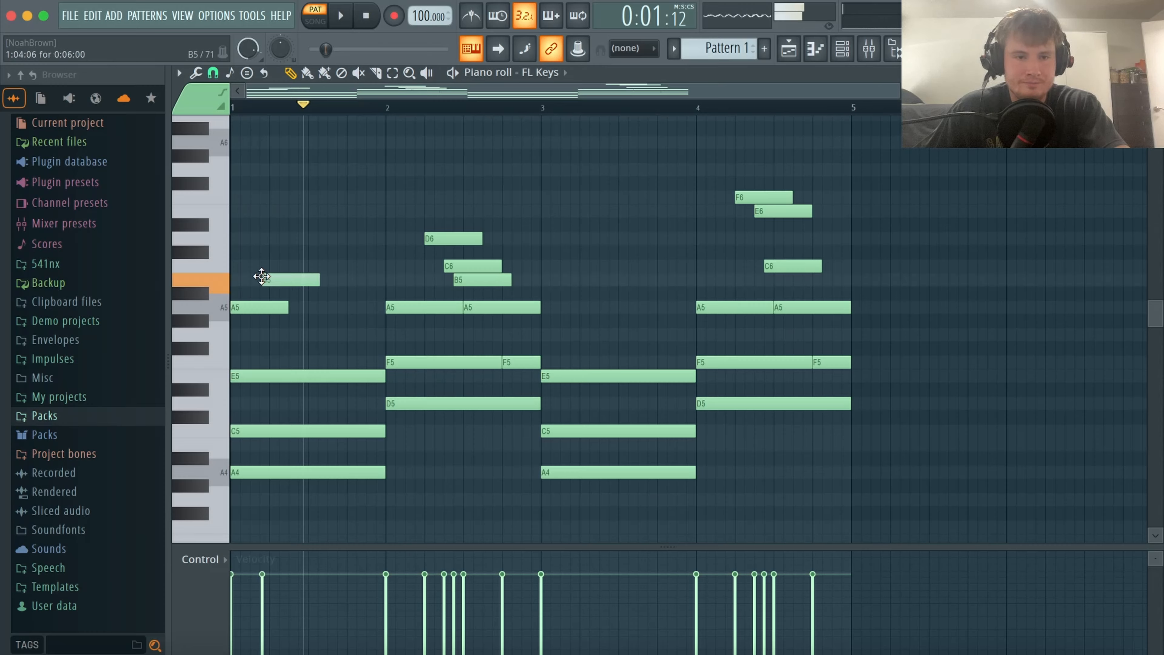
key(space)
key(space)
drag(305, 108, 231, 108)
key(space)
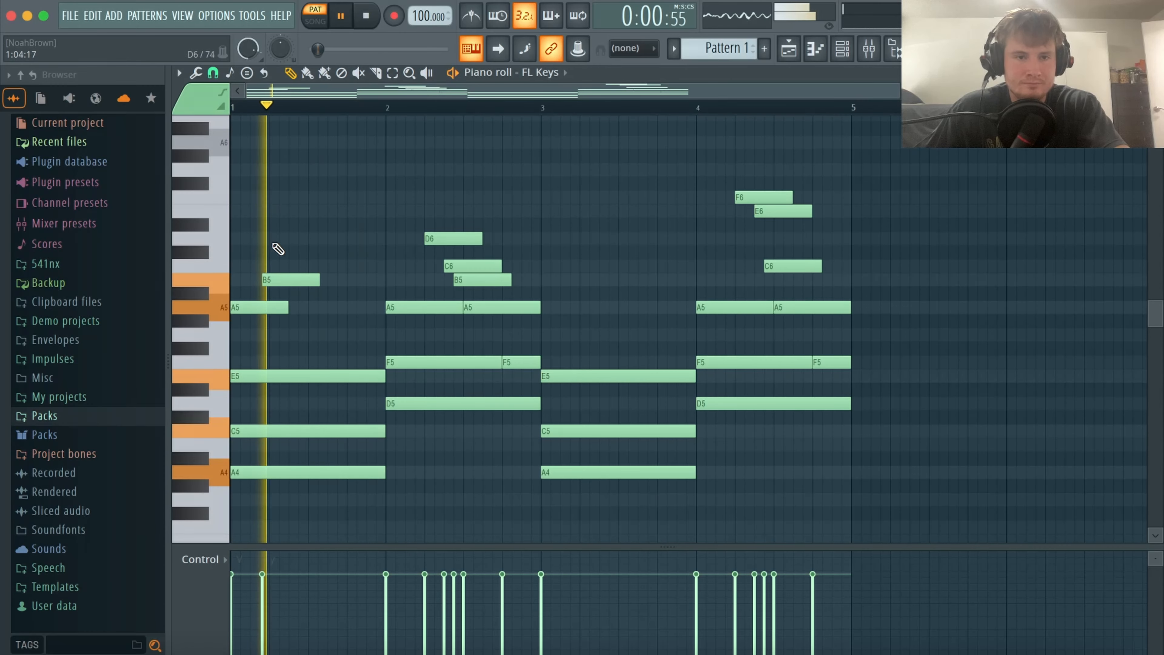
Place a C6 melody note in bar 1 starting where the A5 note ends, and play the pattern.
key(space)
key(space)
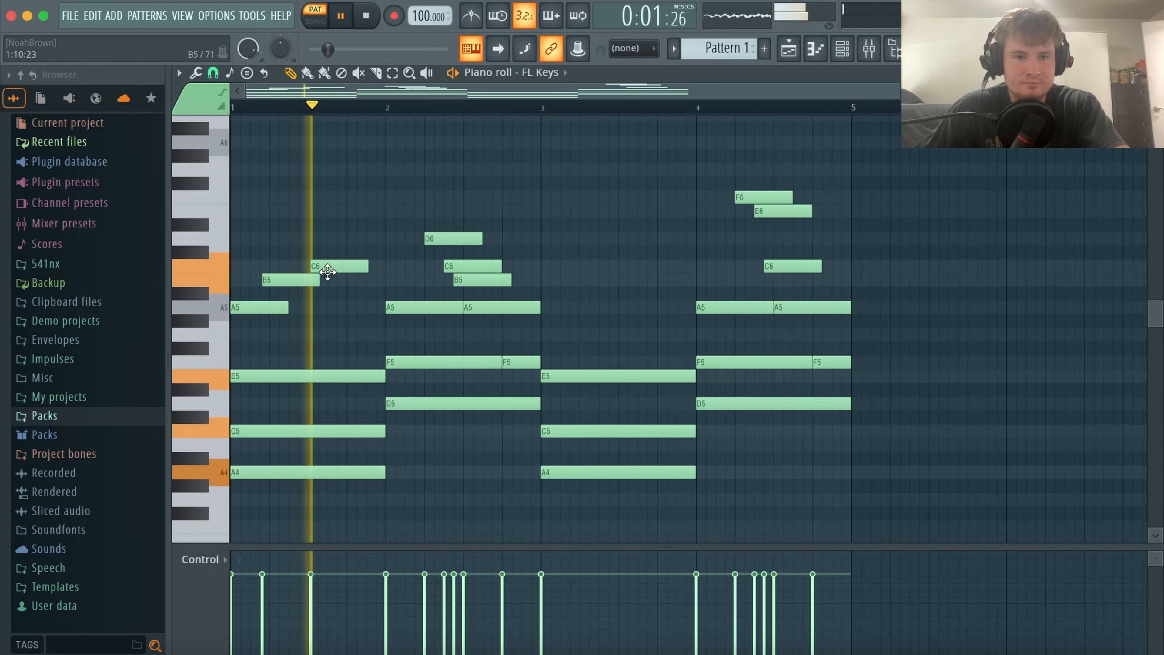
key(space)
click(294, 267)
key(space)
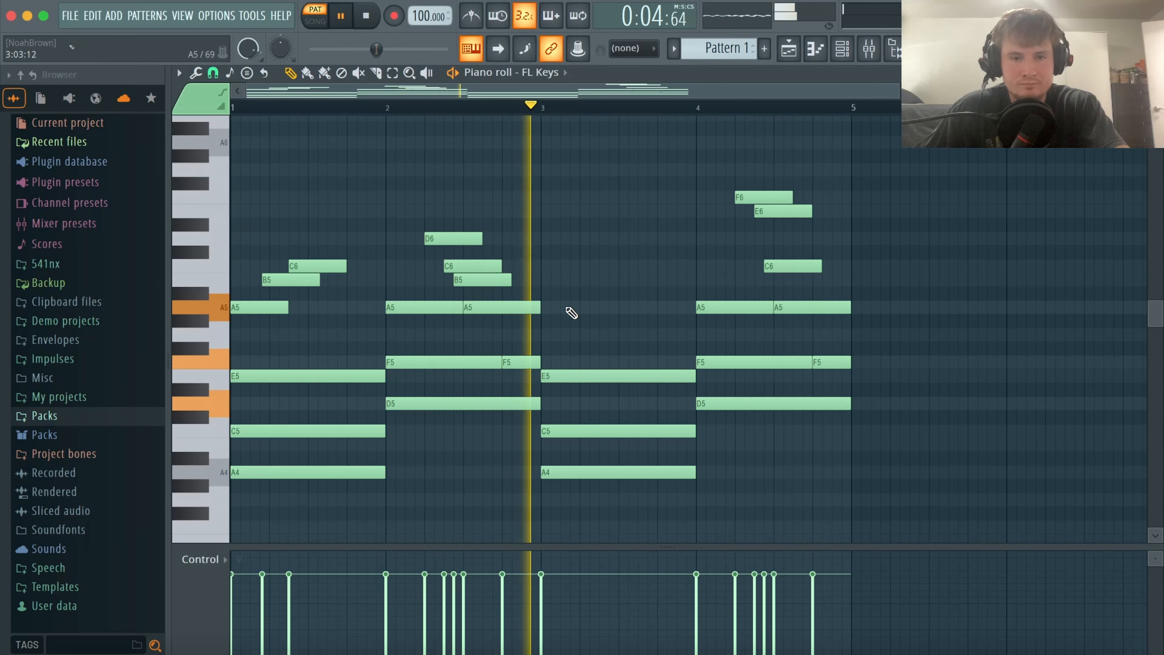
Copy the A5, B5 and C6 melody notes from bar 1 into bar 3 and play the pattern.
key(space)
drag(330, 322, 261, 246)
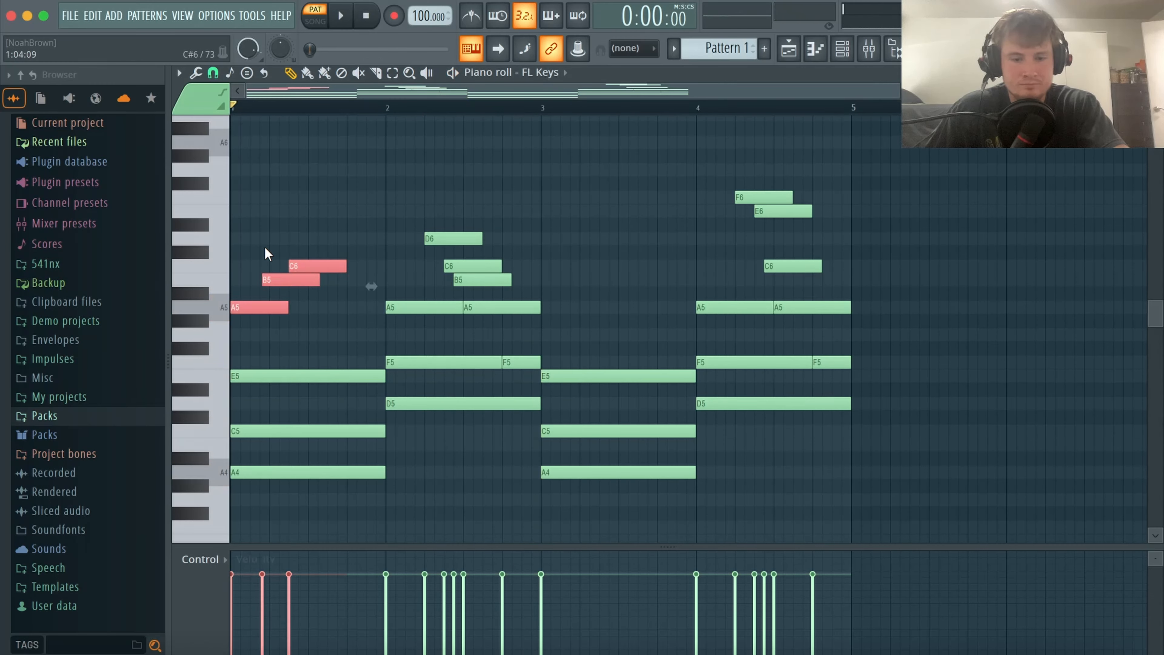
drag(269, 306, 564, 310)
key(space)
click(624, 346)
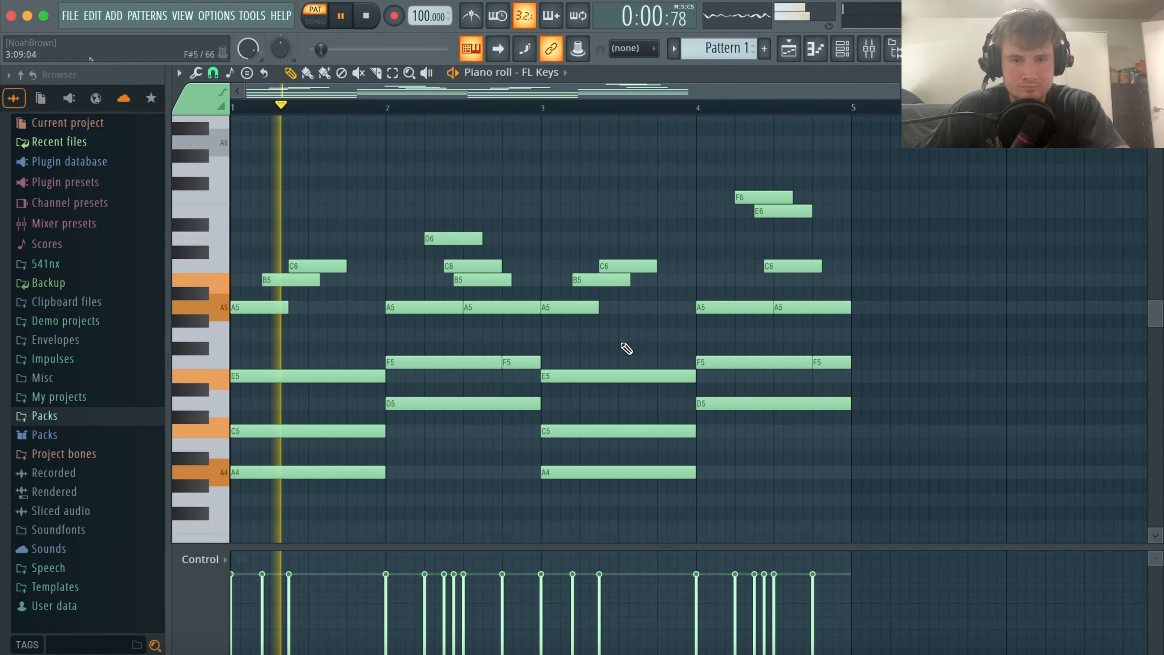
Shift the bar 1 B5 melody note to start at 1:04:00 and play the pattern.
key(space)
scroll(390, 361, up, 5)
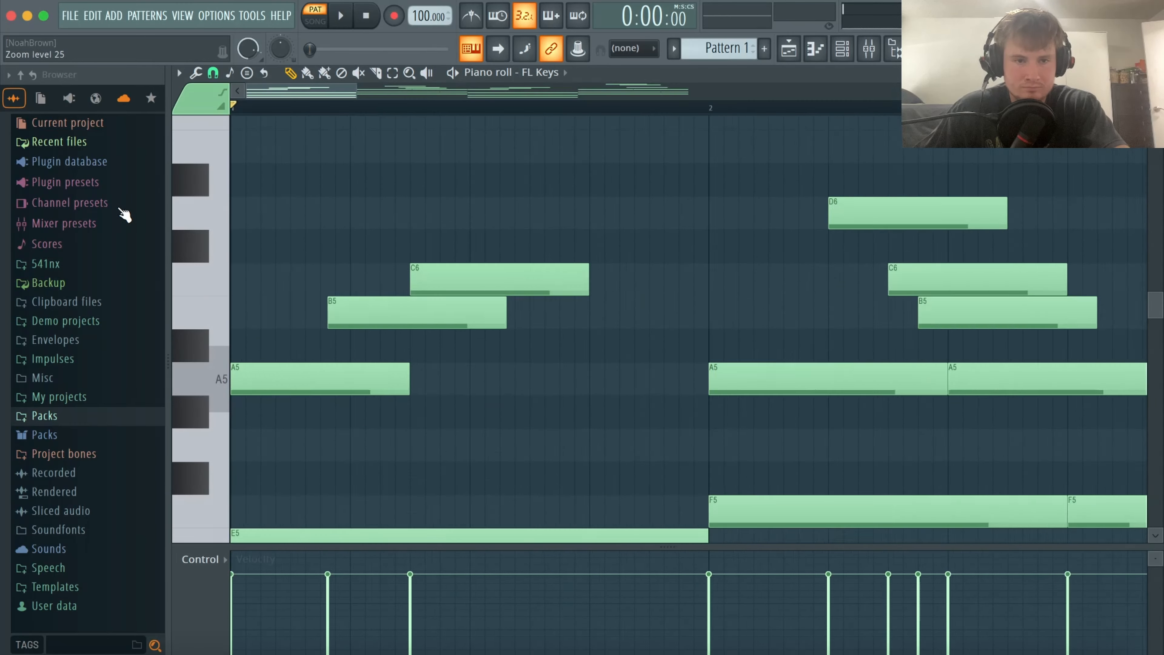
drag(524, 319, 512, 320)
key(space)
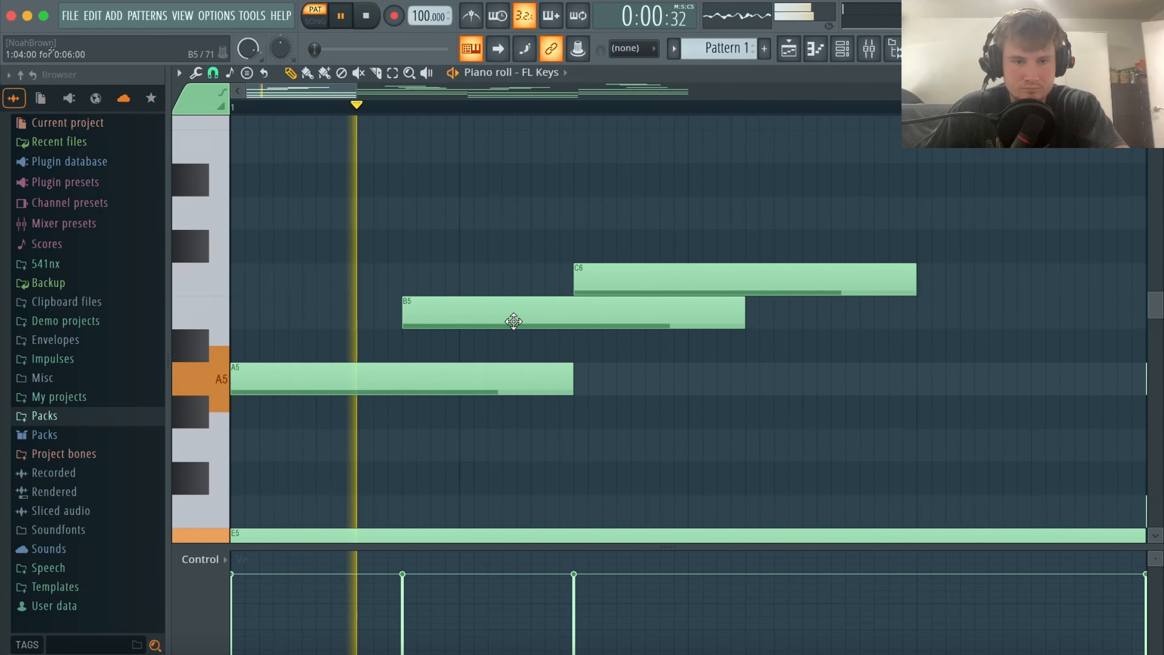
scroll(655, 372, down, 5)
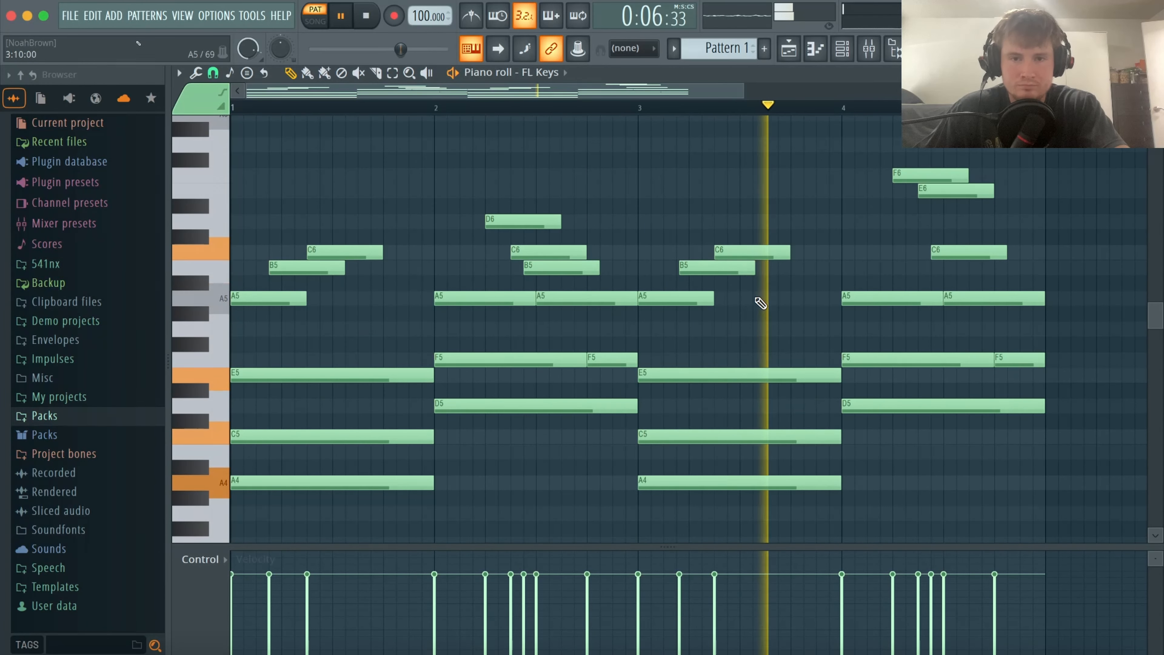
key(space)
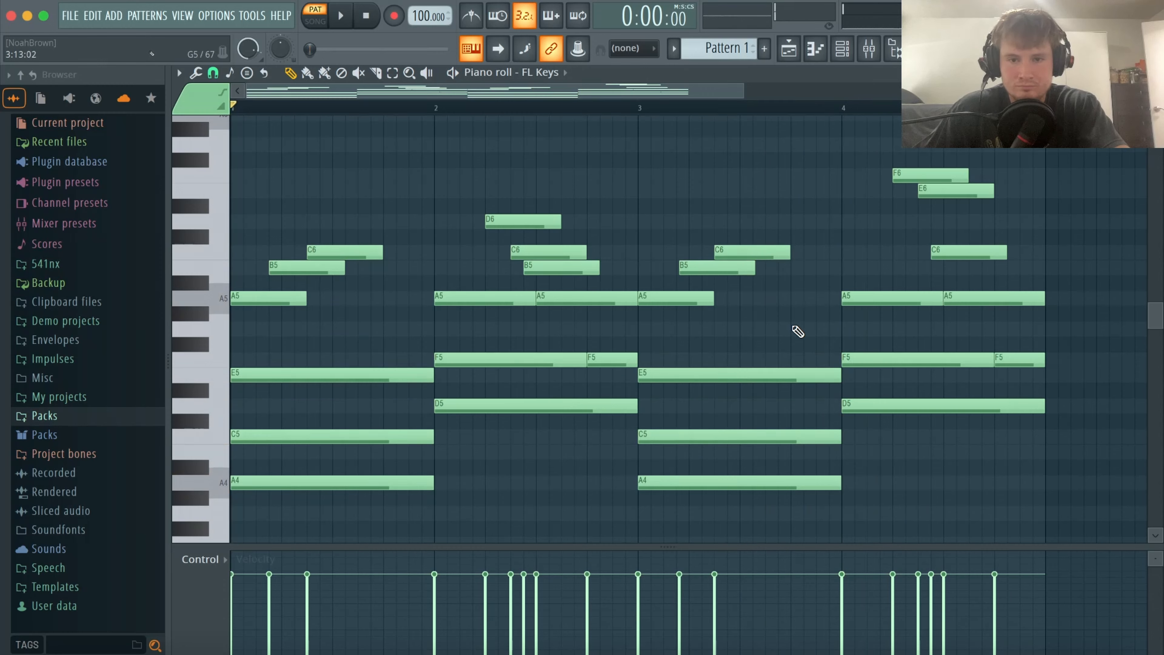
Add a second B5 melody note at 1:13:00, right after the bar 1 C6, and play the pattern.
click(797, 330)
right_click(799, 330)
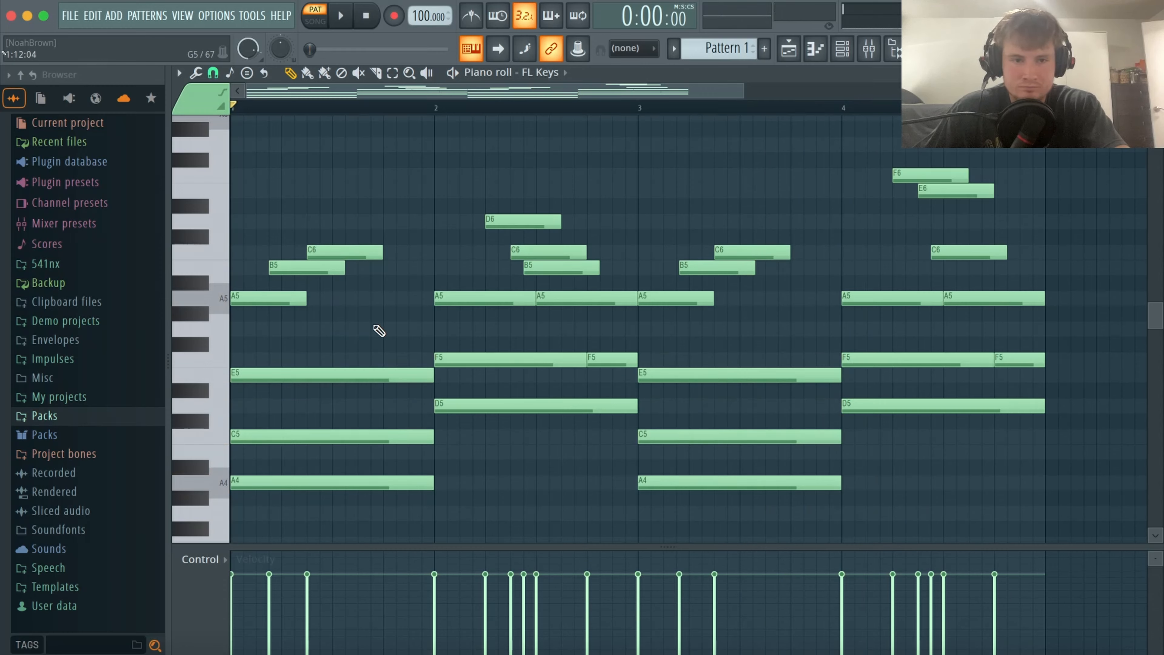
click(383, 268)
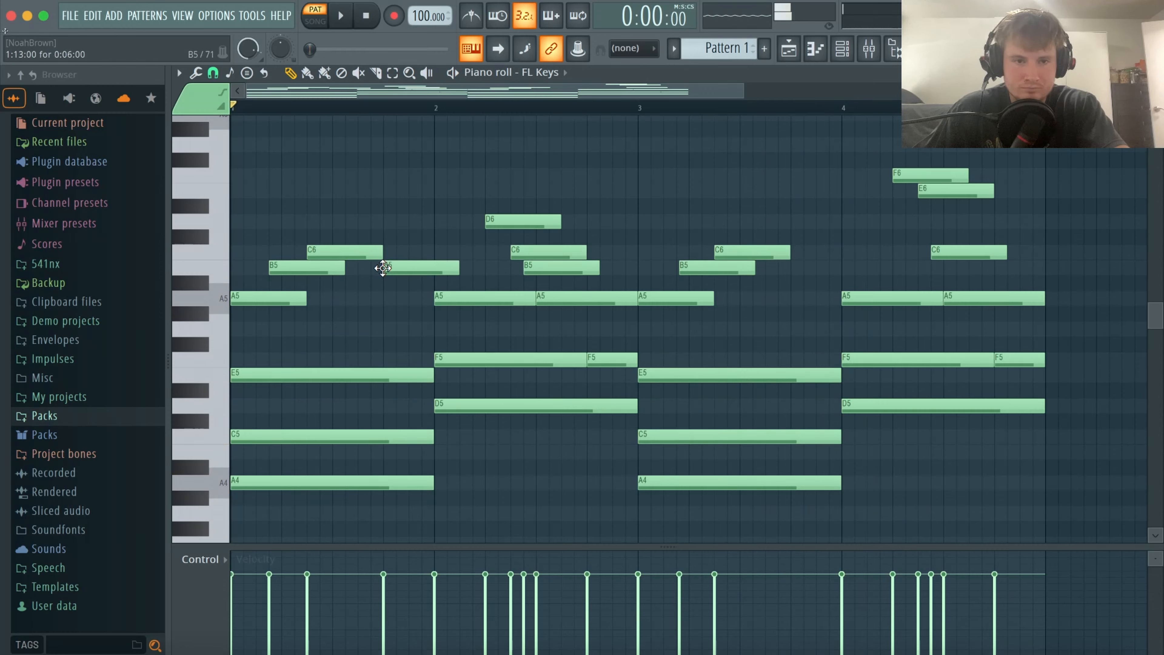
key(space)
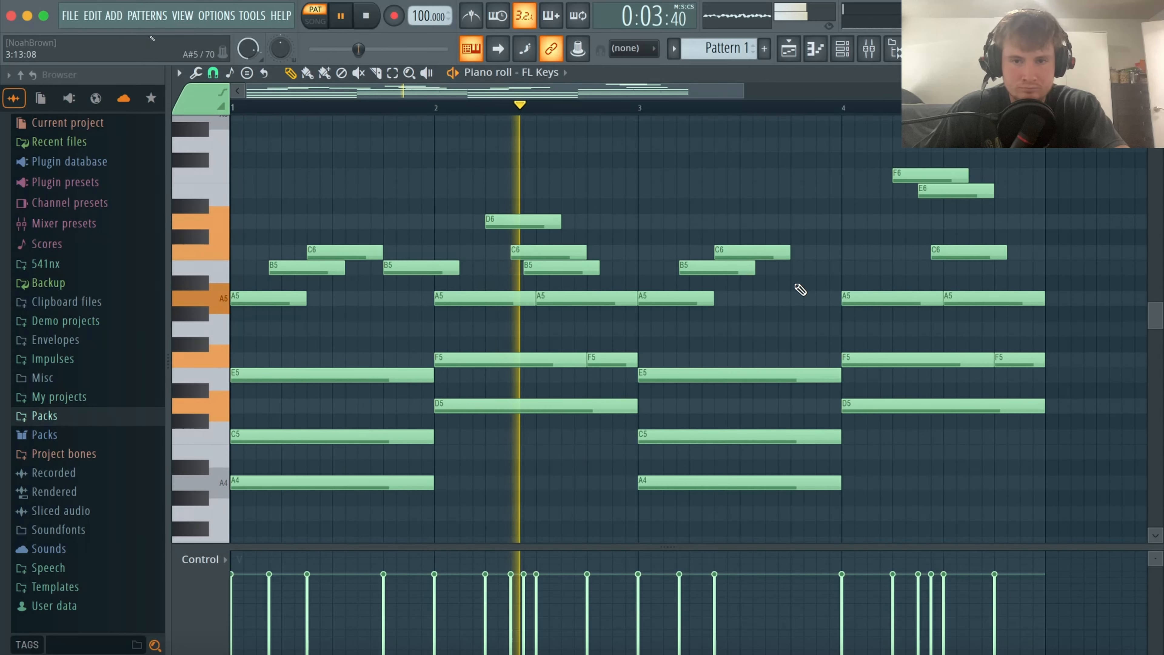
key(space)
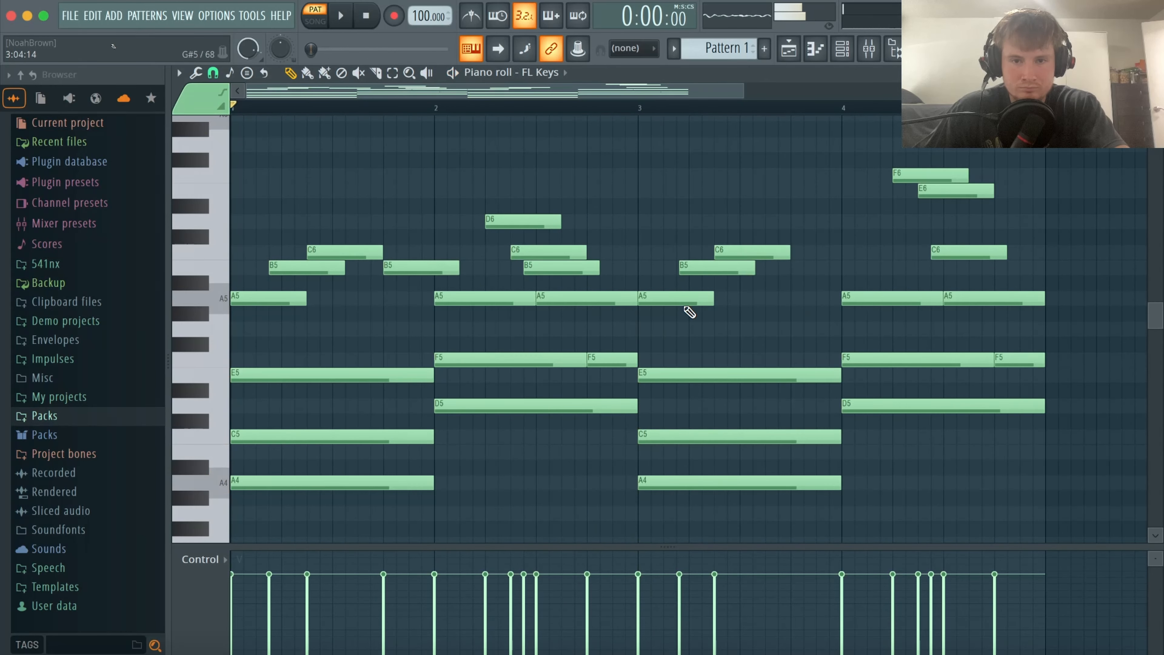
Delete the A5, B5 and C6 melody notes from bar 3 and play the pattern.
right_click(692, 298)
right_click(742, 253)
right_click(743, 271)
key(space)
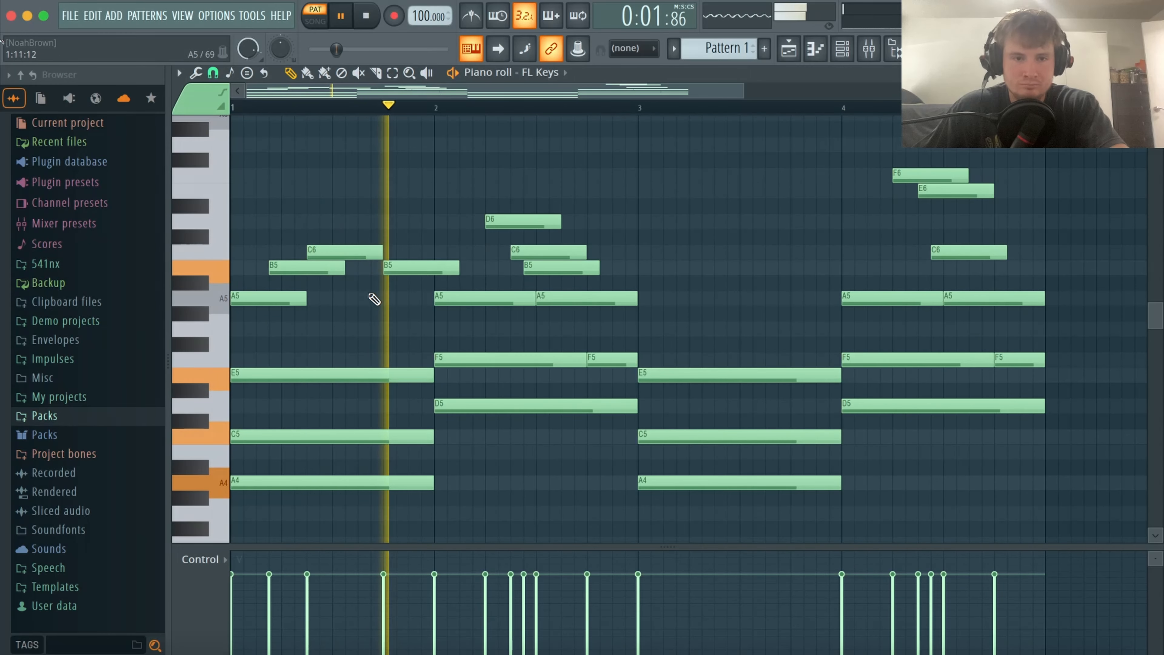
Duplicate the four-bar chords and melody into bars 5 to 8, play them, and close the piano roll.
key(space)
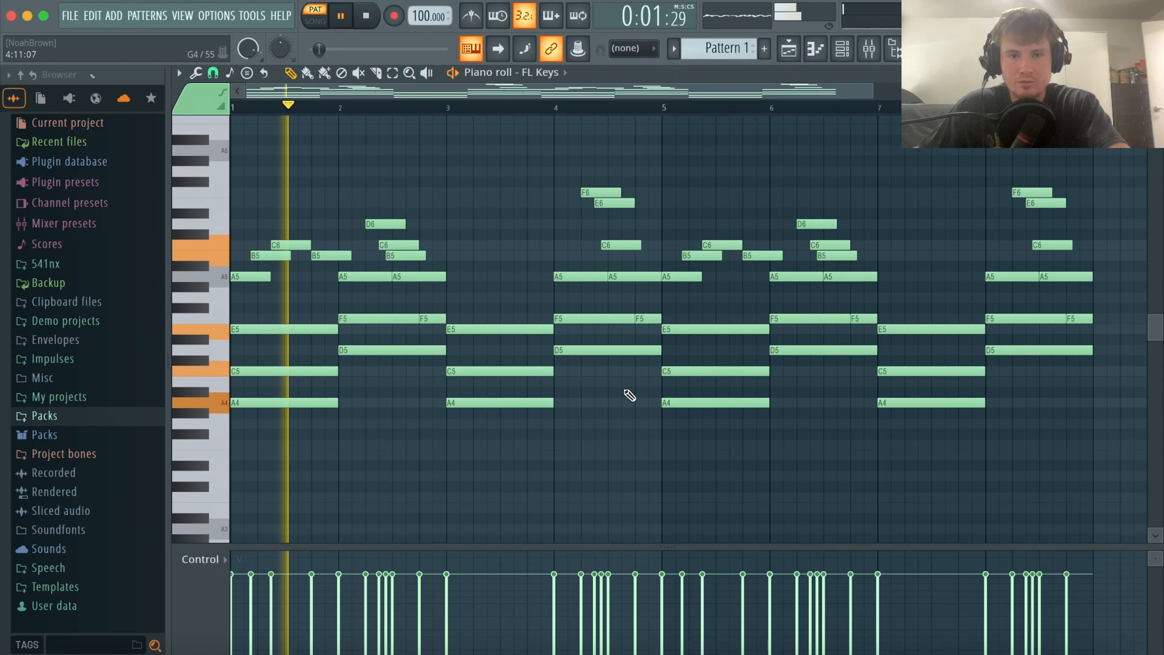
key(space)
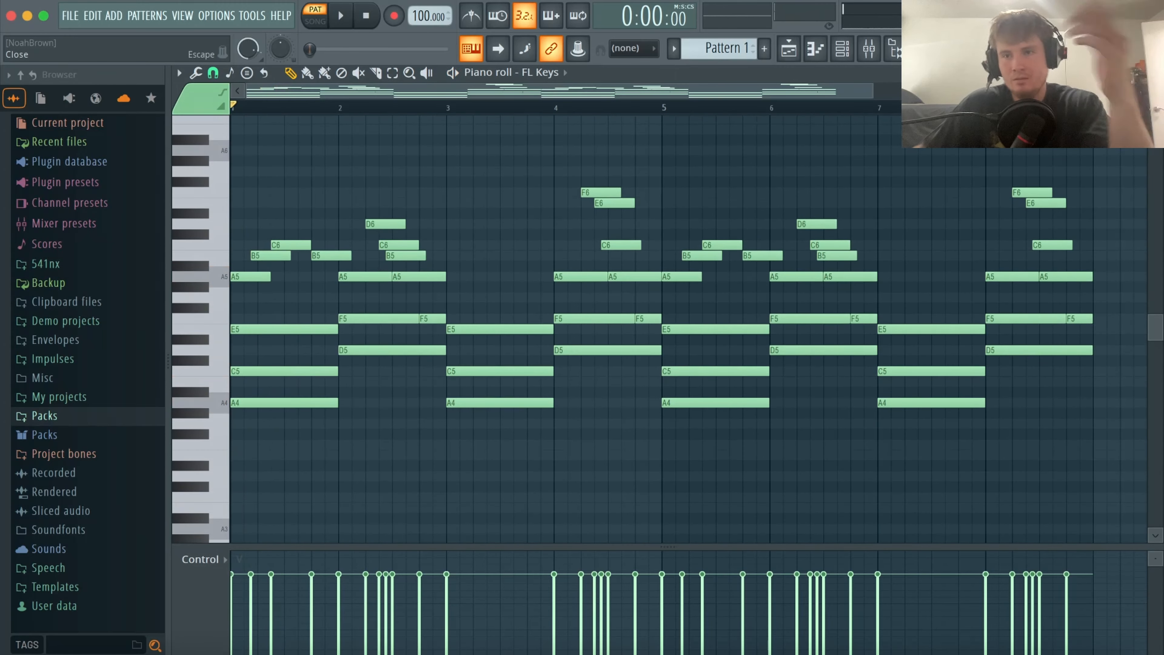
click(1155, 73)
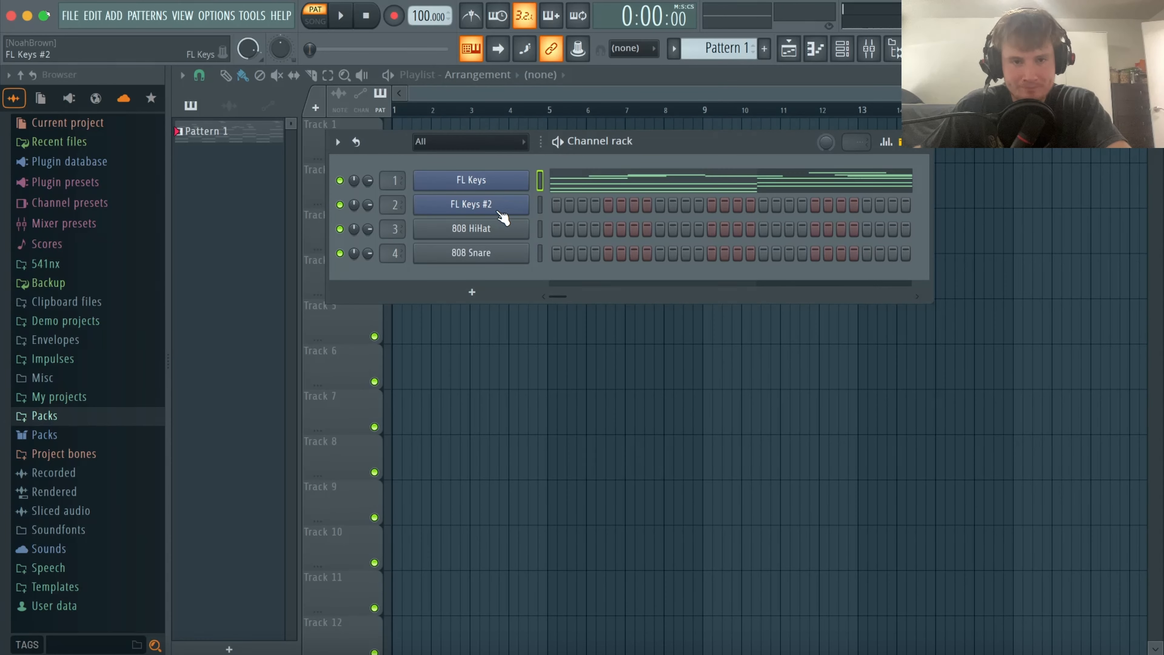
Replace the FL Keys #2 channel's instrument with Purity.
right_click(527, 203)
mouse_move(596, 345)
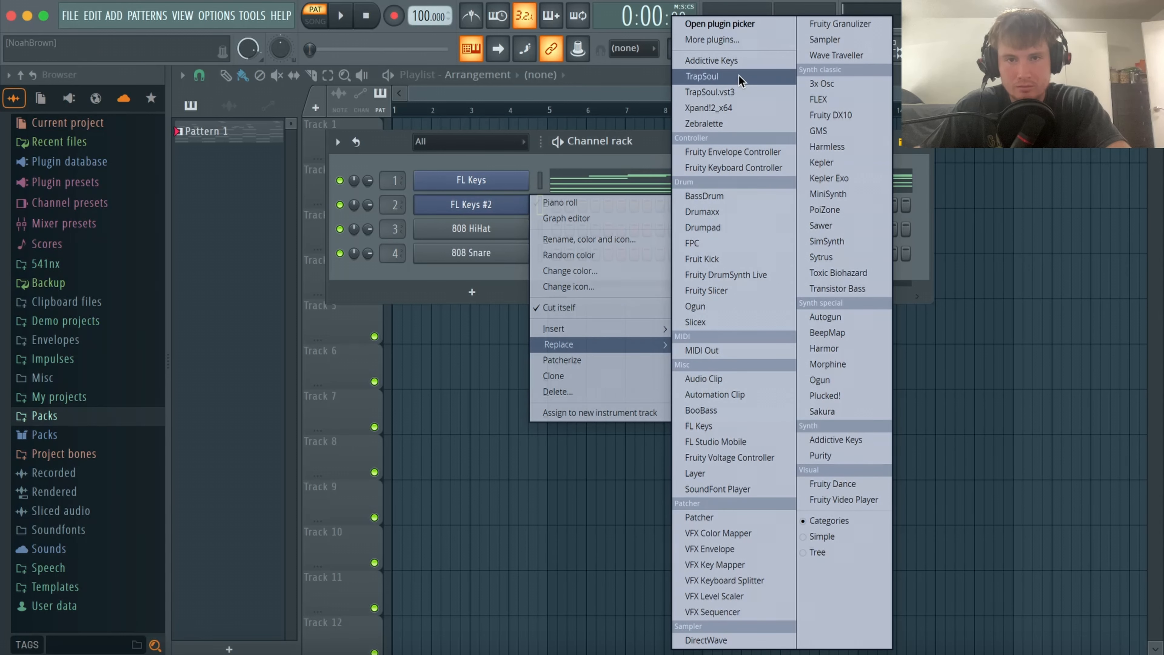
click(820, 455)
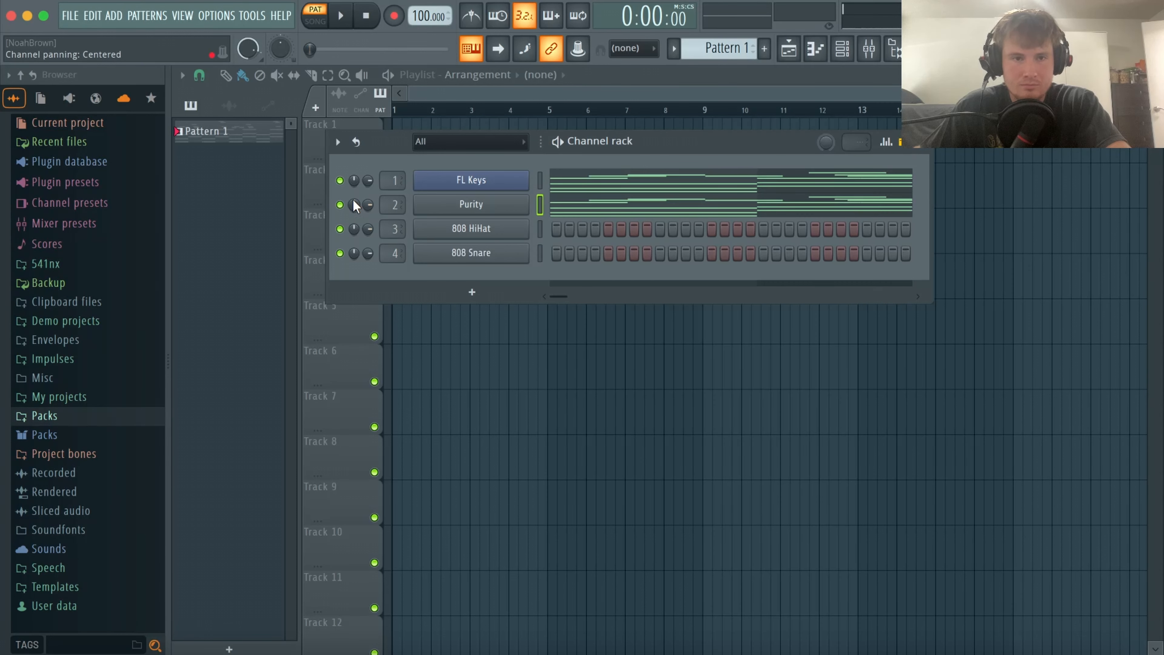
Mute the FL Keys channel and play the pattern.
key(space)
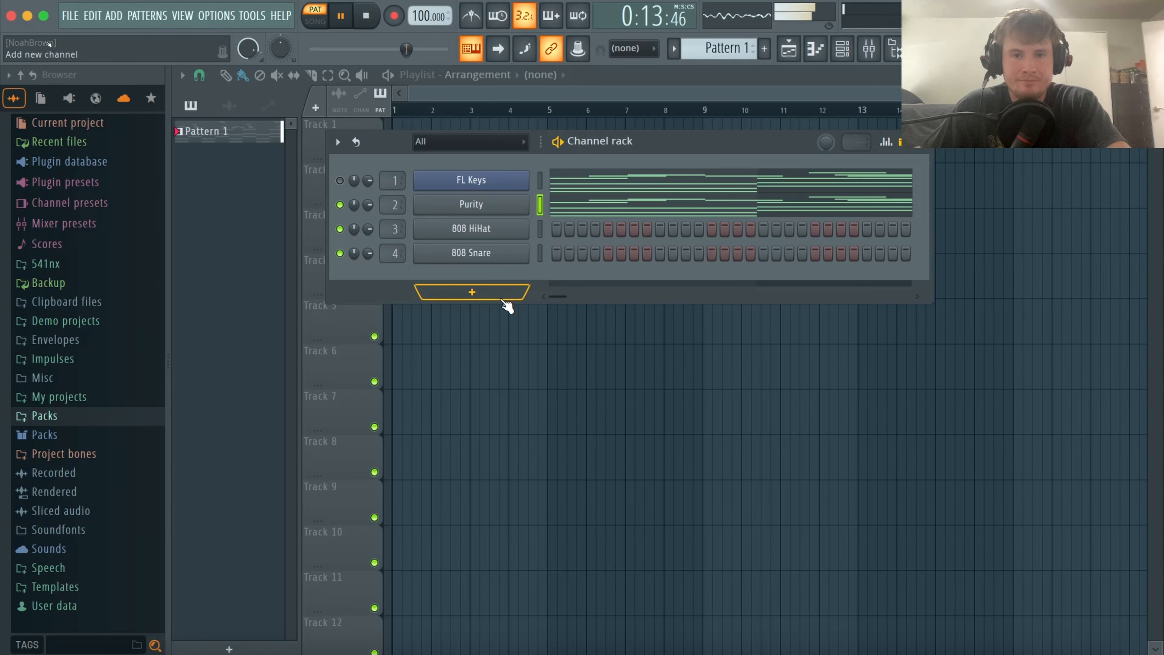
key(space)
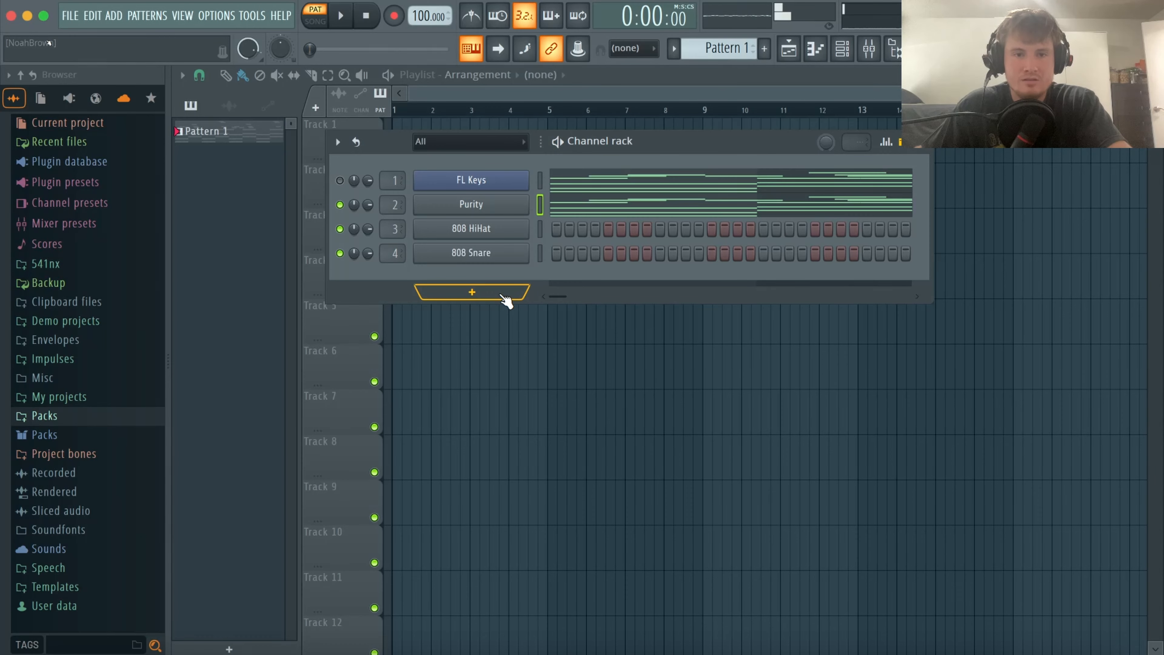
Add a second Purity instrument channel and move it up to directly below the first Purity.
click(507, 292)
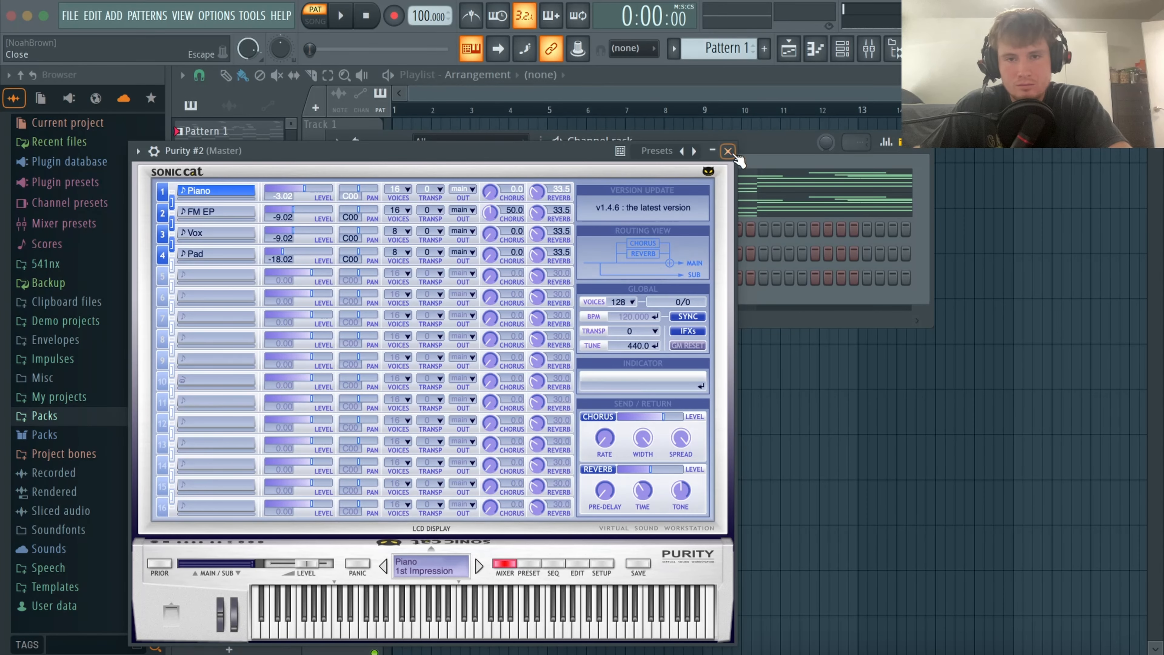
click(727, 151)
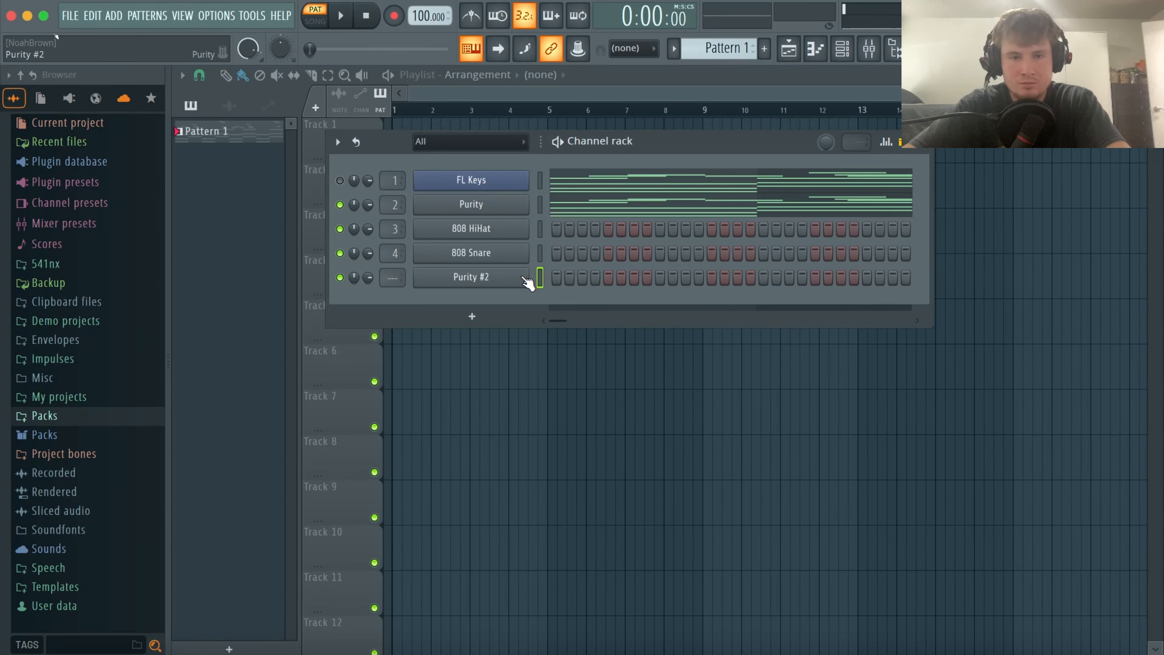
key(alt+Up)
key(alt+Up)
Replace the 808 HiHat channel's instrument with Morphine and close its plugin window.
right_click(504, 250)
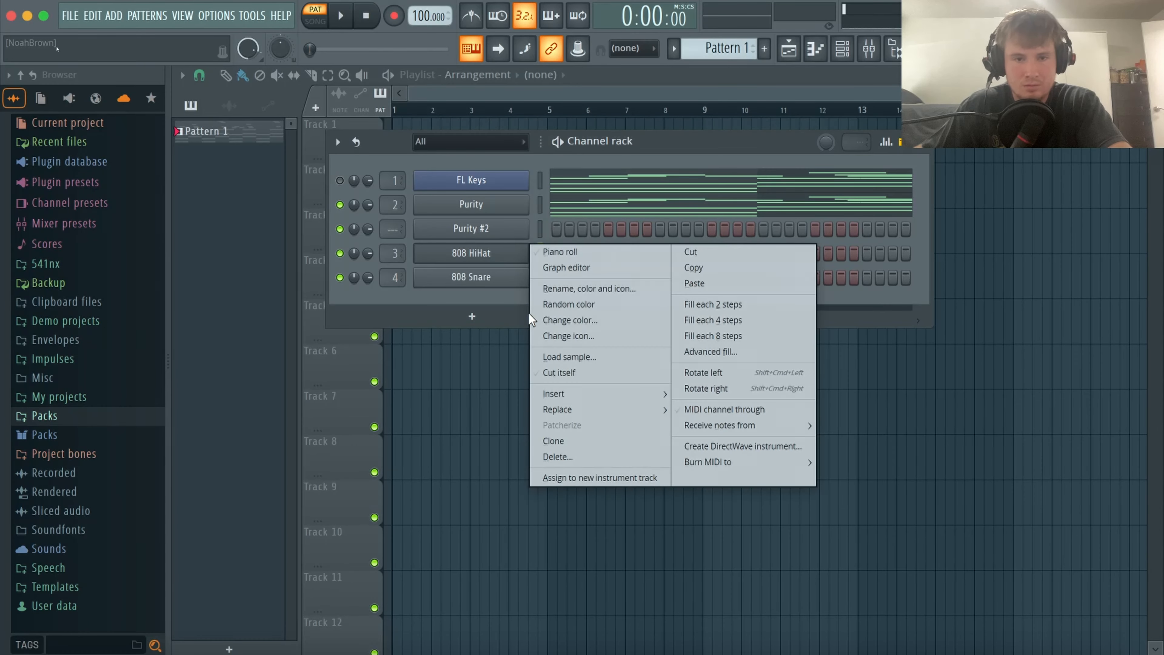
mouse_move(632, 410)
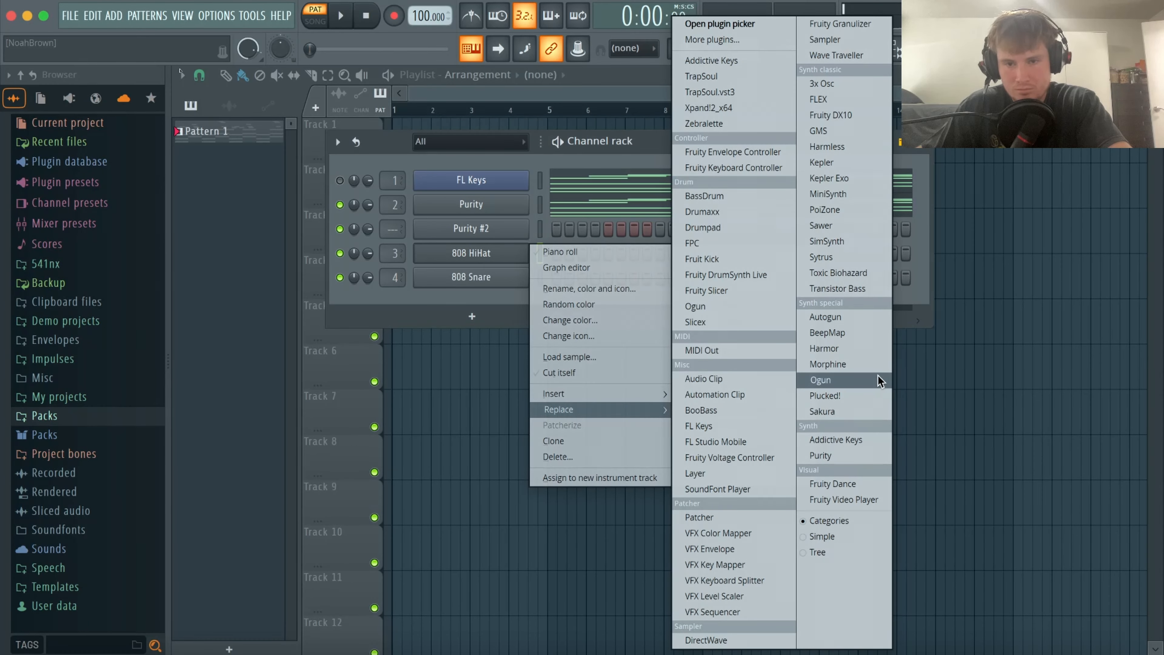
click(861, 363)
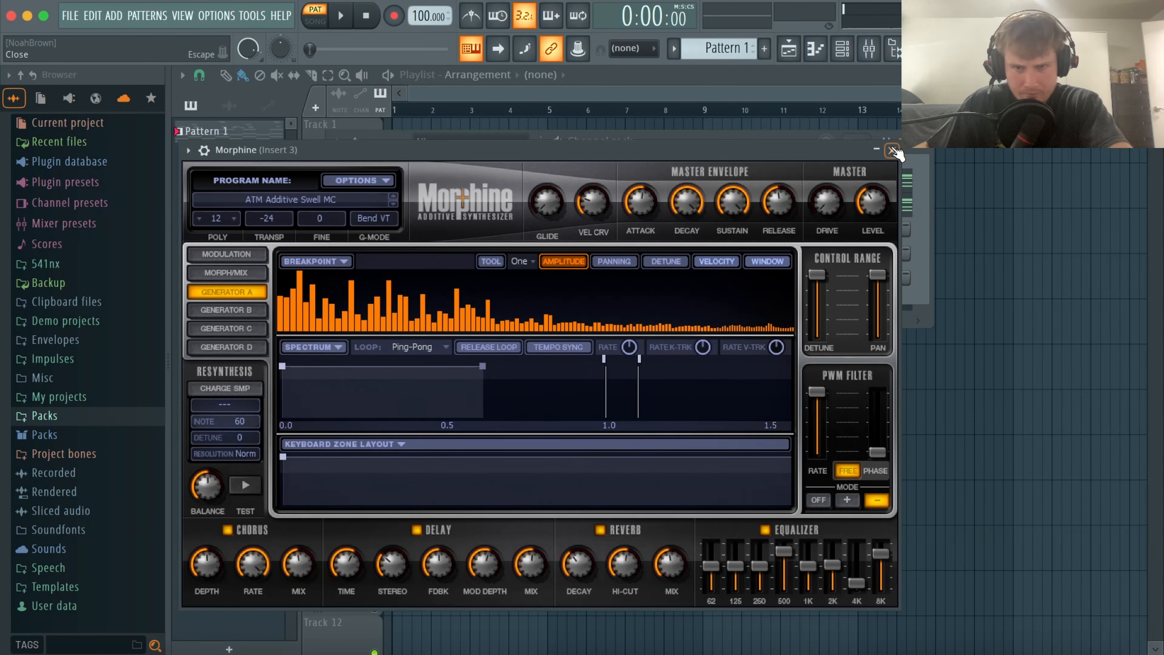
click(892, 150)
Load the Winter Lead preset from the Lead Synth category in Purity #2 and close its plugin window.
click(507, 233)
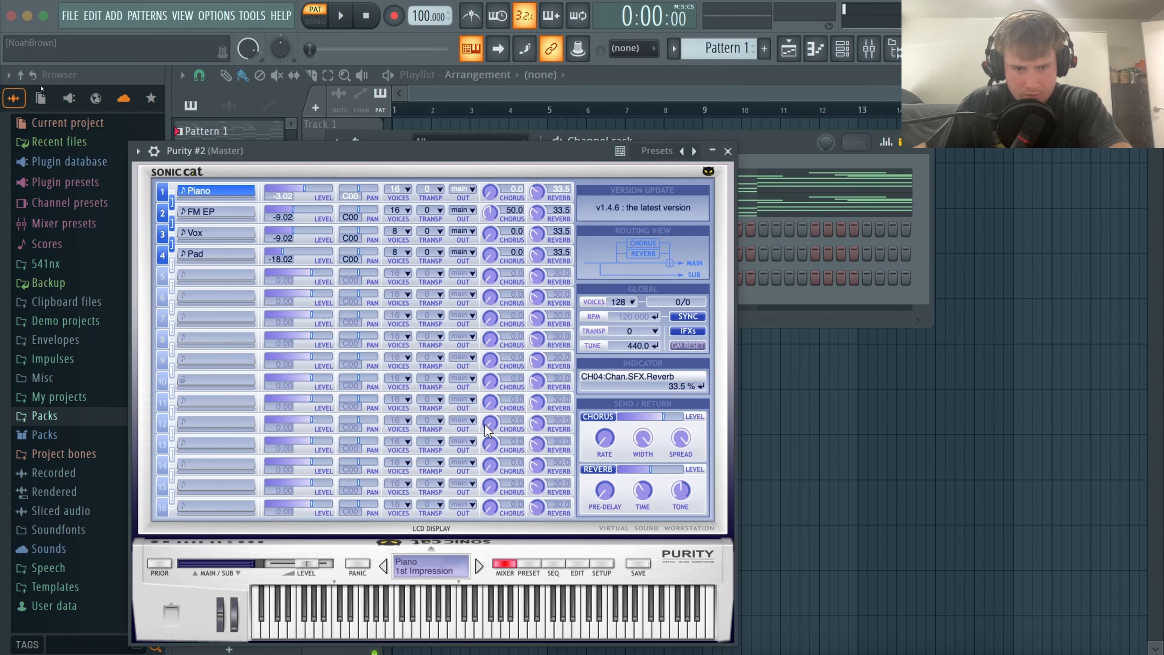
click(537, 562)
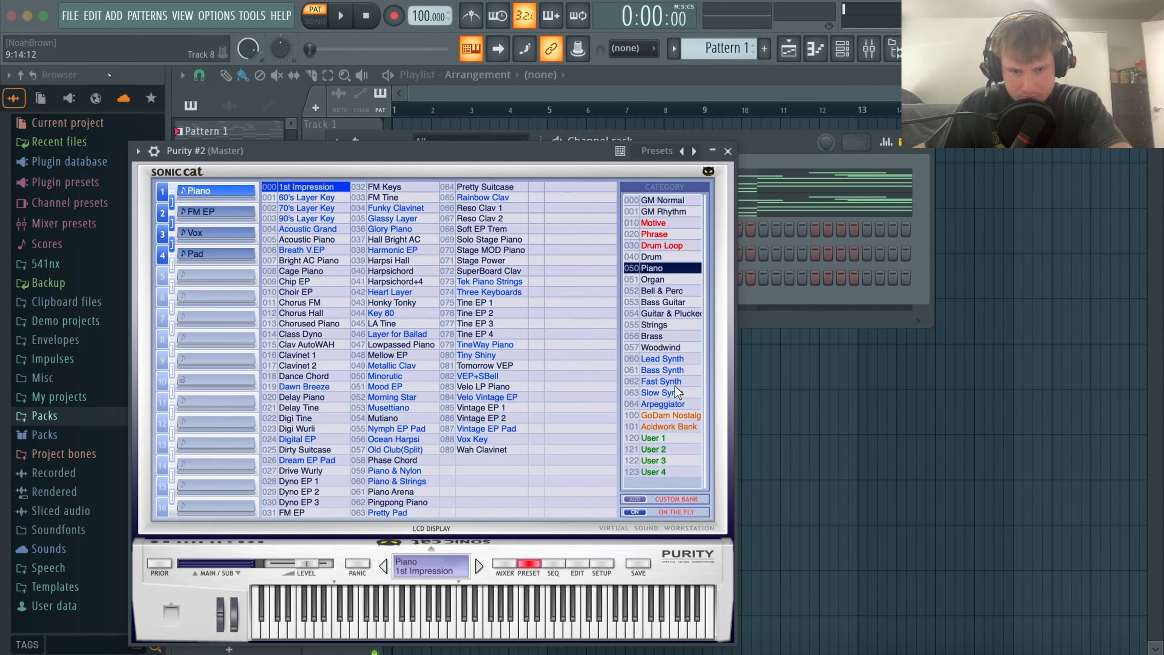
click(666, 358)
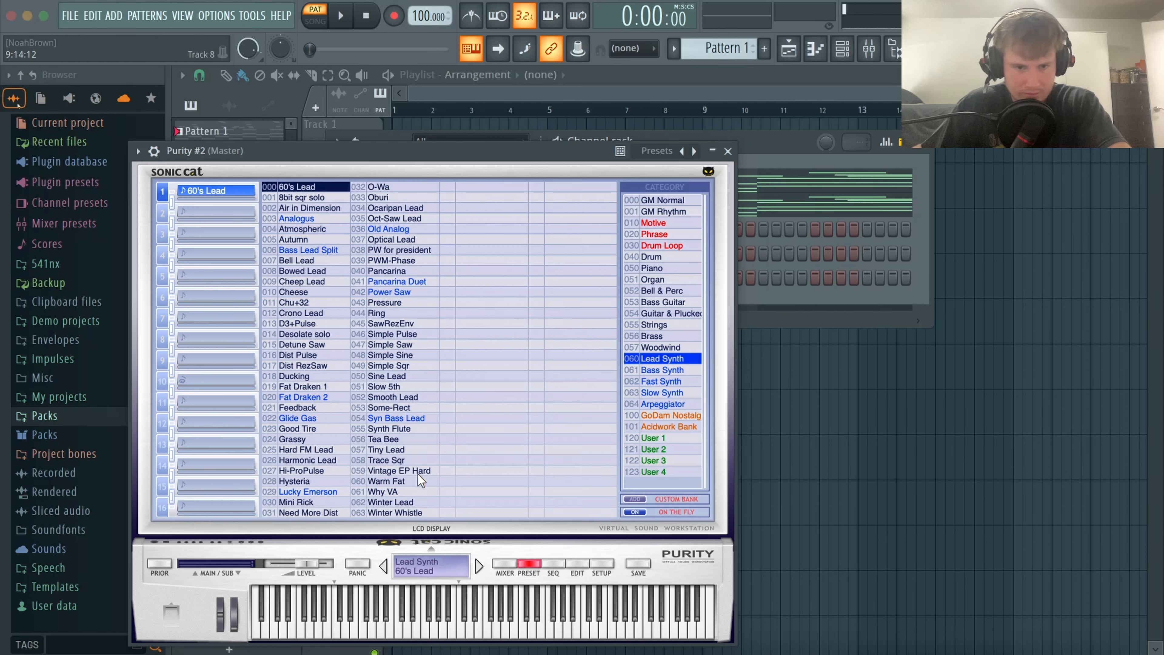
click(415, 500)
click(728, 151)
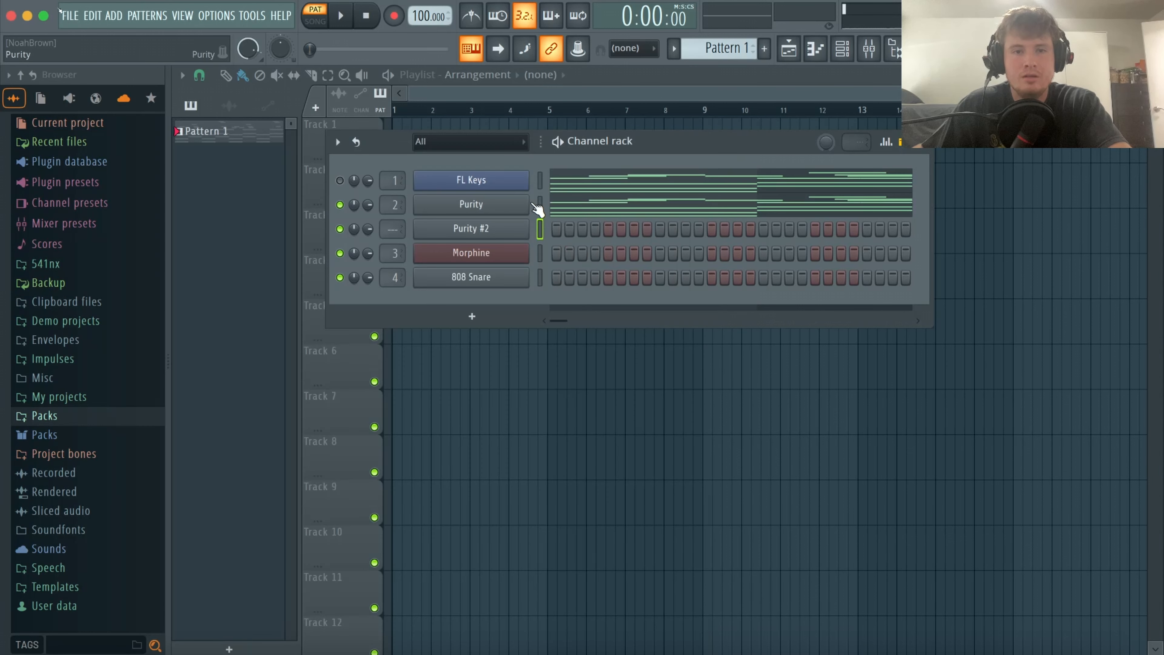
Paste the Purity channel's notes into Purity #2 and open its piano roll.
click(539, 229)
key(super+v)
click(581, 233)
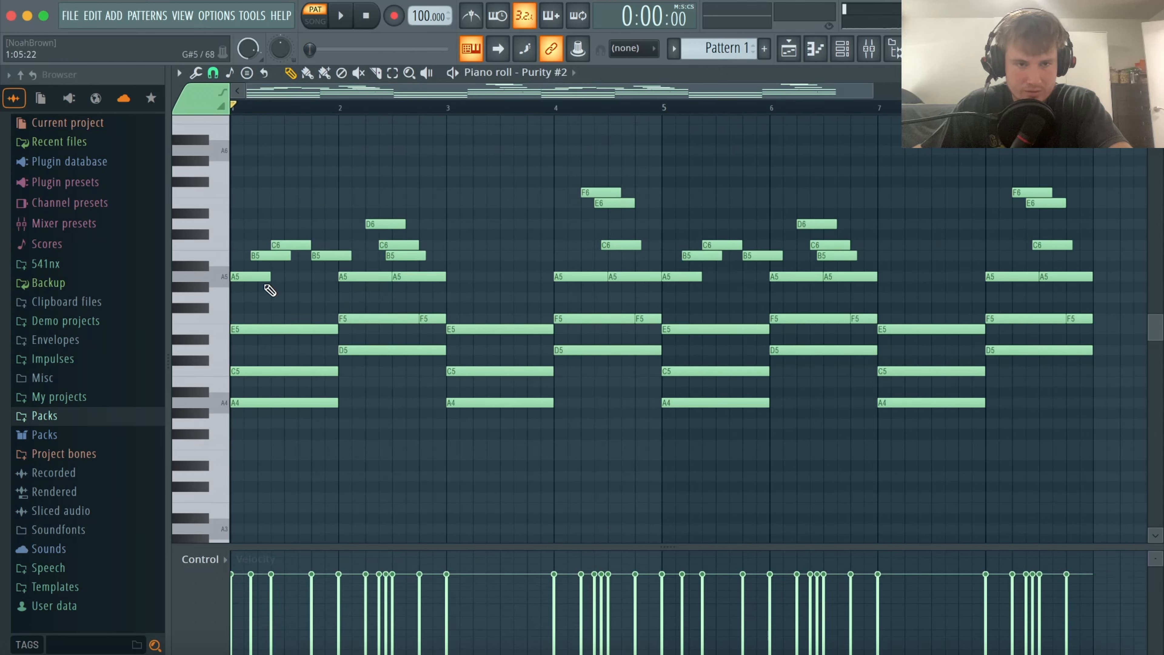
Try removing the bar 1 melody notes A5, B5, C6 and B5 from Purity #2.
right_click(266, 276)
right_click(277, 255)
right_click(297, 245)
right_click(330, 255)
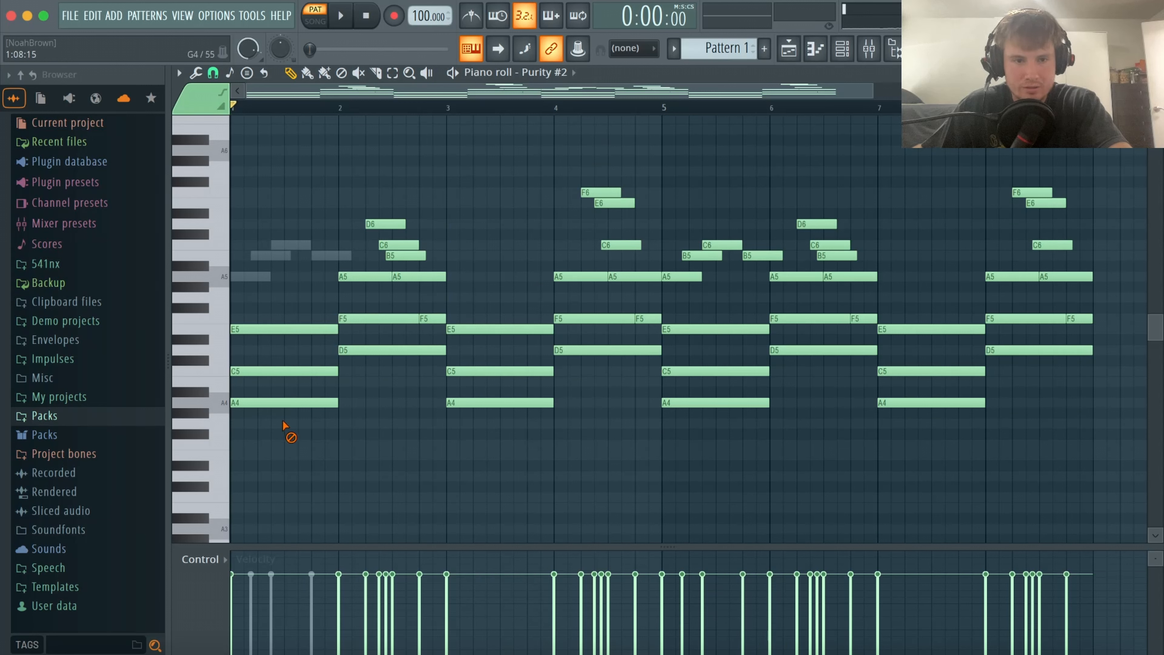
Try deleting bar 1's A4 and E5 and bar 2's first F5 and A5, and undo the last three deletions.
right_click(289, 402)
right_click(327, 329)
right_click(357, 318)
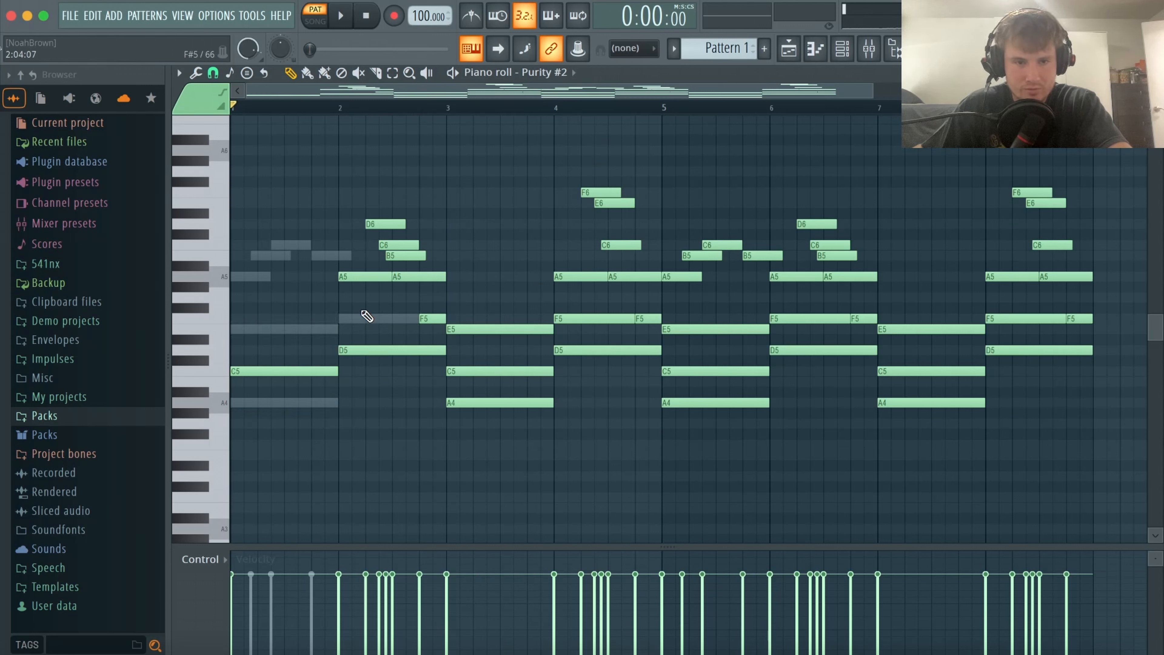
right_click(364, 276)
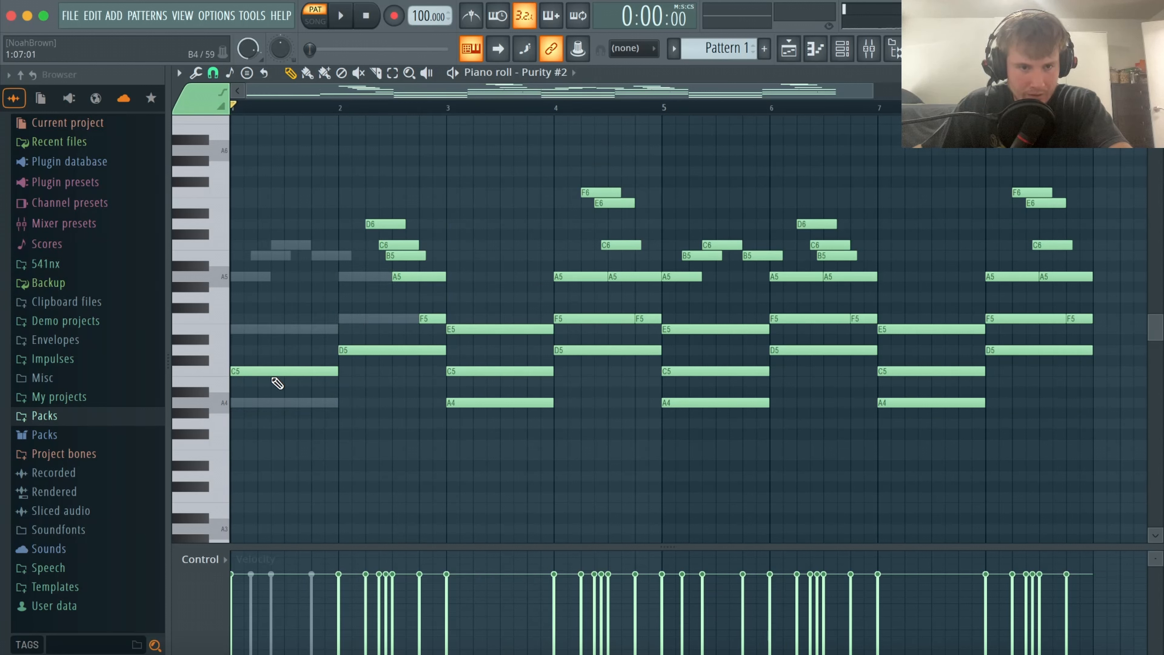
key(ctrl+z)
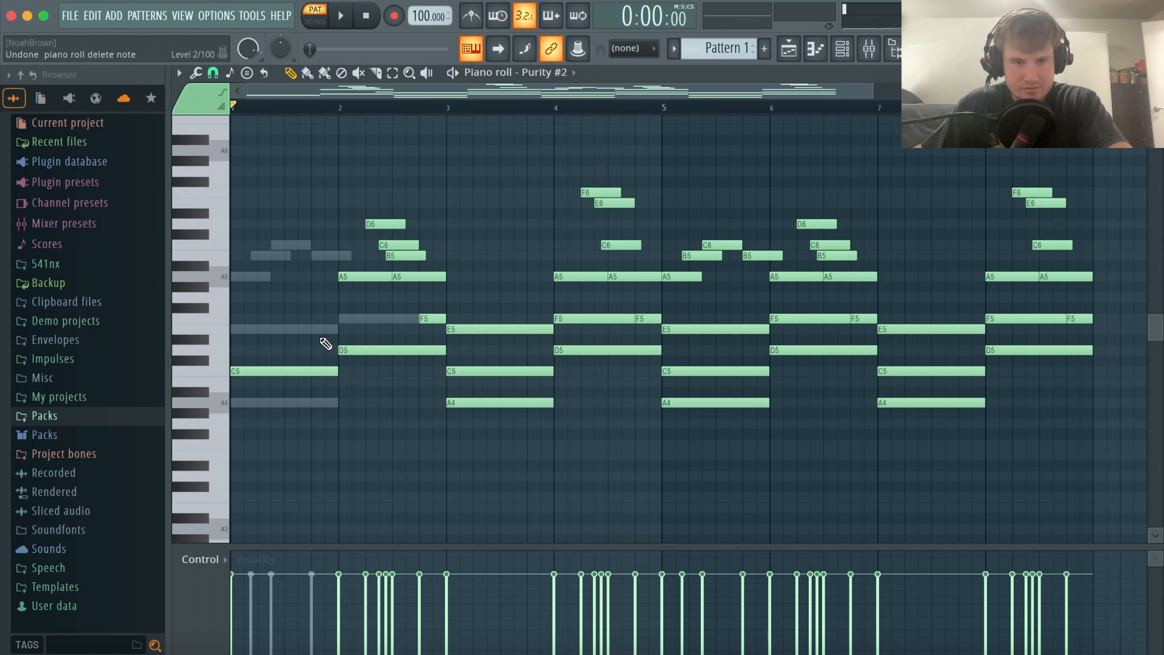
key(ctrl+z)
key(ctrl+z)
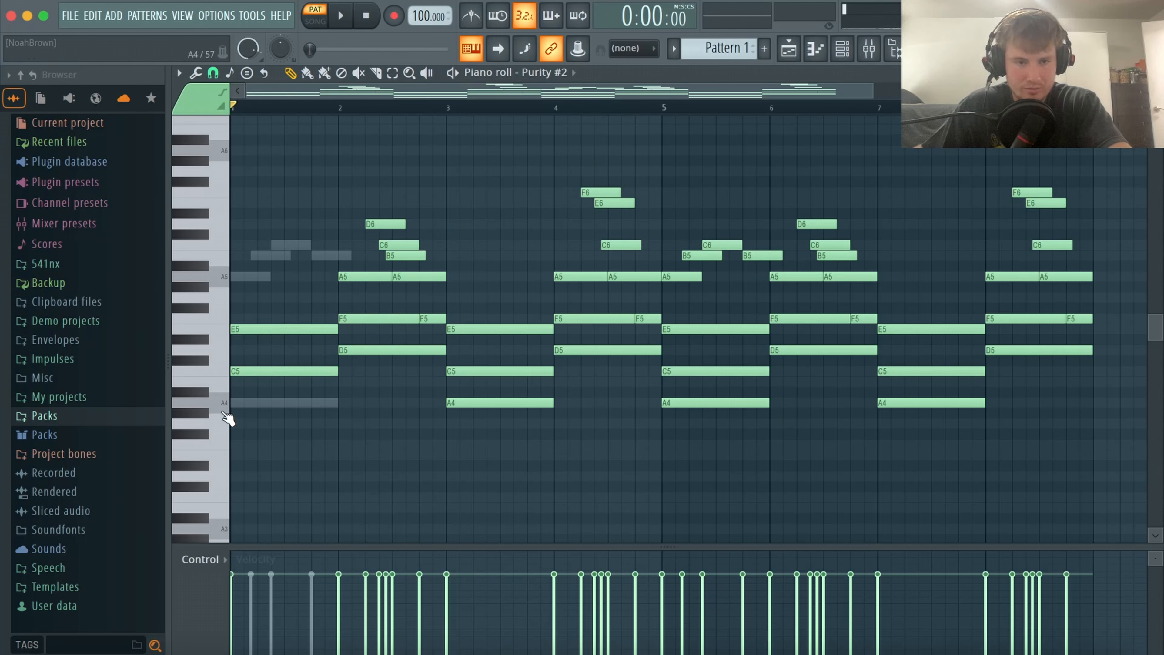
Try removing bar 1's E5 and bar 2's first F5, second A5, B5, C6 and D6, and play the pattern.
right_click(330, 329)
right_click(358, 318)
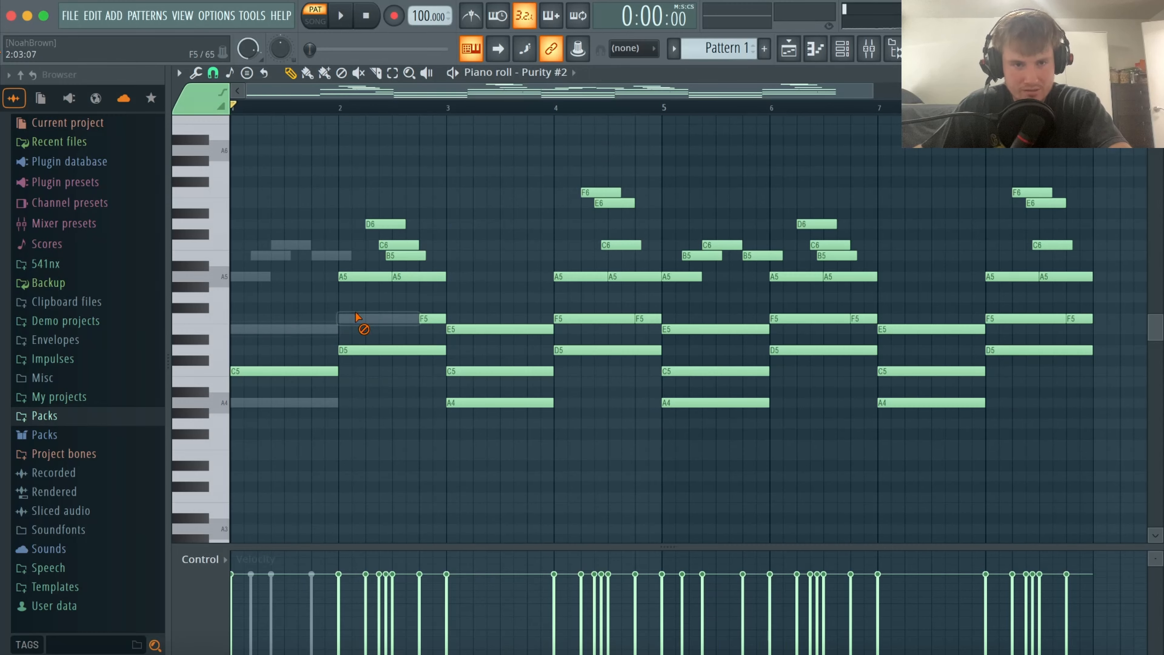
right_click(412, 276)
right_click(405, 255)
right_click(399, 245)
right_click(385, 223)
key(space)
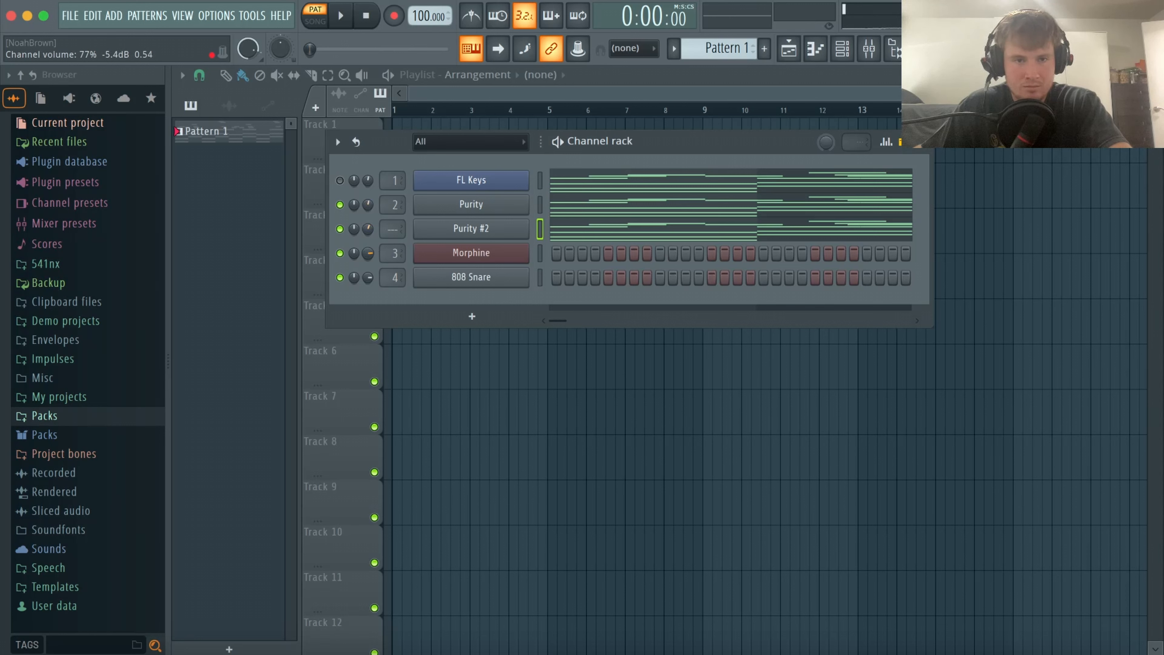
Raise the Purity #2 channel's volume while the pattern plays, and open its piano roll.
key(space)
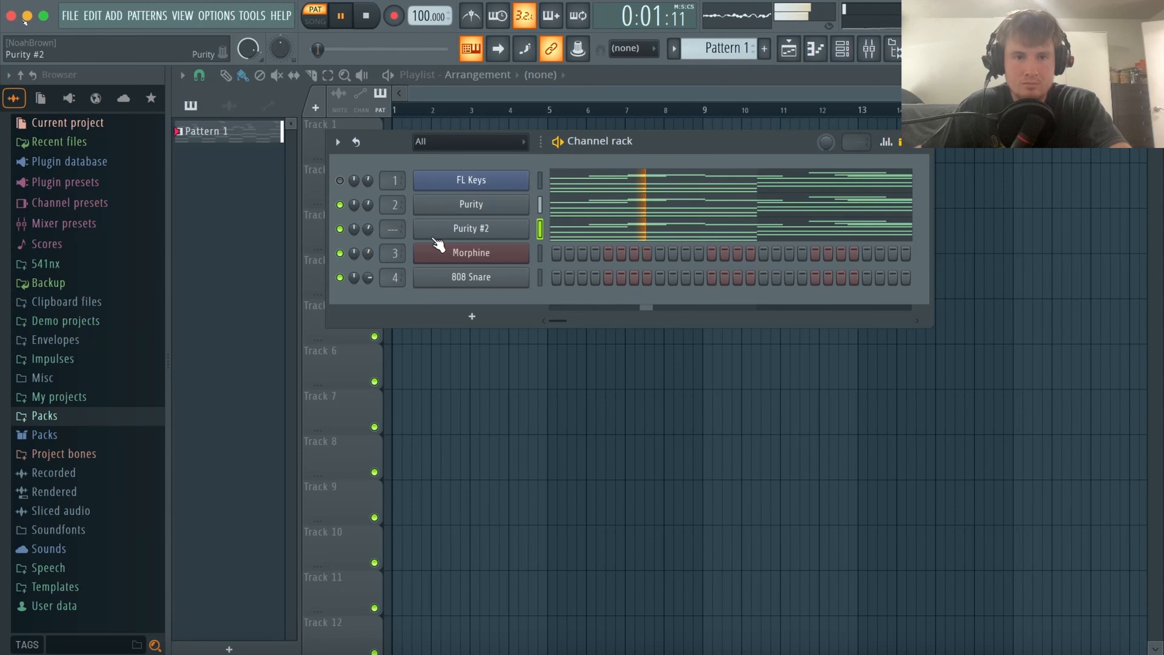
drag(367, 230, 368, 186)
click(639, 235)
key(space)
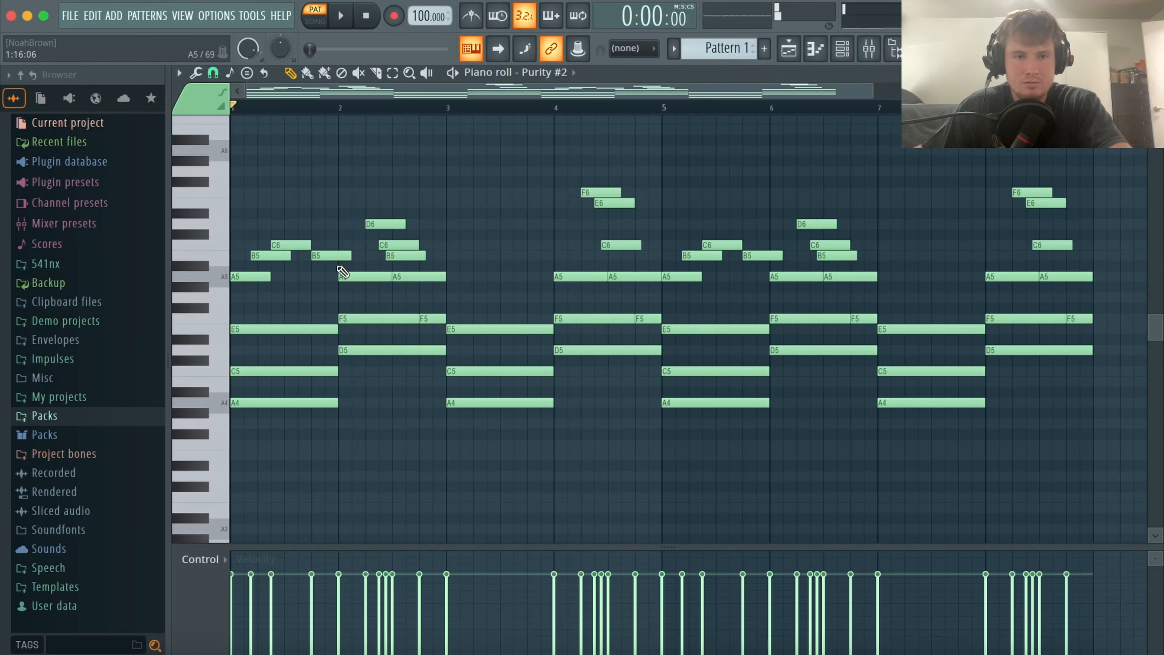
Delete C6 and the second B5 from bar 1 and the first A5 and both F5 notes from bar 2, checking by playback.
key(space)
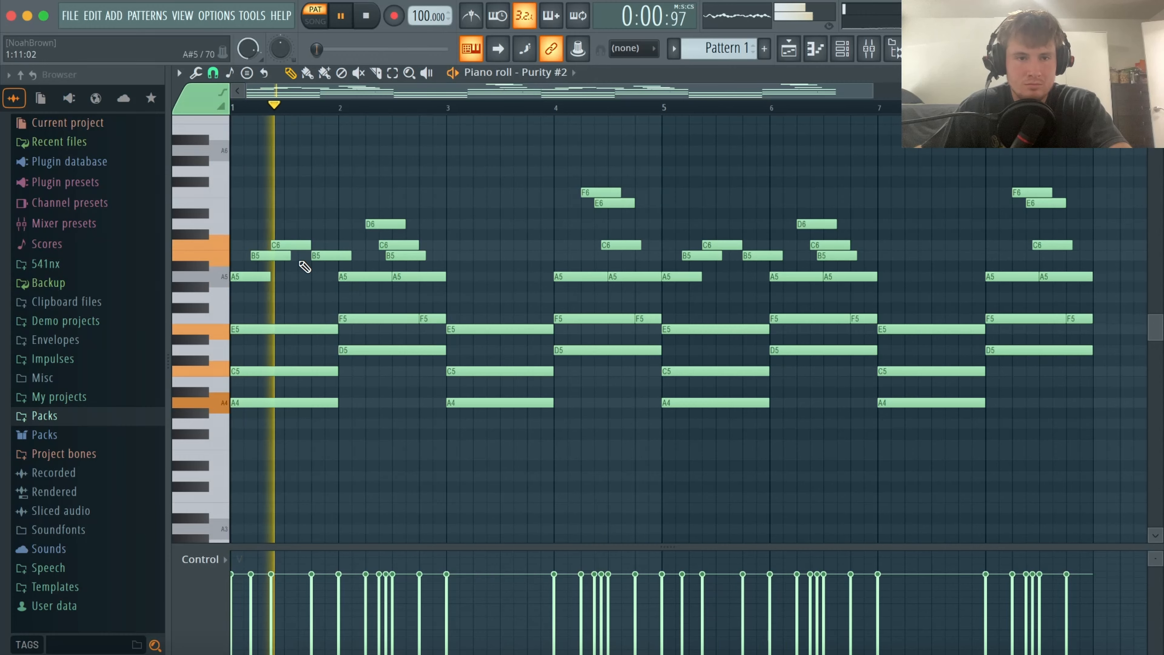
key(space)
right_click(304, 246)
right_click(339, 256)
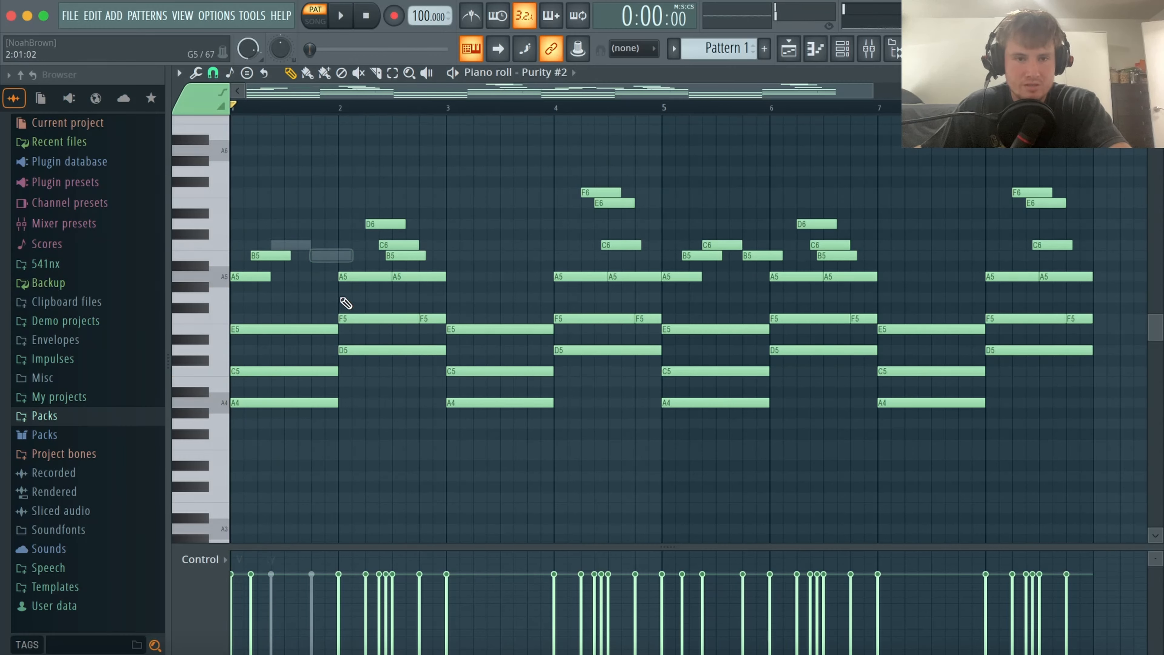
right_click(359, 274)
right_click(369, 318)
key(space)
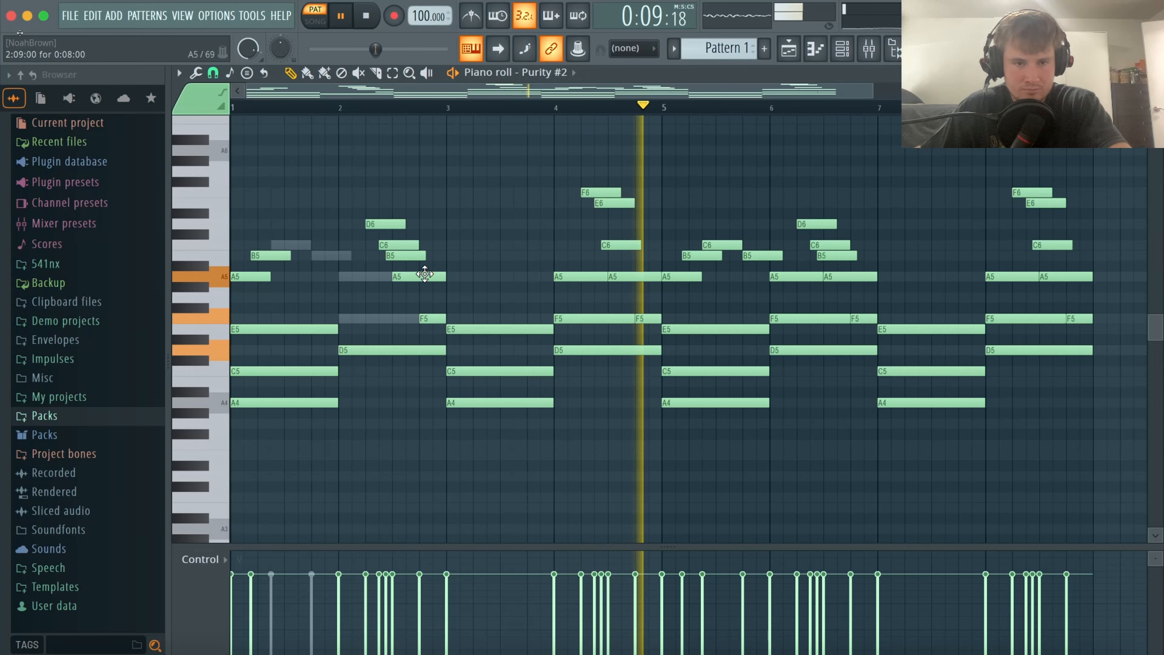
key(space)
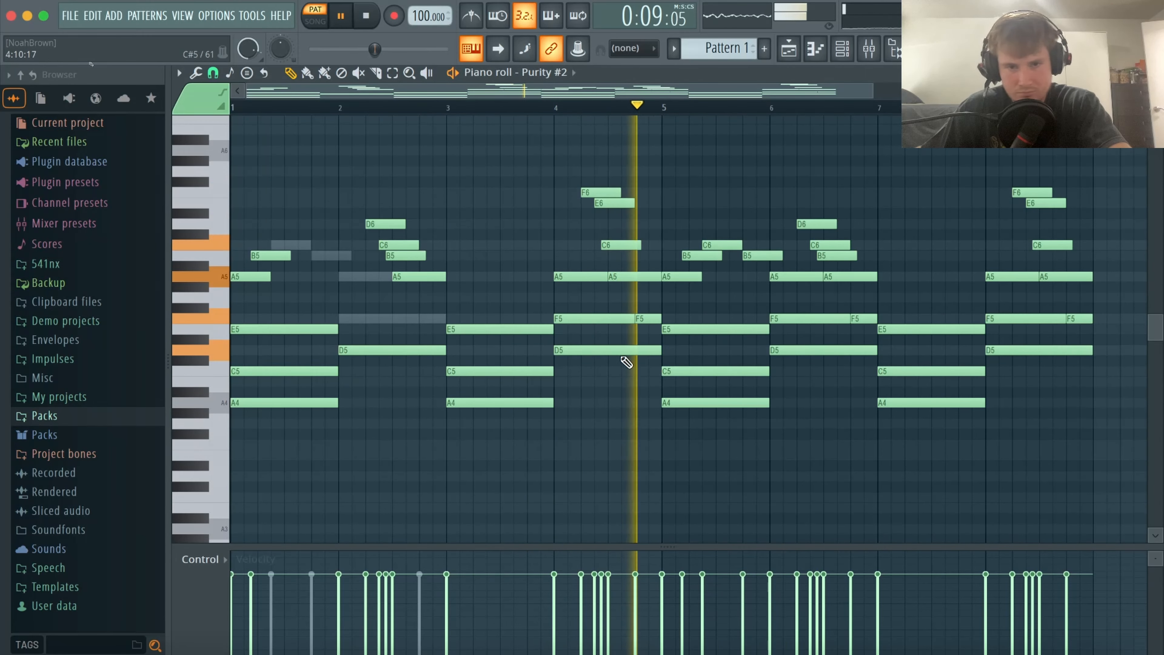
key(space)
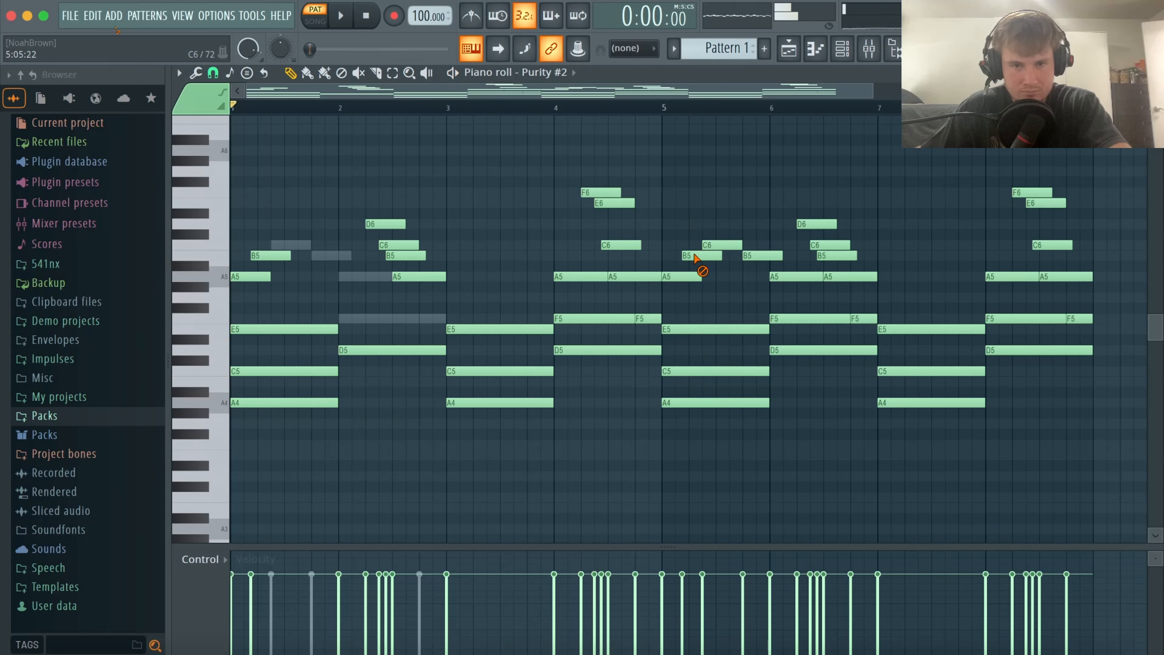
Delete all of the Purity #2 notes from bars 5 to 8.
right_click(702, 256)
right_click(693, 277)
right_click(699, 329)
right_click(704, 371)
right_click(710, 402)
right_click(731, 246)
right_click(848, 277)
right_click(840, 255)
right_click(817, 224)
right_click(788, 318)
right_click(864, 318)
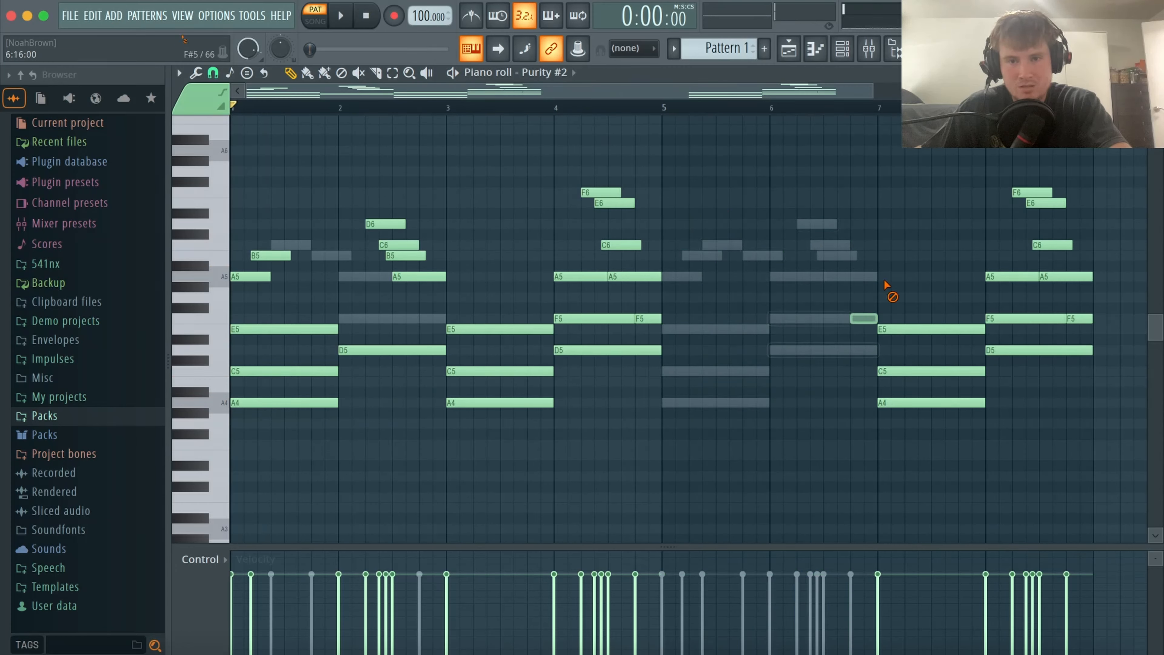
right_click(912, 329)
right_click(926, 402)
right_click(997, 277)
right_click(1031, 196)
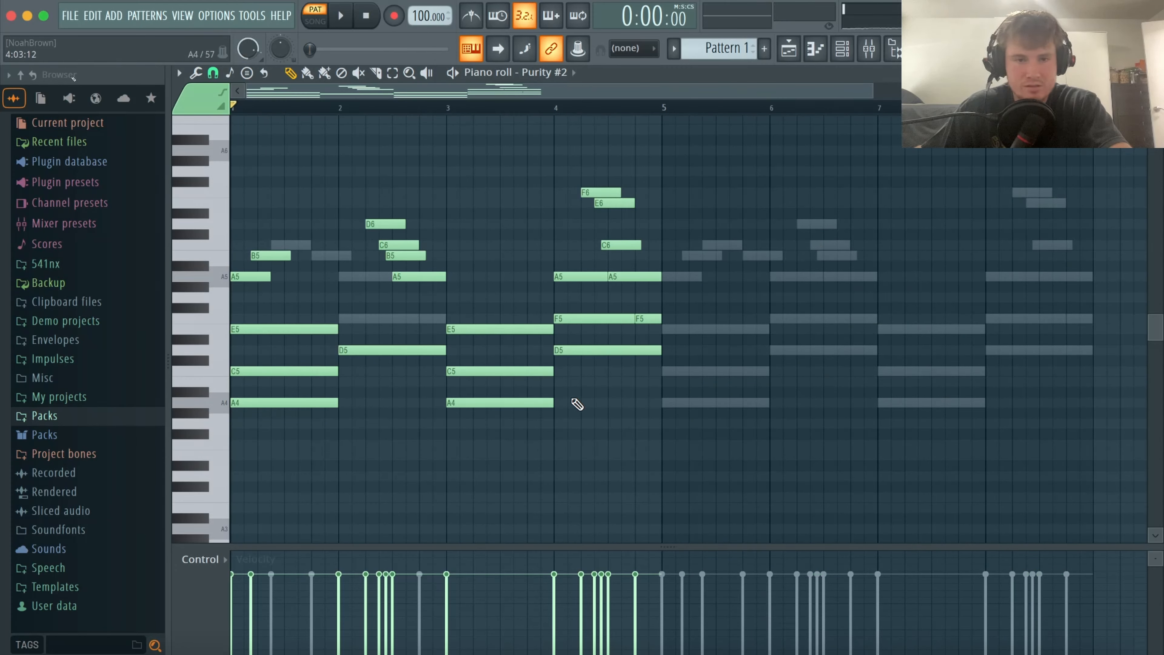
Delete the C5 note from bar 1 of Purity #2 and play the pattern.
right_click(262, 373)
key(space)
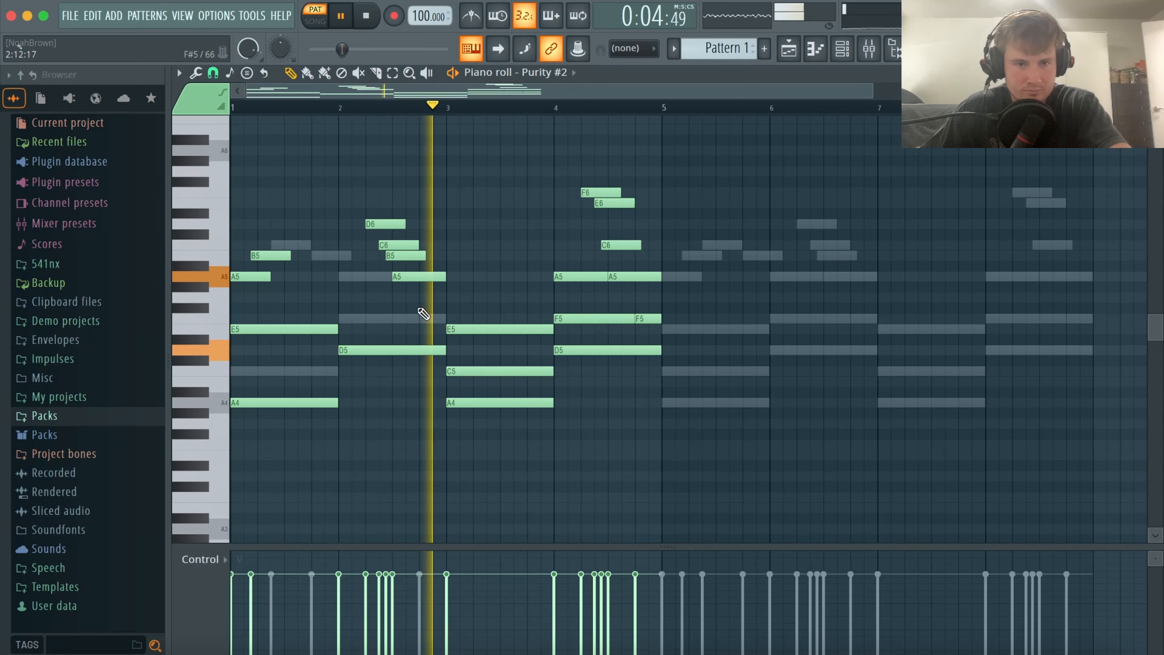
key(space)
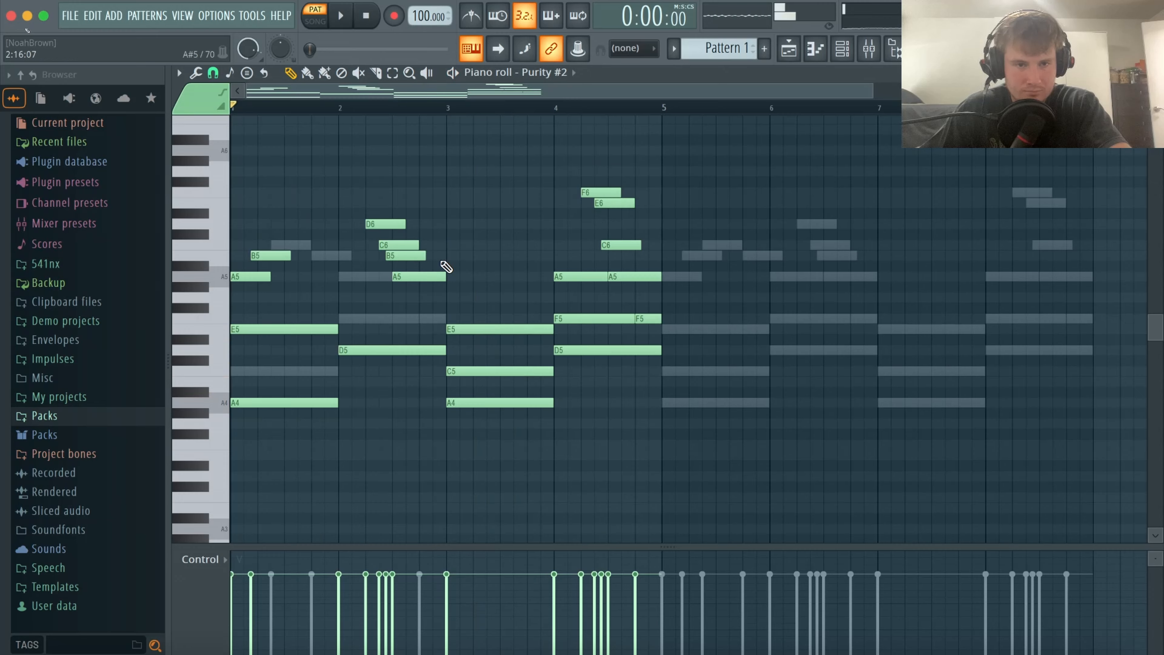
Shorten bar 2's D6, C6 and B5 to brief notes while playing the pattern, leaving D6 slightly longer than the others.
drag(445, 266, 375, 225)
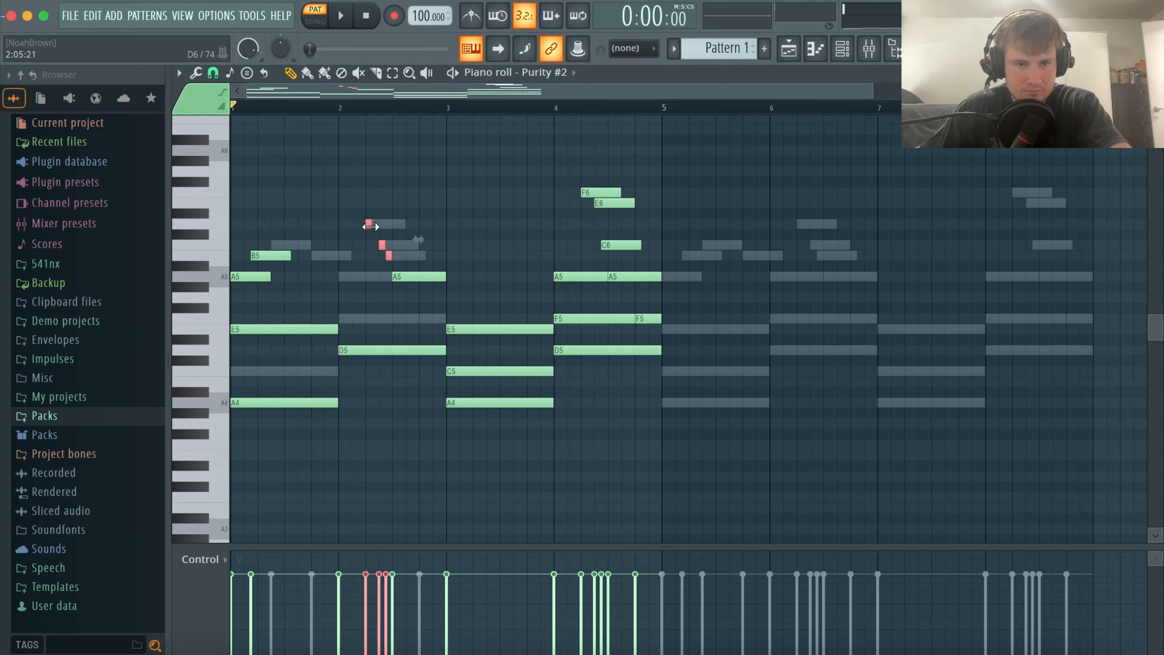
key(space)
super+click(538, 255)
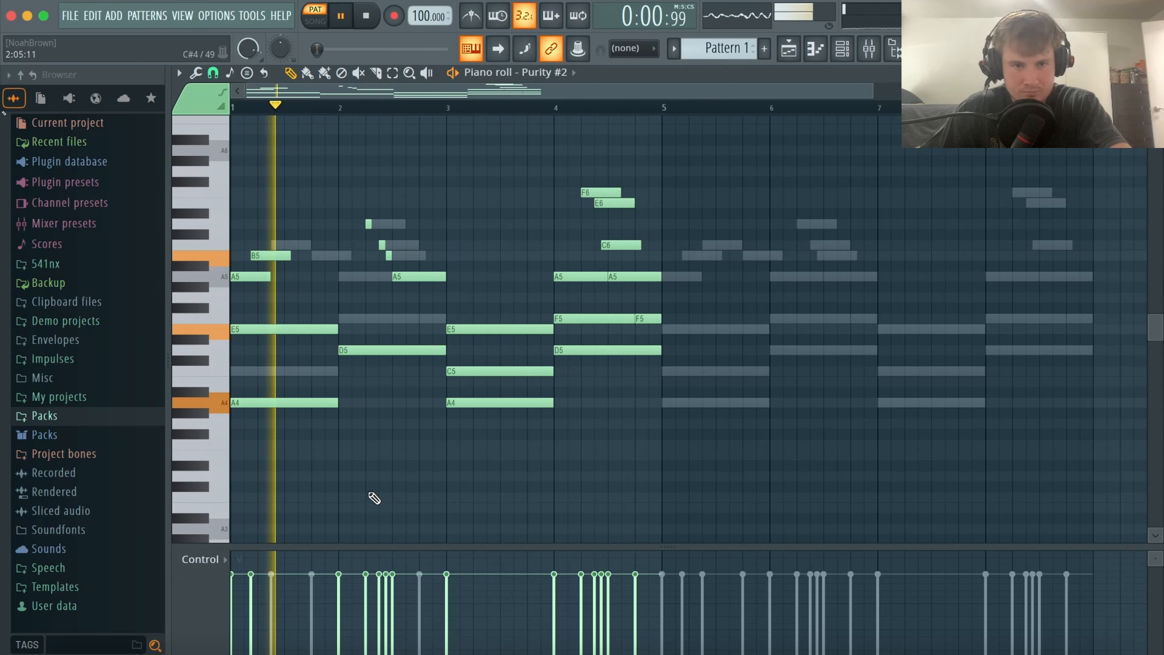
click(369, 224)
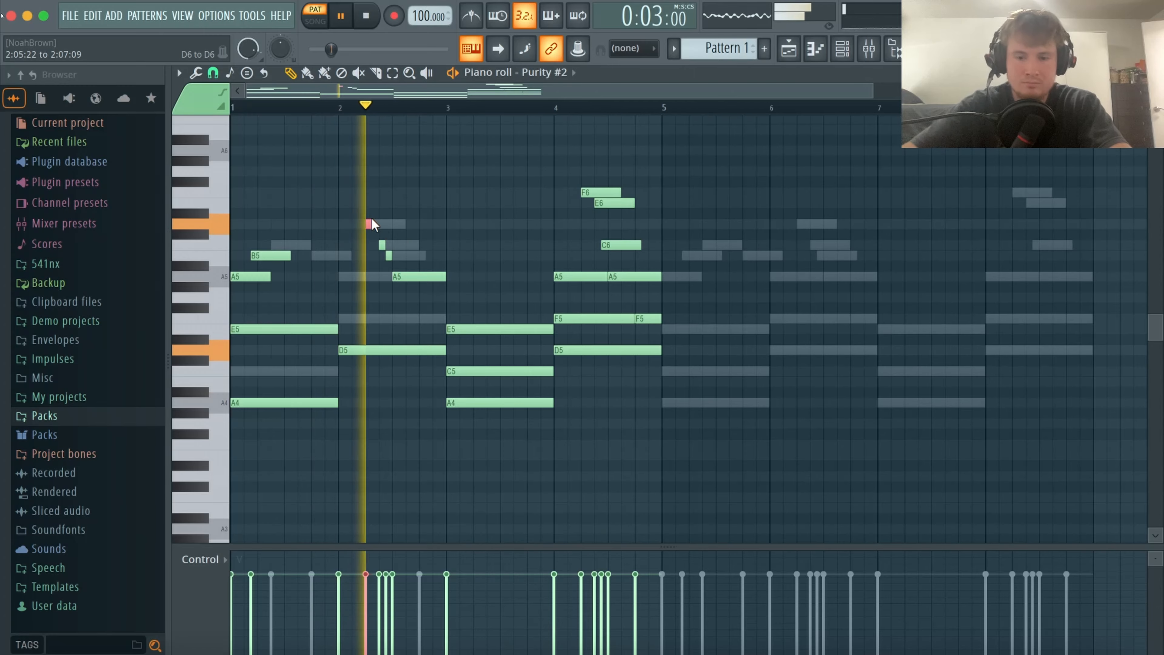
super+click(530, 161)
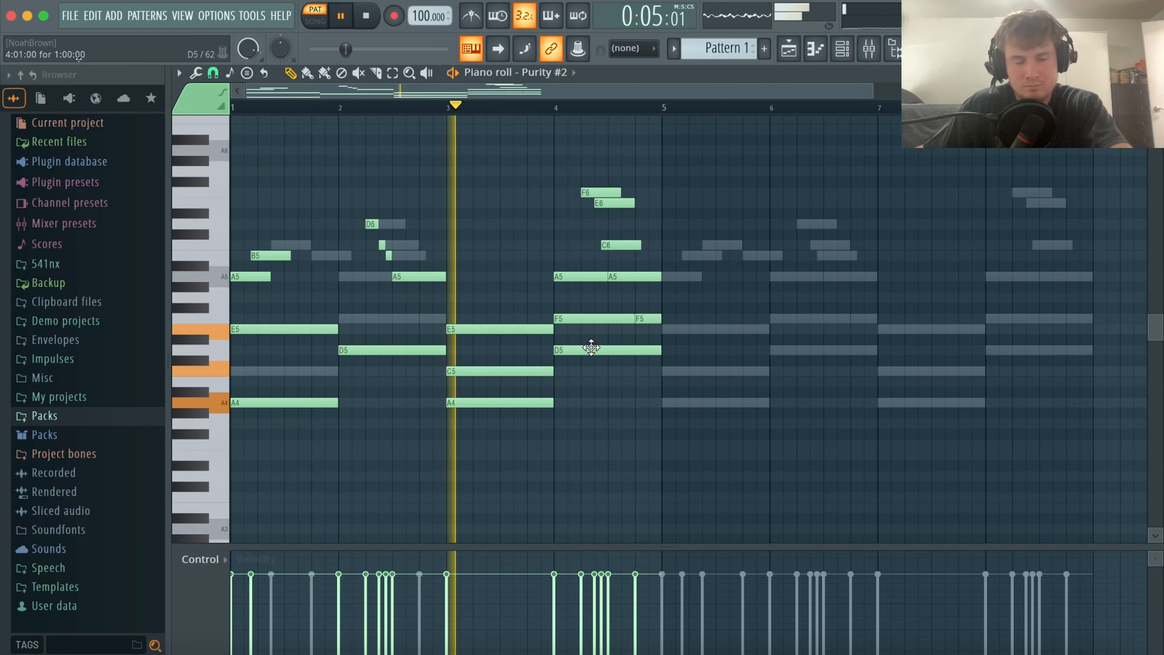
Delete the C5 note from bar 3 and both F5 notes from bar 4 of Purity #2.
right_click(470, 372)
right_click(623, 318)
right_click(637, 319)
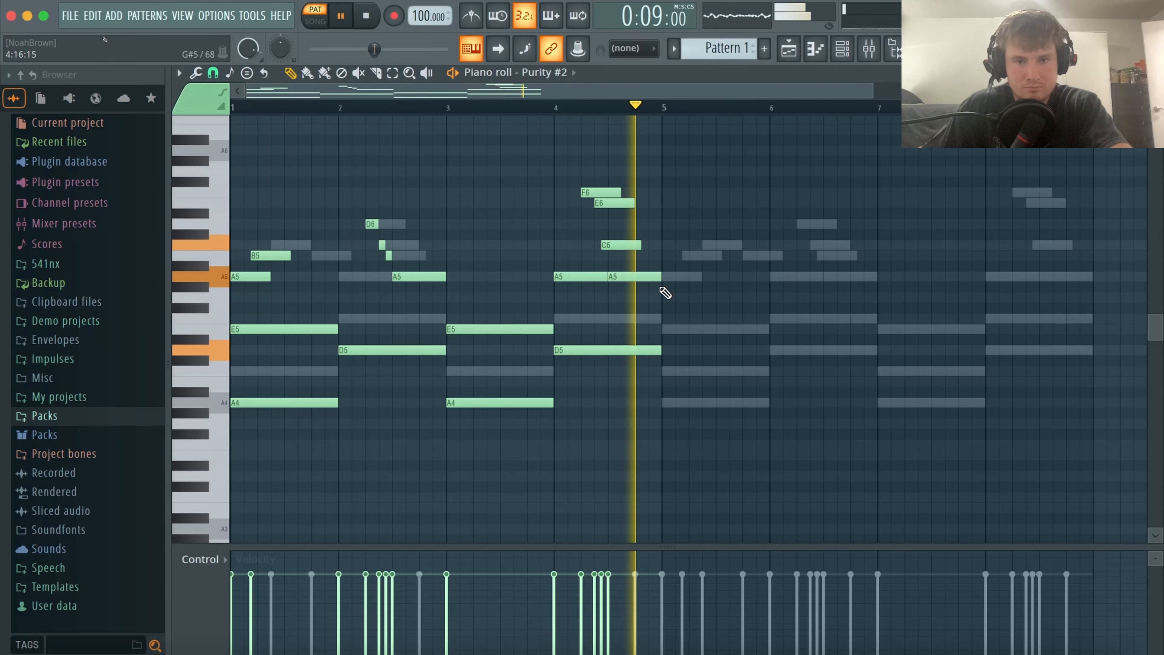
Shorten bar 4's F6, E6 and C6 in Purity #2, and check its preset and notes while the pattern plays.
drag(596, 169, 613, 255)
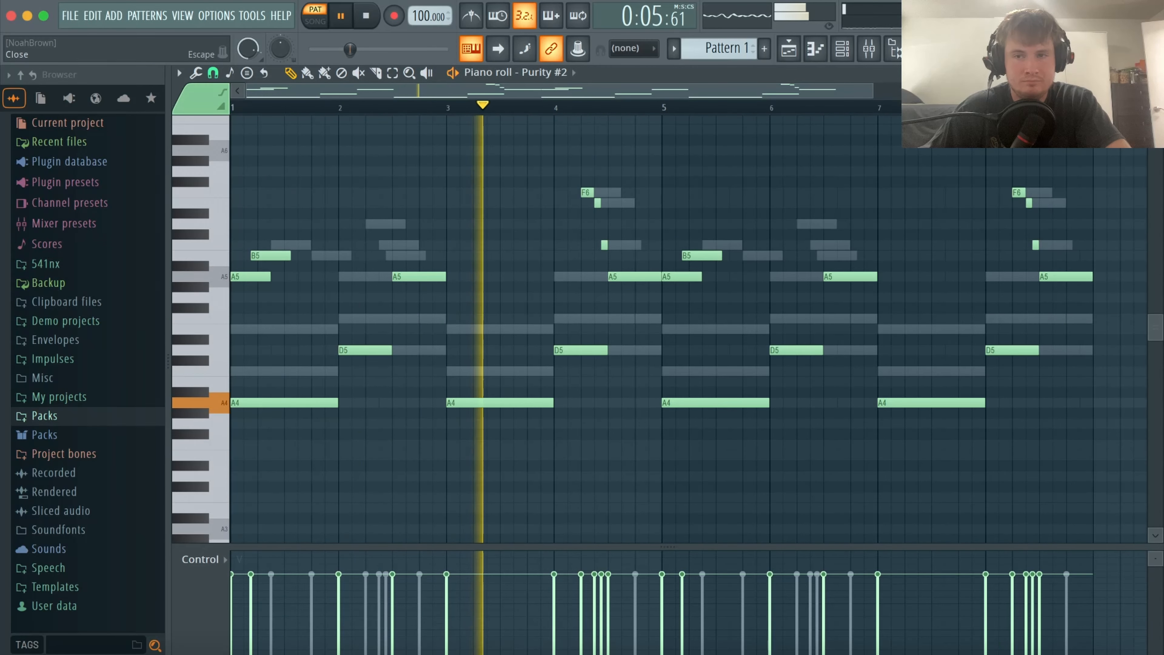
click(1155, 73)
click(508, 235)
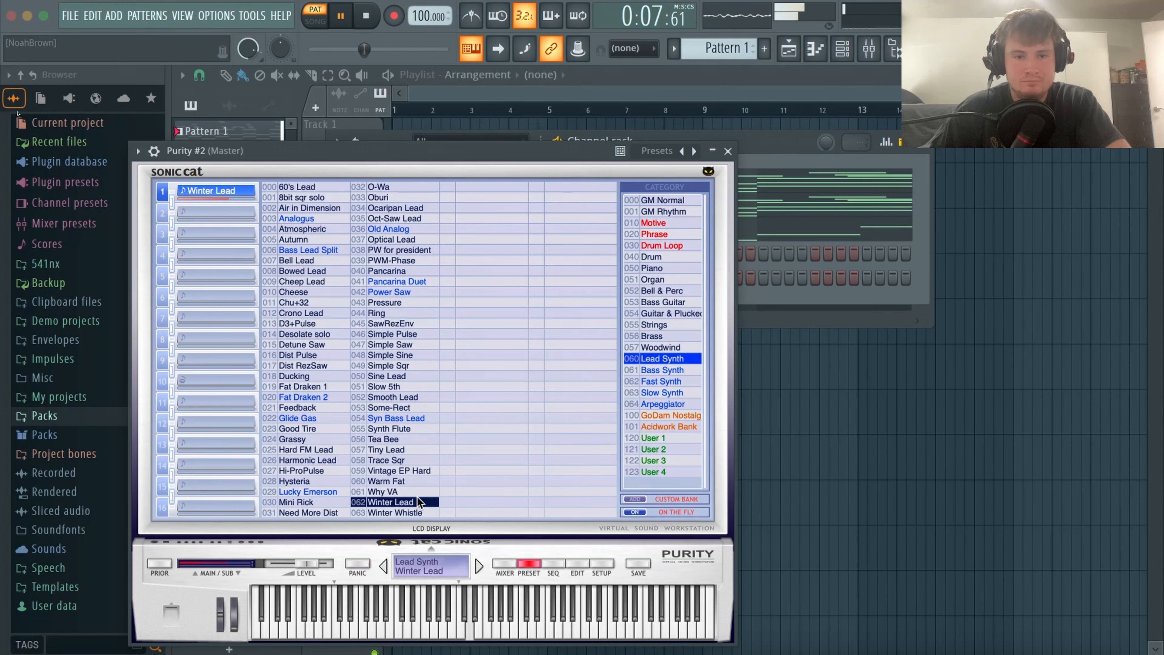
click(713, 152)
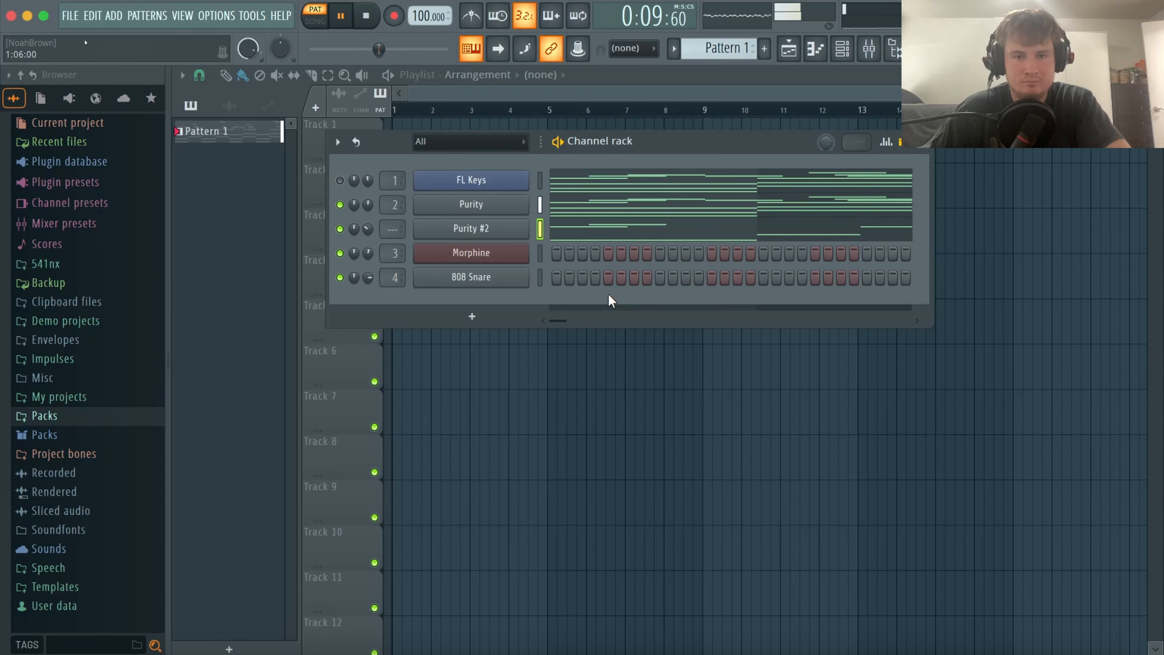
click(591, 236)
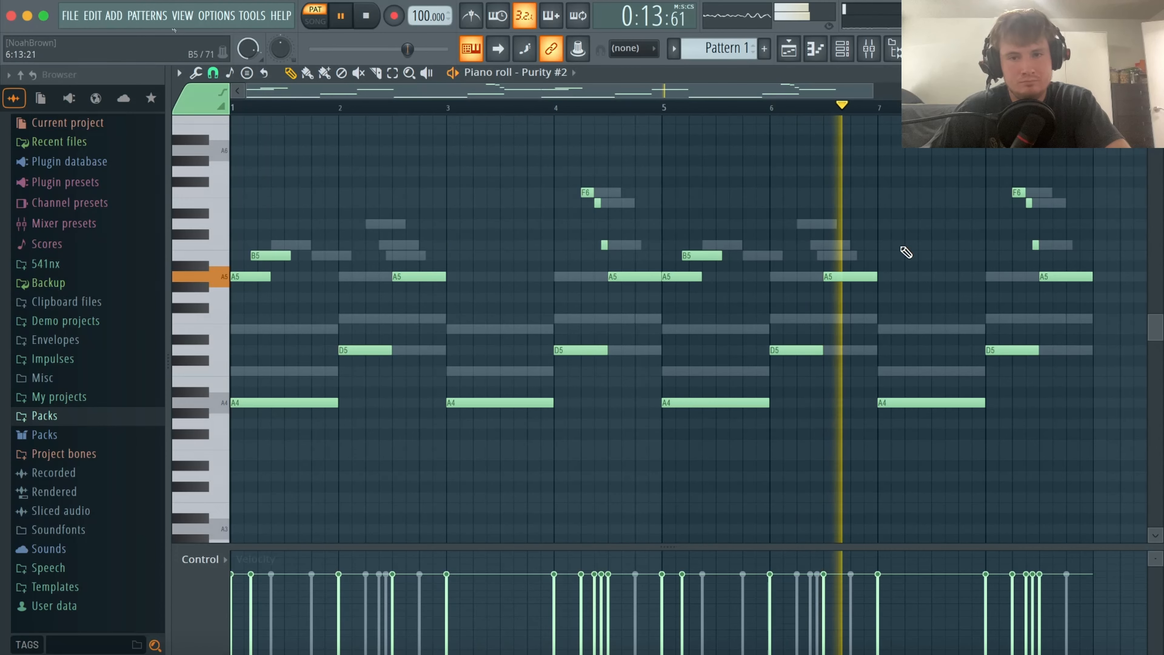
click(1154, 72)
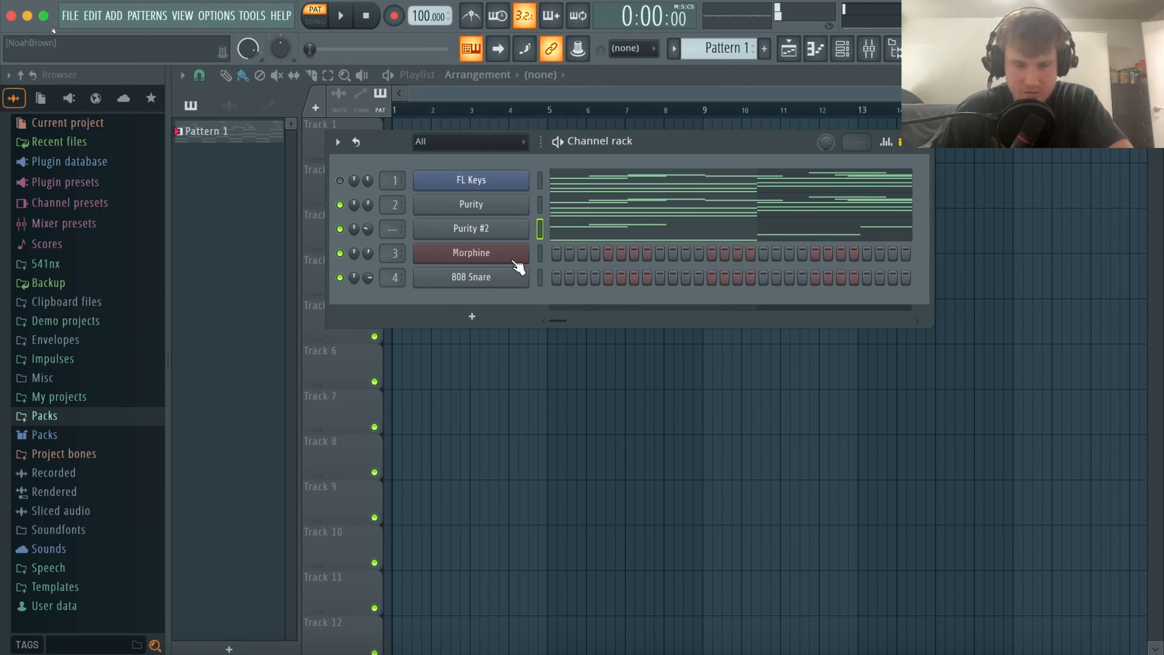
Load the bass preset BAS Resonant Square FG in Morphine and close the synth.
right_click(518, 252)
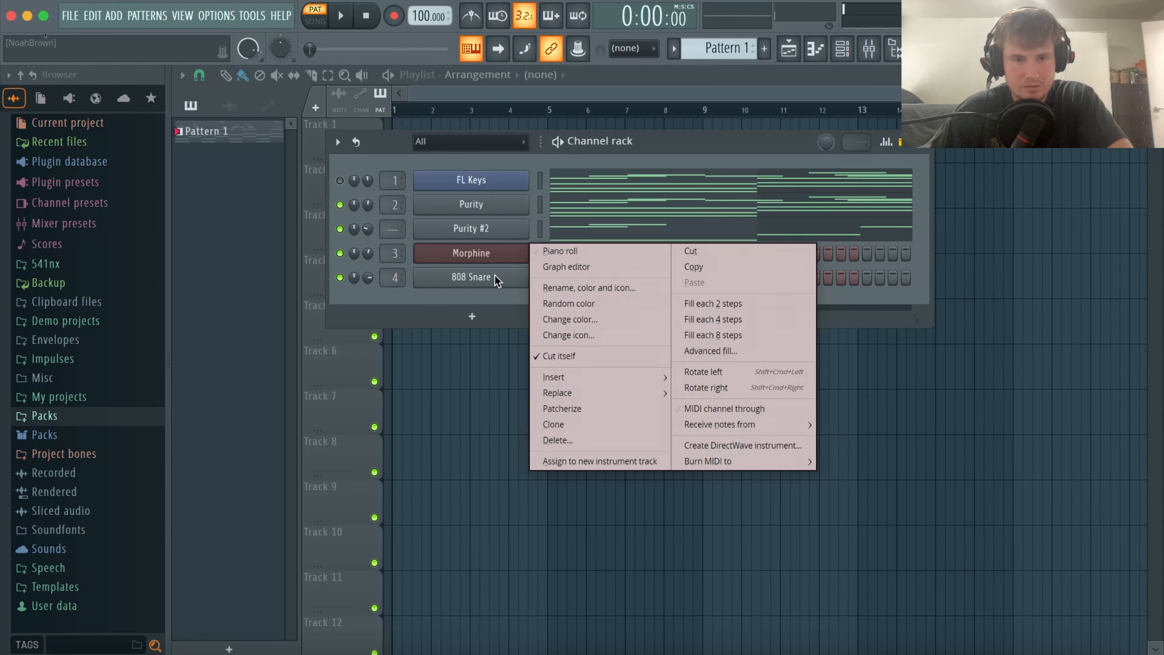
click(495, 261)
click(496, 260)
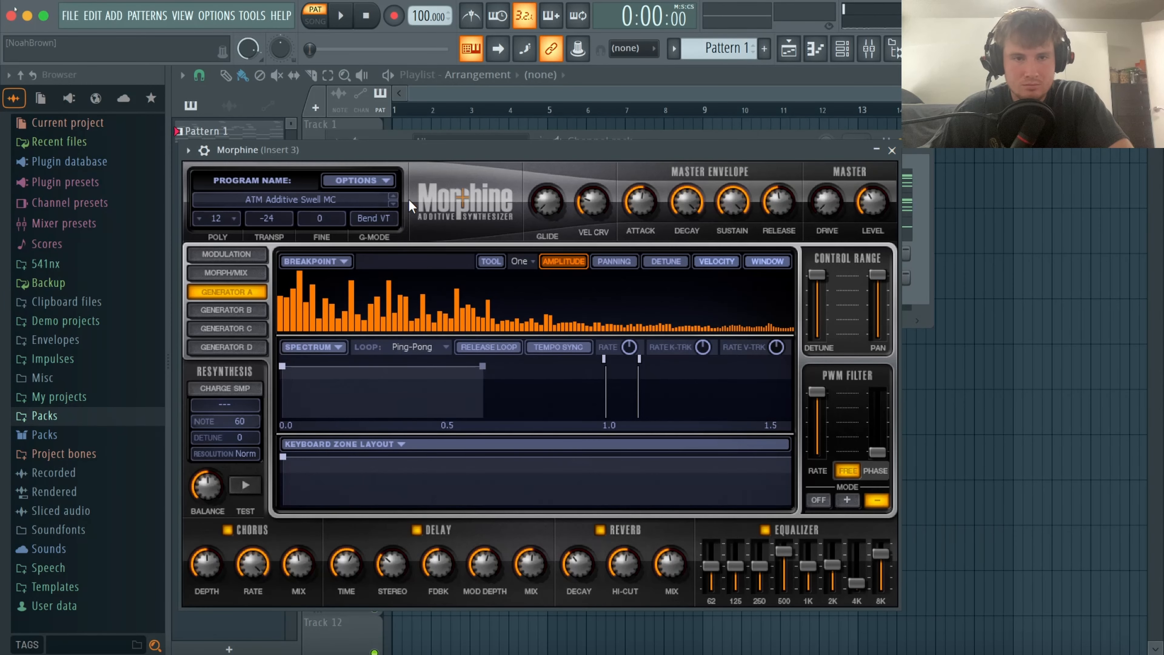
click(345, 200)
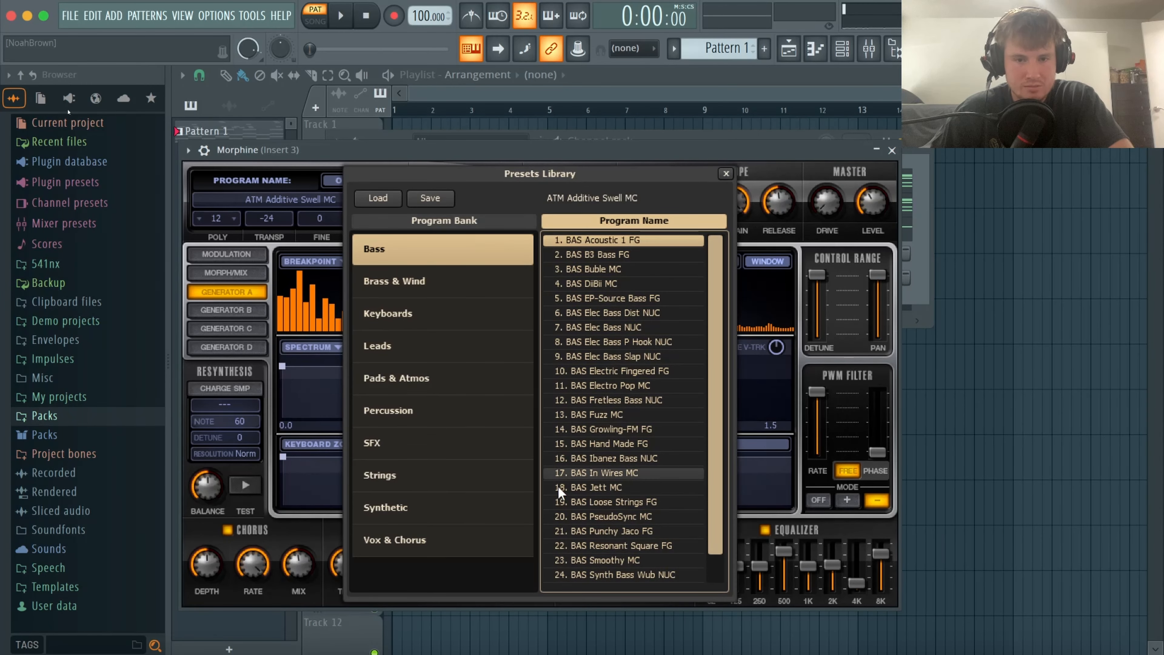
click(591, 545)
click(725, 173)
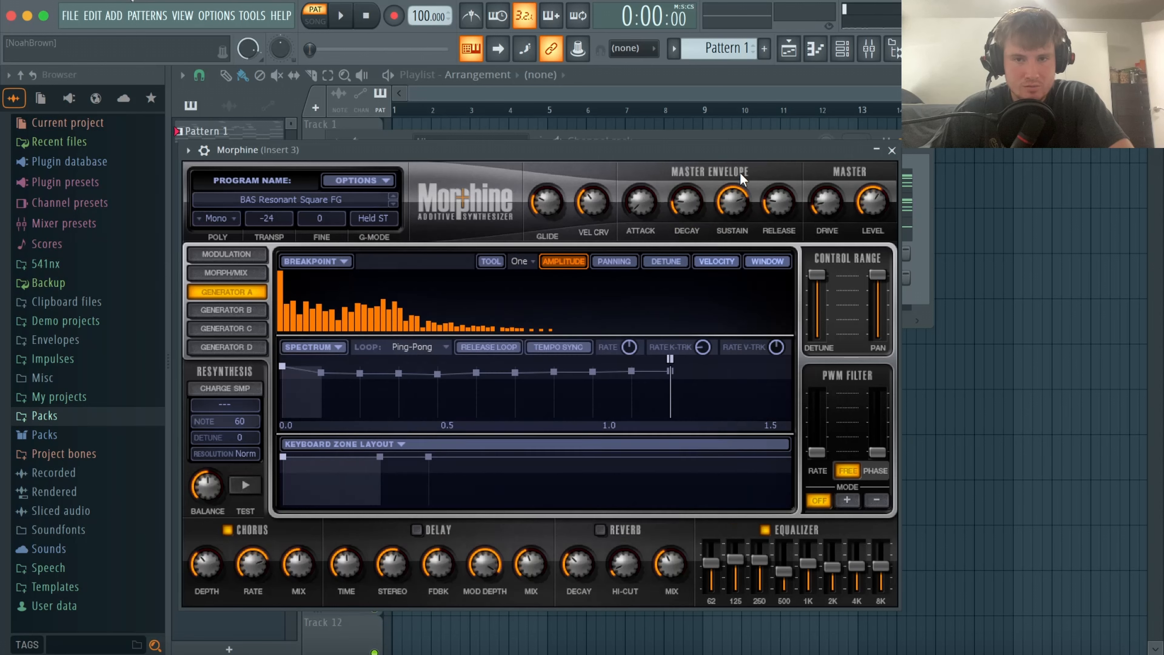
click(891, 150)
Open Morphine's piano roll and place two short C5 notes in bar 1, playing the pattern to test them.
right_click(486, 257)
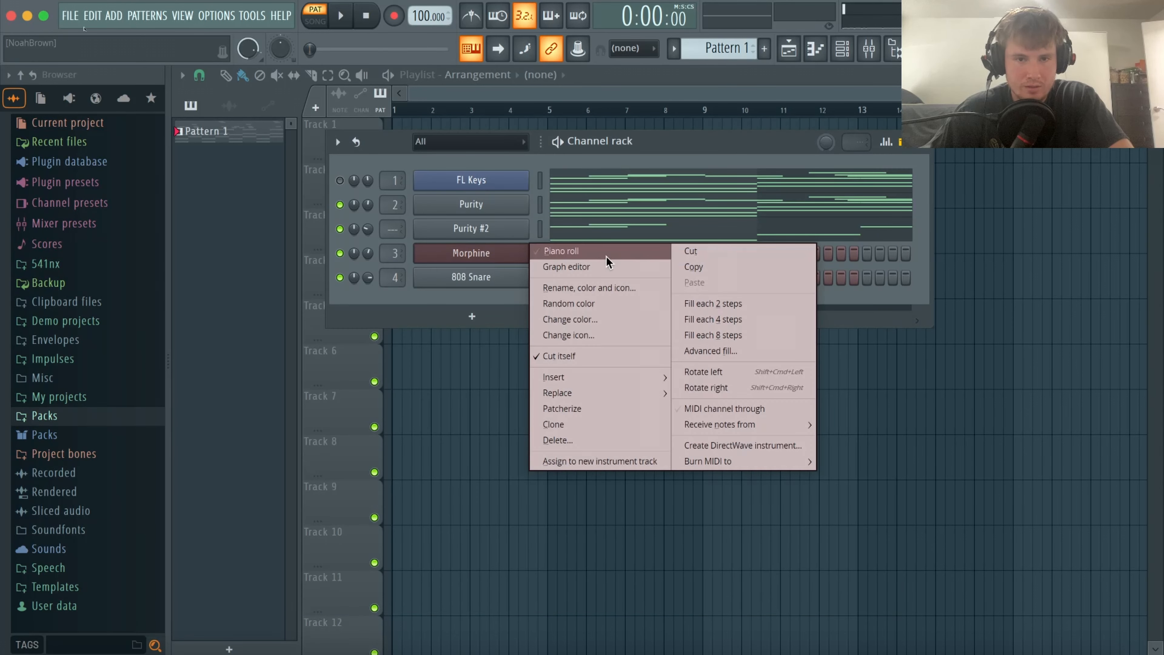
click(577, 250)
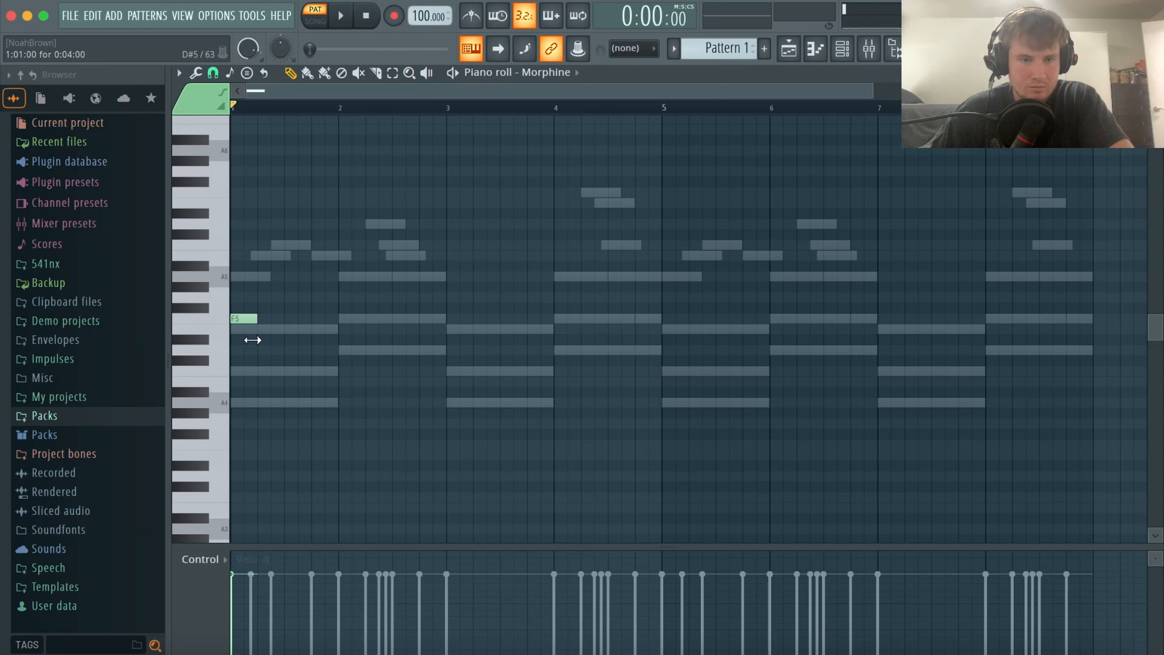
key(space)
key(space)
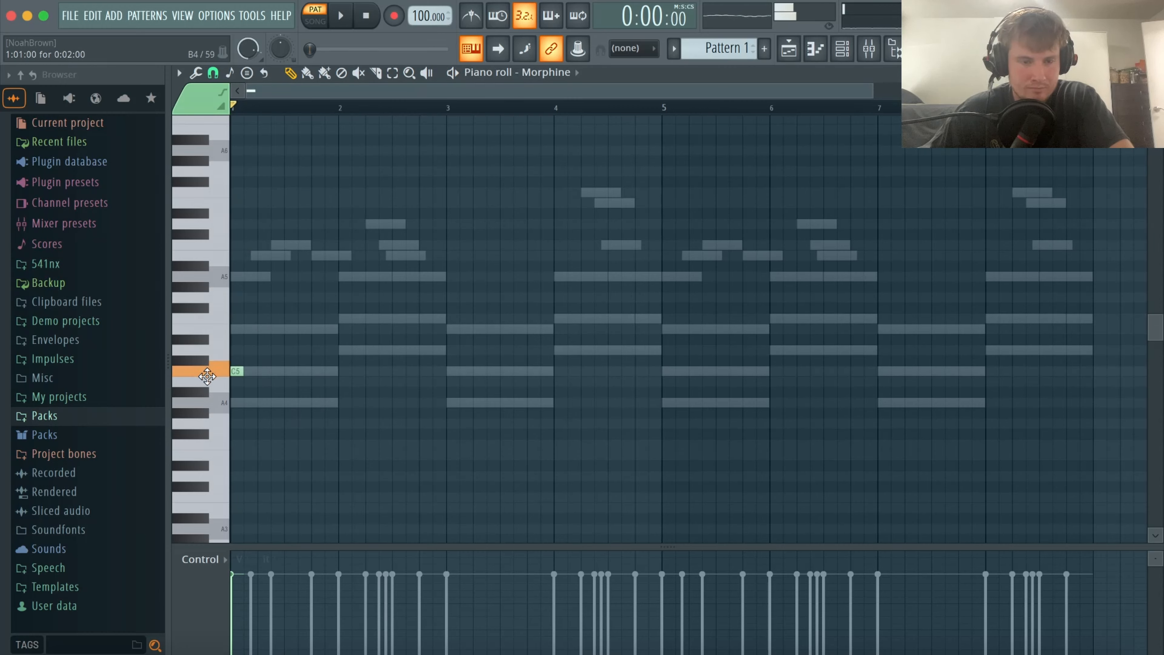
key(space)
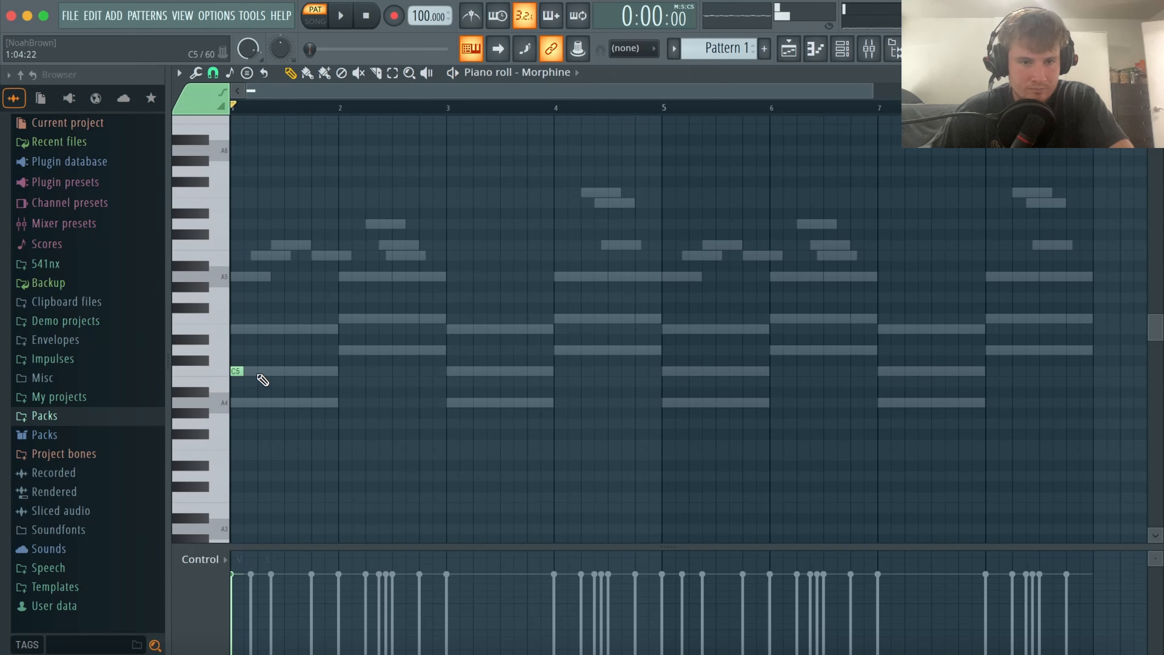
key(space)
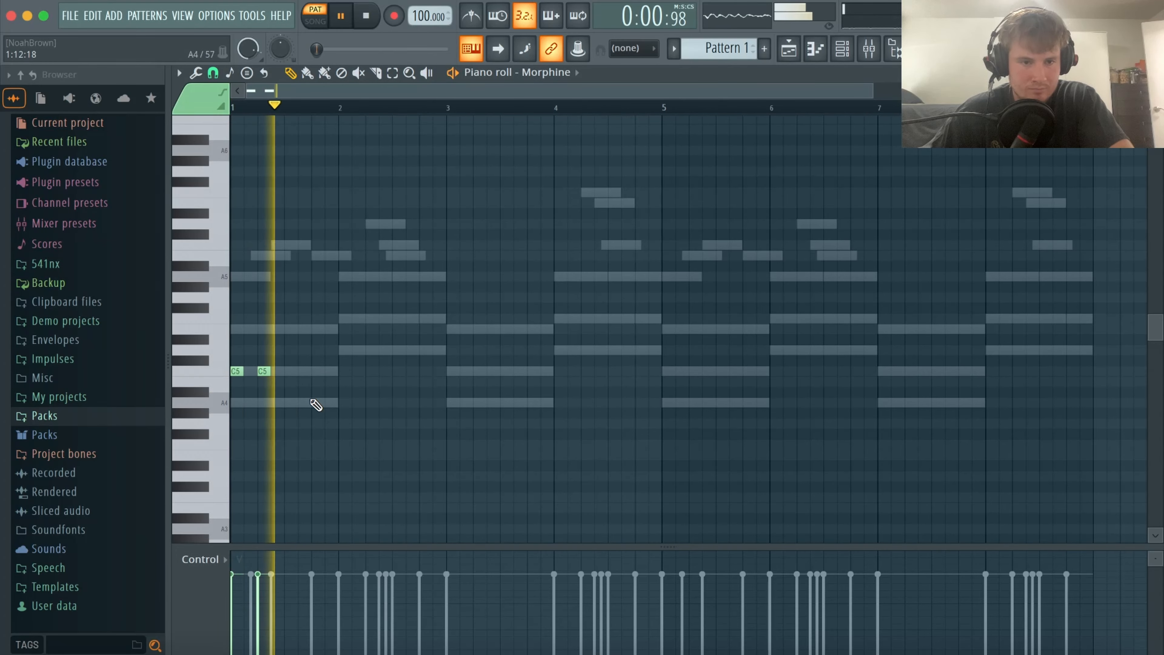
Add a third short C5 note in bar 1, space the three C5 notes three steps apart and play them.
drag(311, 400, 232, 323)
key(space)
click(612, 353)
drag(612, 353, 547, 367)
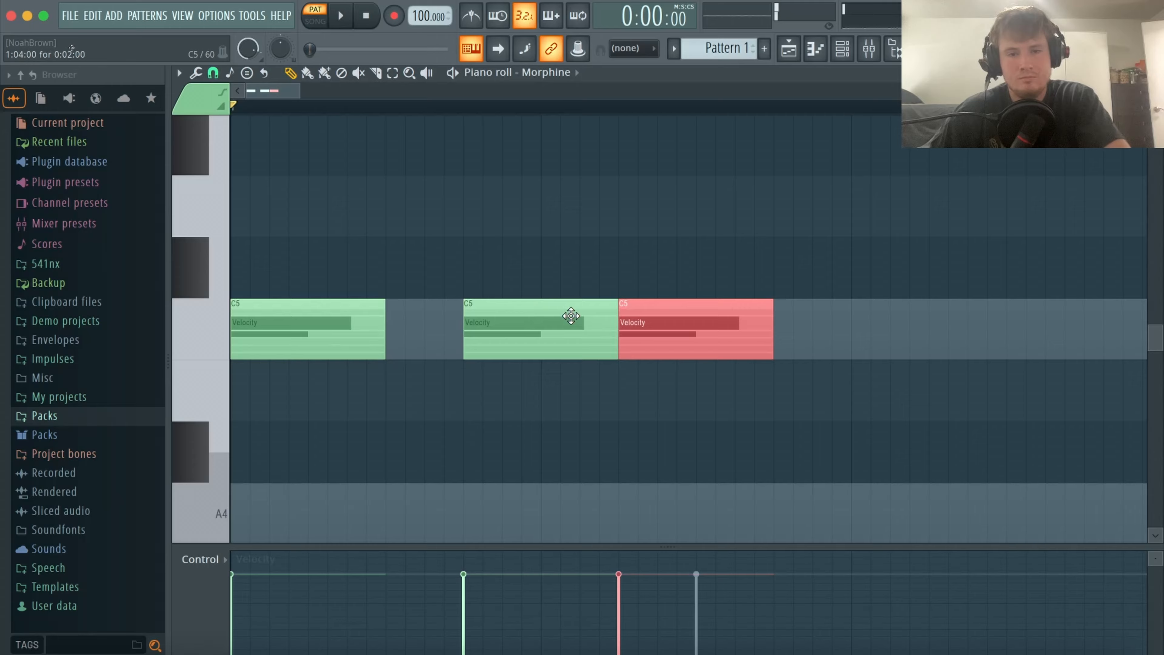
drag(673, 320, 715, 322)
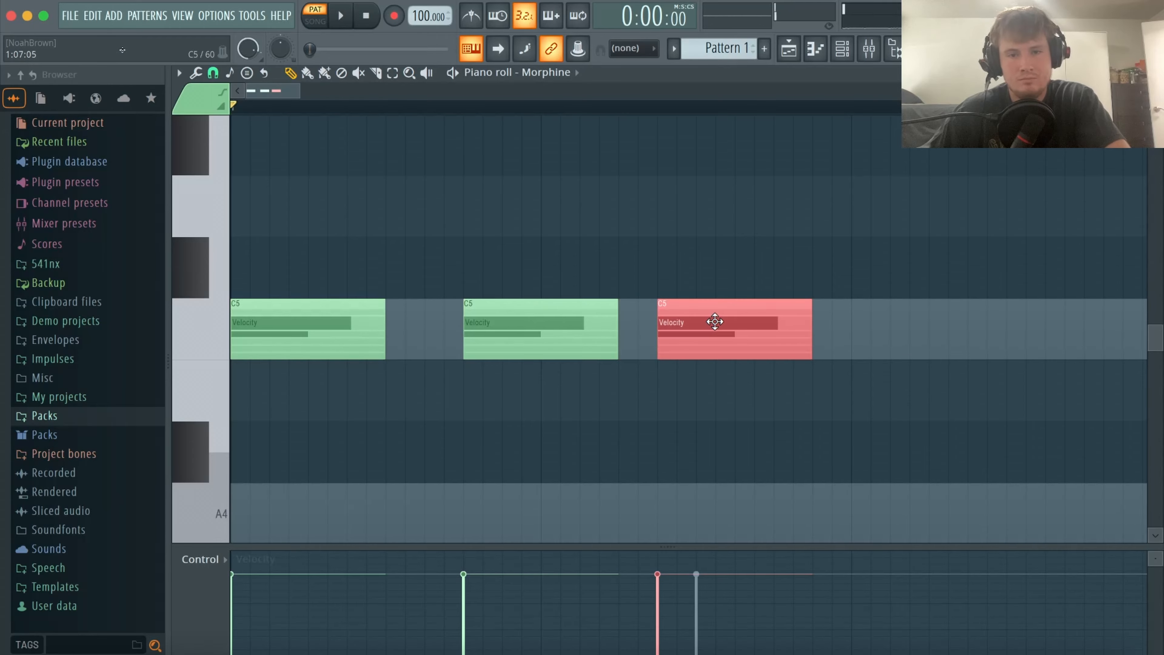
key(space)
ctrl+right_click(708, 407)
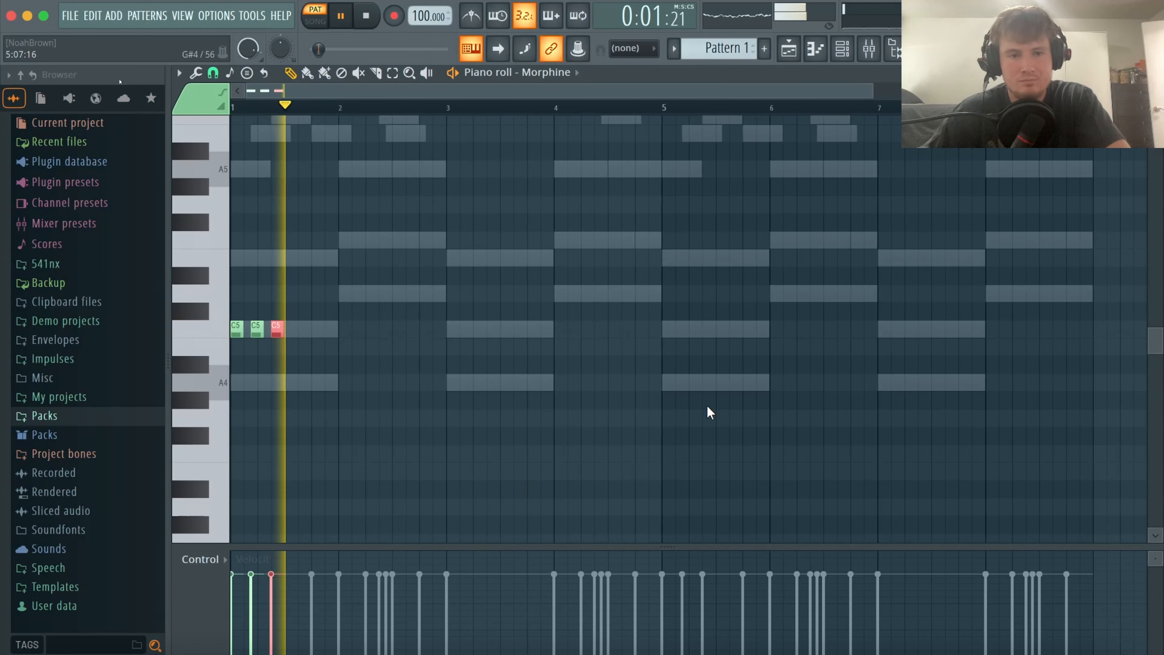
Add a short B4 note at step 11 of bar 1, following the three C5 notes.
ctrl+right_click(388, 394)
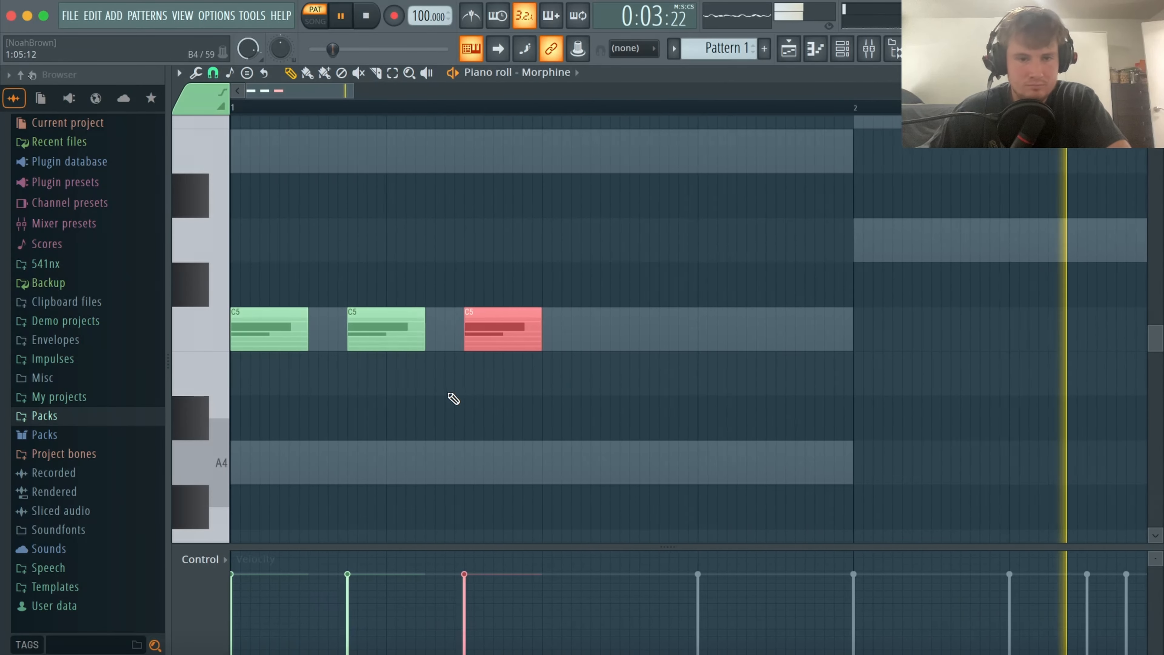
click(550, 373)
drag(600, 412, 589, 385)
key(shift+Right)
key(shift+Right)
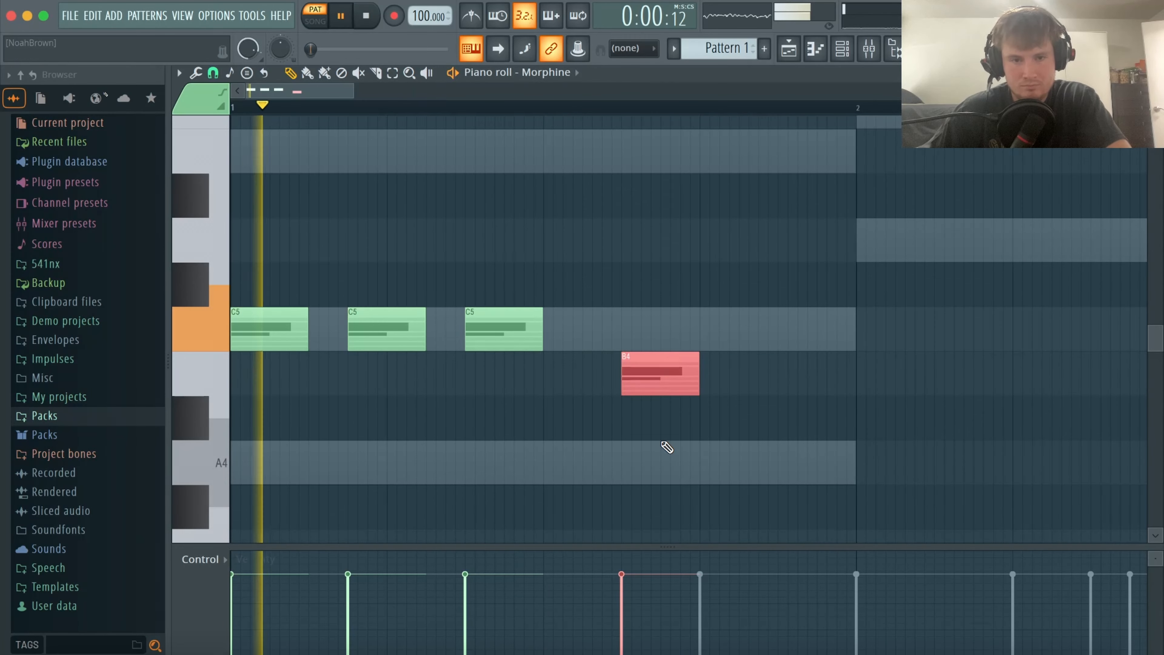
ctrl+right_click(602, 431)
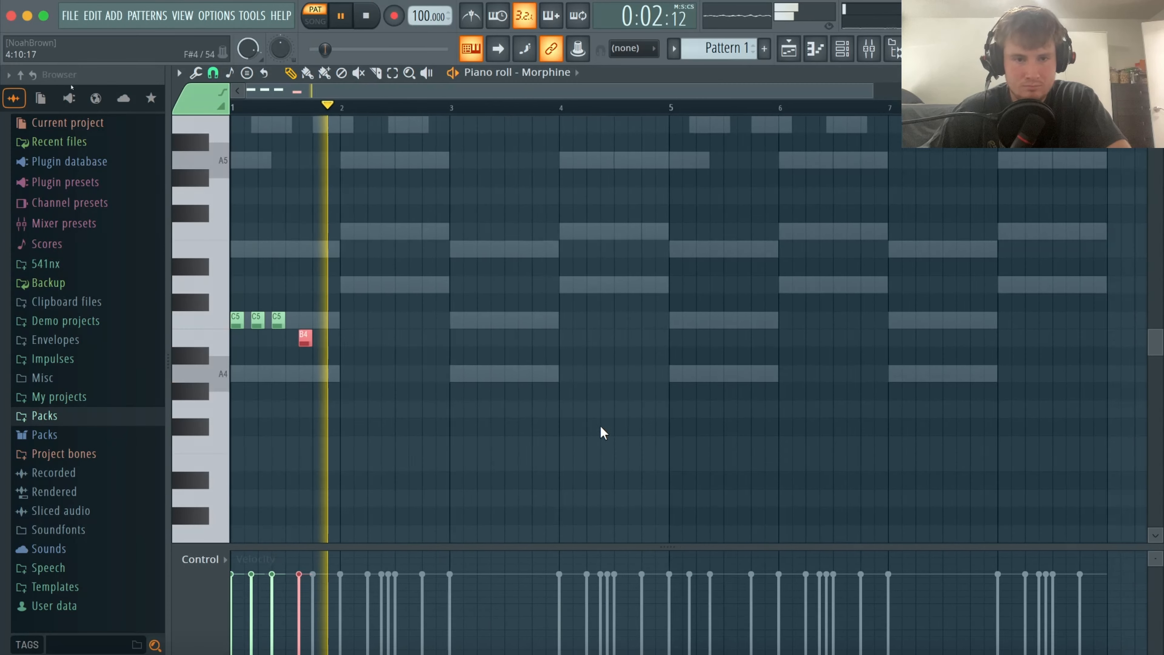
ctrl+right_click(429, 411)
ctrl+right_click(507, 337)
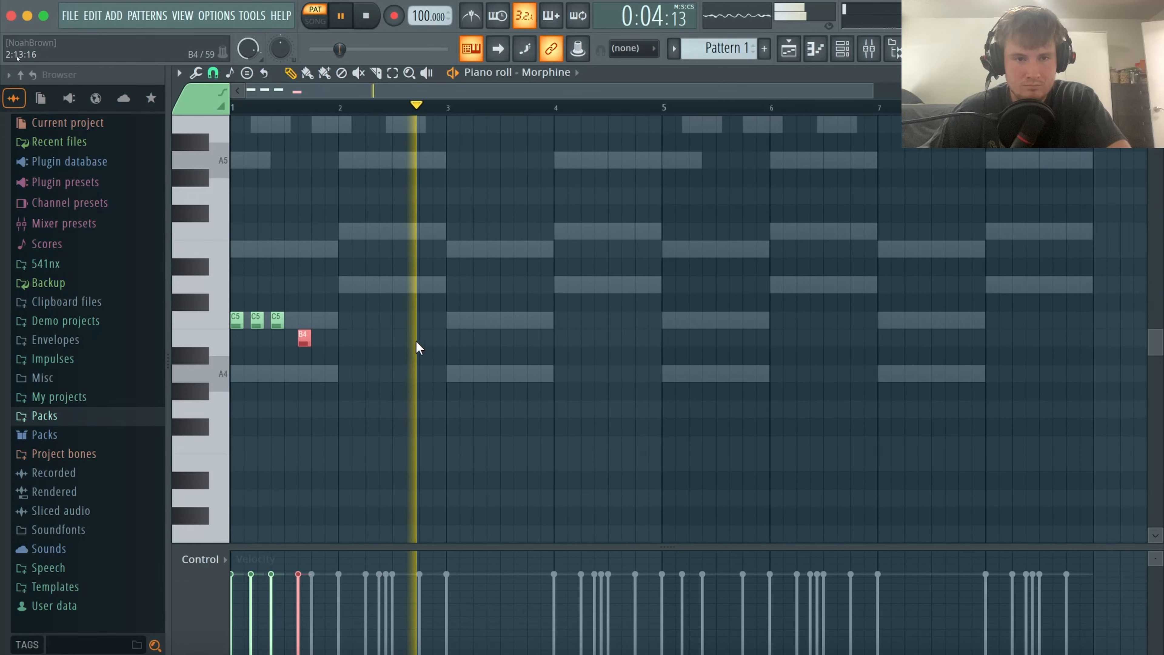
Transpose all four Morphine notes down to F4 and E4 and play the pattern.
key(ctrl+a)
key(shift+Down)
key(space)
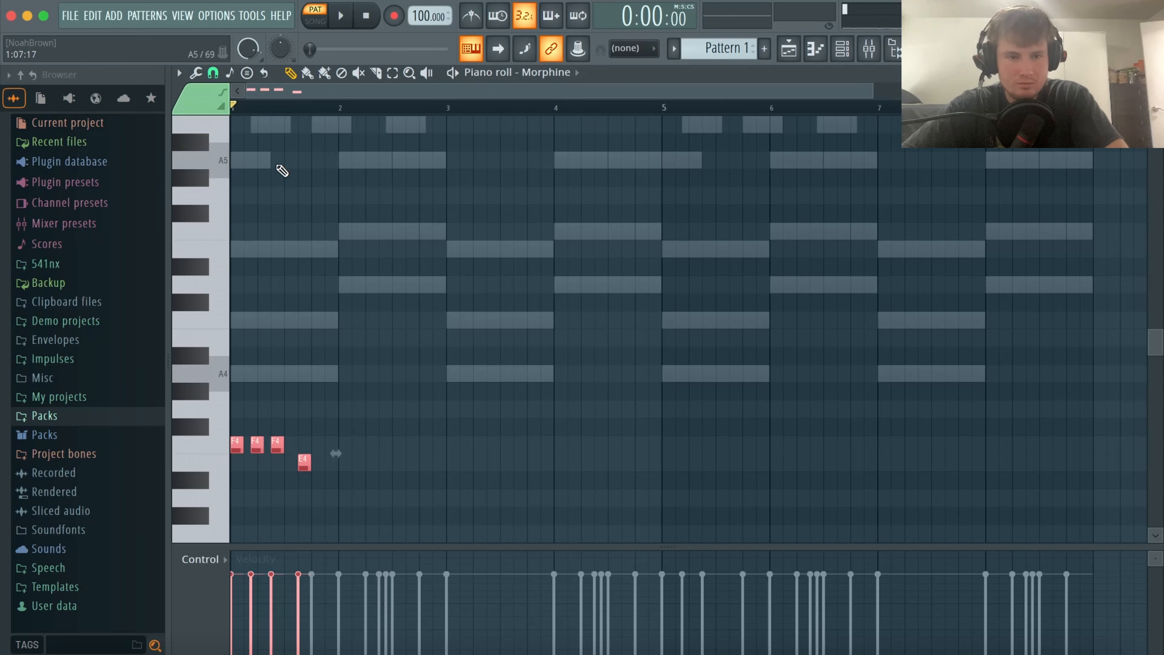
key(space)
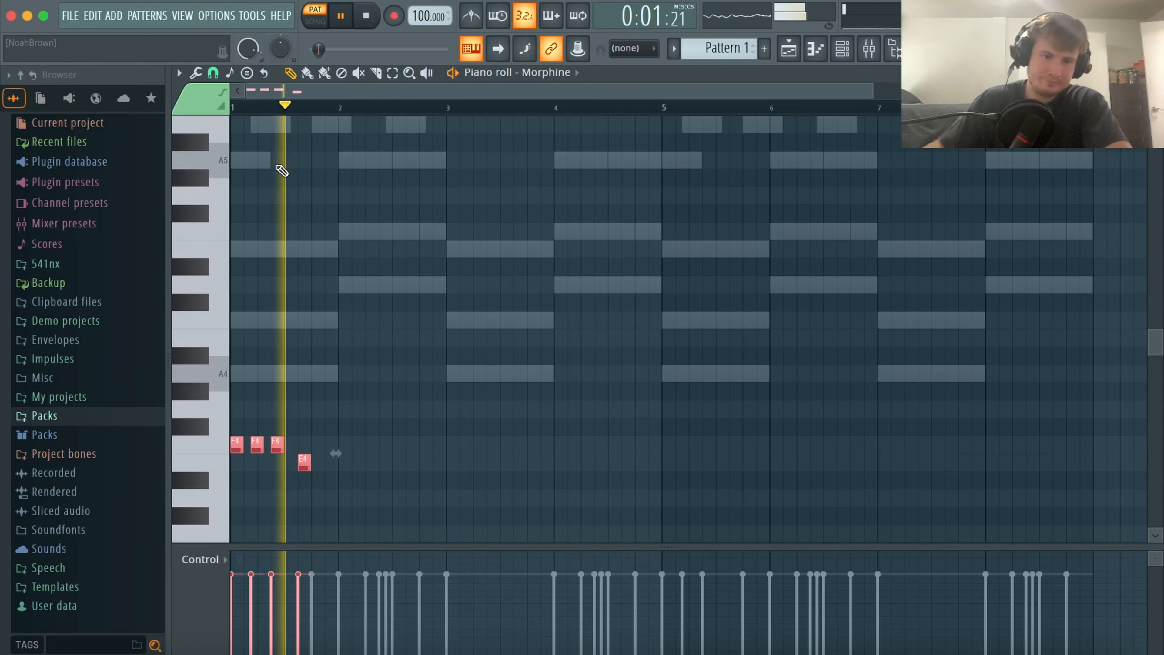
super+click(402, 466)
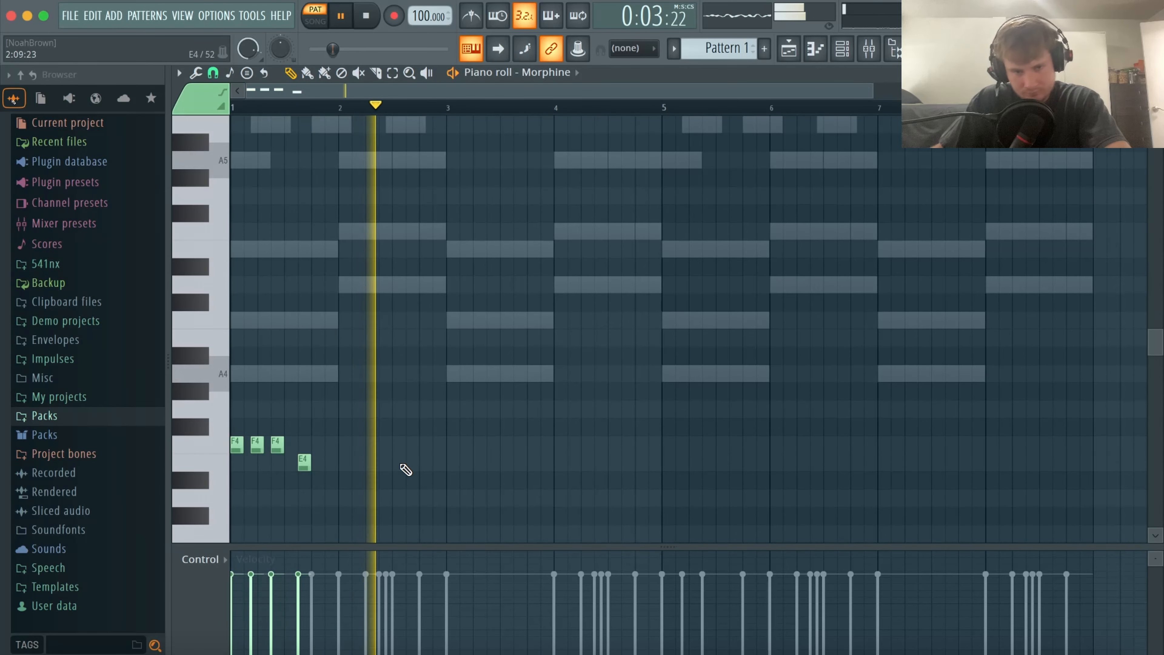
key(space)
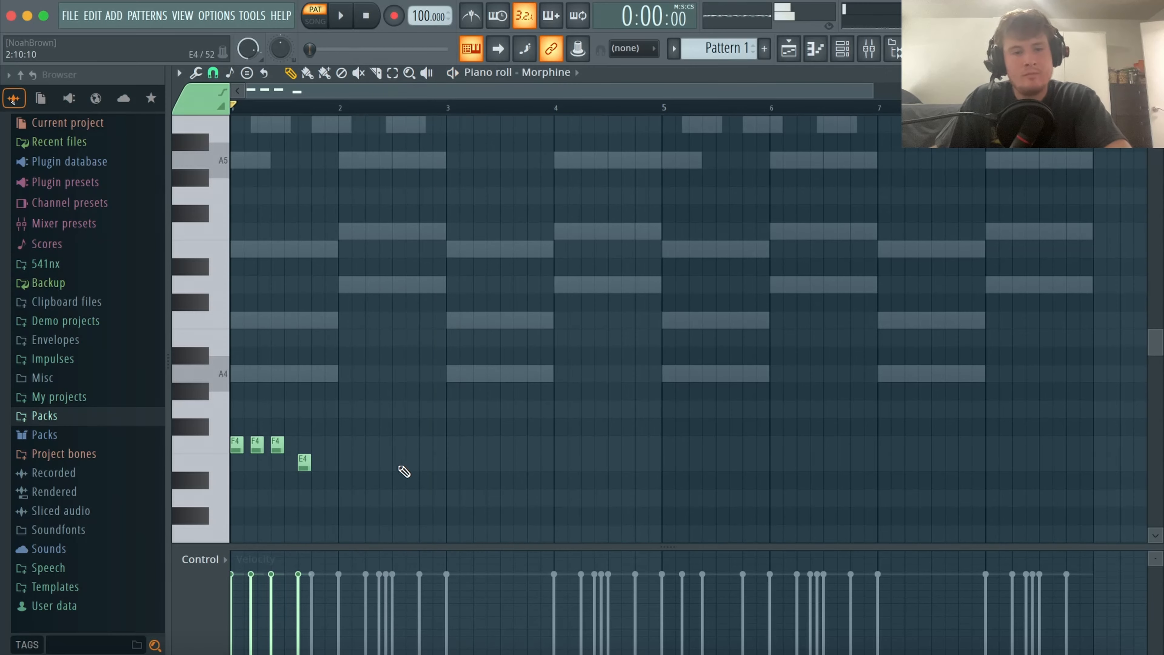
Copy bar 1's four Morphine notes to the start of bar 3.
drag(342, 488, 116, 384)
drag(296, 466, 377, 466)
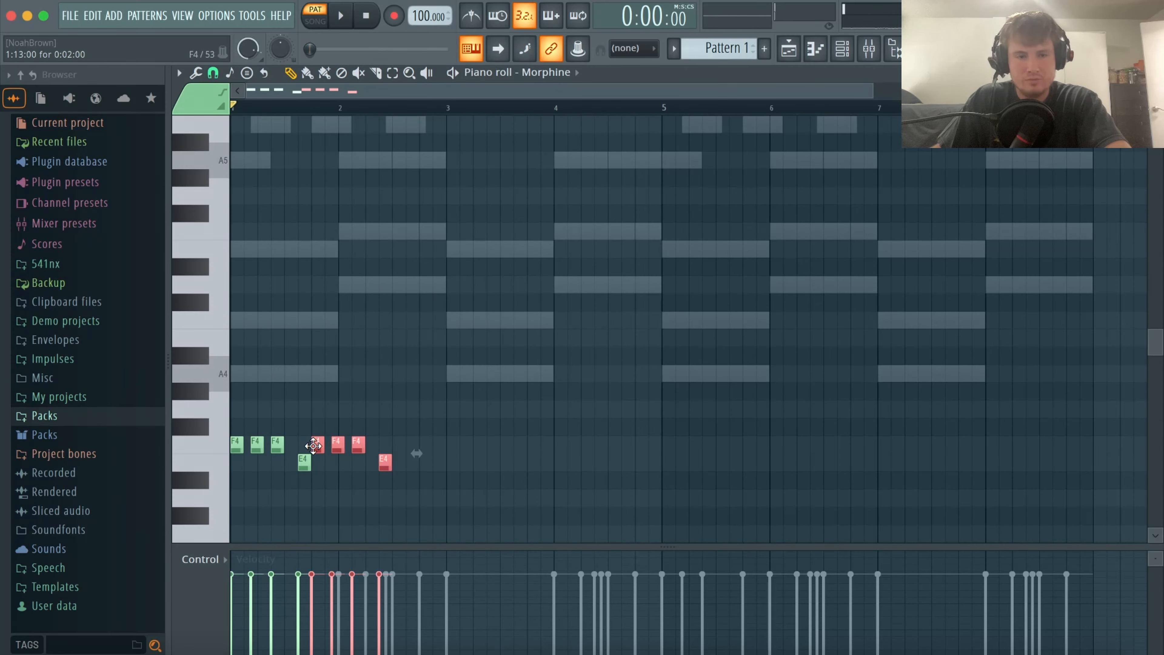
mouse_move(313, 446)
mouse_down()
mouse_move(463, 459)
mouse_move(432, 430)
mouse_up()
Transpose all Morphine notes in bars 1 and 3 to C4 and B3, and play the pattern.
super+right_click(648, 400)
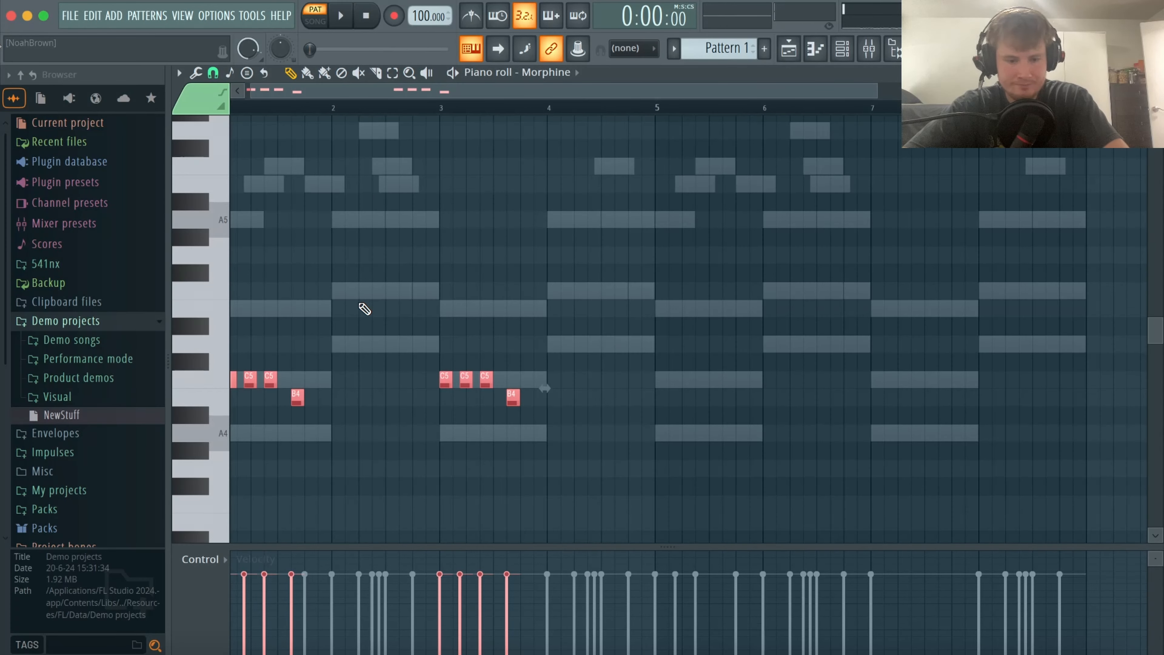
key(space)
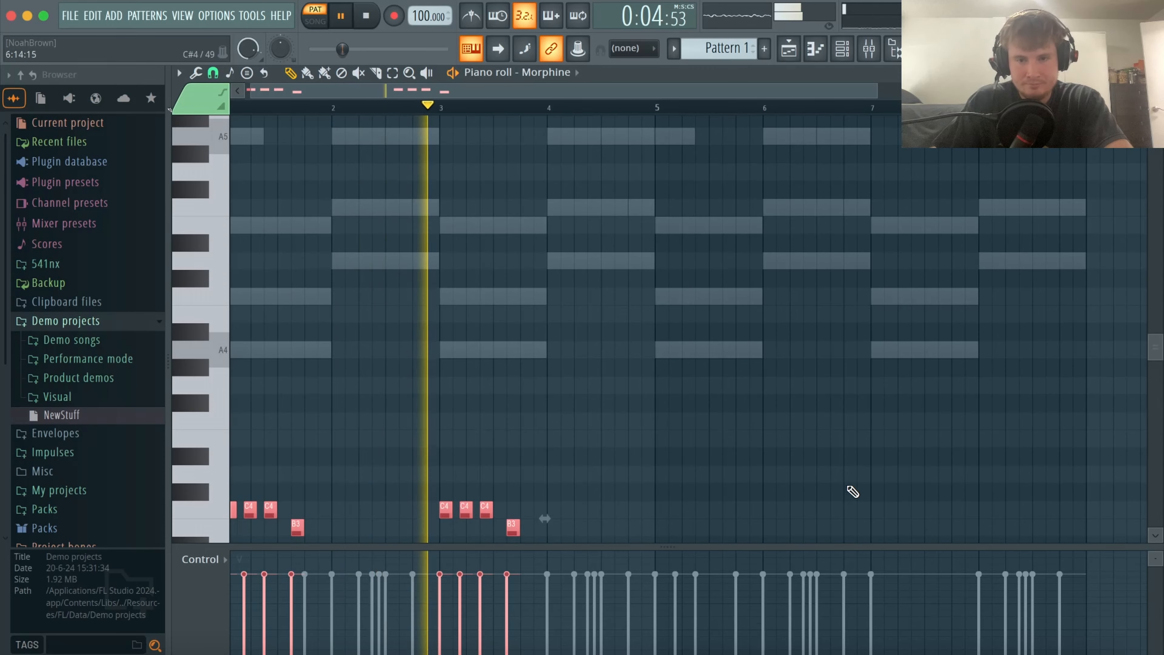
scroll(843, 486, down, 1)
super+click(807, 474)
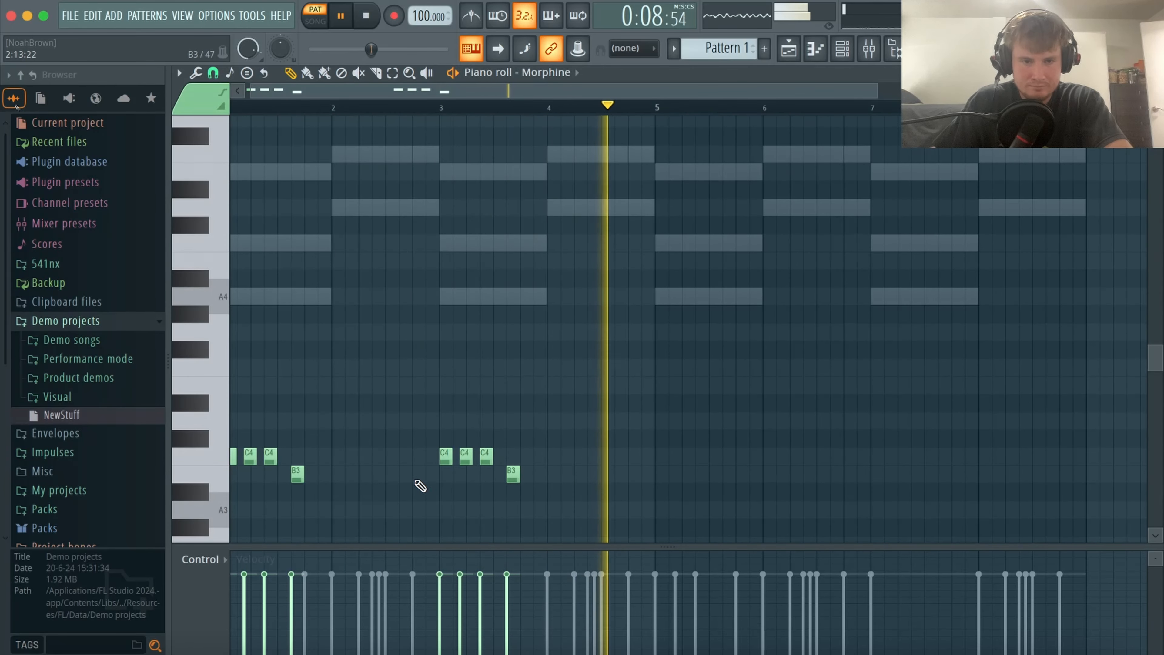
Add short C4 notes at steps 5, 9 and 12 of bar 2, and repeat the four-bar bass line in bars 5 to 8.
key(space)
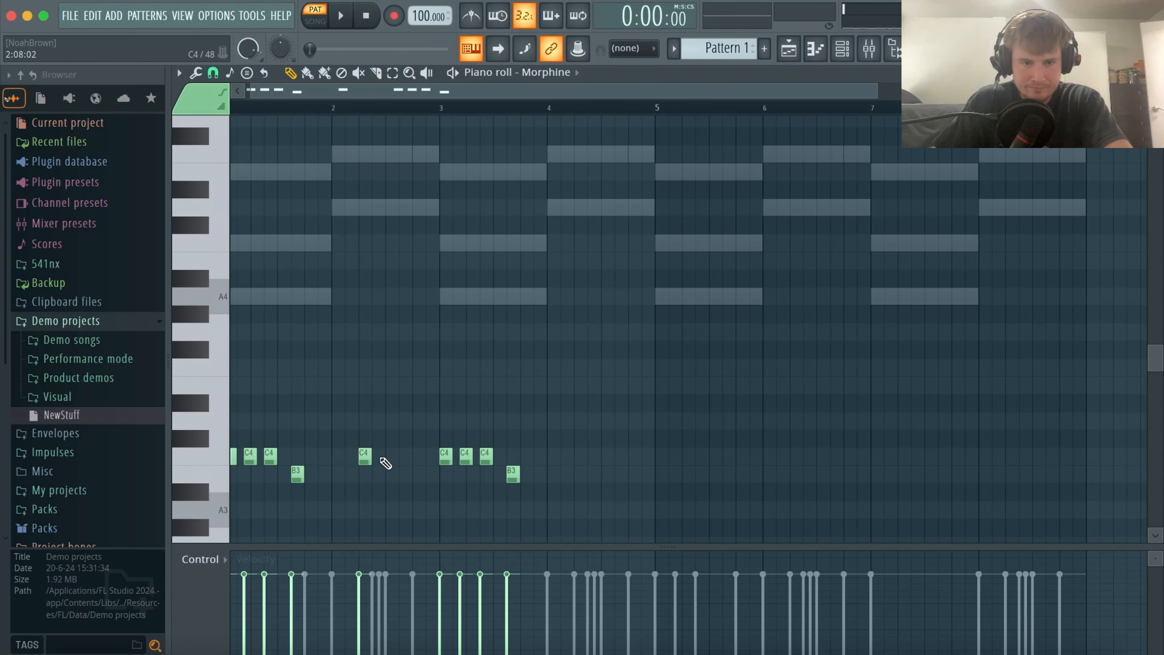
key(space)
scroll(498, 467, up, 5)
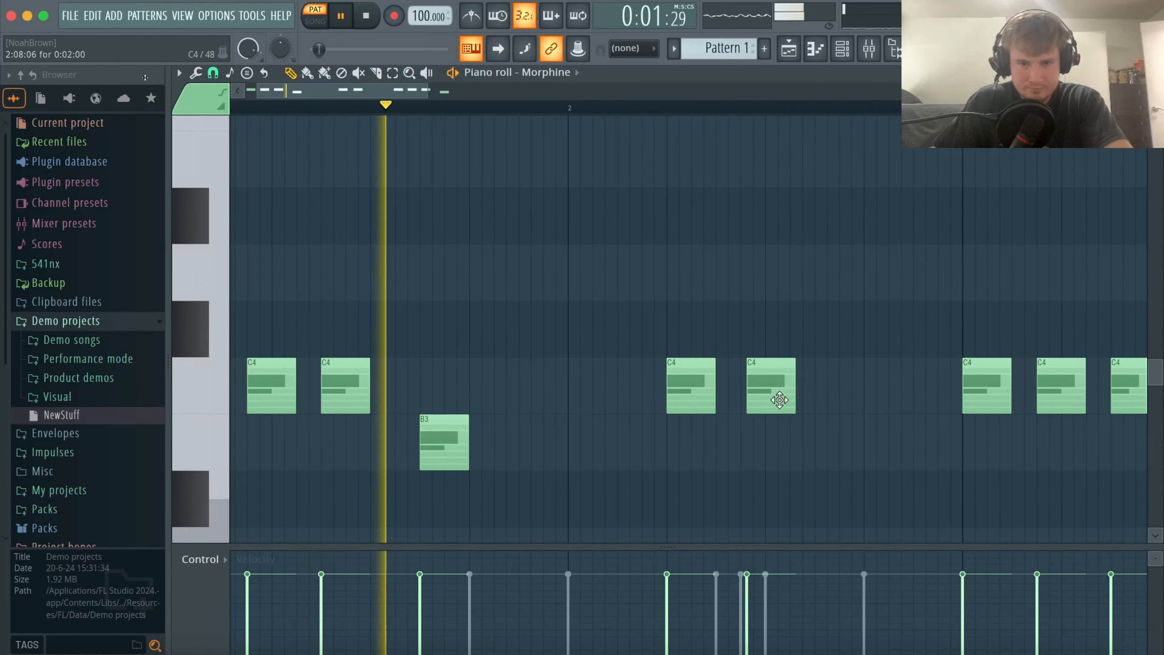
drag(775, 397, 747, 404)
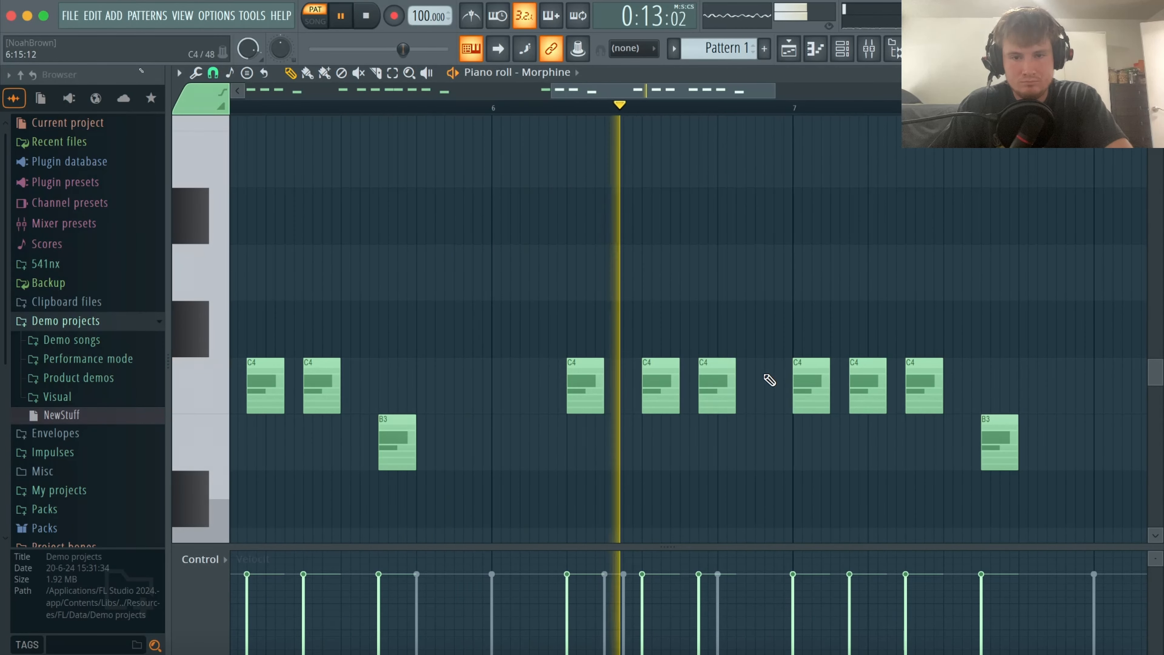
Add a short C4 note at step 15 of bars 2 and 6, and C4 notes at steps 9 and 13 of bar 4.
scroll(793, 330, down, 5)
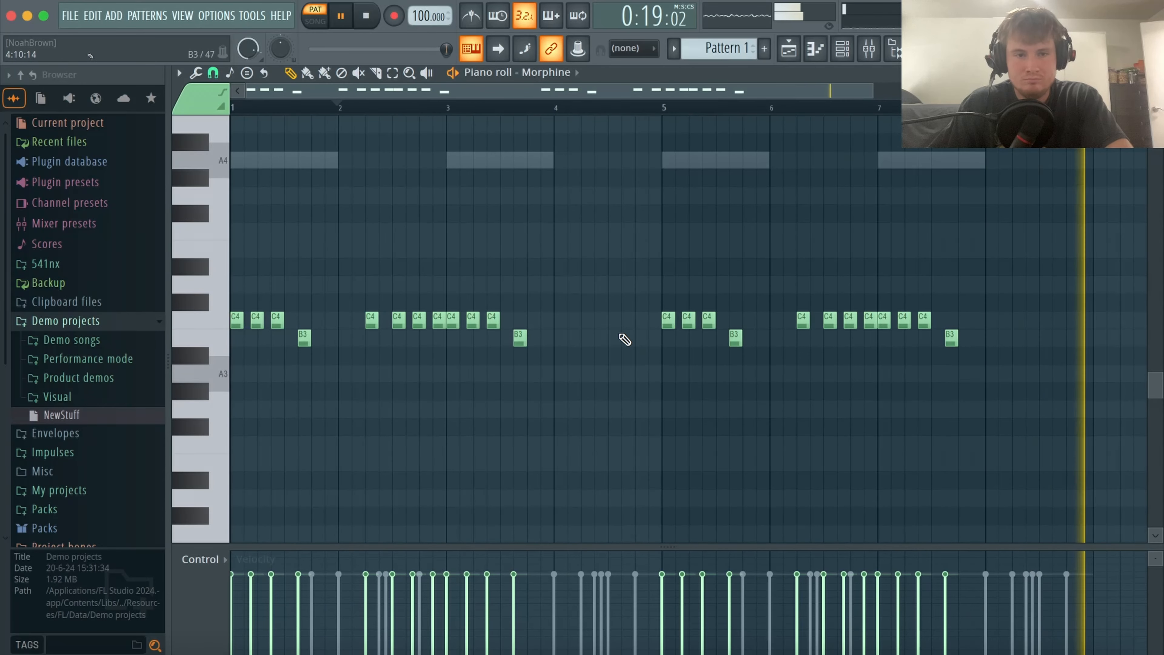
click(612, 321)
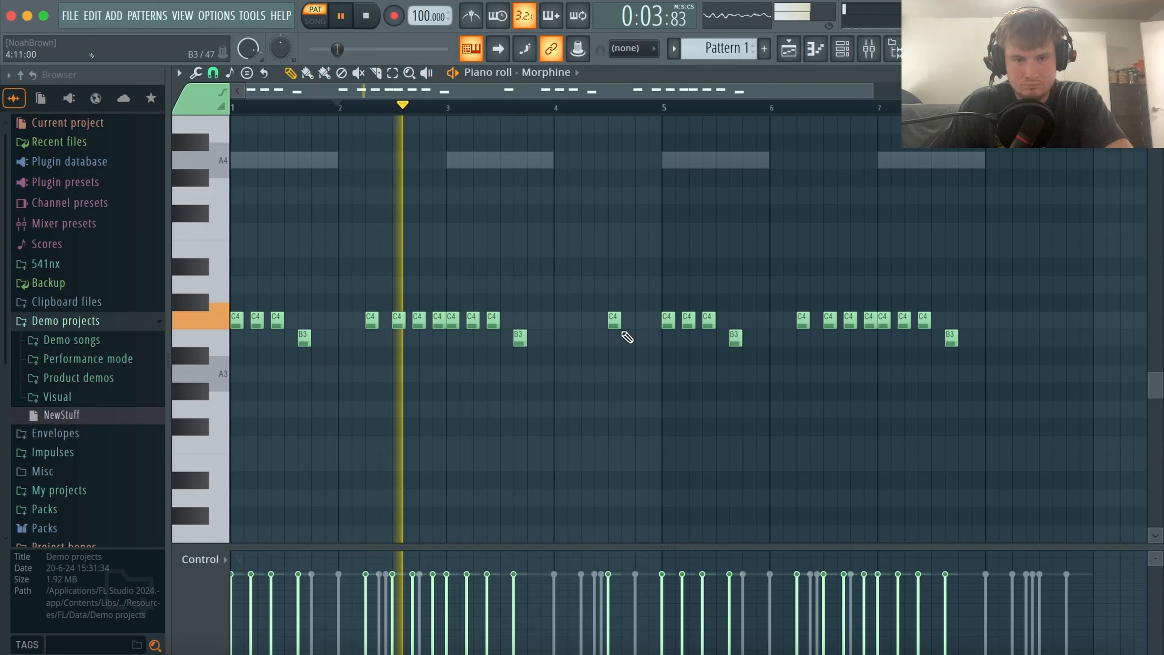
click(640, 321)
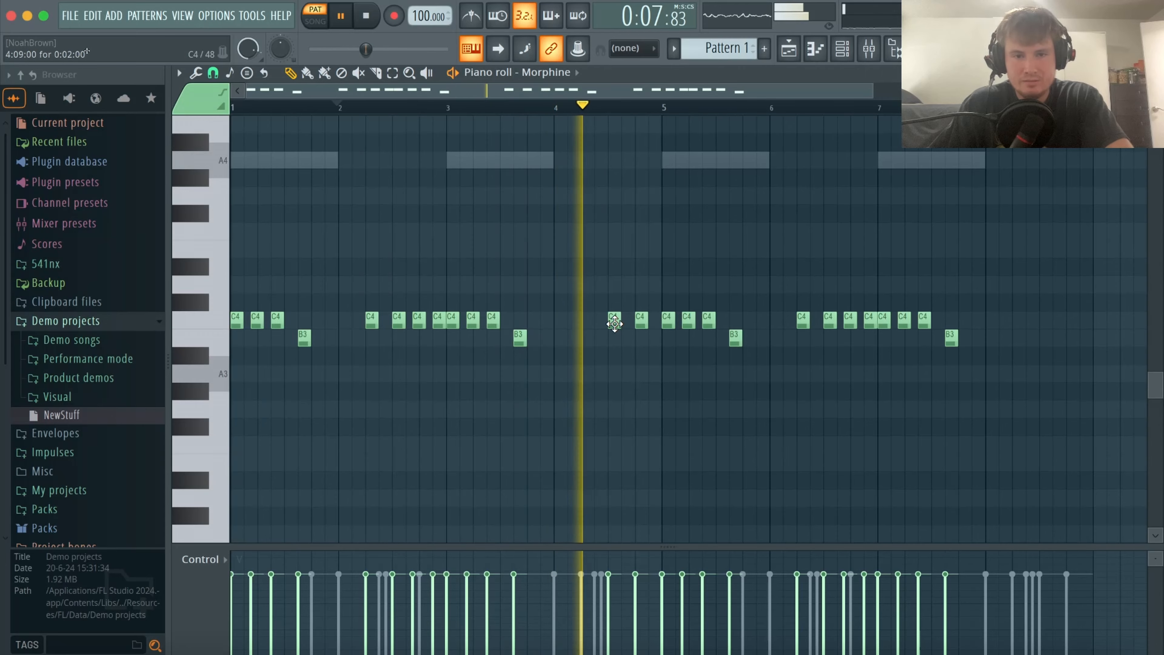
Move the two Morphine C4 notes in bar 4 one beat earlier, and add short C4 notes at steps 5 and 9 of bar 8.
drag(614, 321, 475, 258)
super+right_click(821, 309)
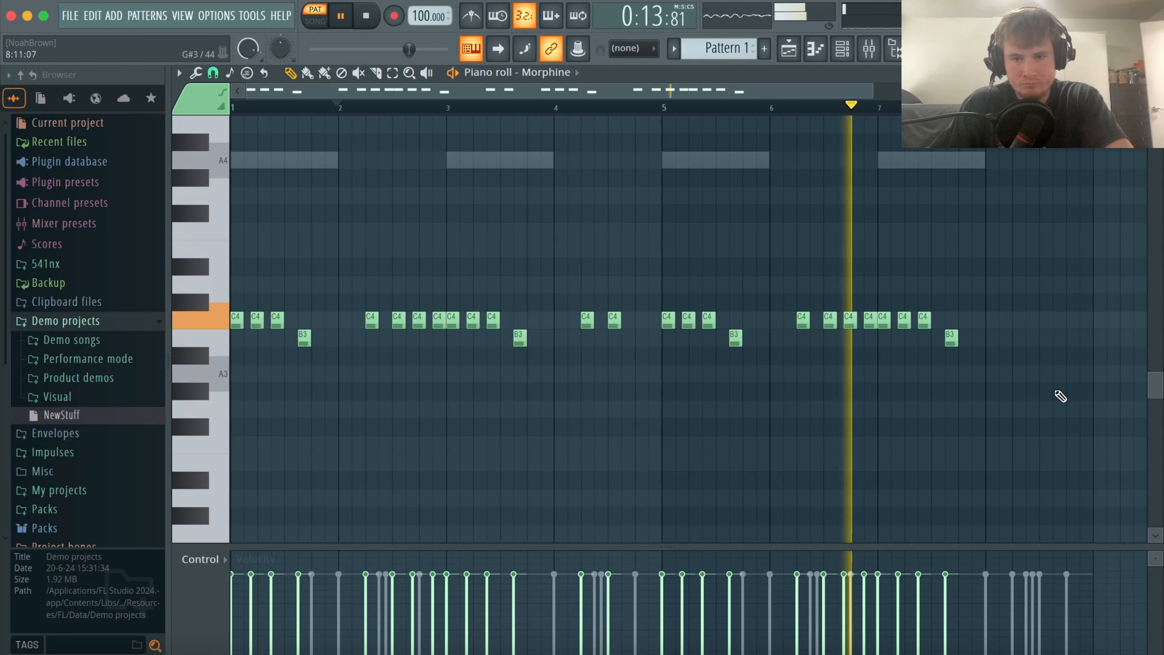
key(super)
key(super)
click(652, 289)
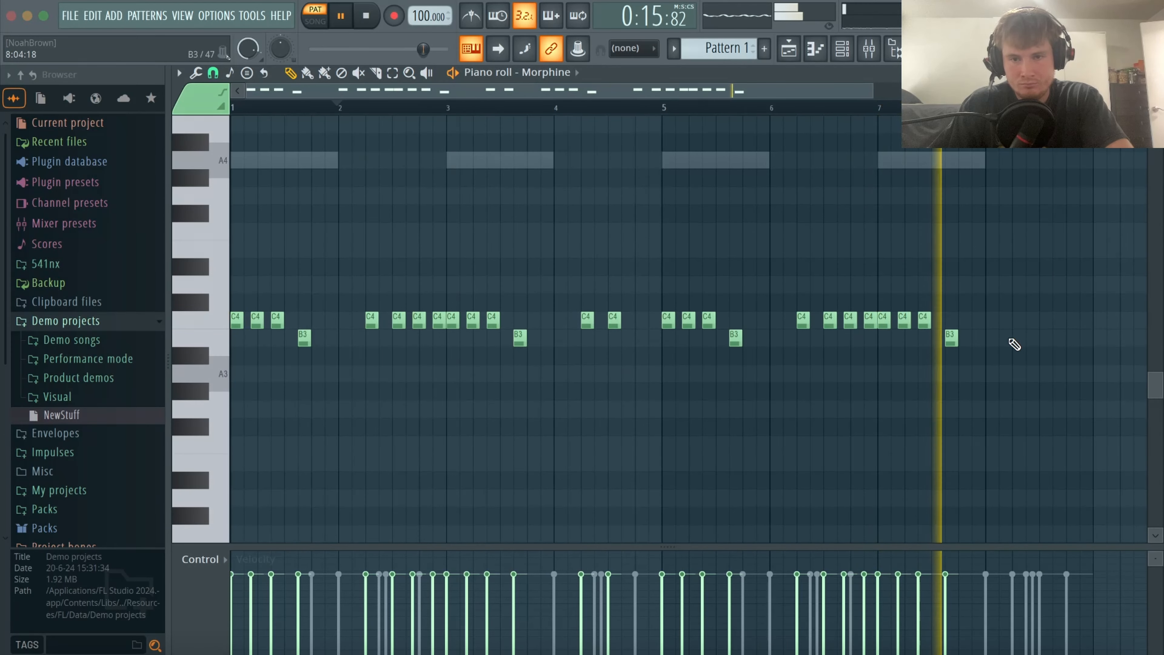
click(1014, 319)
drag(1055, 353, 955, 290)
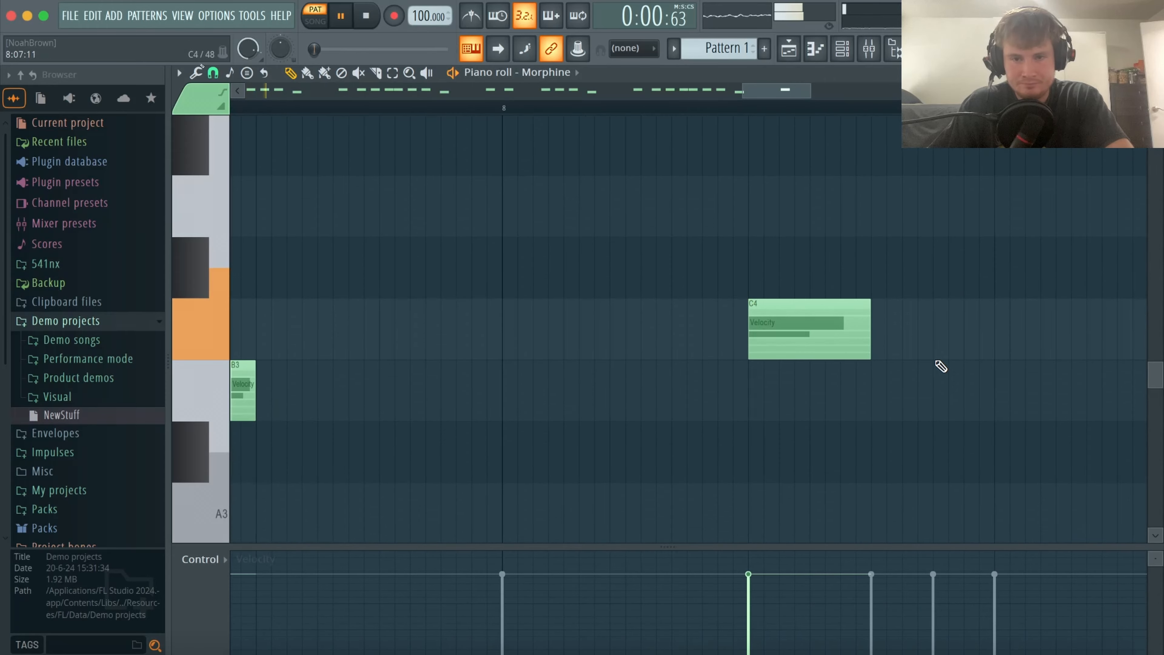
key(super)
key(super)
click(597, 292)
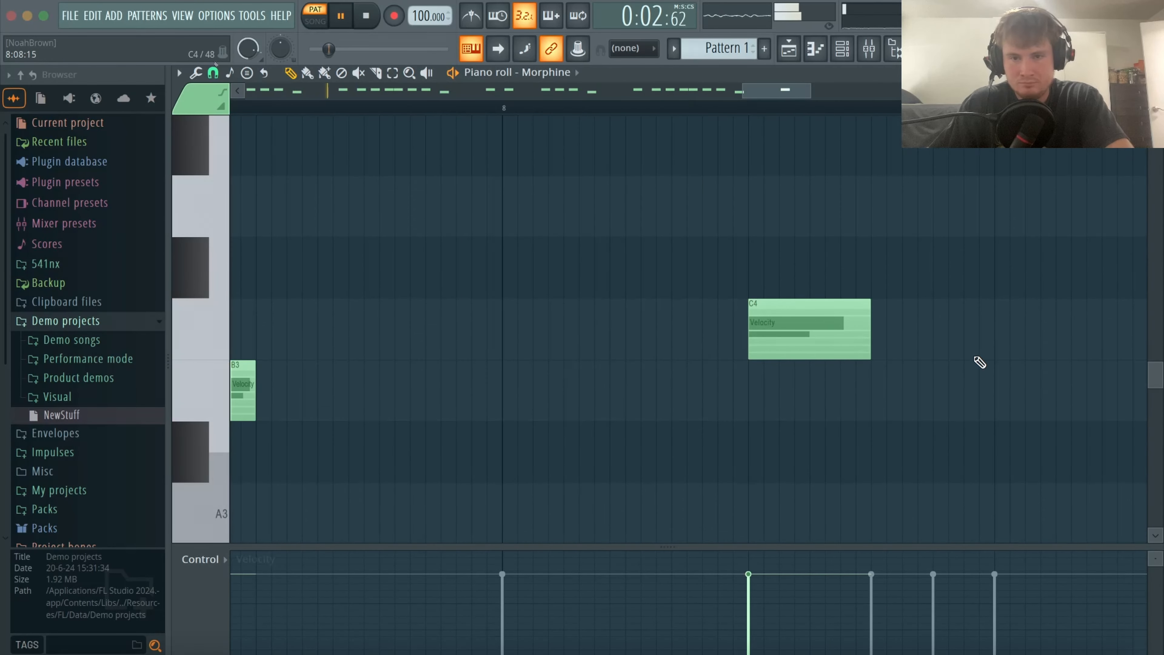
click(1004, 321)
super+right_click(998, 396)
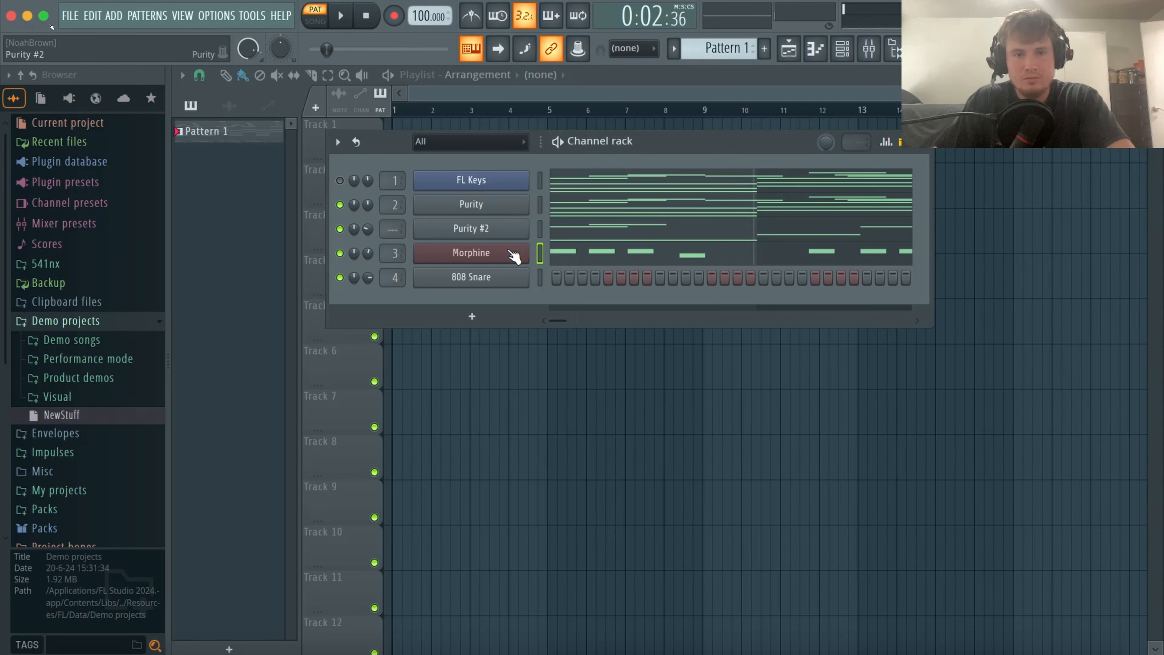
Add a Sakura instrument channel and place a short A5 note at the start of bar 1.
click(500, 322)
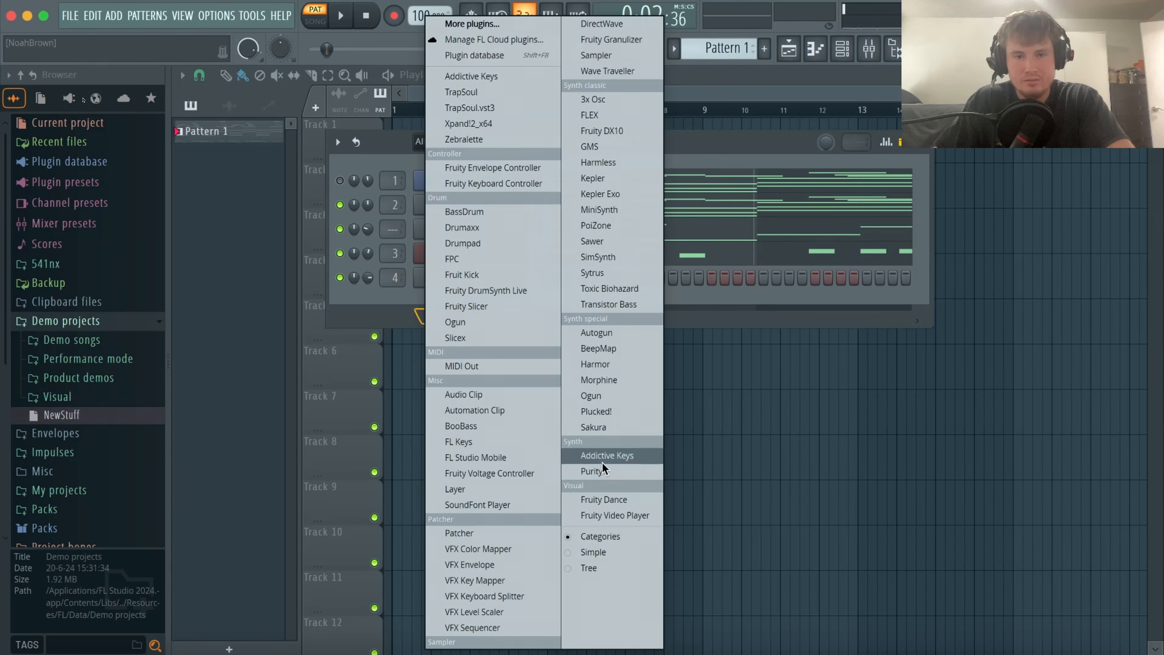
click(604, 427)
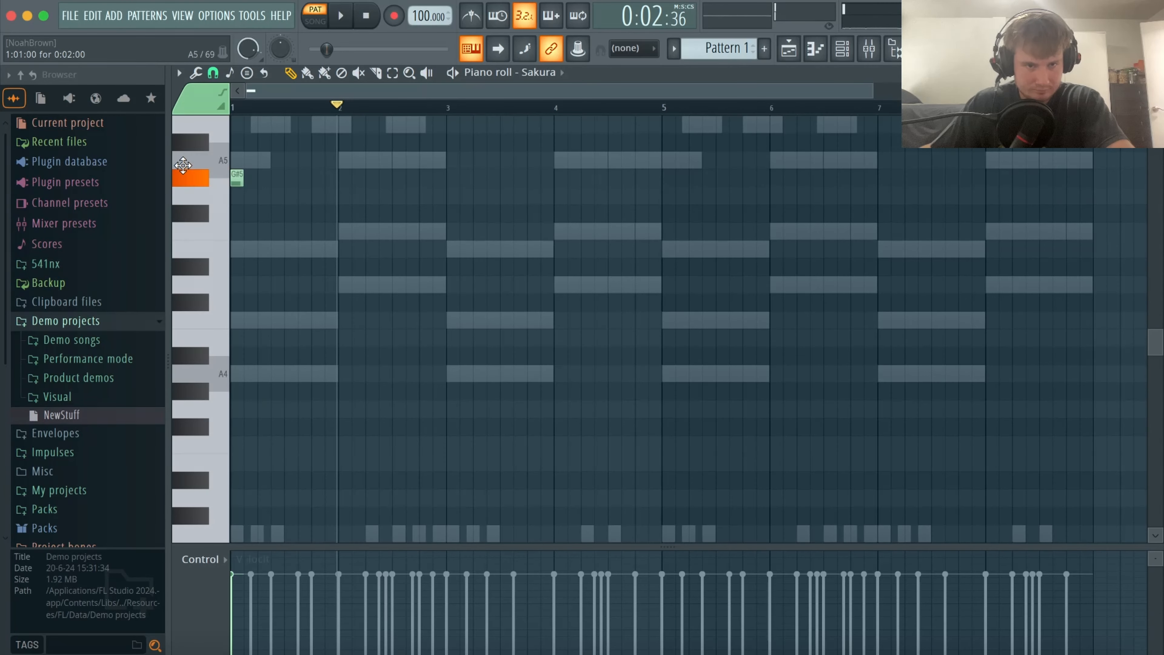
scroll(585, 242, up, 5)
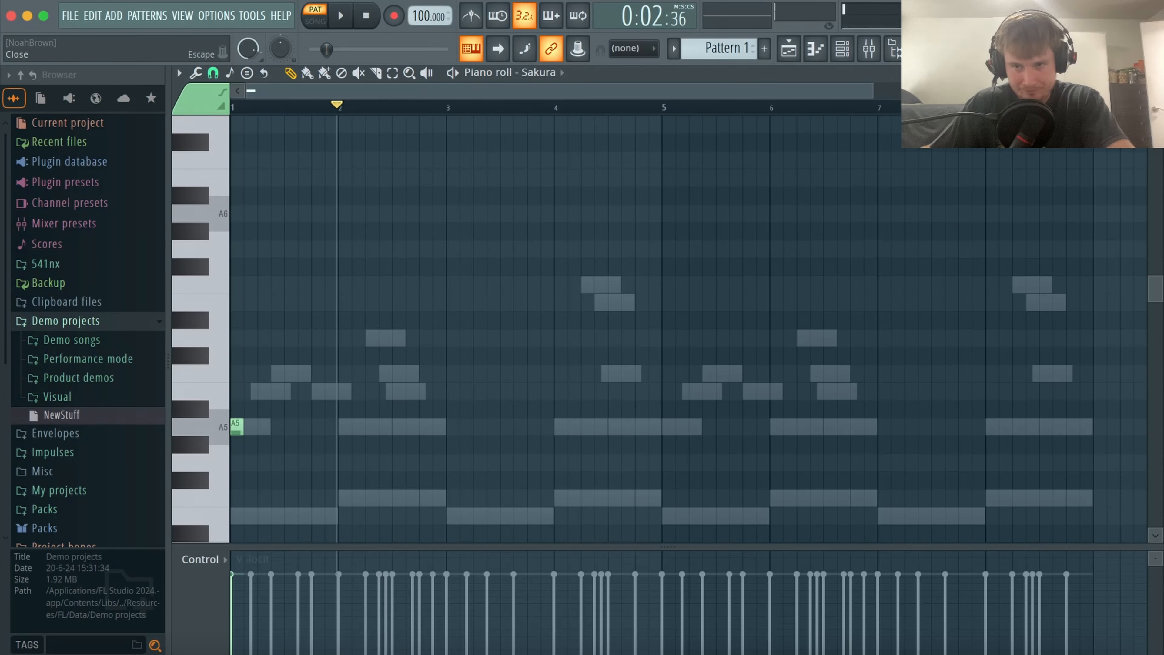
click(1153, 73)
Load the STR Violin FG preset from the String bank into Sakura.
click(498, 257)
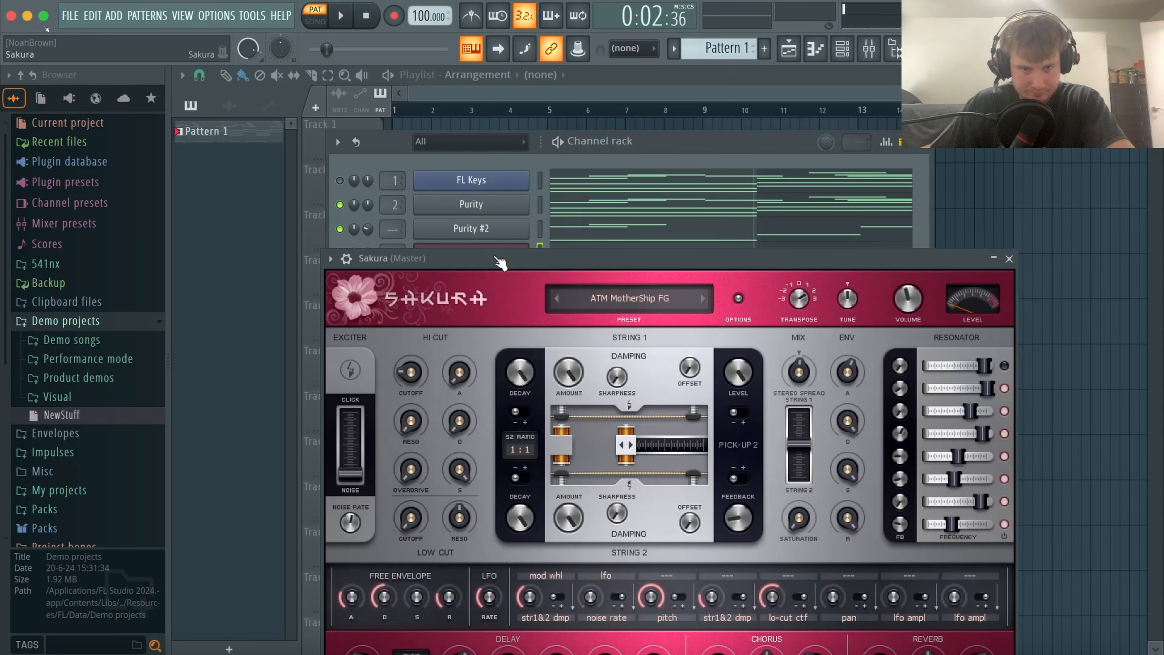
click(614, 302)
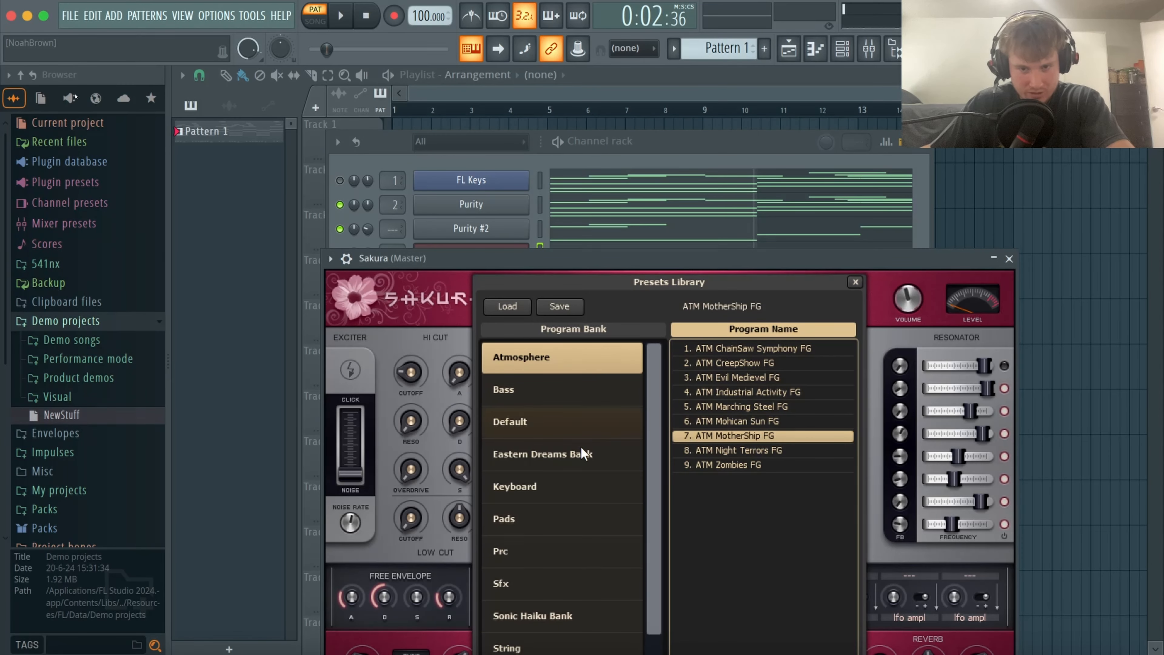
click(550, 647)
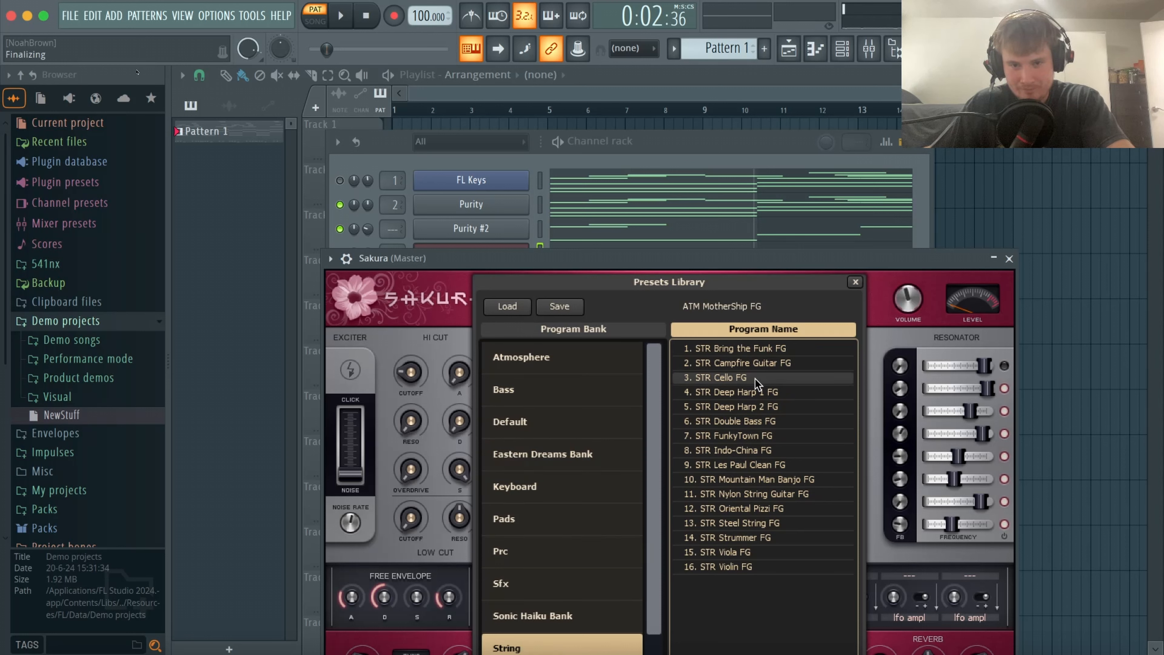
click(781, 568)
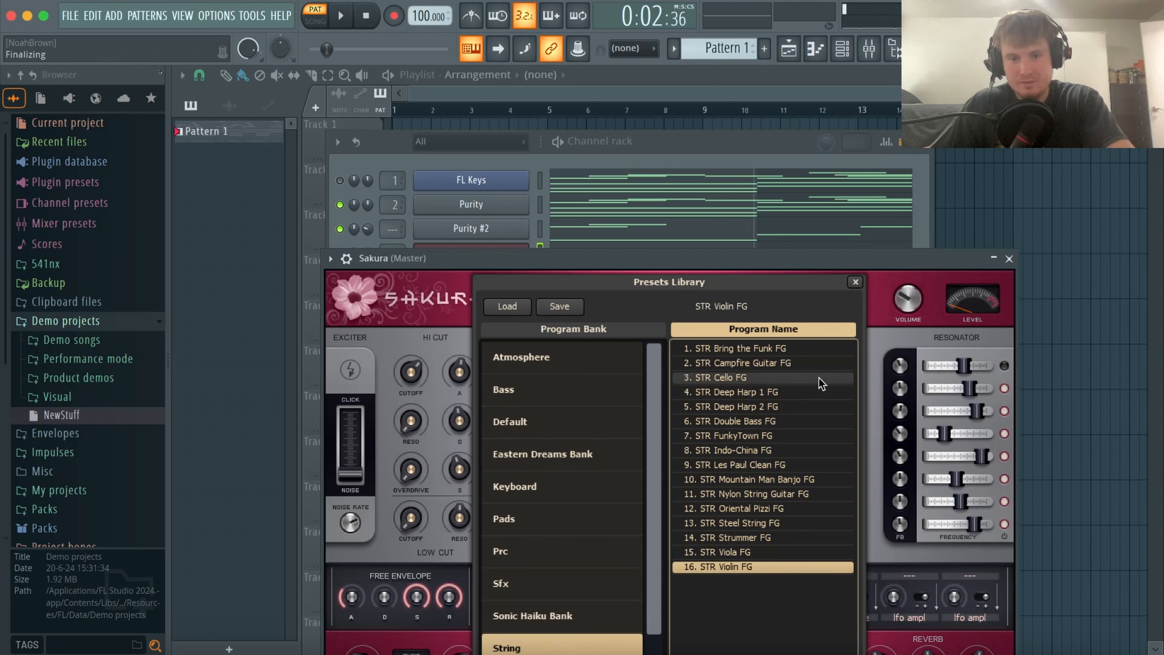
click(855, 281)
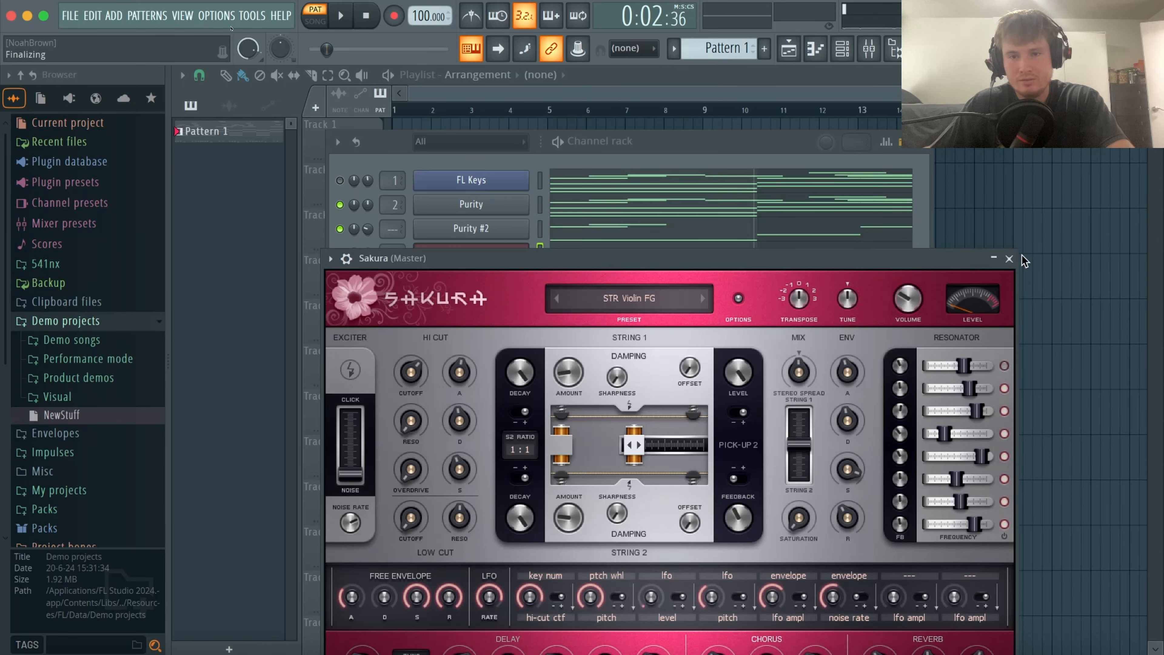
click(1010, 259)
Play the pattern against Sakura's notes and add a B5 note six steps long at step 13 of bar 1.
right_click(527, 247)
click(554, 251)
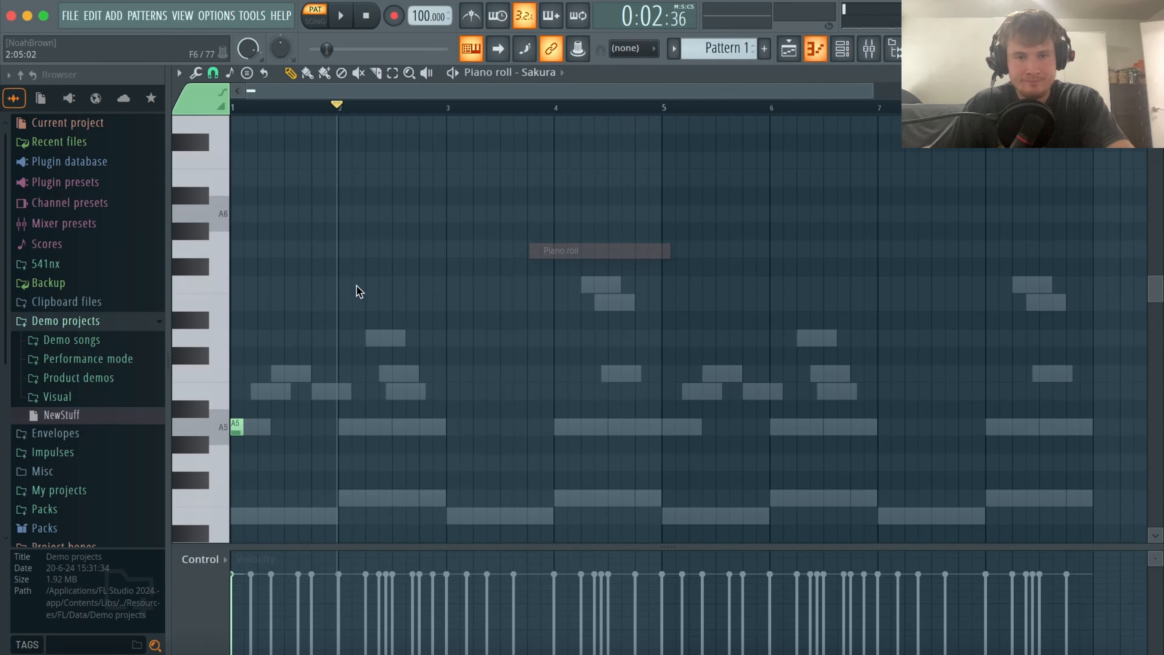
key(space)
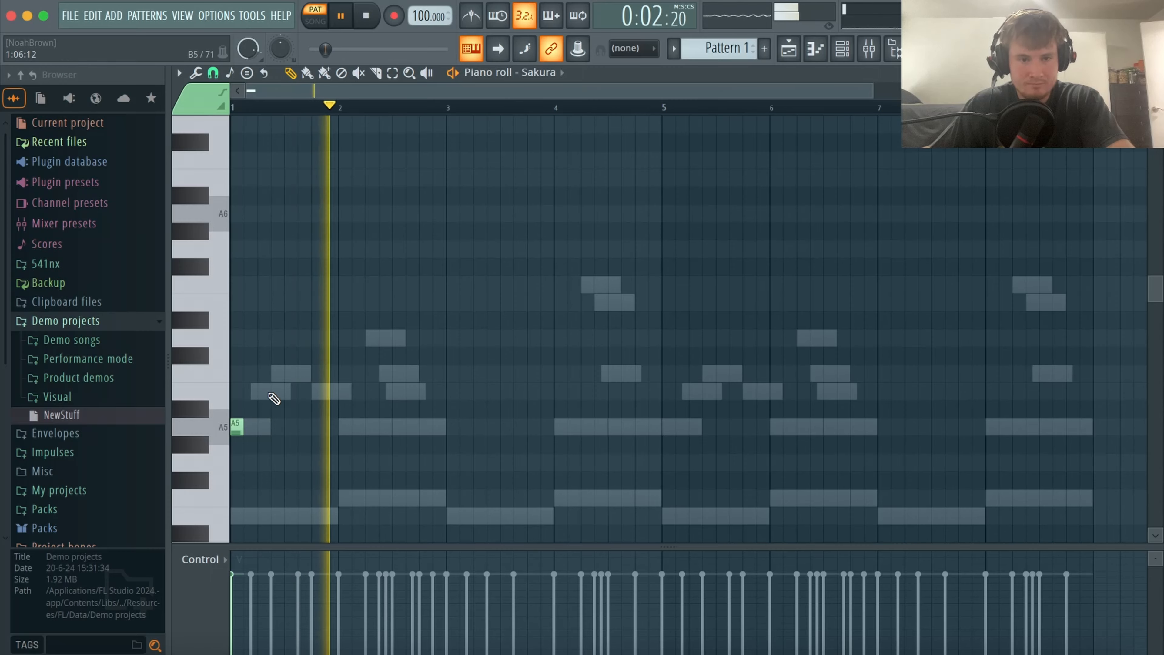
key(space)
key(space)
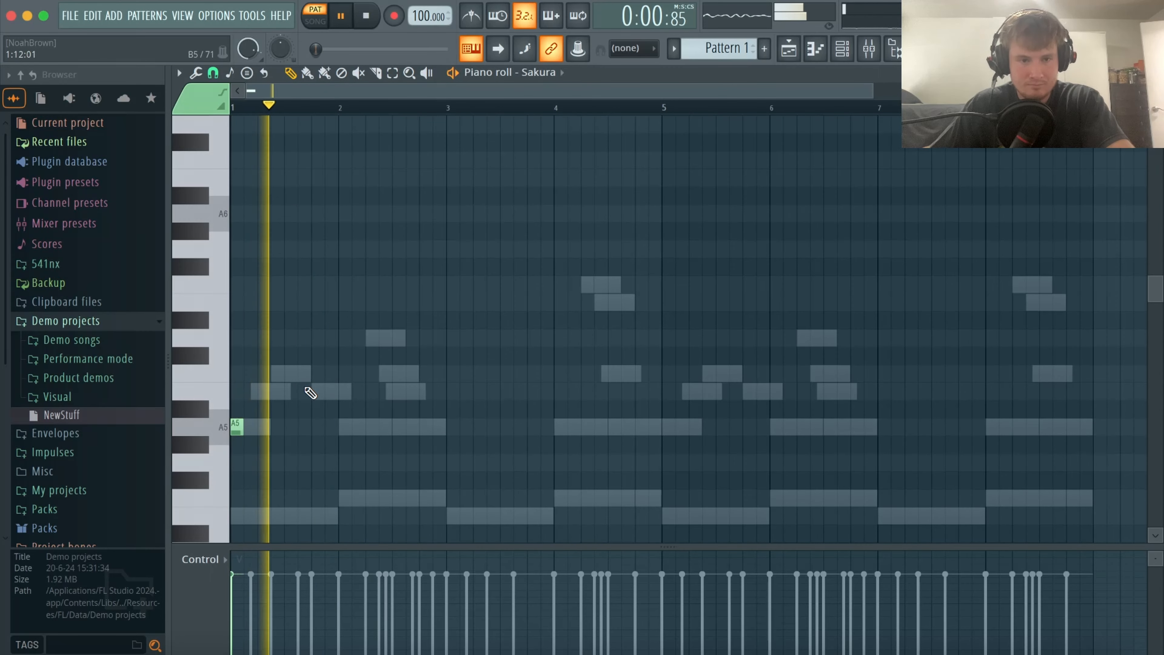
key(space)
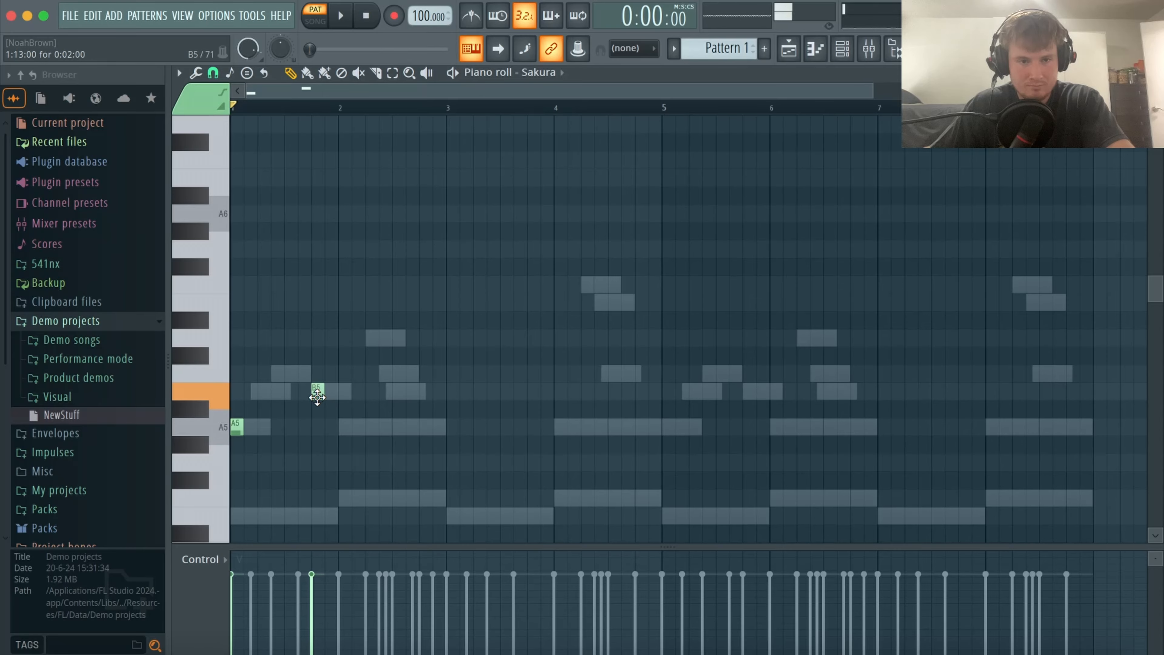
drag(331, 392, 265, 338)
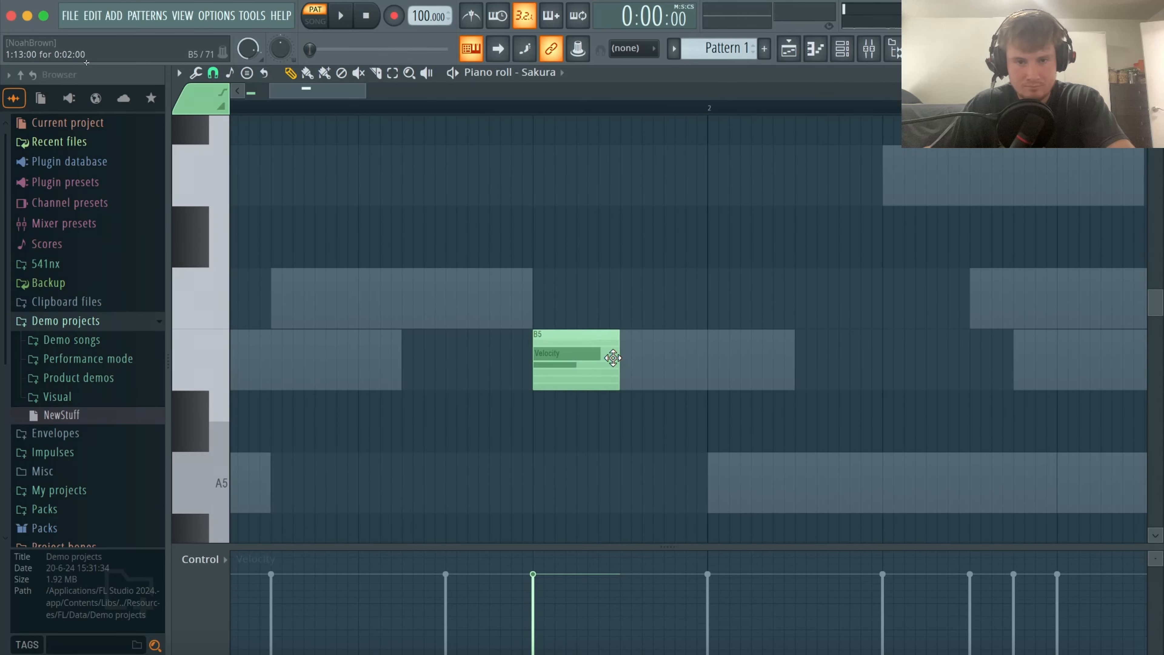
drag(613, 357, 810, 374)
key(space)
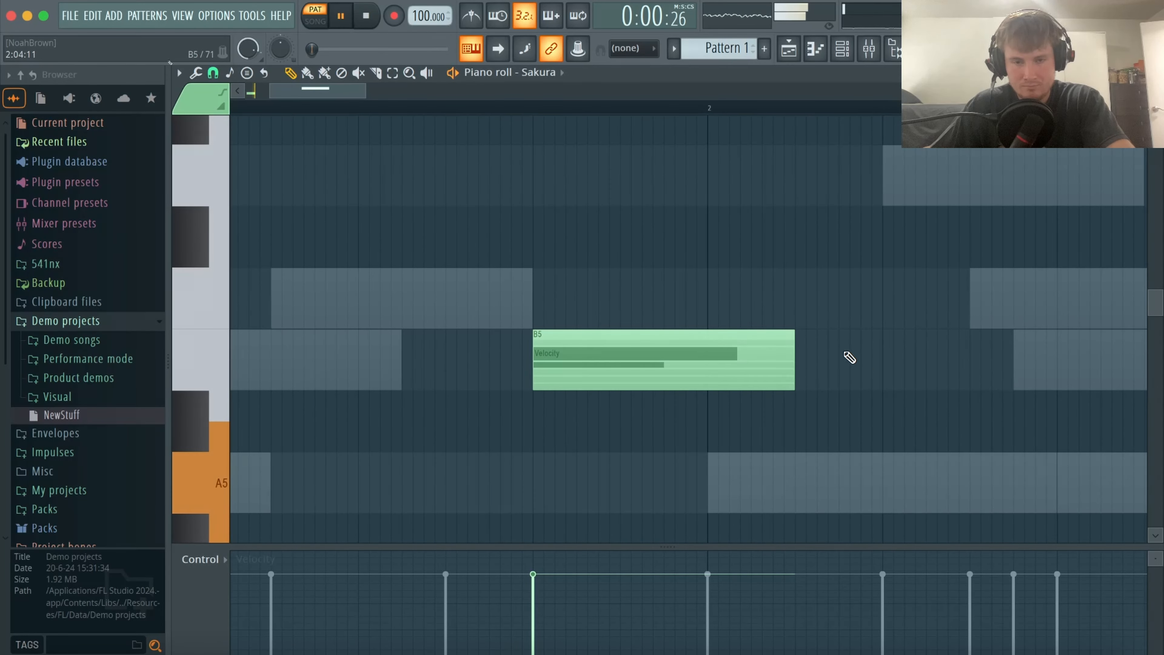
super+right_click(843, 356)
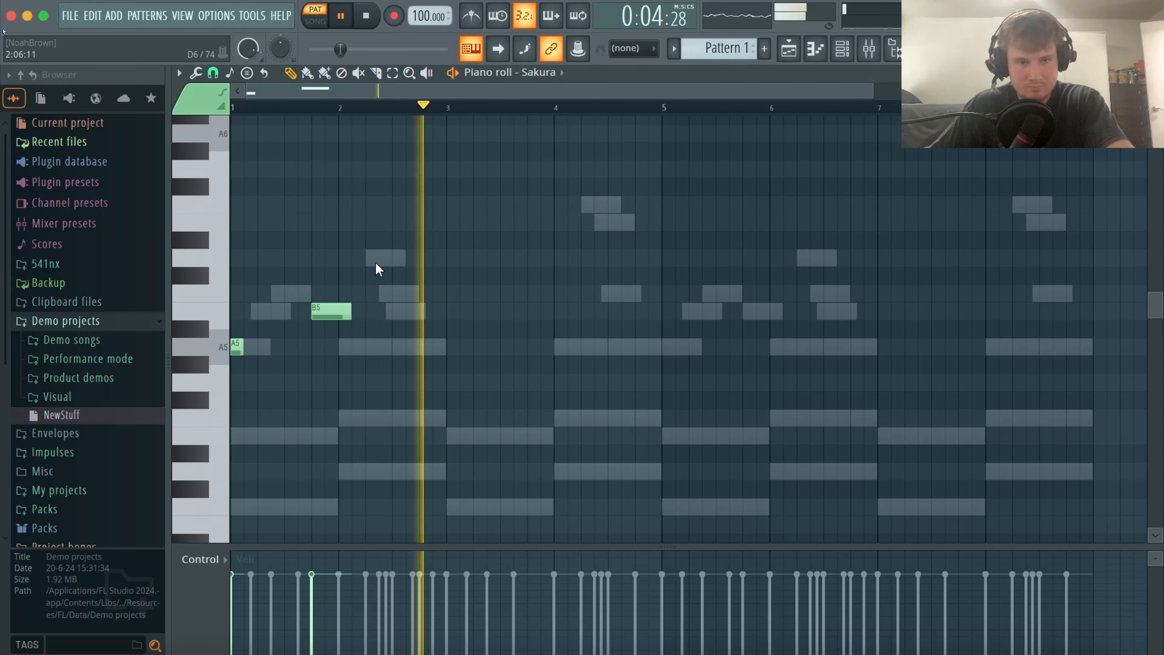
Add six-step D6, C6 and B5 notes to Sakura at steps 5, 7 and 8 of bar 2, aligned with the ghost notes.
key(space)
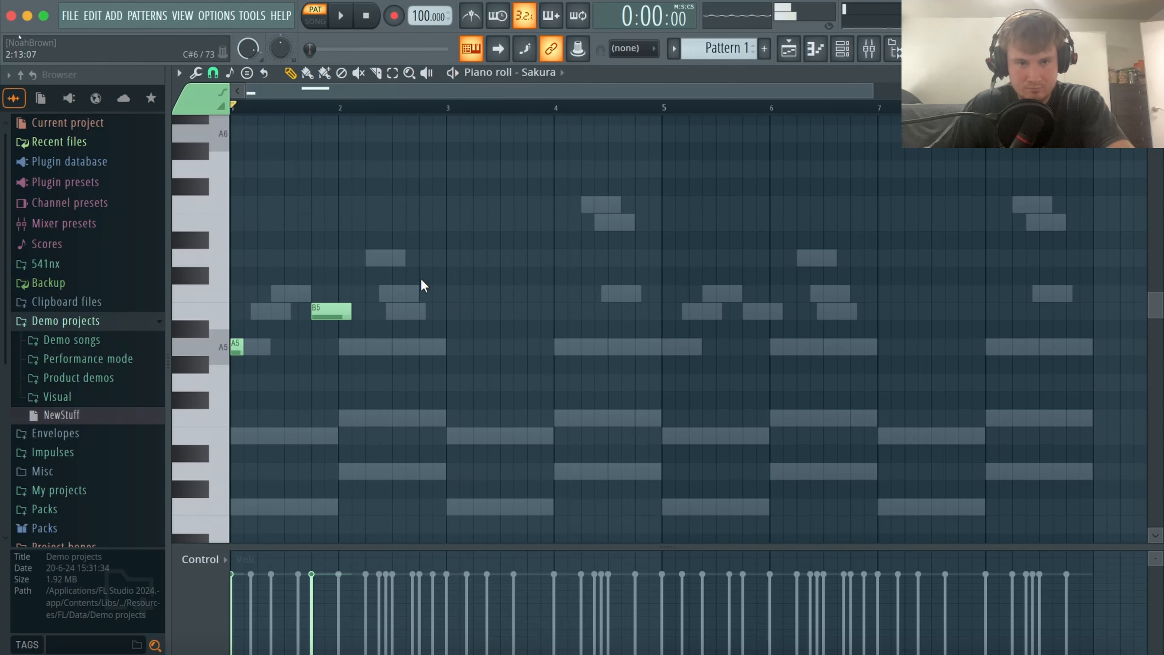
drag(385, 261, 382, 261)
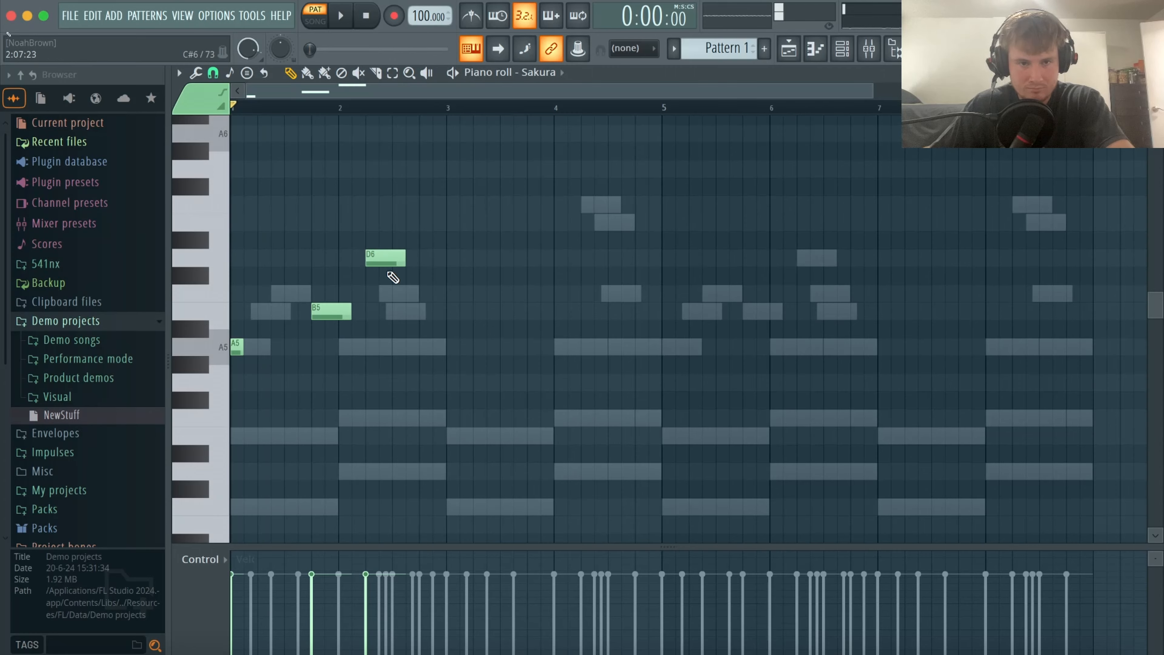
click(387, 296)
click(390, 312)
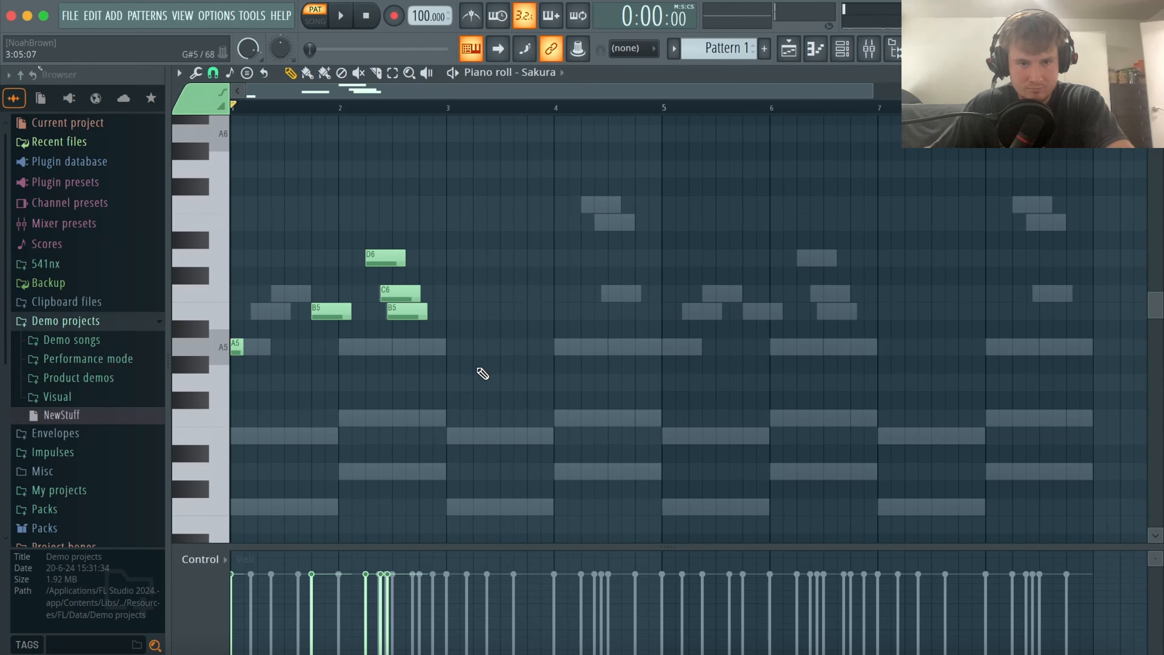
key(space)
drag(521, 408, 325, 197)
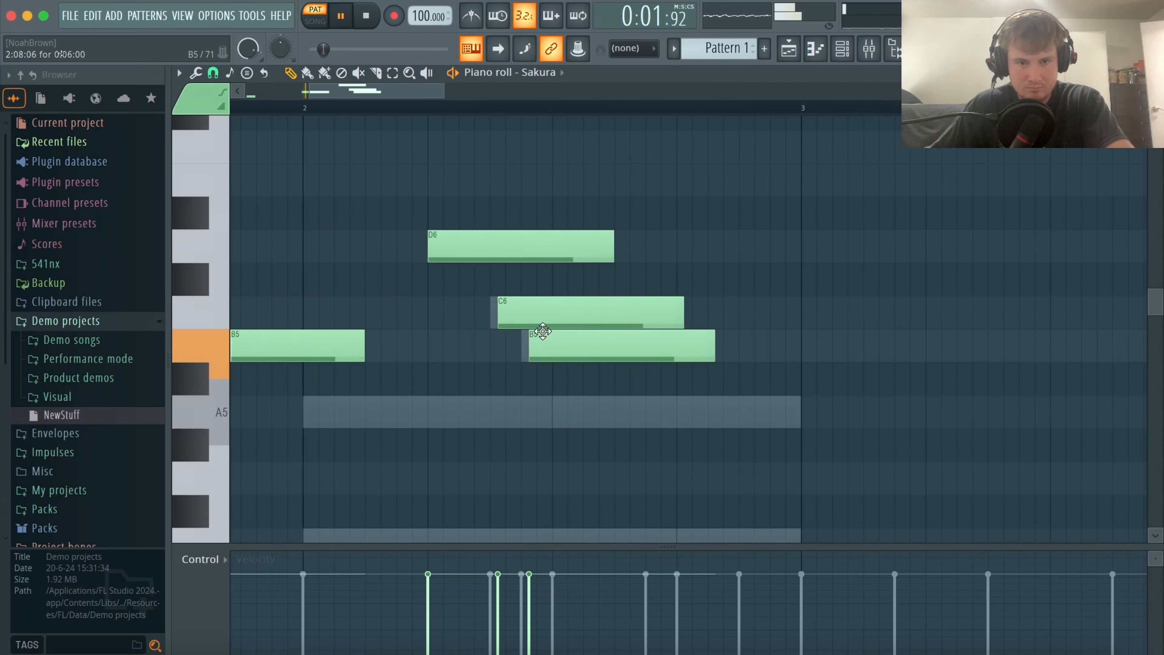
drag(538, 322, 530, 325)
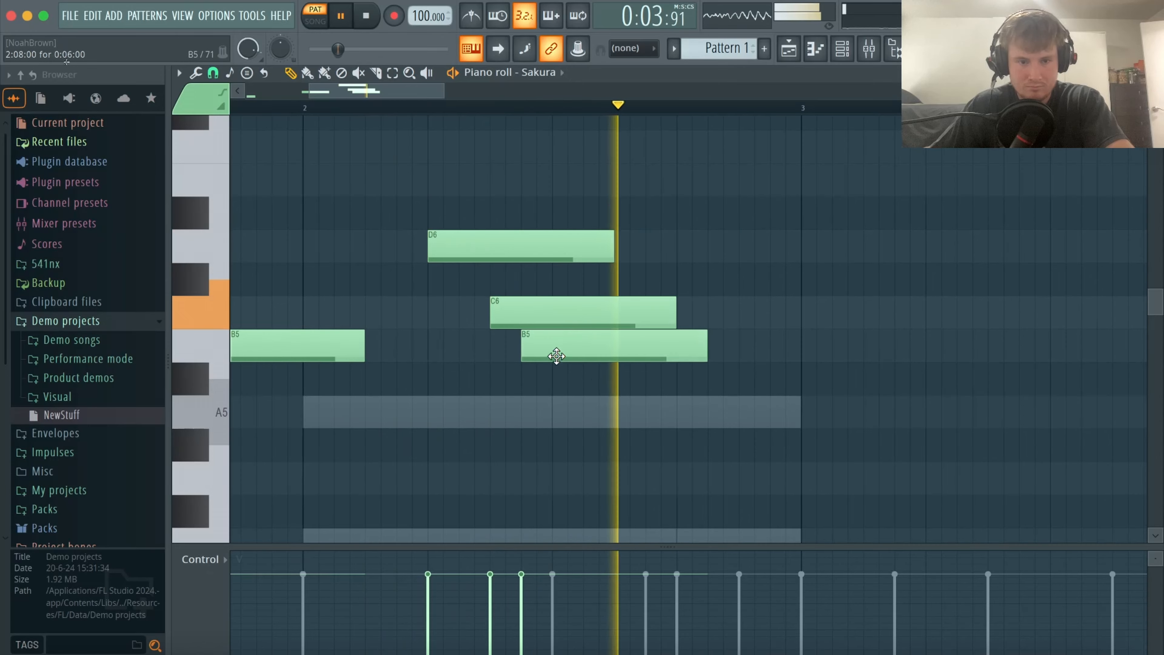
Shorten bar 2's D6 to two steps and its C6 and B5 to one, and continue the line with A5, F5, E5 and D5 through bar 3.
drag(719, 385, 474, 290)
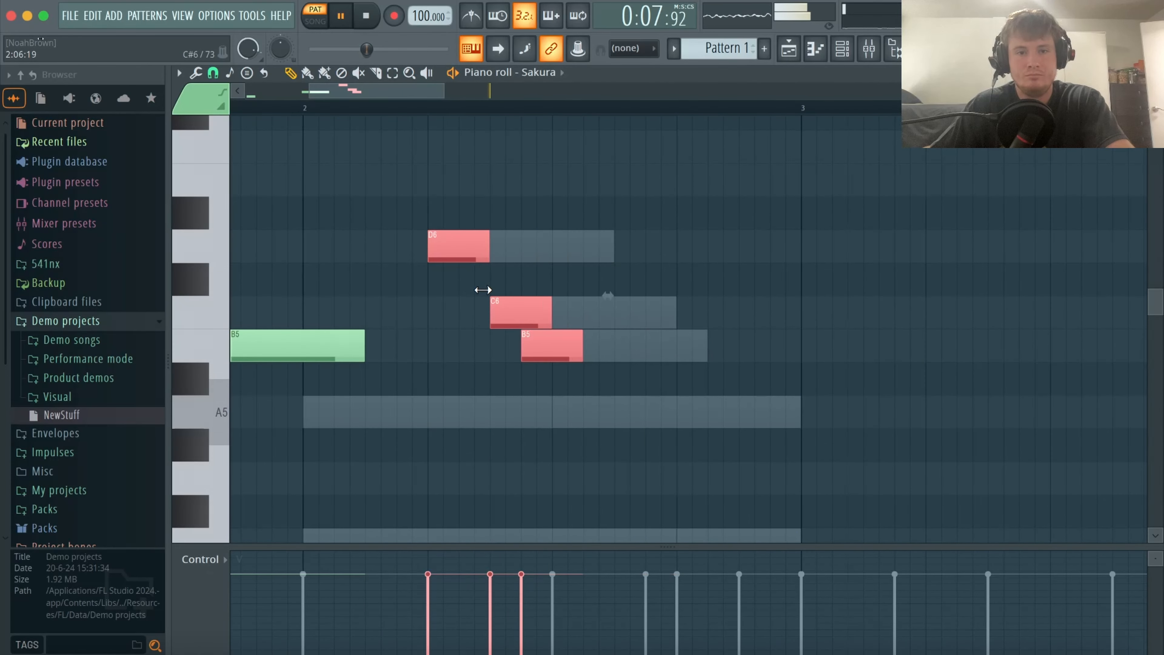
click(627, 253)
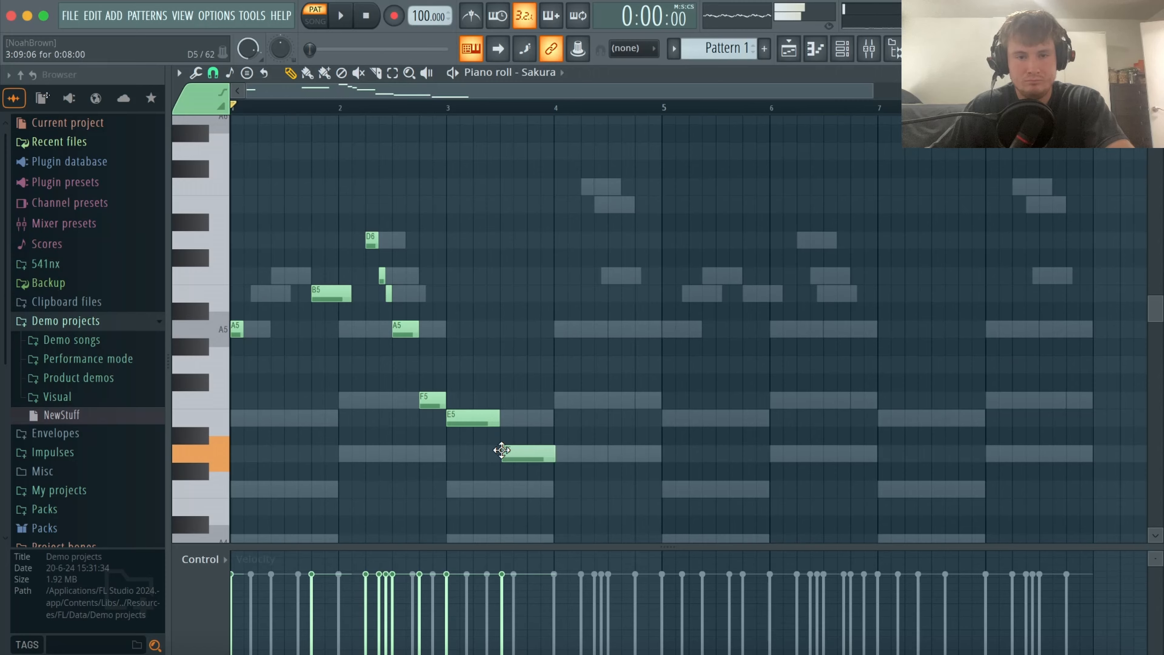
Move the D5 note to the start of bar 4, and lengthen E5 and D5 to one full bar each.
key(space)
drag(527, 455, 581, 460)
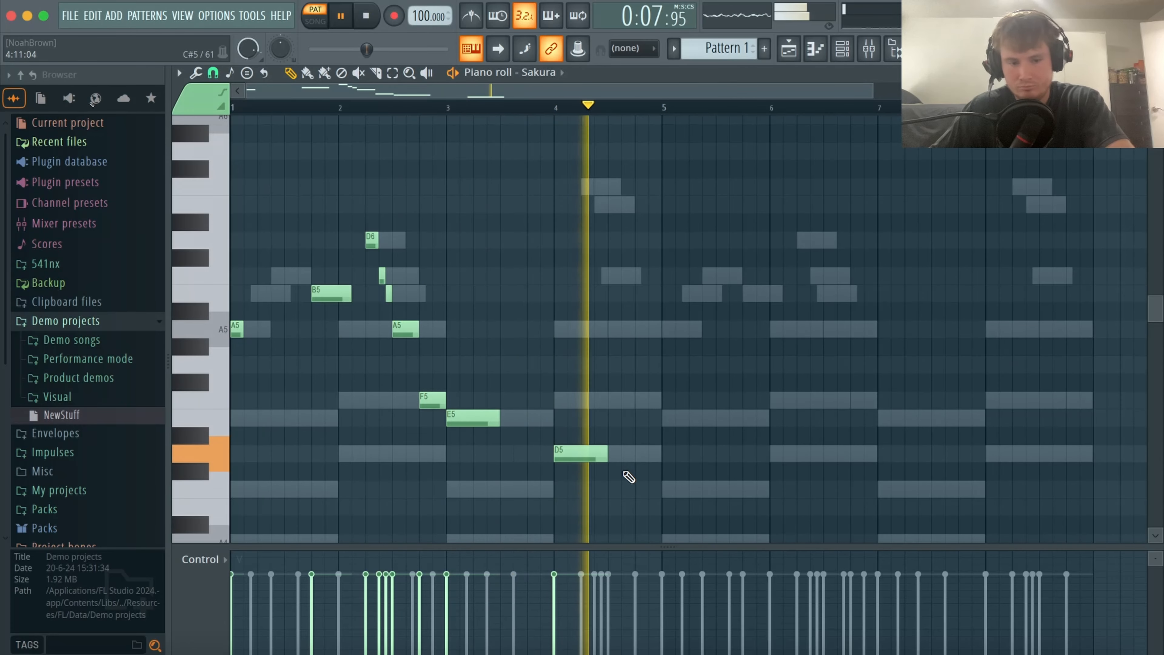
drag(624, 477, 552, 441)
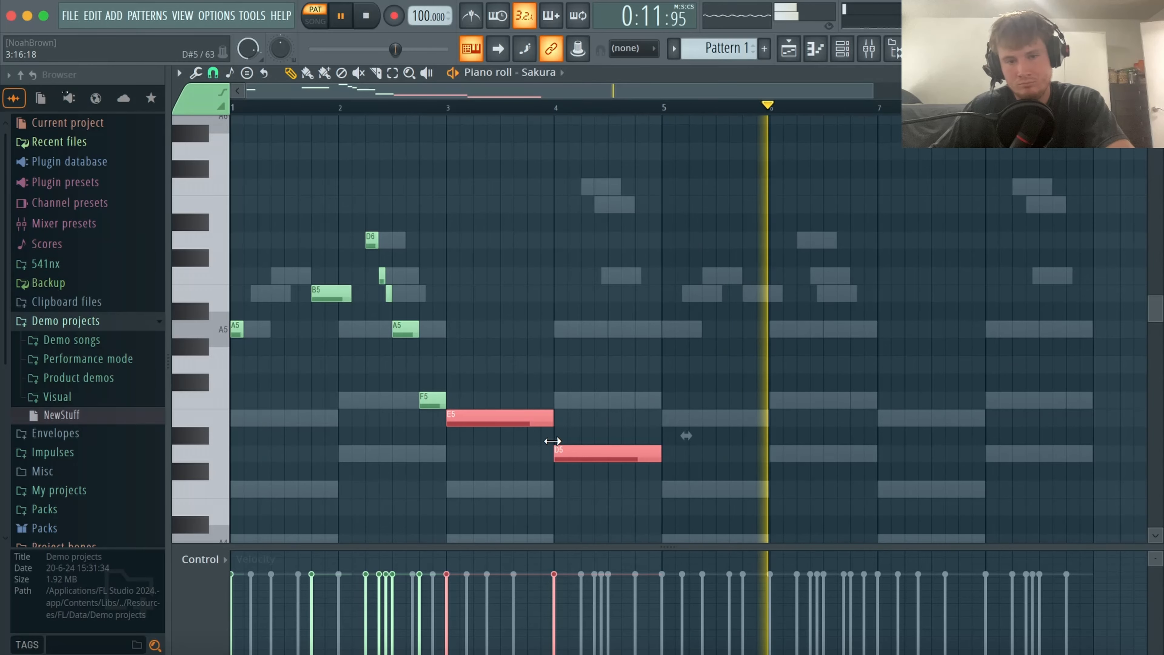
key(space)
drag(691, 480, 516, 355)
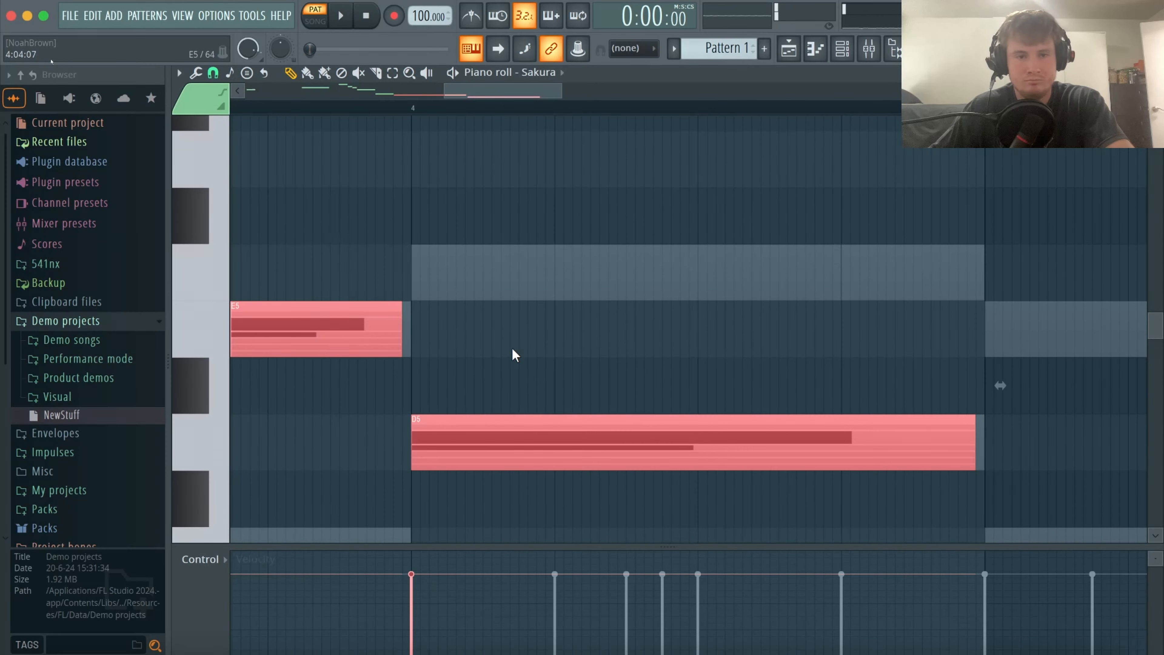
super+right_click(614, 324)
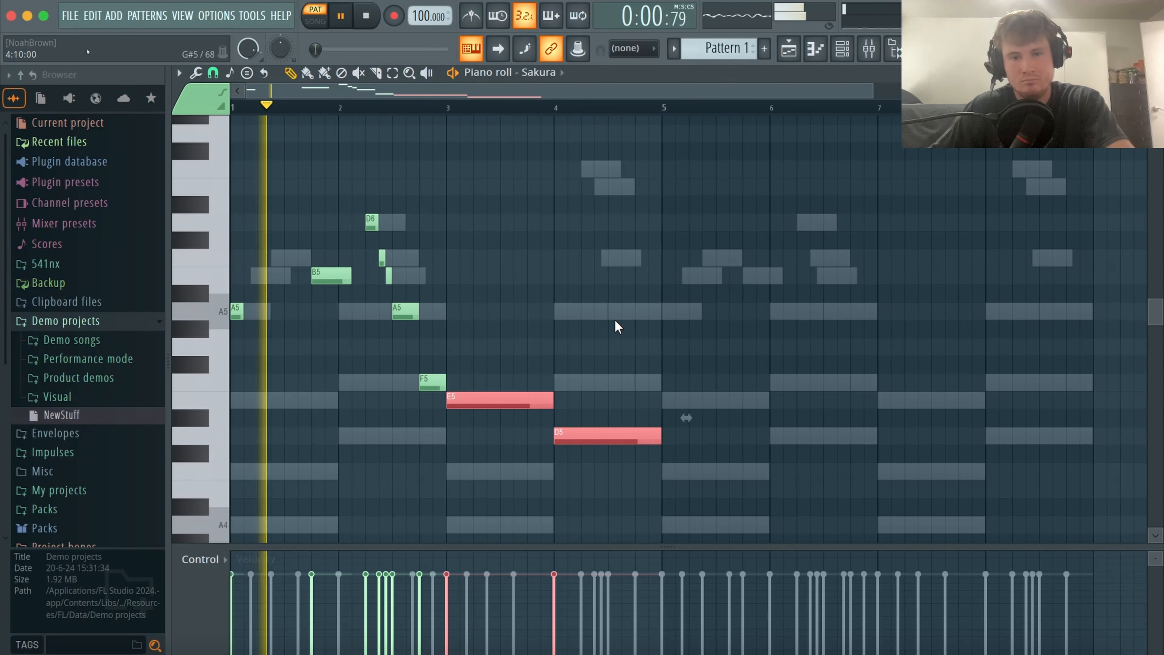
Duplicate Sakura's four-bar melody into bars 5 to 8 and return to the channel rack.
super+click(616, 328)
drag(670, 462, 165, 209)
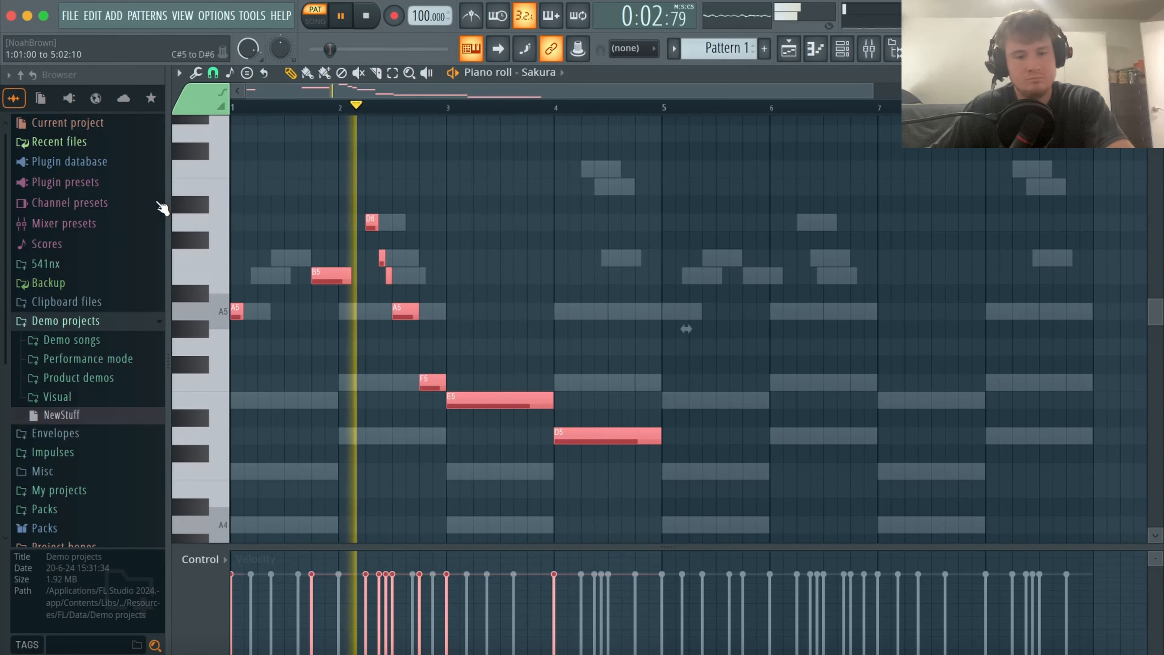
key(ctrl+b)
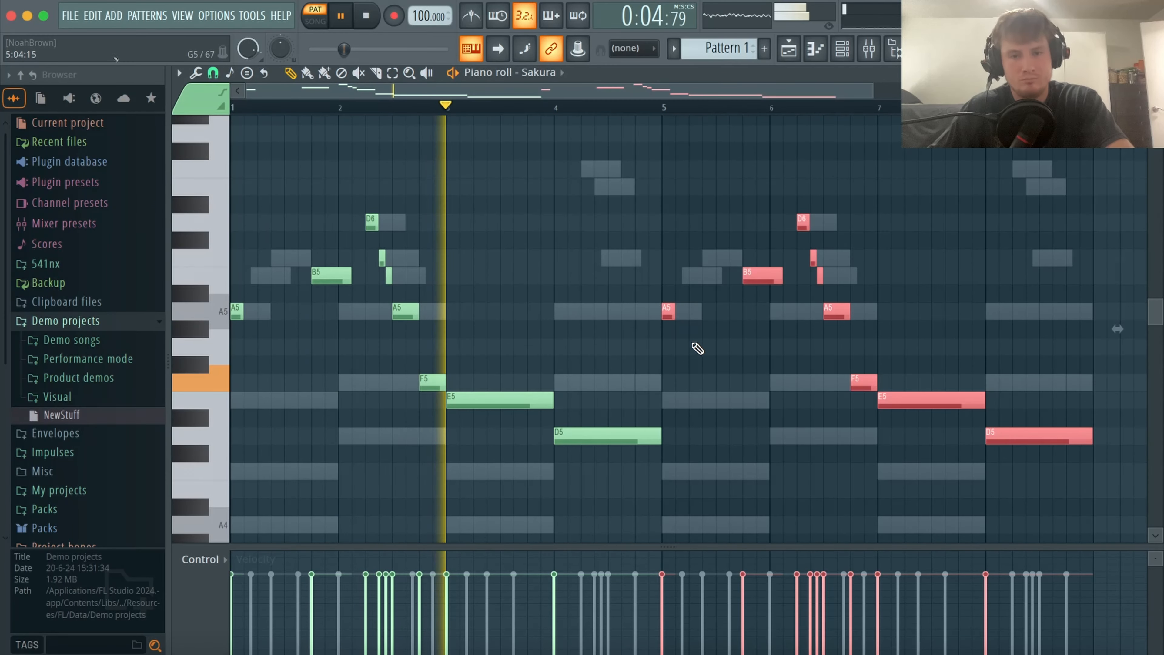
drag(701, 354, 637, 271)
super+right_click(640, 271)
super+click(643, 272)
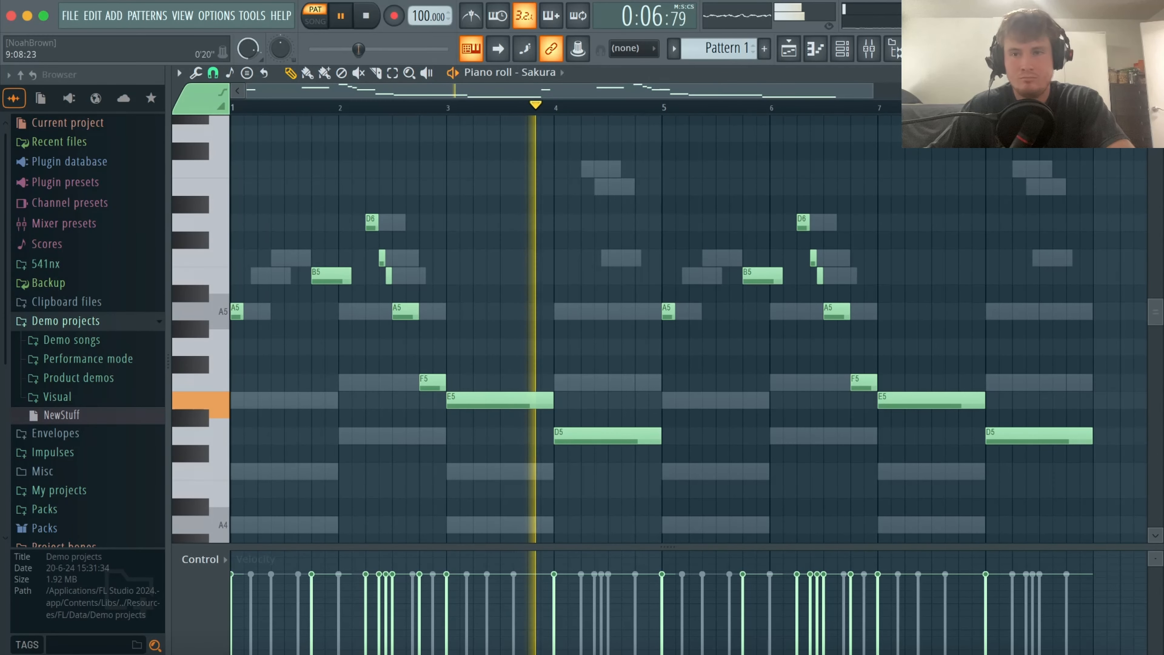
key(F7)
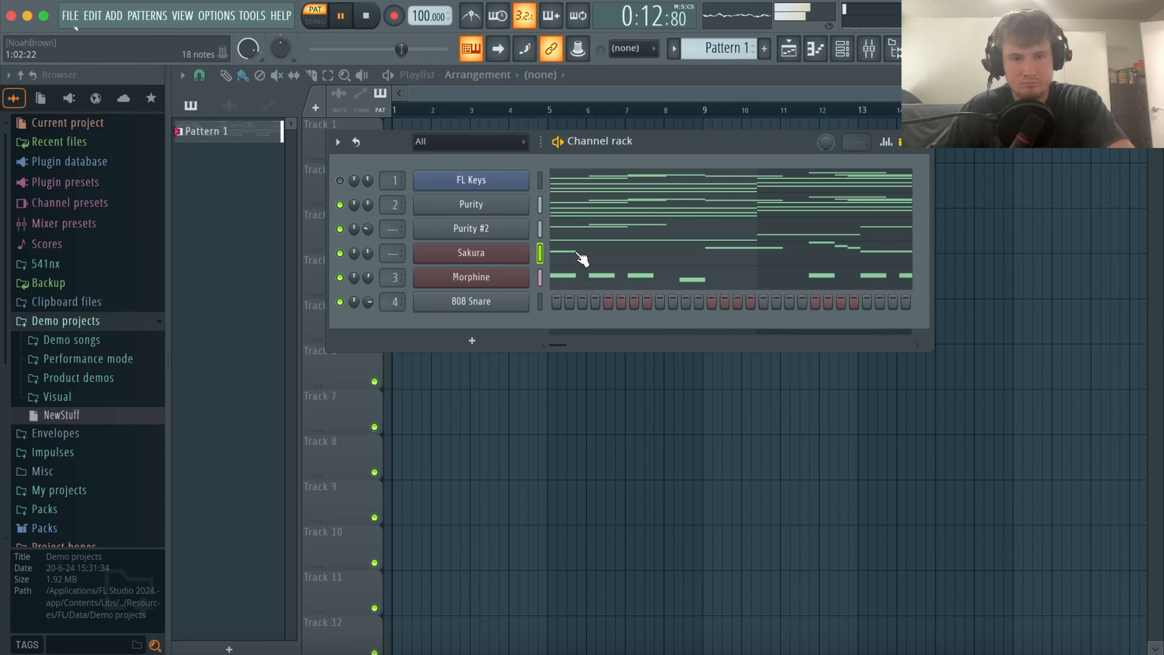
Open Sakura's melody in the piano roll and stop playback.
click(582, 259)
key(space)
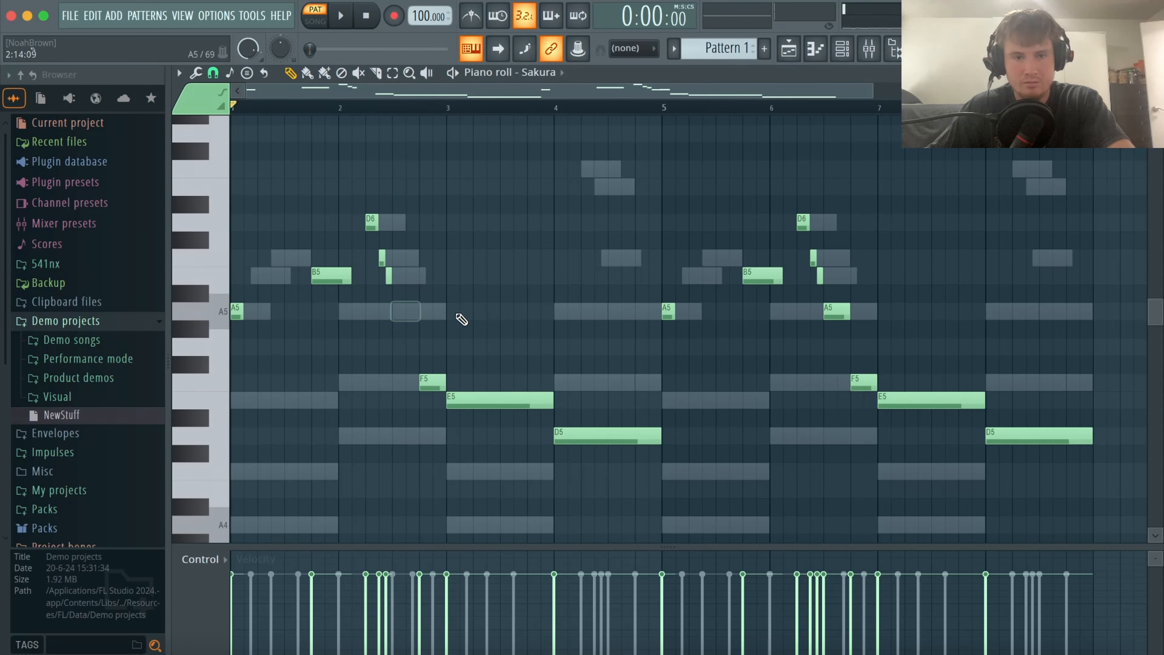
Try deleting the A5 notes in bars 2 and 6 of Sakura's melody, play it, and undo.
right_click(836, 312)
key(space)
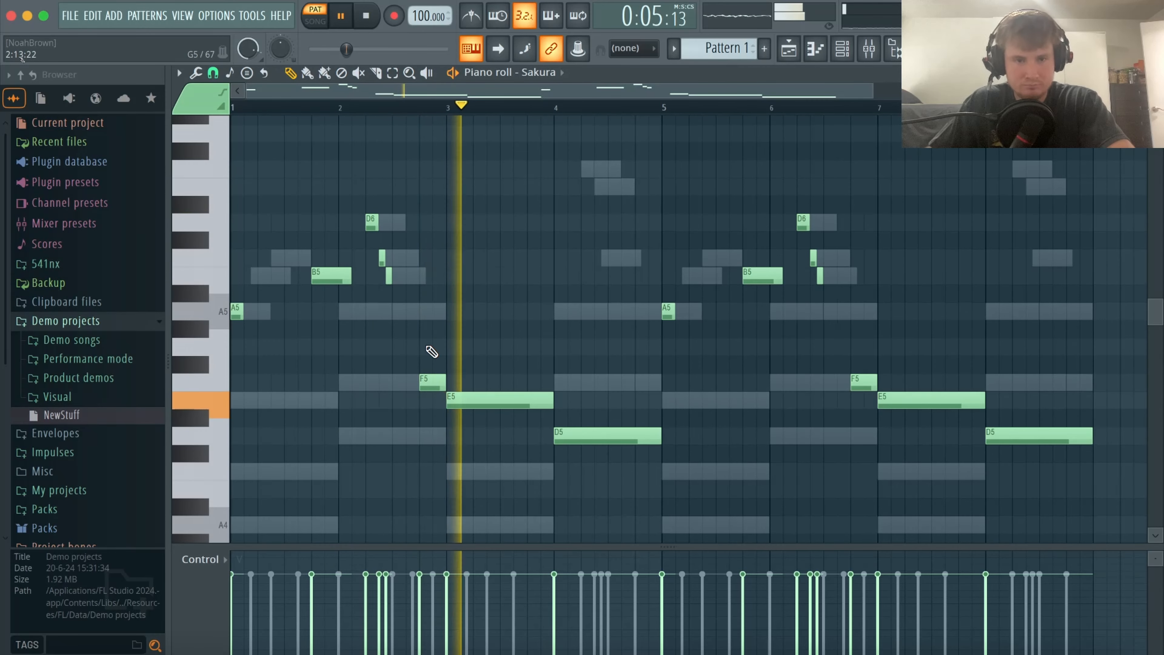
key(space)
key(ctrl+z)
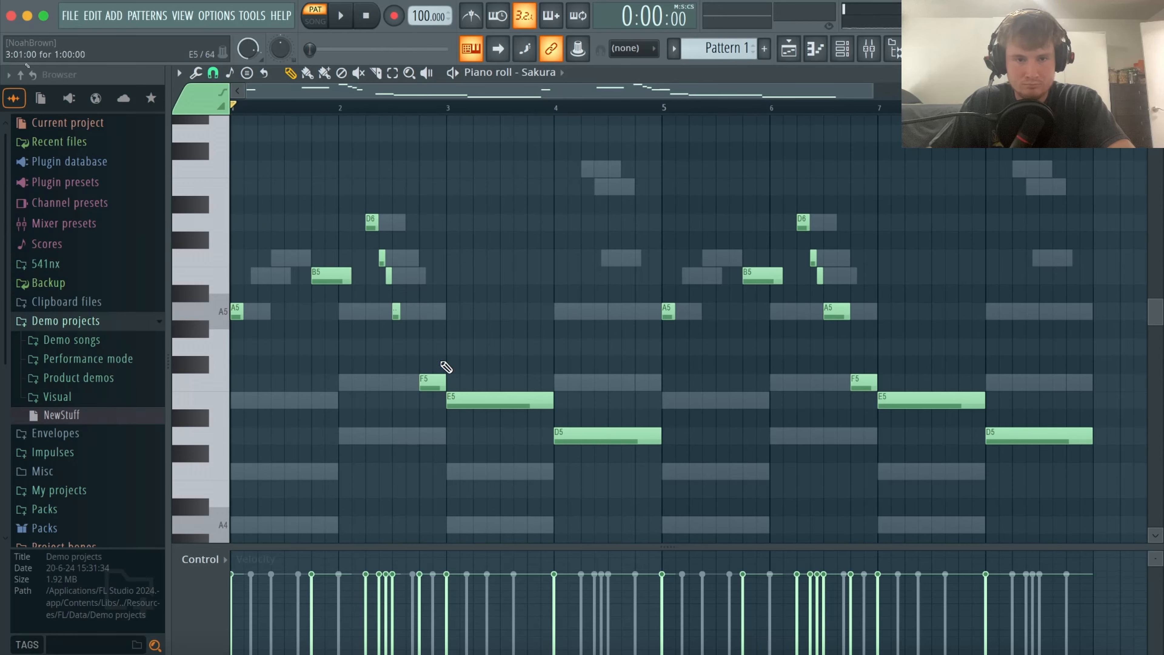
Make Sakura's A5 notes in bars 2 and 6 two steps long each and return to the channel rack.
drag(362, 234, 407, 316)
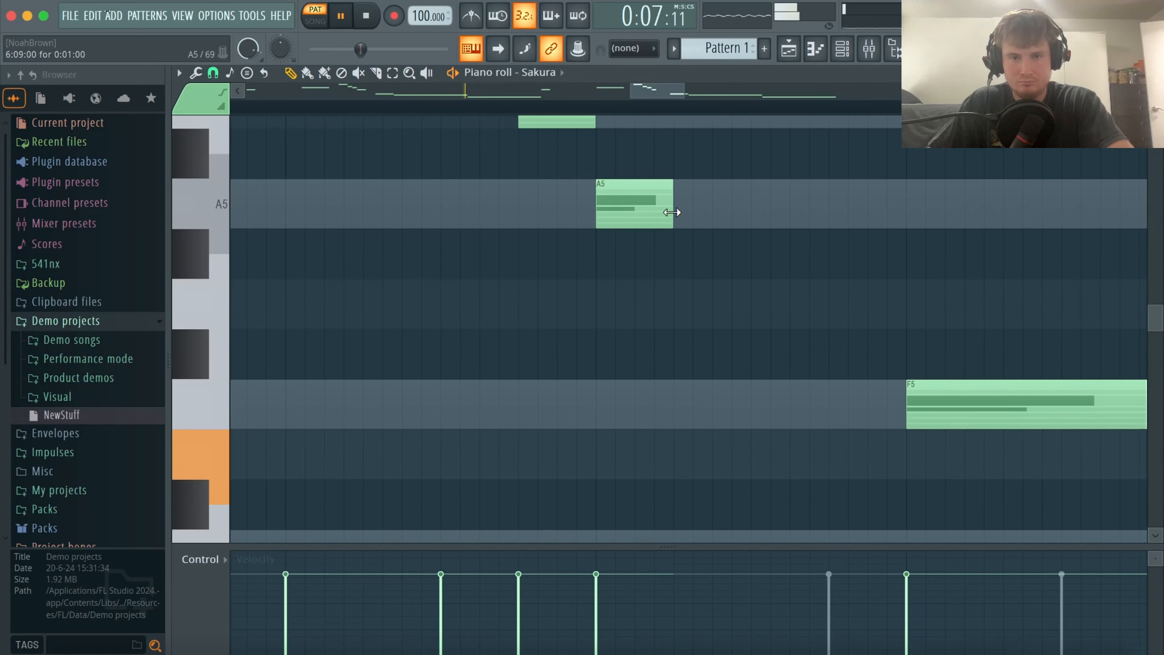
drag(672, 212, 736, 225)
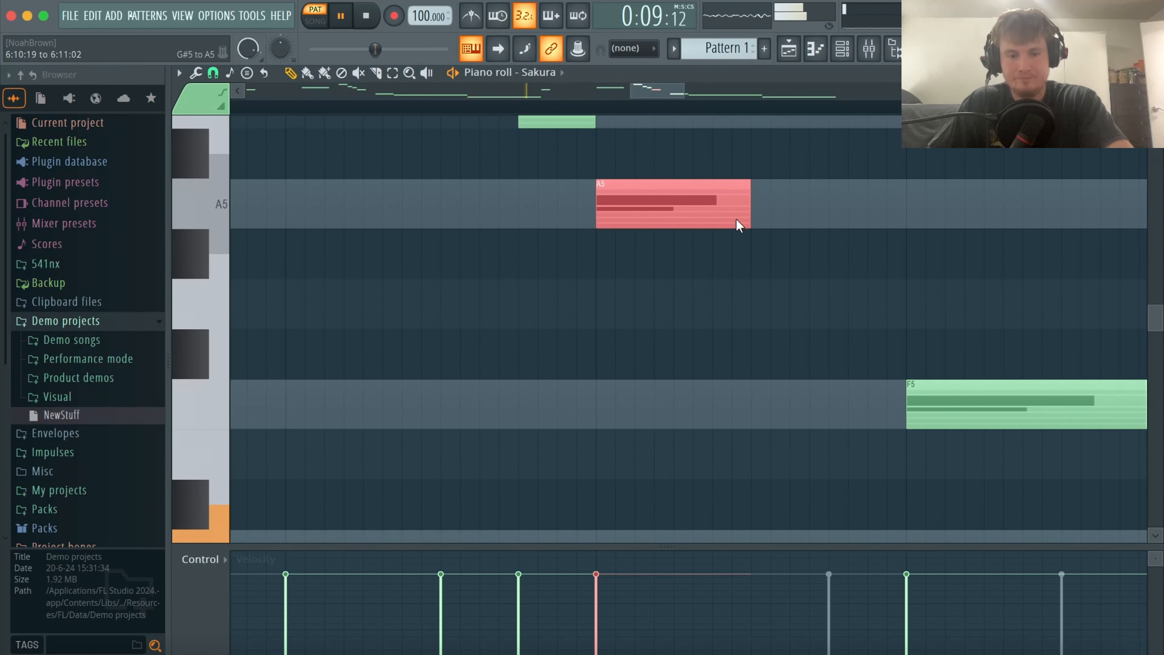
click(816, 223)
right_click(817, 222)
ctrl+right_click(840, 280)
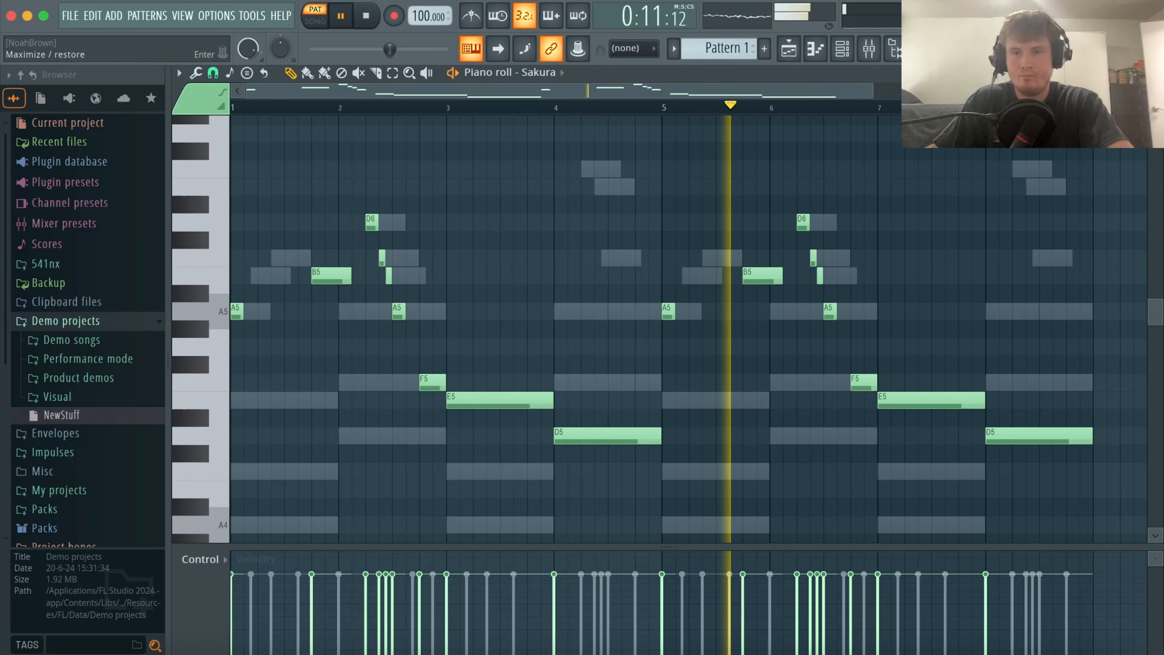
click(1154, 72)
Open the preset library of the Sakura instrument.
click(527, 260)
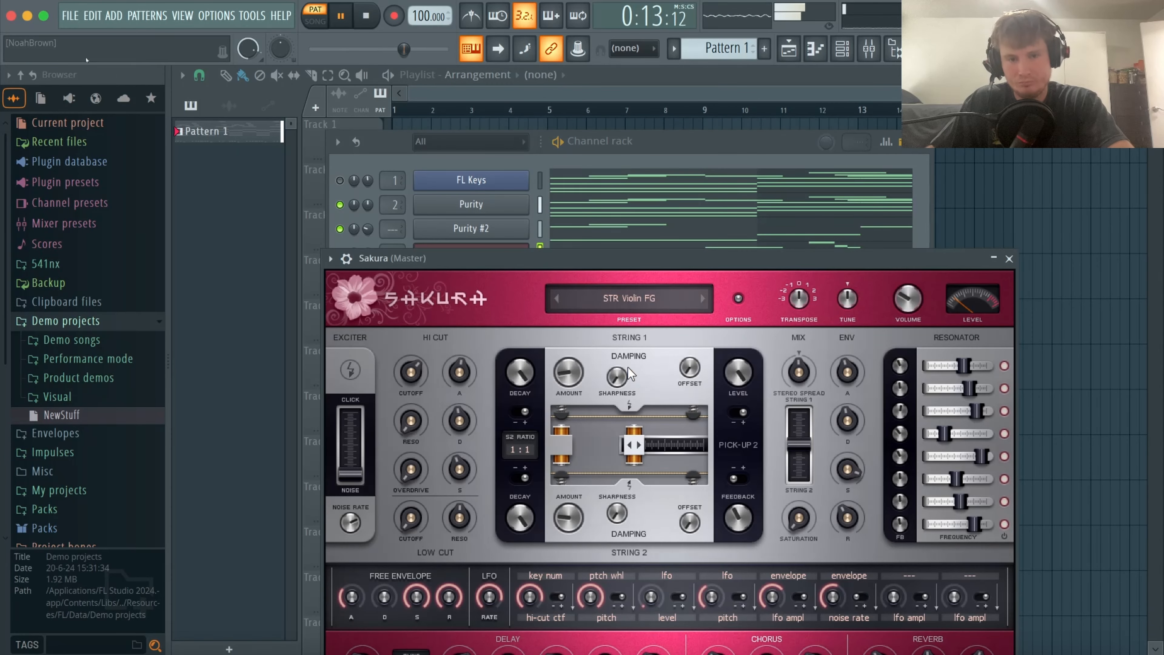
click(648, 300)
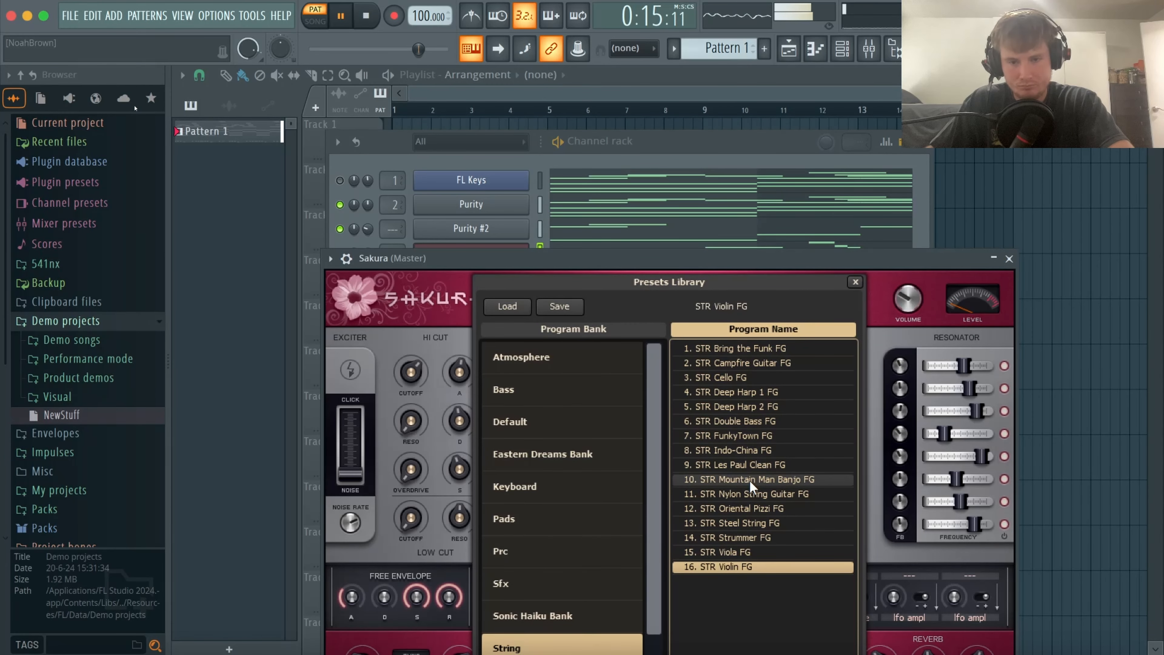
Audition Sakura's string presets Steel String, Indo-China, Bring the Funk, Campfire Guitar, Cello and Deep Harp 1 against the pattern.
click(750, 525)
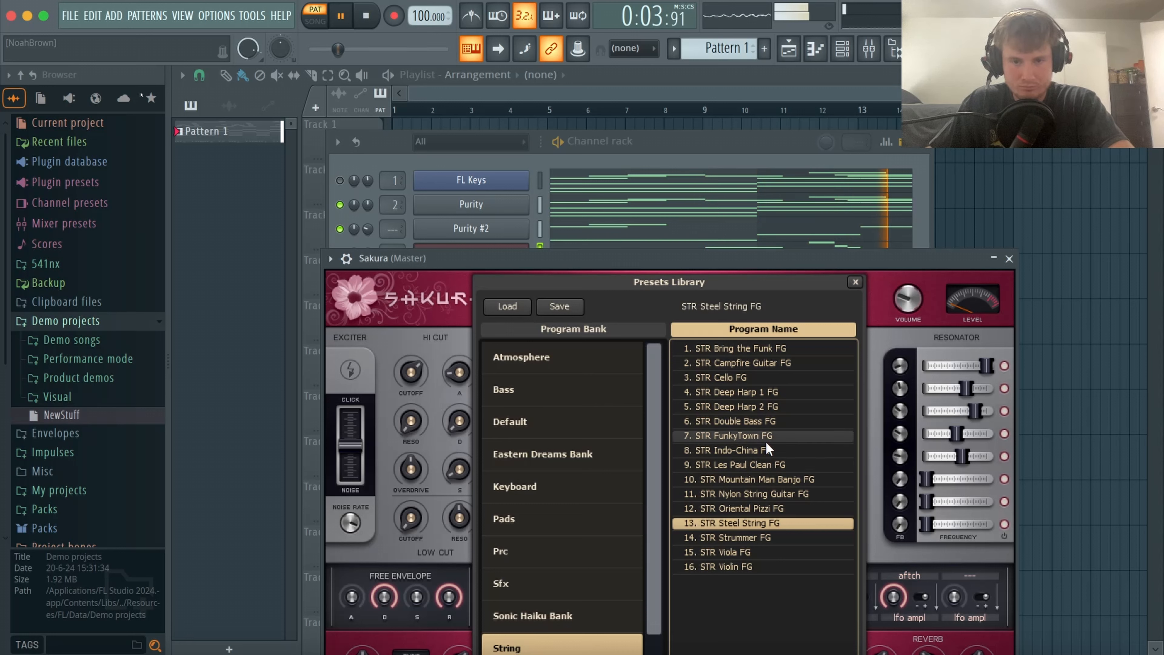
key(space)
click(766, 450)
key(space)
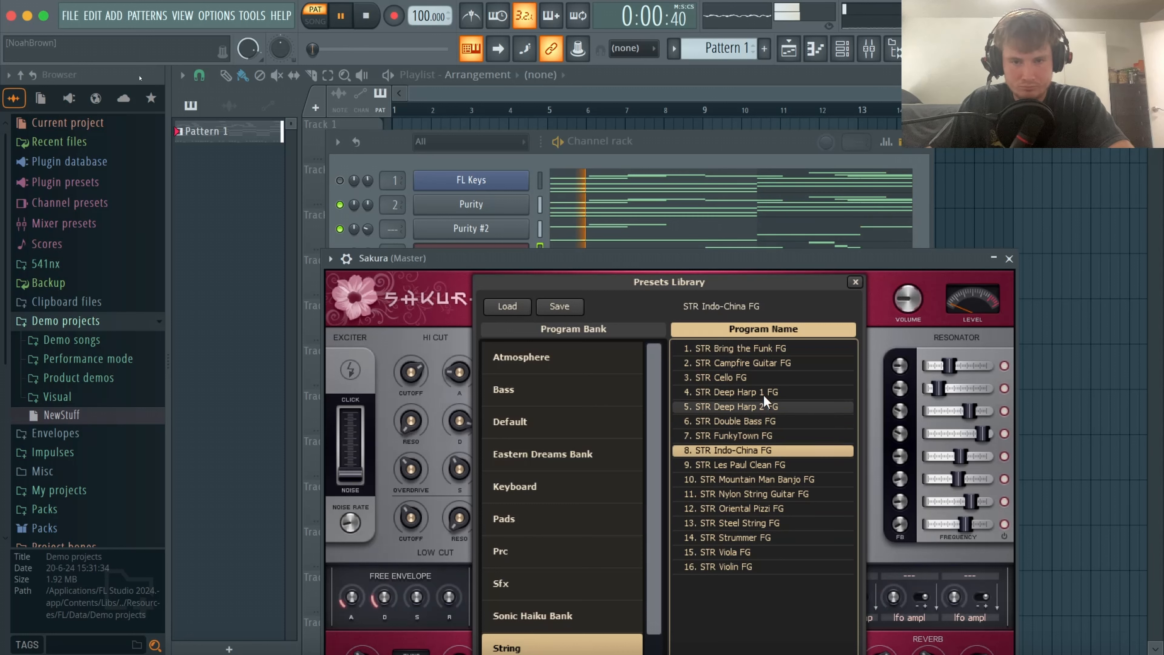
key(space)
click(761, 351)
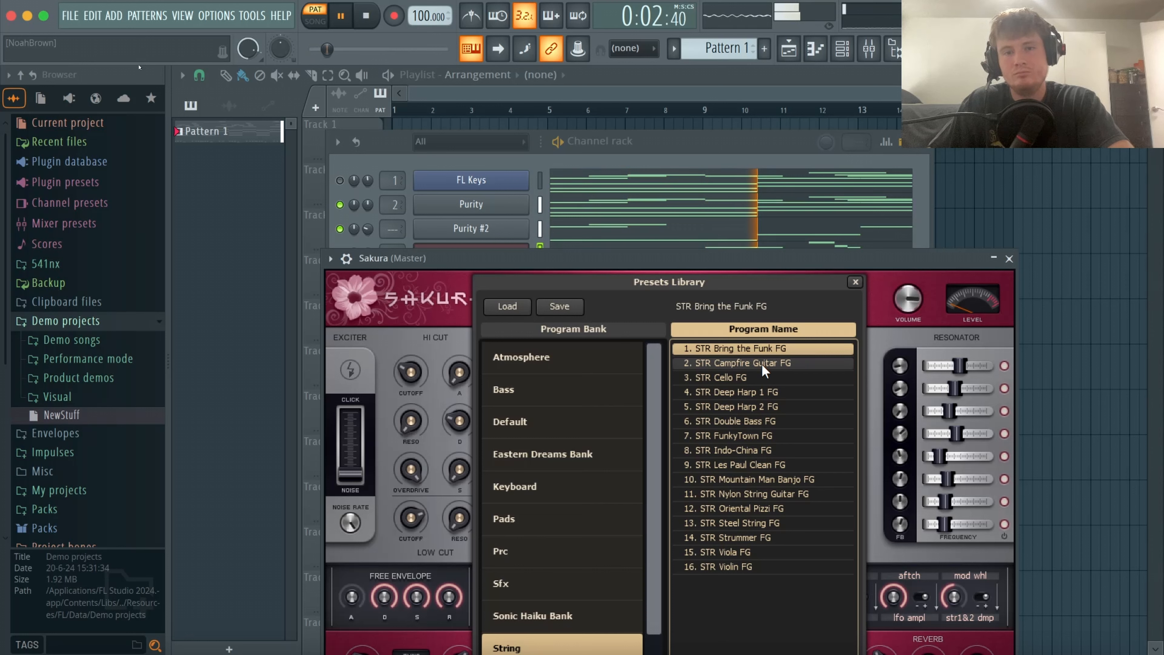
key(space)
click(762, 363)
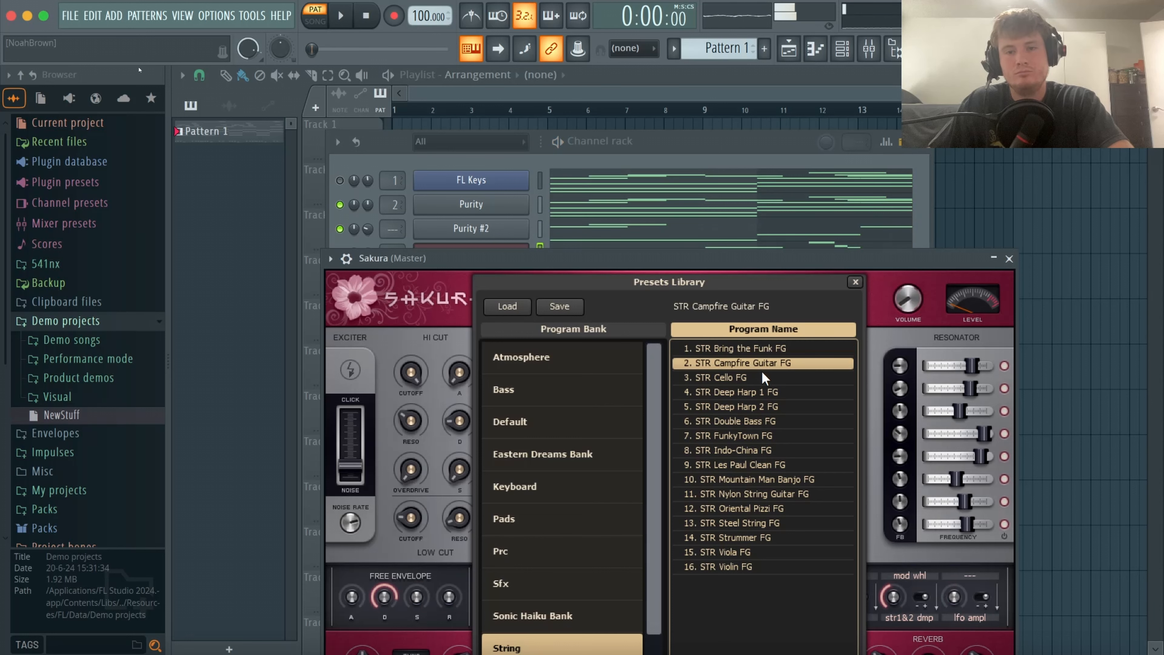
click(763, 377)
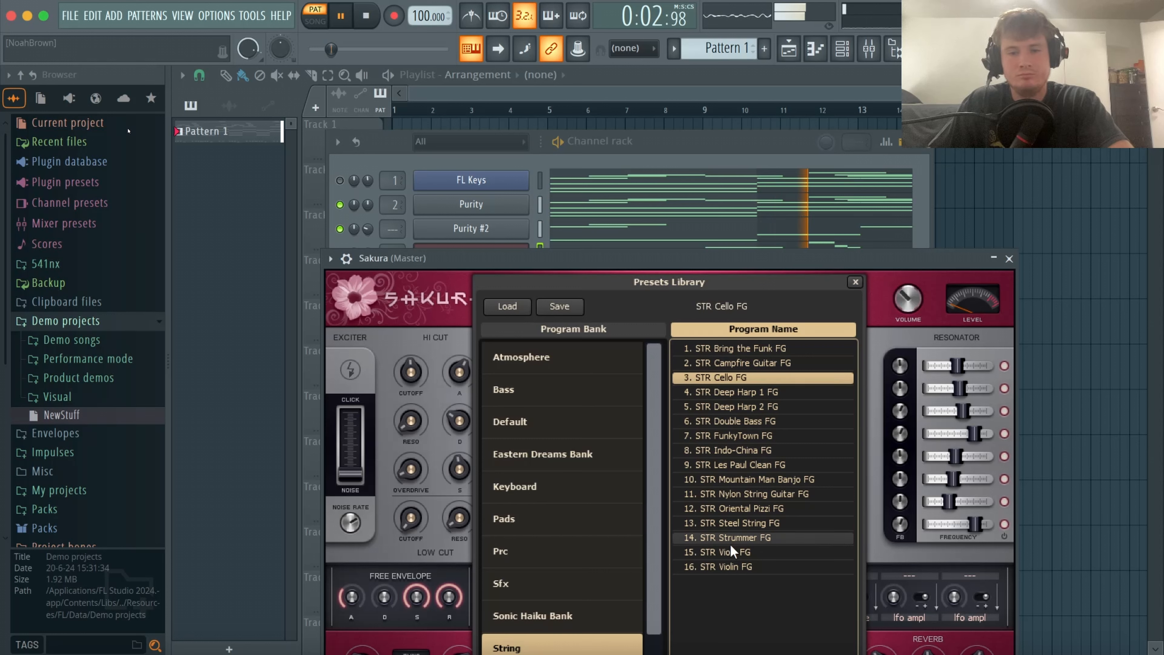
click(735, 397)
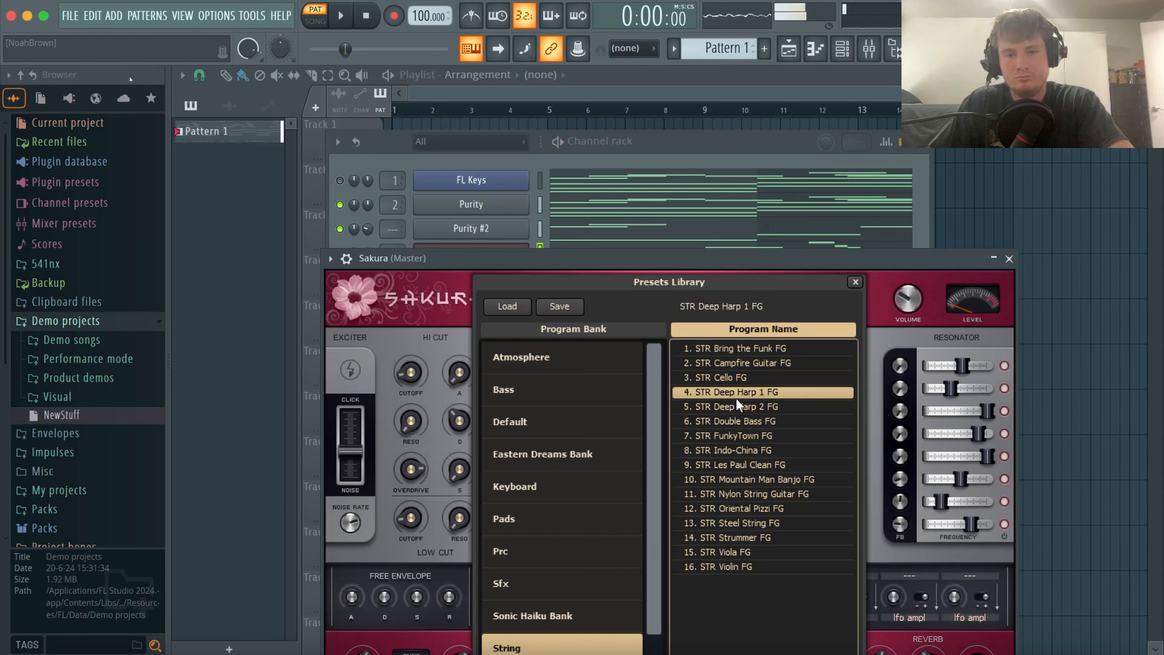
Load the STR Deep Harp 2 FG preset in Sakura, and close the preset library and instrument window.
click(739, 408)
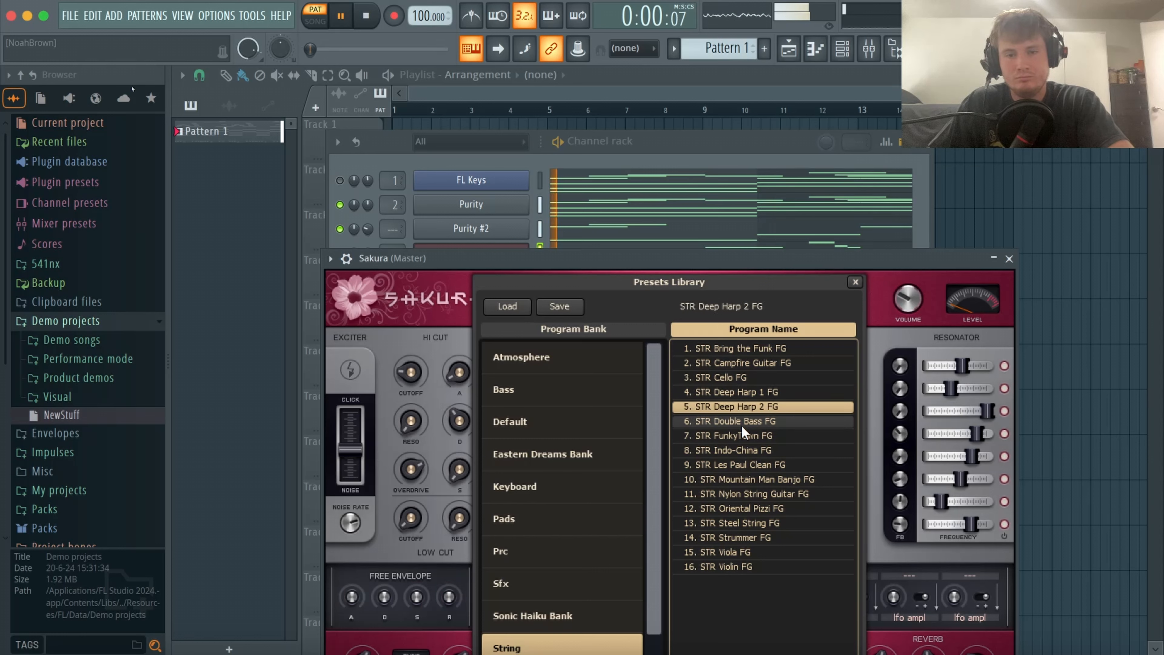
click(855, 282)
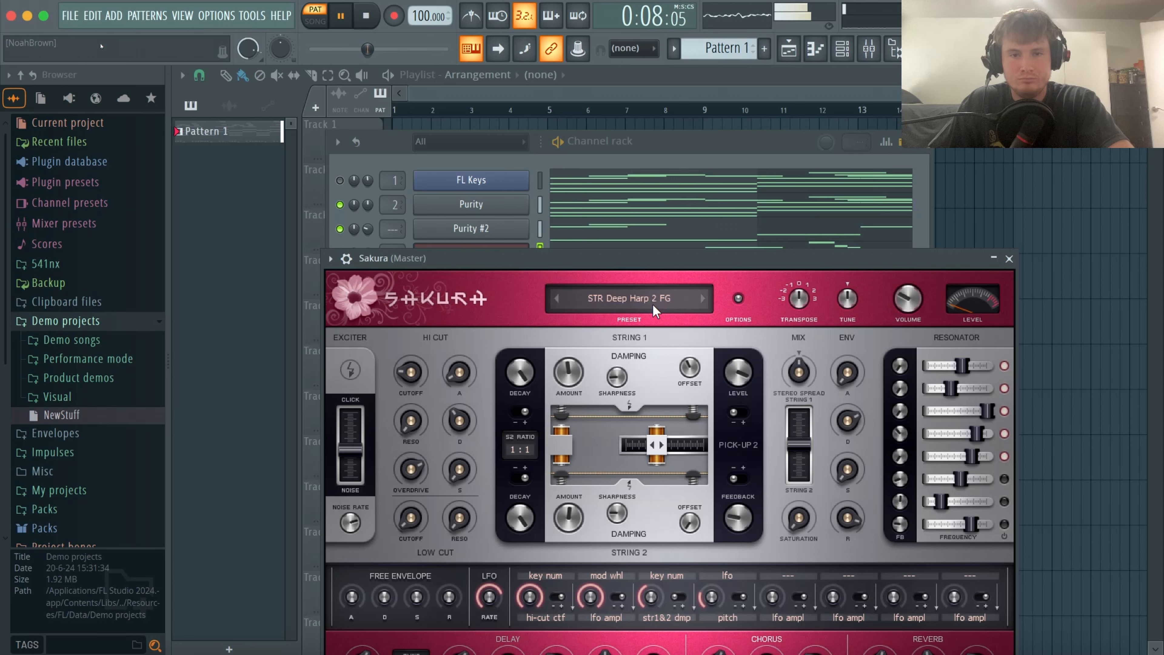
click(1010, 259)
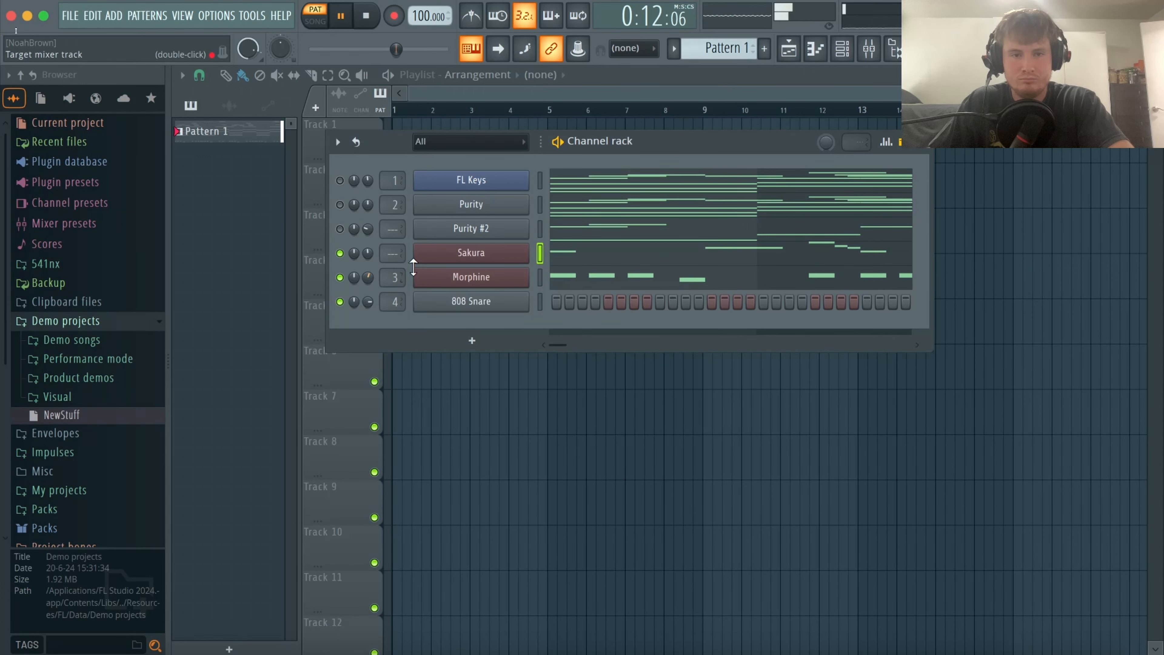
Listen to Sakura's harp sound with both Purity layers muted, checking its instrument window.
click(471, 253)
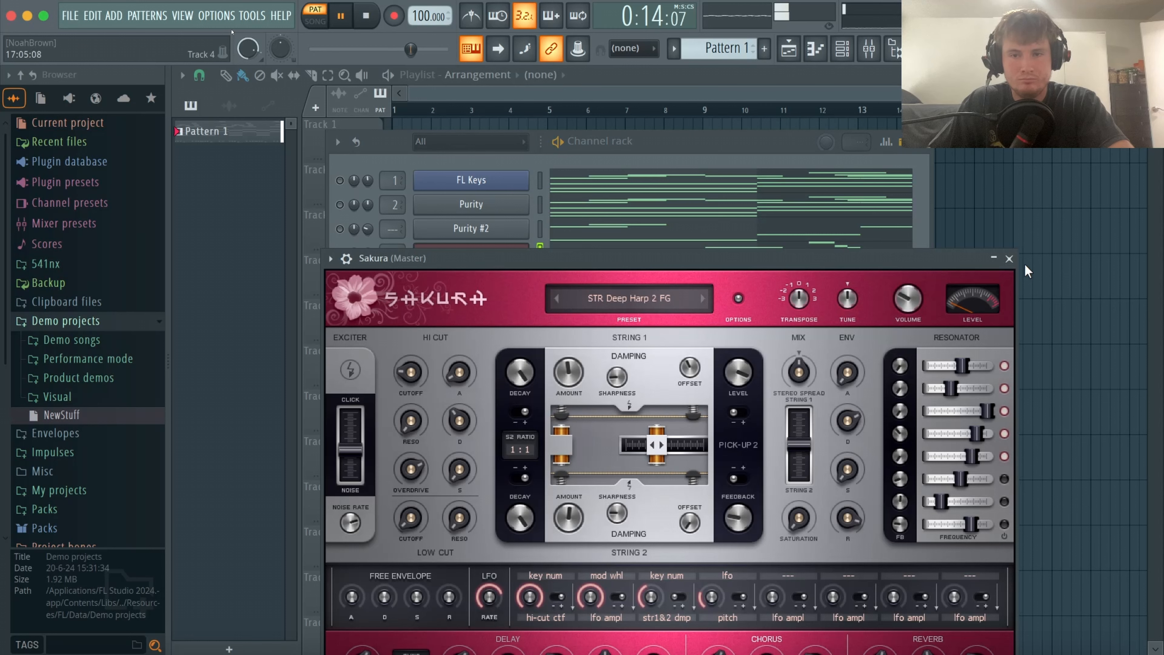
click(1009, 259)
key(space)
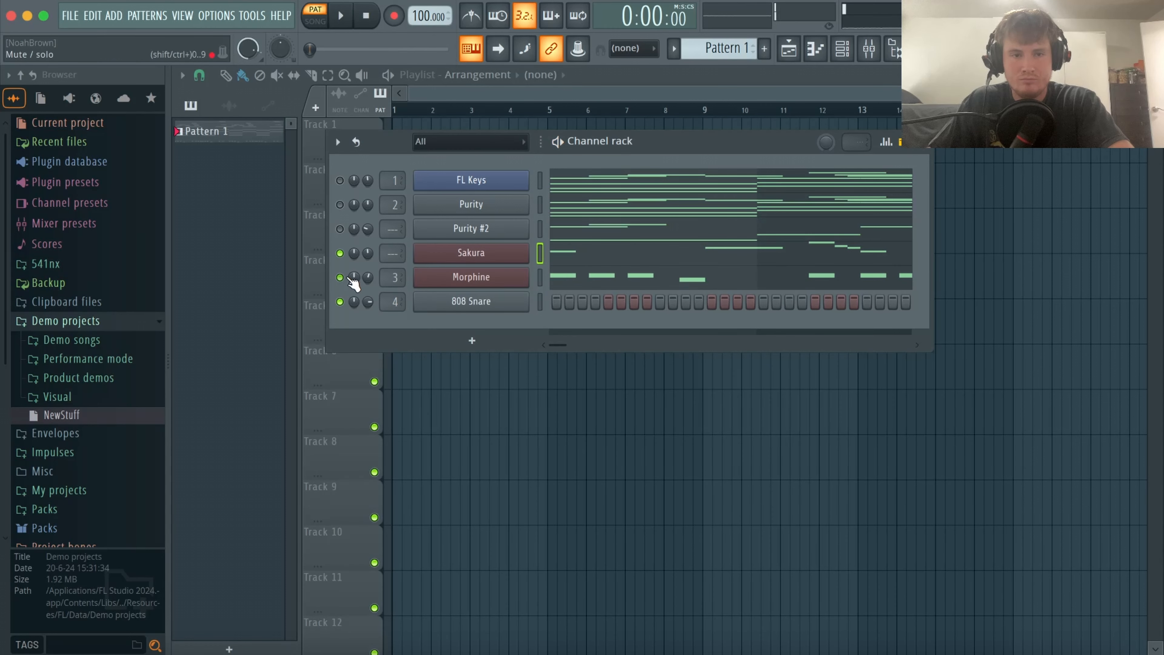
key(space)
click(501, 253)
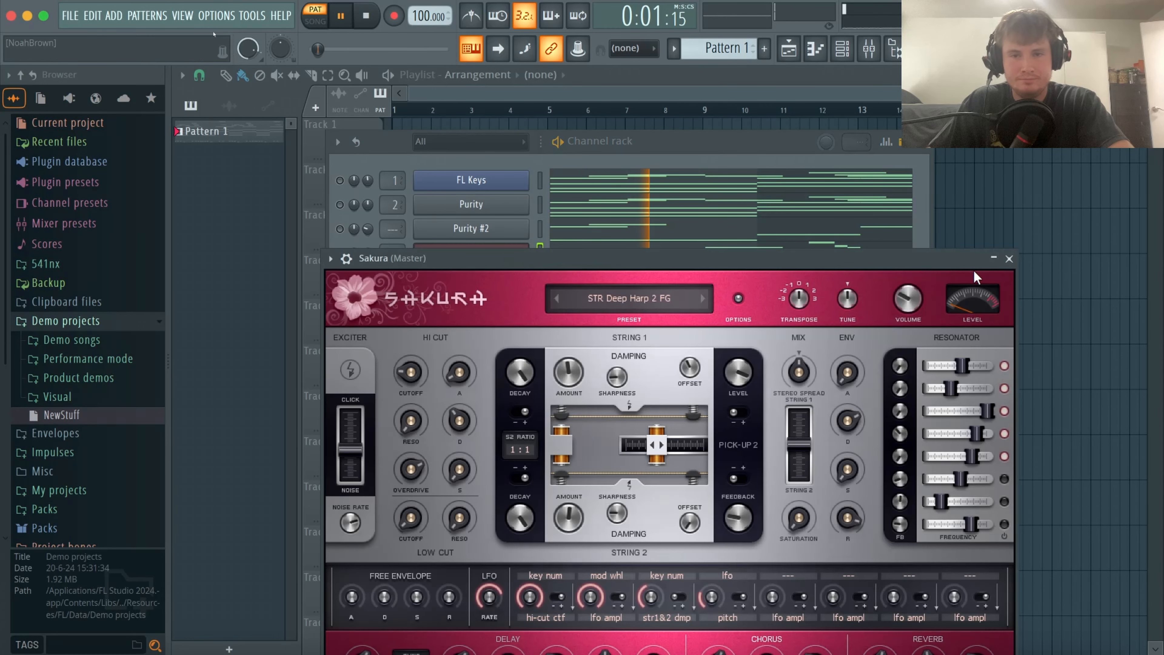
click(1009, 258)
Mute every channel except Purity #2 and play it on its own.
key(space)
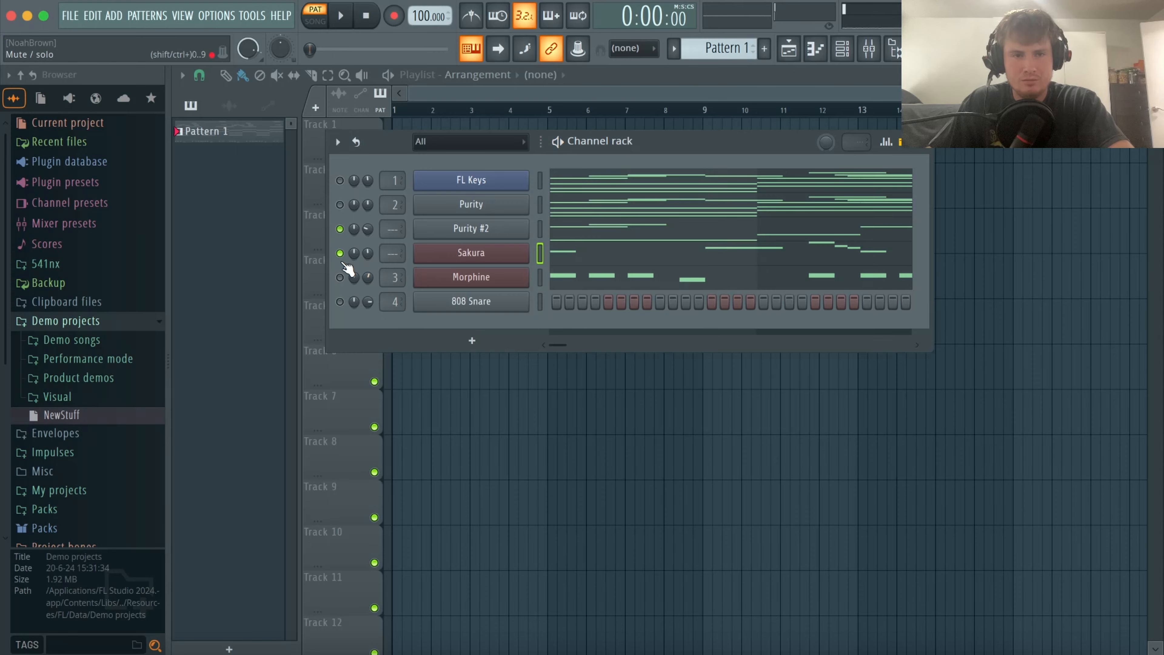
click(339, 253)
key(space)
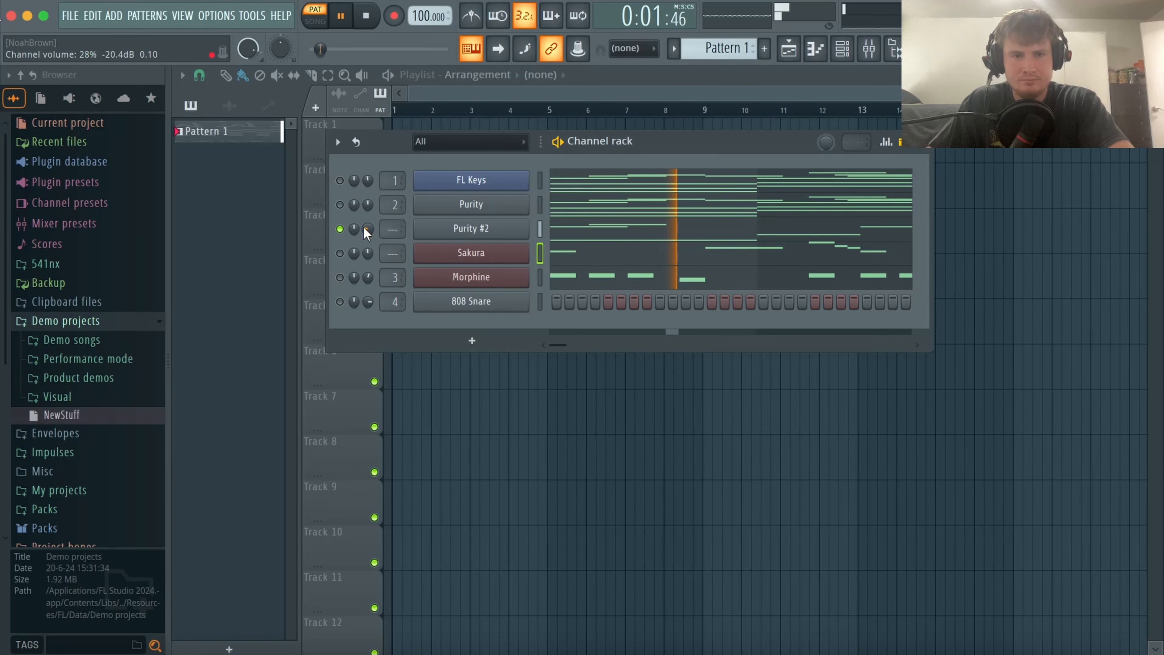
Transpose all Purity #2 notes down one octave, deselect them and close the piano roll.
click(554, 229)
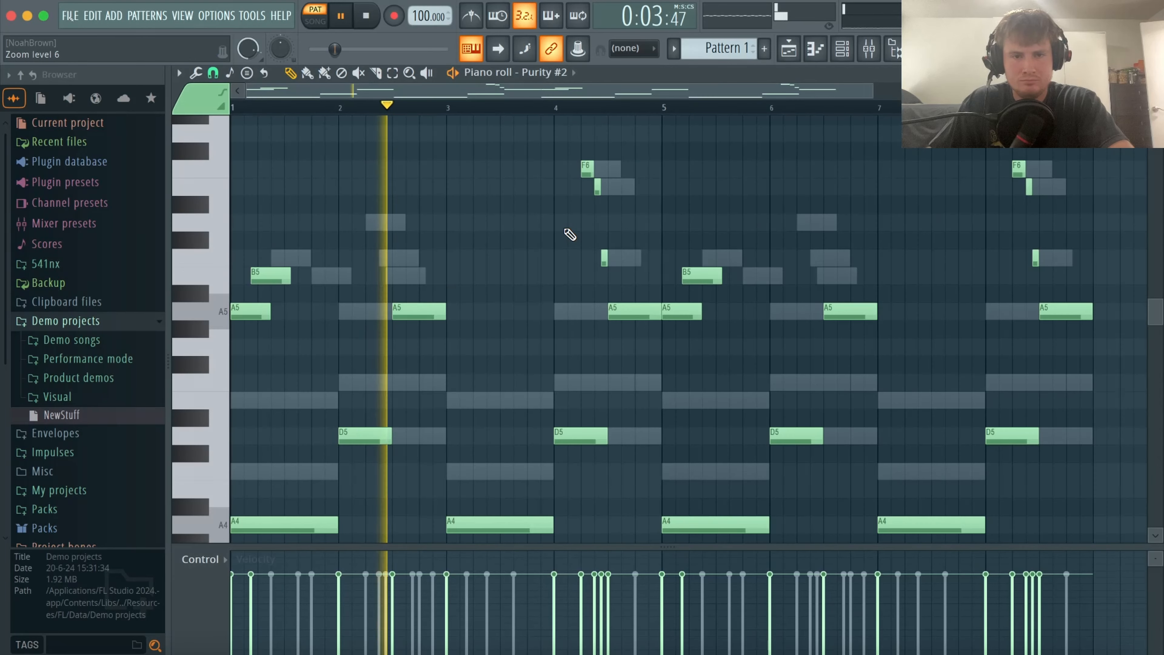
scroll(568, 236, down, 1)
drag(1136, 520, 259, 279)
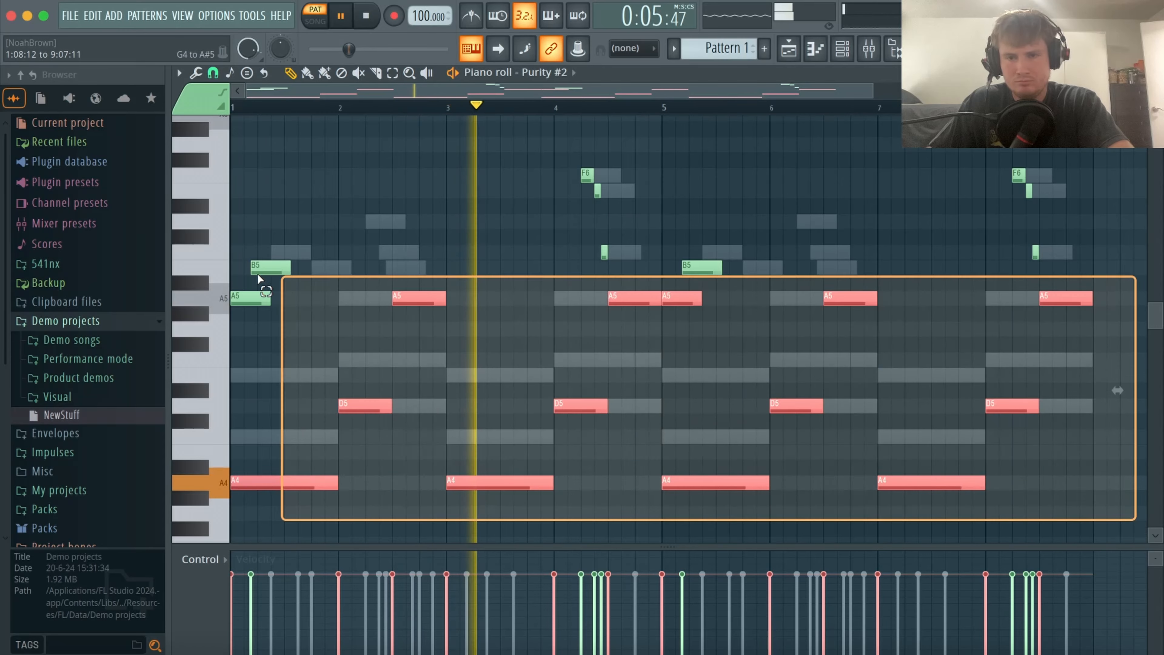
key(ctrl+a)
key(ctrl+Down)
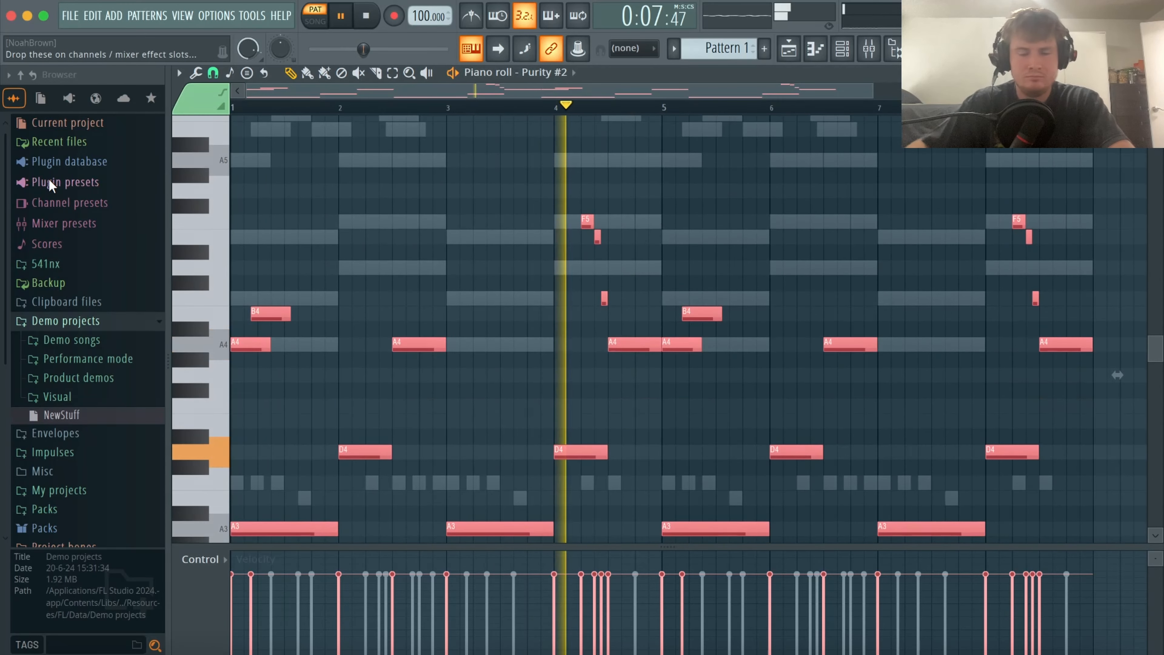
key(ctrl+d)
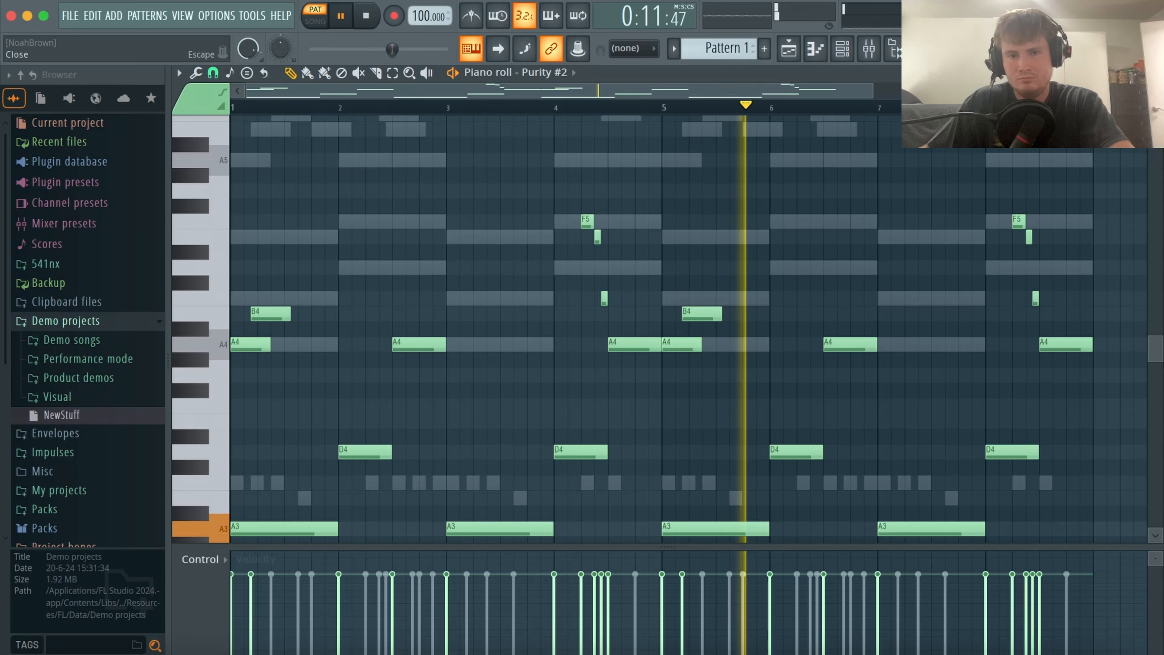
key(Escape)
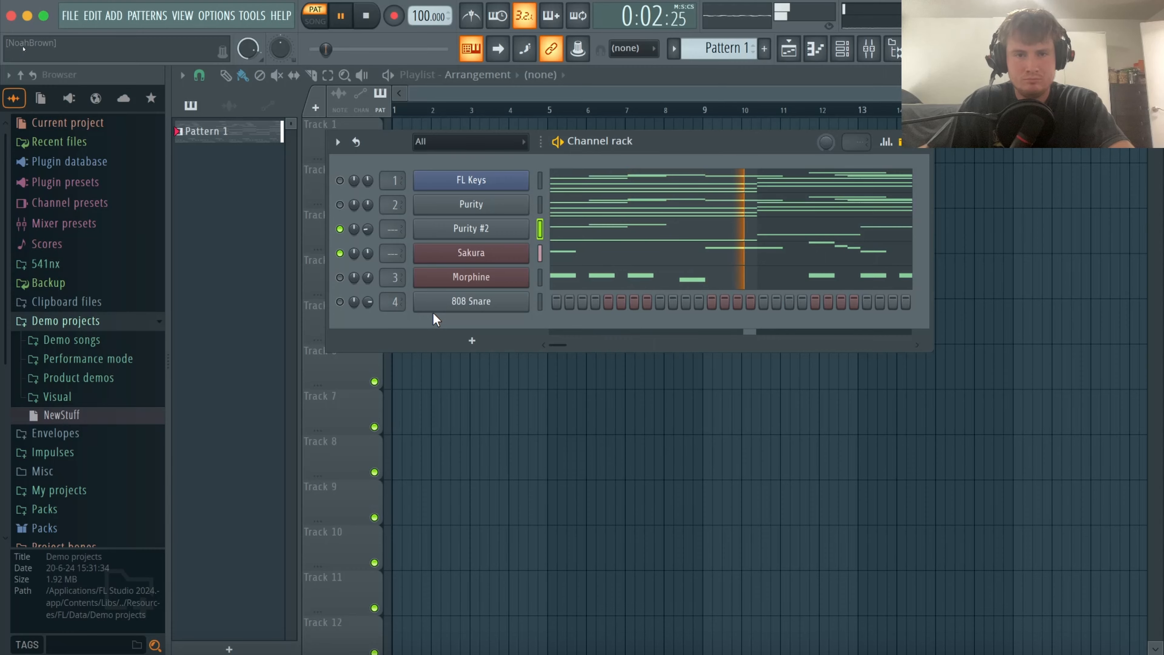
Check Sakura alongside Purity #2, and unmute Purity, Morphine and 808 Snare to hear the full pattern.
click(438, 253)
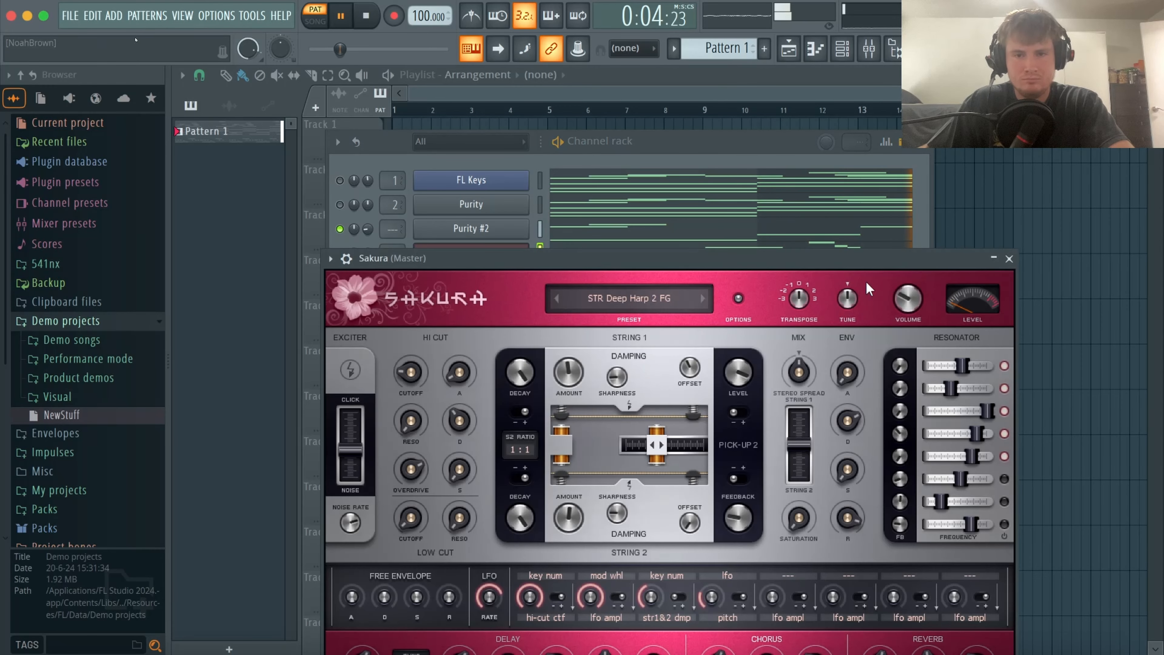
click(1009, 259)
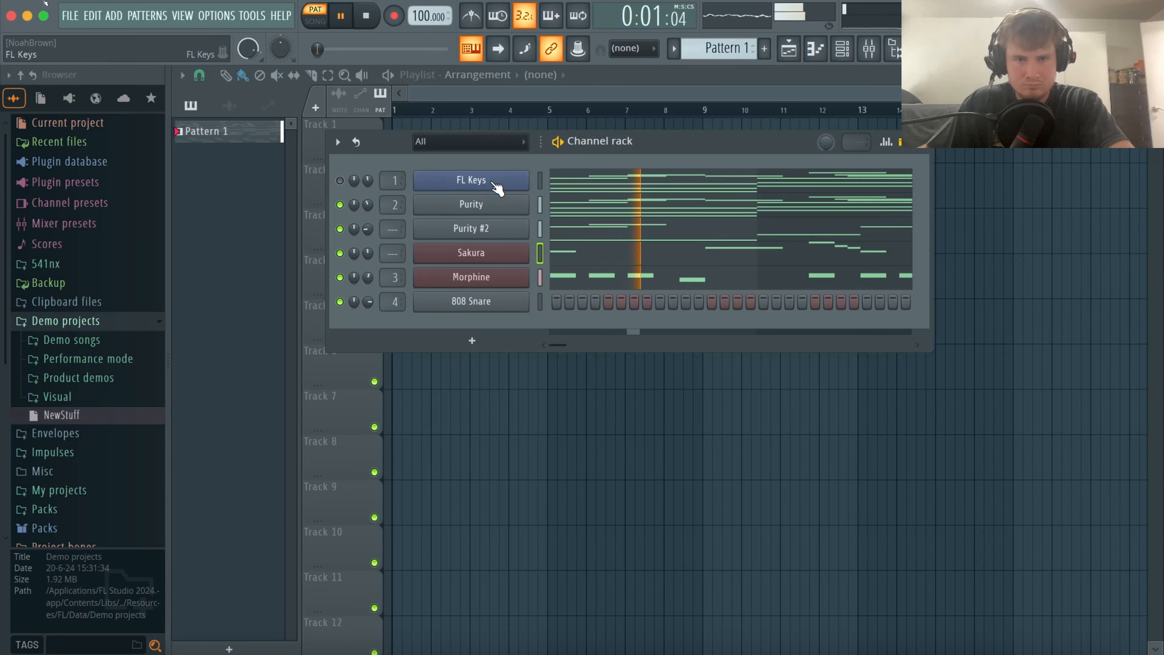
key(space)
Replace FL Keys with Addictive Keys, close its window, and lower the channel's volume during playback.
right_click(527, 176)
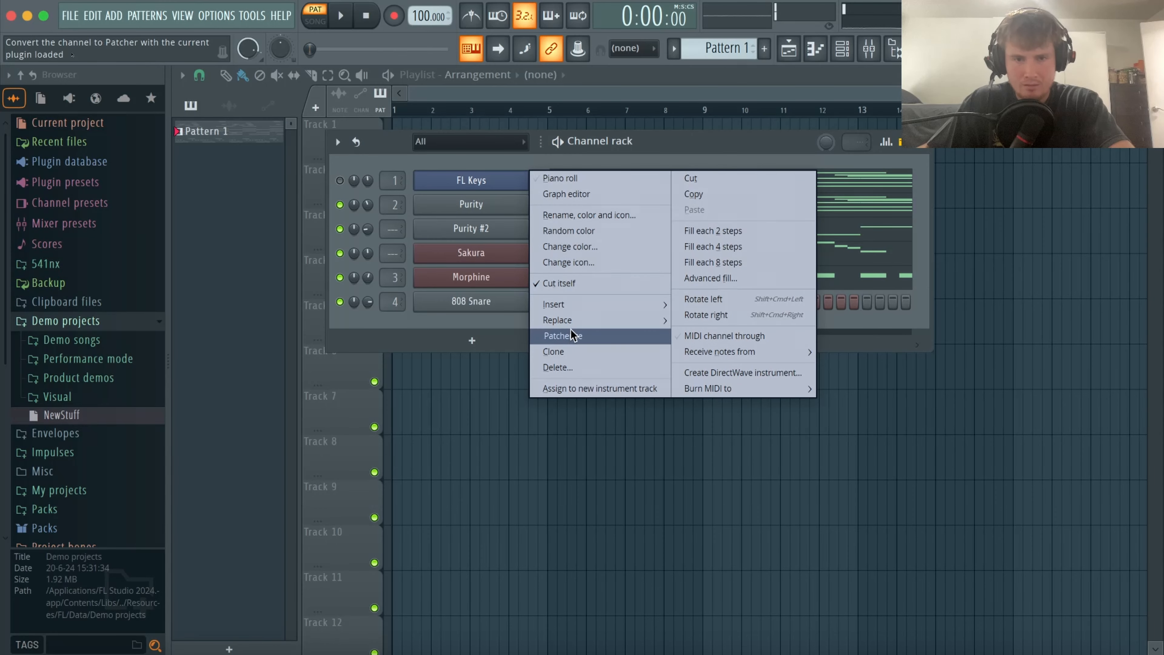
mouse_move(573, 320)
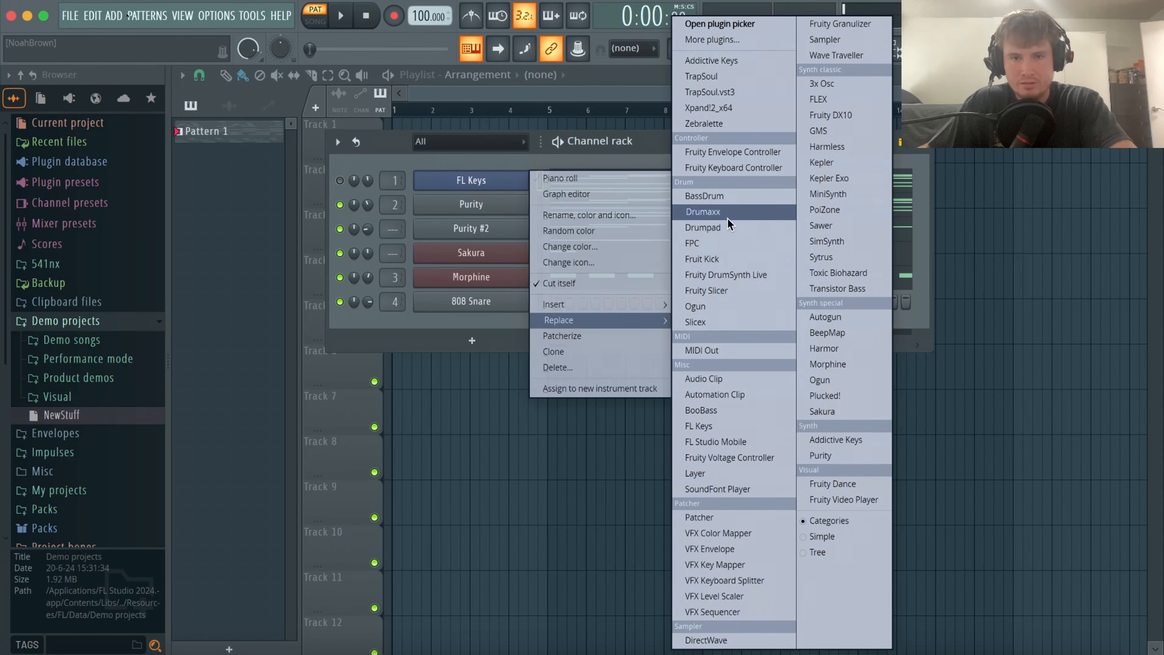
click(711, 60)
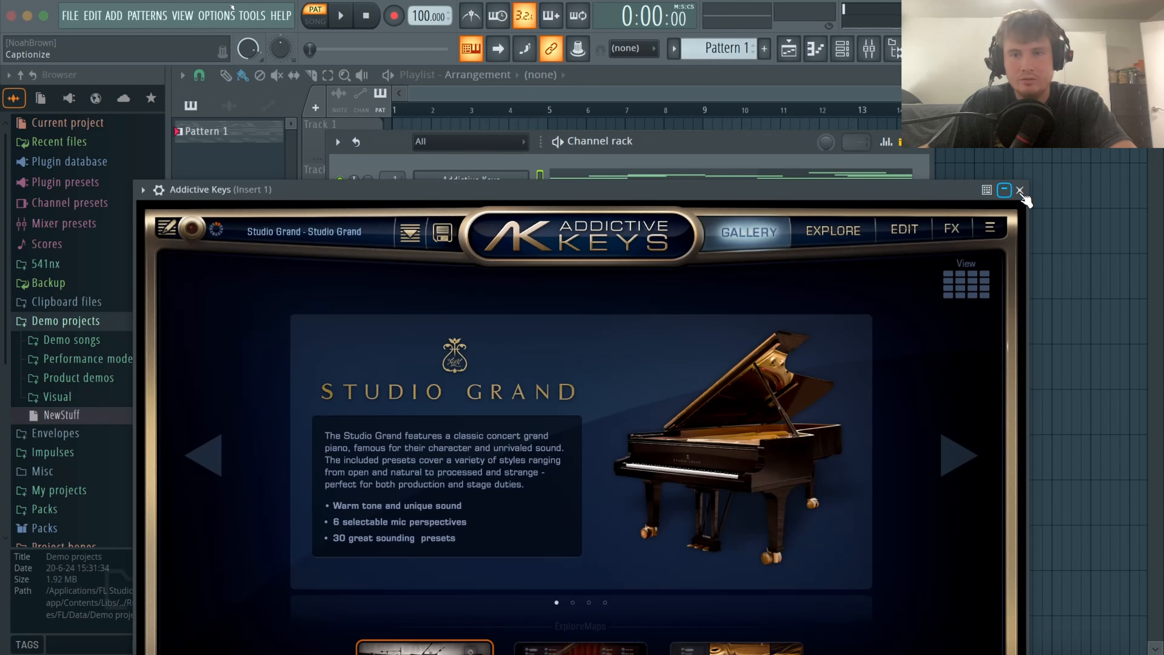
click(1019, 190)
key(space)
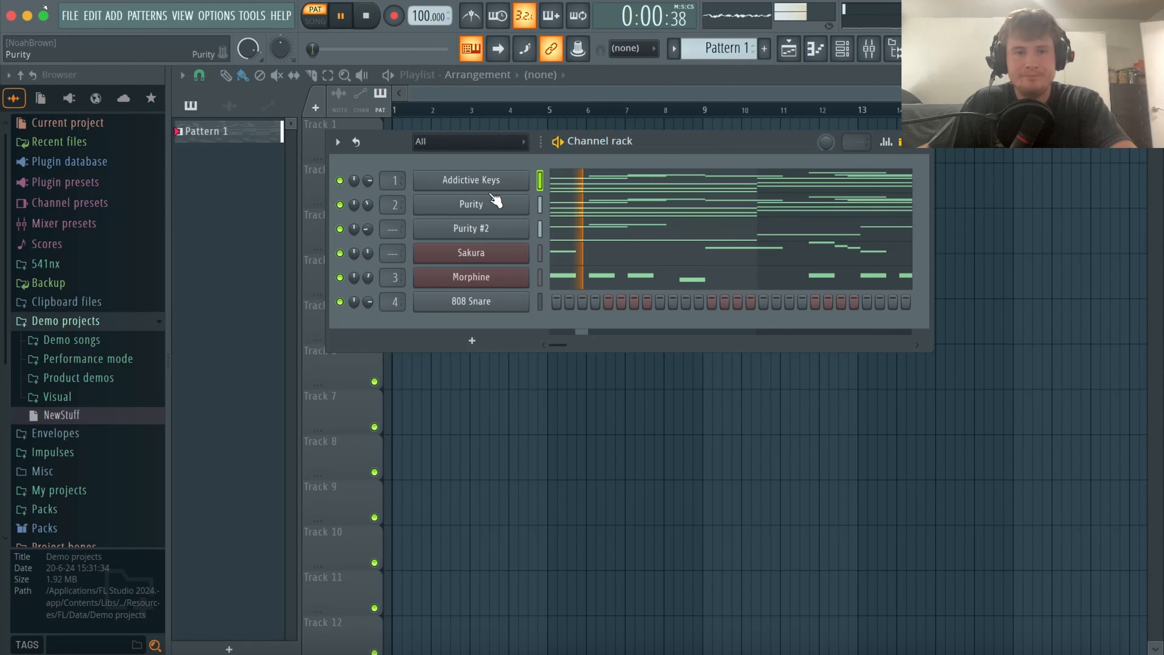
drag(367, 180, 367, 198)
Collapse the Demo projects folder and colour the five instrument channels from Addictive Keys to Morphine green.
click(97, 322)
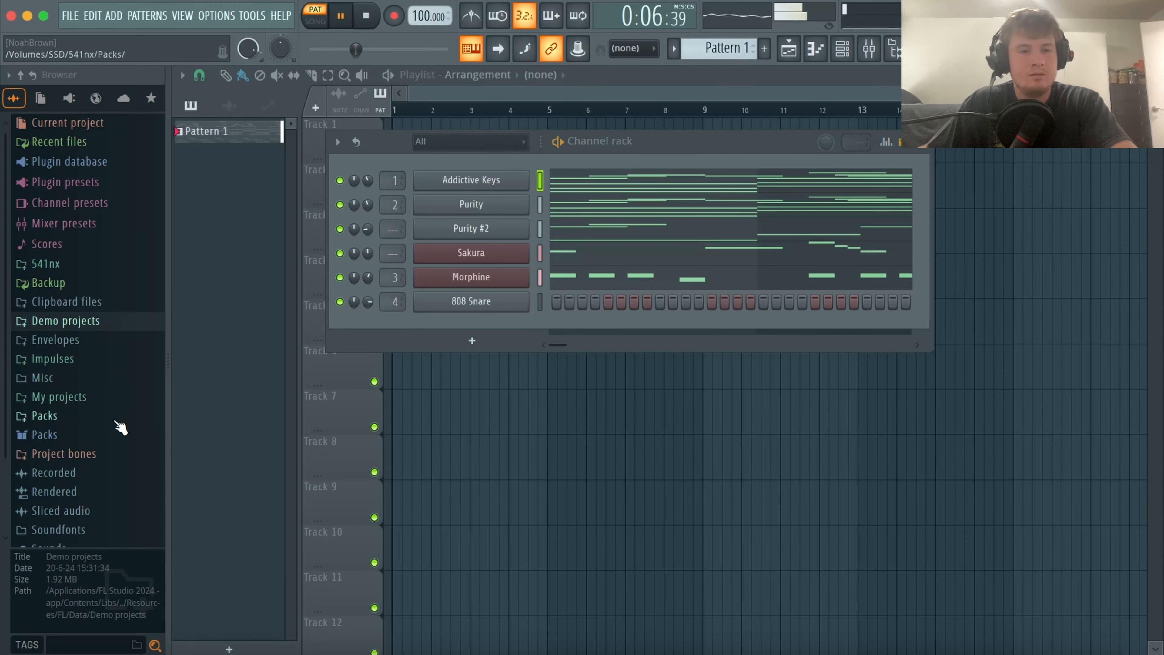
scroll(87, 435, down, 3)
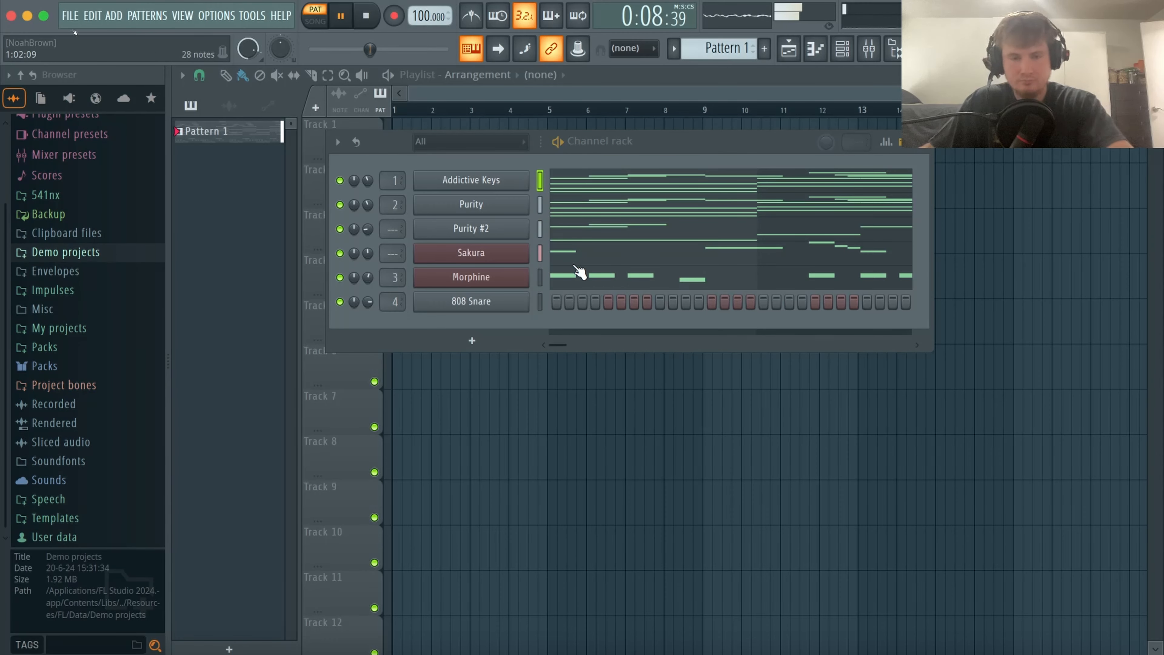
drag(539, 181, 540, 297)
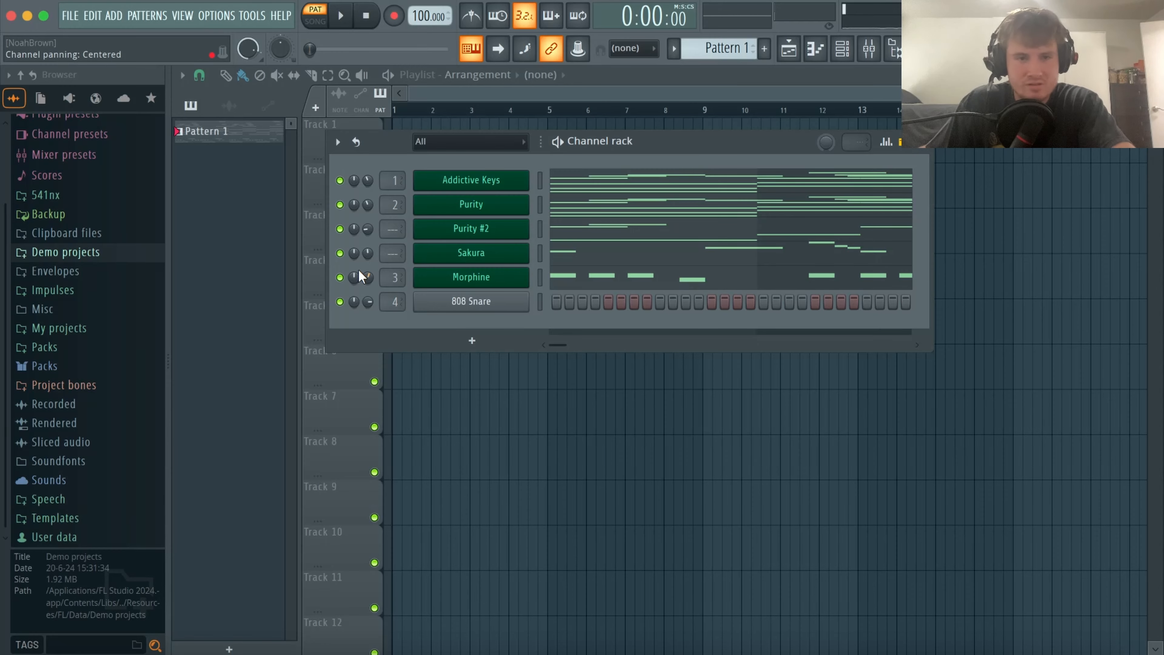
Route Addictive Keys, Purity, Purity #2, Sakura and Morphine to their own mixer tracks, starting at insert 1.
drag(546, 181, 540, 277)
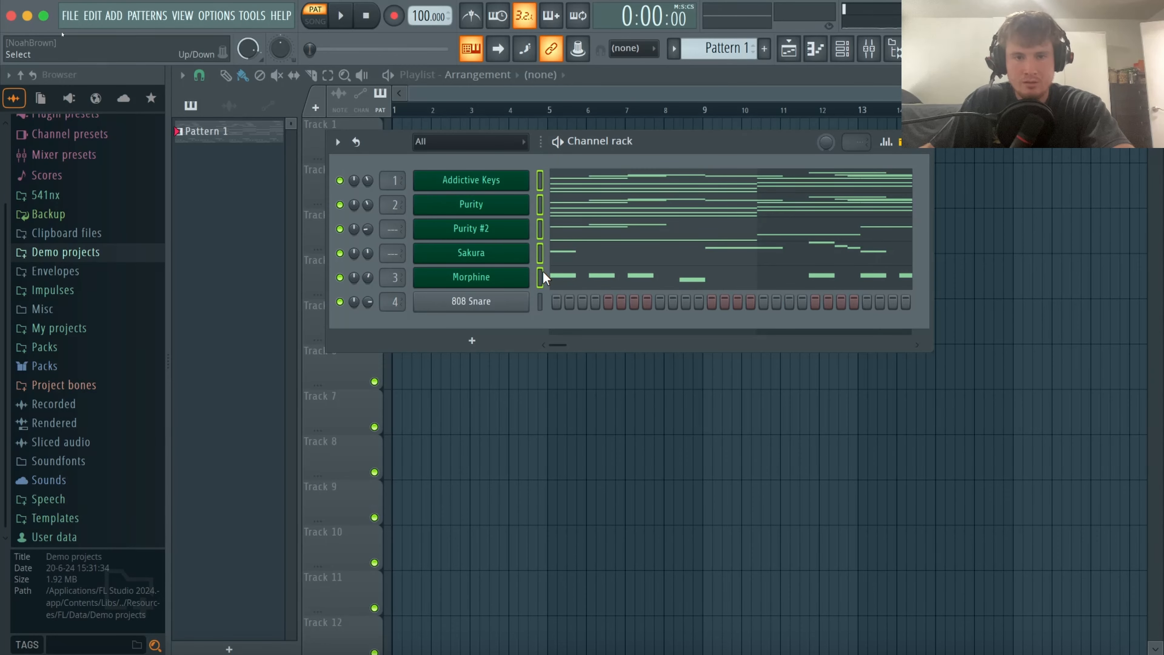
click(868, 48)
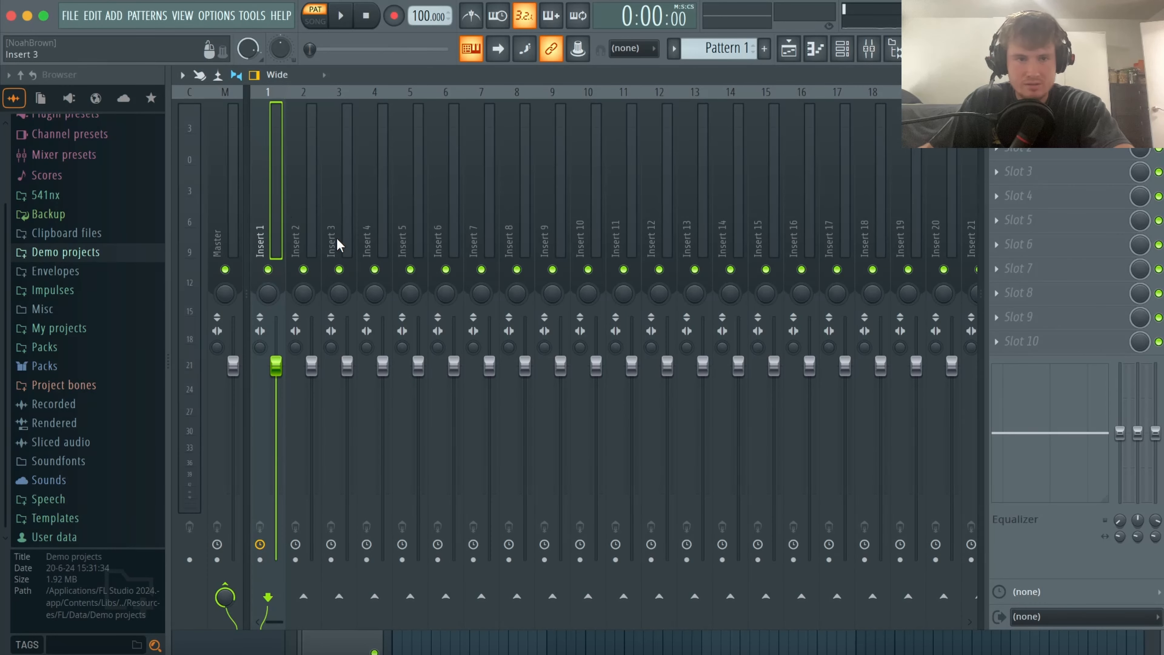
drag(278, 198, 499, 205)
key(ctrl+l)
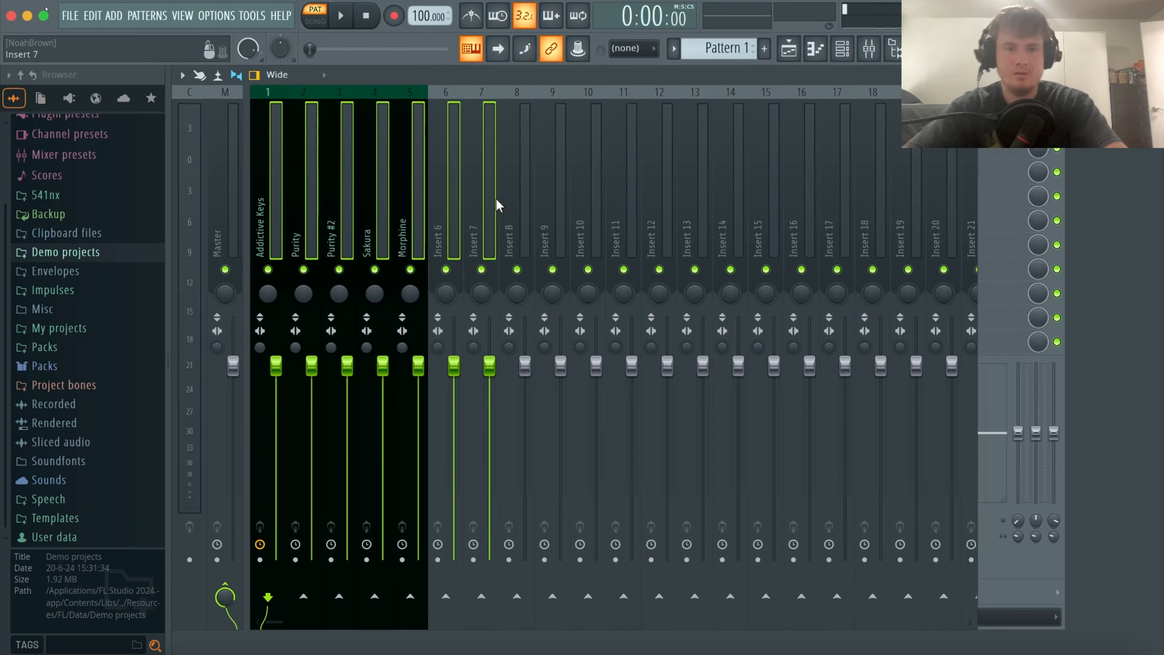
click(404, 196)
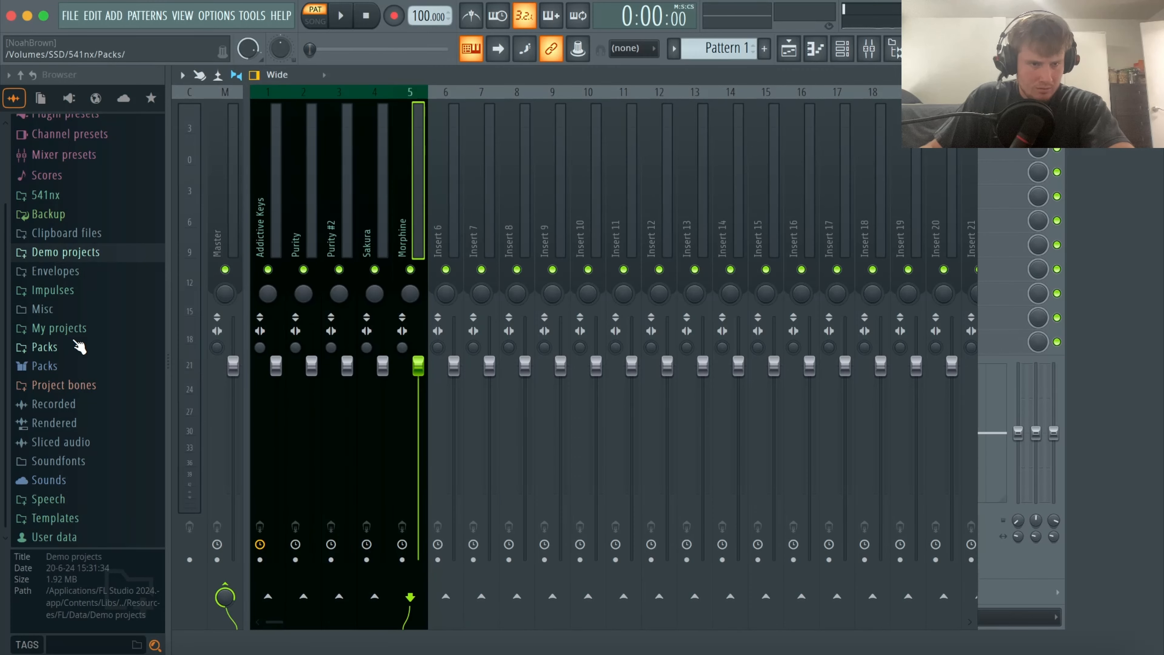
Look at the sample folders in Packs and check the mixer track assignments in the channel rack.
click(80, 347)
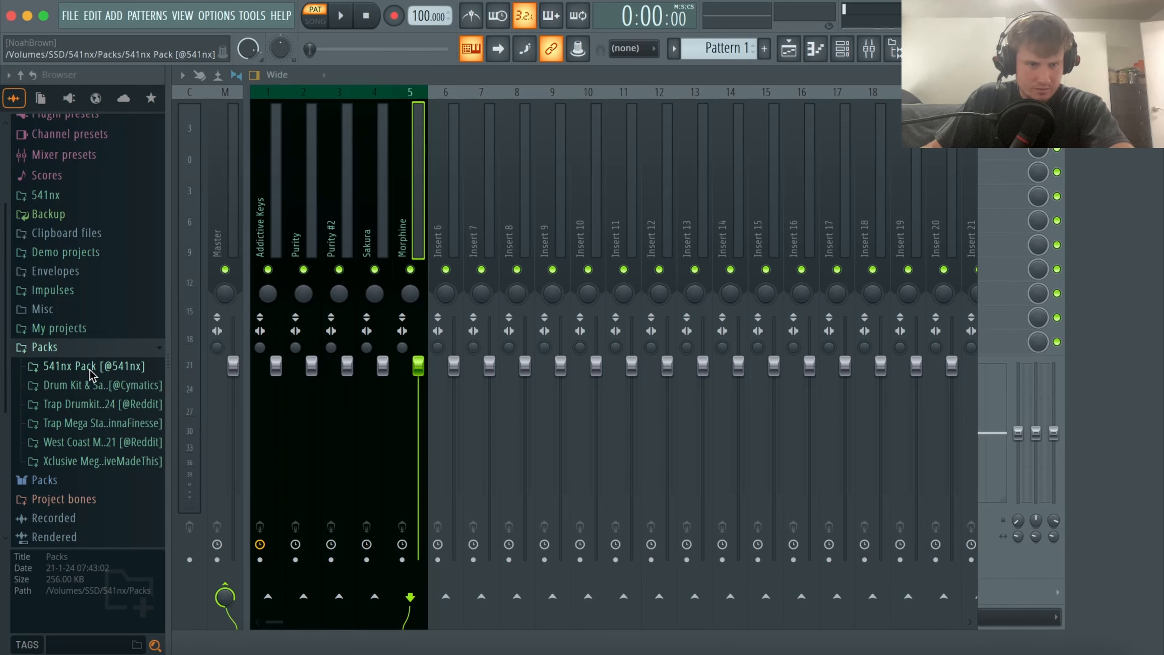
click(93, 351)
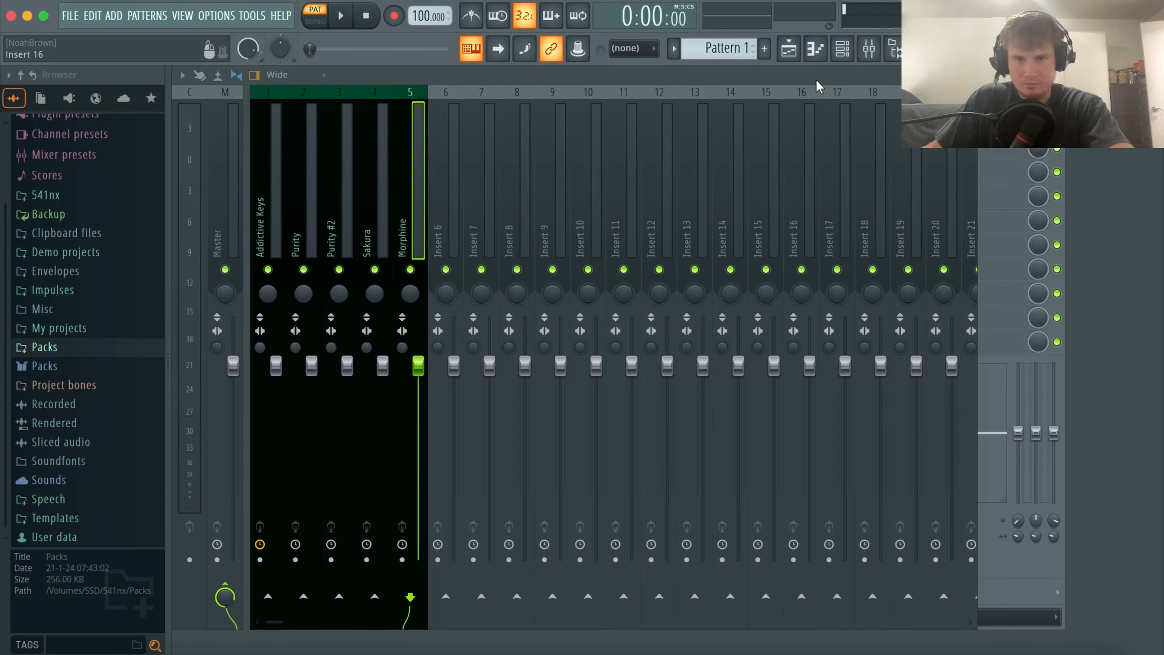
click(853, 51)
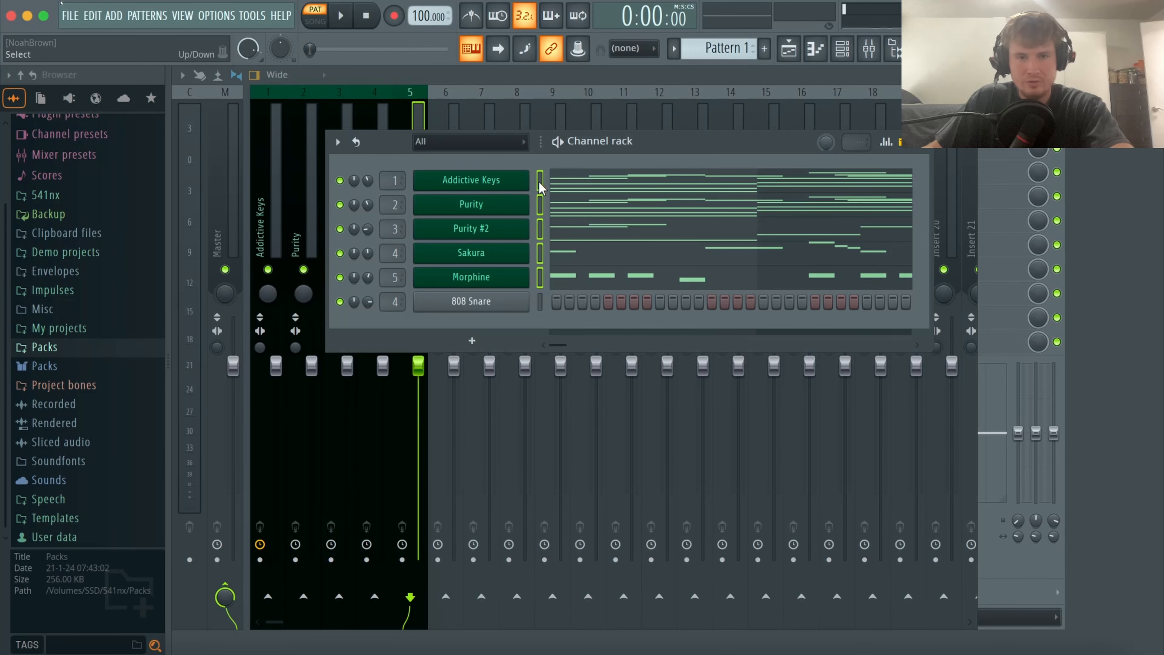
click(921, 150)
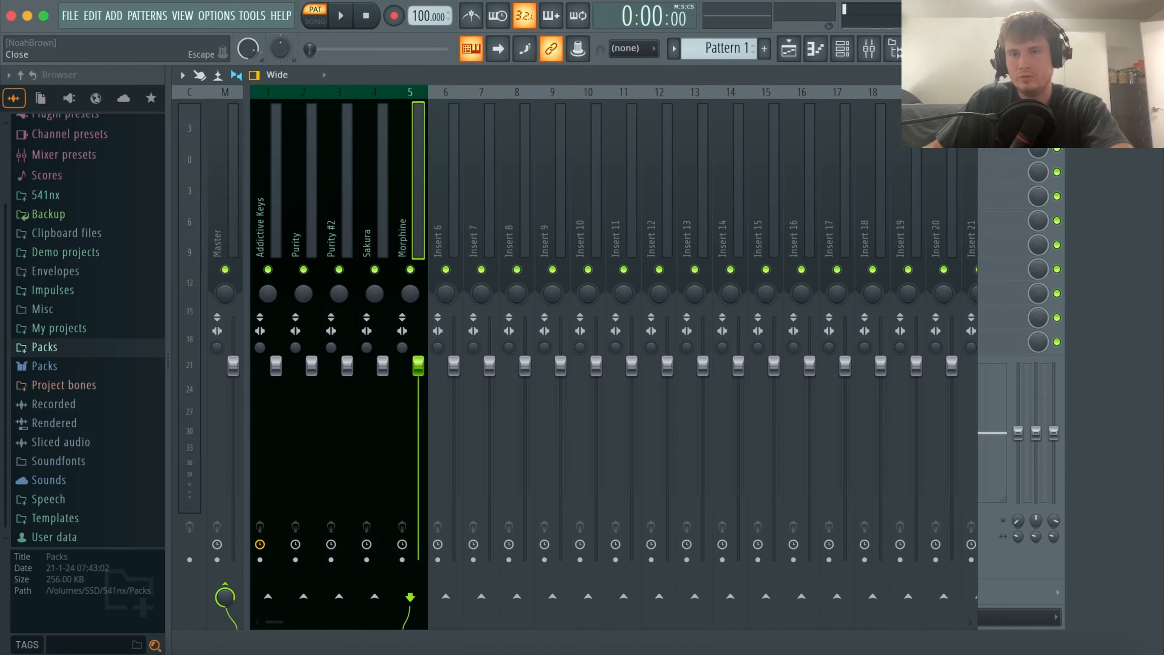
Close the mixer and replace the 808 Snare sample with (xclusive) - Simple Crash from the Xclusive Mega Stash 2021 Crashes folder.
mouse_move(168, 185)
mouse_down()
mouse_move(182, 184)
mouse_move(165, 184)
mouse_up()
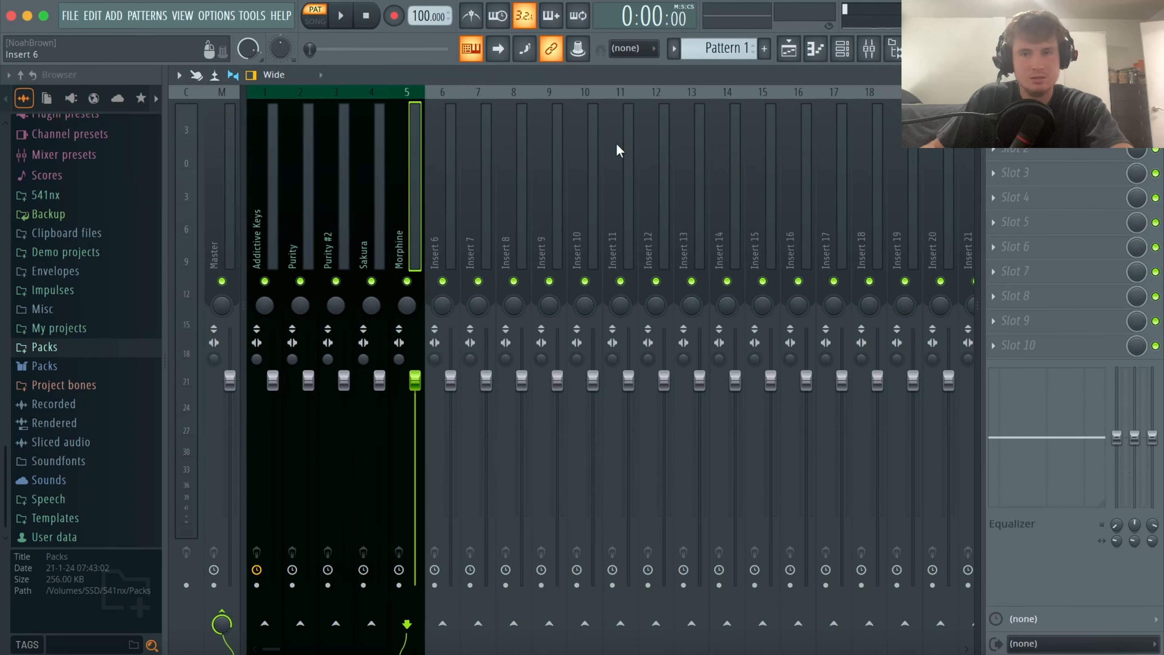
click(1154, 75)
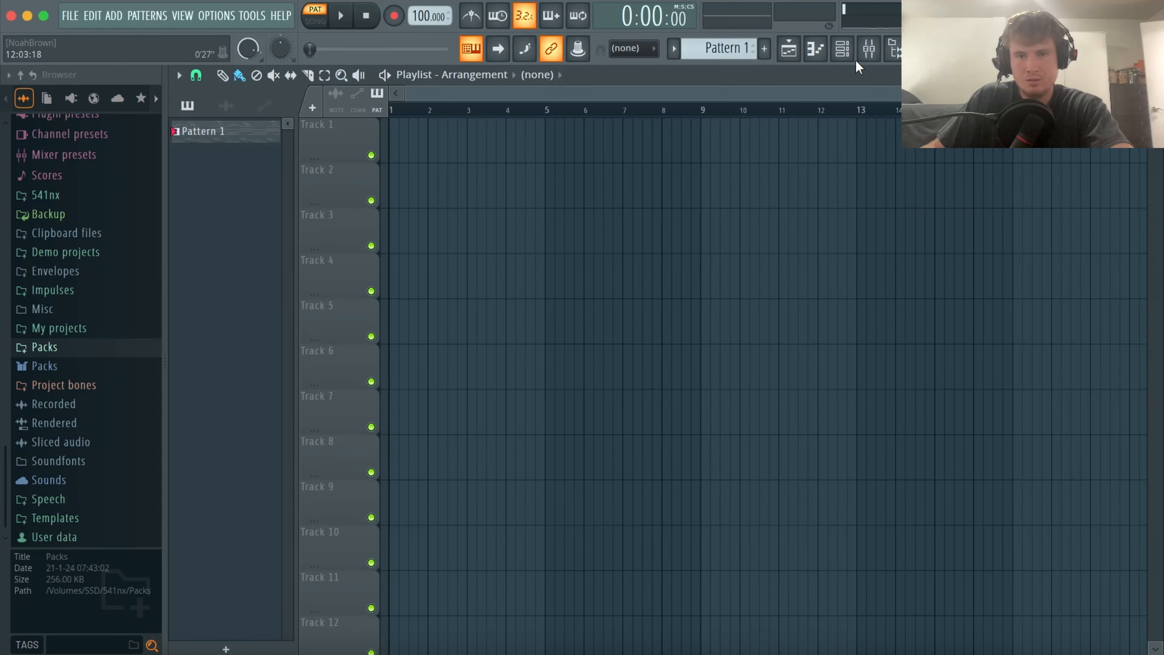
click(841, 48)
click(62, 347)
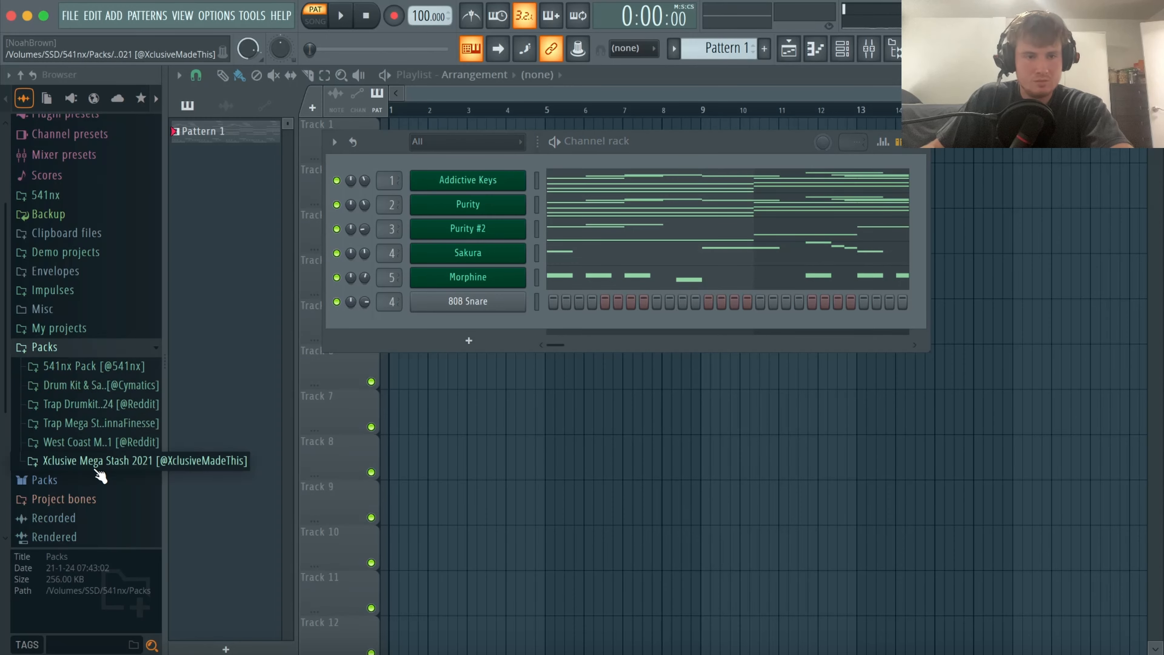
click(91, 463)
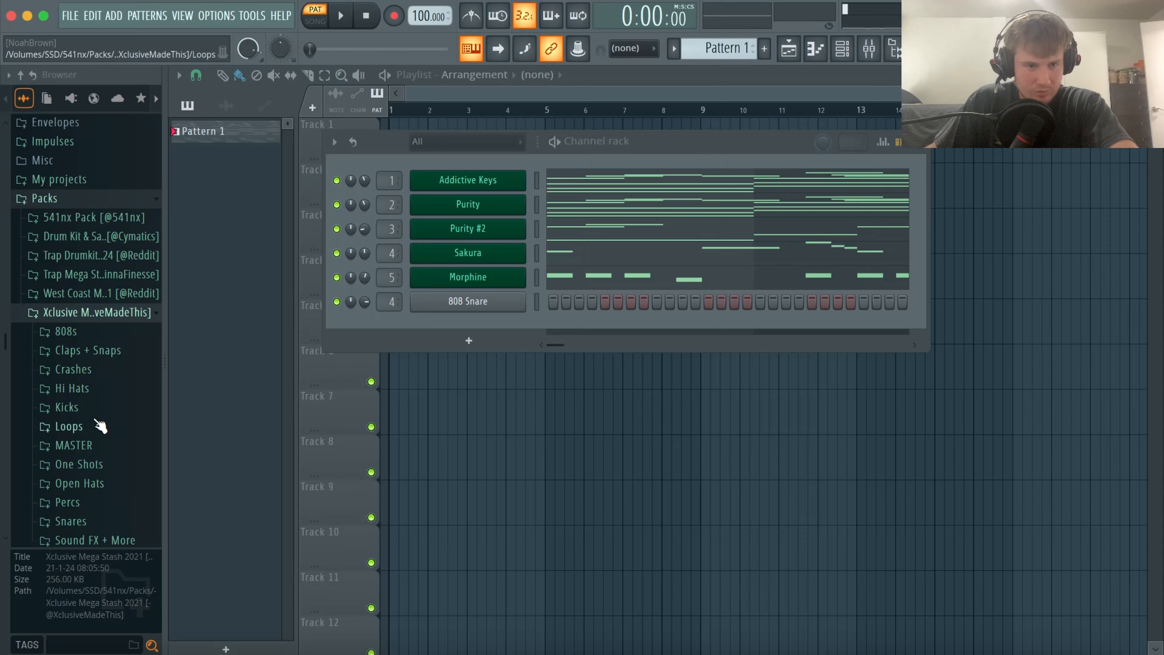
click(89, 369)
drag(127, 535, 462, 302)
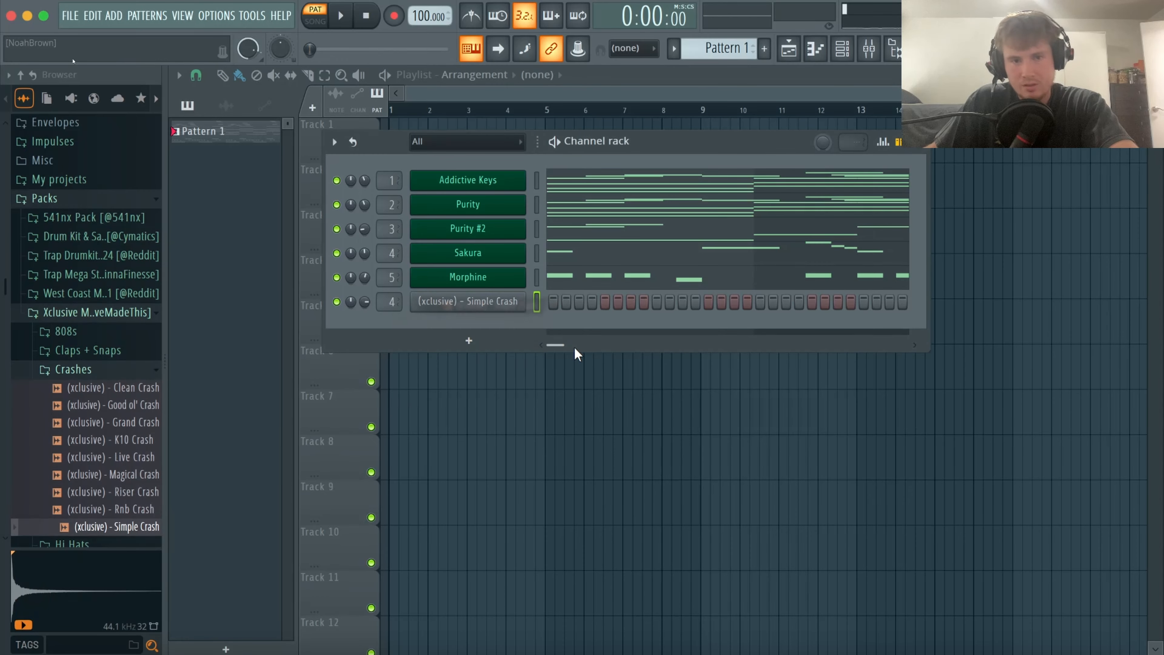
Place a Simple Crash hit on the first step of the pattern and start playback.
right_click(499, 308)
click(473, 299)
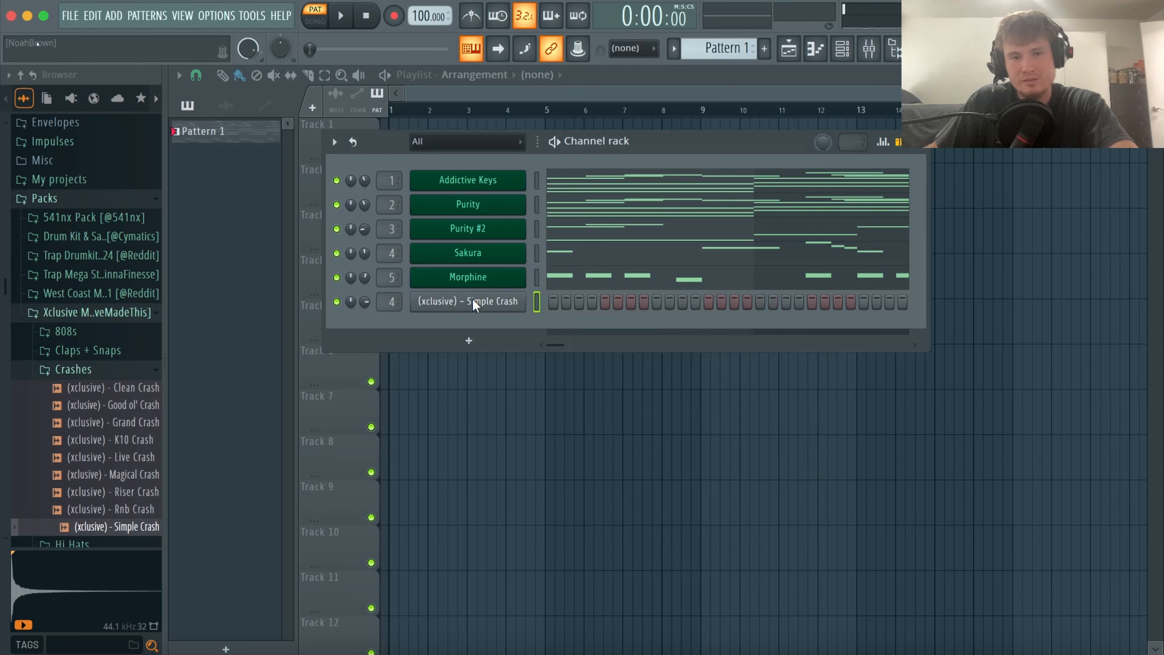
click(554, 301)
key(space)
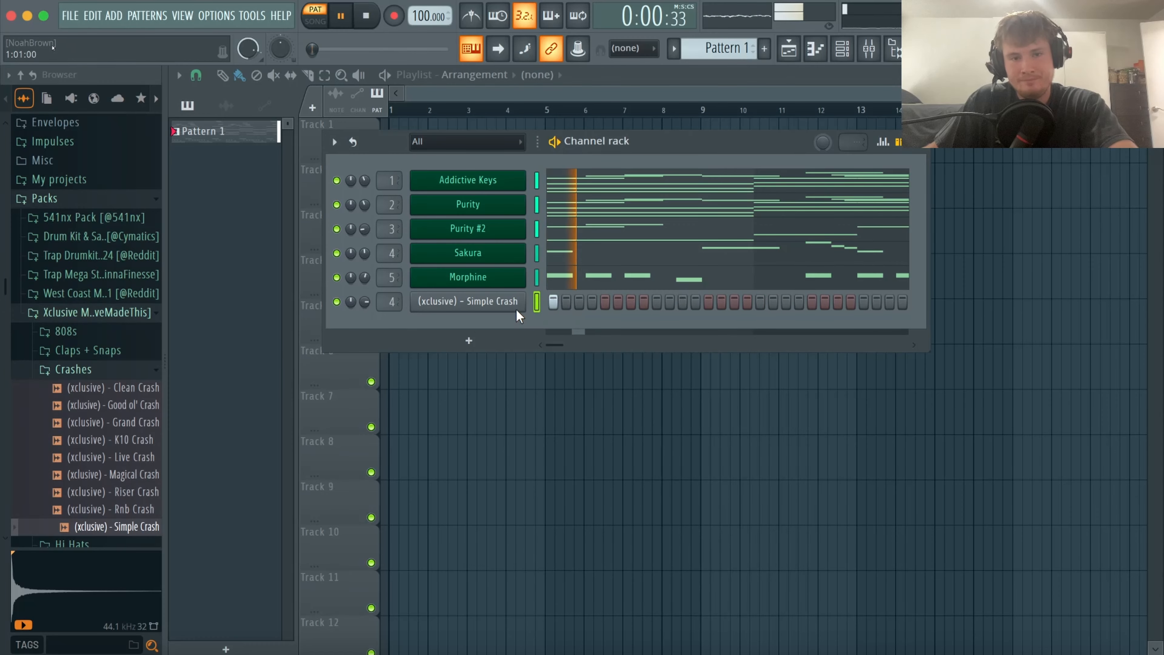
Send the Simple Crash hit to the piano roll and lengthen its C5 note to 3:12:00.
right_click(515, 309)
click(502, 297)
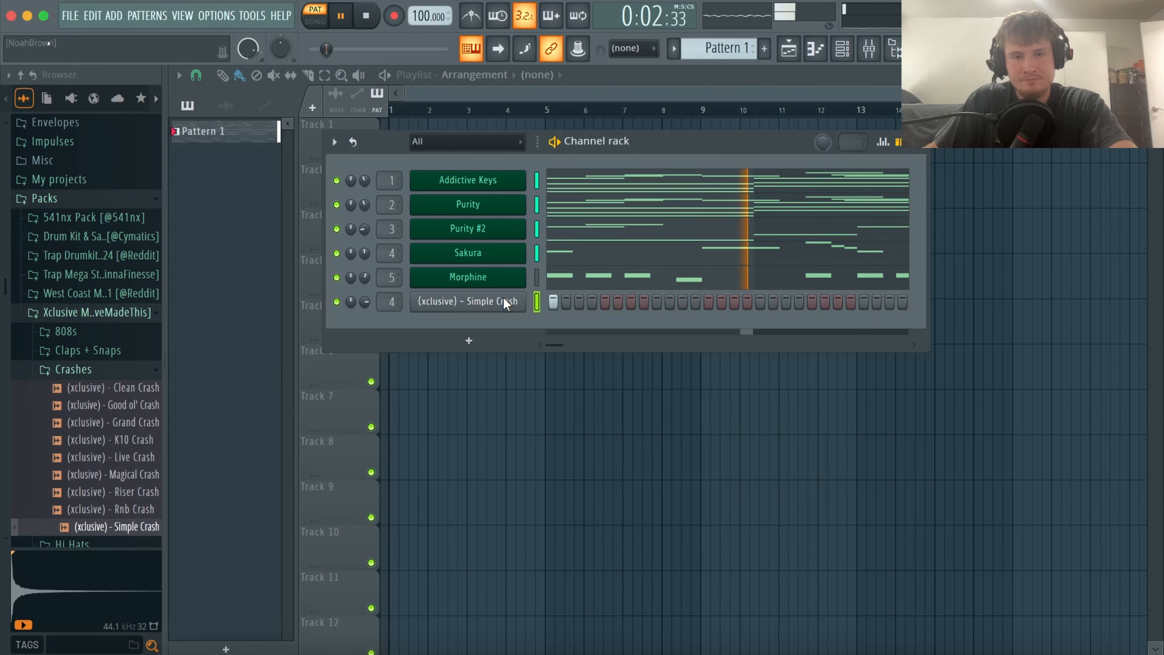
right_click(503, 296)
click(559, 305)
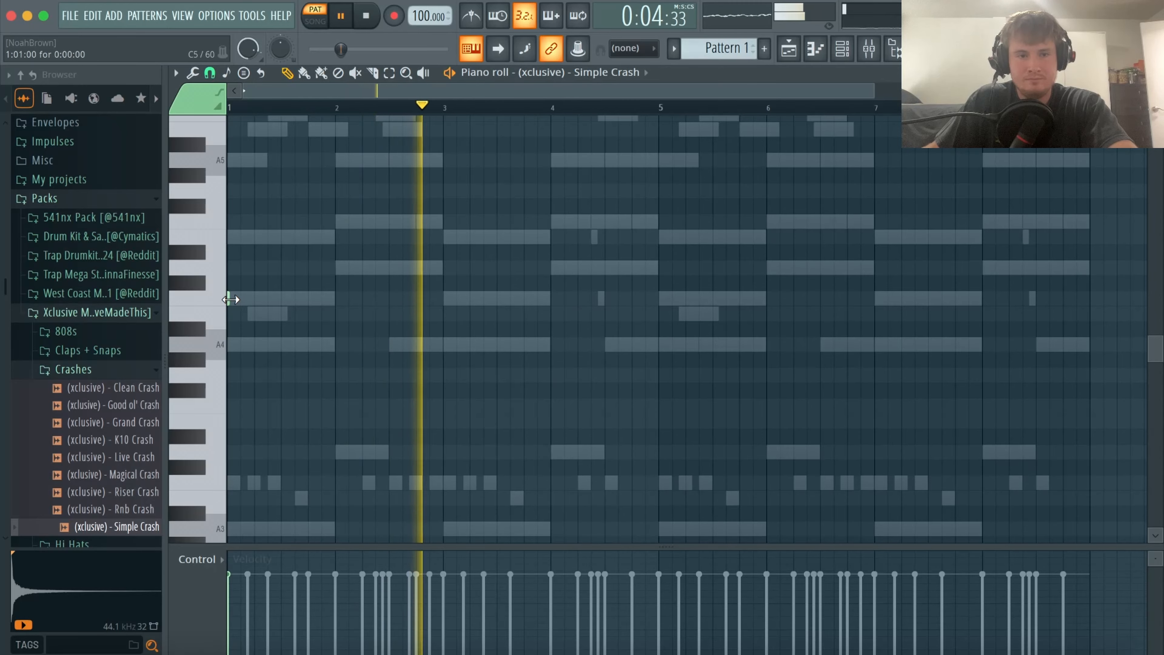
drag(230, 299, 634, 338)
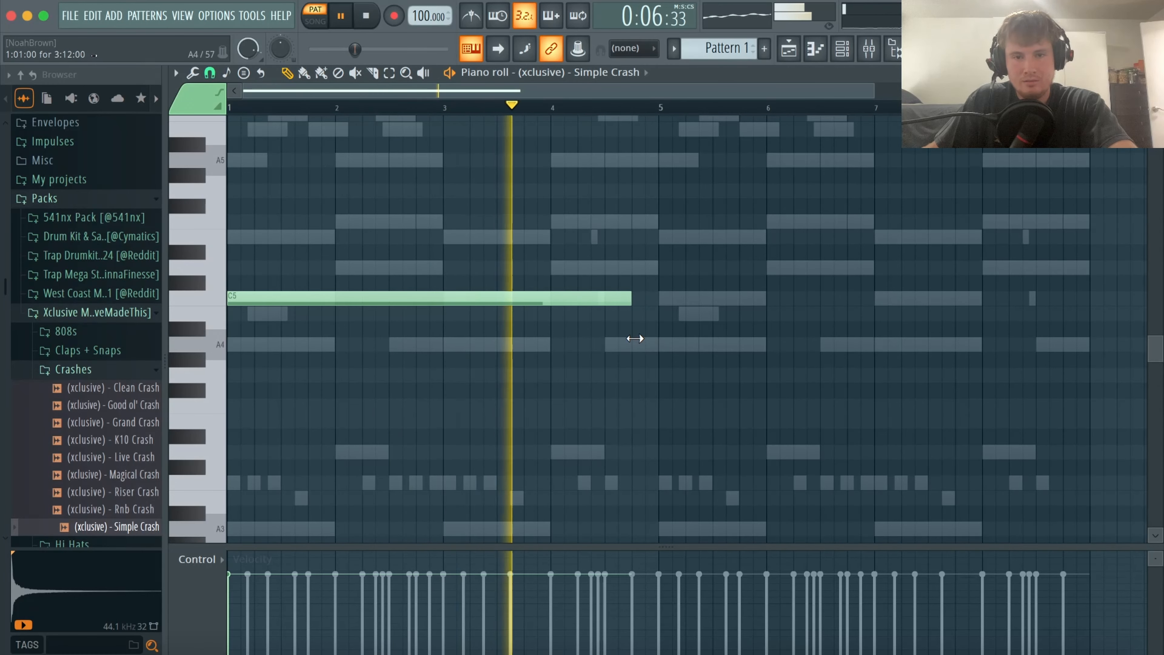
Duplicate the long C5 crash note directly after itself and shorten the copy to end at bar 5.
drag(709, 321, 531, 209)
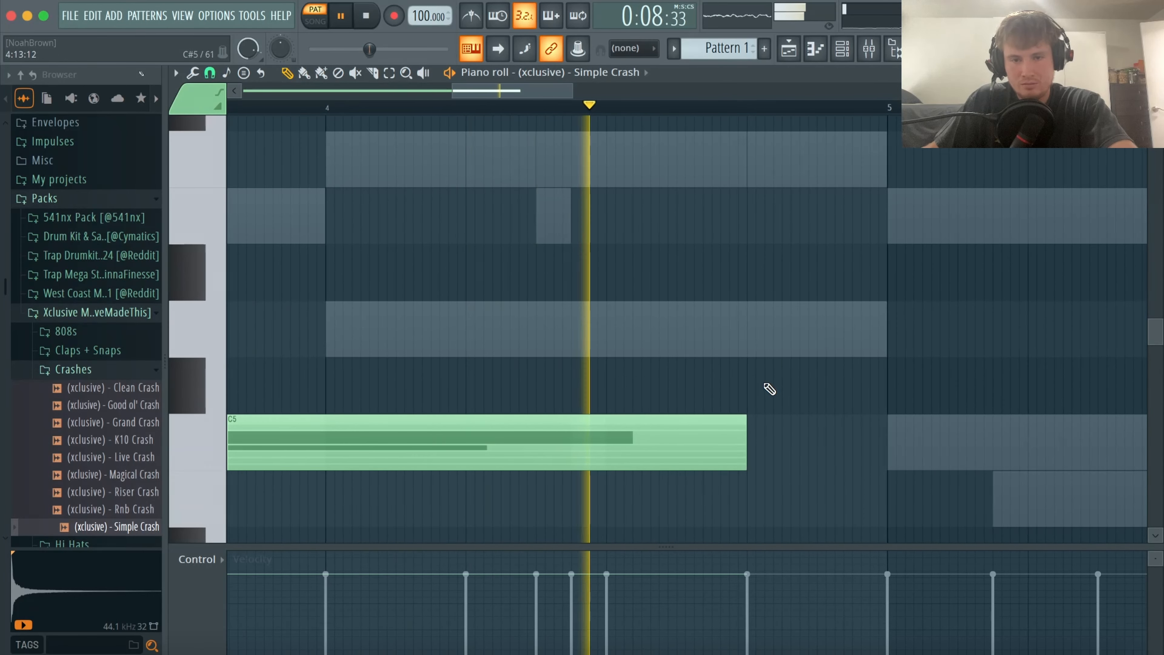
key(super+a)
key(super+b)
super+right_click(825, 391)
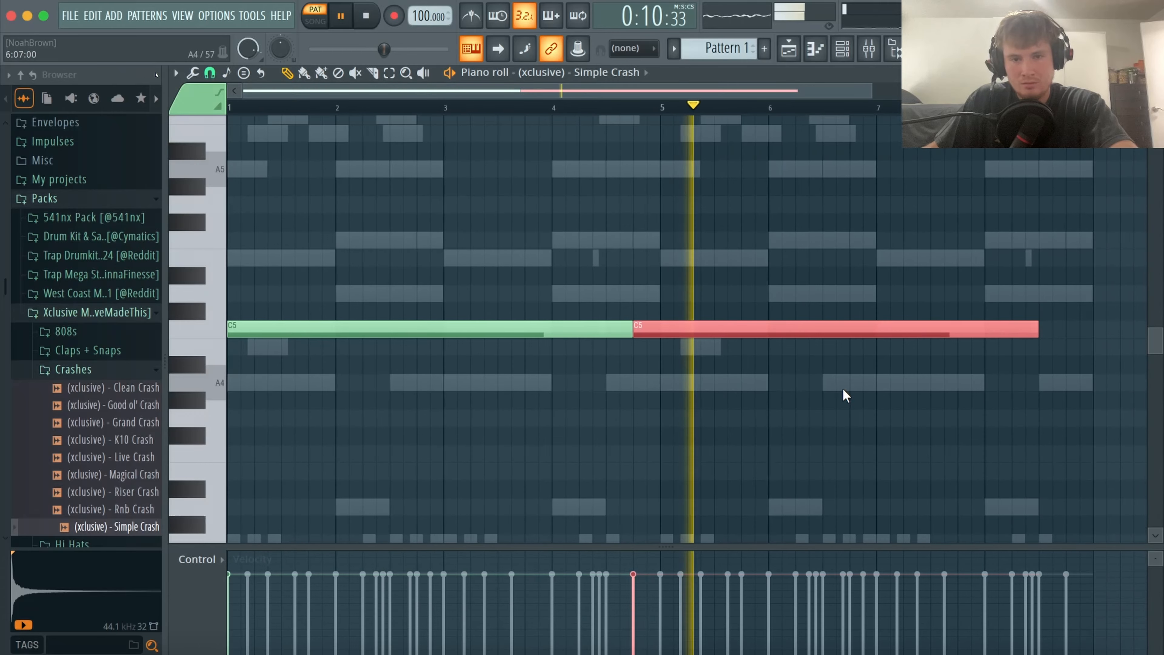
drag(1037, 329, 658, 355)
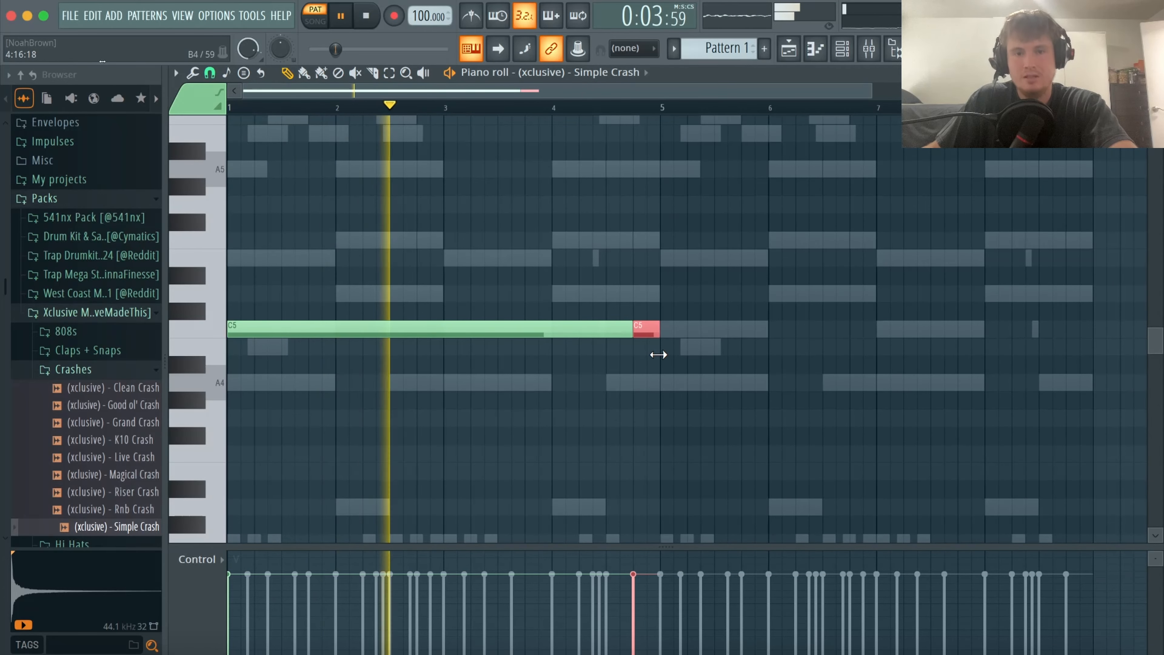
super+click(683, 363)
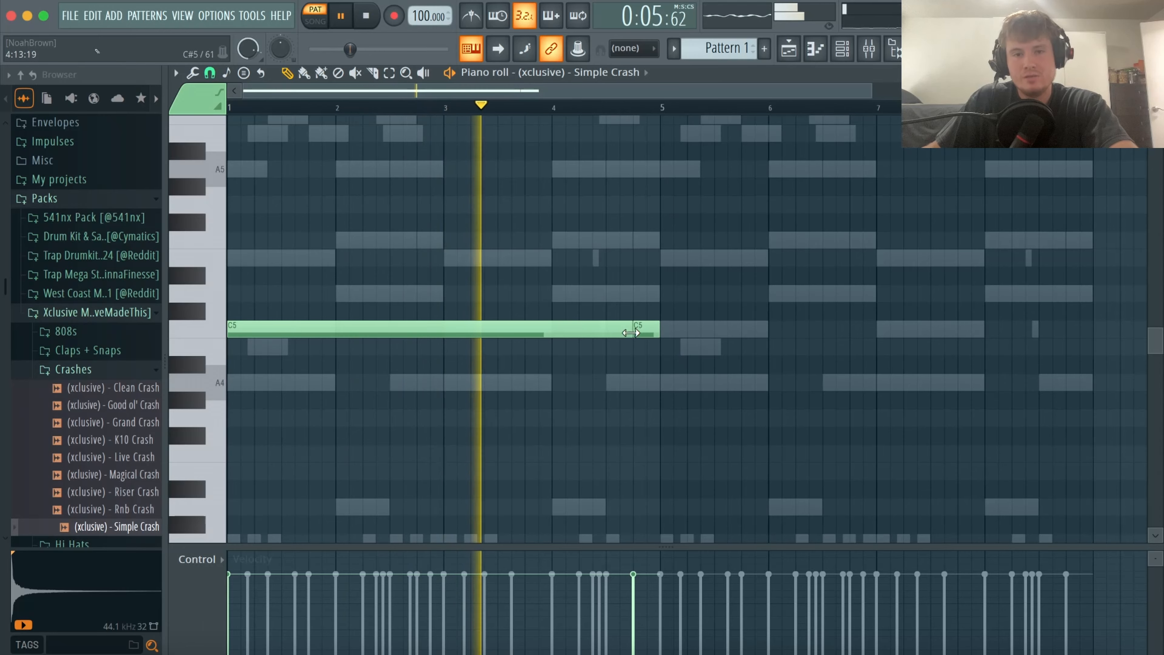
Duplicate both C5 crash notes into bars 5 to 8 and deselect the copies.
drag(693, 372, 618, 304)
key(ctrl+b)
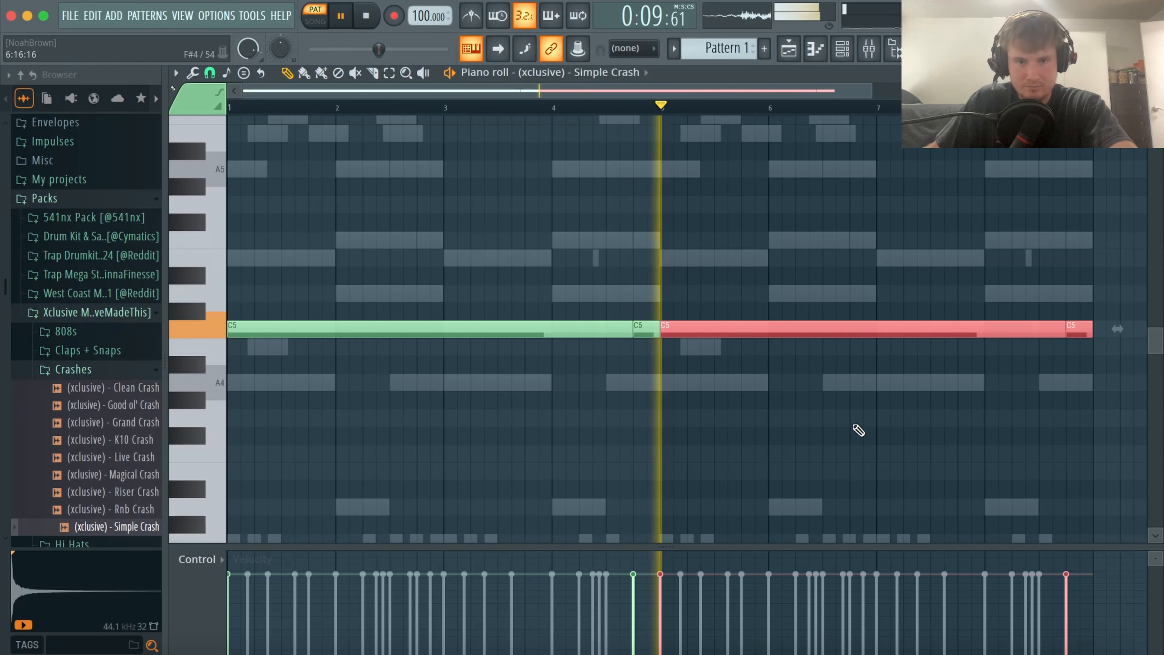
super+click(753, 370)
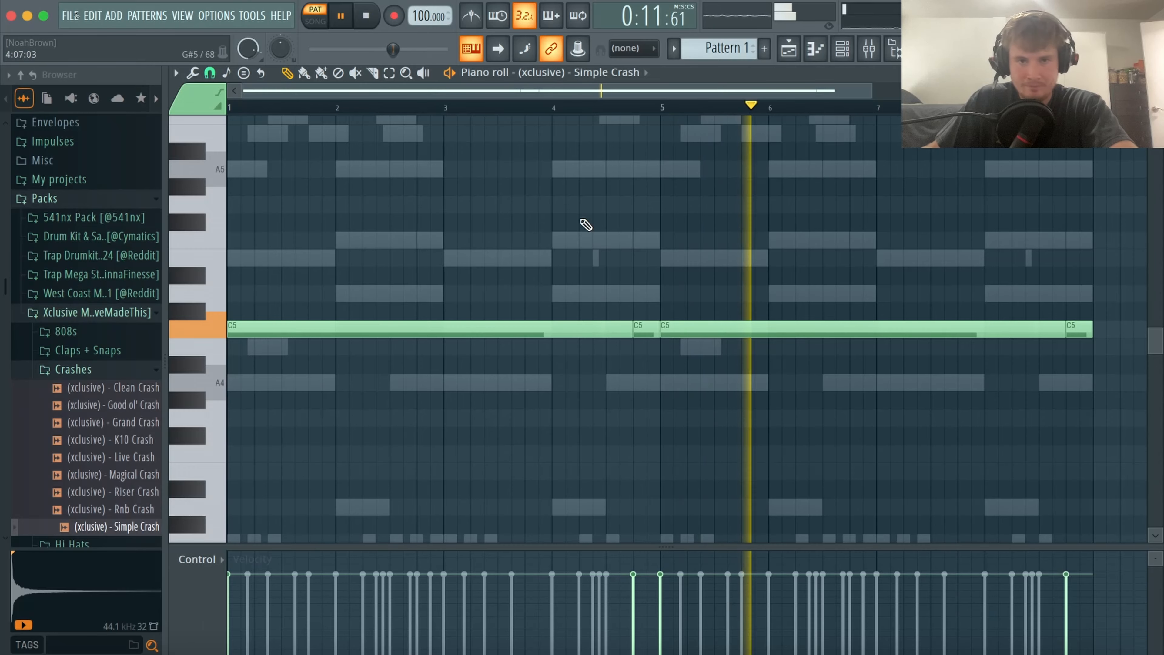
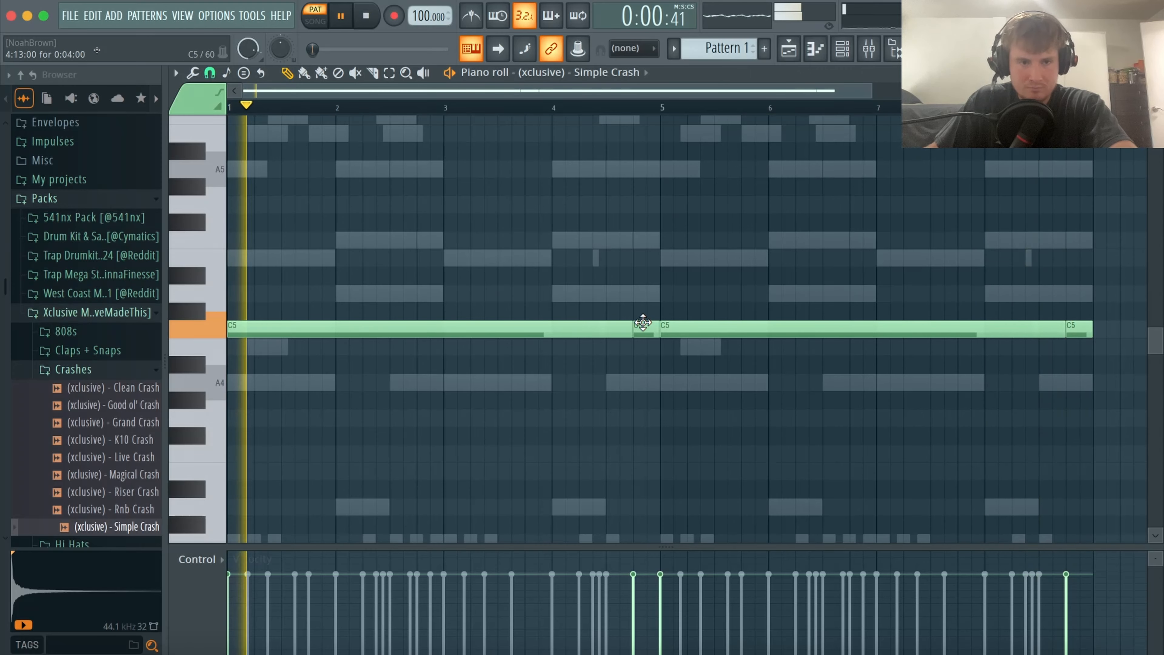
Delete the two middle crash notes, extend the first note up to the last one, and close the piano roll.
right_click(692, 326)
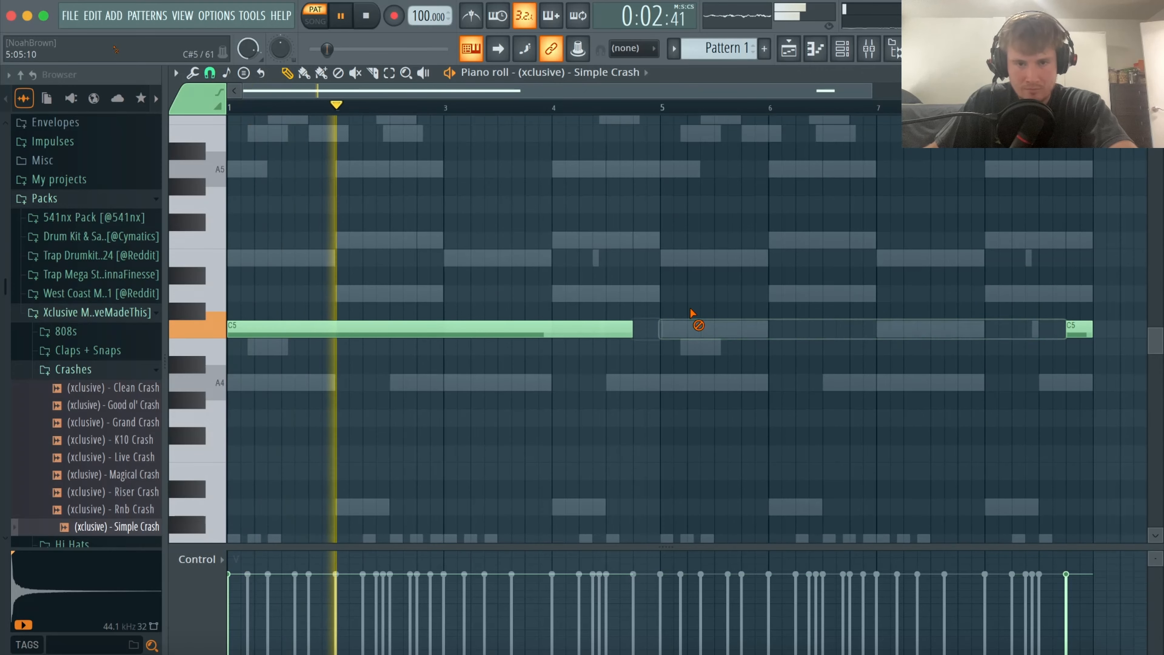
drag(639, 366, 615, 327)
key(super+l)
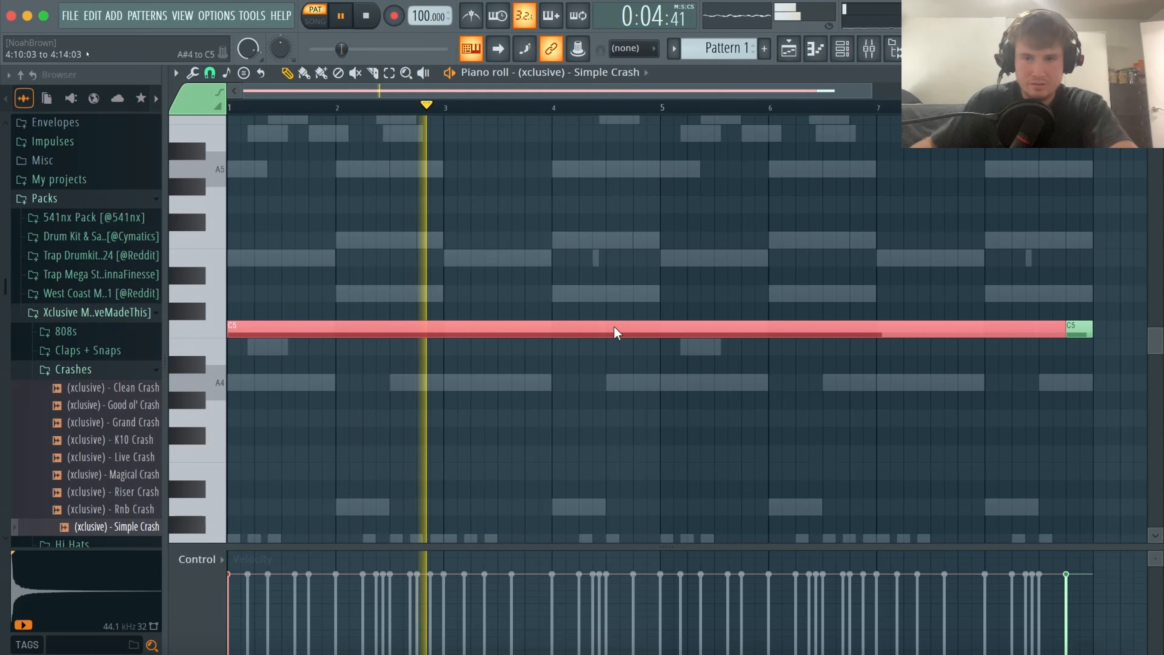
super+click(812, 296)
click(1152, 72)
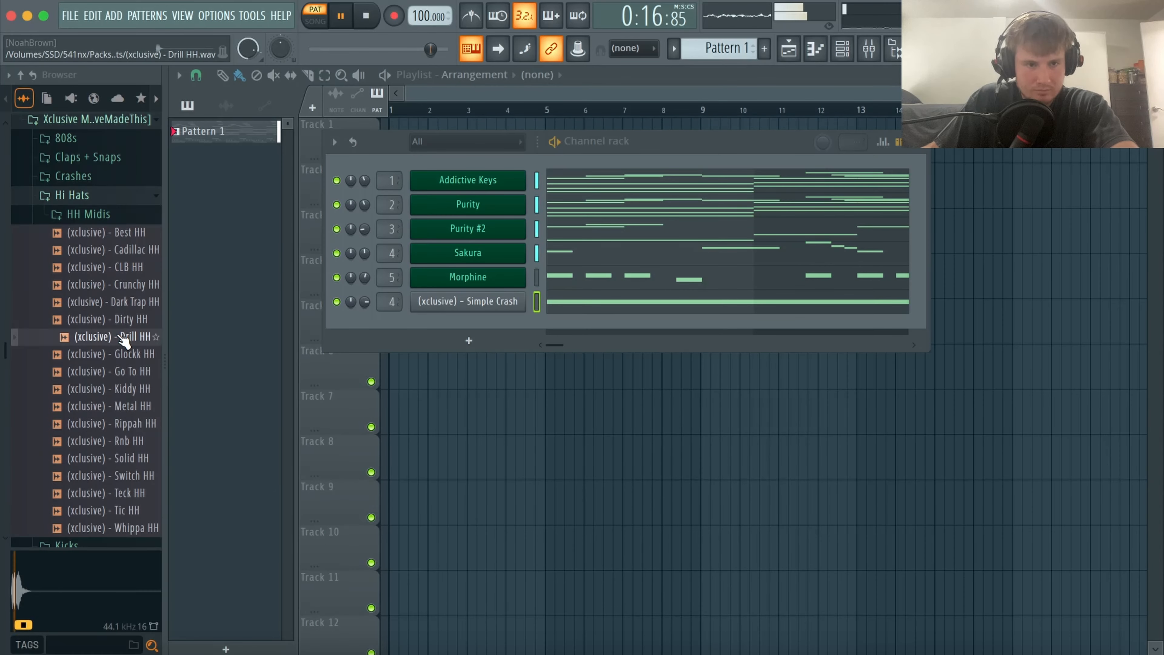
Audition the Drill HH and Rnb HH hi-hats, add (xclusive) - Rnb HH as a new channel, and restart playback.
click(126, 338)
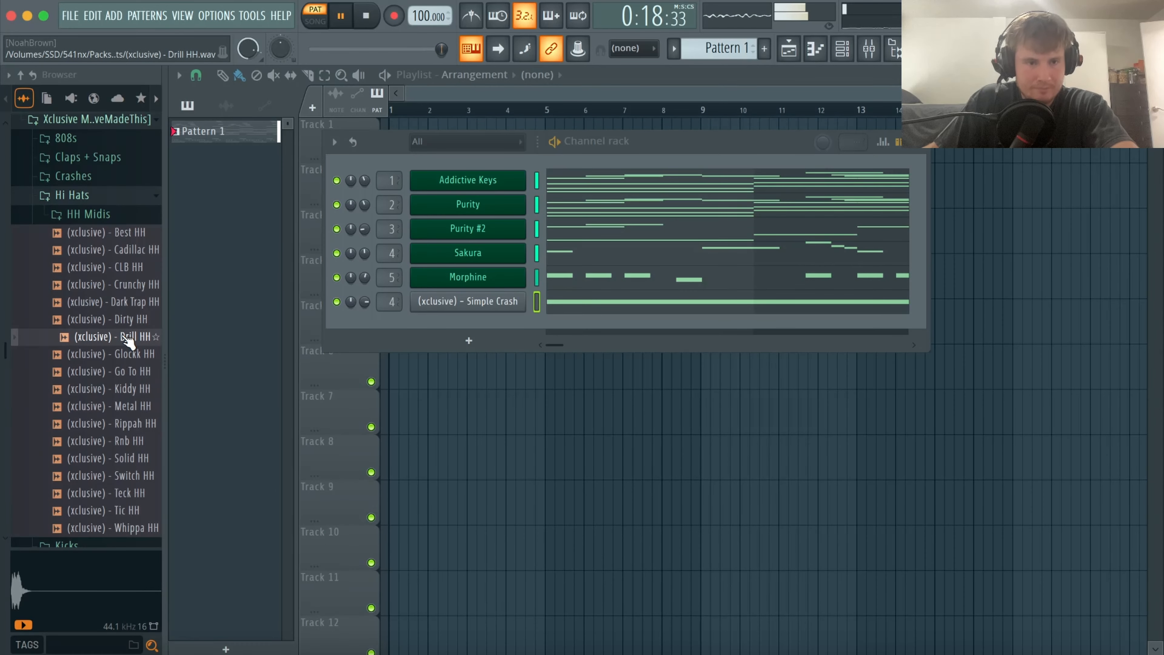
click(131, 441)
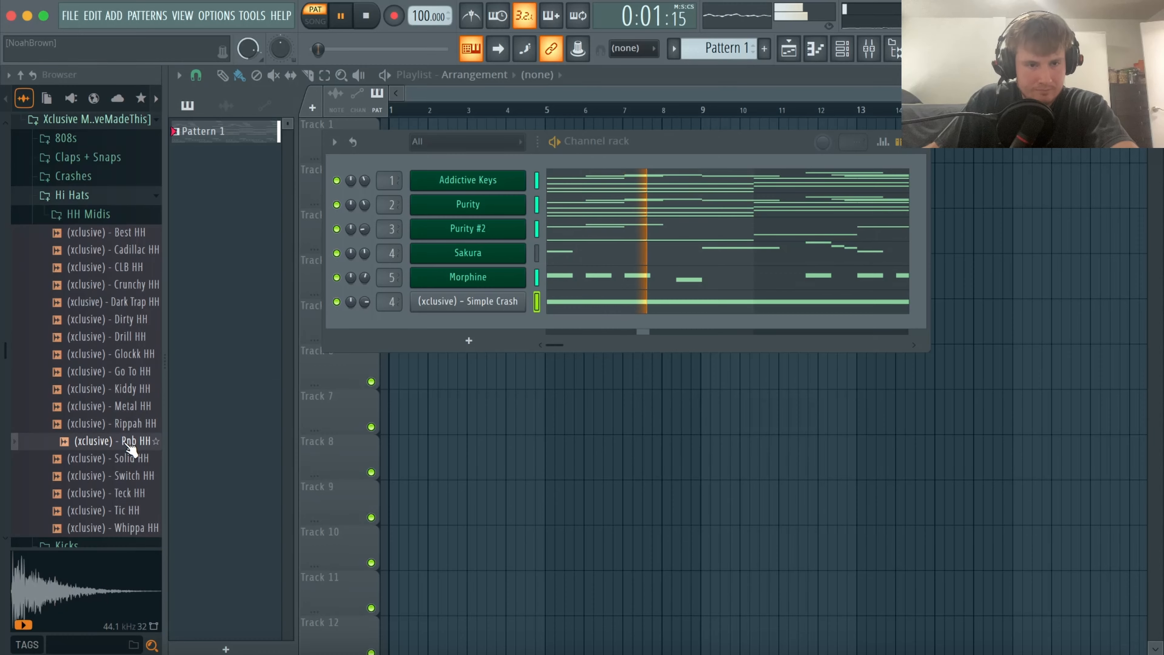
drag(130, 441, 467, 330)
key(space)
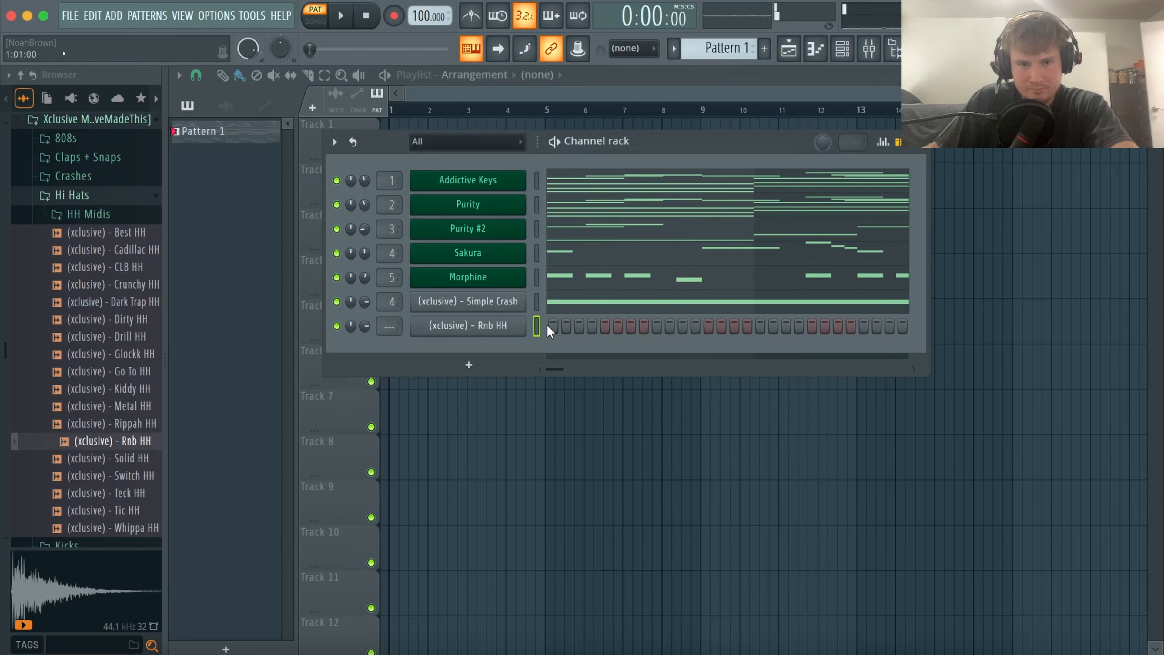
key(space)
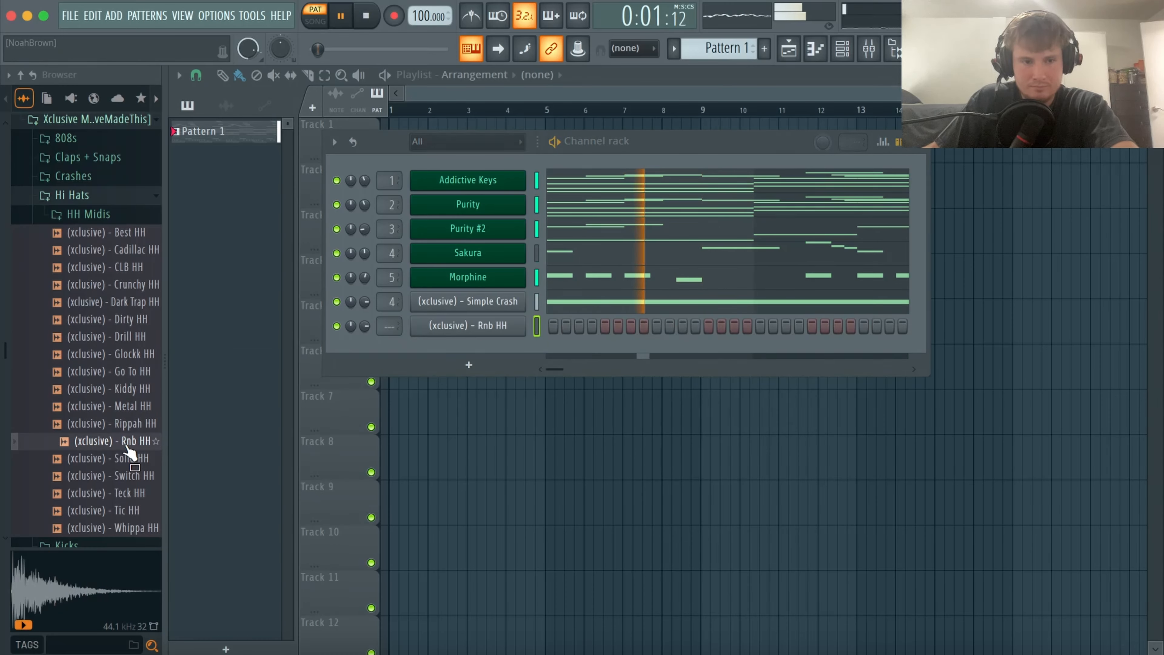
Enter Rnb HH hits on steps 1, 4, 7, 10, 11 and 12 while auditioning the pattern.
key(space)
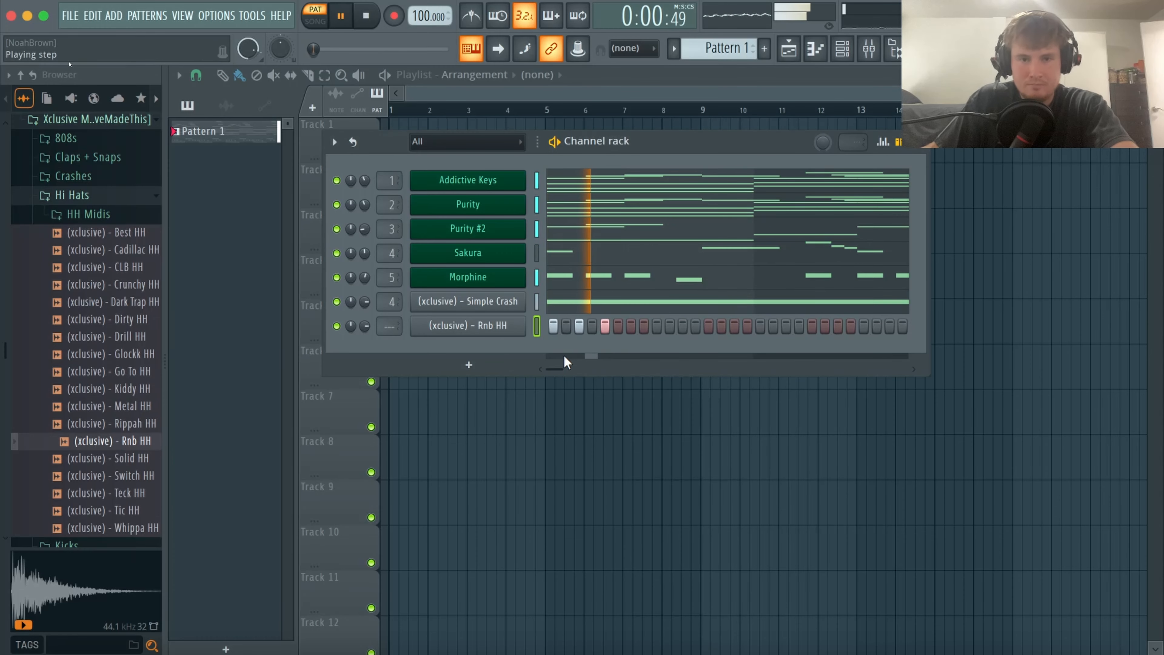
key(space)
right_click(554, 327)
right_click(605, 325)
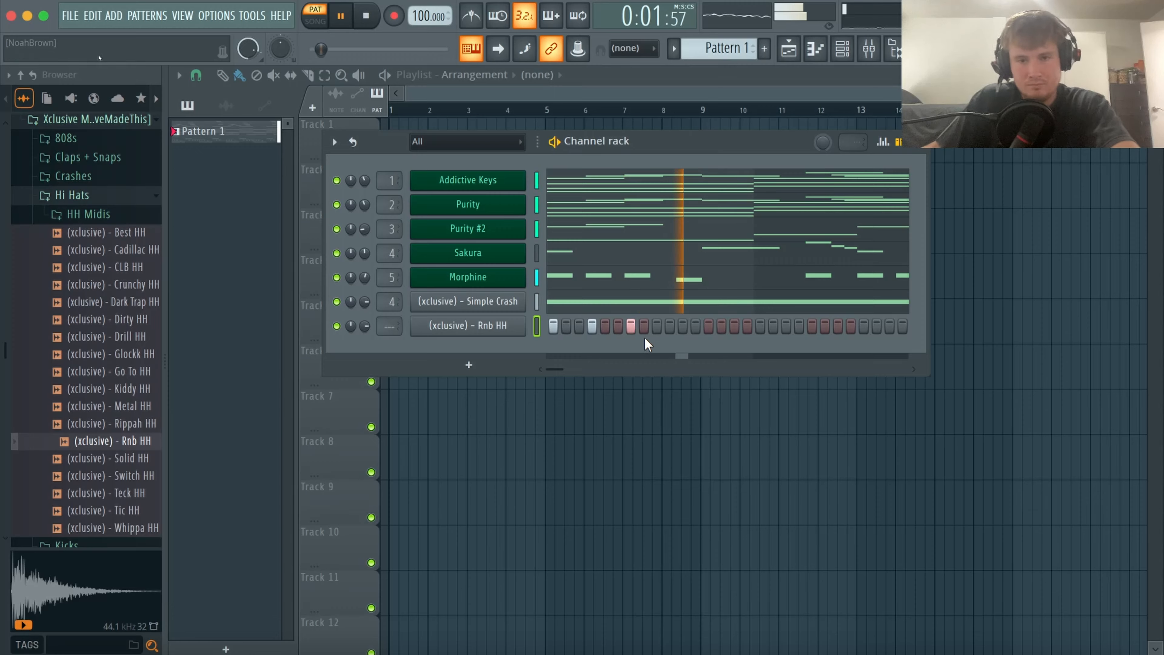
key(space)
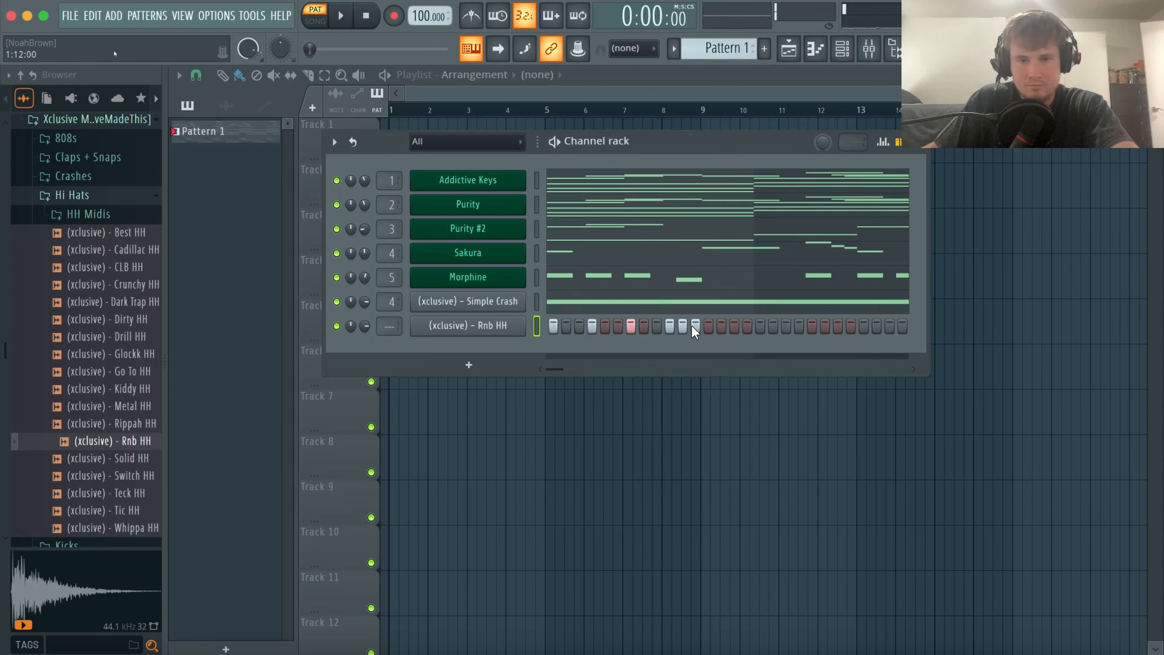
key(space)
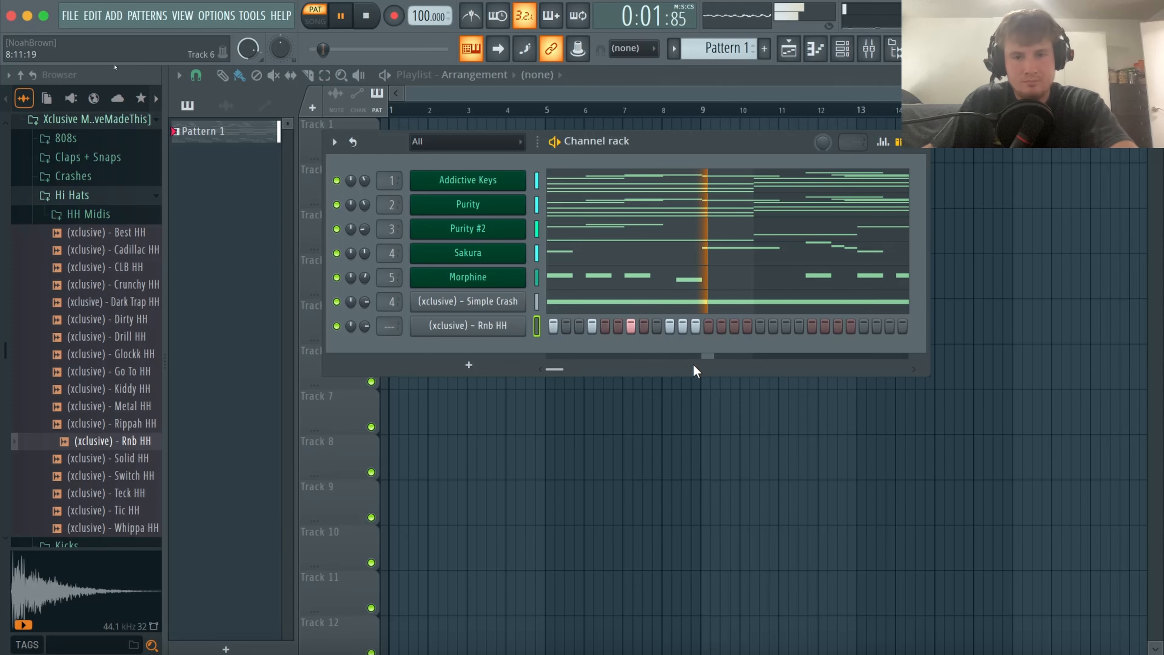
Add Rnb HH hits on steps 9 and 13, and remove the hits on steps 1, 4 and 7.
click(705, 326)
key(space)
key(space)
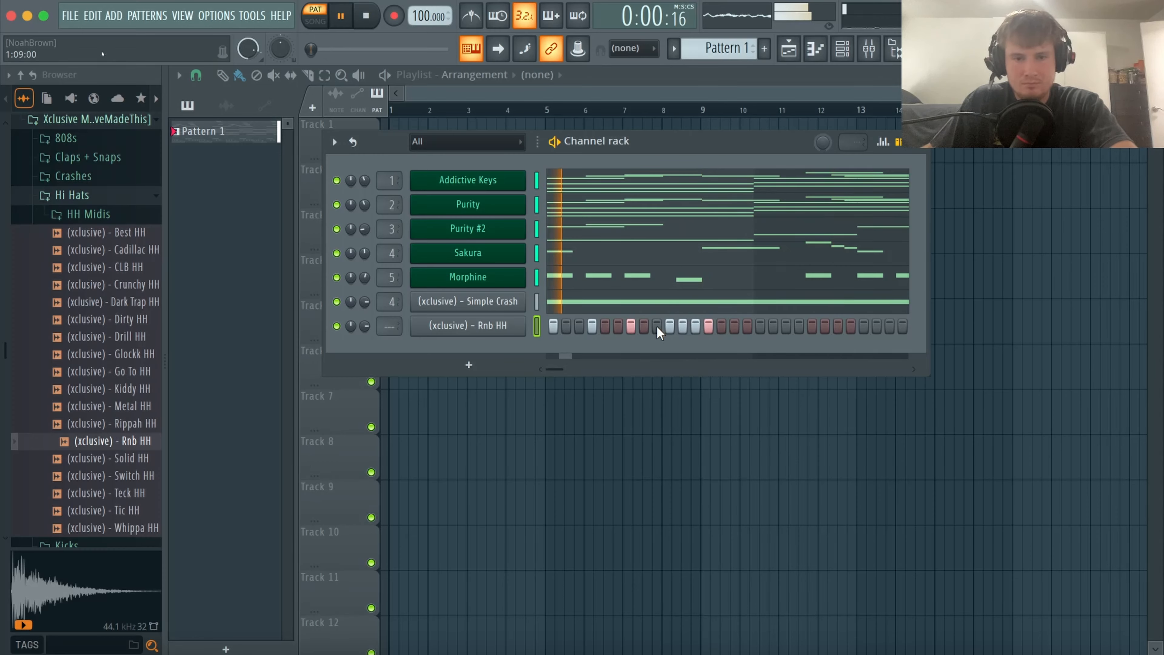
click(656, 326)
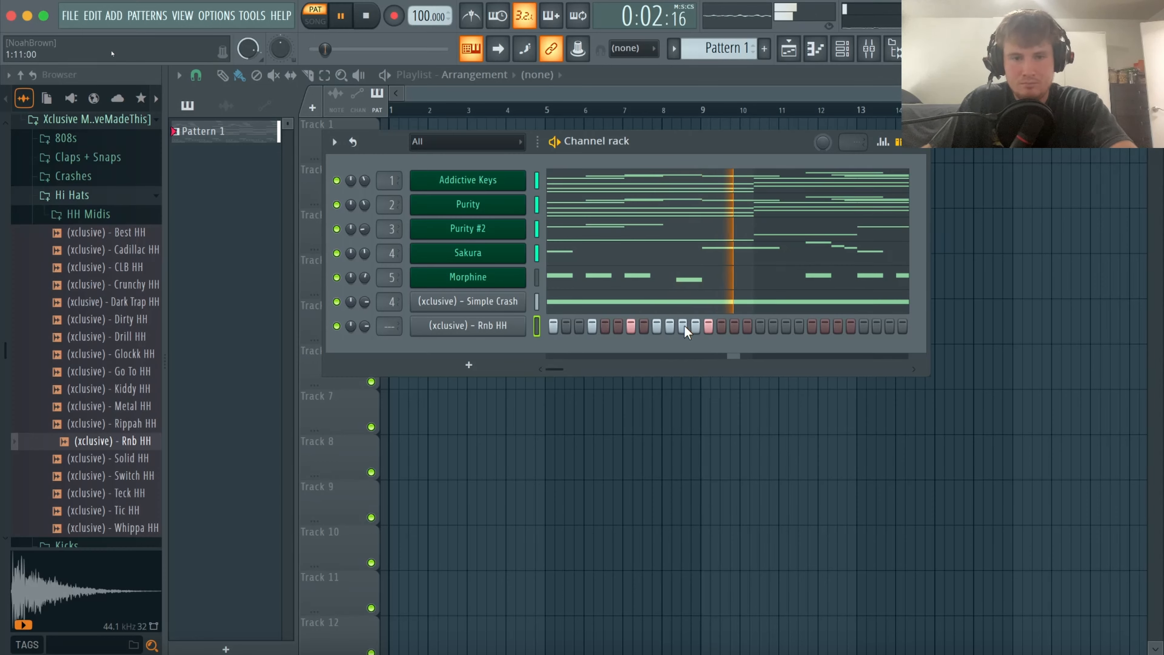
right_click(631, 327)
right_click(592, 327)
right_click(552, 327)
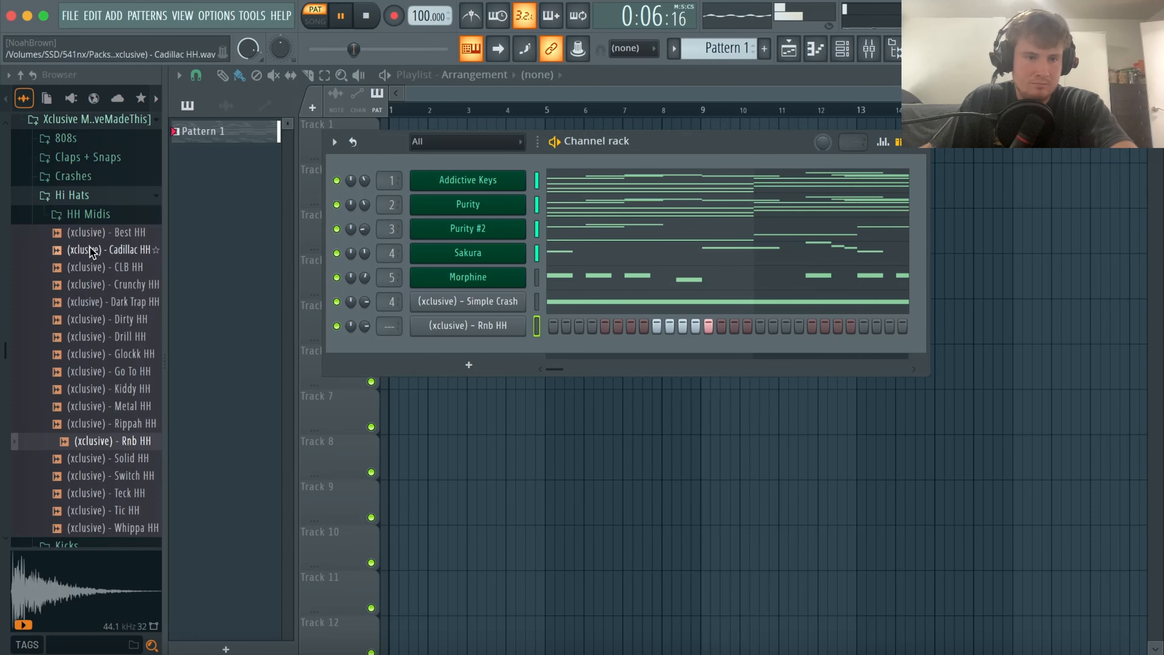
Collapse the Hi Hats folder and add Rnb HH hits on steps 17, 18 and 19.
click(93, 202)
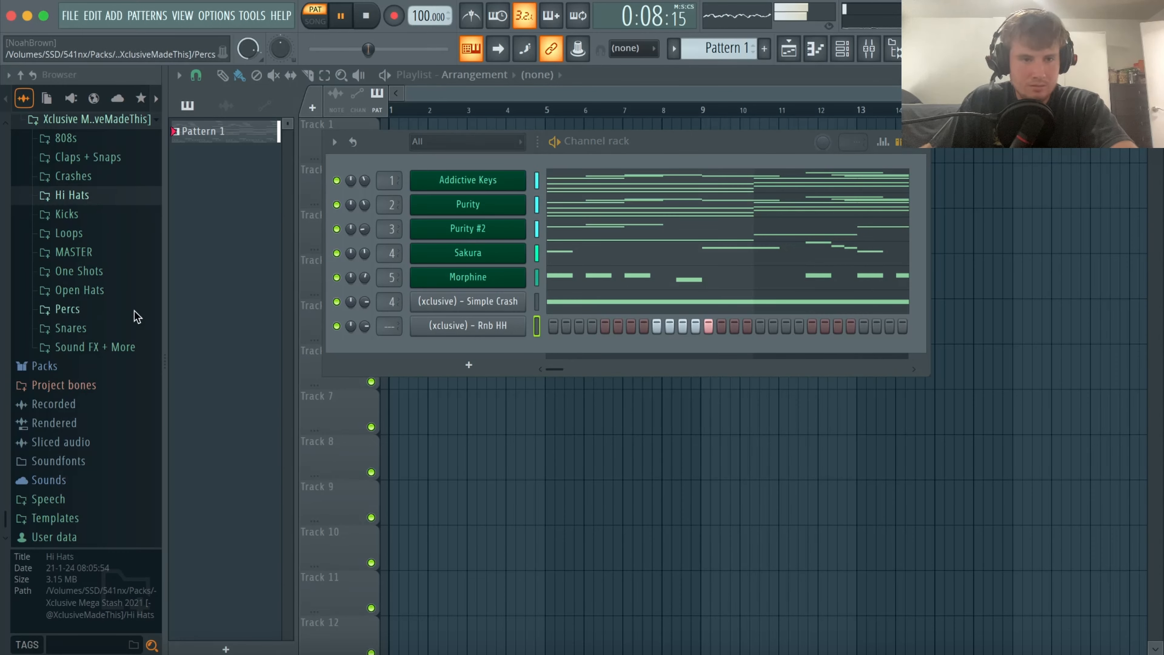
click(759, 327)
click(773, 327)
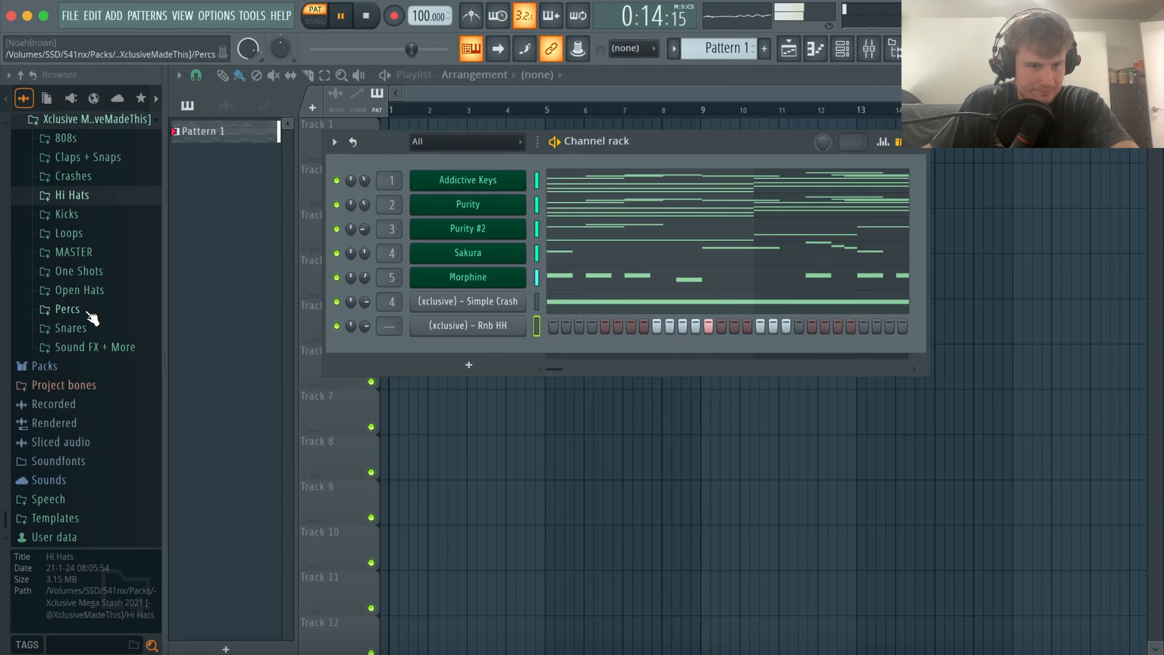
Audition (xclusive) - Classic OH from the Open Hats folder and add it as a new channel below Rnb HH.
click(79, 291)
click(120, 349)
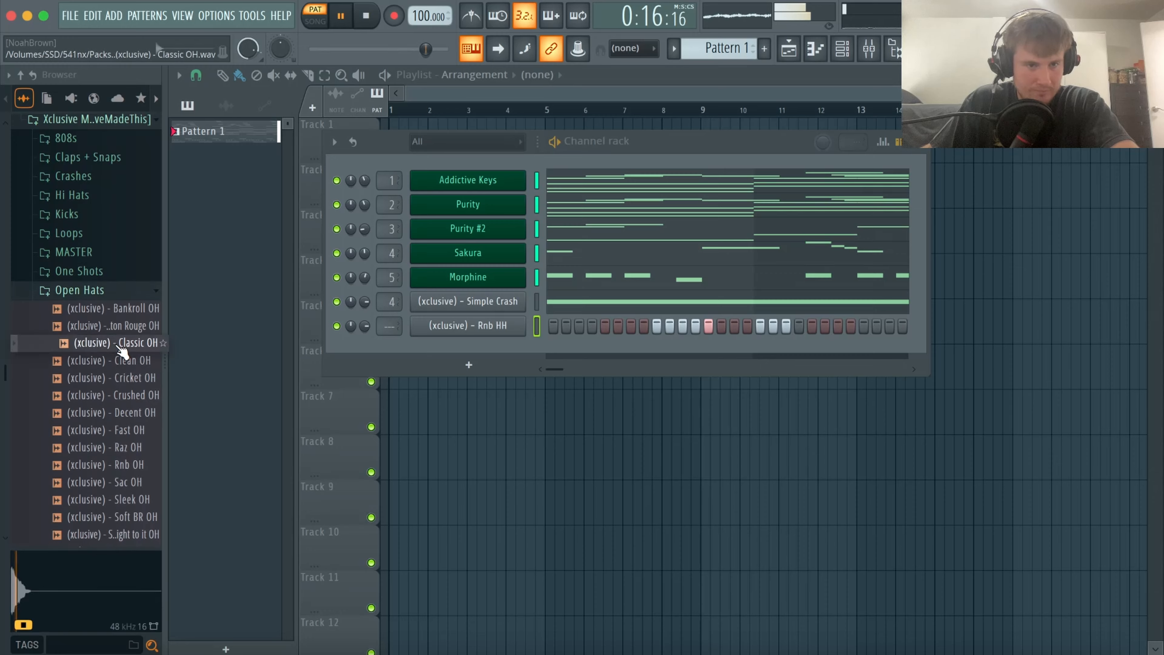
drag(120, 351, 463, 353)
Place Classic OH hits on steps 1, 4 and 7.
click(553, 350)
click(579, 350)
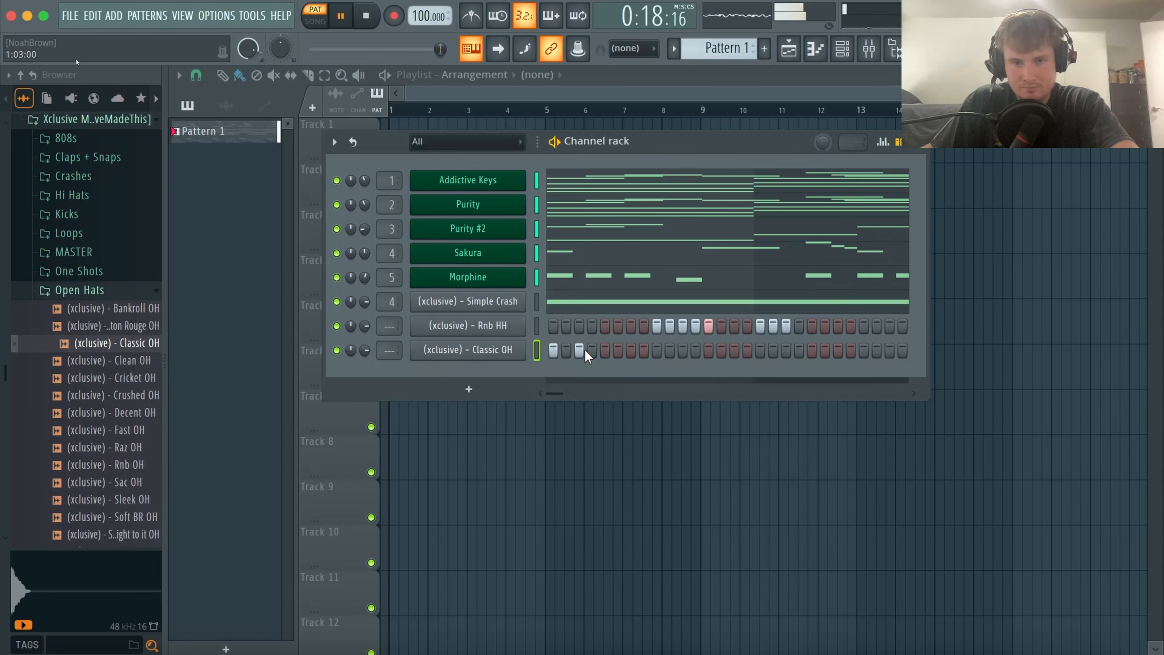
click(579, 350)
click(592, 350)
click(631, 350)
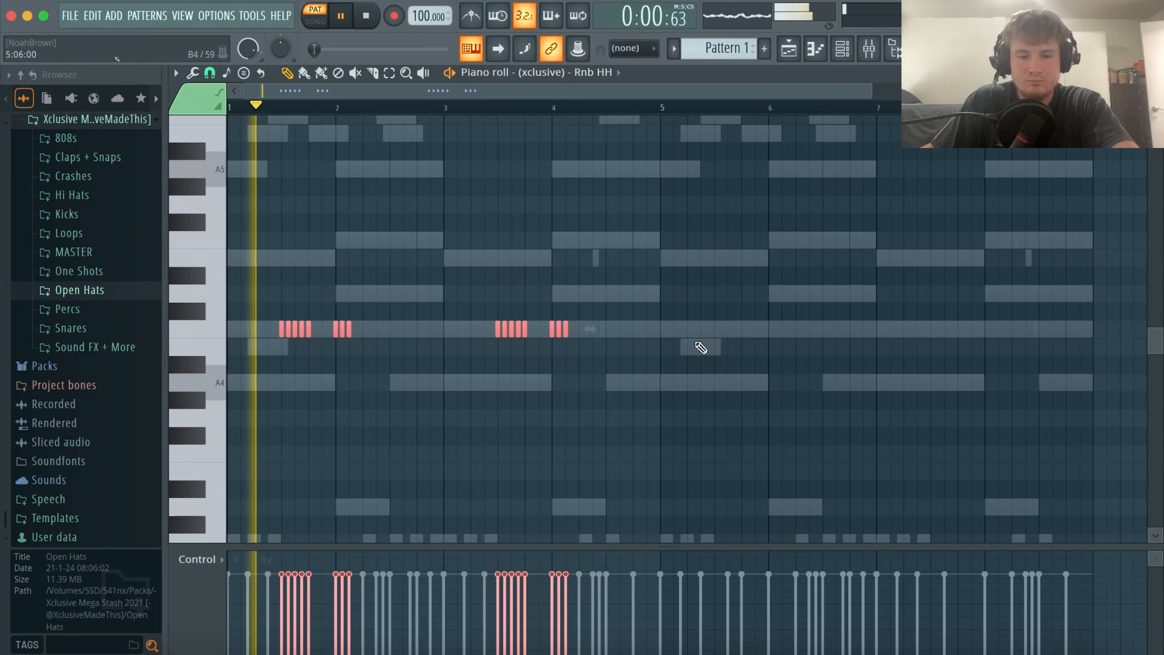
Duplicate all Rnb HH notes, align the copies to start halfway through bar 5, and close the piano roll.
key(super+b)
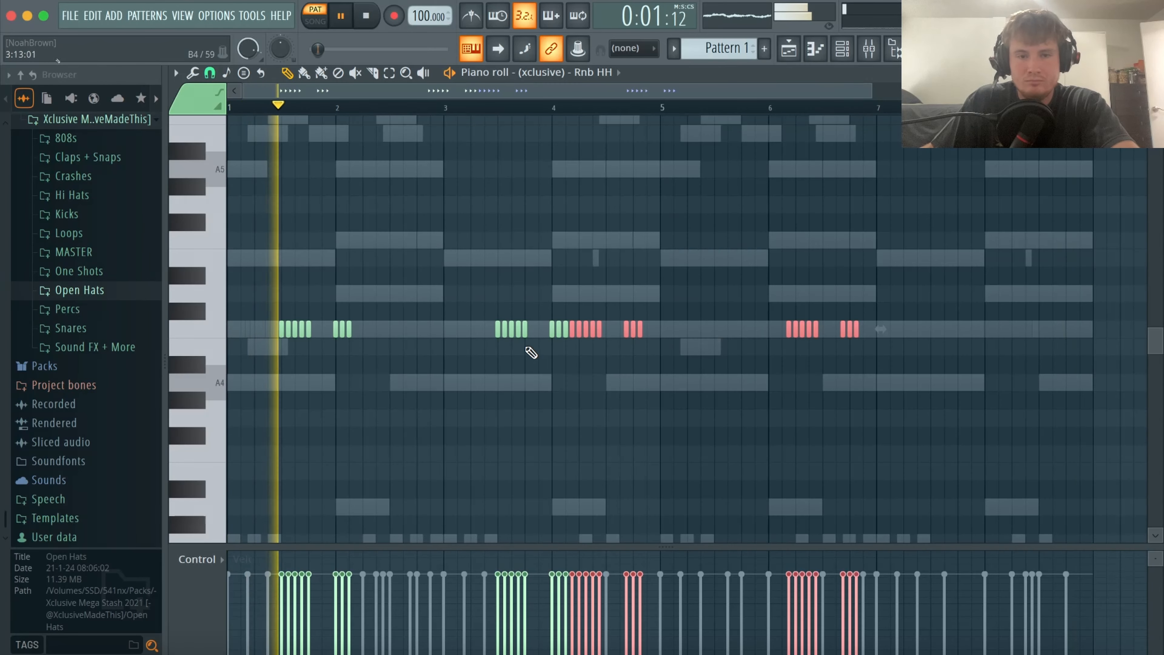
mouse_move(581, 329)
mouse_down()
mouse_move(750, 343)
mouse_move(711, 348)
mouse_move(699, 319)
mouse_up()
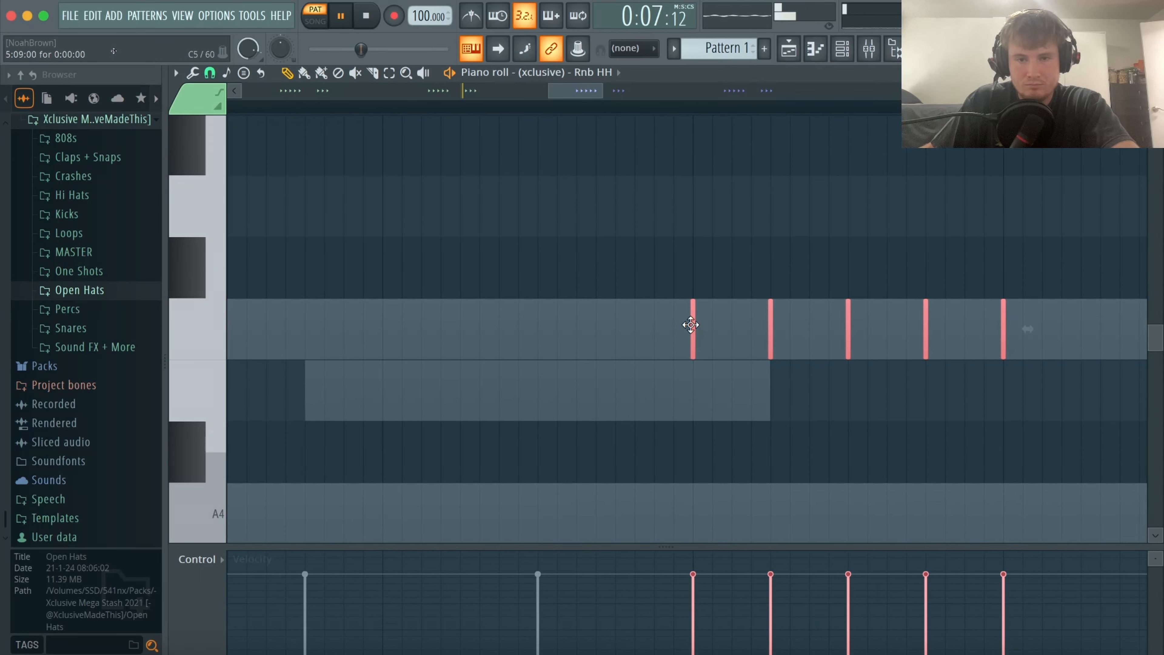
super+right_click(639, 332)
super+click(689, 301)
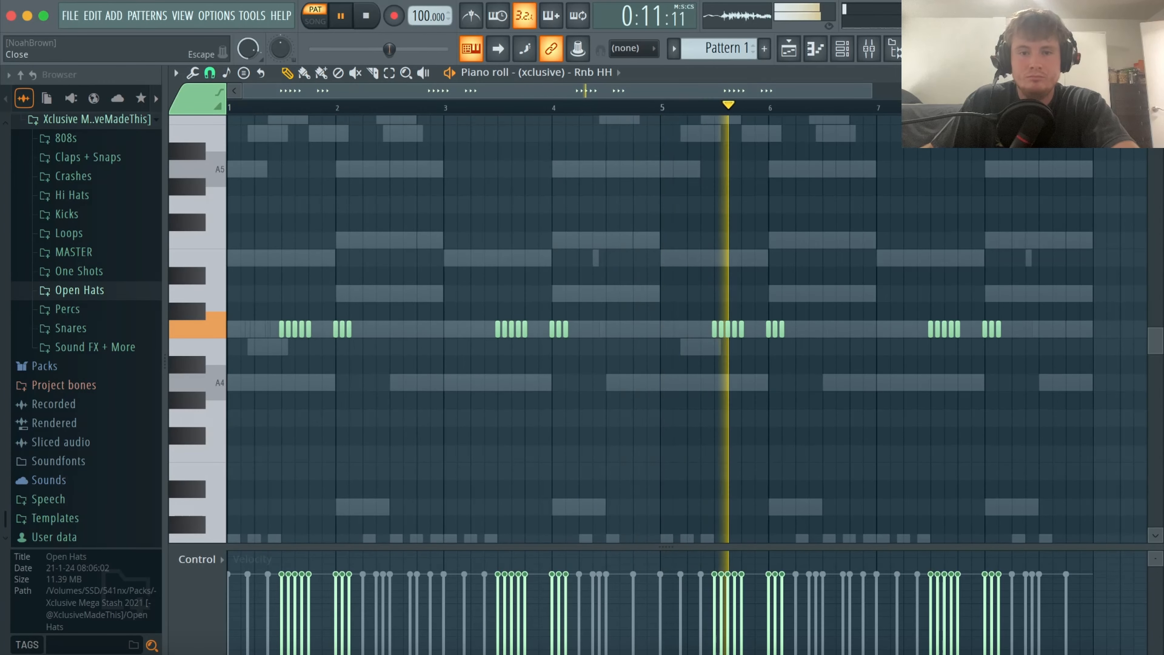
click(173, 67)
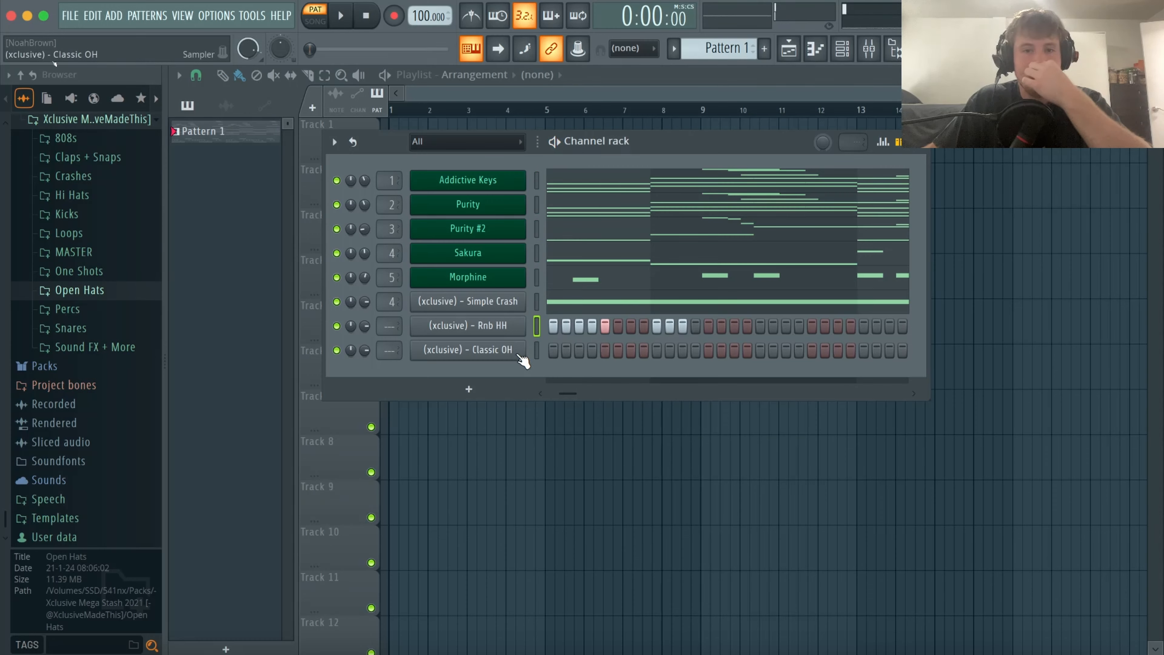
Duplicate the three Classic OH notes in the piano roll, align the copies to the start of bar 5, and close it.
drag(564, 394, 545, 393)
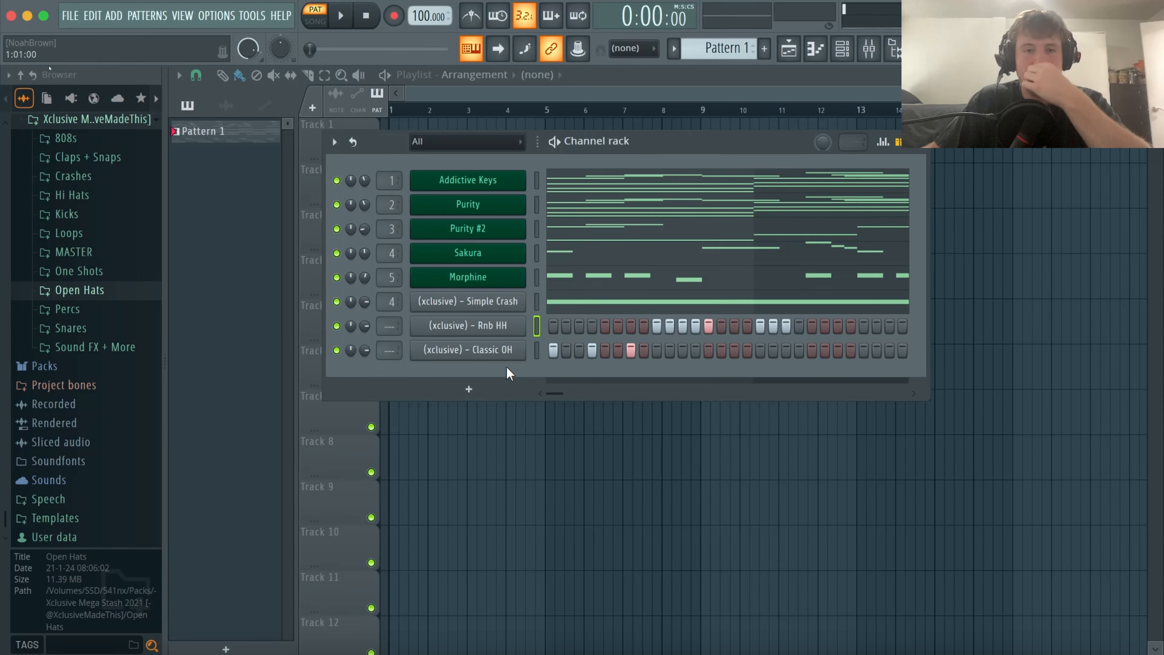
right_click(524, 346)
click(532, 348)
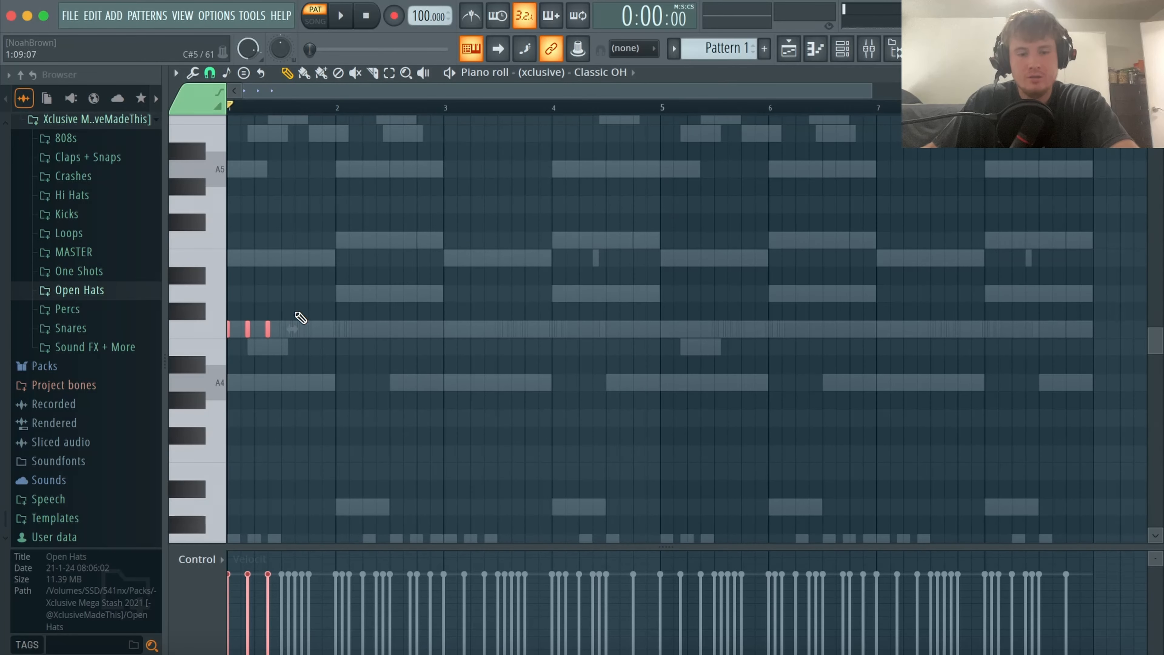
key(super+b)
mouse_move(274, 331)
mouse_down()
mouse_move(659, 353)
mouse_move(661, 330)
mouse_up()
drag(705, 372, 594, 267)
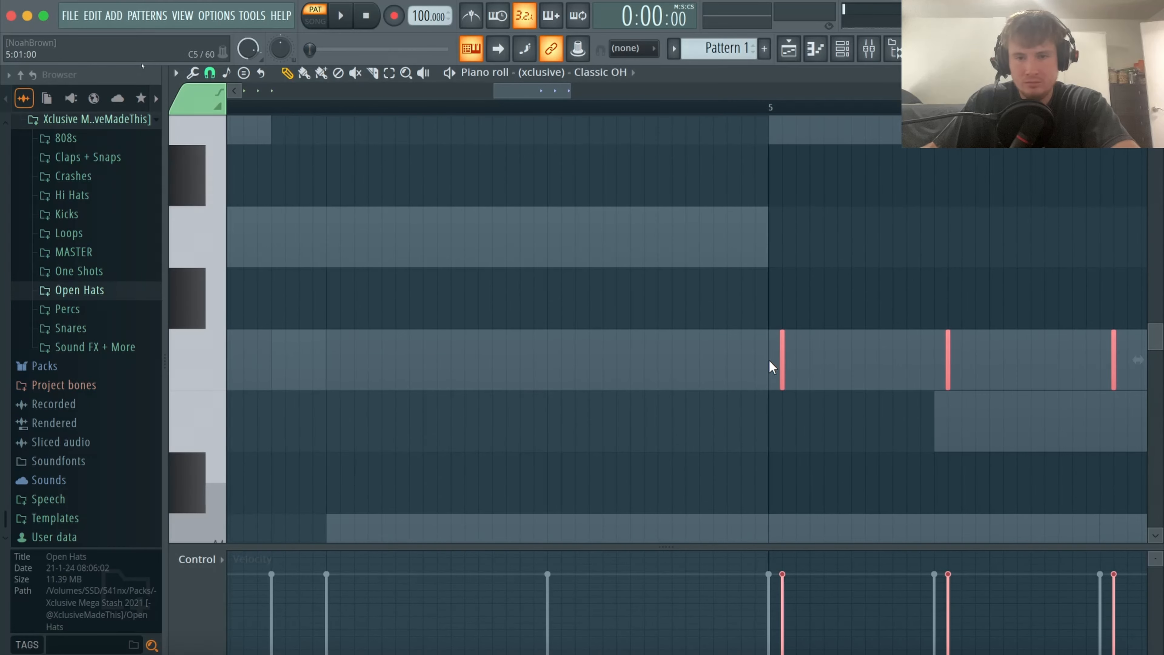
drag(781, 353, 771, 354)
super+right_click(779, 291)
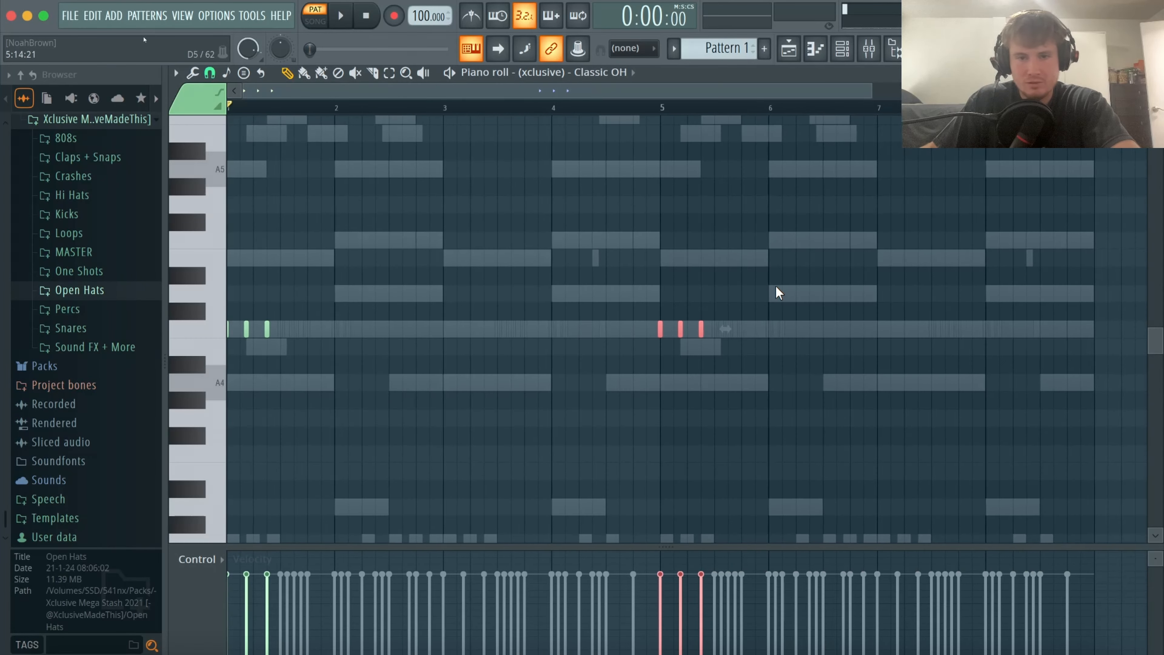
super+click(777, 291)
click(1140, 73)
Lower the Classic OH channel's volume during playback and move the Simple Crash channel below the hats.
key(space)
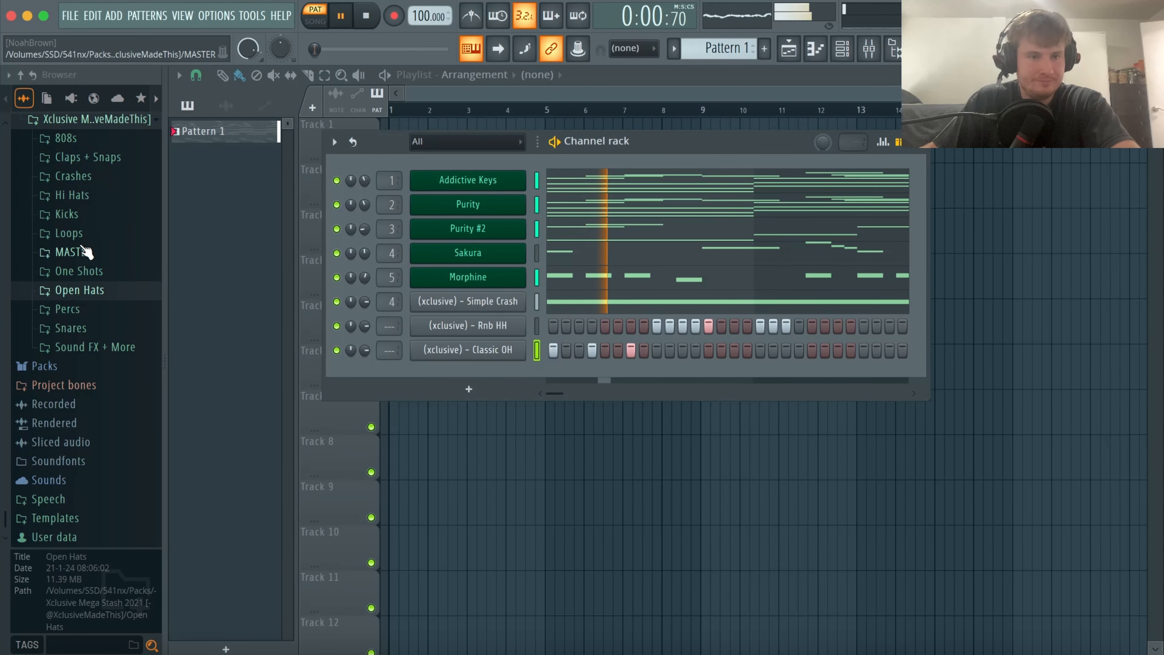
drag(365, 350, 365, 376)
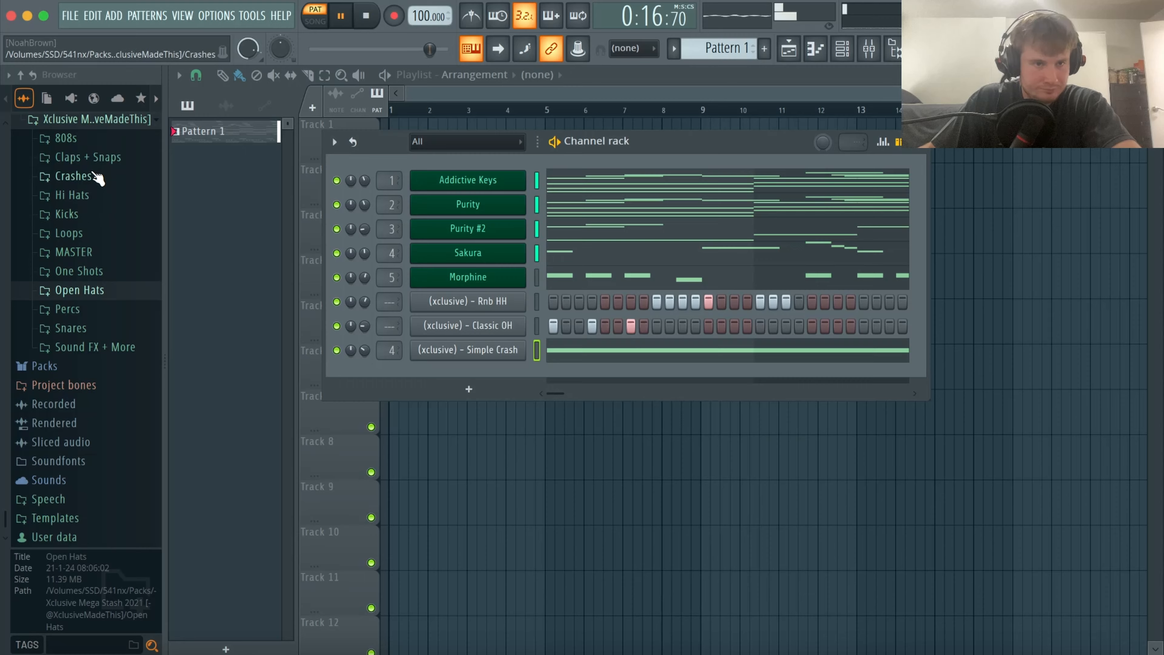
Audition the Cracked out and Brick'd up kicks, and add (xclusive) - Brick'd up Kick as a channel above Rnb HH.
click(87, 221)
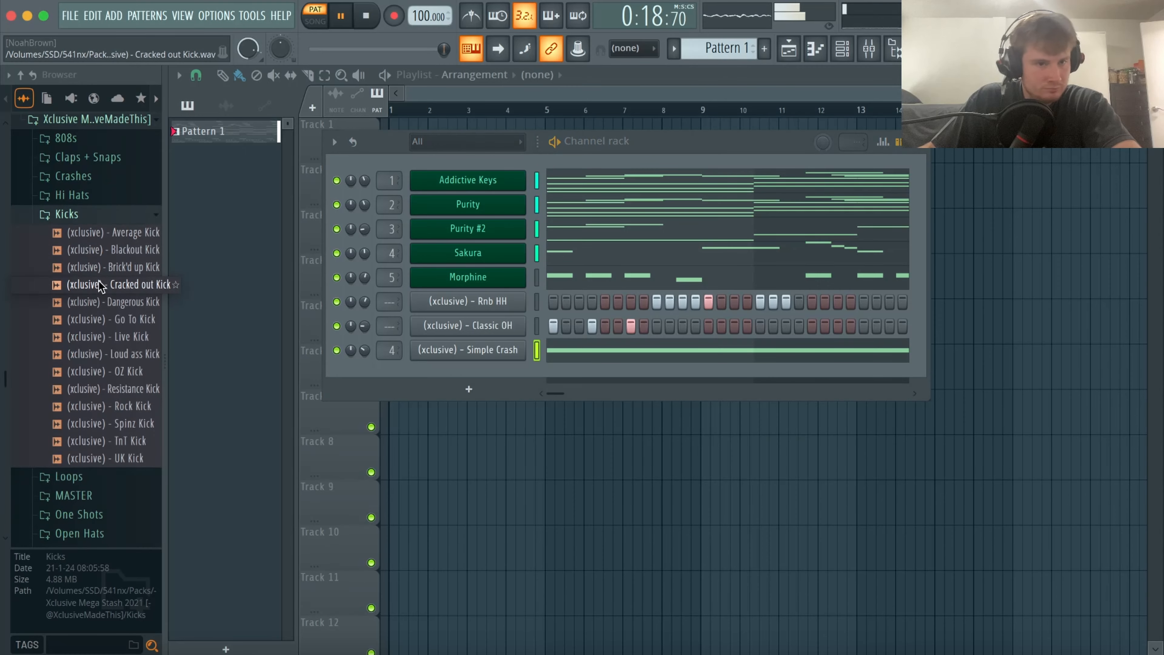
click(115, 285)
click(116, 269)
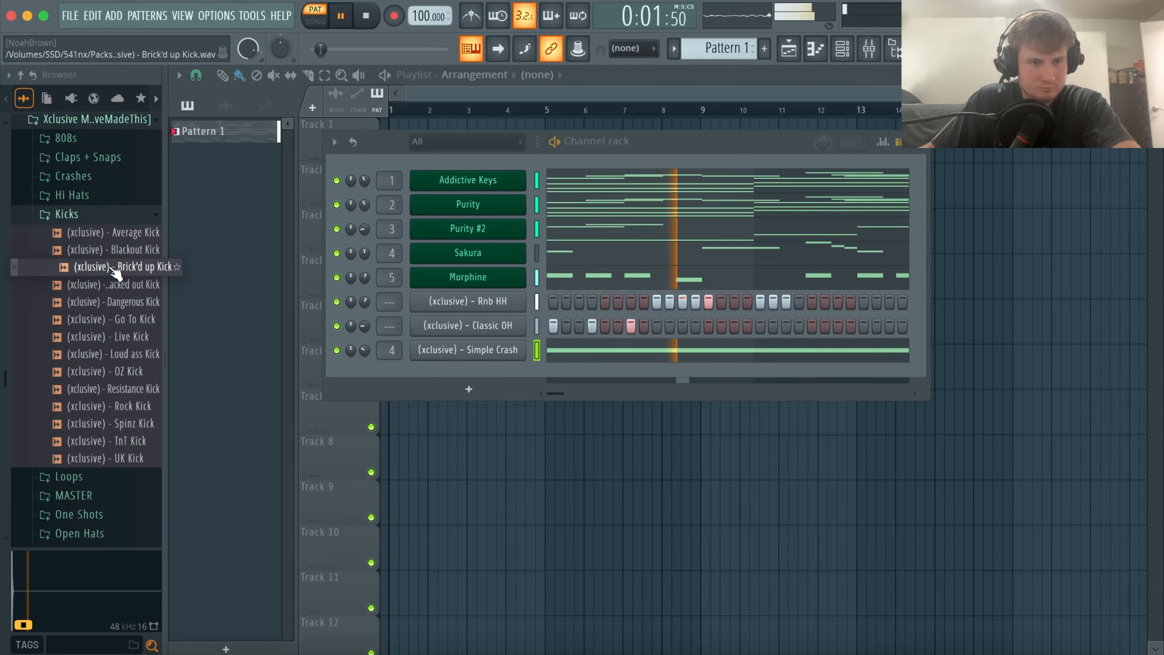
drag(116, 269, 484, 293)
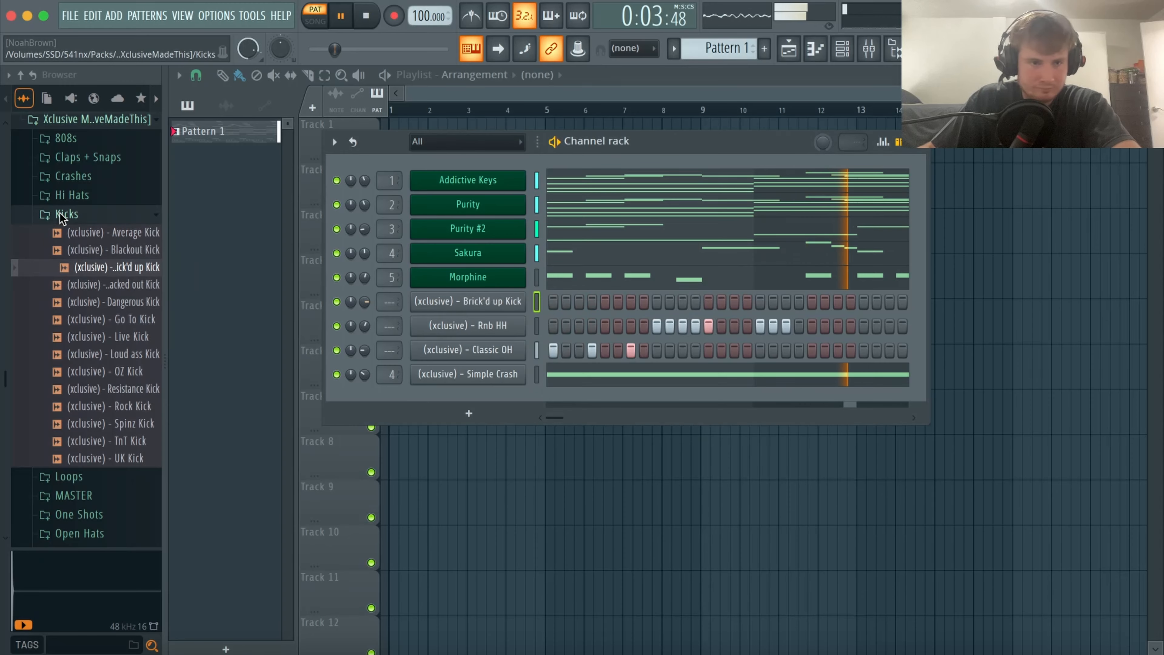
Close the Kicks folder and browse the Sound FX + More and Percs folders for another sample.
click(67, 213)
click(120, 347)
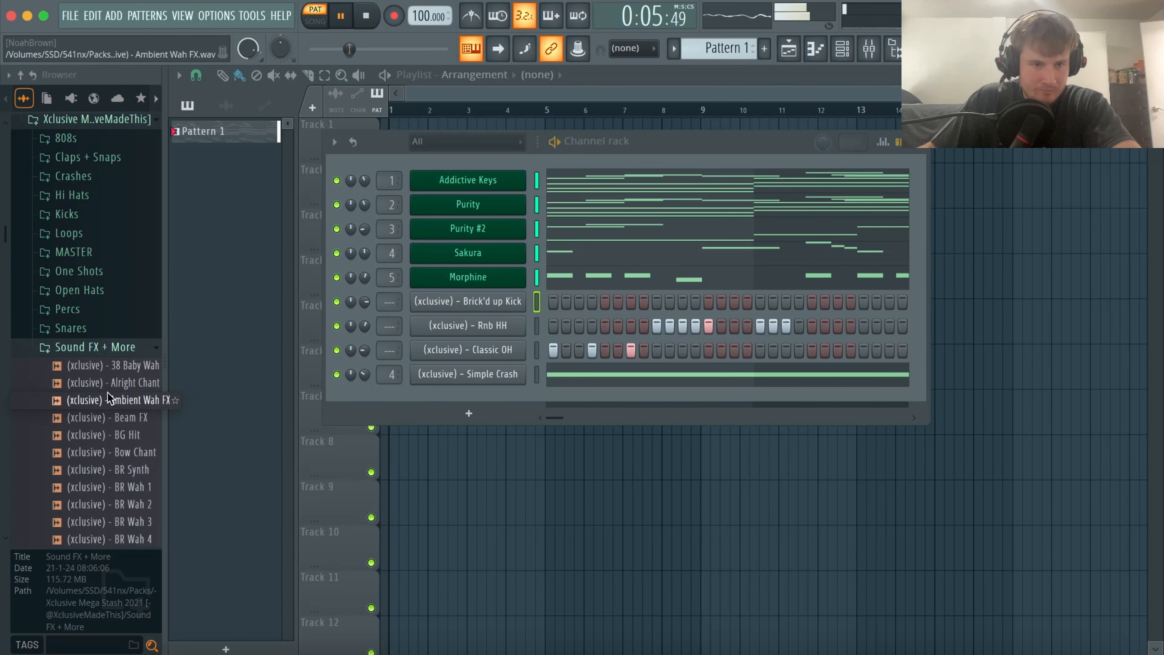
click(90, 442)
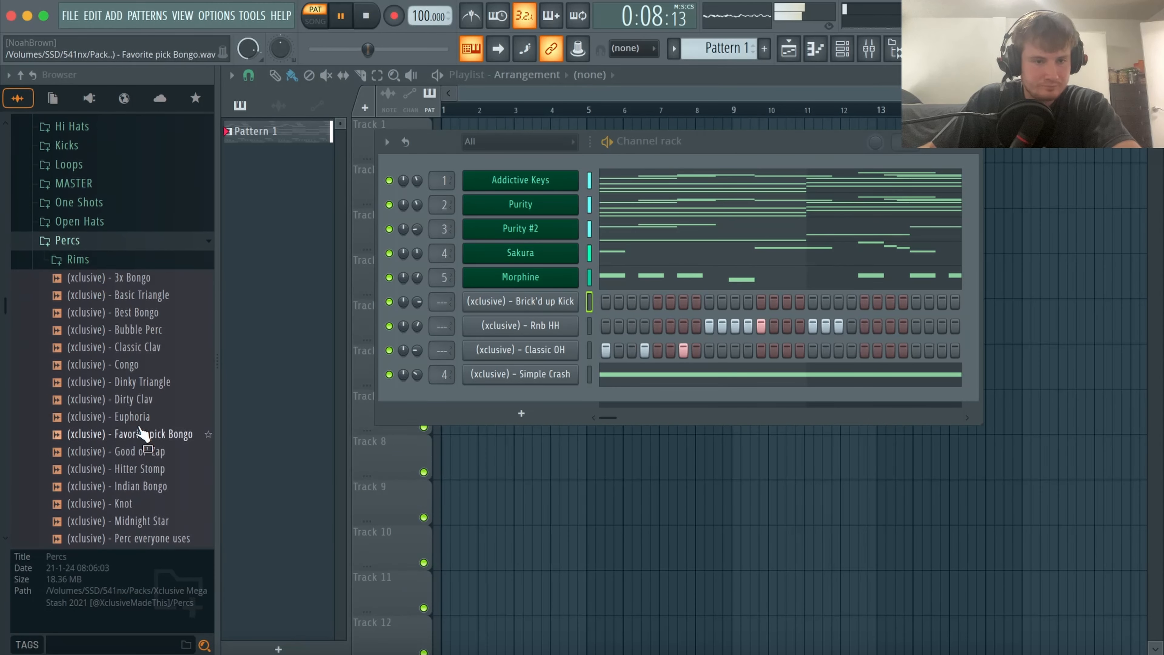
Audition percussion samples and add Basic Triangle and Perc everyone uses as new channels in the channel rack.
drag(152, 277, 513, 385)
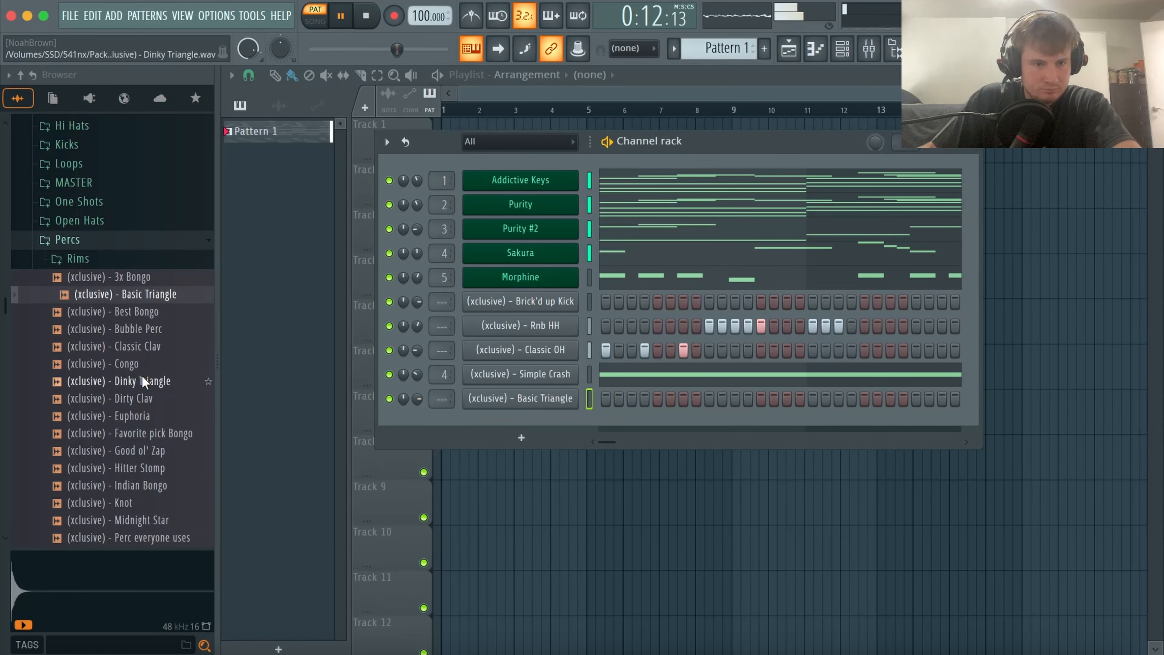
click(155, 450)
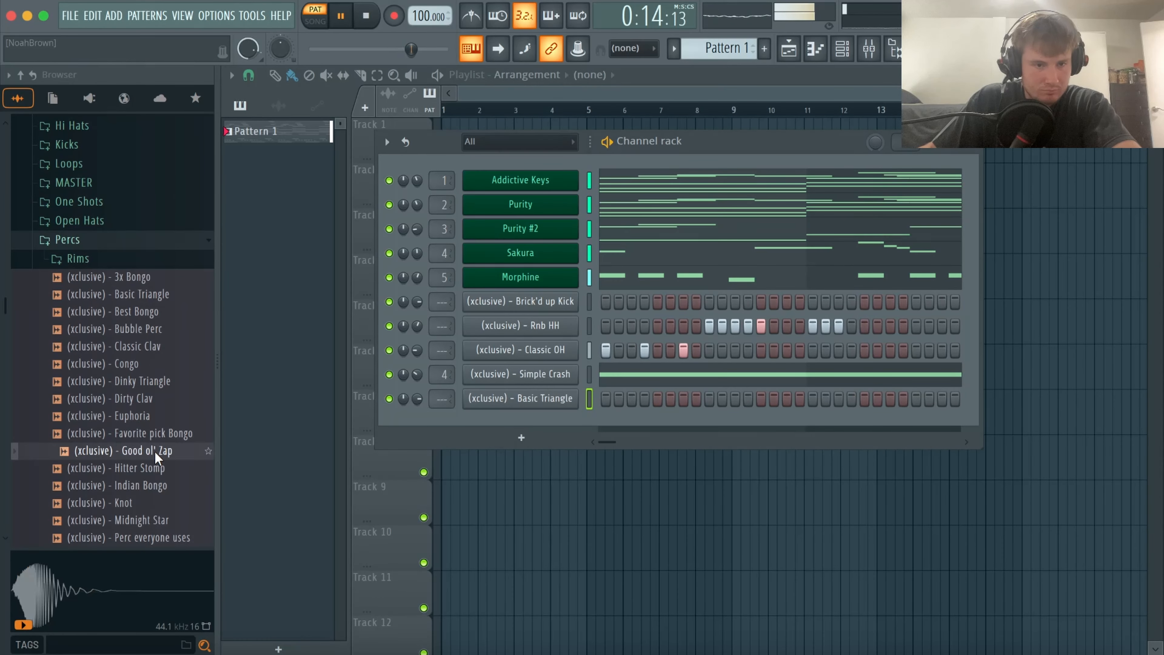
scroll(154, 443, down, 2)
click(149, 364)
scroll(151, 389, down, 10)
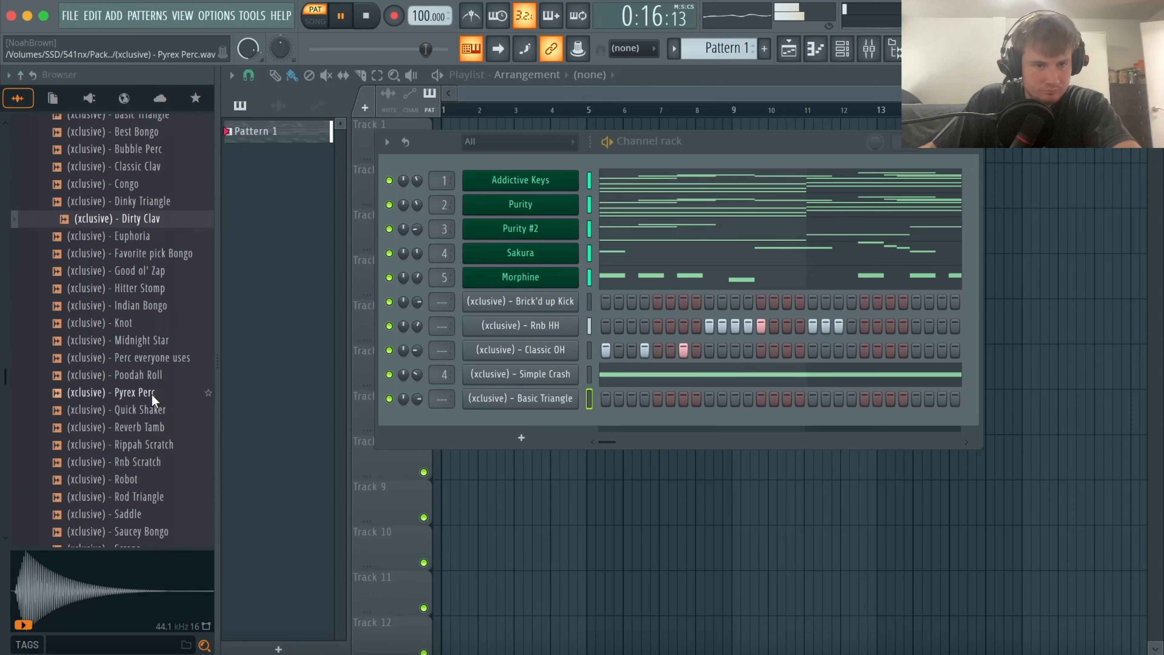
click(152, 329)
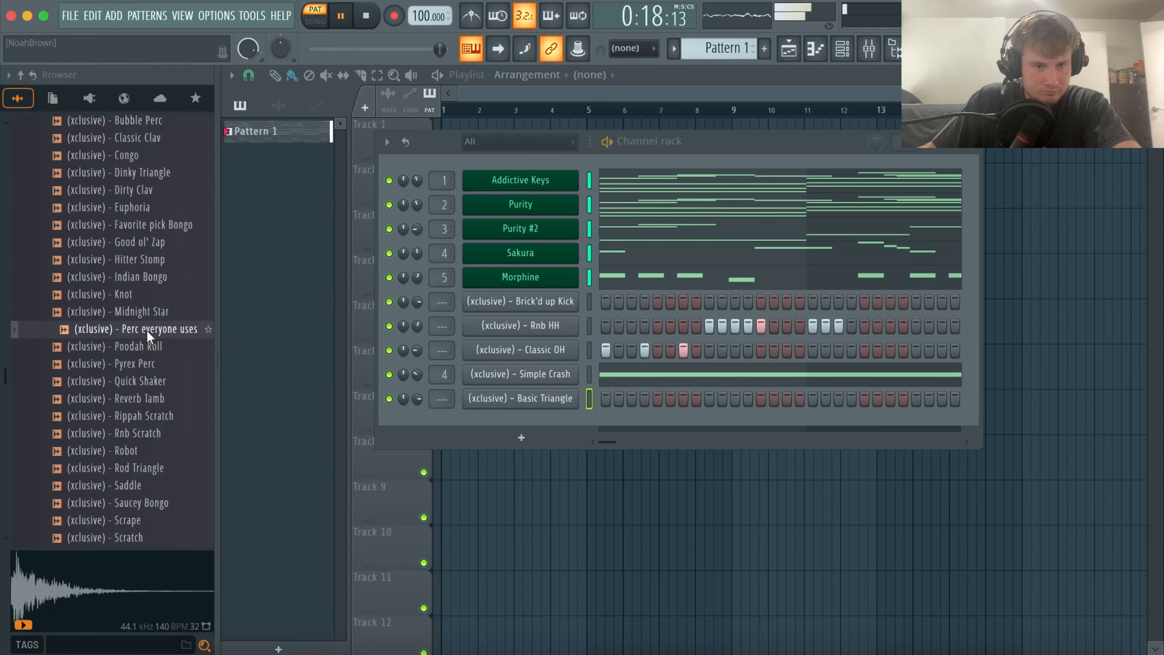
drag(146, 330, 500, 418)
Audition the Tap and Stomp samples, then add Stomp W Reverb as a new channel with a single hit.
scroll(151, 384, down, 1)
scroll(147, 379, down, 13)
click(149, 381)
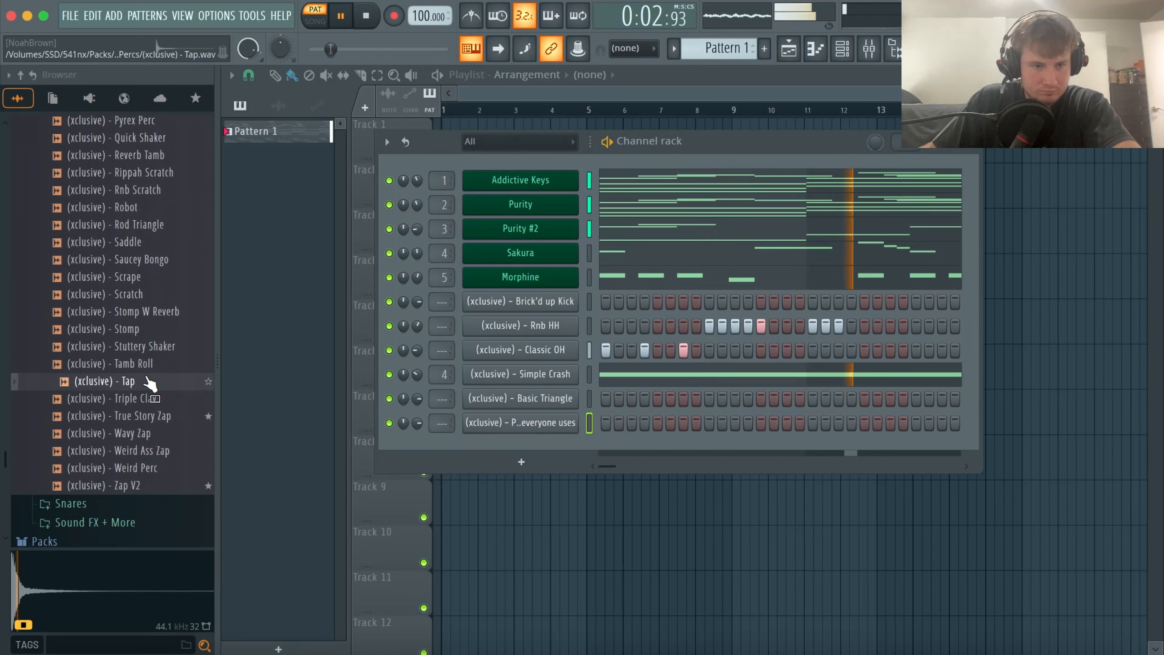
click(152, 348)
click(154, 316)
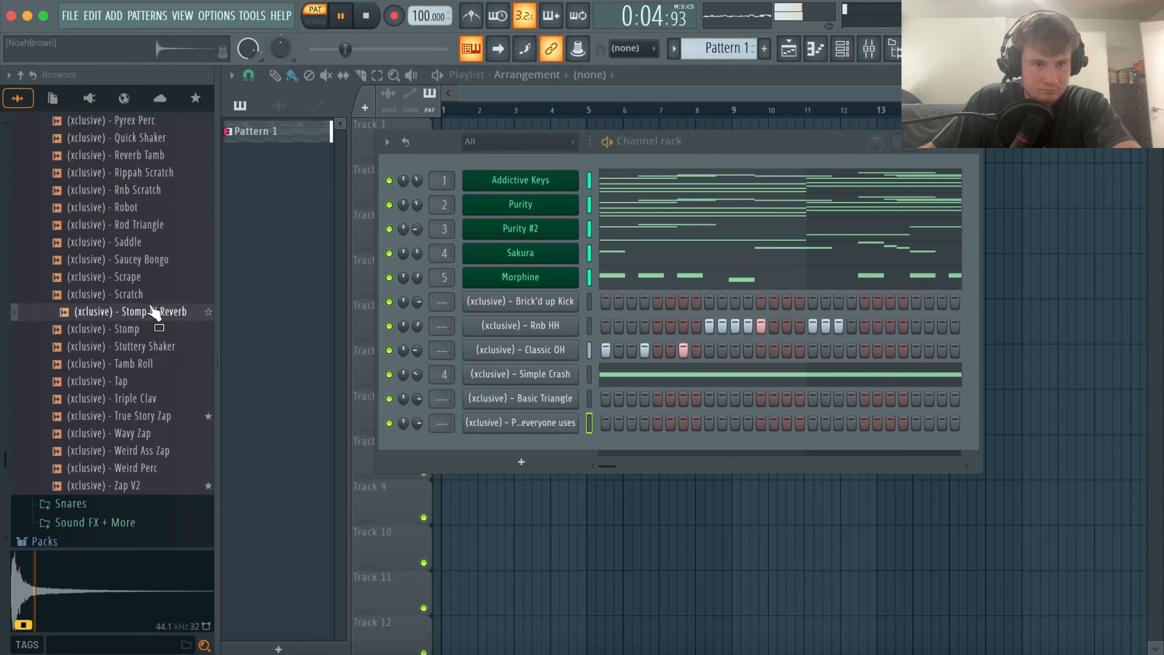
scroll(154, 314, up, 4)
drag(155, 326, 690, 458)
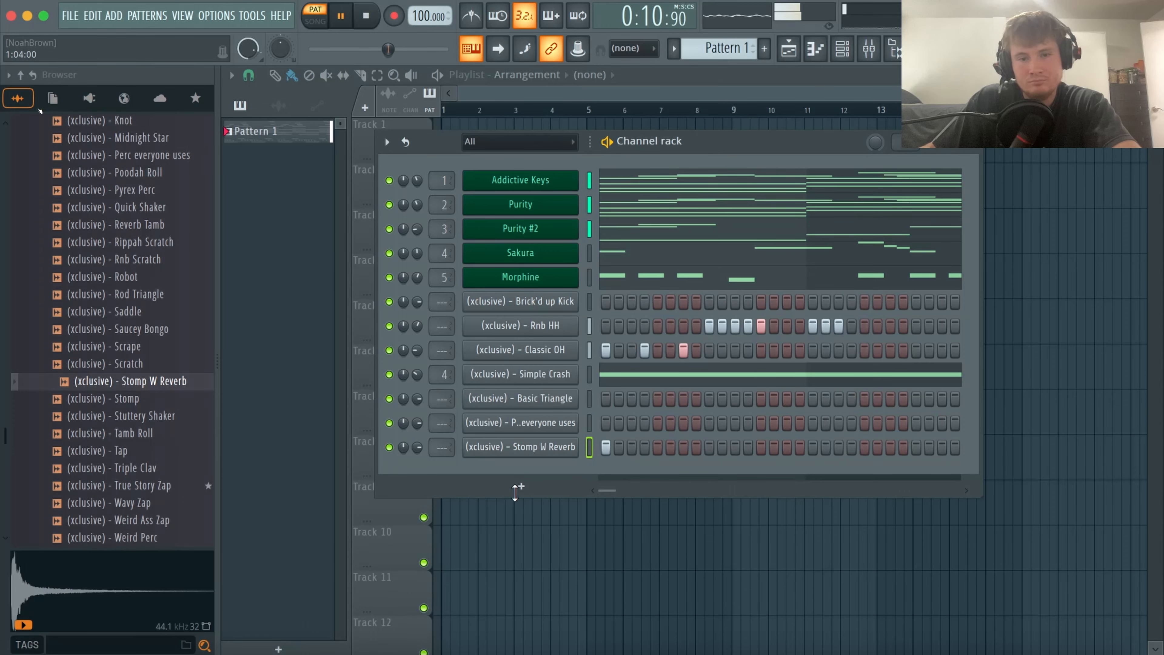
Add True Story Zap as a new channel and program four hits spaced three steps apart.
scroll(131, 417, down, 4)
drag(131, 415, 422, 452)
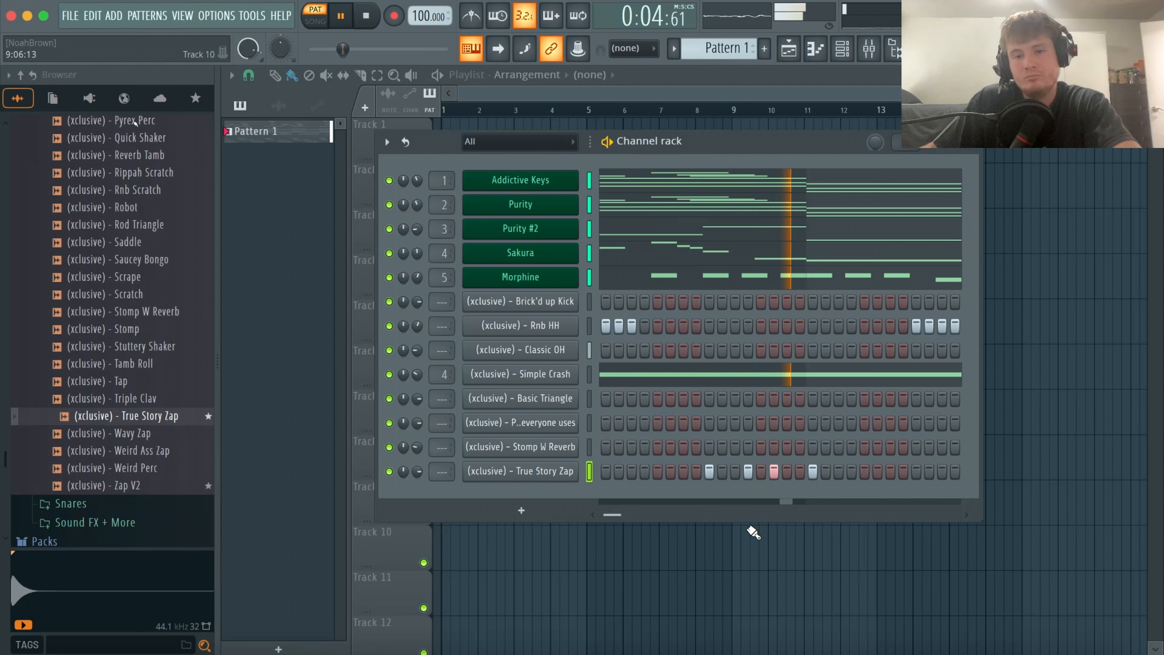
key(space)
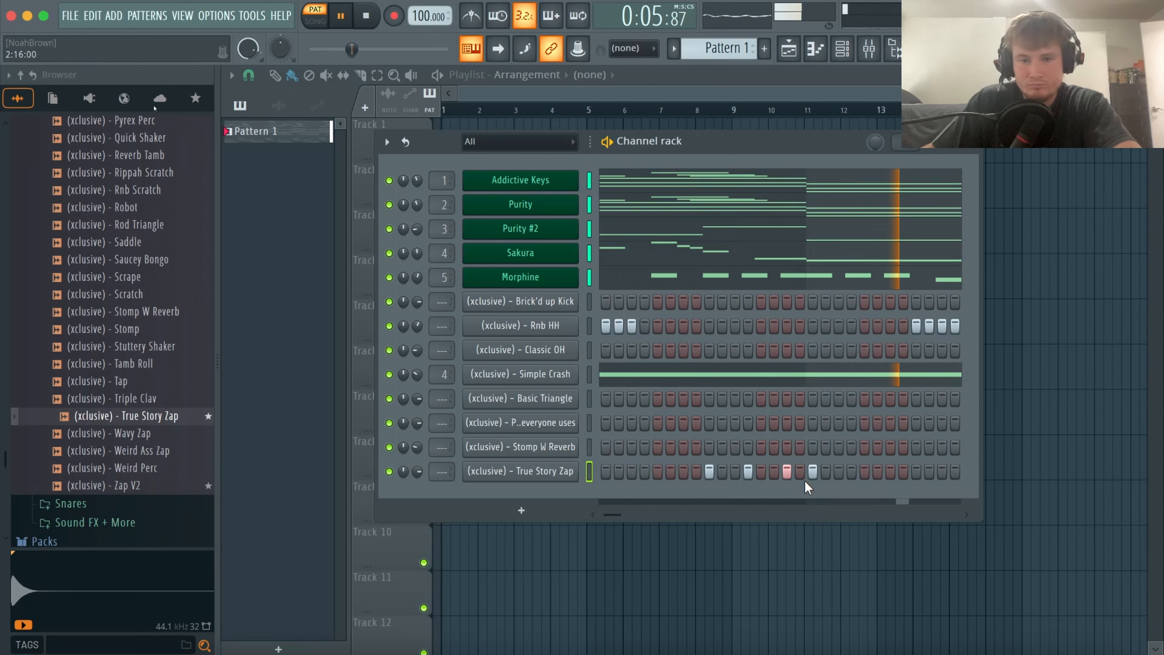
click(812, 472)
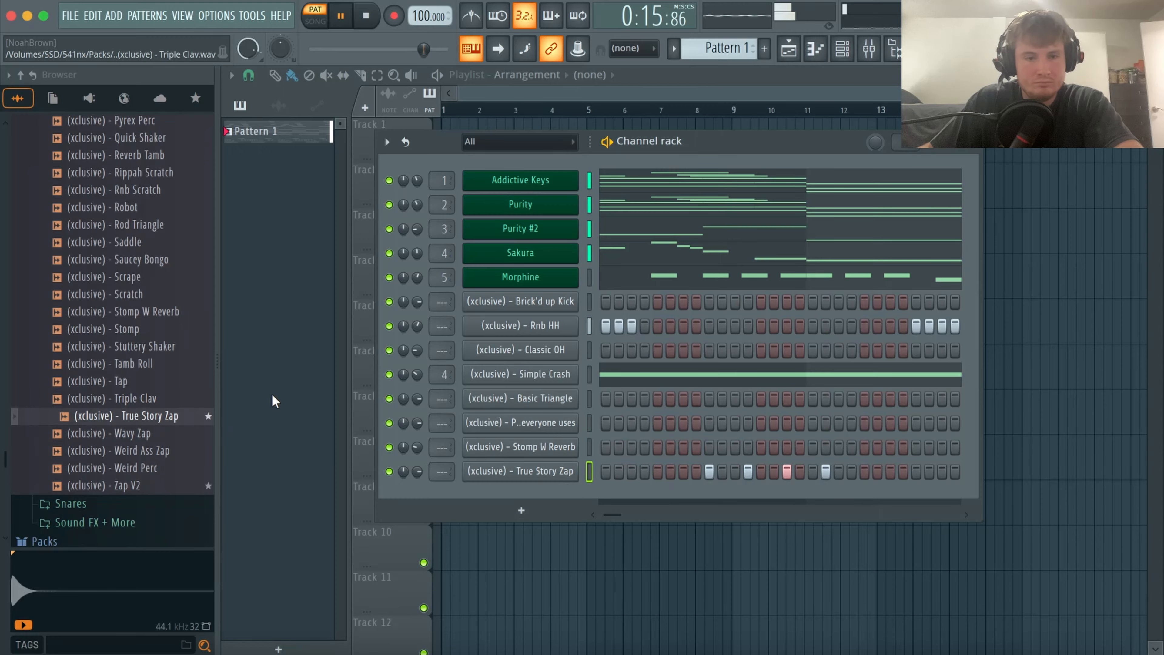
Place three C4 notes four steps apart in bar 8 of the Perc everyone uses piano roll and play them back.
right_click(574, 422)
click(595, 417)
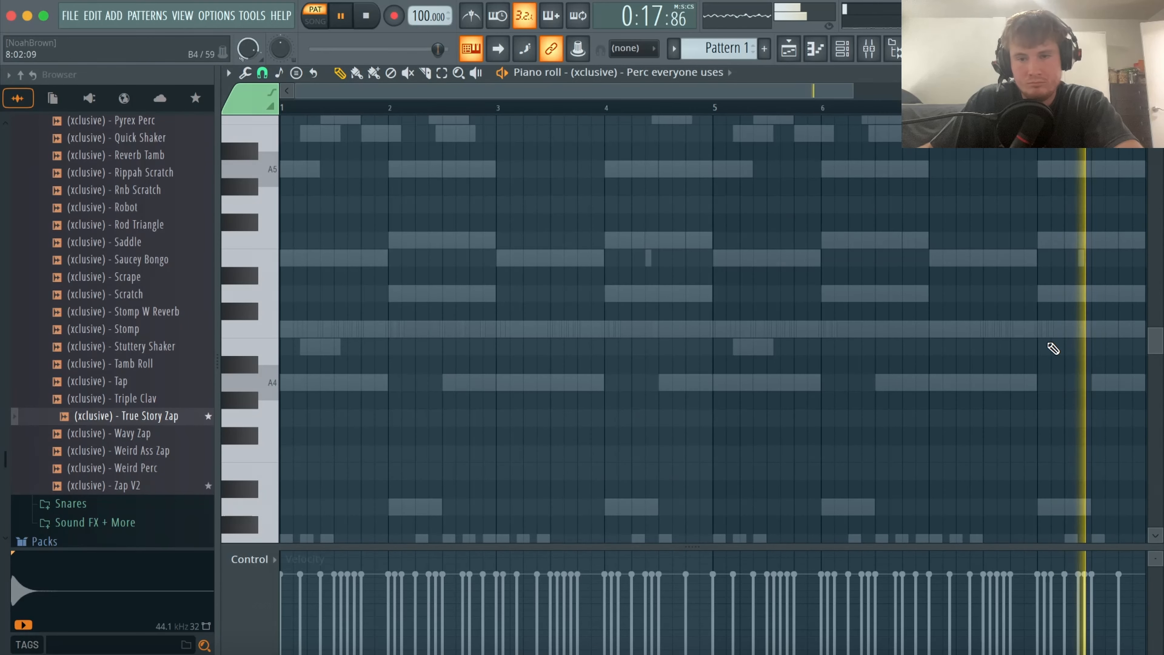
scroll(555, 429, down, 5)
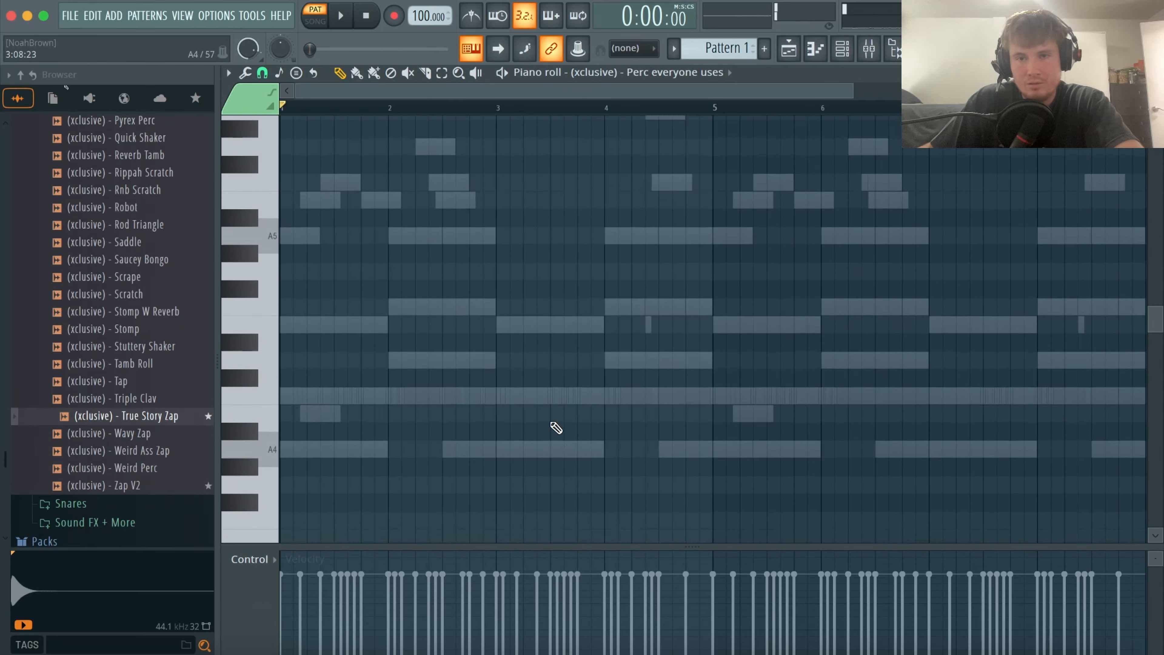
scroll(303, 355, up, 3)
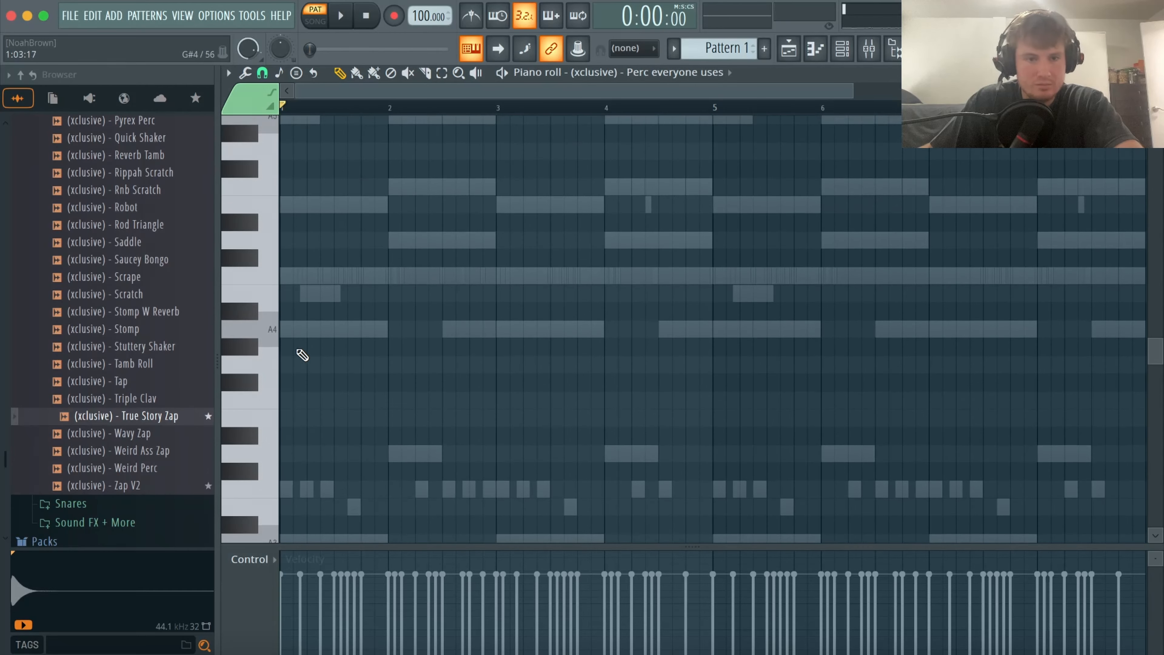
scroll(329, 482, down, 2)
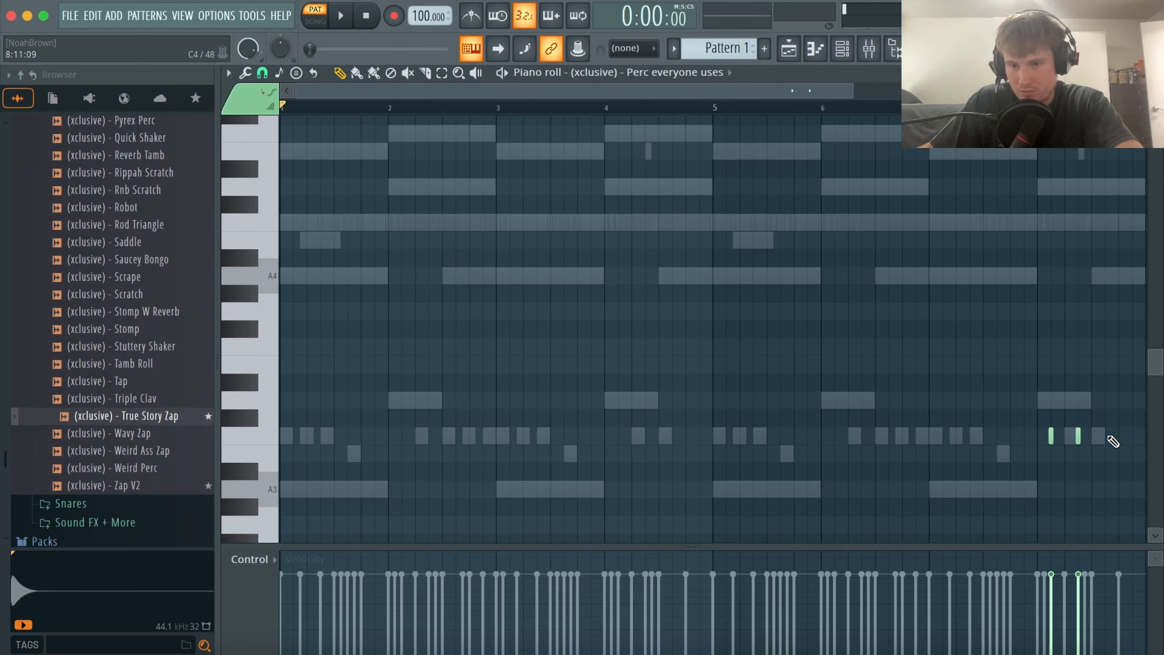
key(space)
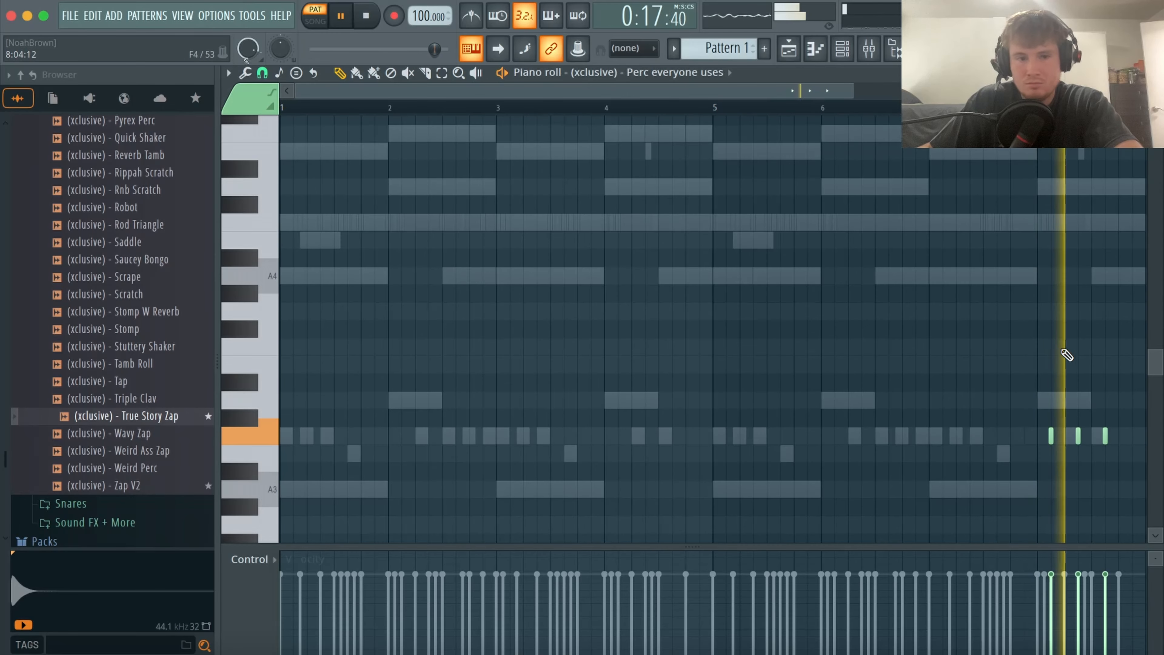
Delete the third percussion note in bar 8 and try an extra note between the first two during playback.
drag(1130, 463, 950, 386)
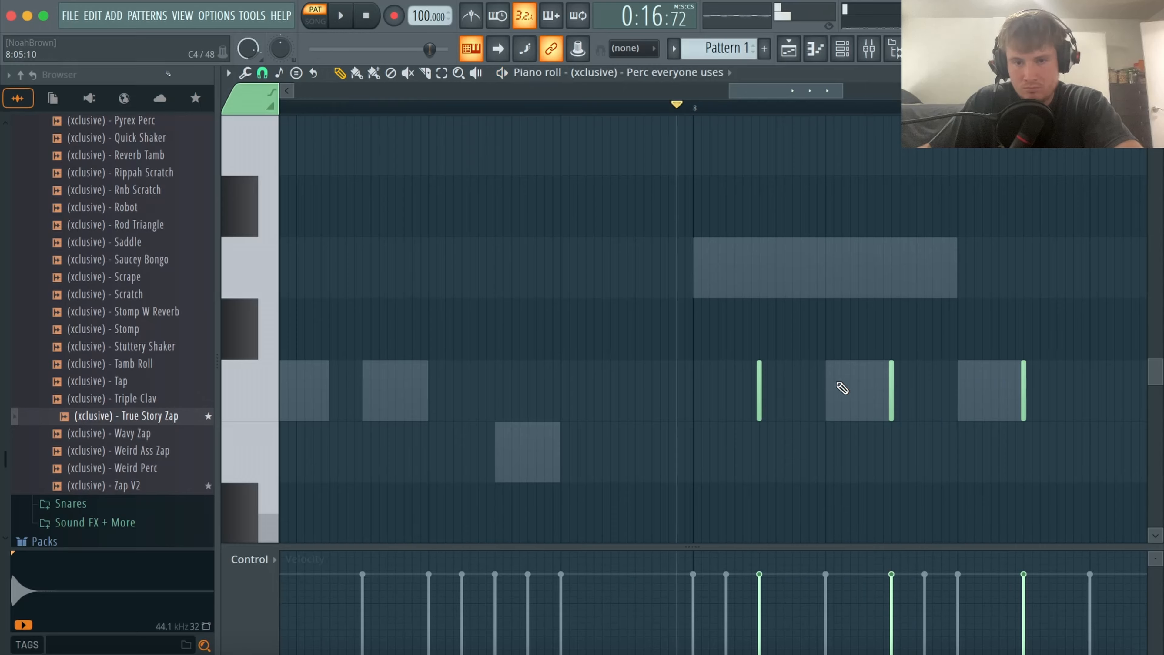
click(826, 383)
right_click(1023, 397)
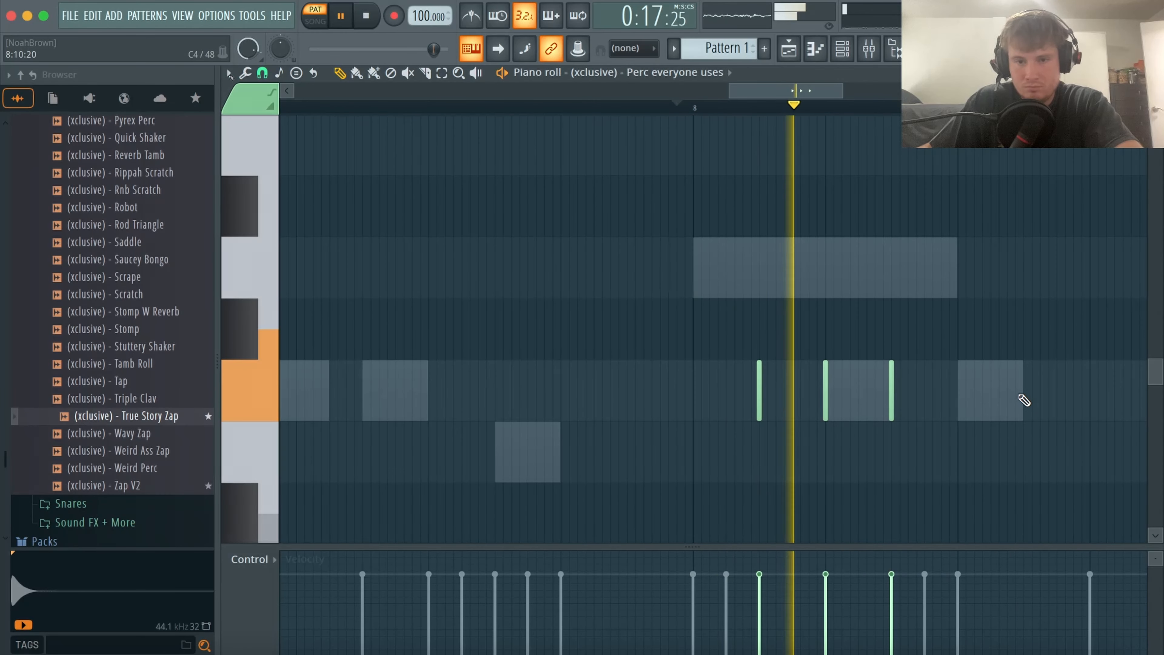
key(space)
right_click(823, 401)
key(space)
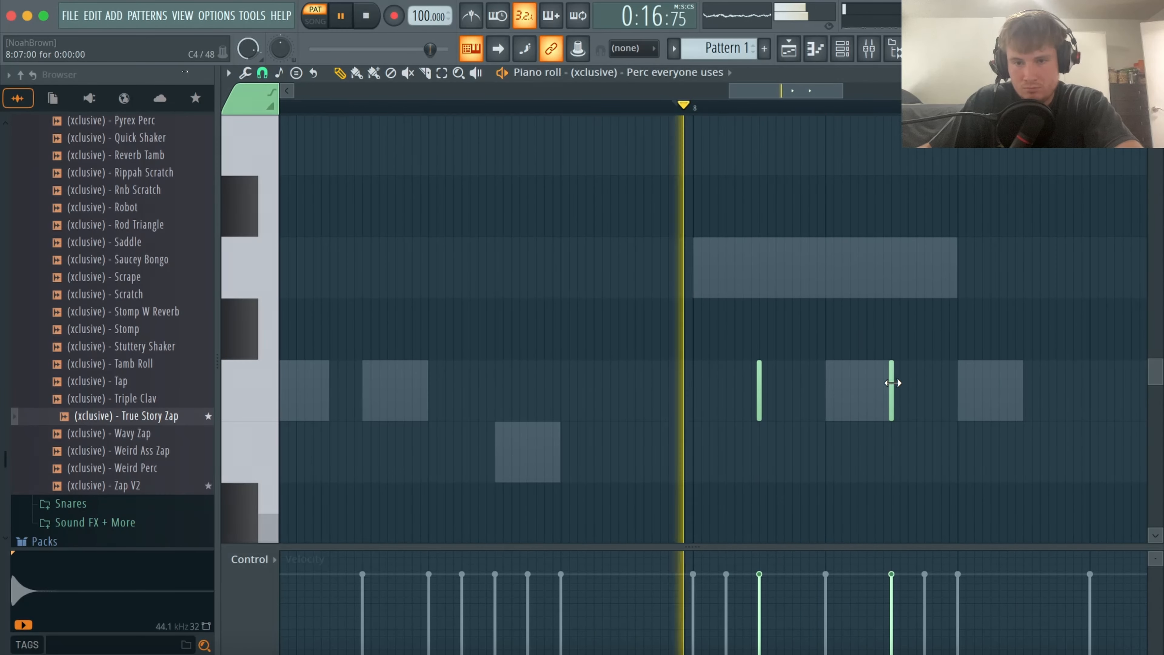
key(space)
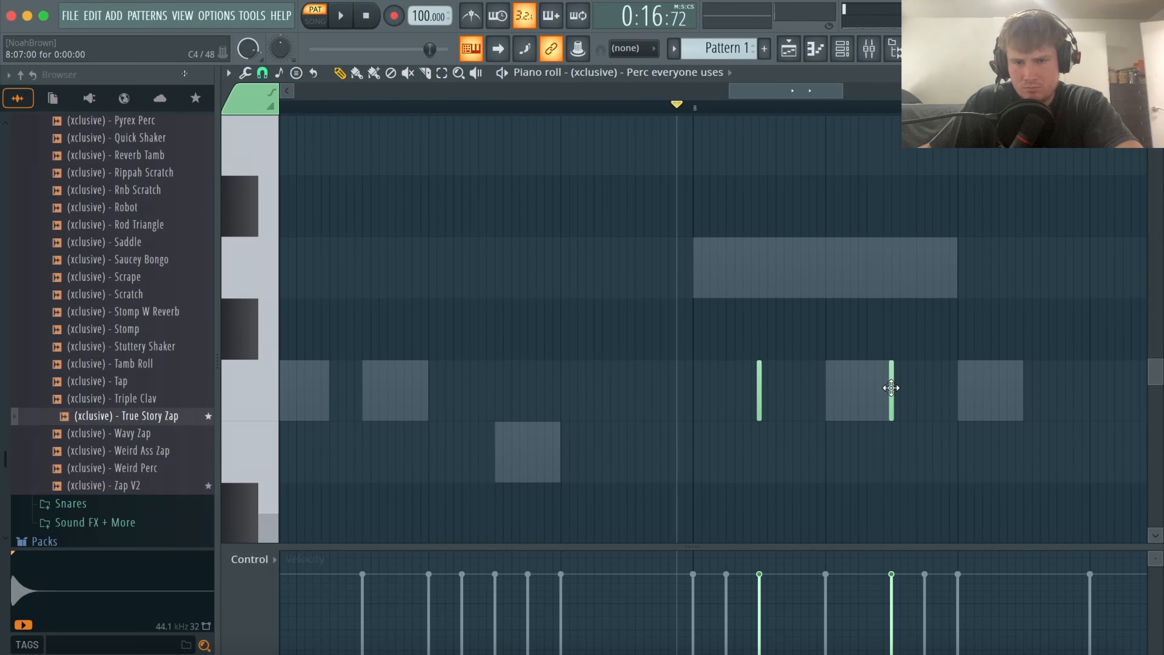
Set the piano roll snap to Step and respace the bar 8 percussion notes as three notes three steps apart.
click(262, 73)
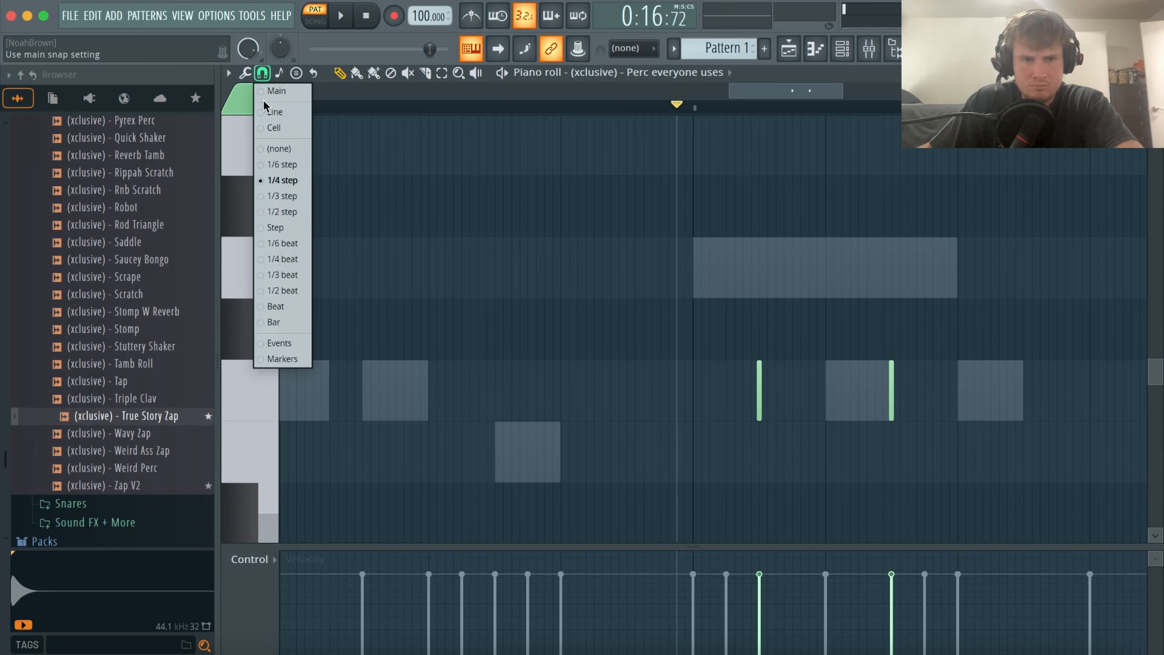
click(284, 227)
key(space)
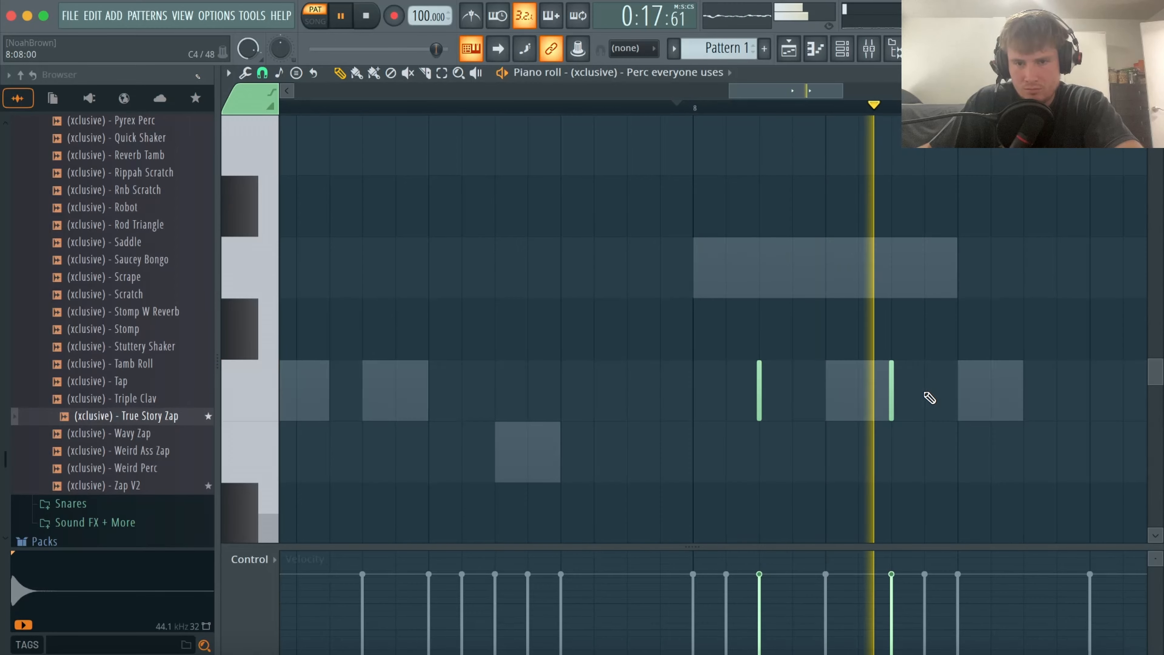
key(space)
click(859, 390)
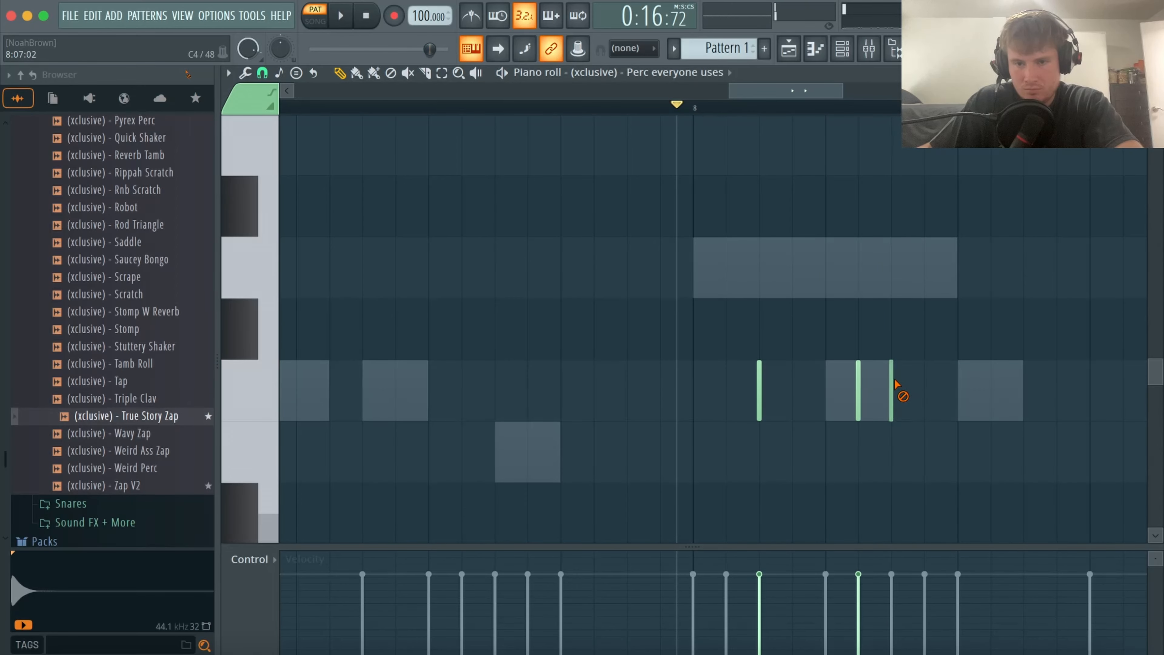
key(space)
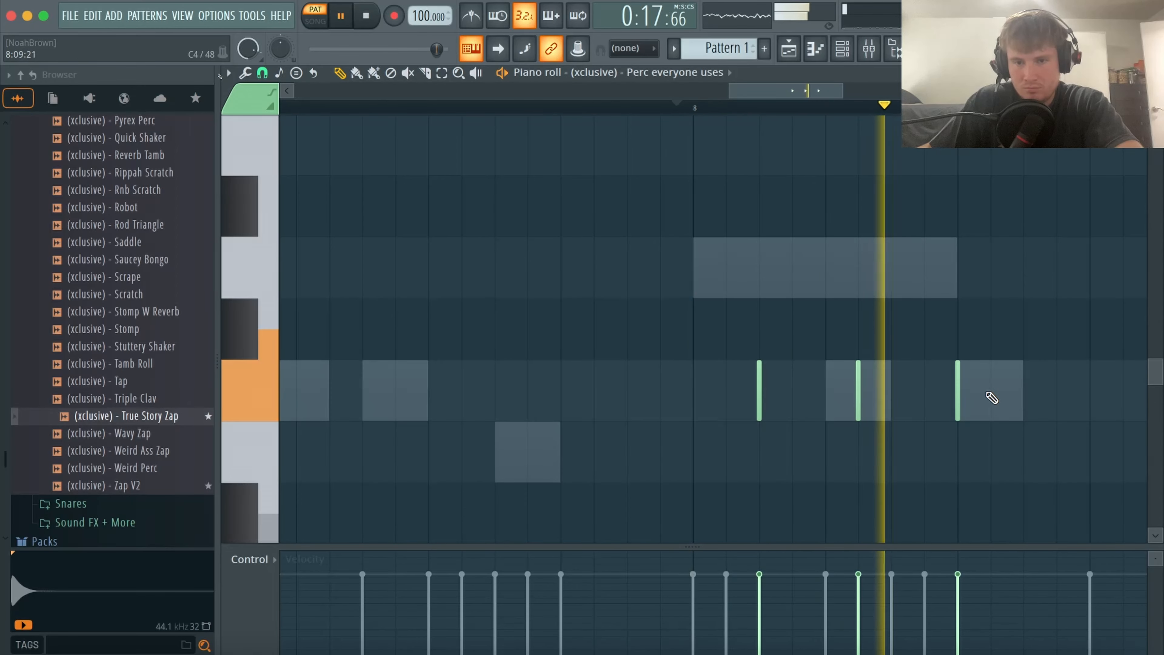
ctrl+right_click(1010, 294)
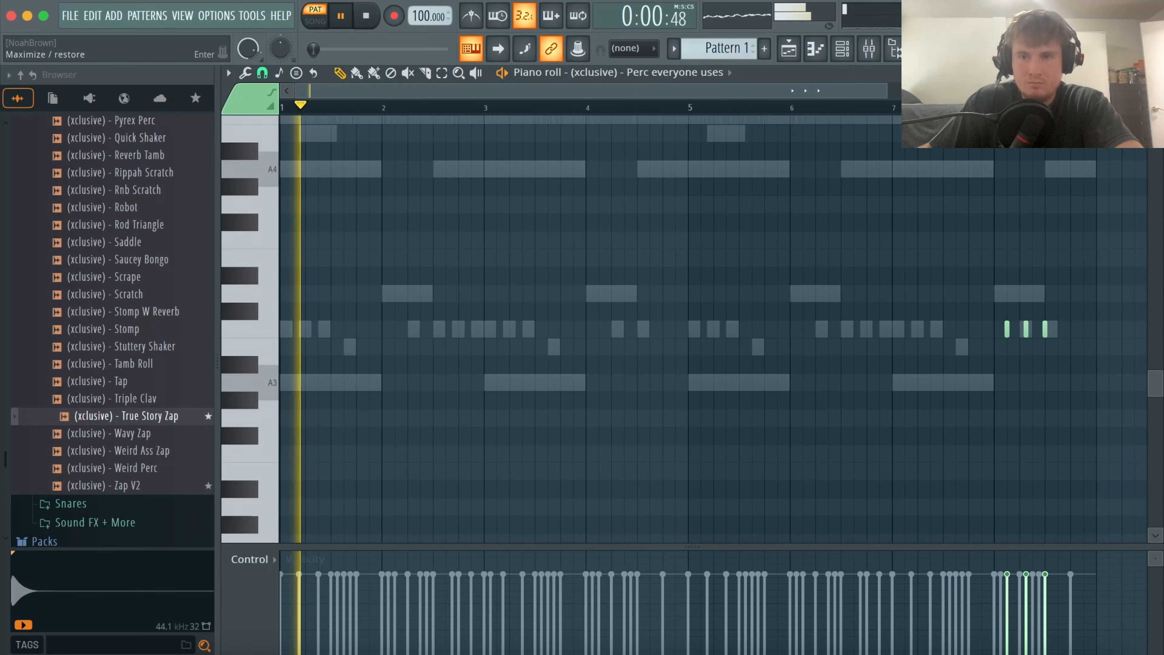
click(1154, 73)
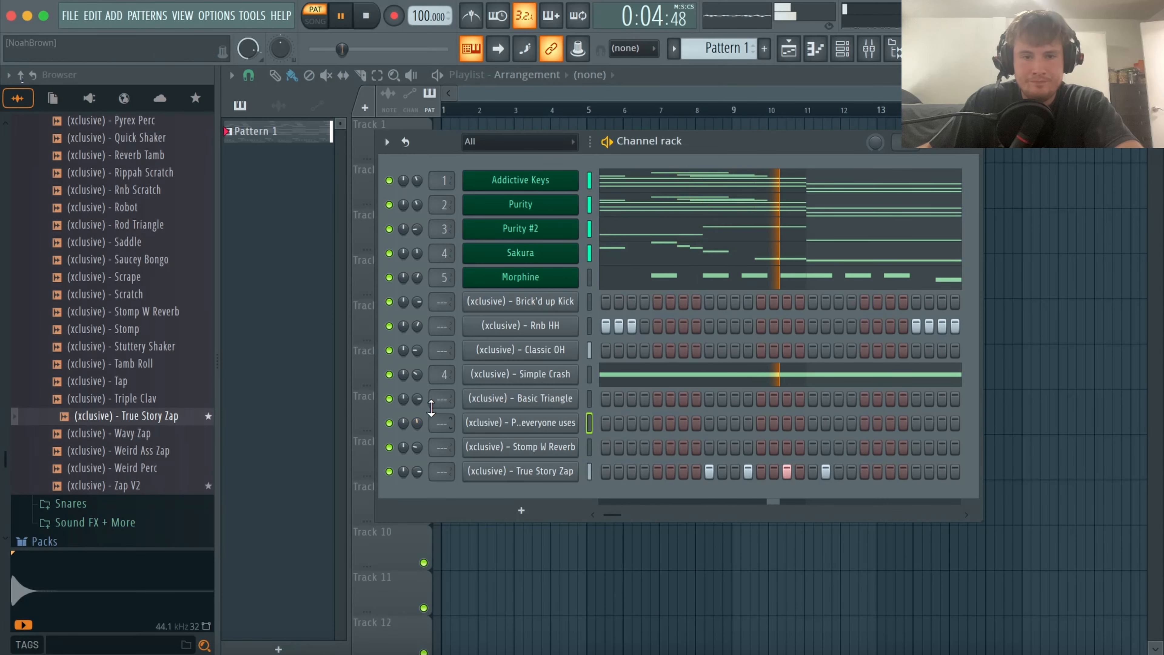
Place a single C4 note on the fourth beat of bar 8 in the Basic Triangle piano roll.
right_click(497, 398)
click(608, 398)
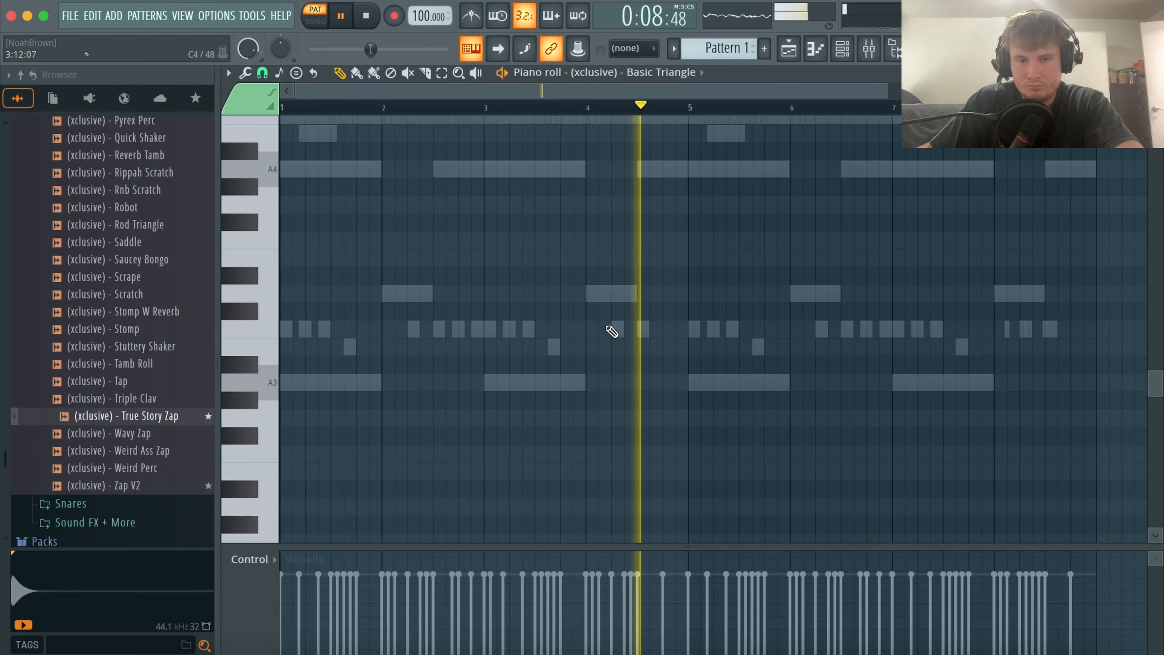
click(1071, 328)
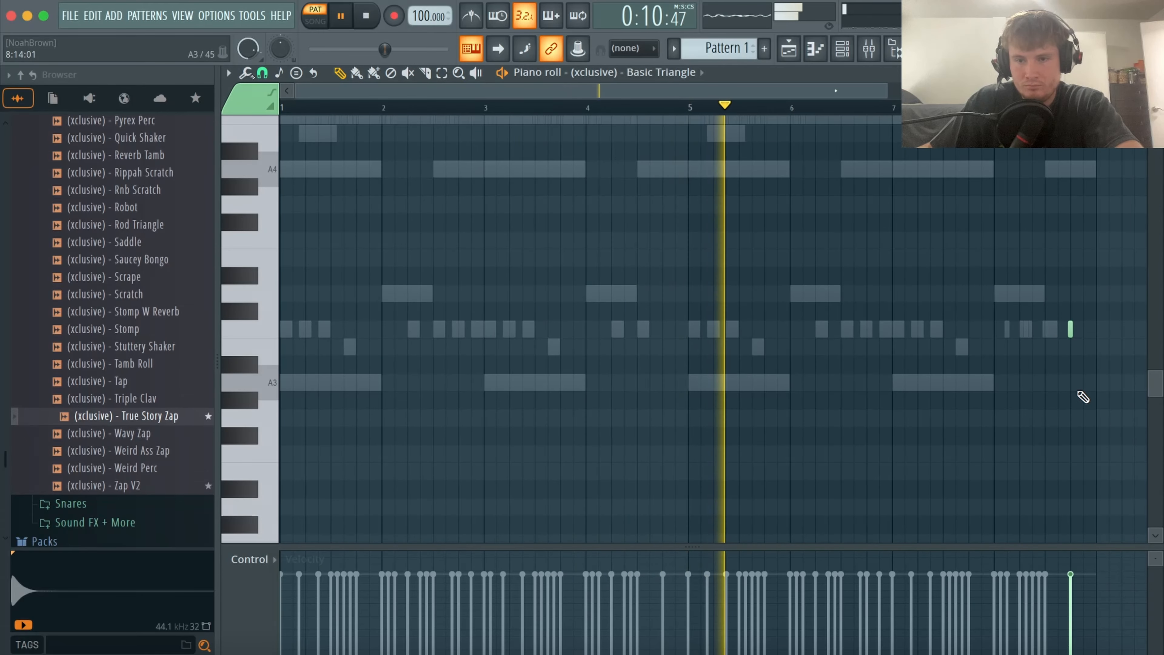
drag(1085, 357, 1001, 266)
ctrl+right_click(1006, 294)
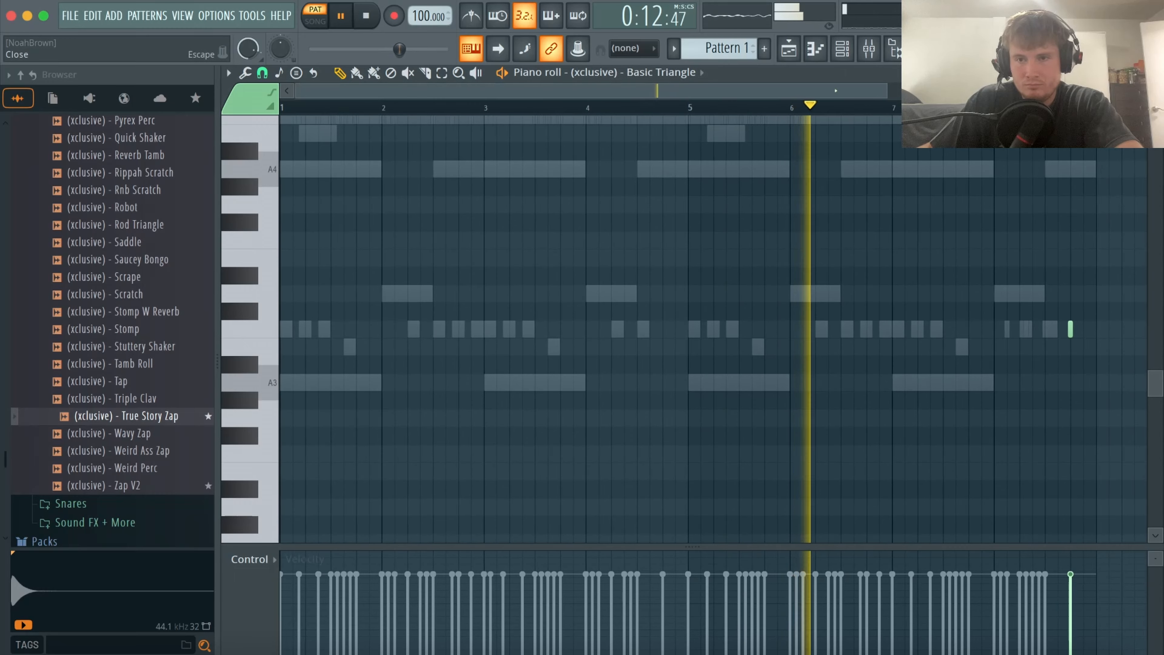
key(Escape)
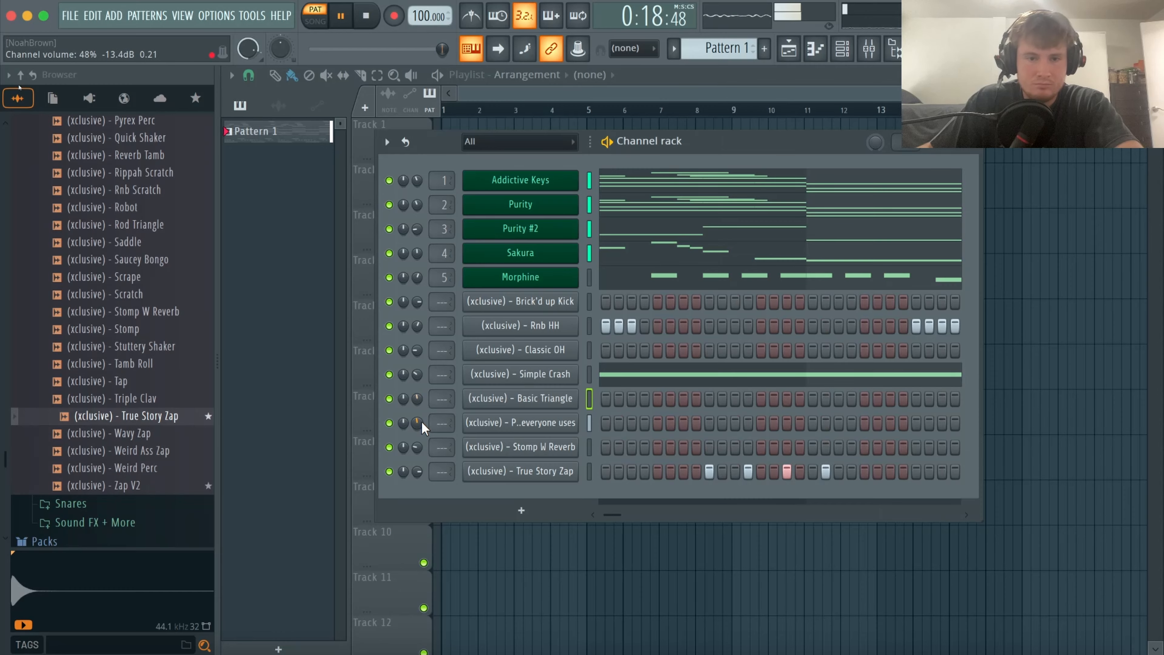
Raise the Basic Triangle note in bar 8 by one octave to C5.
right_click(561, 399)
click(609, 324)
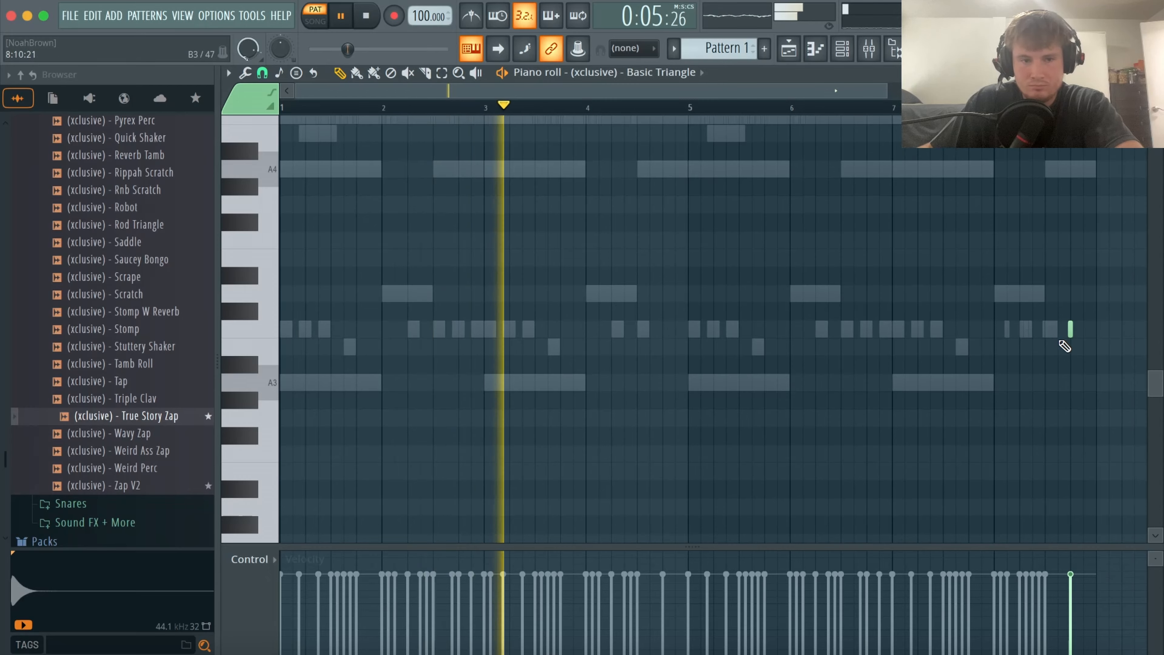
drag(1081, 342, 1050, 319)
key(shift+Up)
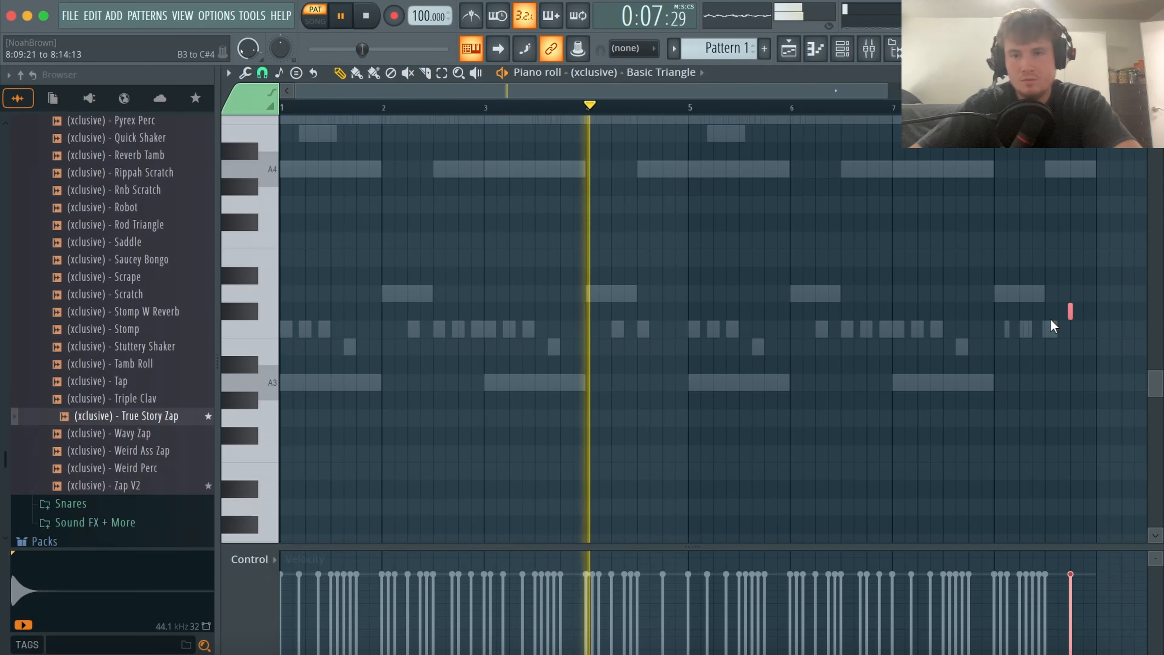
key(shift+Down)
key(super+Up)
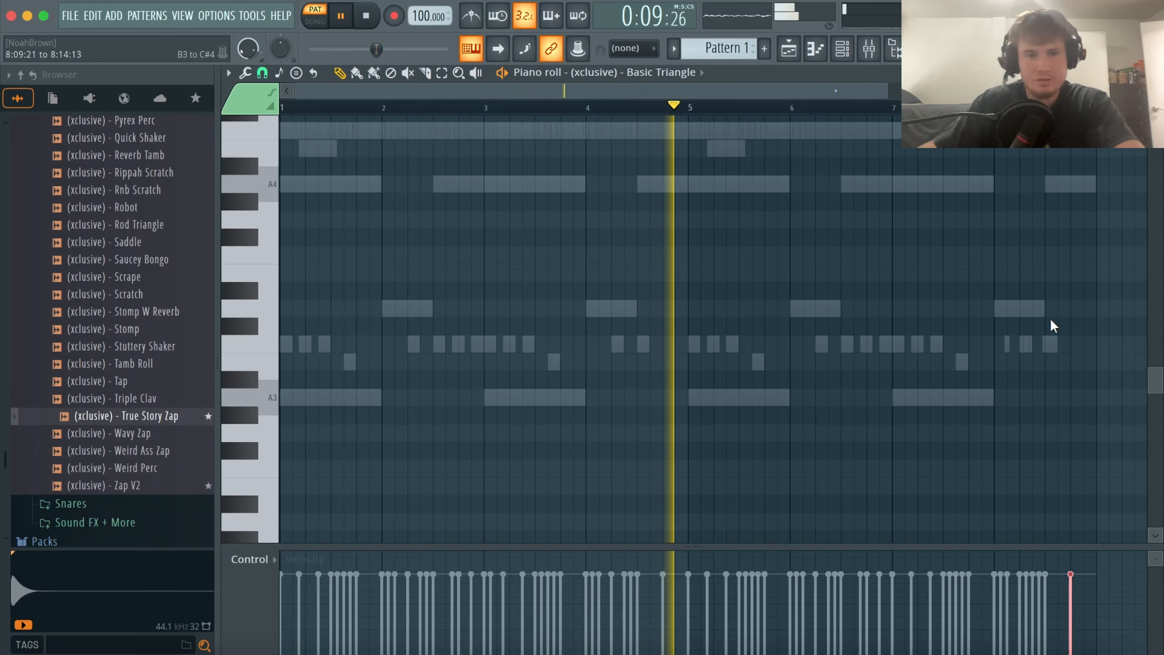
scroll(1055, 318, up, 5)
click(1155, 73)
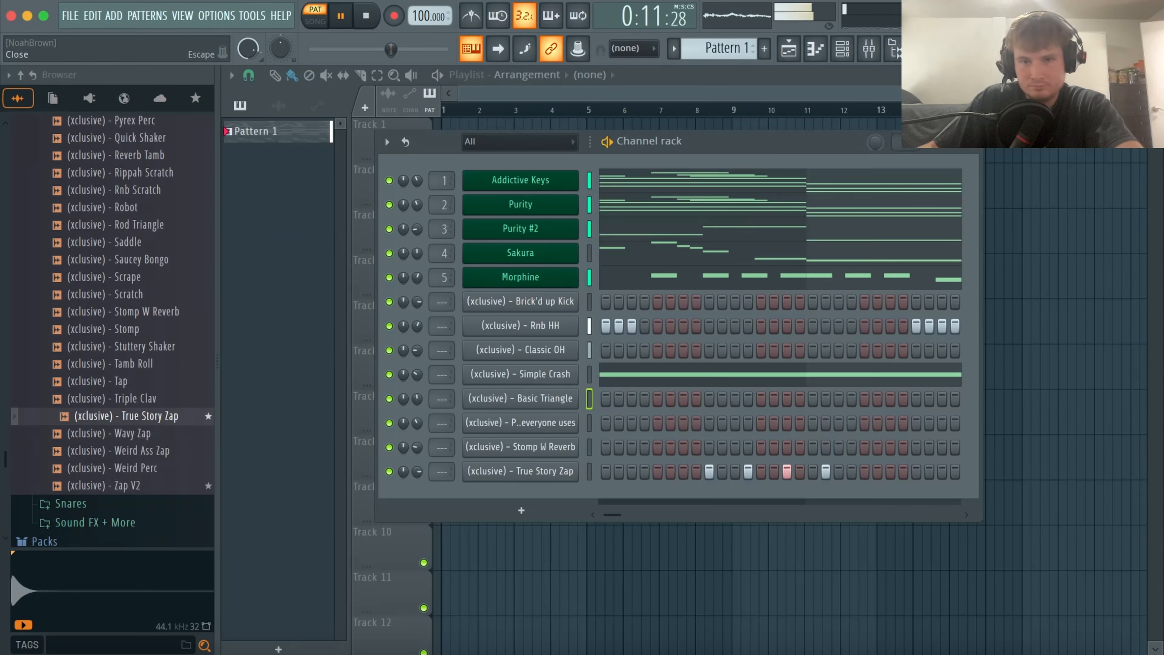
Raise the three Perc everyone uses notes in bar 8 by one octave to C5.
right_click(541, 427)
click(605, 341)
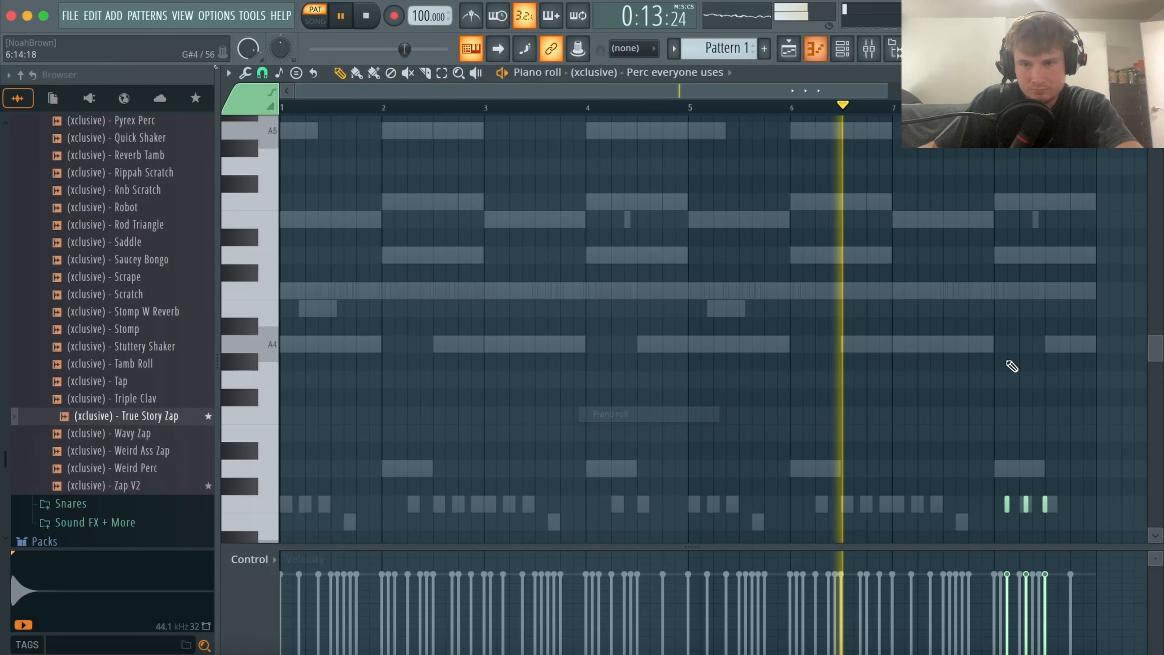
key(super+Up)
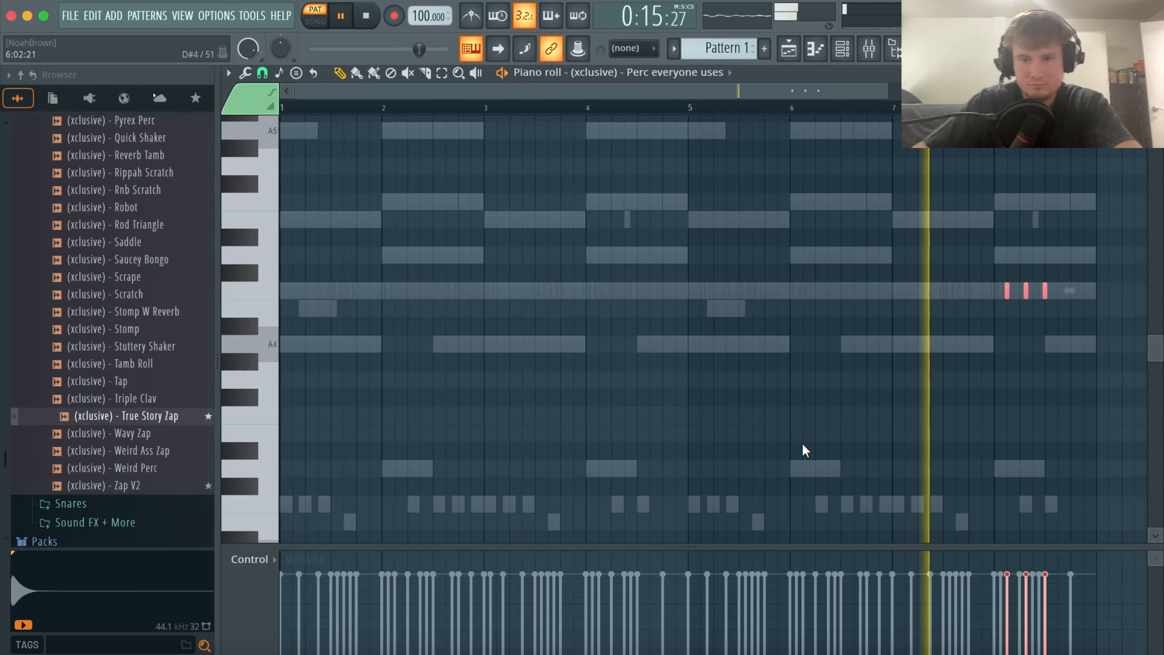
Replace the True Story Zap hit on step 2 of bar 3 with one on step 13 of bar 2.
super+click(1017, 326)
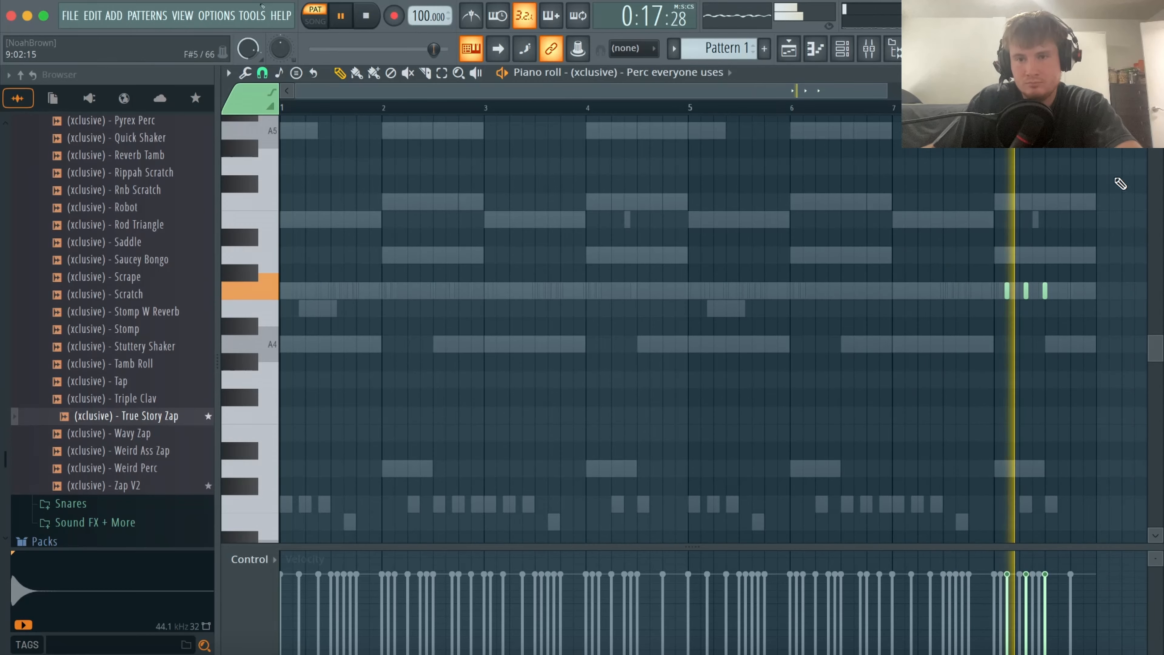
click(1156, 72)
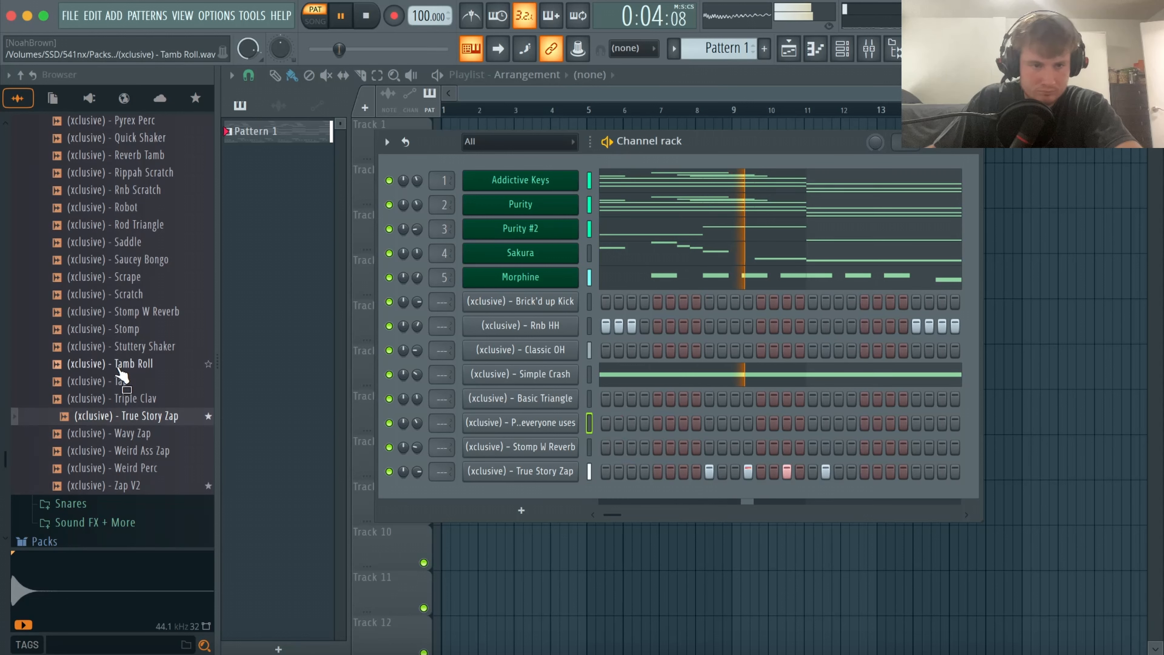
scroll(126, 369, up, 2)
scroll(127, 370, down, 2)
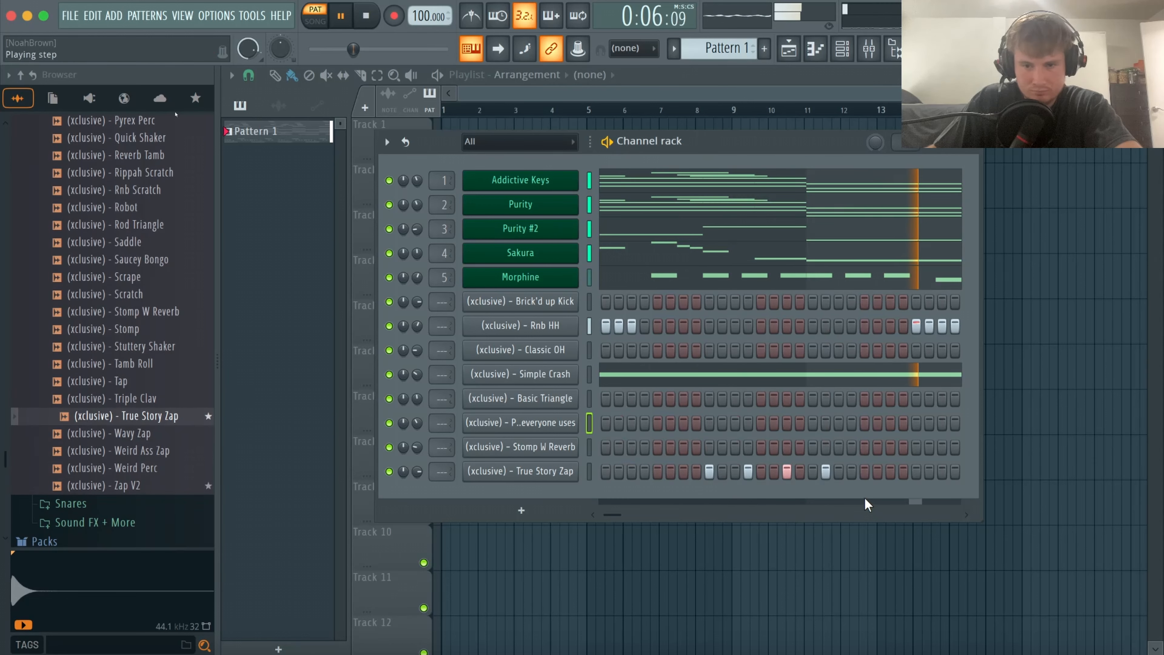
right_click(823, 474)
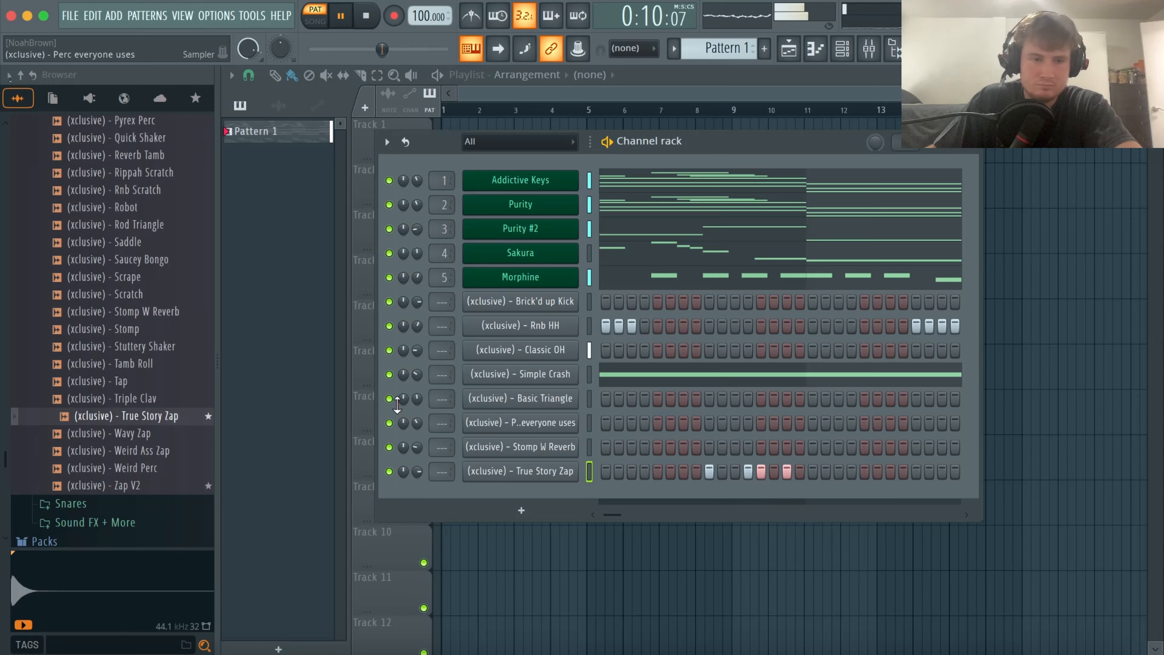
Audition rim samples in the Percs Rims folder and add Drake Rim as a channel below True Story Zap, adjusting its volume.
scroll(91, 373, up, 9)
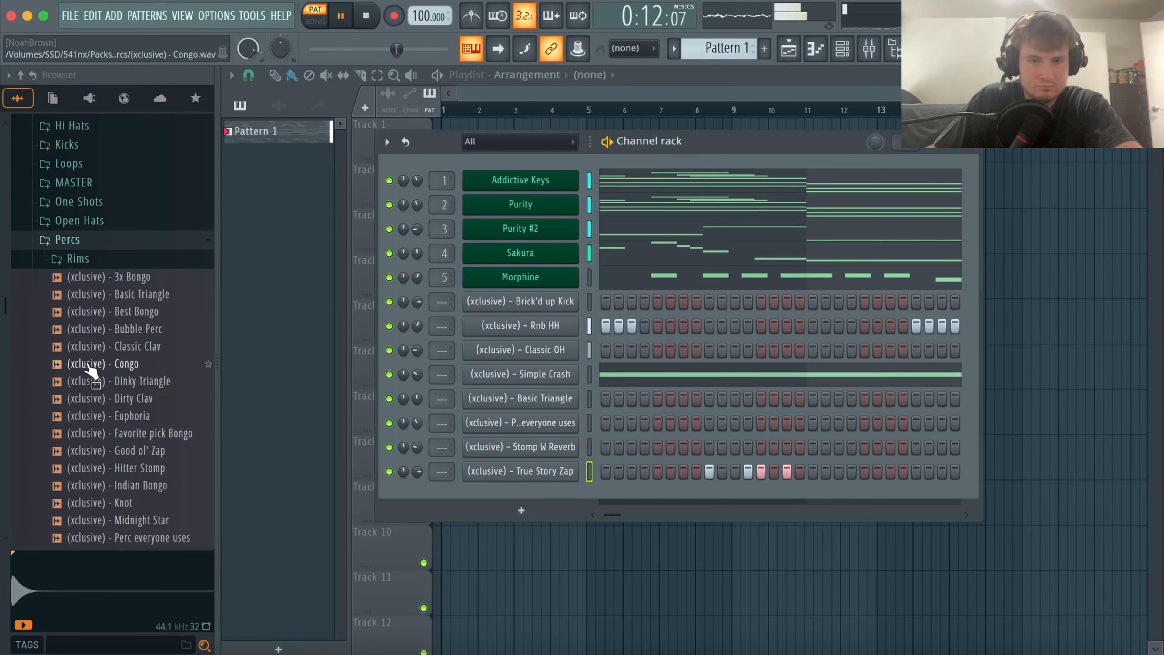
click(106, 259)
click(143, 348)
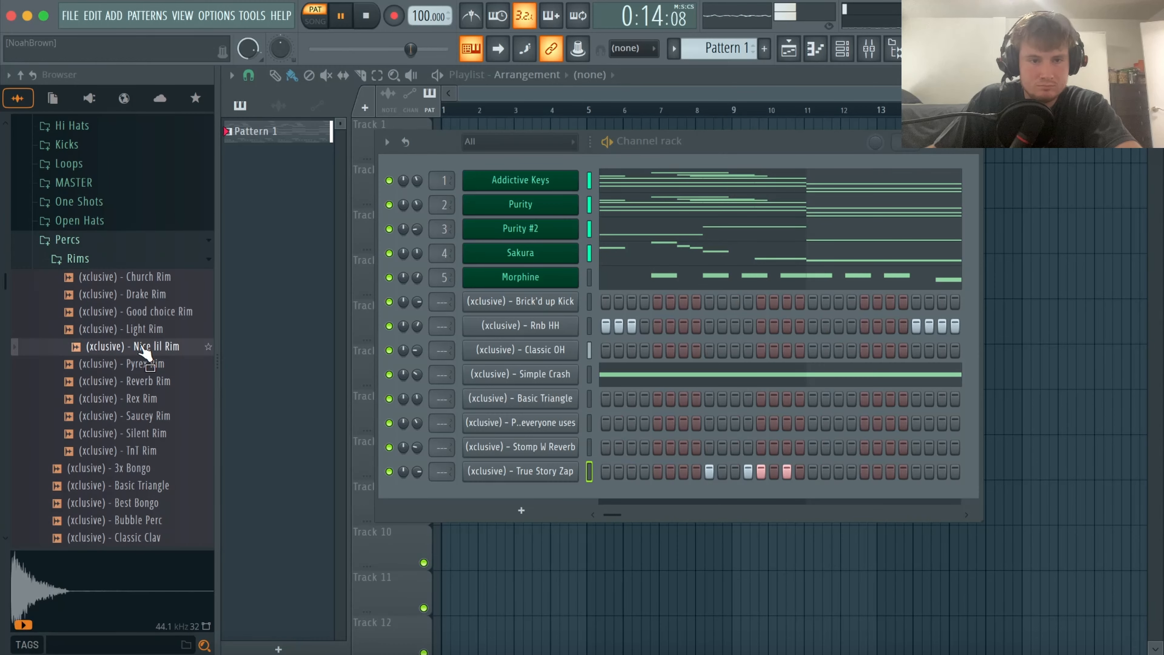
click(143, 329)
click(146, 317)
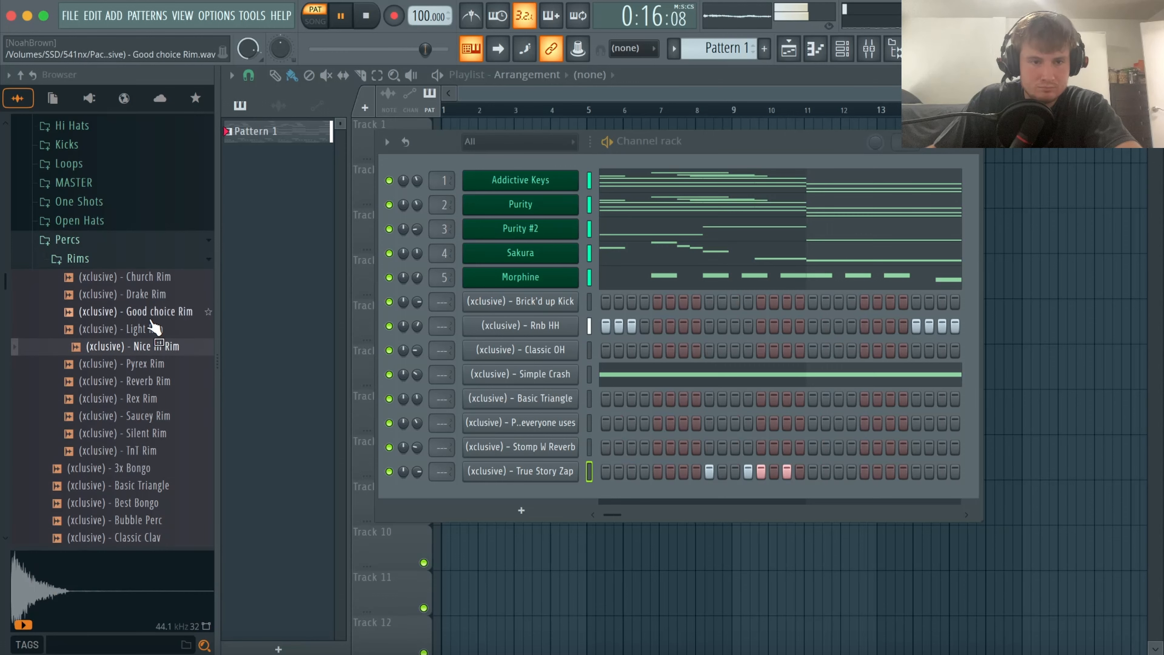
click(148, 298)
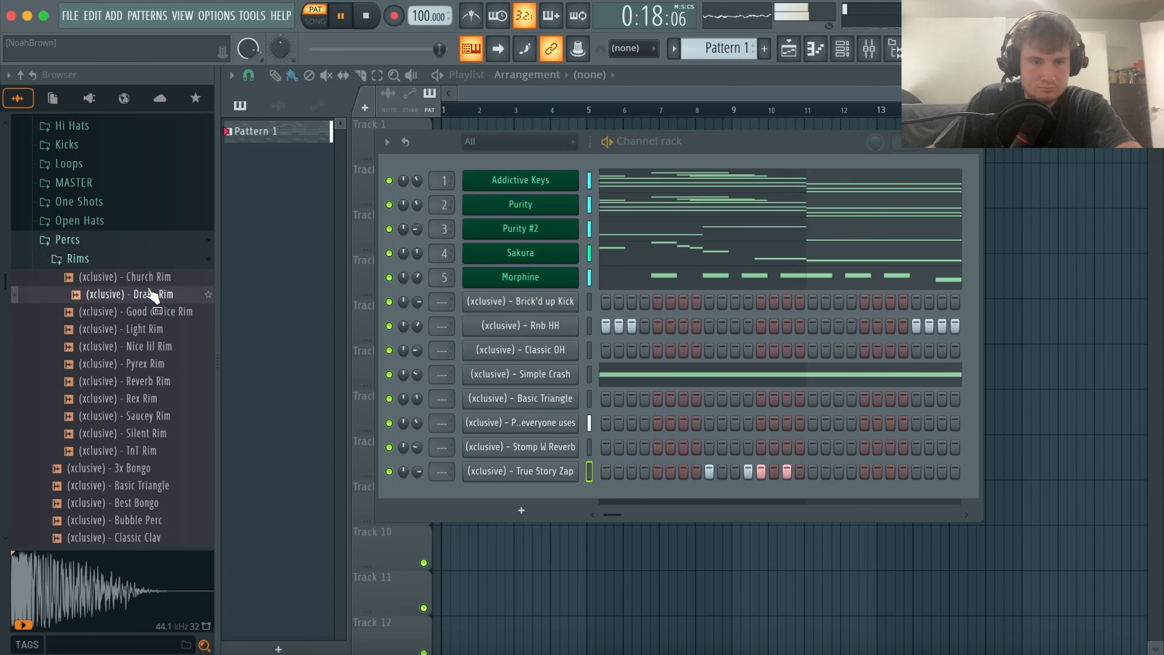
drag(152, 303, 500, 485)
mouse_move(417, 496)
mouse_down()
mouse_move(417, 508)
mouse_move(417, 492)
mouse_up()
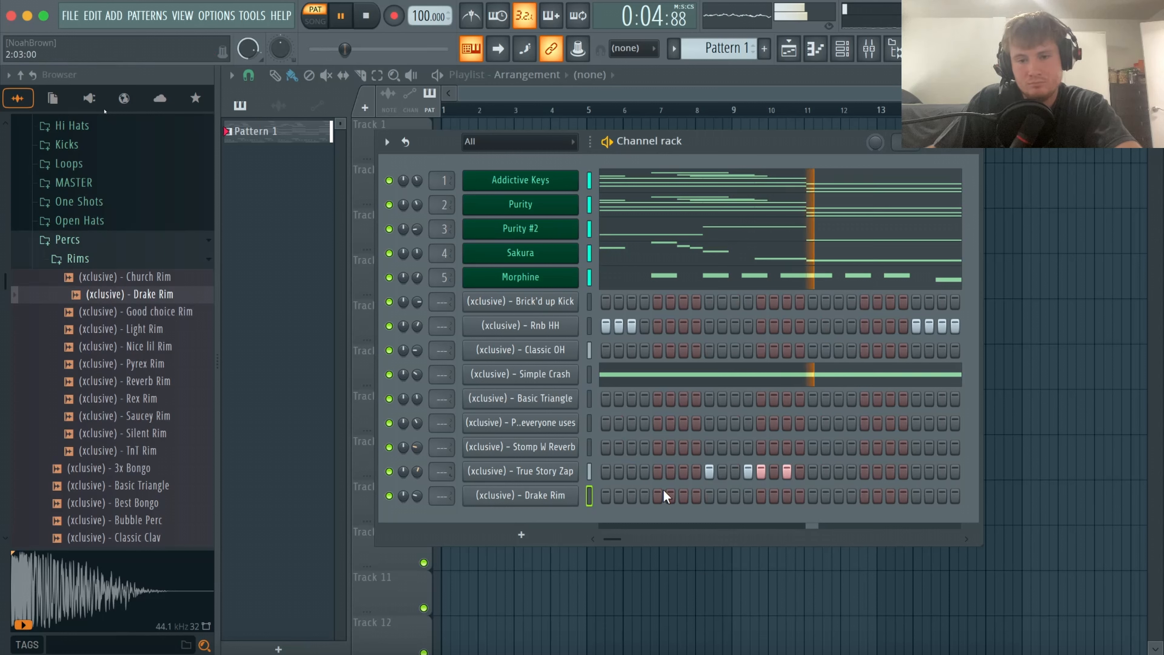
Remove the True Story Zap hit on step 13 of bar 2 and place Drake Rim notes on steps 5 and 13 of bar 3.
click(760, 471)
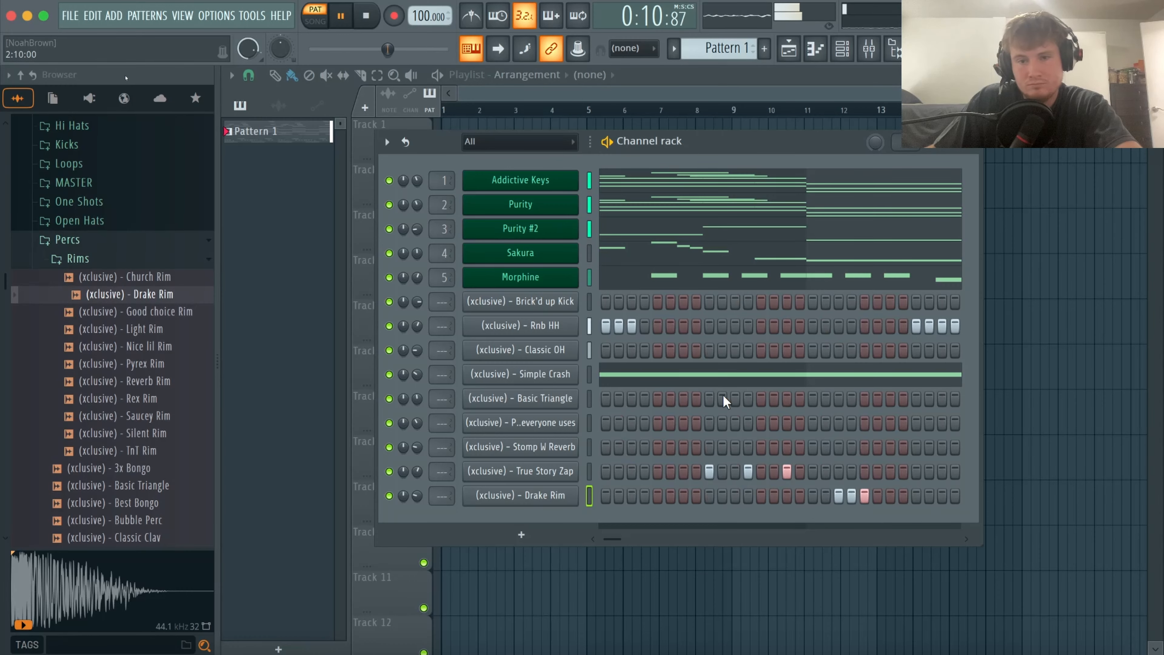
click(518, 495)
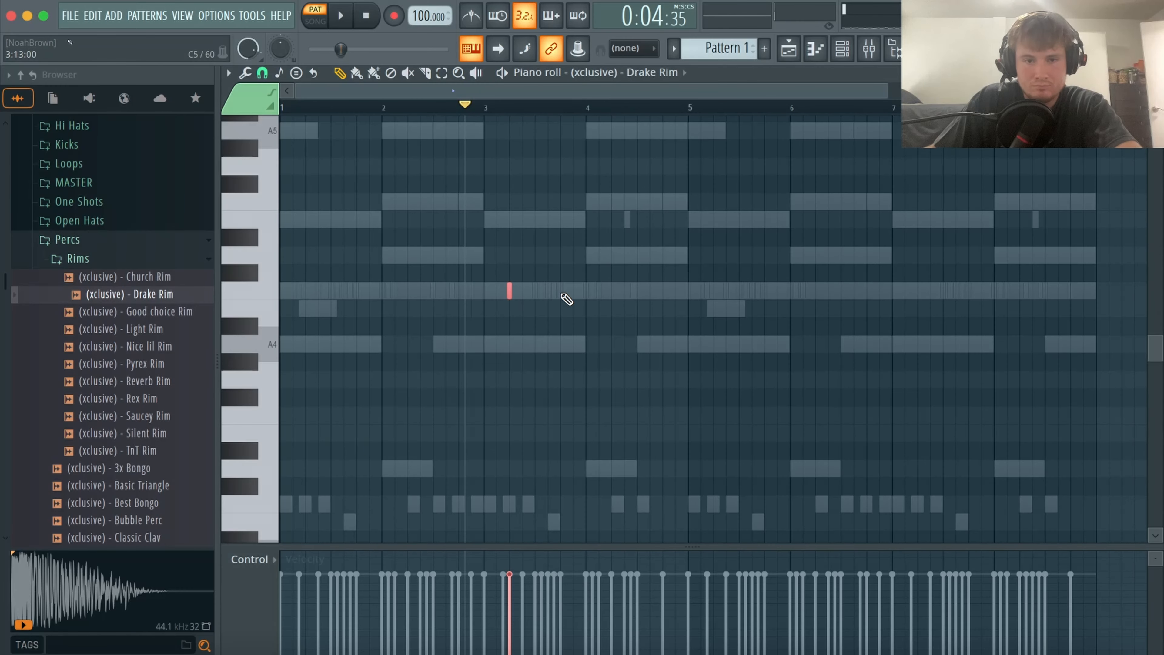
key(space)
key(ctrl+a)
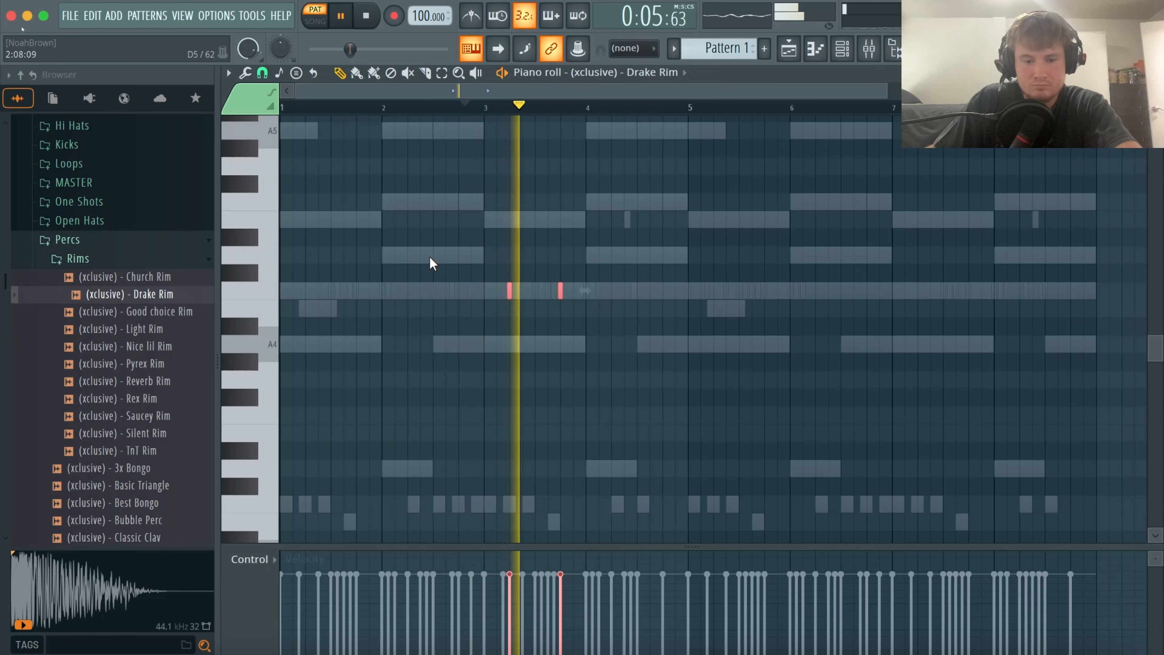
Copy the two Drake Rim notes in bar 3 to steps 5 and 13 of bar 1.
key(ctrl+b)
drag(567, 296, 306, 308)
key(space)
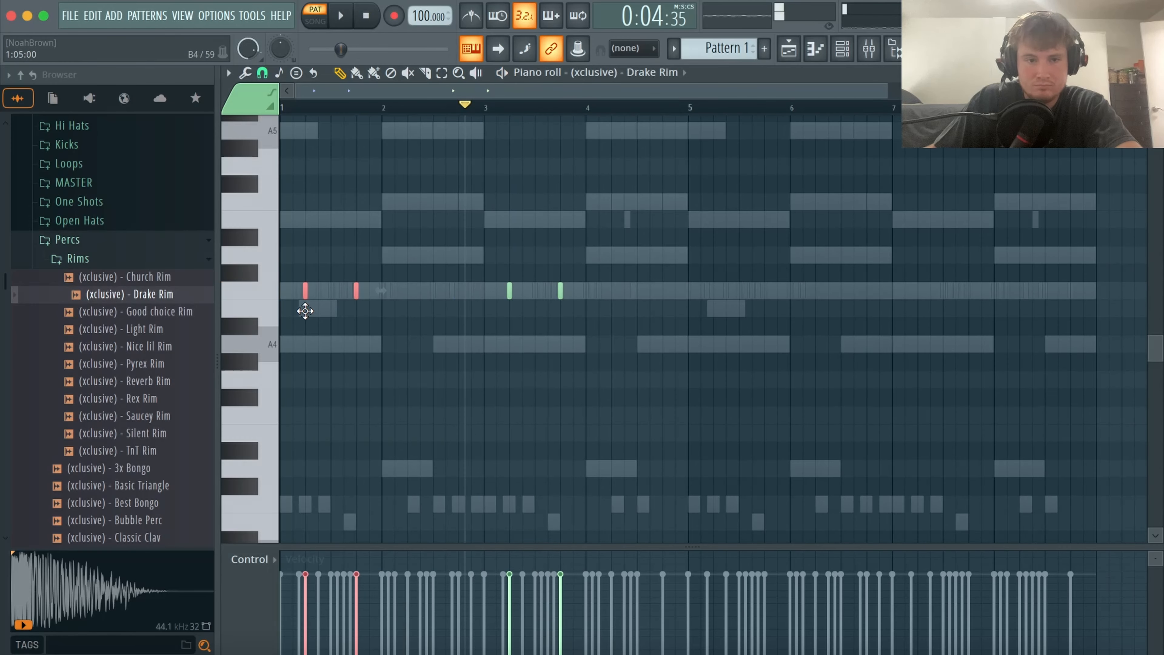
key(space)
key(space)
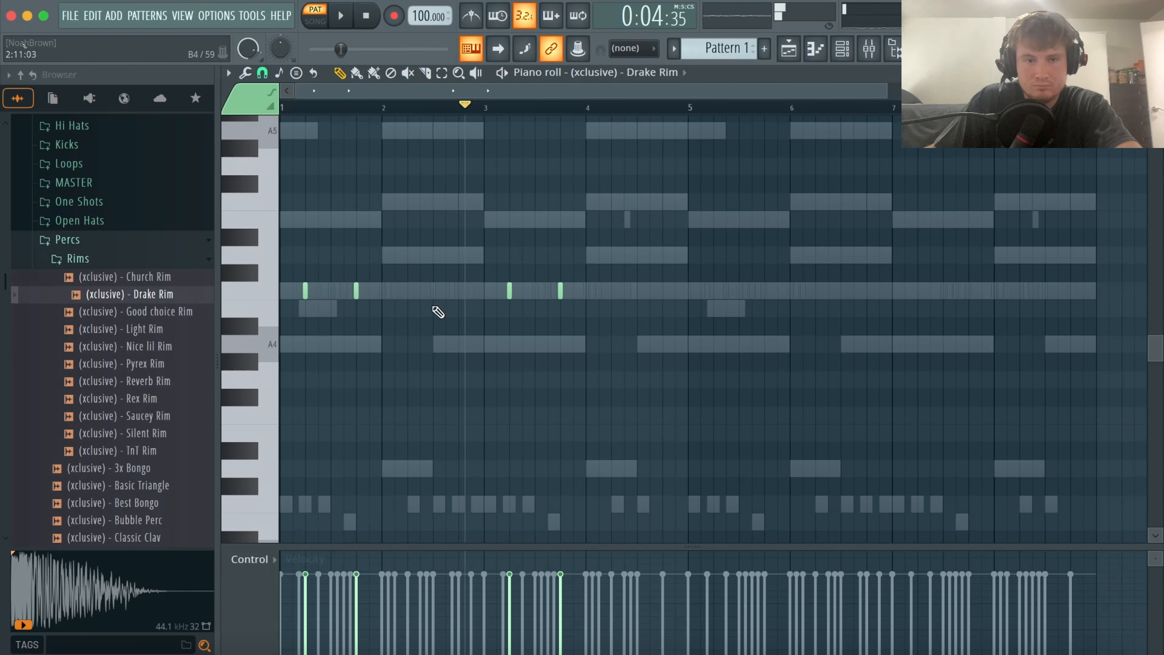
Copy the two Drake Rim notes in bar 1 to steps 5 and 13 of bar 2.
drag(386, 315, 226, 278)
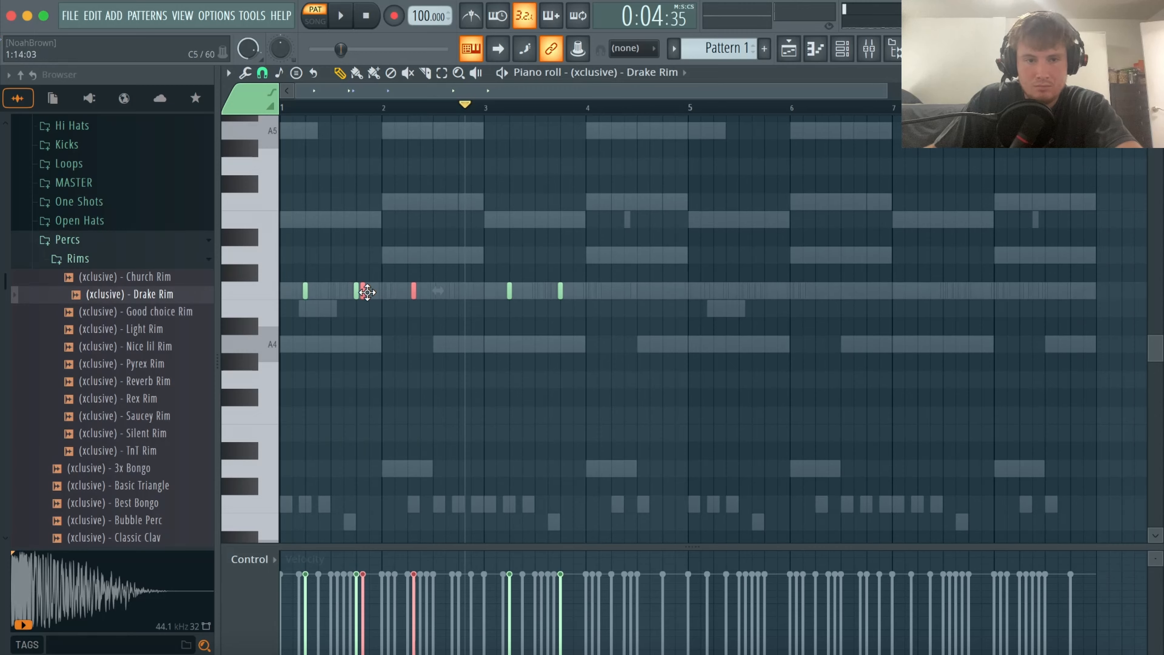
key(space)
super+click(481, 333)
Duplicate the six Drake Rim notes of bars 1 to 3 into the same steps of bars 4 to 6.
drag(624, 317, 215, 278)
key(super+b)
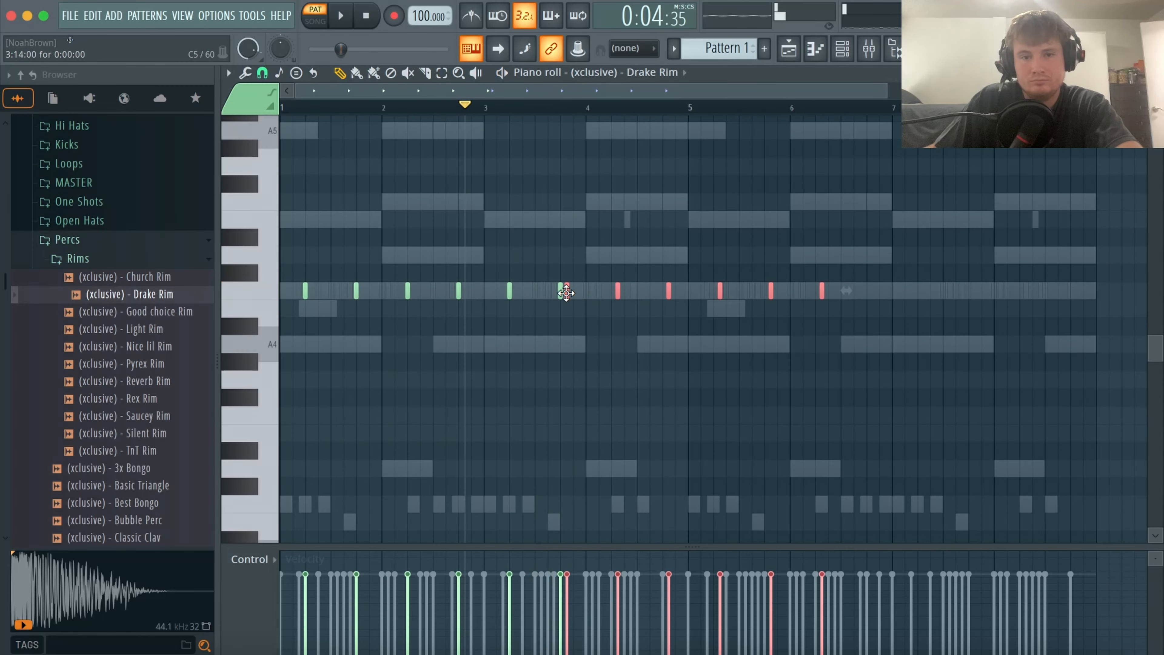
drag(566, 292, 608, 296)
key(space)
super+click(615, 331)
key(space)
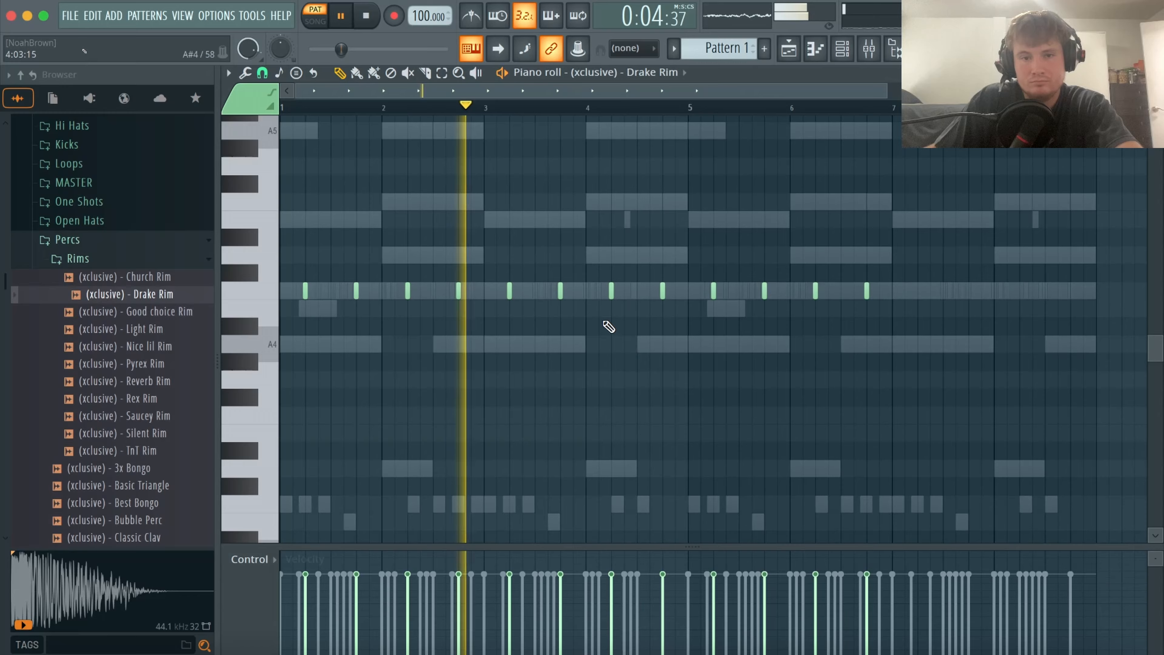
Add a Drake Rim note on step 14 of bar 3 and turn the last bar 6 note into a fast roll with rising velocities.
click(568, 292)
drag(609, 327, 486, 256)
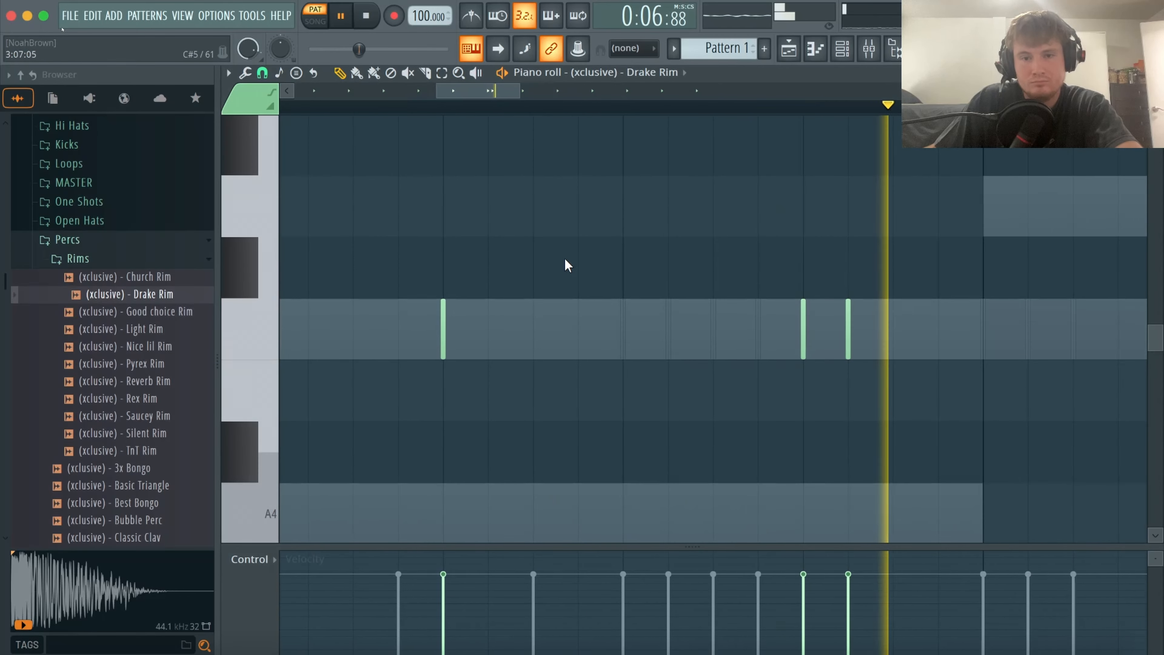
super+right_click(728, 277)
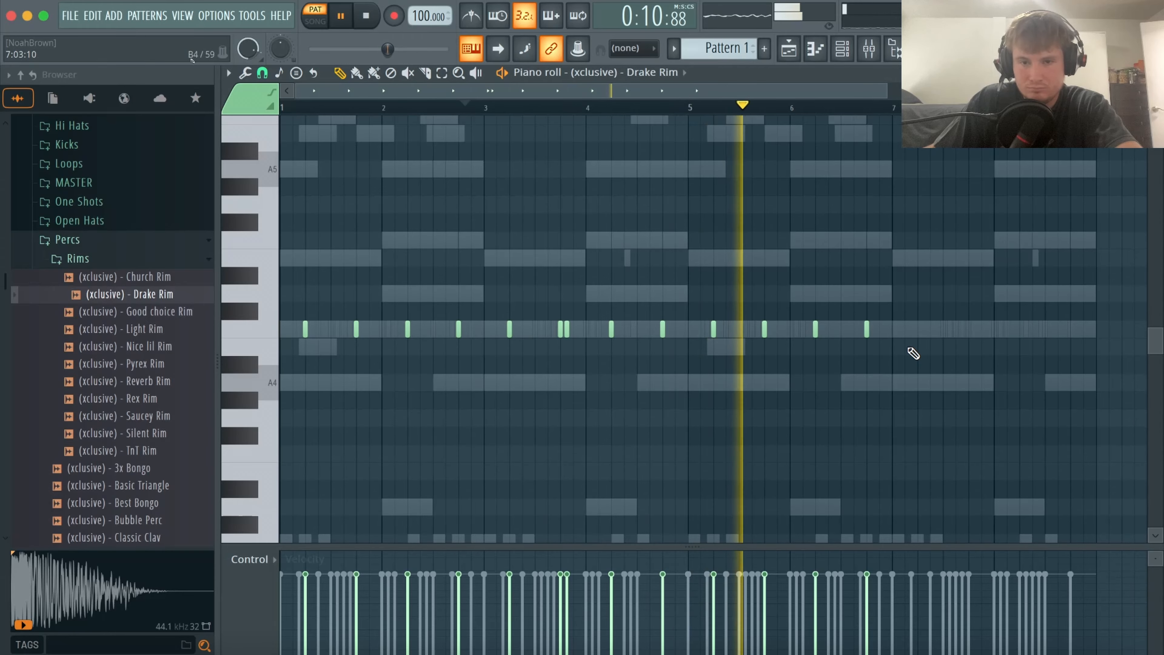
drag(940, 390, 819, 273)
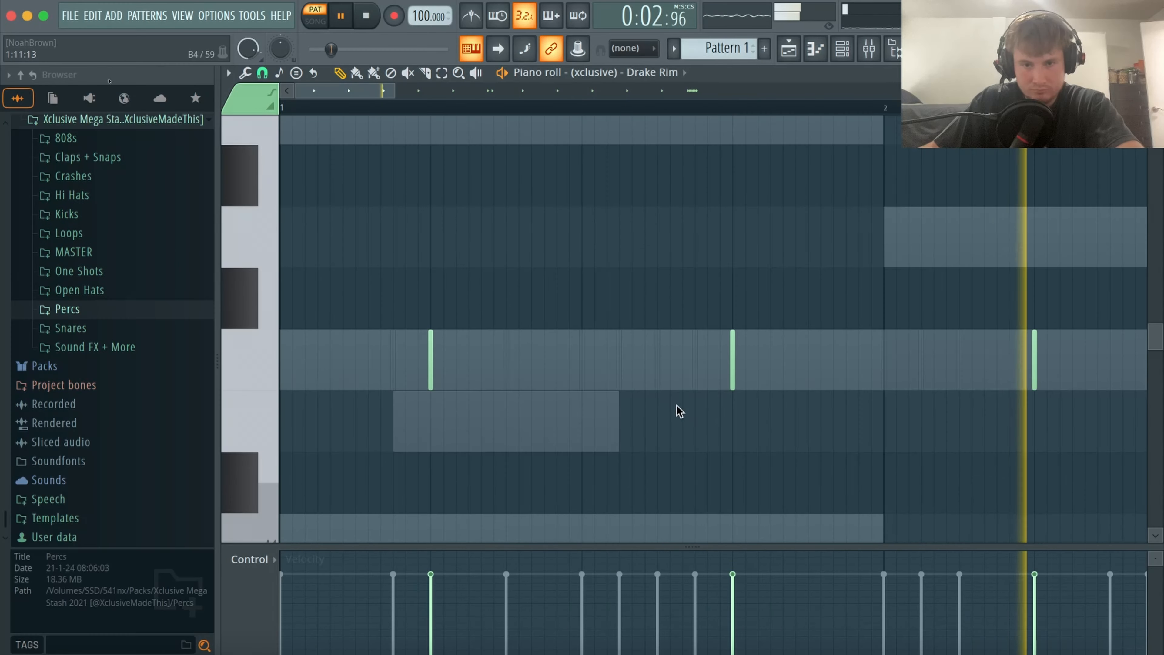
super+right_click(794, 367)
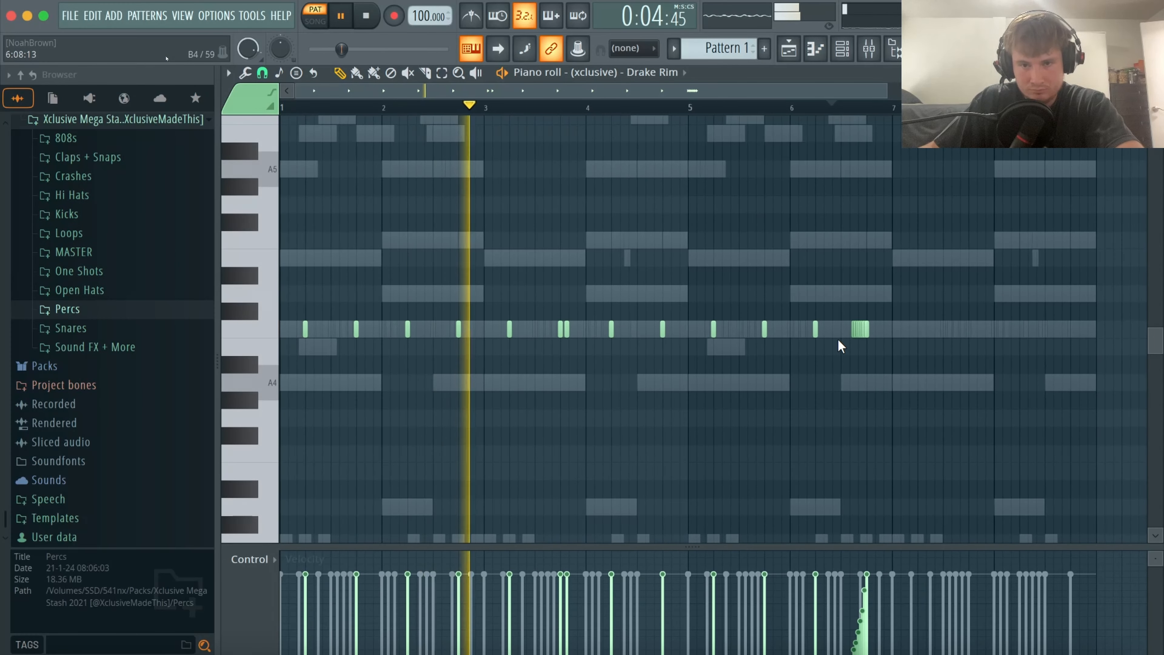
Copy the three Drake Rim notes before the bar 6 roll to steps 5 and 13 of bar 7 and step 5 of bar 8.
drag(833, 337, 700, 318)
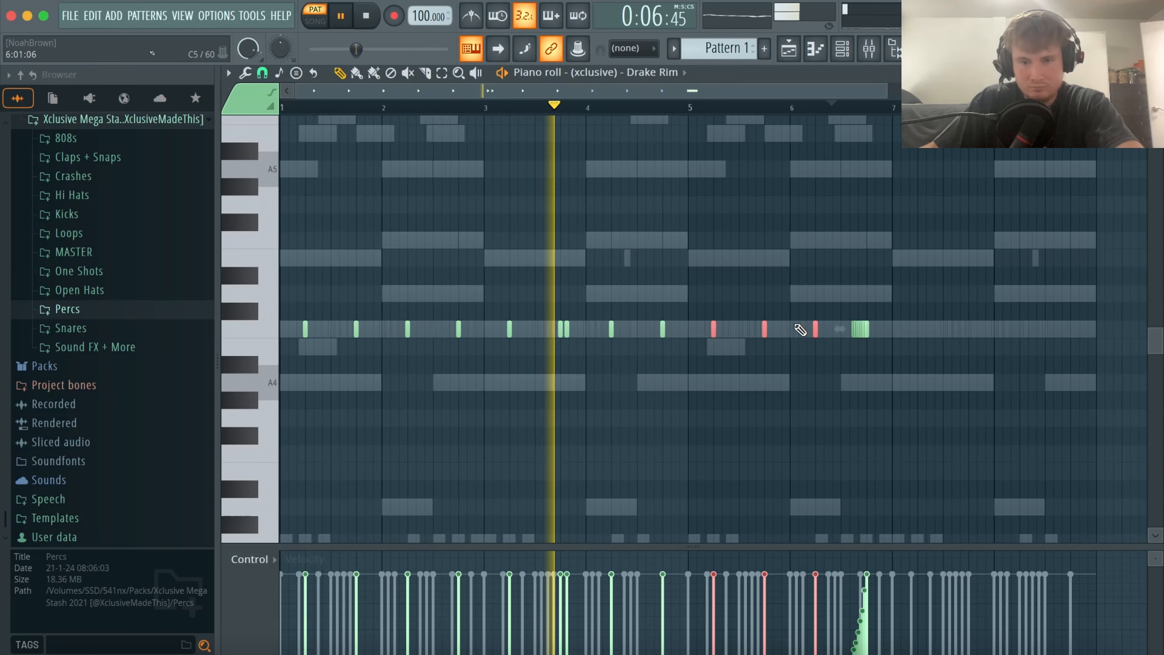
key(super+b)
mouse_move(832, 337)
mouse_down()
mouse_move(920, 335)
mouse_move(874, 288)
mouse_up()
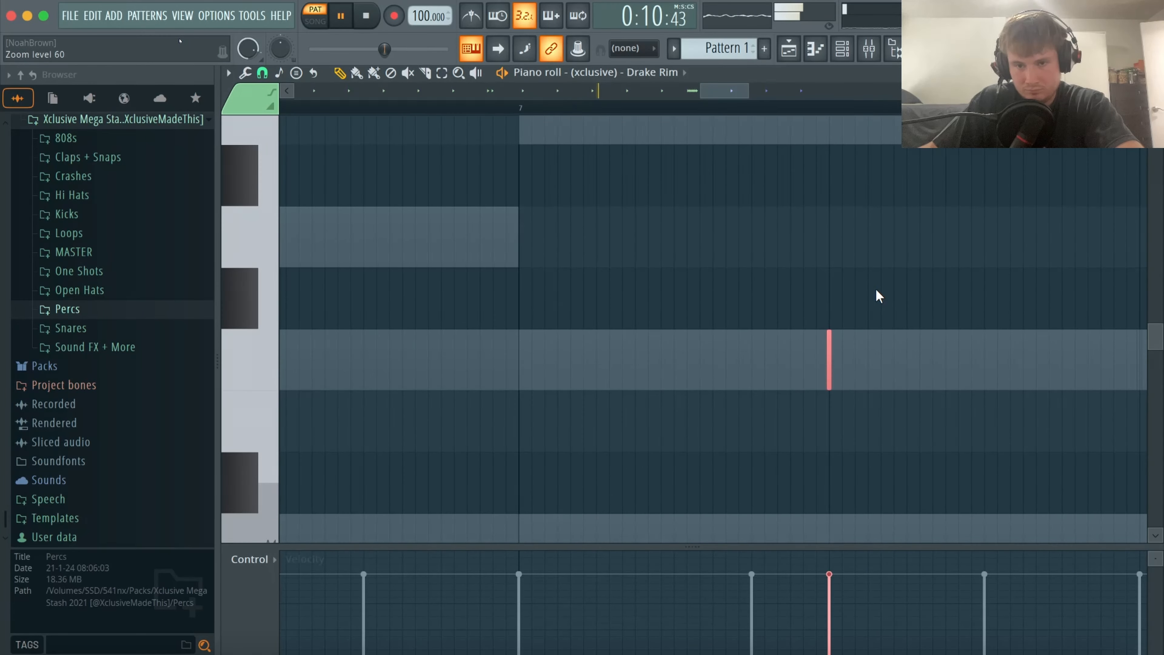
super+right_click(877, 291)
super+click(1128, 107)
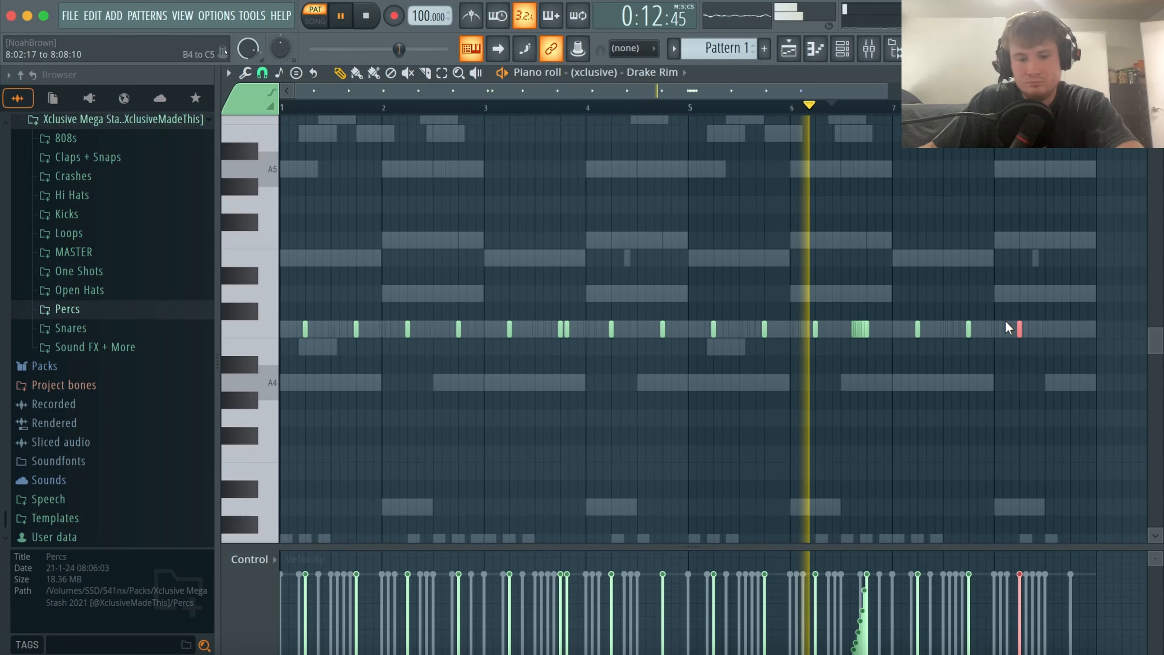
Copy the Drake Rim note on step 5 of bar 8 to step 13 and close the piano roll.
drag(1028, 328, 1040, 302)
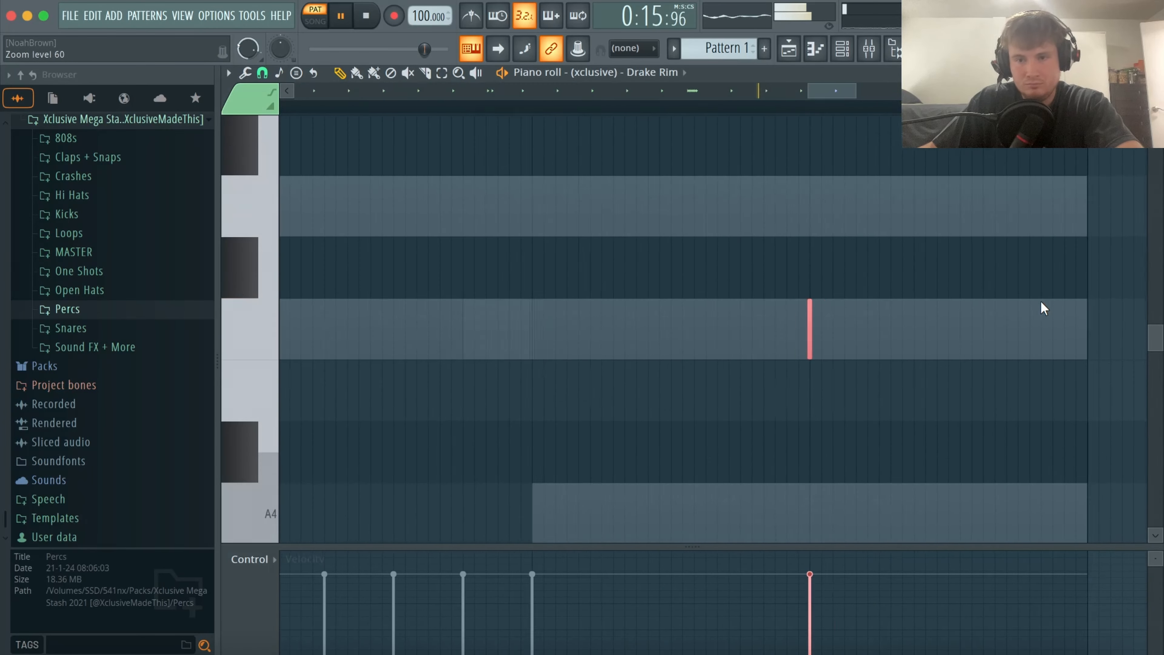
super+right_click(930, 302)
right_click(1077, 304)
click(1155, 72)
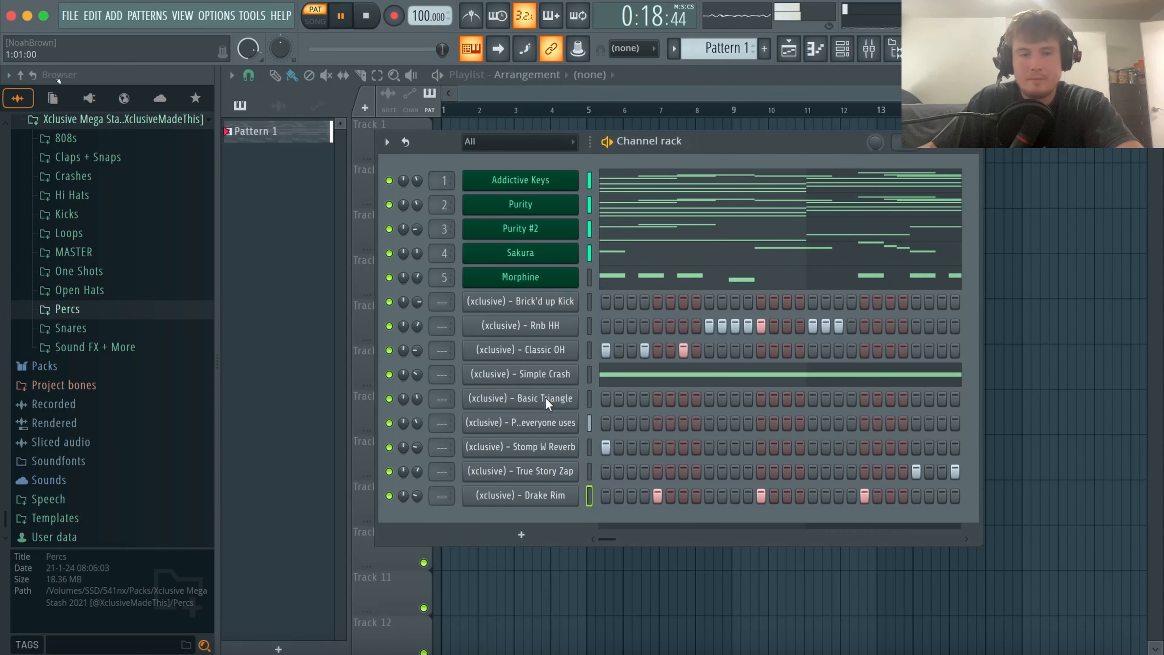
Add the Deep Snap sample from Claps + Snaps as a channel below Brick'd up Kick and give it the same hits as Drake Rim.
scroll(120, 323, up, 3)
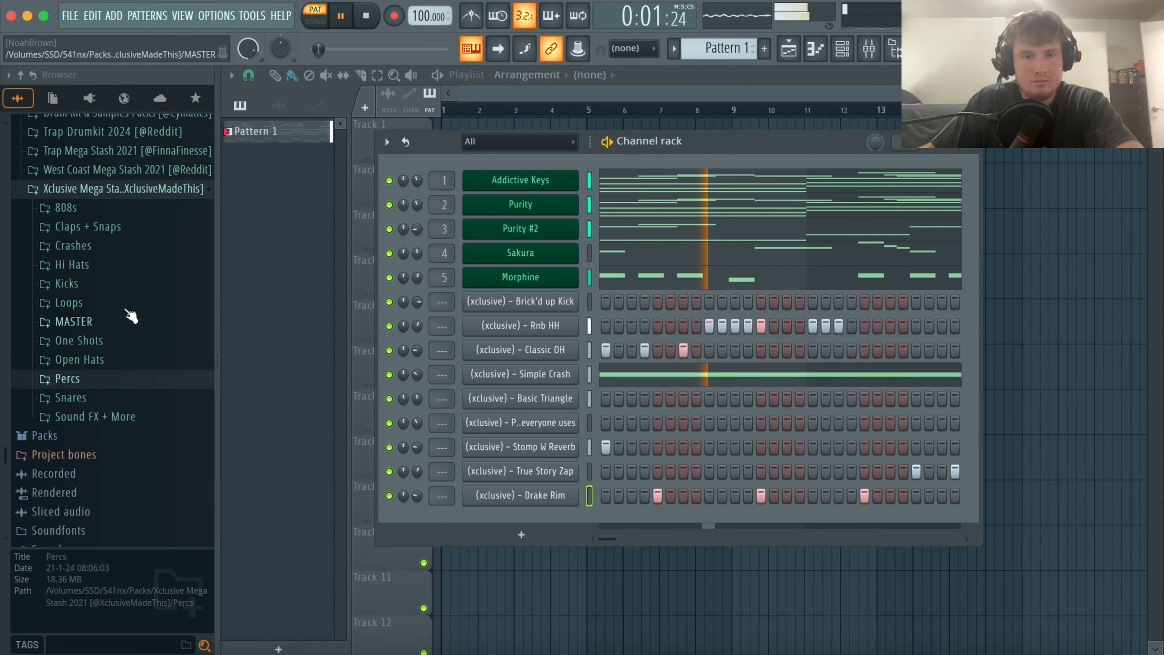
click(92, 227)
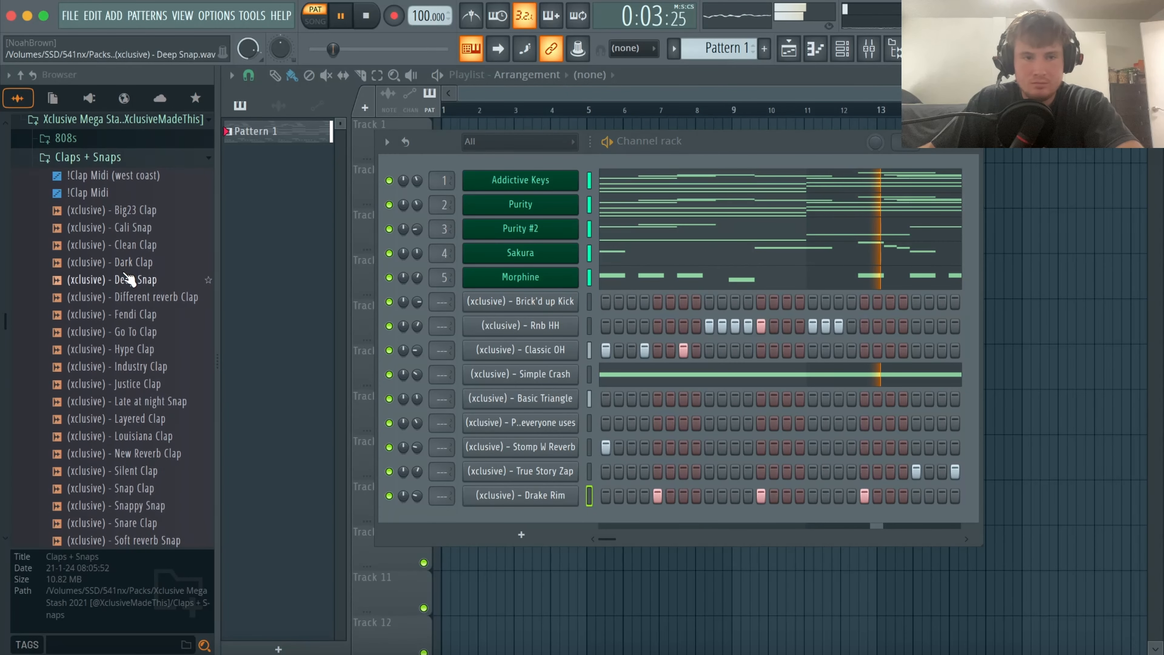
click(132, 280)
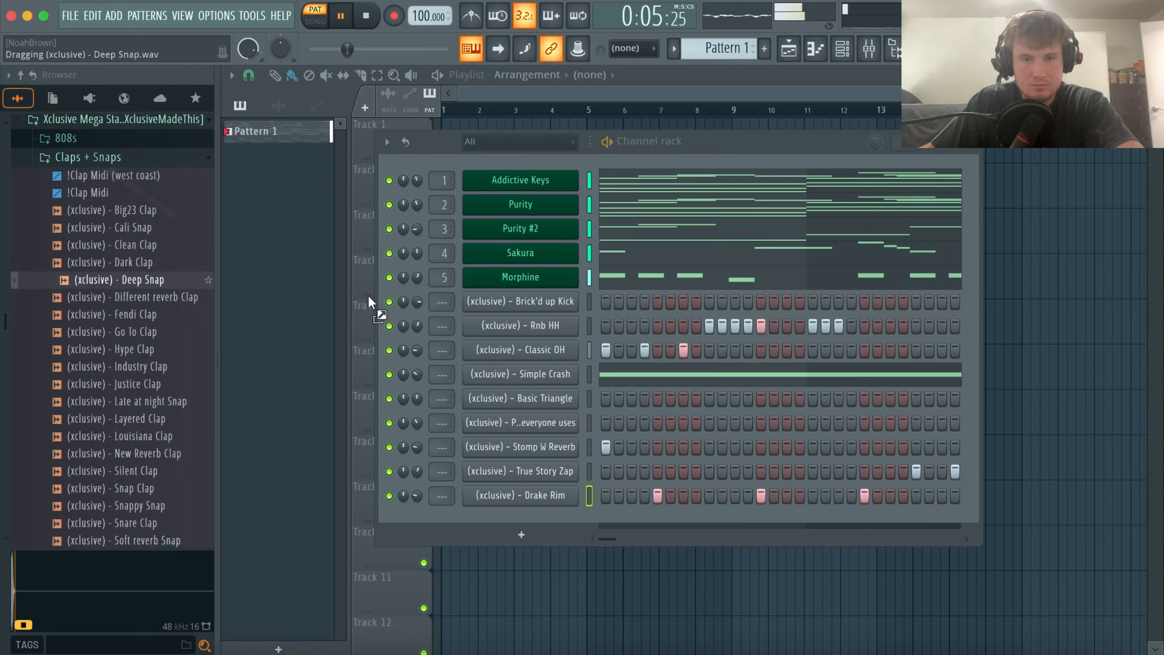
drag(368, 296, 504, 321)
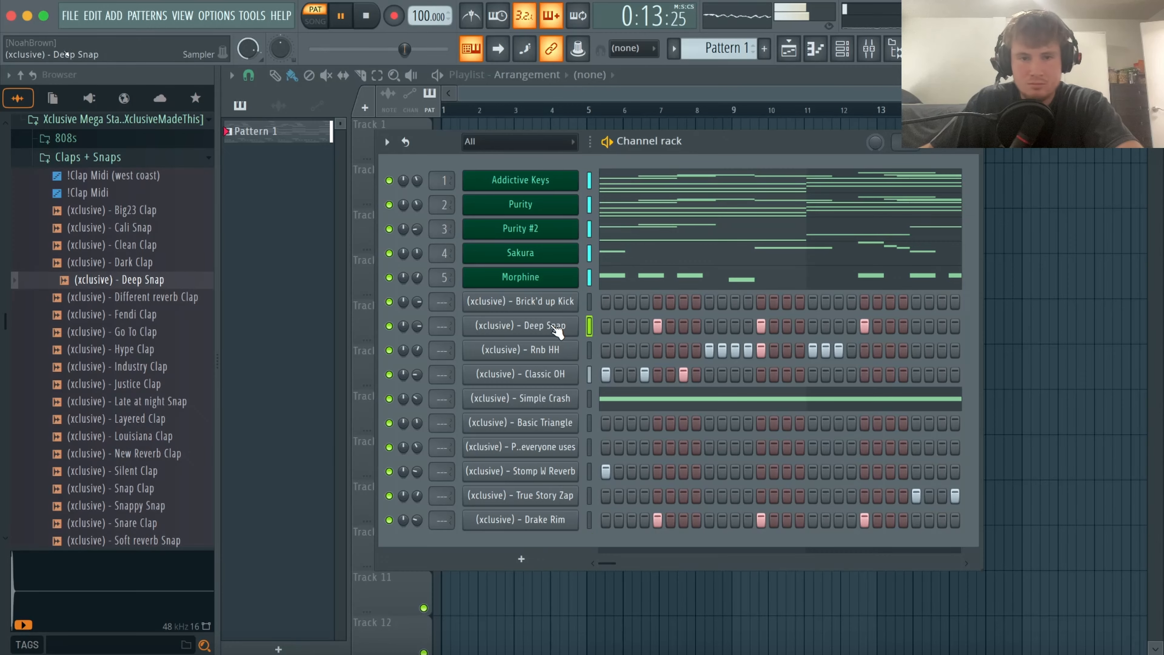
Mute the Drake Rim channel to compare it with Deep Snap.
right_click(564, 324)
click(610, 323)
key(Escape)
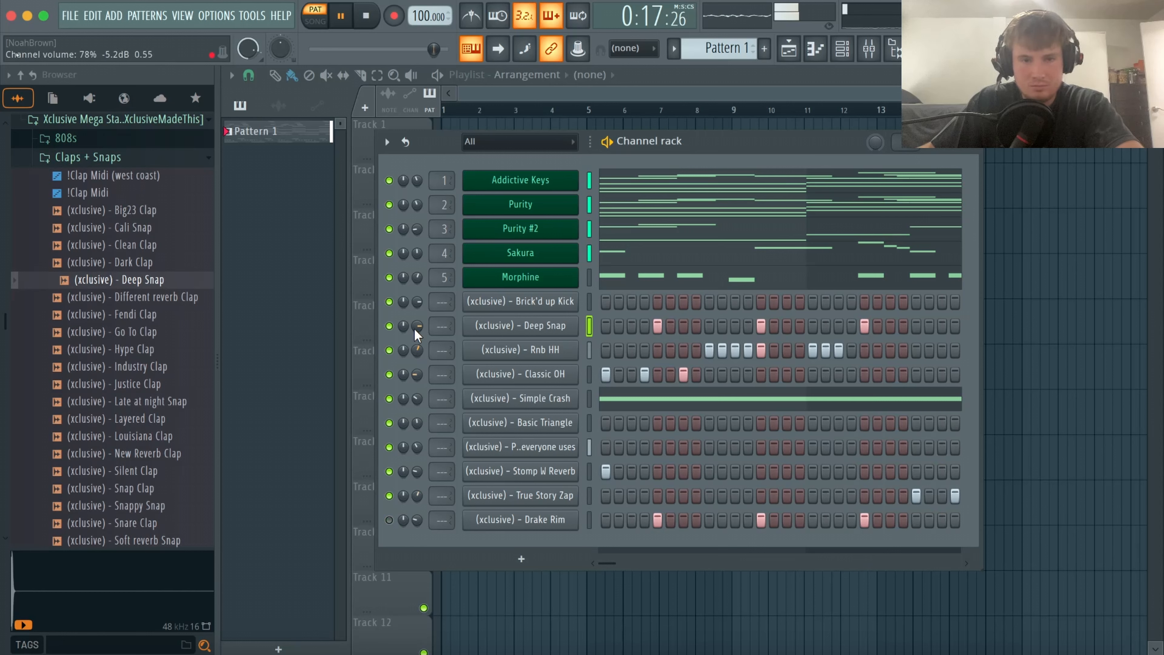
Move the Drake Rim channel up the Channel rack to sit directly below Deep Snap.
click(590, 519)
key(alt+Up)
key(alt+Up)
key(alt+Up)
key(alt+Up)
key(alt+Up)
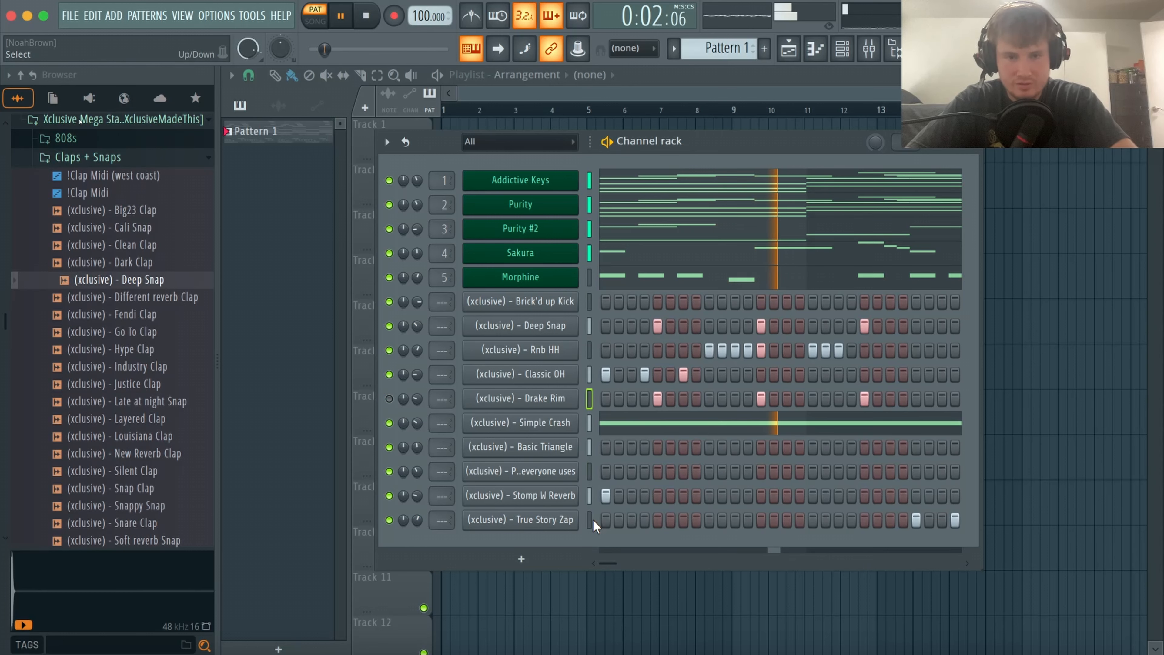
key(alt+Up)
key(alt+Up)
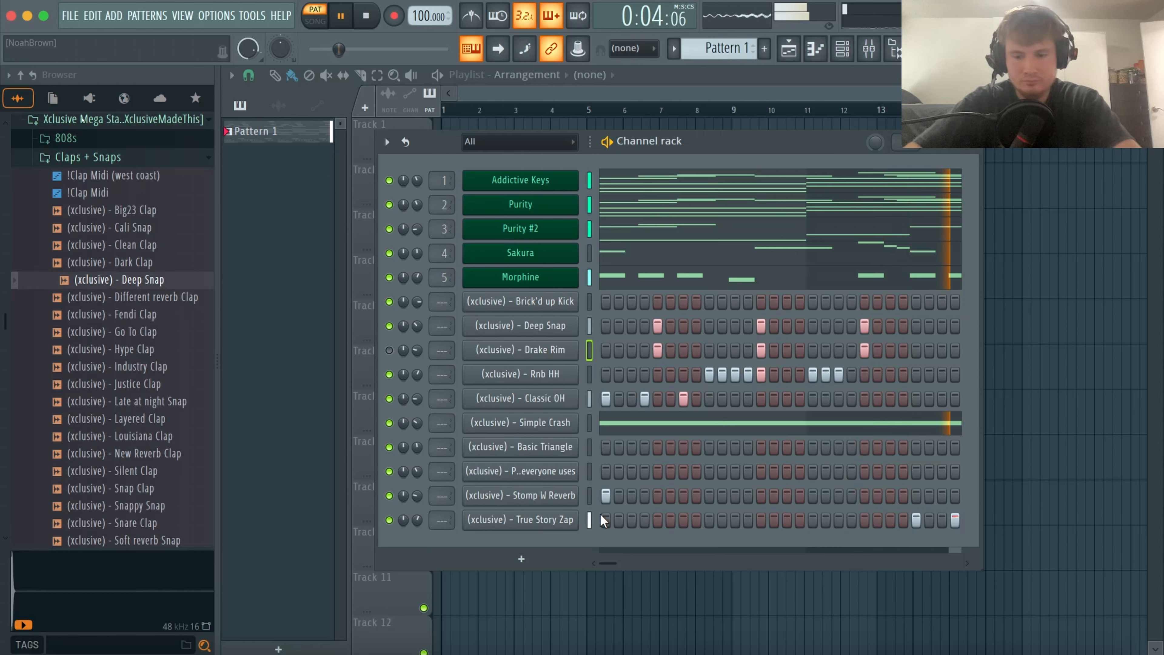
Program Brick'd up Kick hits on steps 1, 4 and 7 and open its piano roll.
key(Down)
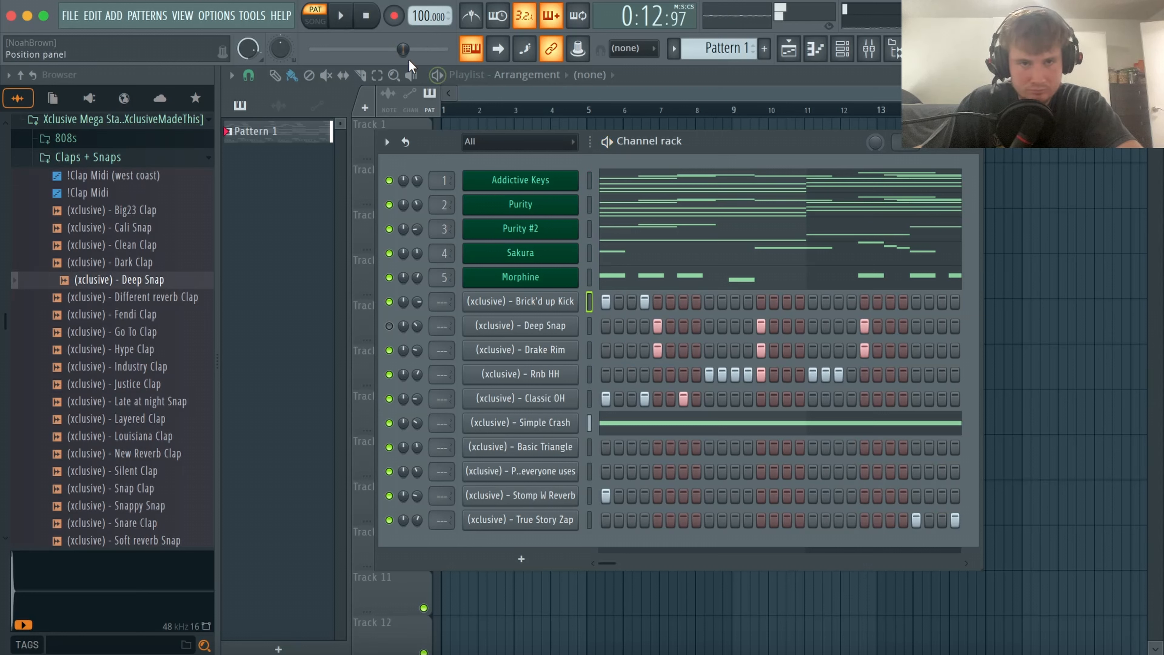
click(683, 301)
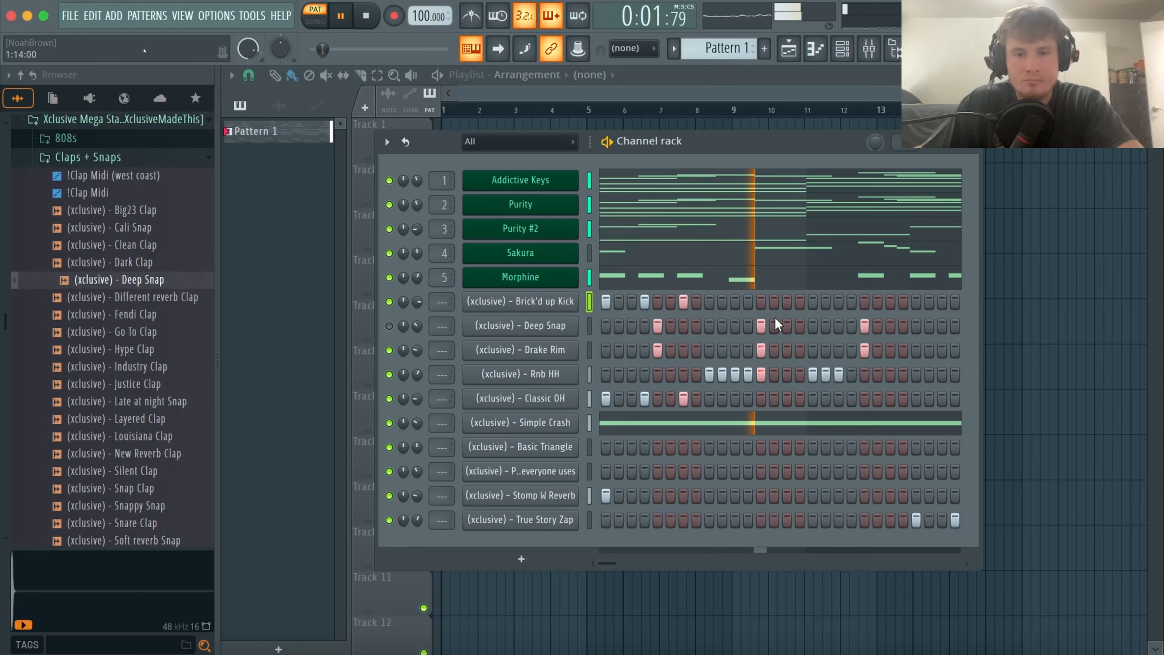
right_click(567, 310)
click(589, 302)
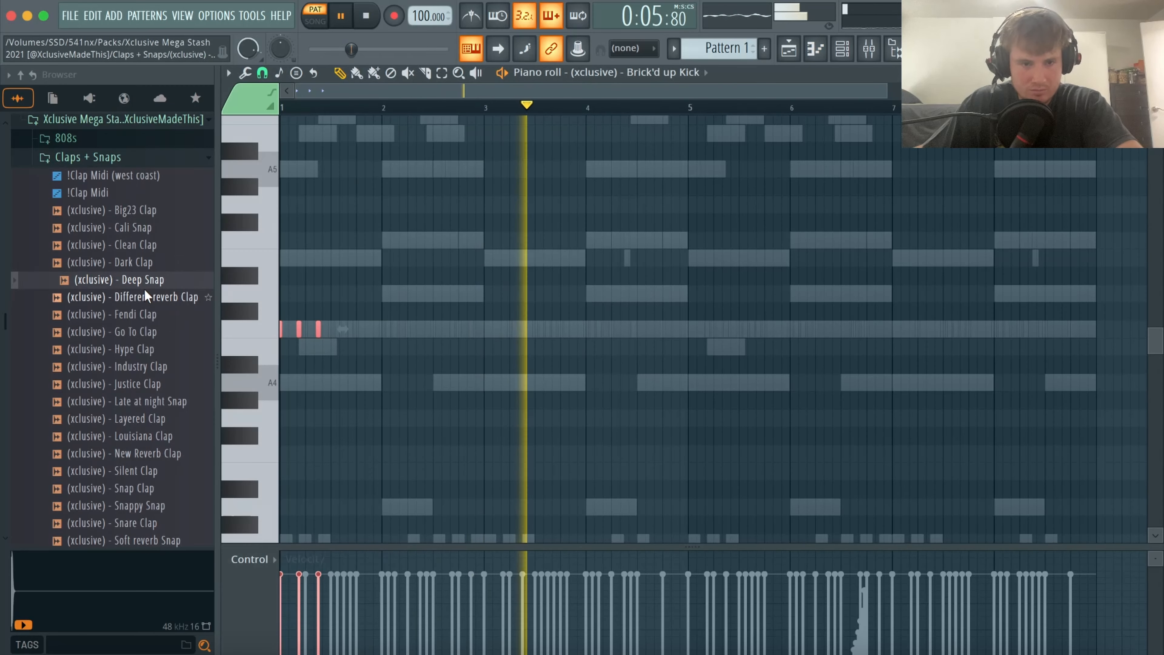
Duplicate the three opening kick notes so that the copy starts exactly on bar 3.
key(ctrl+b)
key(space)
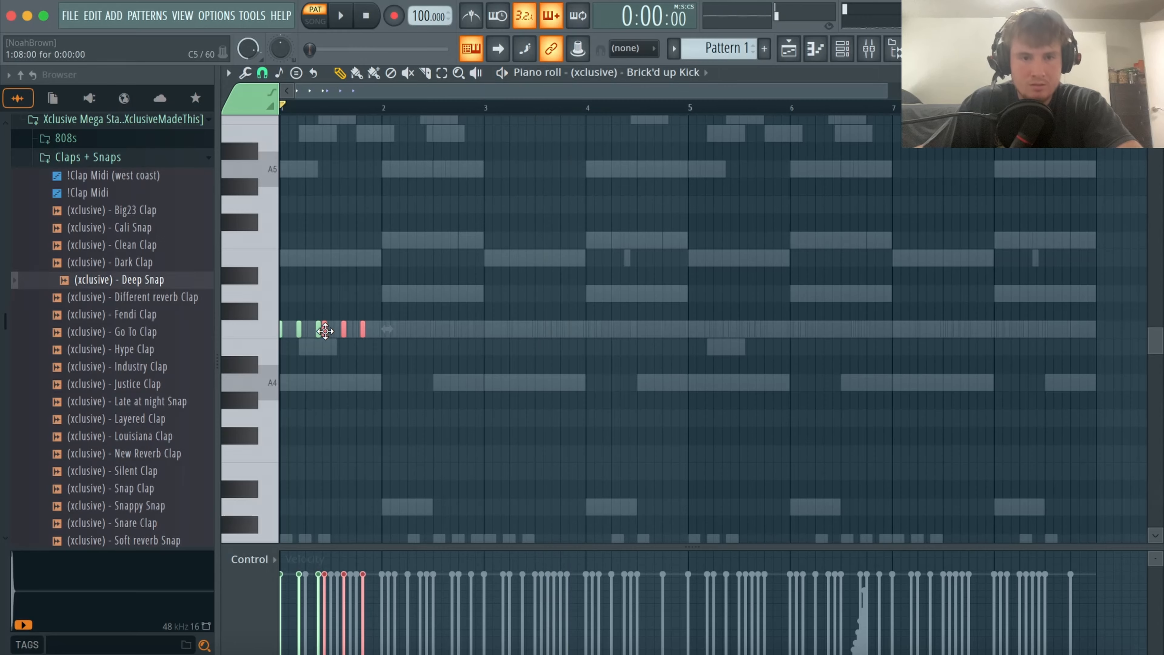
mouse_move(325, 330)
mouse_down()
mouse_move(492, 340)
mouse_move(472, 326)
mouse_up()
drag(687, 285, 699, 285)
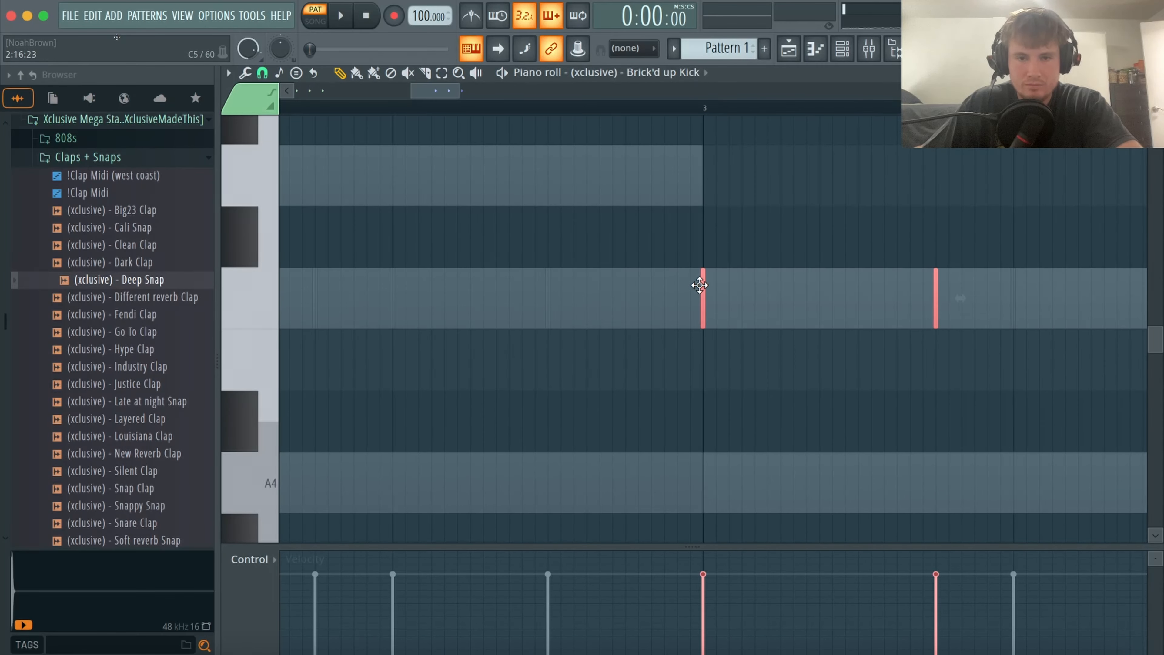
super+right_click(669, 362)
Duplicate the kick groups of bars 1 and 3 so that the copies start exactly on bars 5 and 7.
super+drag(660, 359, 148, 294)
key(super+b)
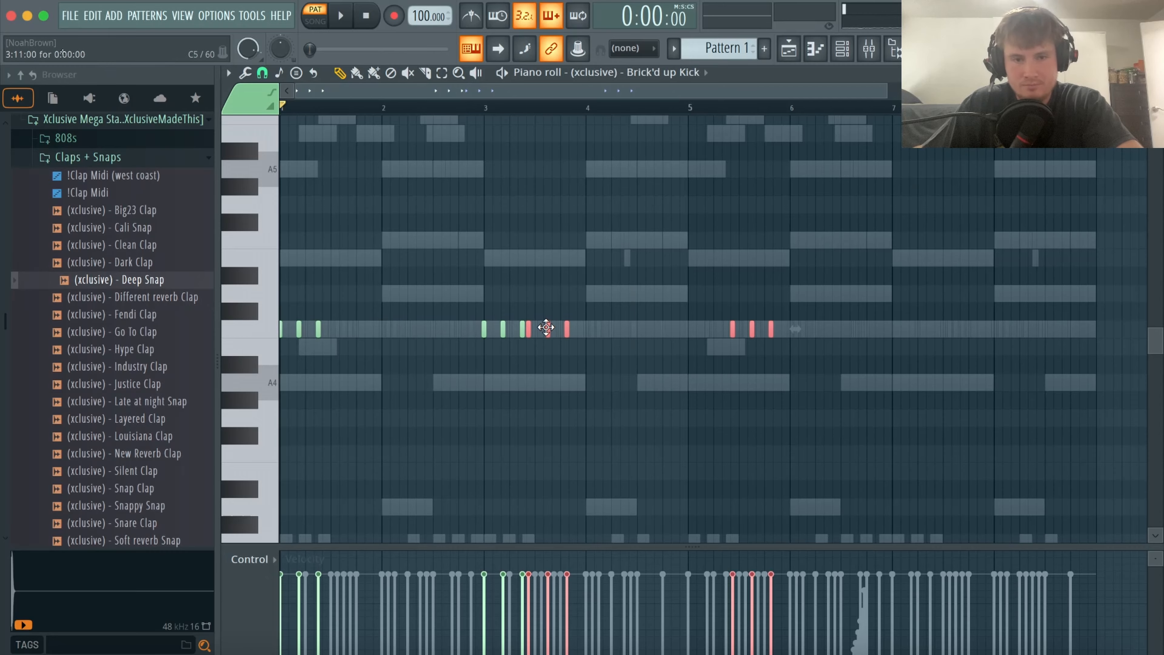
drag(546, 328, 667, 328)
key(space)
drag(671, 267, 662, 270)
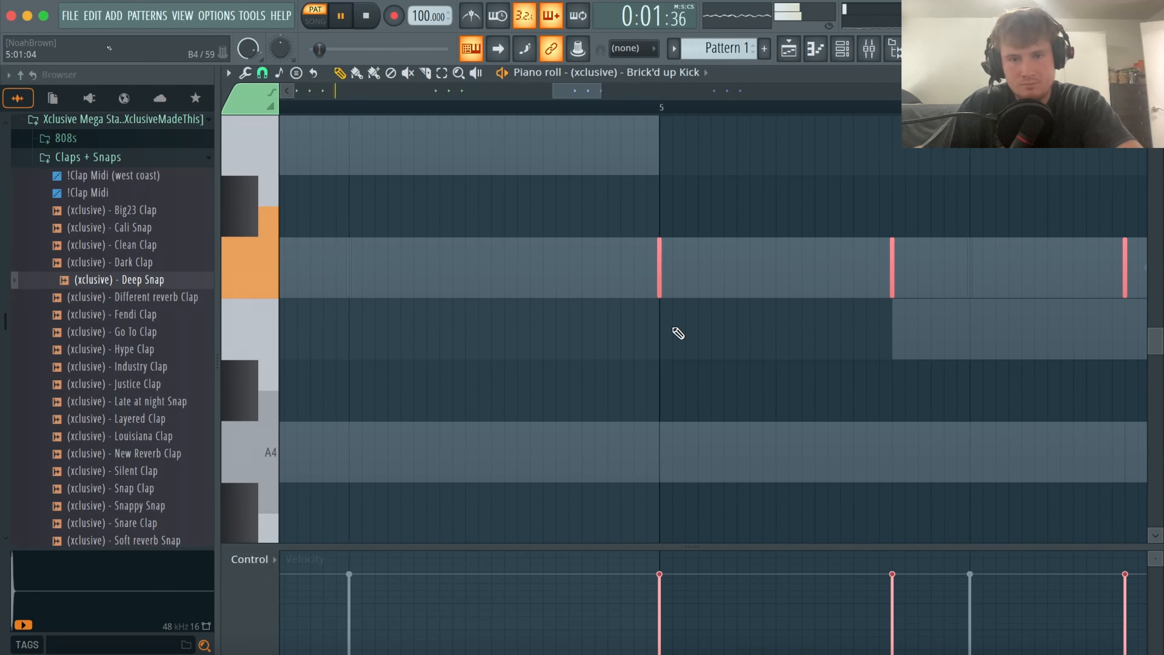
super+right_click(678, 332)
super+click(669, 351)
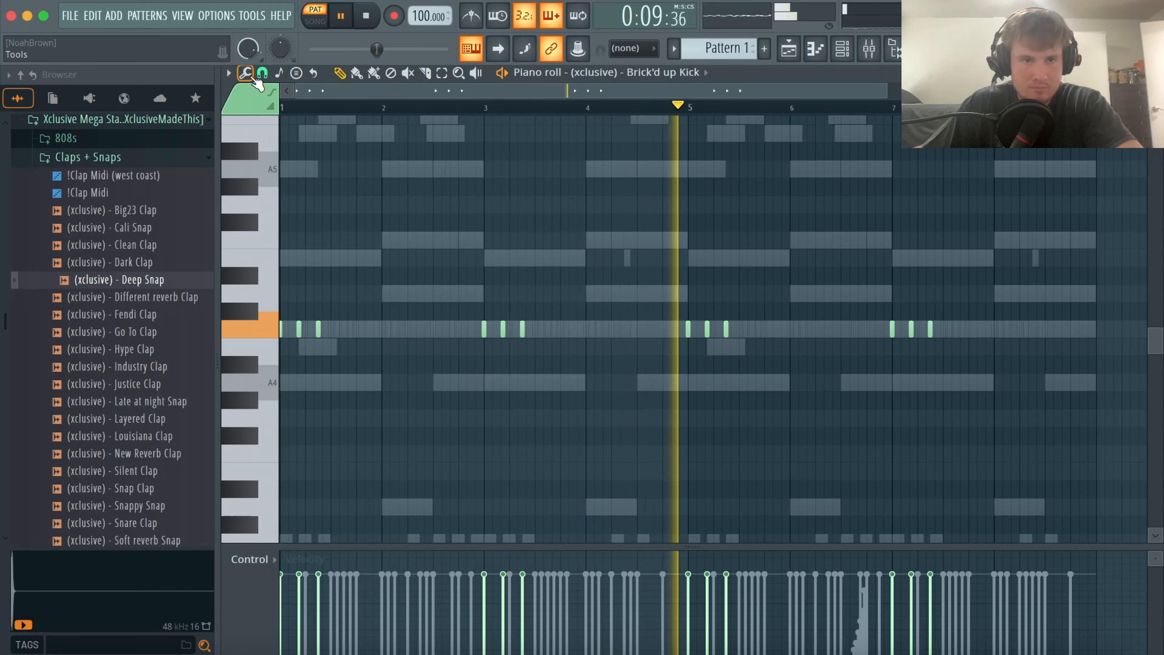
Set the piano roll snap to 1/4 step and add kick notes on steps 3 and 11 of bar 2.
click(262, 73)
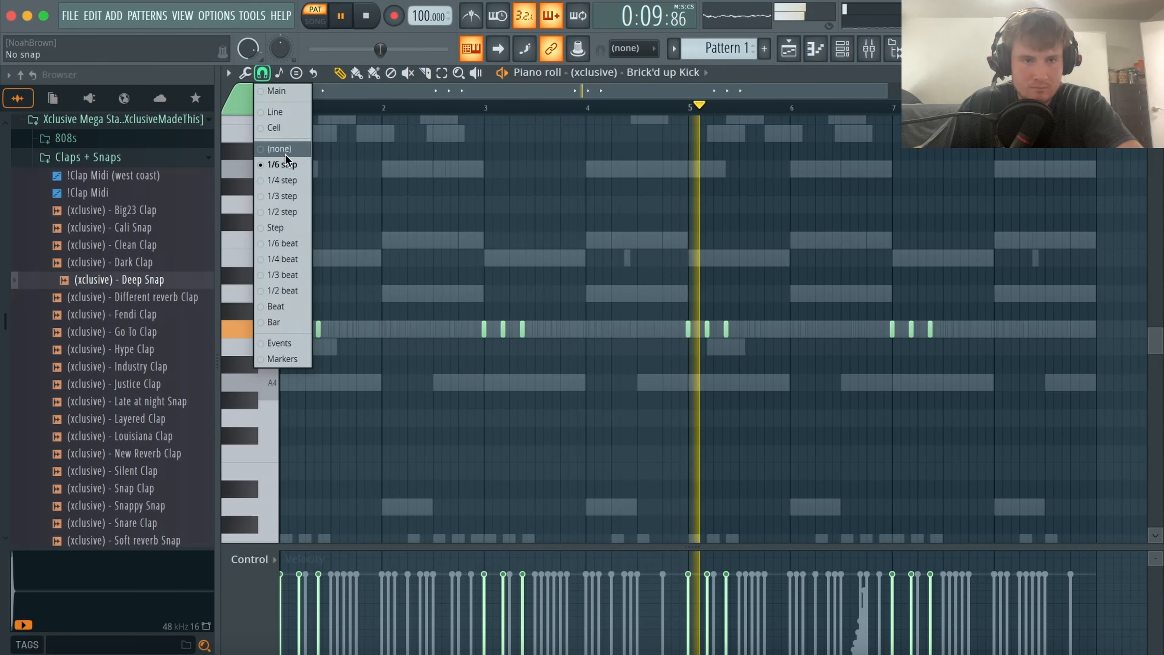
click(288, 193)
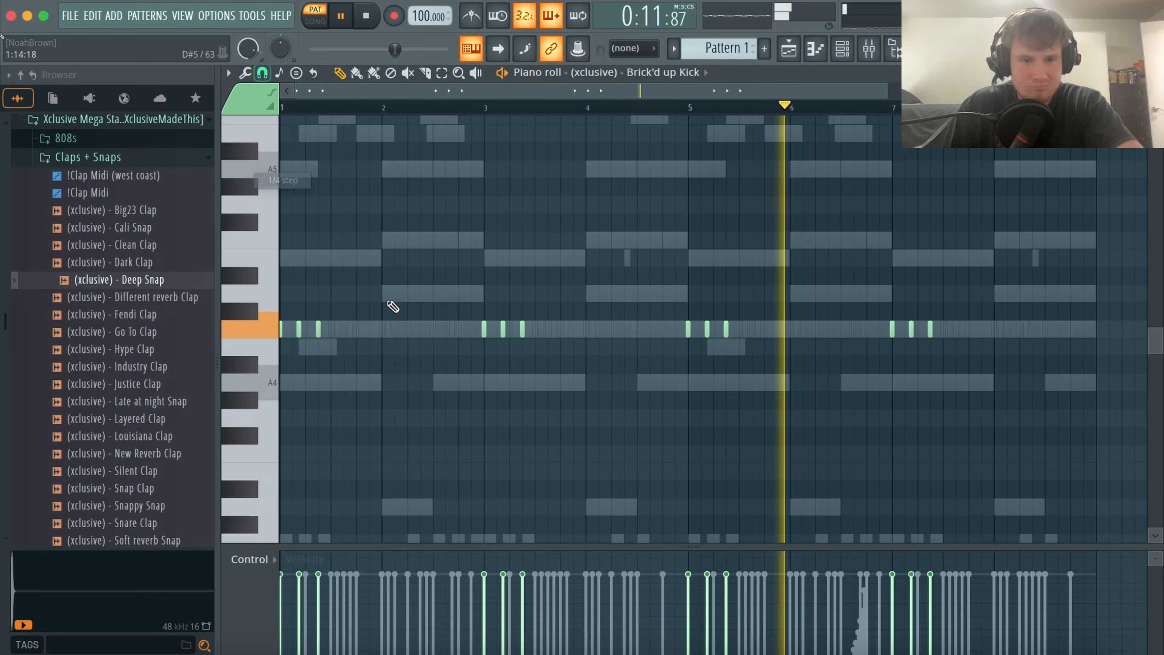
click(395, 328)
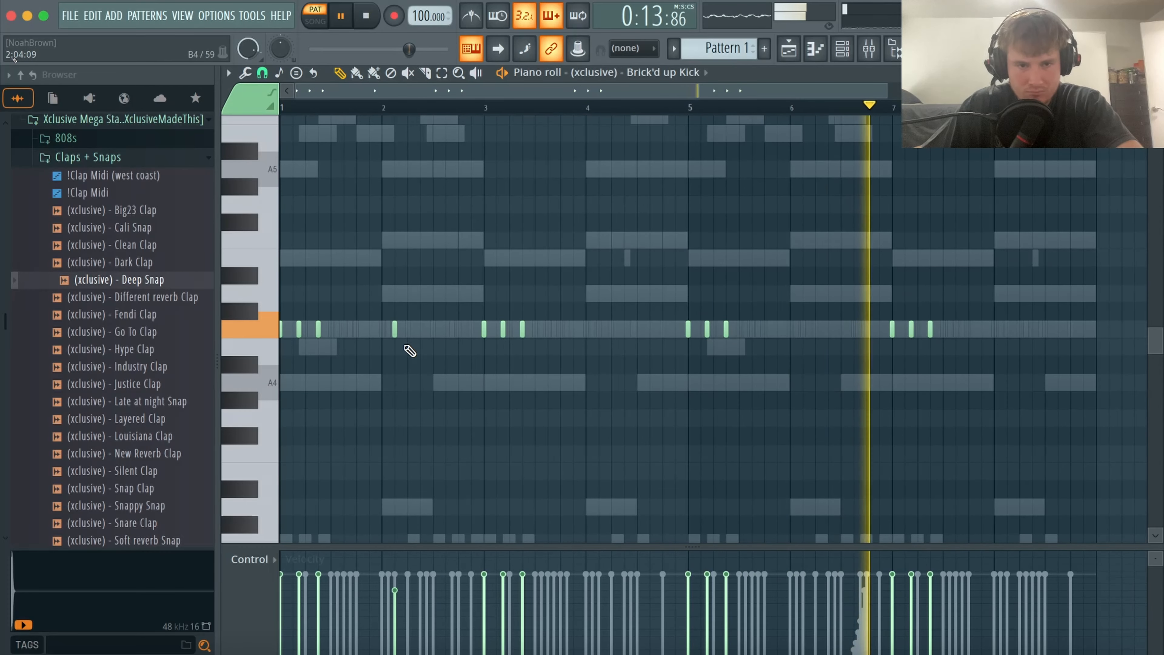
click(421, 329)
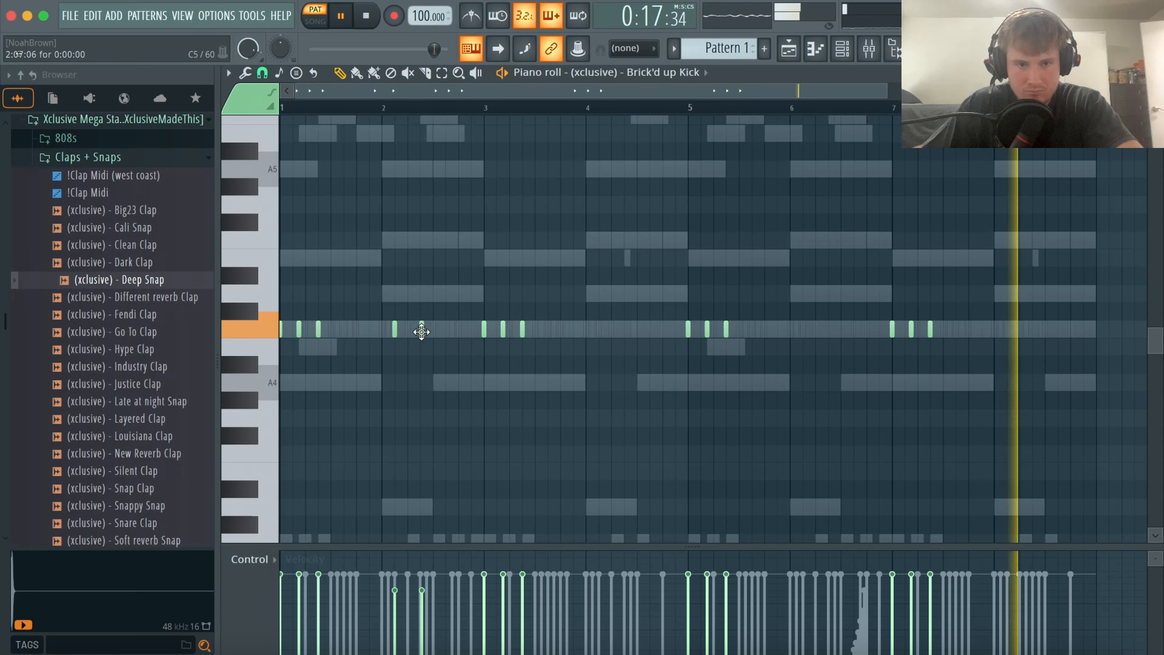
right_click(420, 334)
click(447, 329)
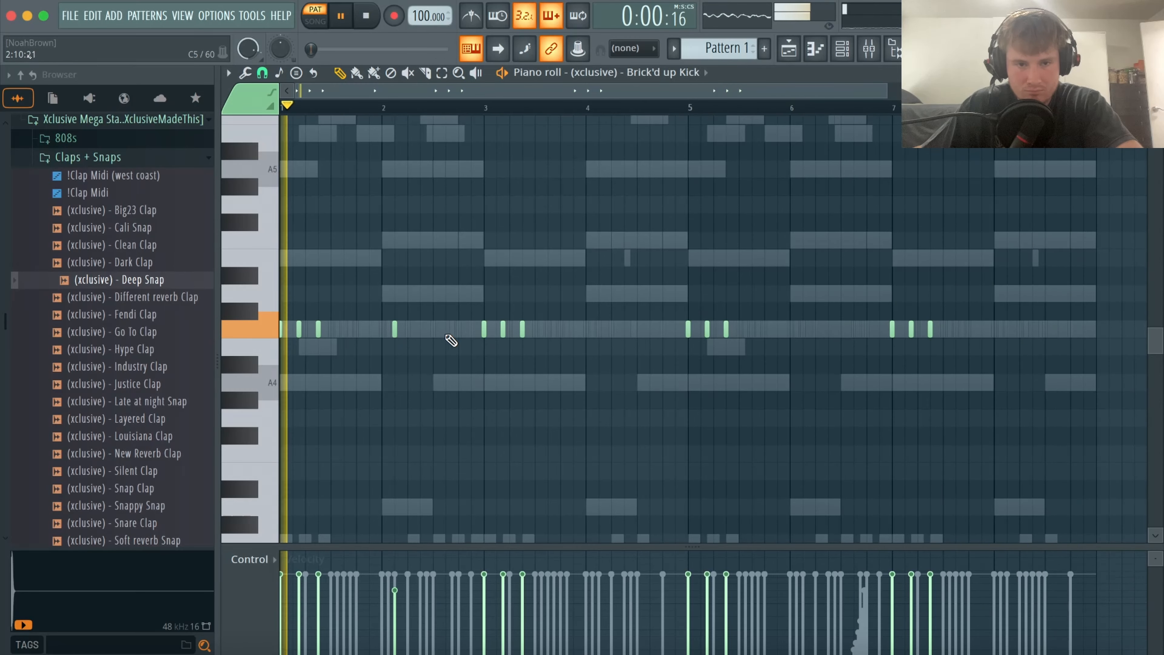
drag(561, 390, 320, 267)
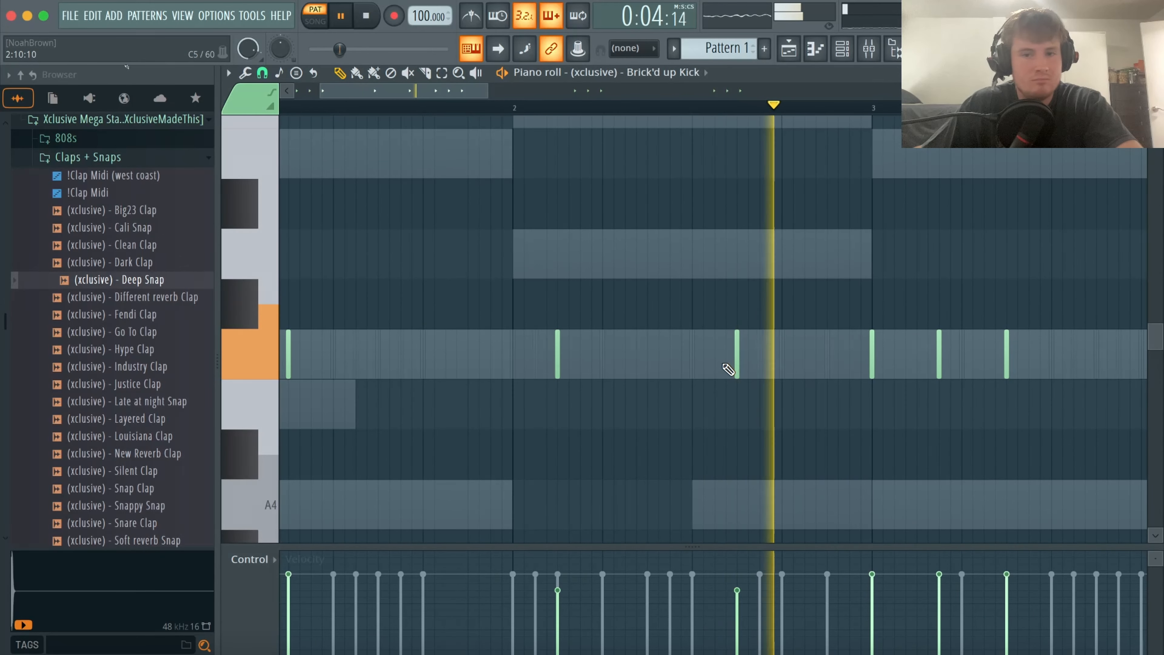
super+right_click(669, 346)
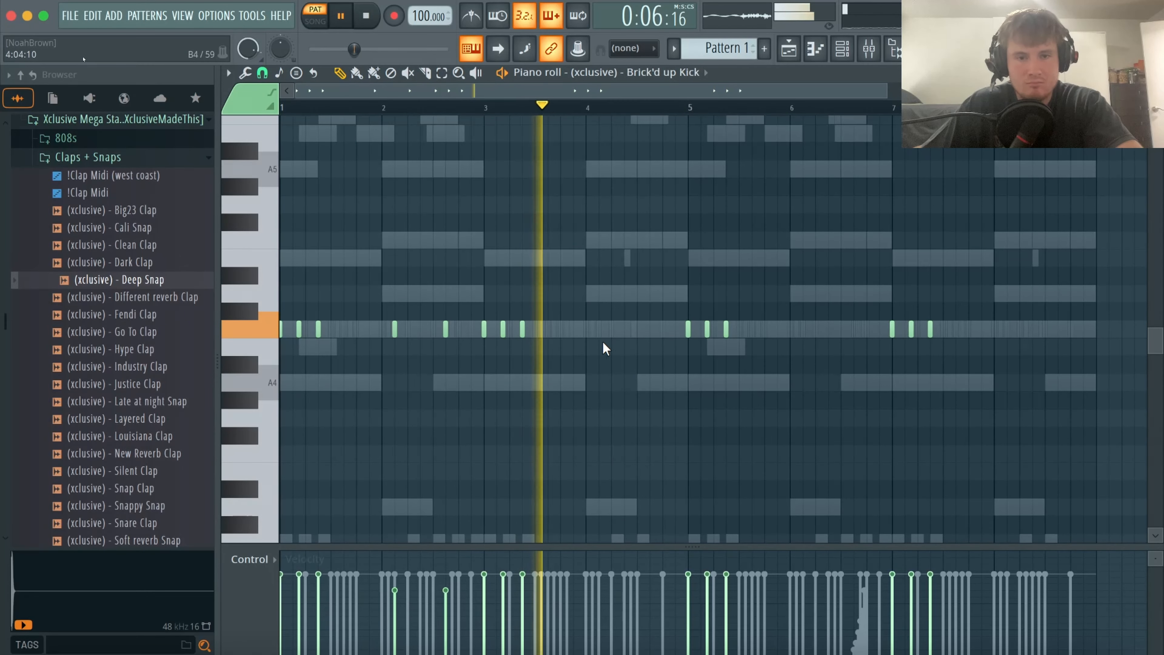
Copy the two kick notes of bar 2 to the same steps in bar 4.
drag(457, 356, 581, 318)
super+right_click(606, 324)
right_click(658, 331)
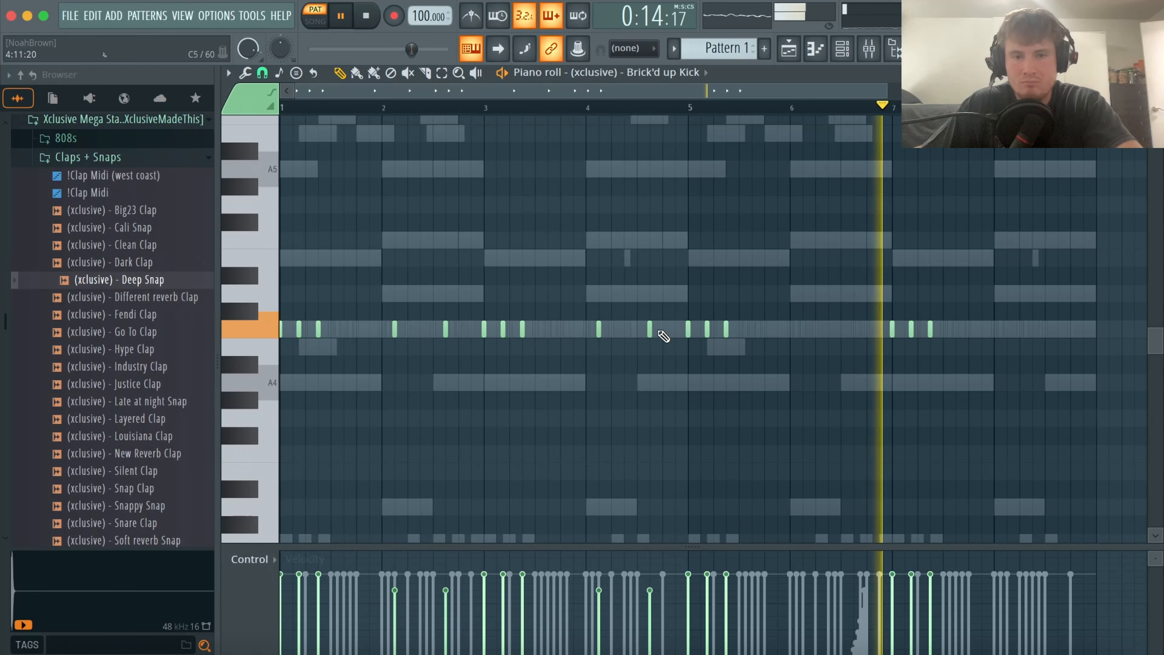
Replace the kick notes from bar 5 onward with a duplicate of bars 1 to 4 and close the piano roll.
mouse_move(684, 334)
mouse_down()
mouse_move(934, 331)
mouse_move(190, 317)
mouse_up()
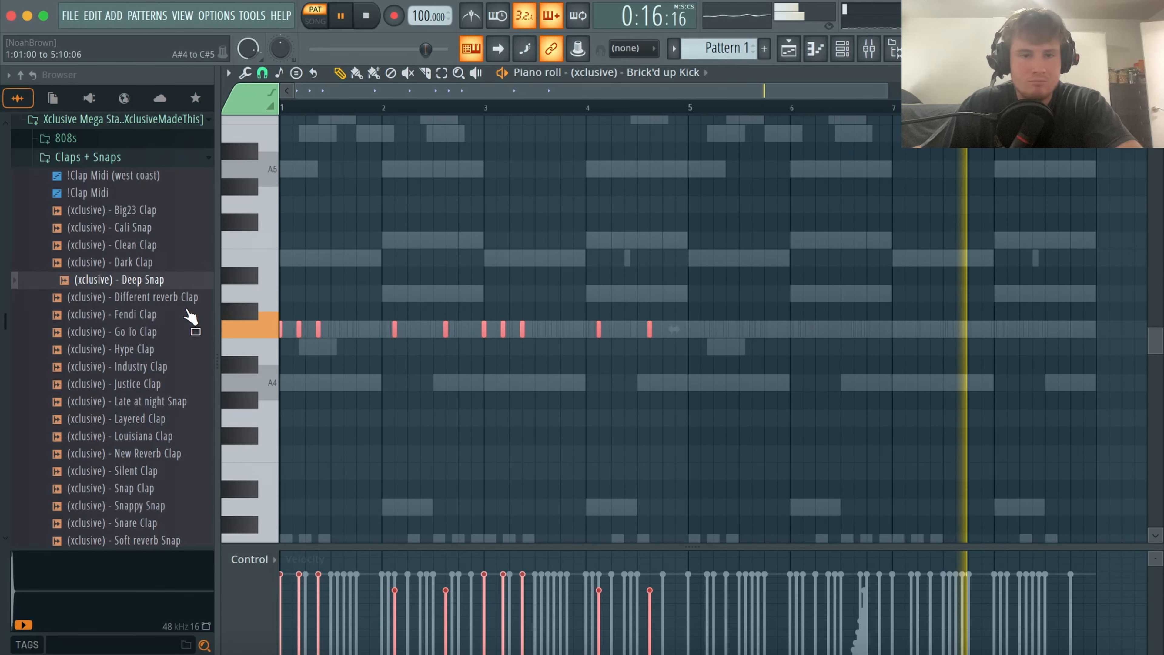
key(super+b)
drag(657, 330, 689, 338)
super+right_click(688, 328)
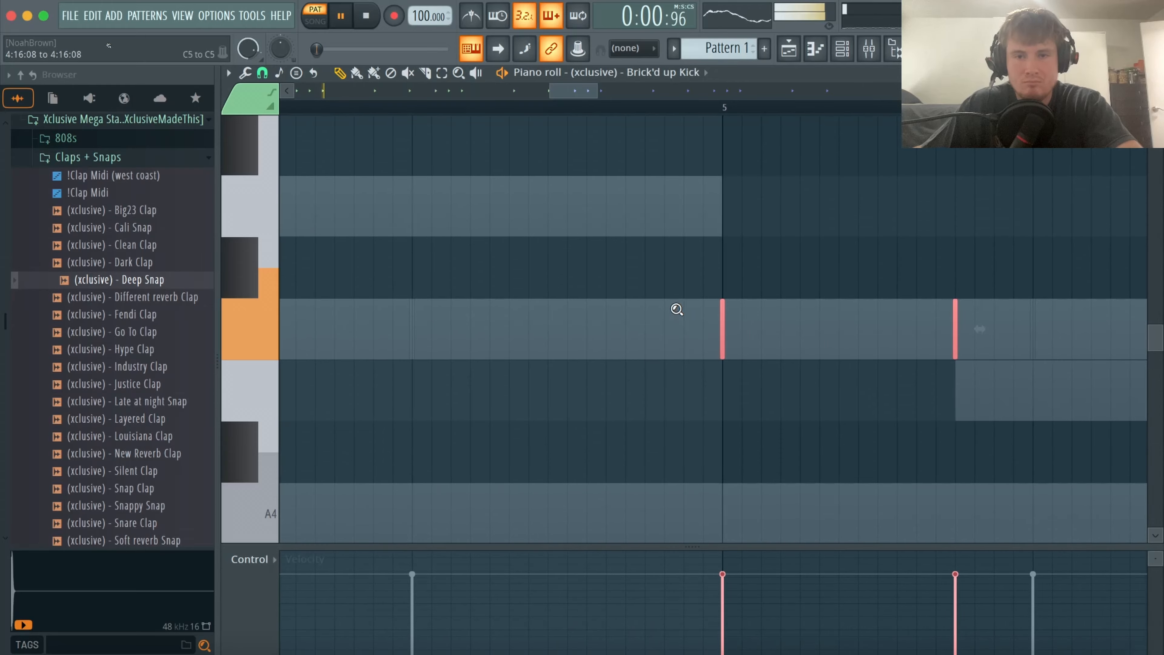
super+right_click(677, 310)
right_click(748, 291)
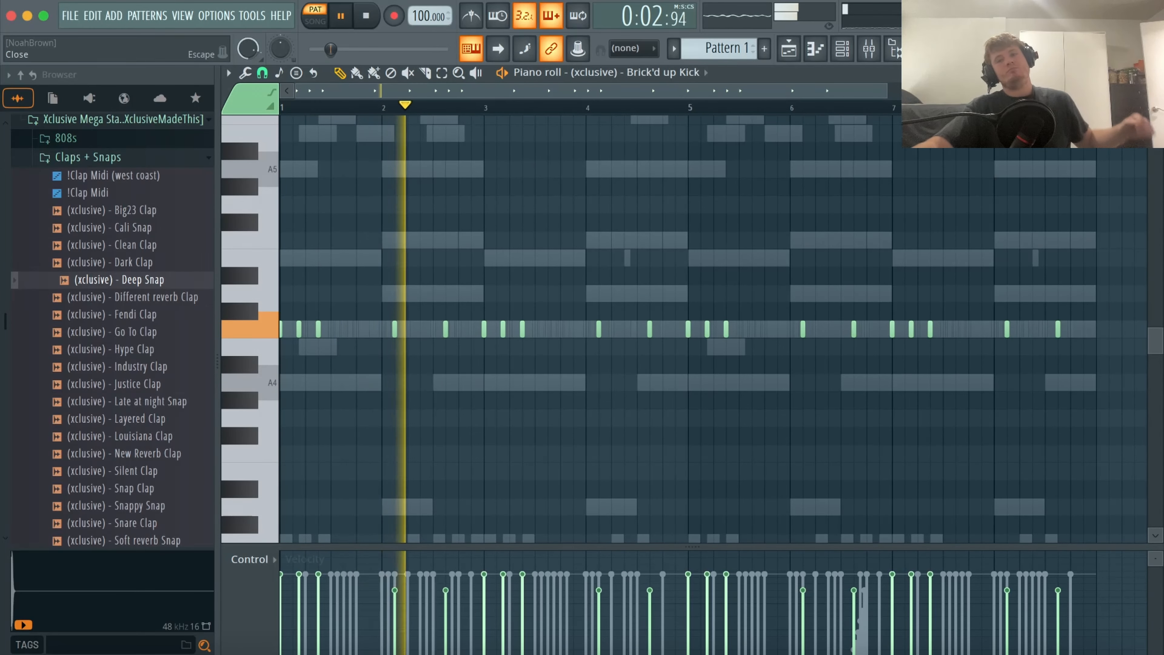
click(1152, 73)
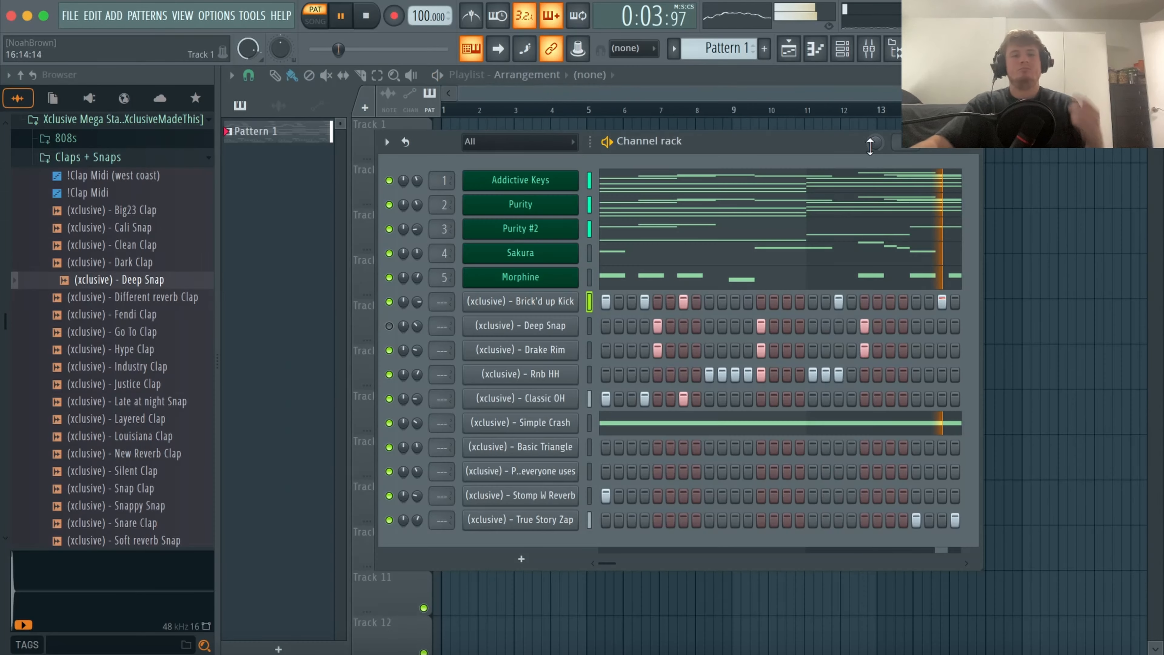
Add the Short Spinz 808 (Boosted) sample as a channel above Brick'd up Kick with the kick's hits, and mute Morphine.
click(162, 163)
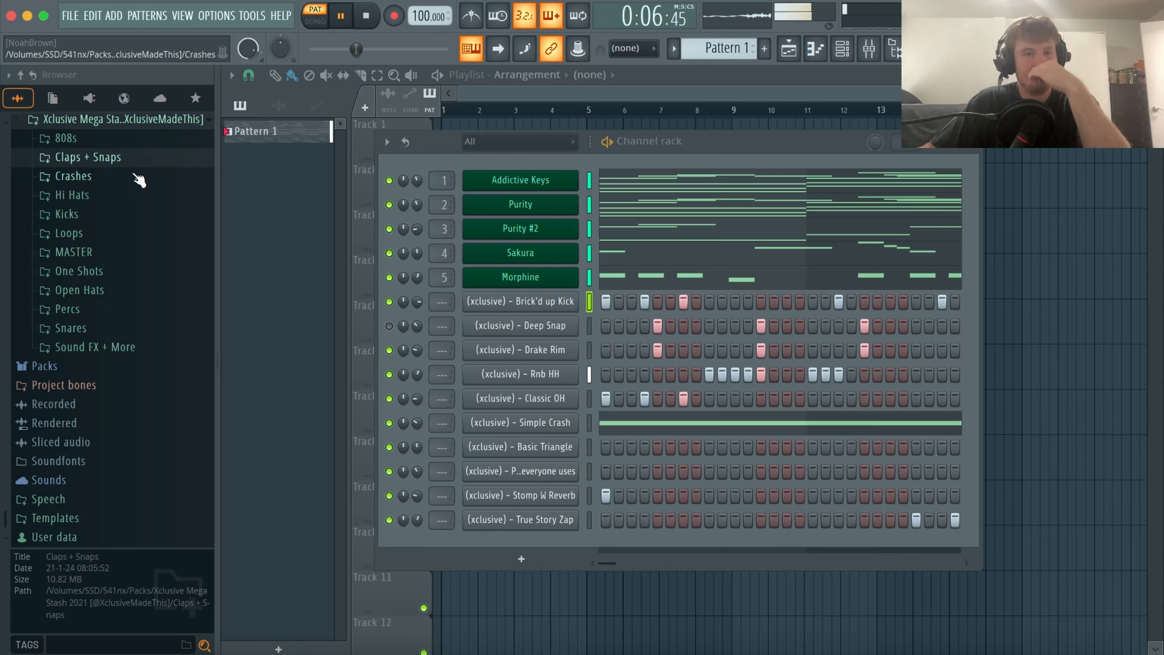
click(75, 141)
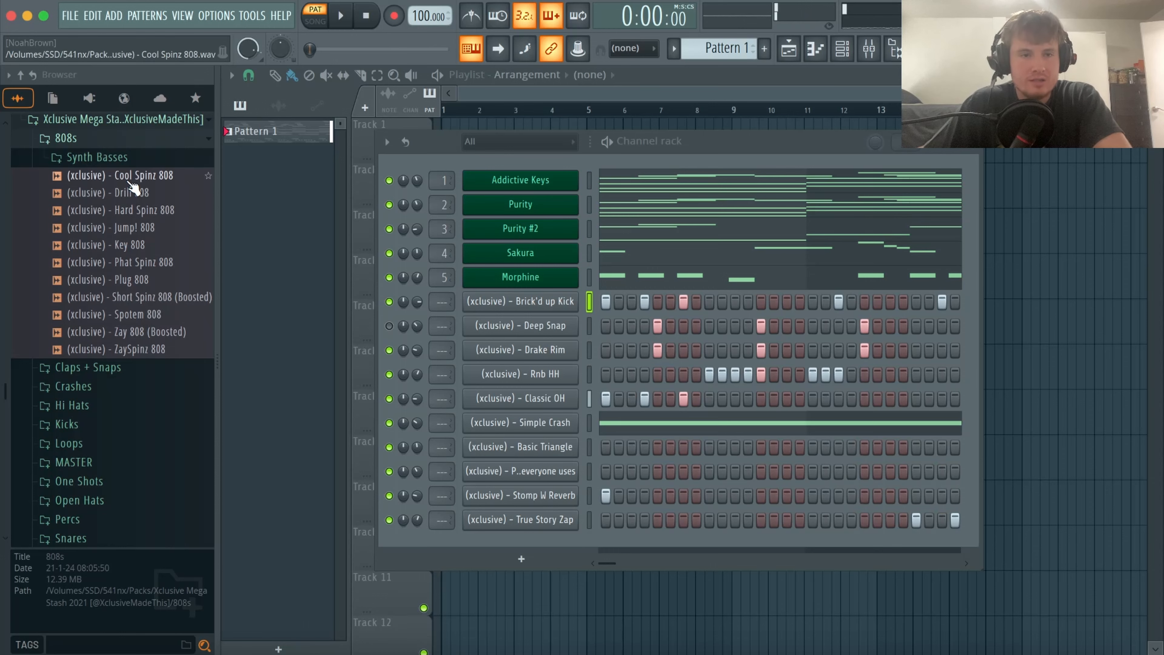
drag(156, 302, 584, 300)
key(space)
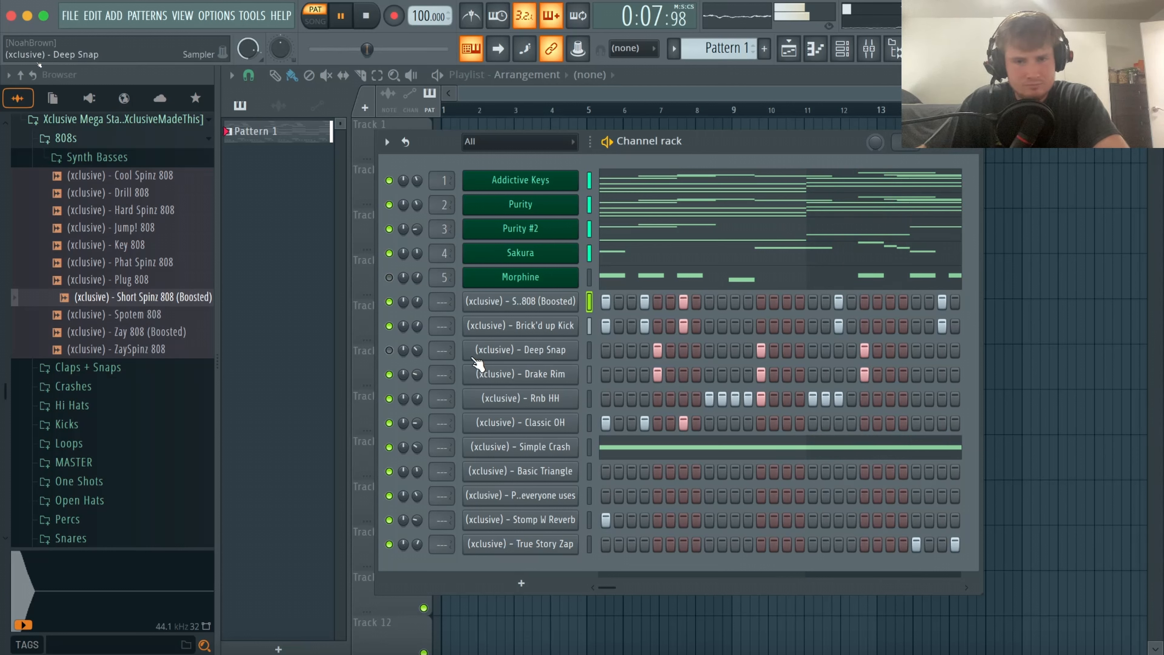
Delete the extra Drake Rim note on step 14 of bar 3 and close the piano roll.
right_click(573, 377)
click(600, 375)
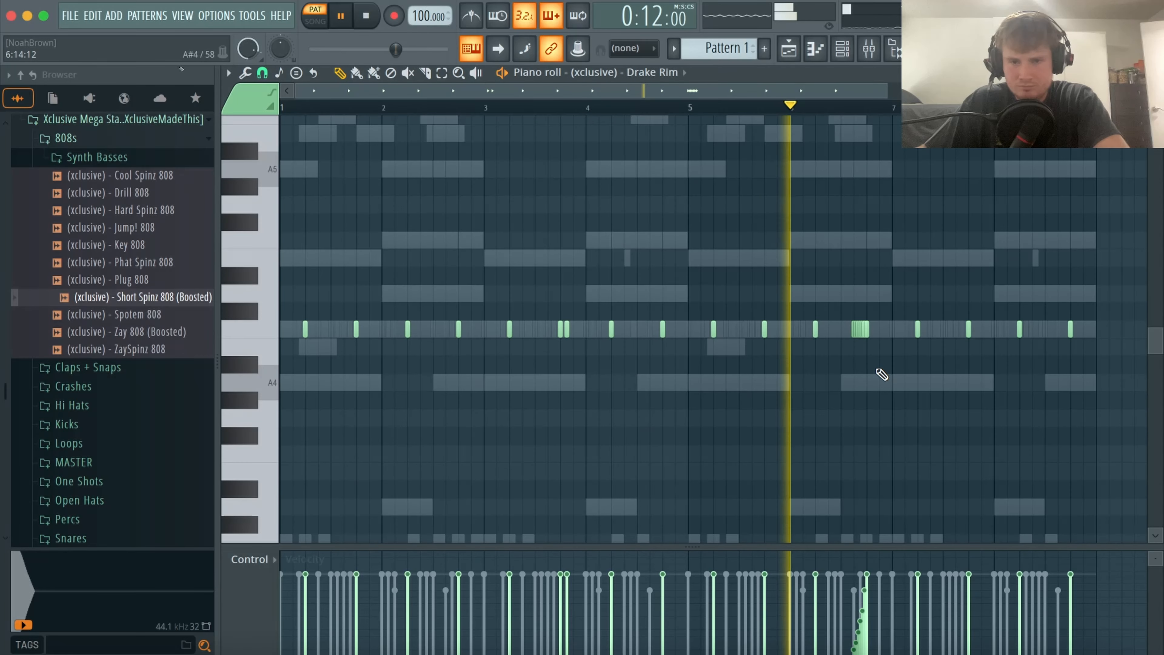
drag(923, 369, 823, 295)
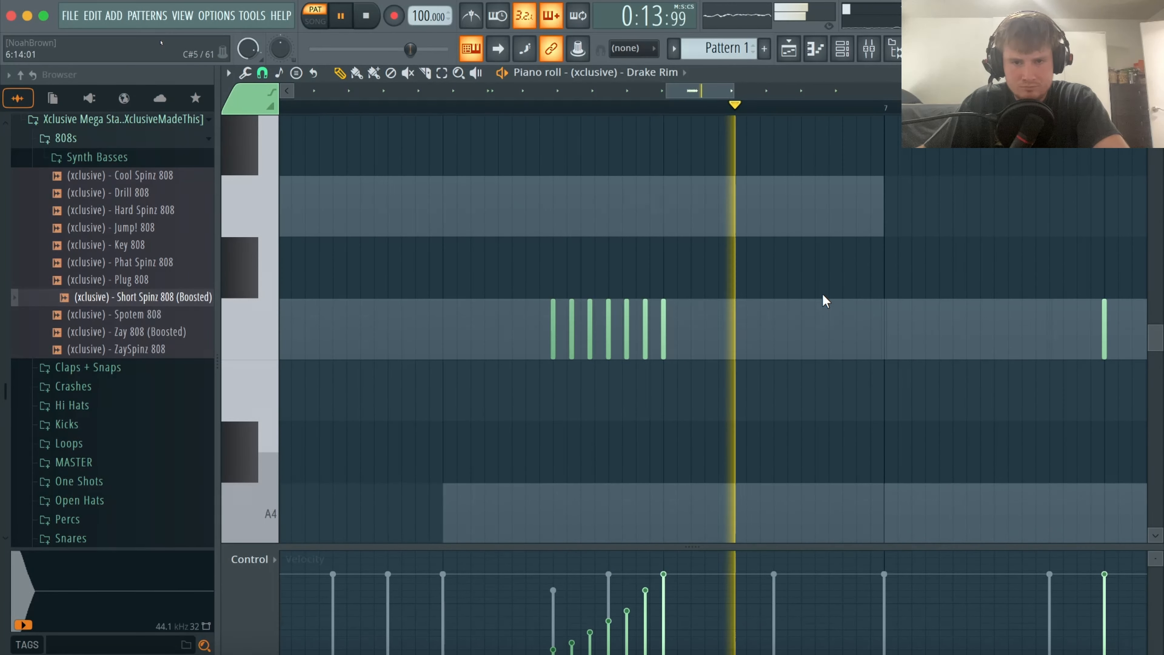
ctrl+right_click(823, 295)
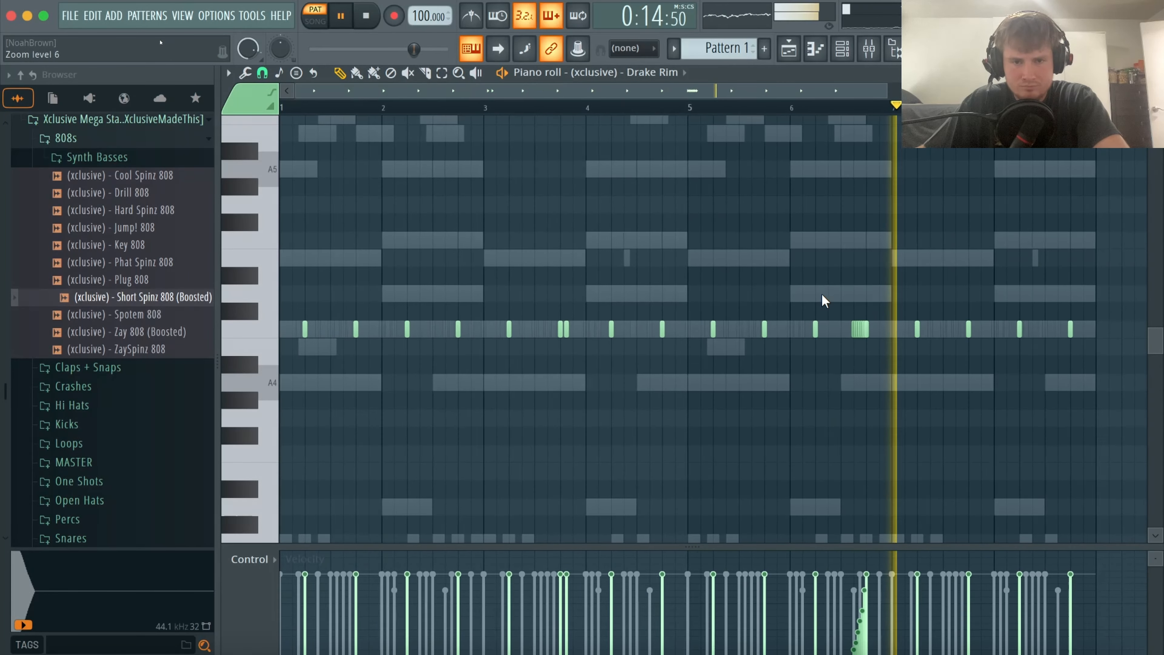
right_click(567, 329)
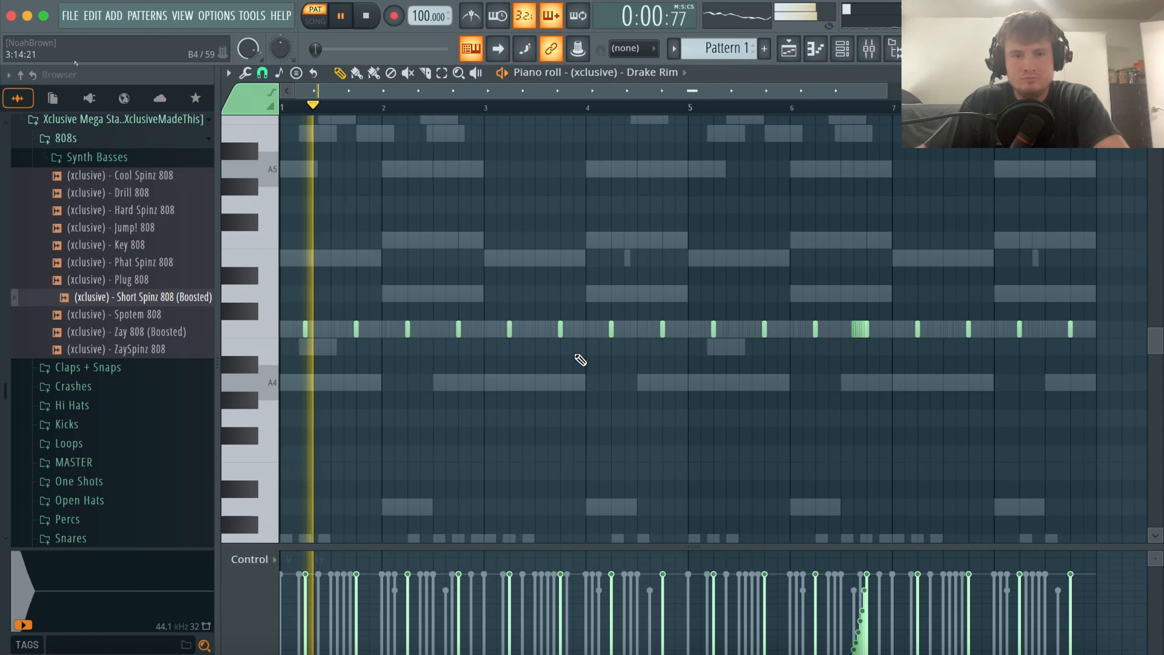
key(Escape)
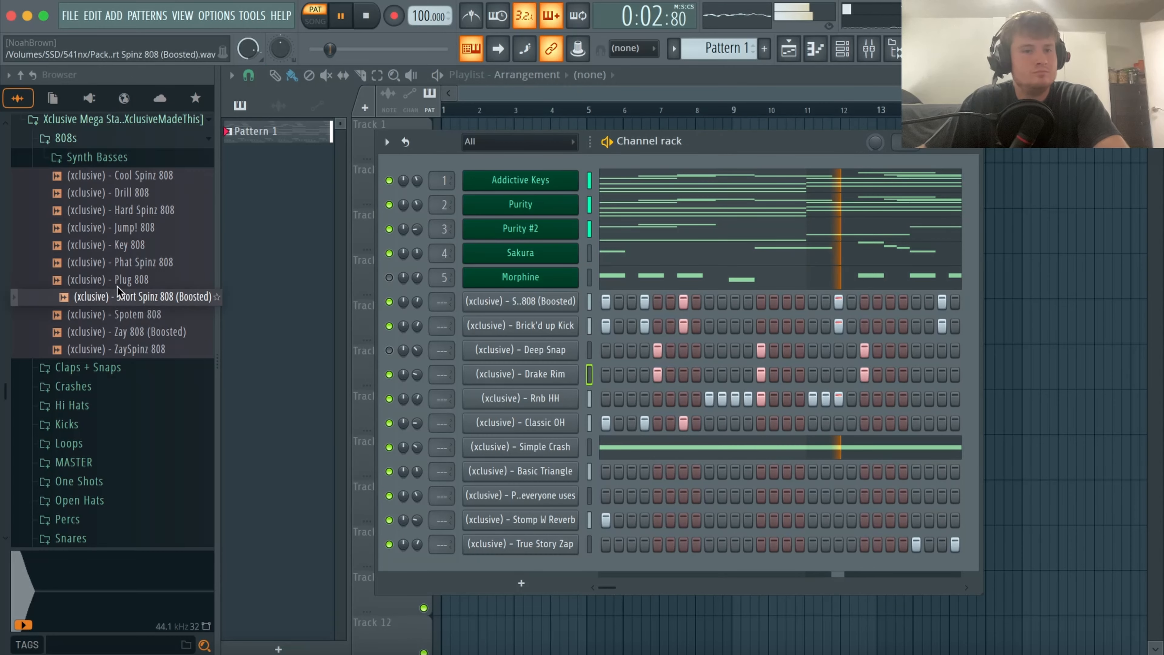
Collapse the 808s folder in the browser, and widen the Channel rack to show 32 steps and reposition it.
click(139, 145)
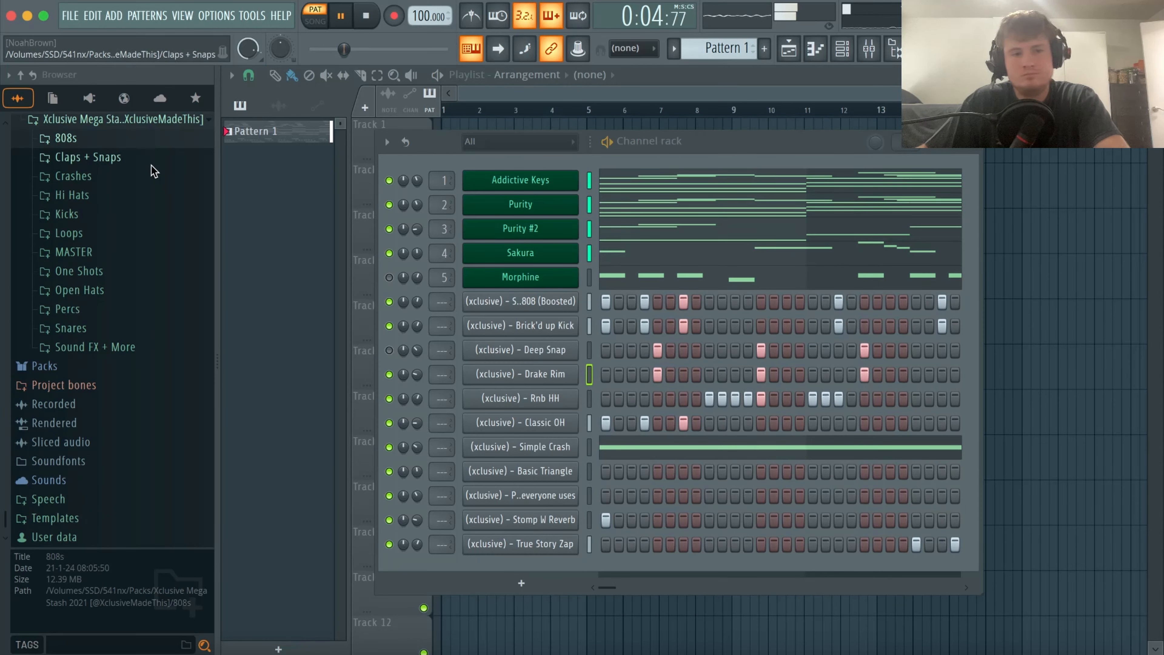
scroll(154, 171, up, 2)
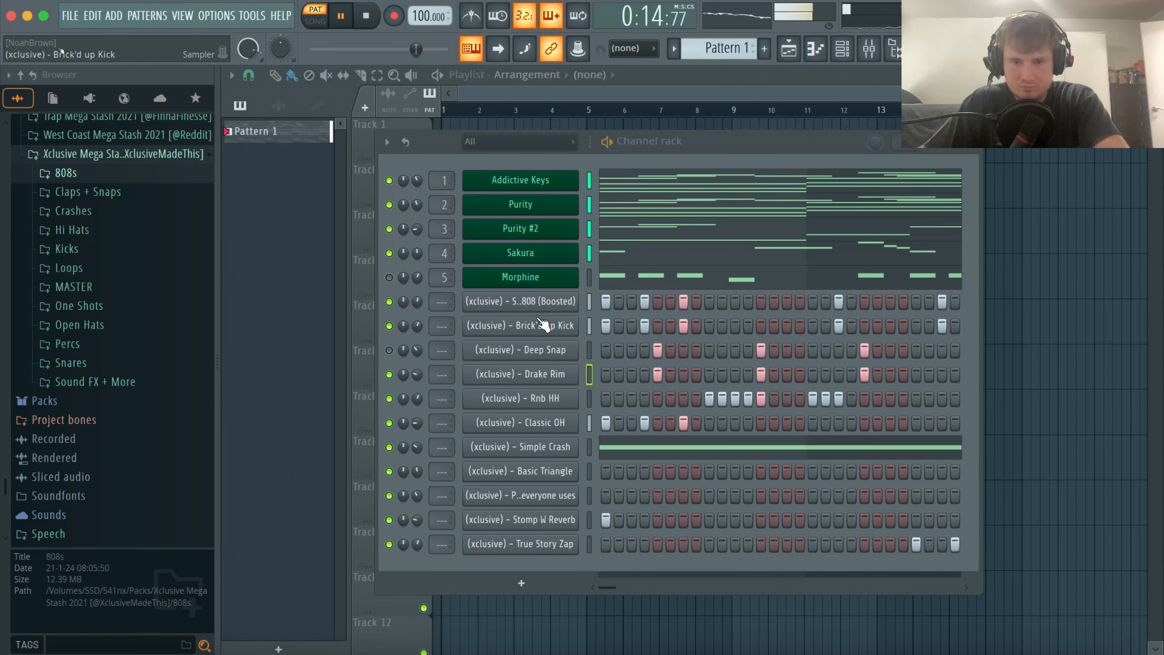
drag(981, 314, 1158, 323)
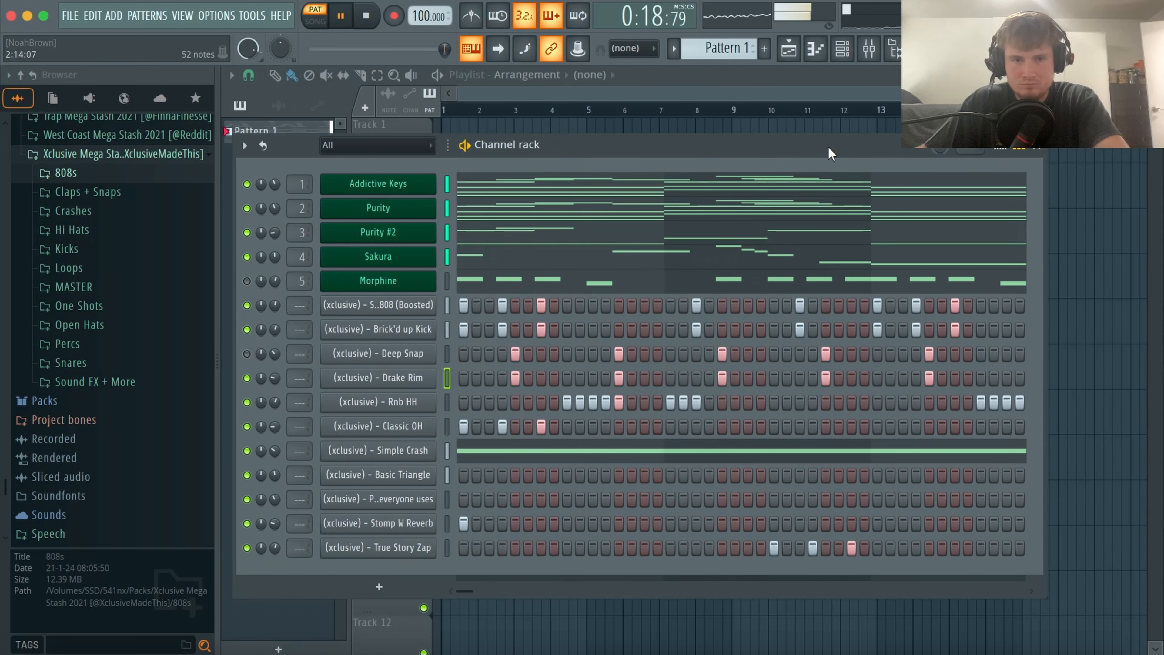
drag(970, 146, 828, 149)
drag(1045, 292, 882, 307)
drag(692, 145, 817, 144)
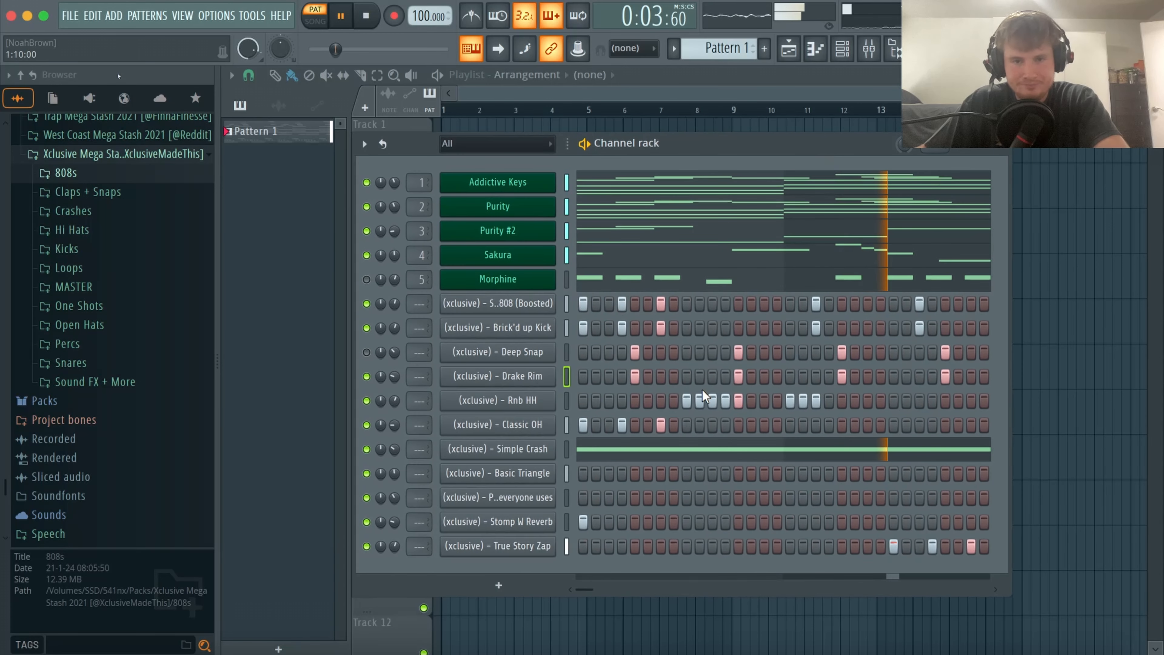
Colour the drum channels from Short Spinz 808 to True Story Zap dark grey, using palette colour 1 for both gradient ends.
click(364, 144)
mouse_move(396, 308)
click(605, 311)
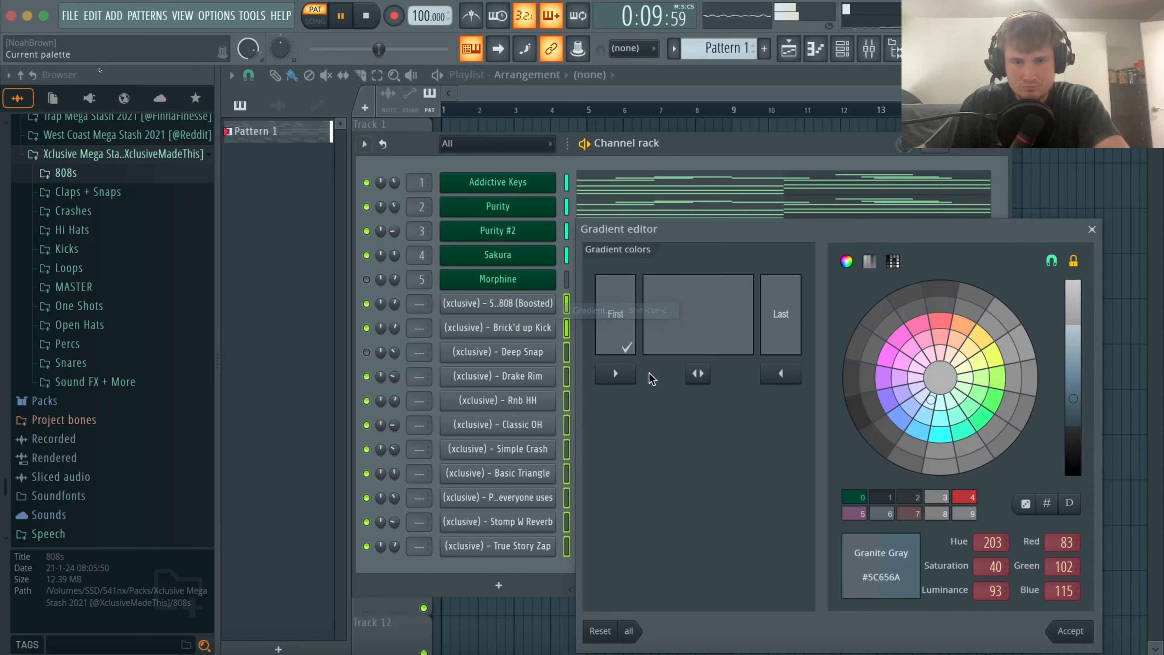
click(890, 495)
click(796, 337)
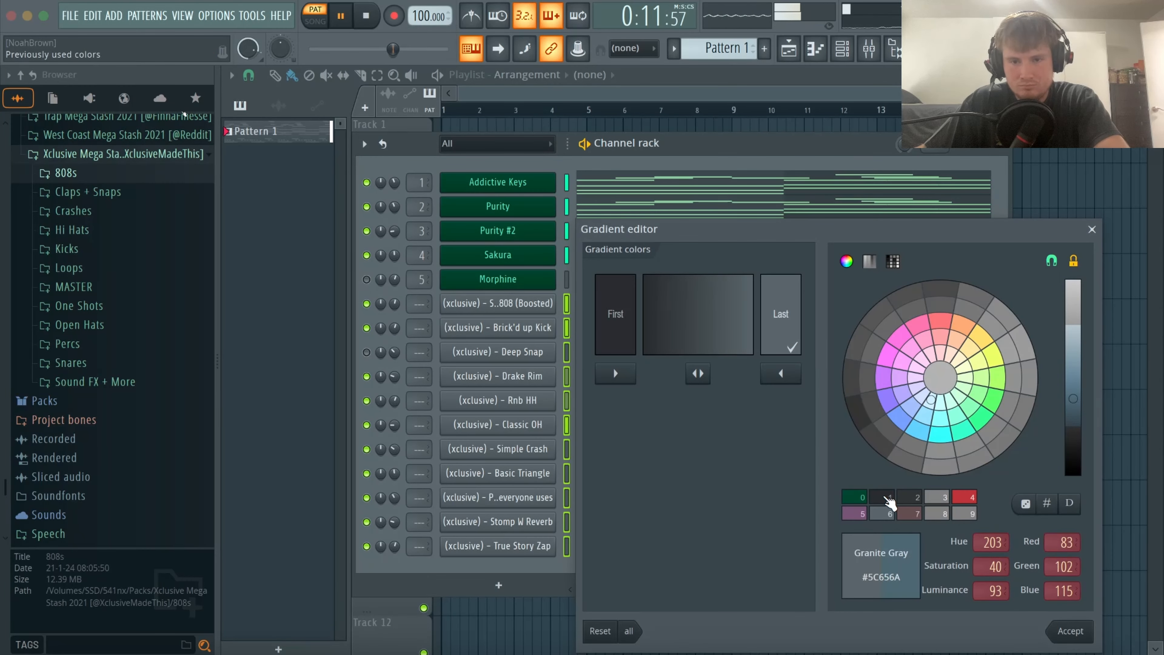
click(889, 498)
click(1070, 630)
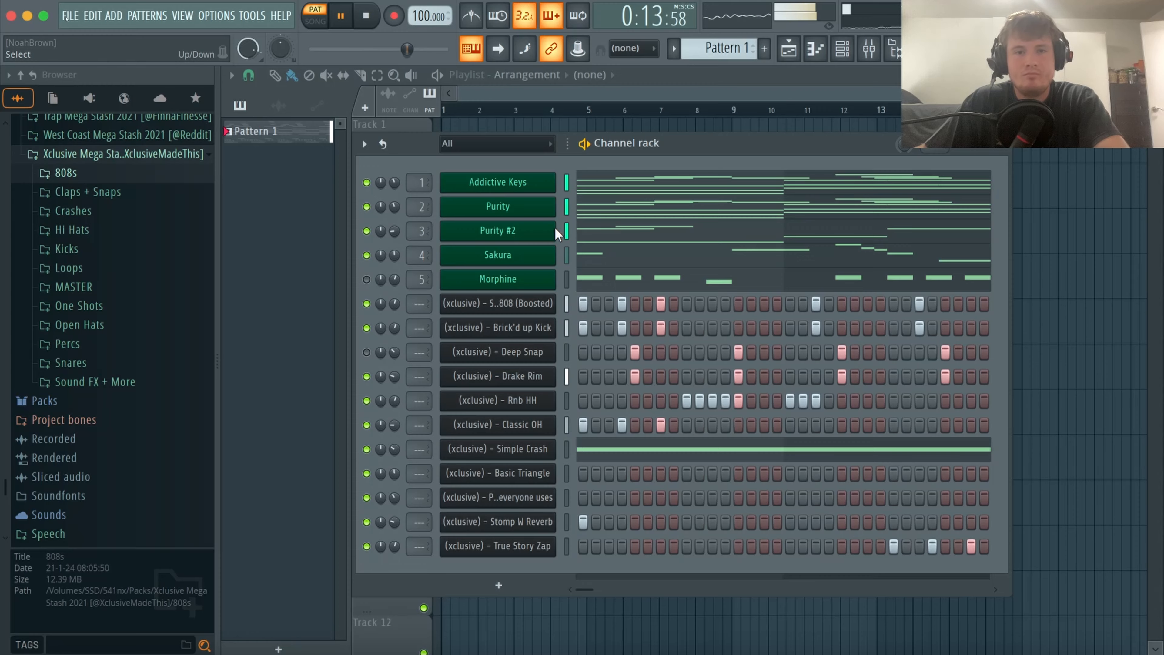
Link the channels from Short Spinz 808 (Boosted) to True Story Zap to mixer inserts 6 to 16 in order, and stop playback.
drag(566, 178, 576, 548)
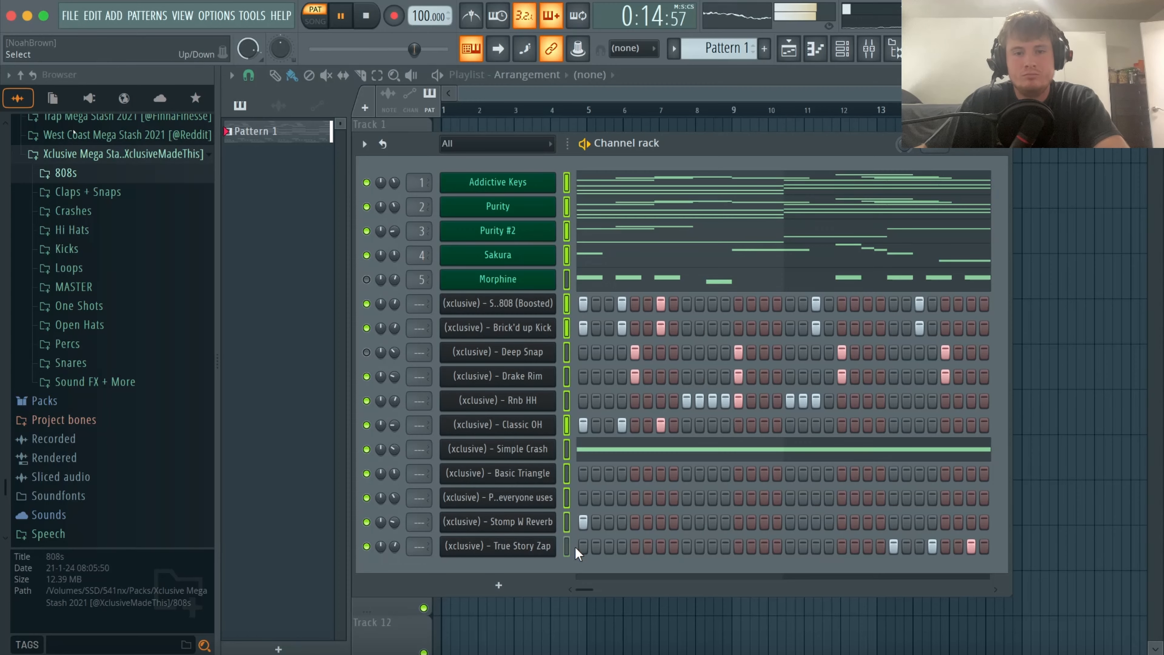
click(871, 51)
click(842, 48)
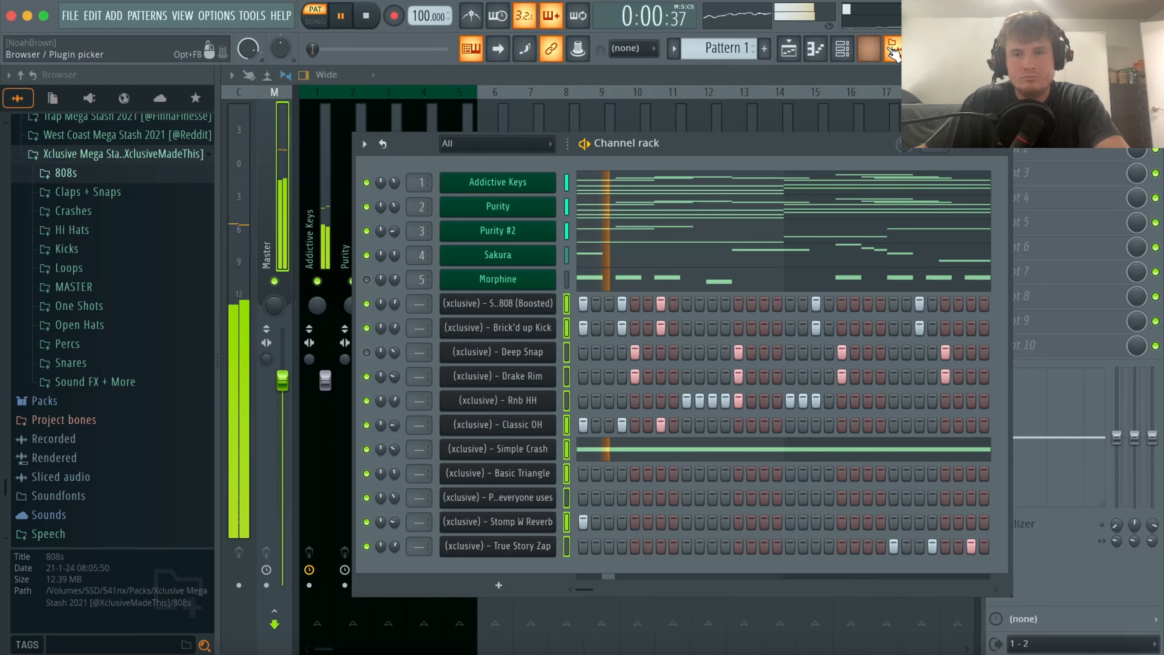
click(870, 51)
drag(510, 216, 928, 183)
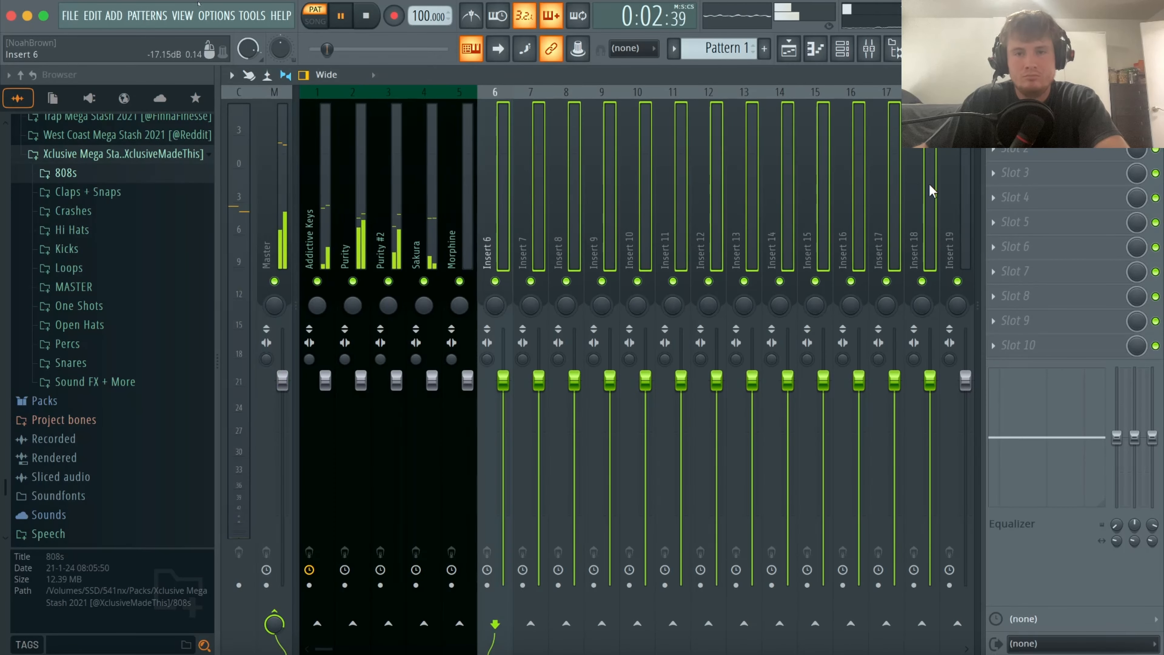
key(ctrl+l)
key(space)
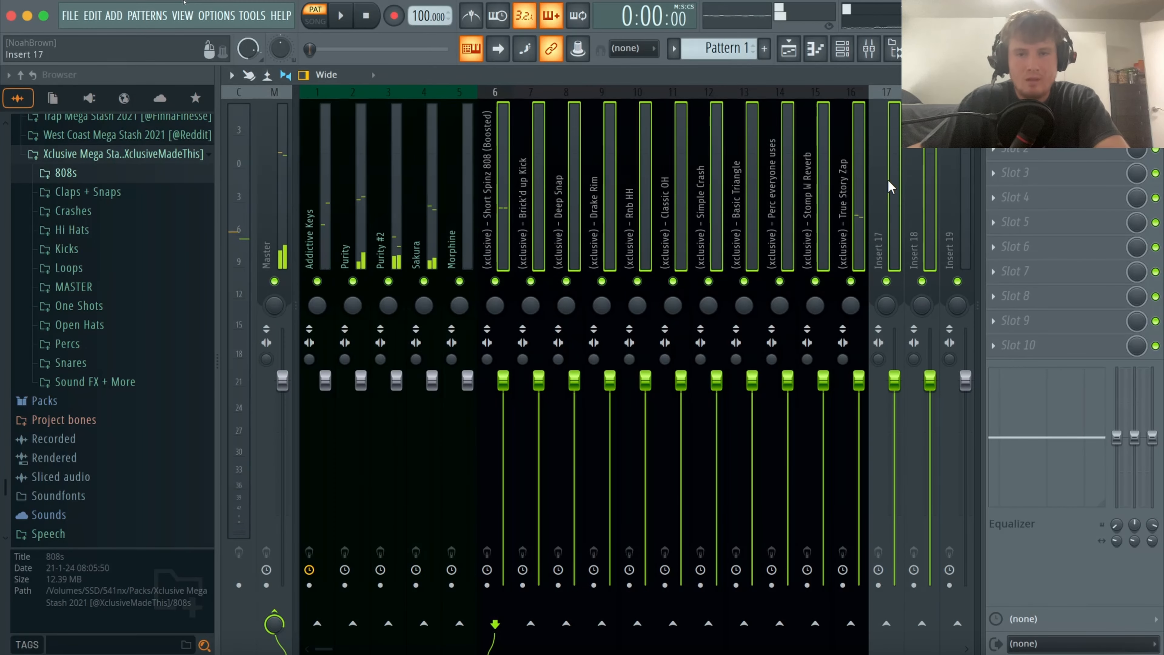
click(858, 192)
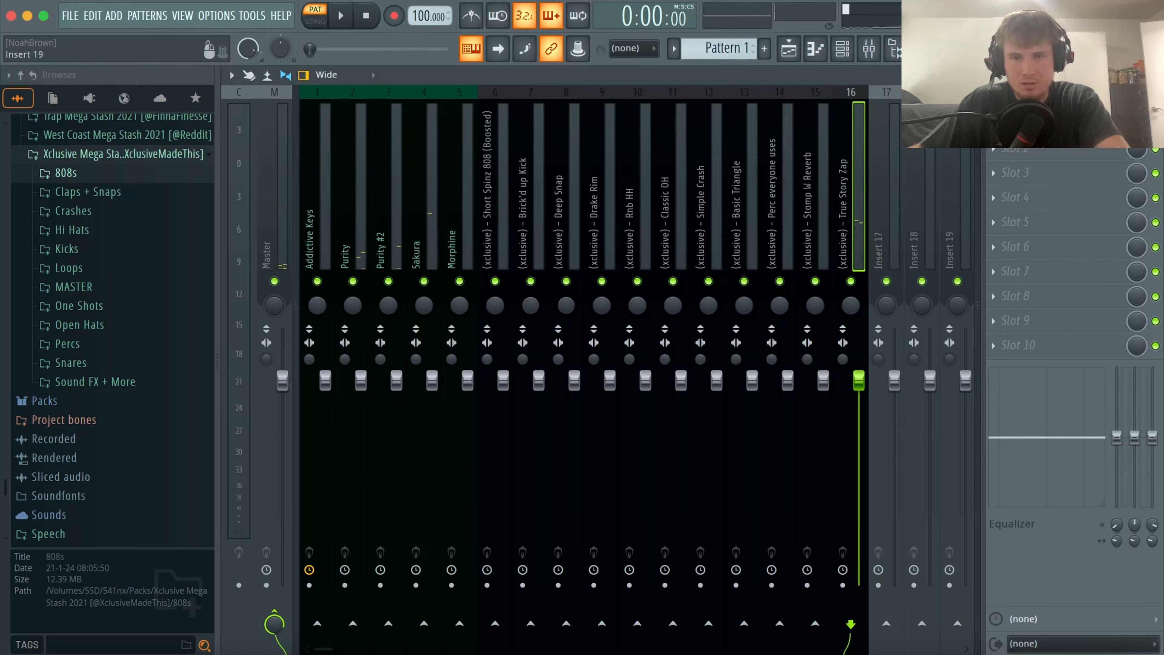
click(869, 47)
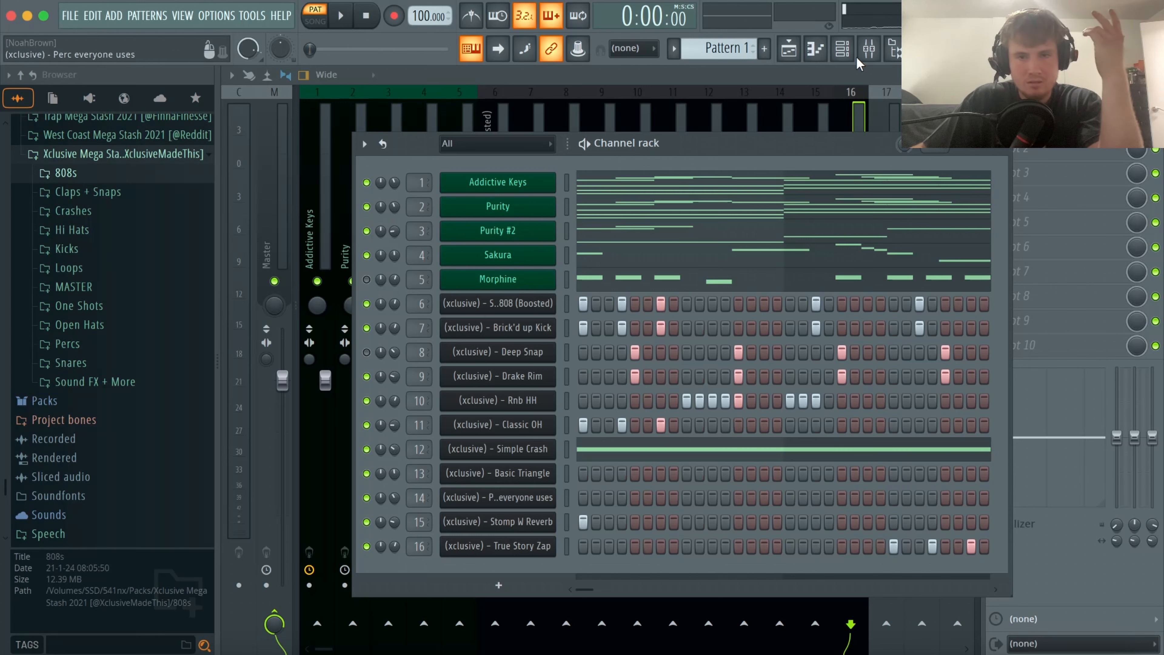
click(883, 49)
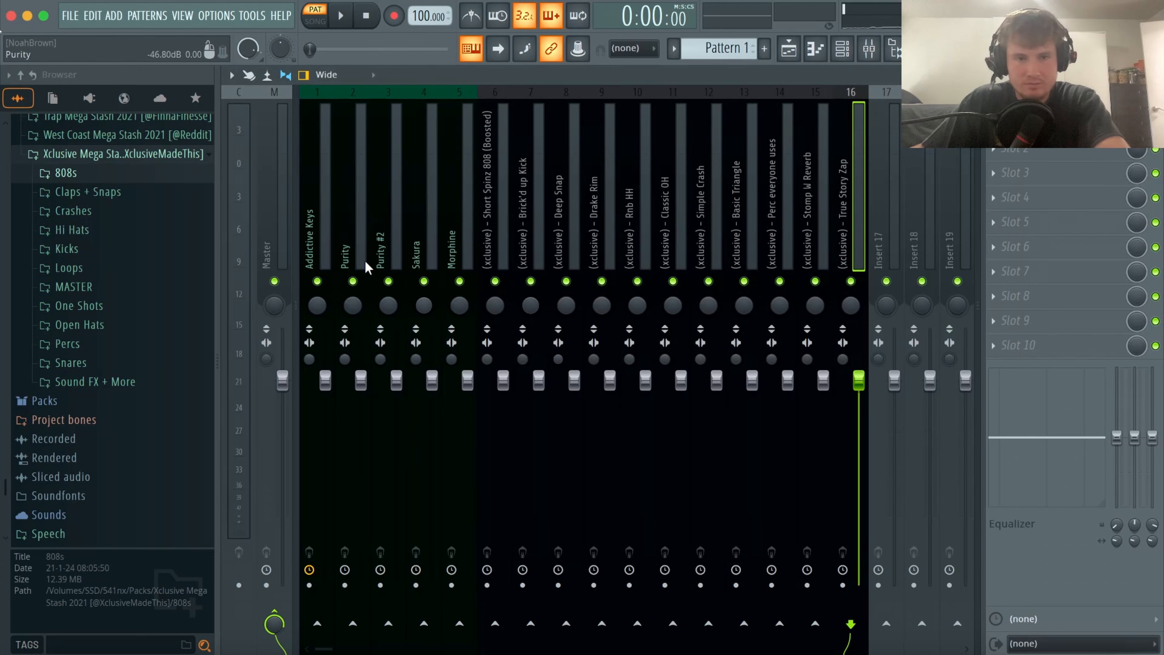
Collapse the Xclusive Mega Stash folder in the browser and expand the Presets folder of the 541nx Pack.
click(96, 155)
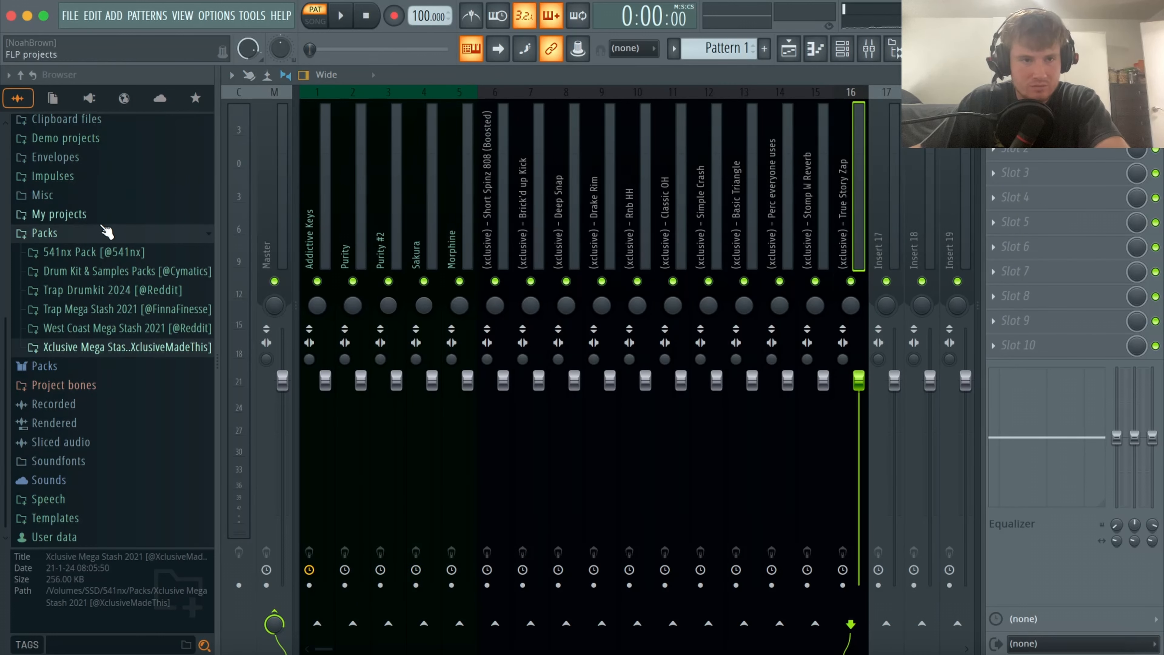
scroll(106, 338, up, 3)
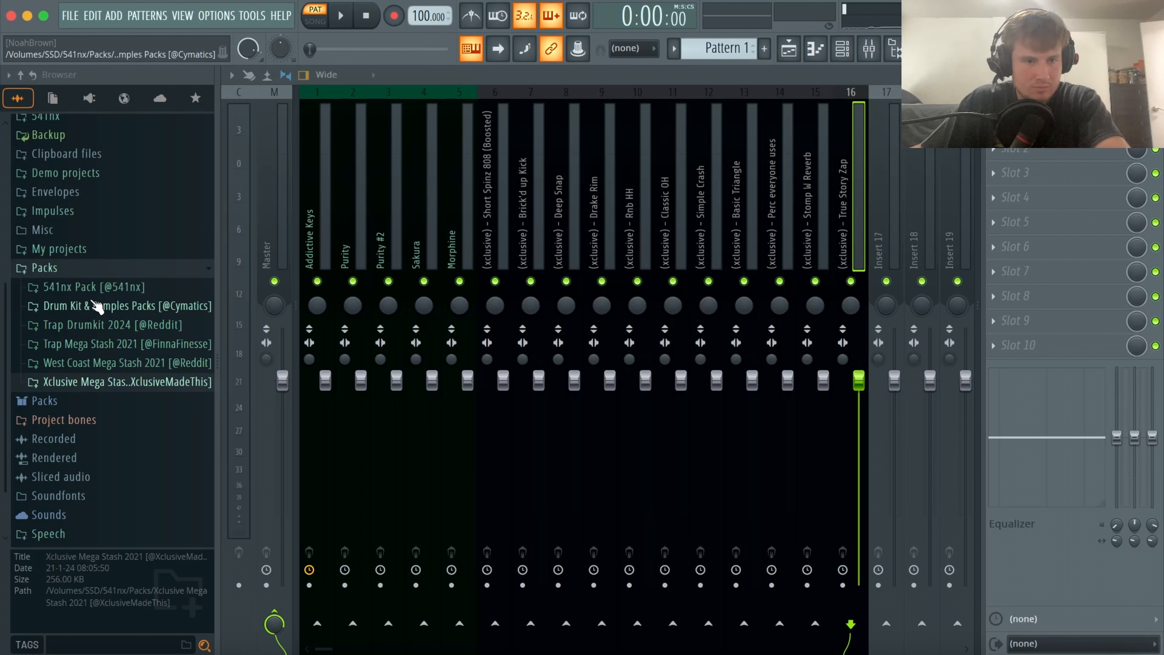
click(97, 288)
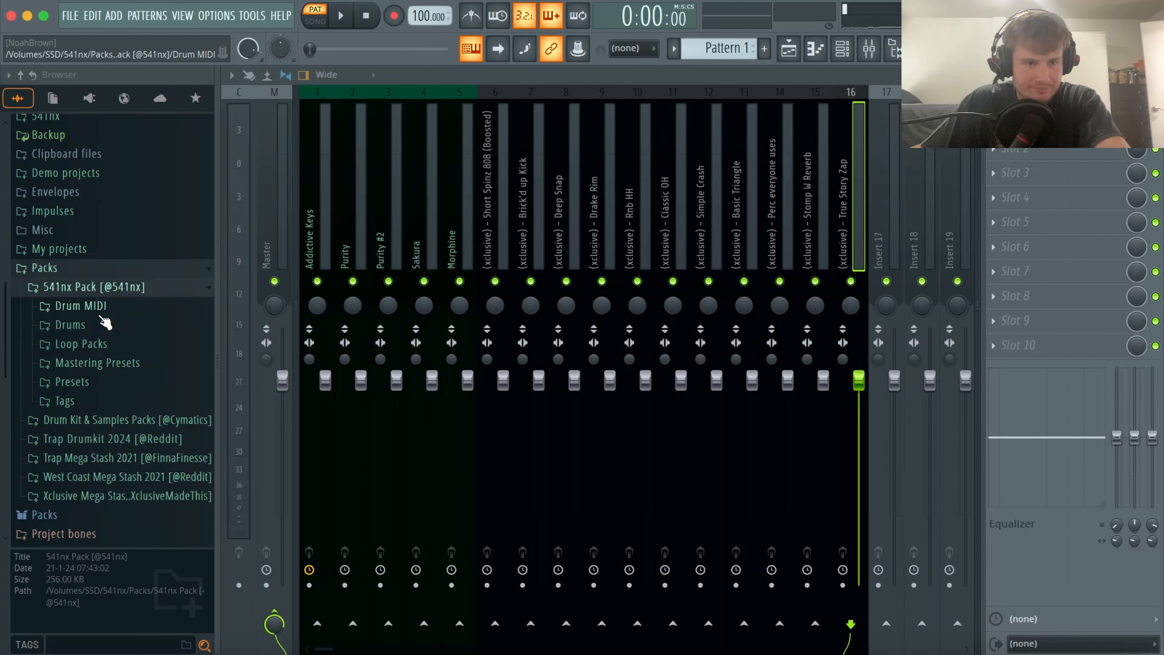
click(112, 381)
Load the Clean 1 preset onto mixer insert 1 and rename the insert back to Addictive Keys.
mouse_move(104, 407)
mouse_down()
mouse_move(344, 242)
mouse_move(123, 399)
mouse_up()
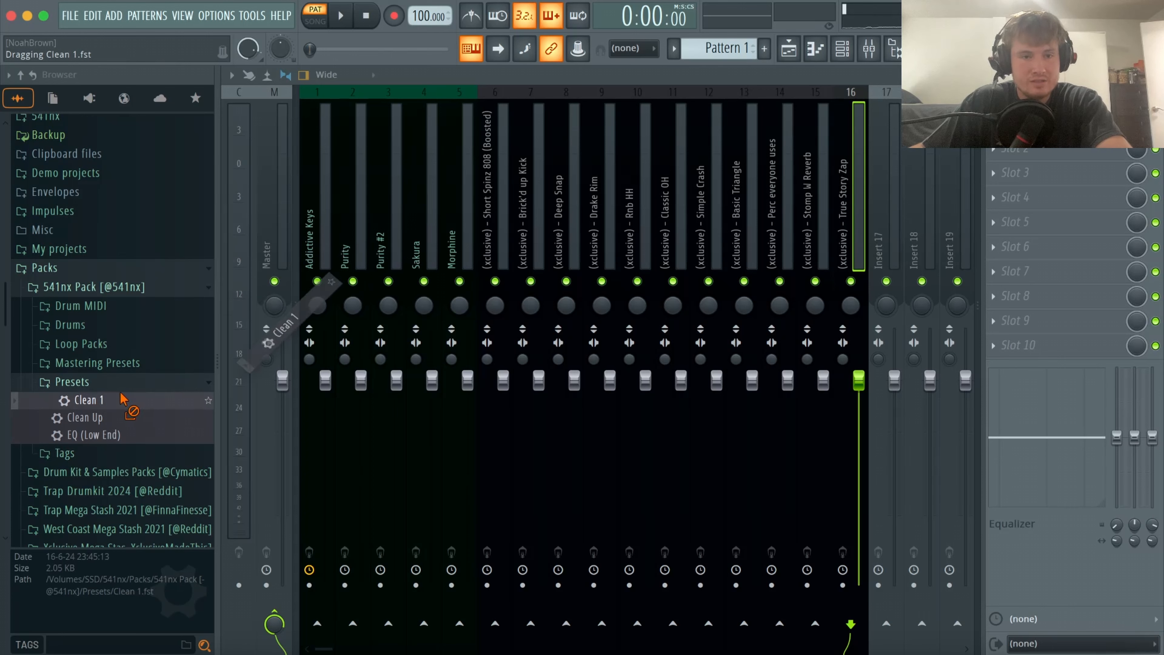
drag(172, 335, 320, 275)
right_click(332, 232)
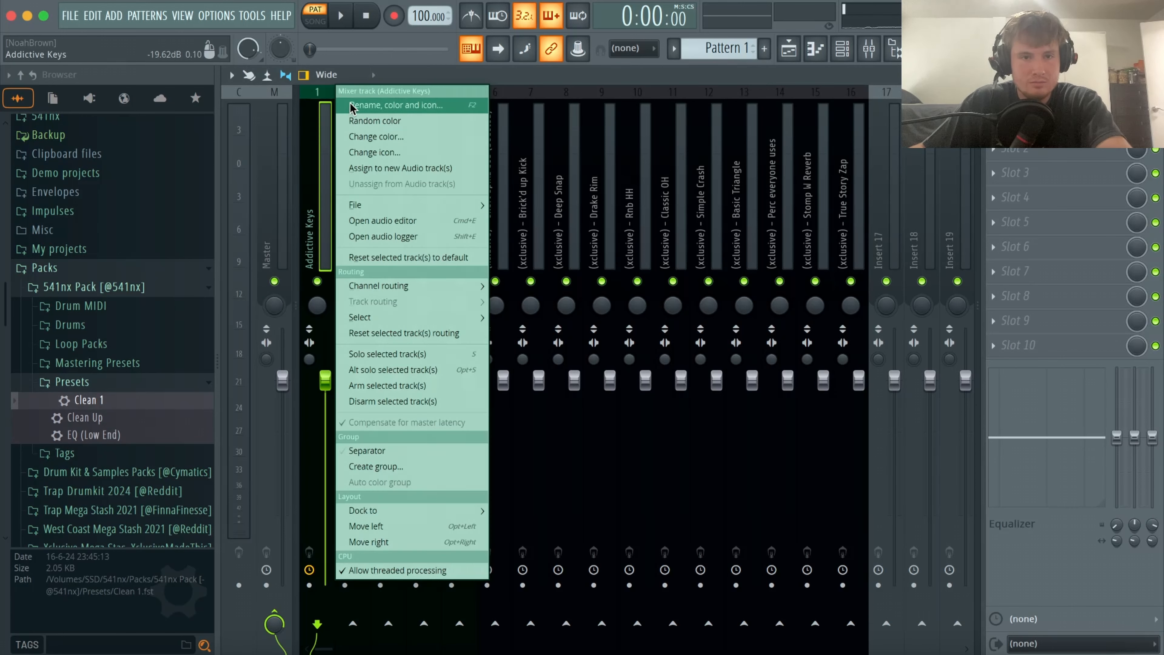
click(376, 104)
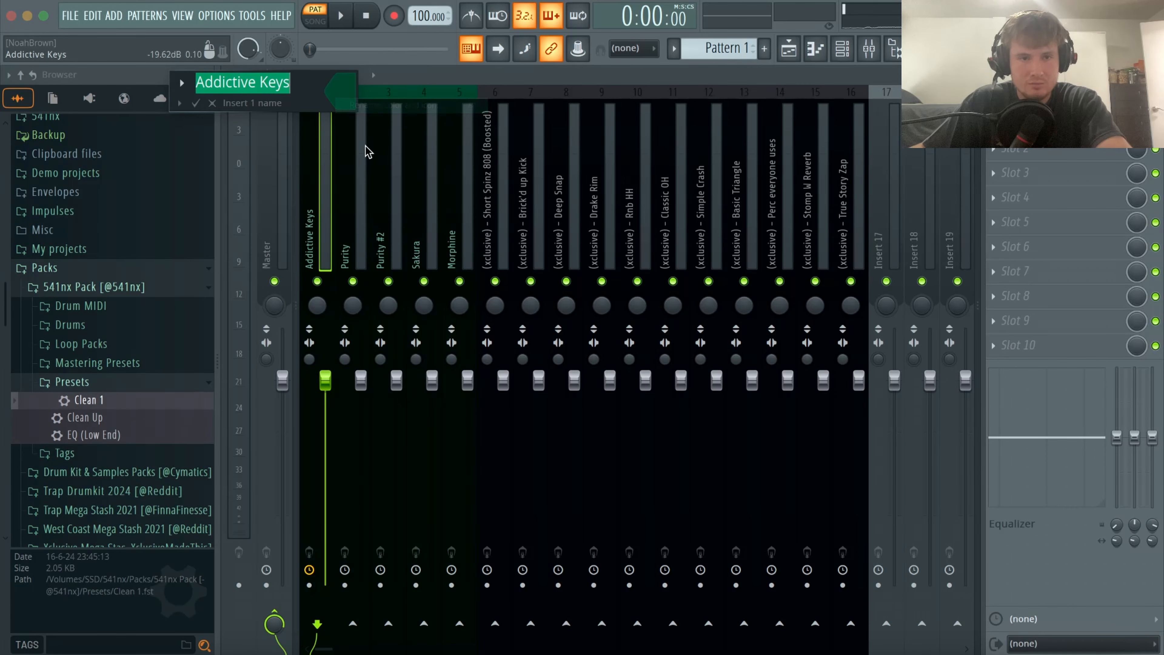
click(211, 103)
drag(169, 375, 332, 260)
right_click(334, 256)
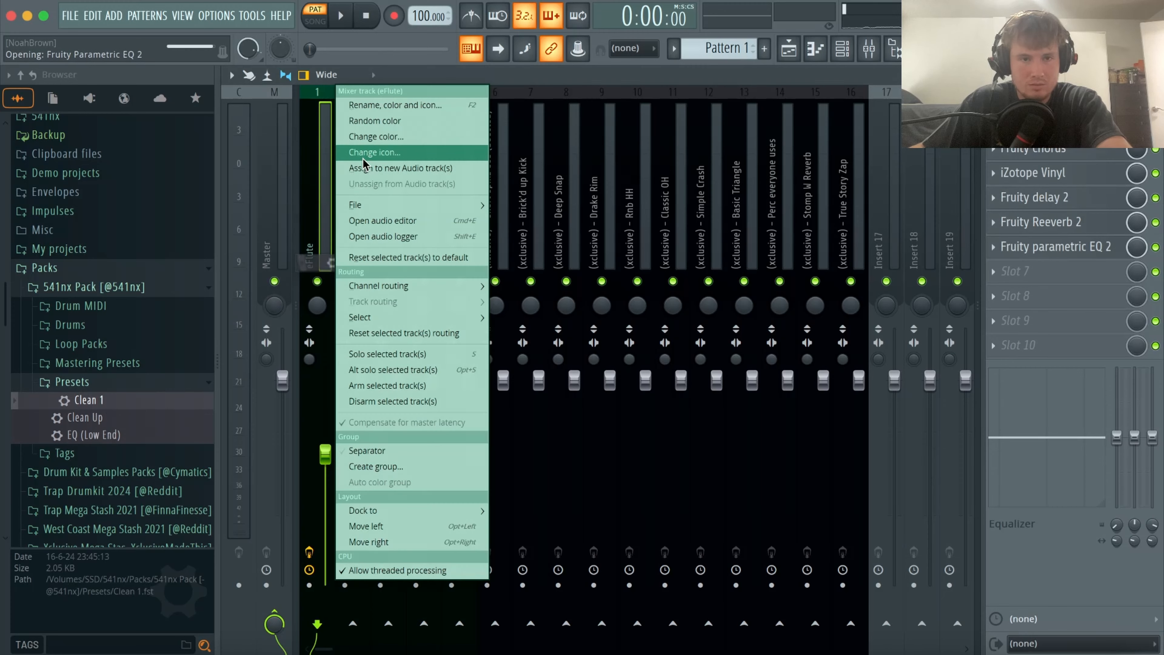
click(389, 105)
text(Addictive Keys)
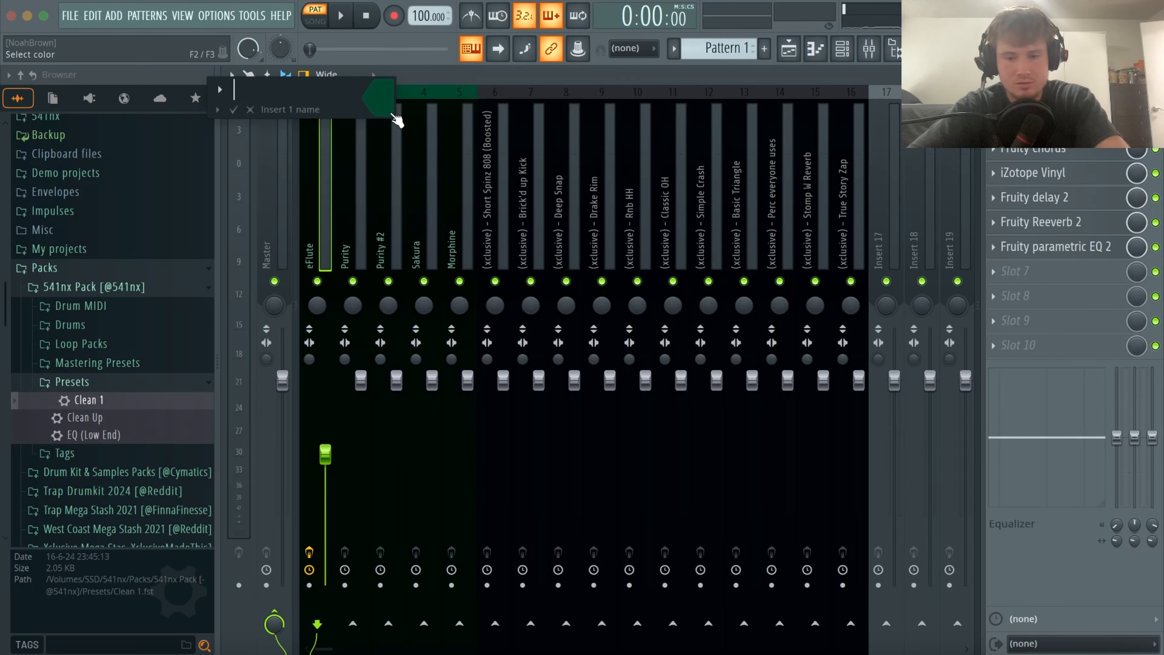
key(Return)
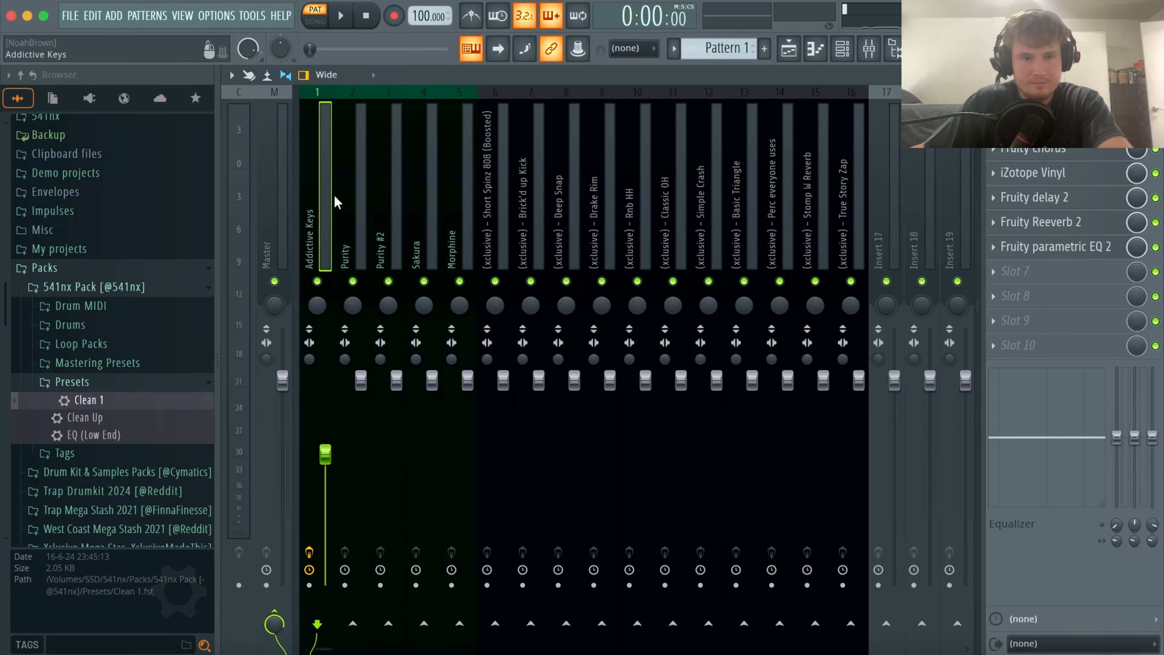
Load the Clean 1 preset onto mixer insert 2 and rename the insert back to Purity.
right_click(359, 200)
click(389, 106)
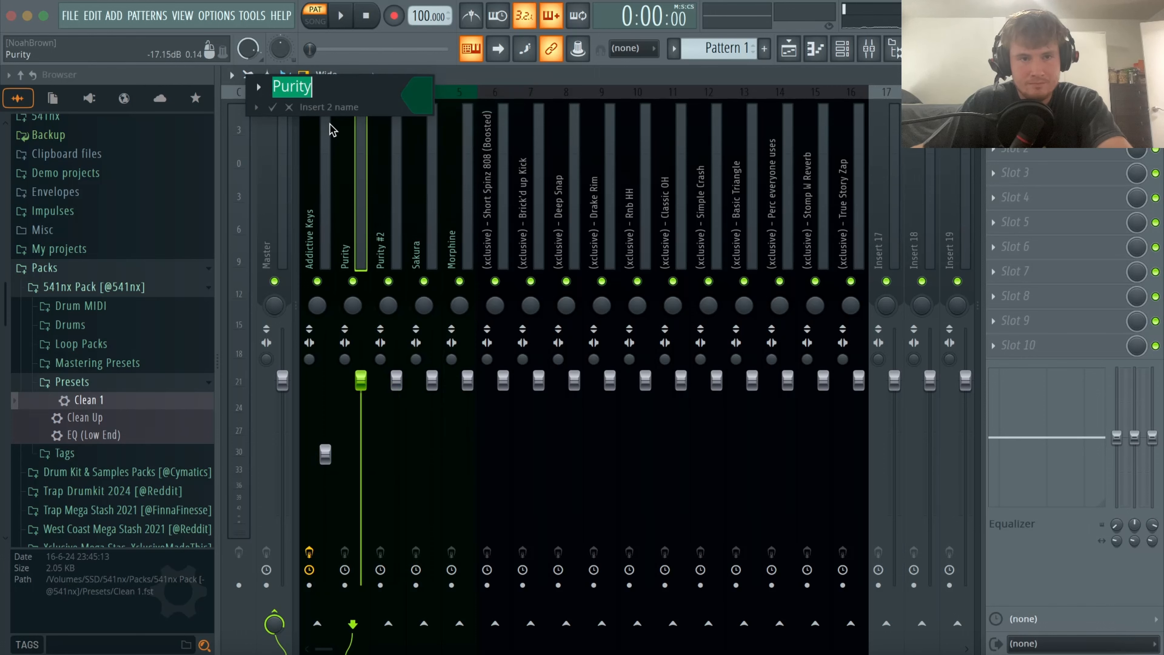
click(294, 107)
drag(78, 408, 359, 220)
right_click(360, 220)
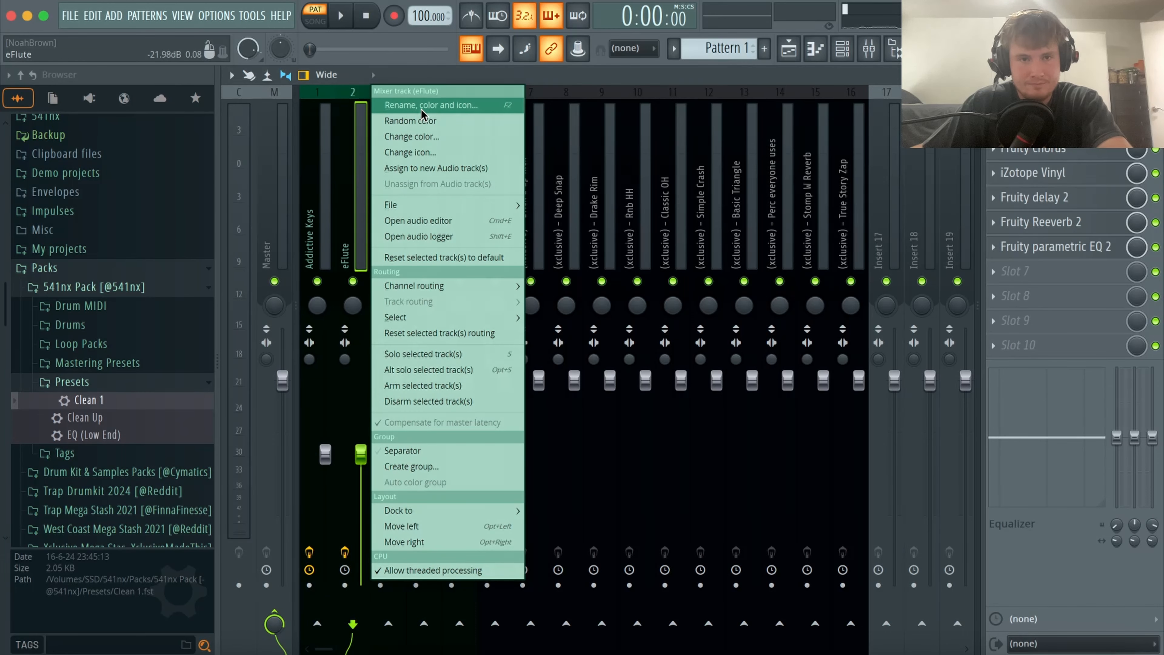
click(422, 106)
text(Purity)
key(Return)
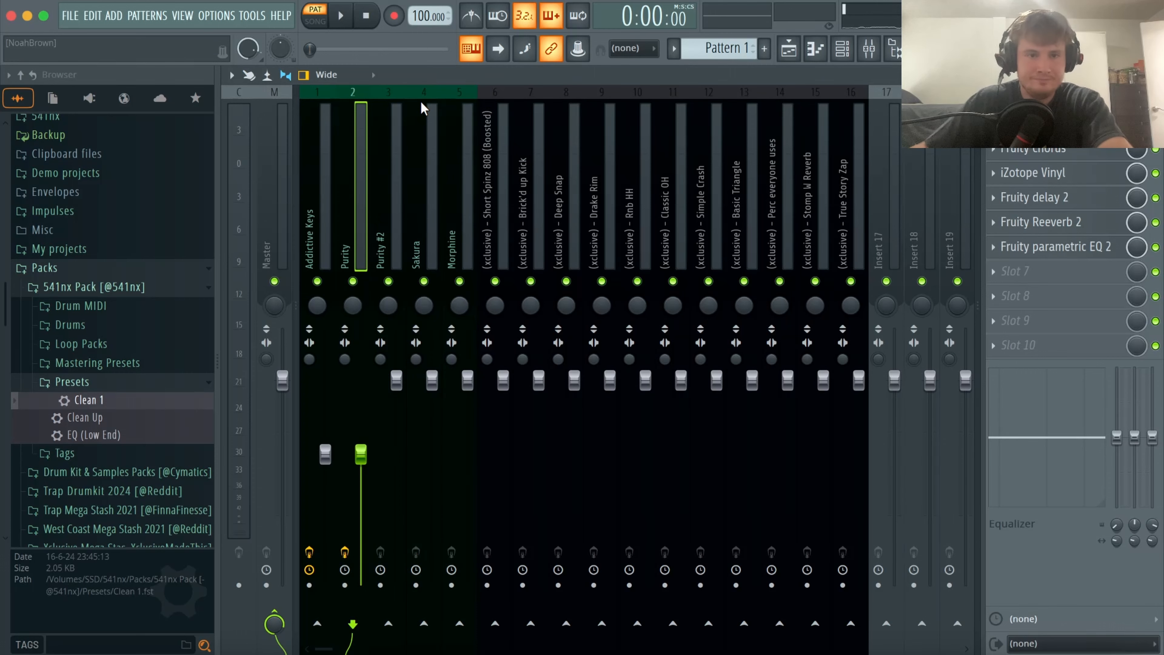
Load the Clean 1 preset onto mixer insert 3 and rename the insert back to Purity #2.
drag(117, 403, 384, 213)
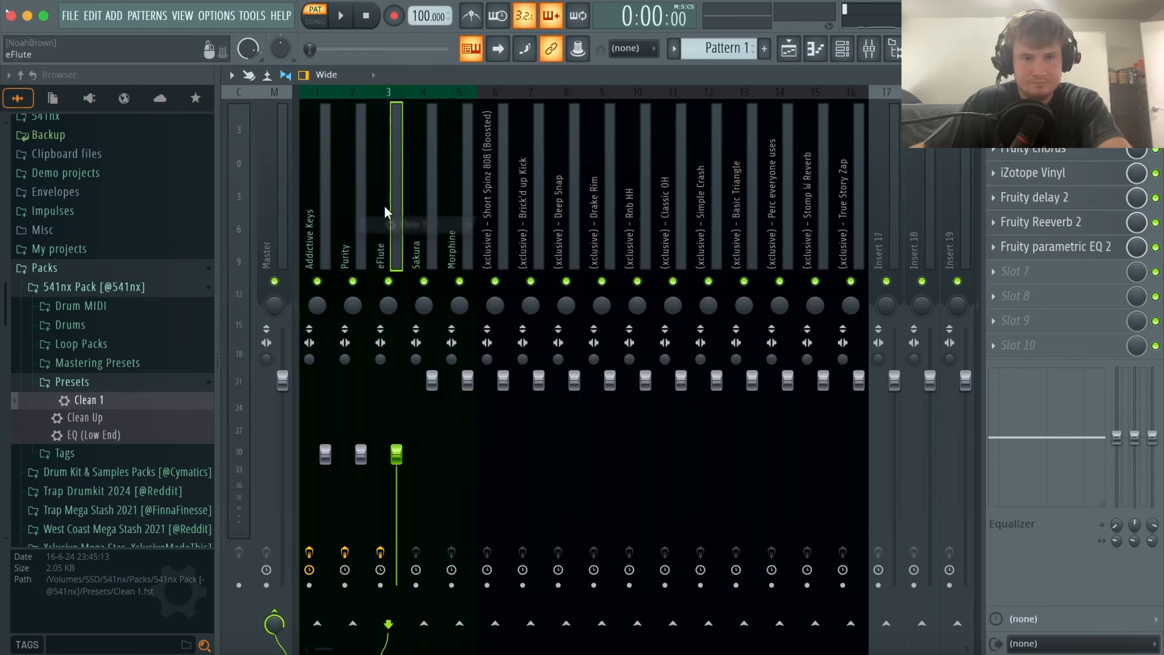
right_click(384, 213)
click(438, 108)
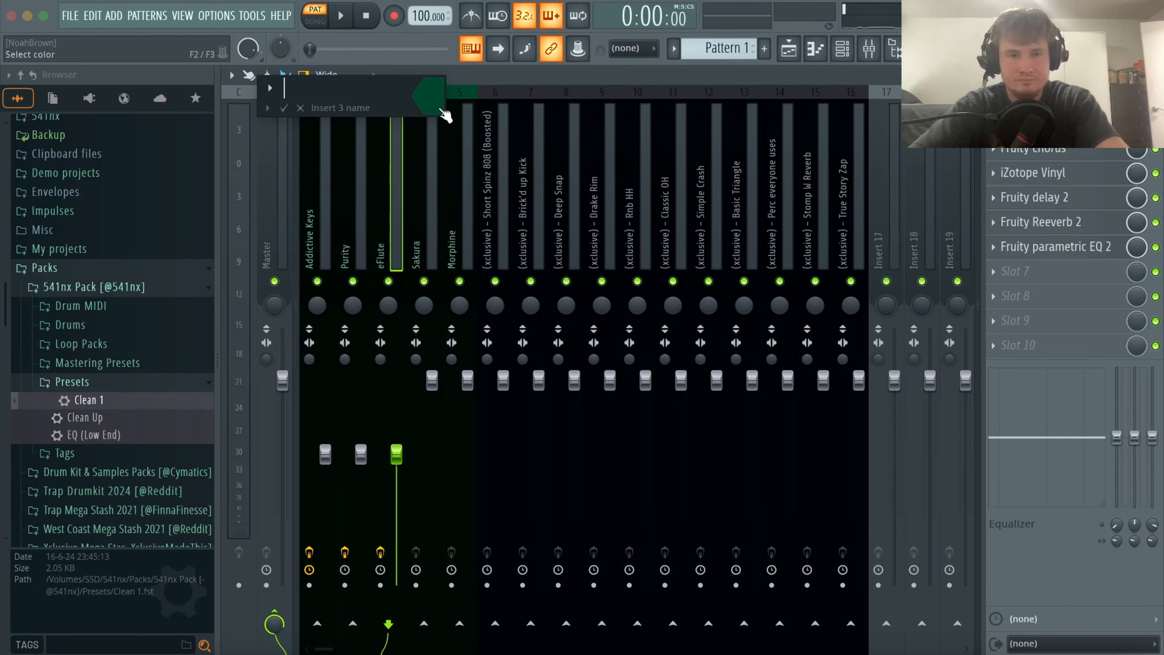
text(Purity #2)
key(Return)
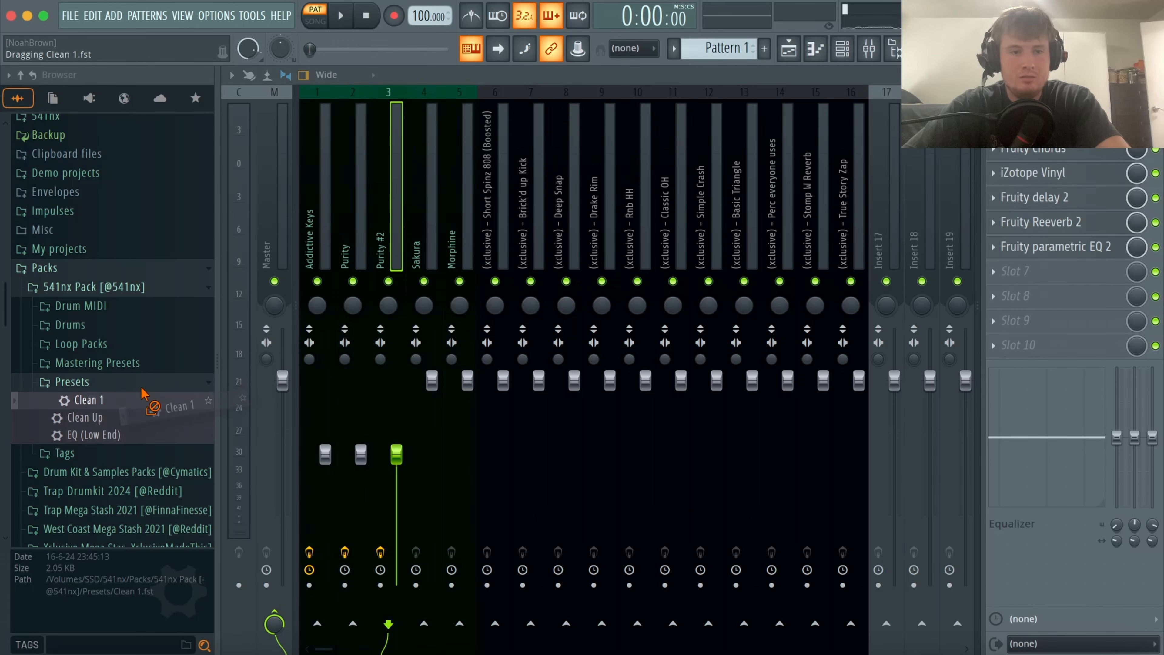
Load the Clean 1 preset onto mixer insert 4 and rename the insert back to Sakura.
click(431, 208)
right_click(431, 207)
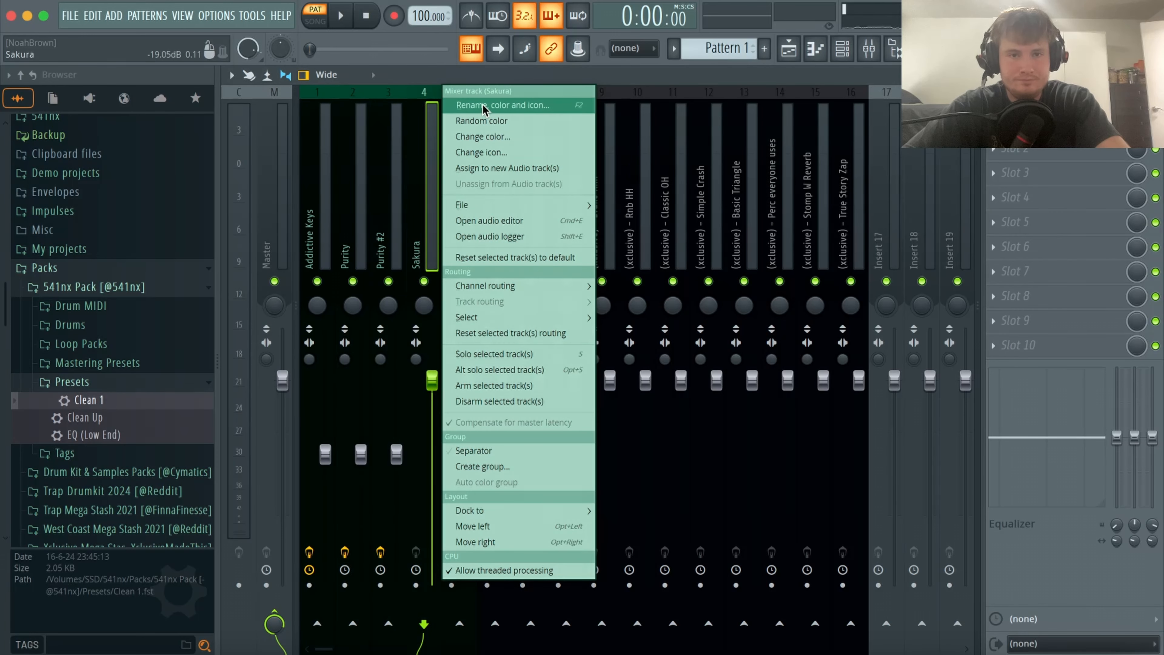
click(454, 107)
click(345, 104)
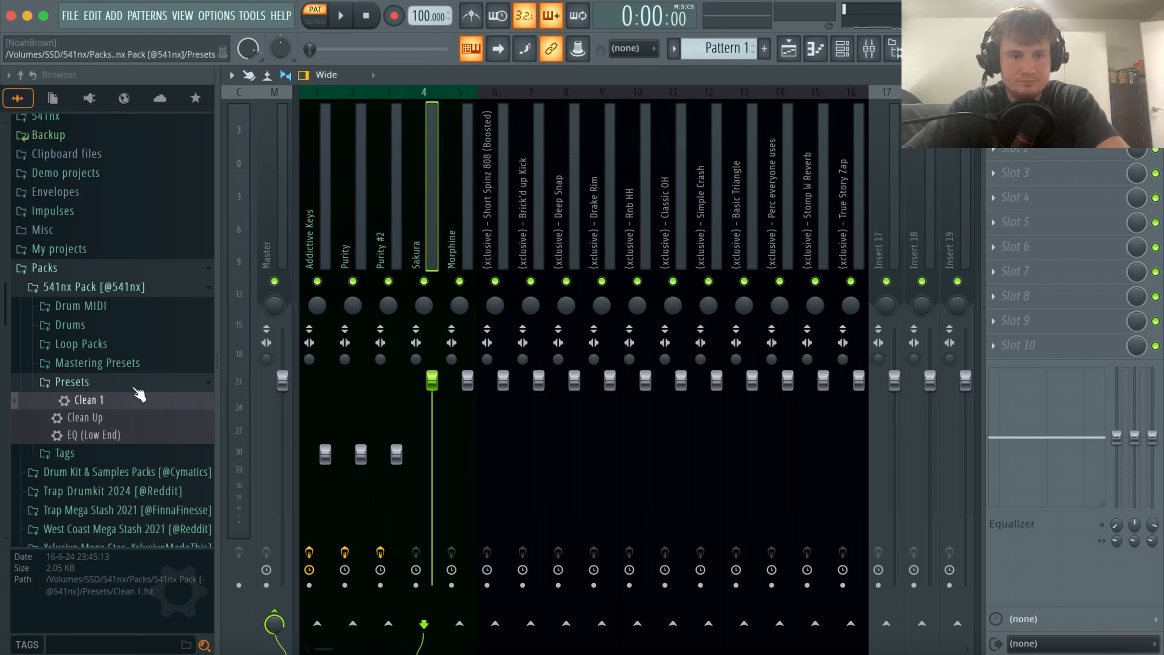
drag(108, 412, 432, 198)
right_click(432, 197)
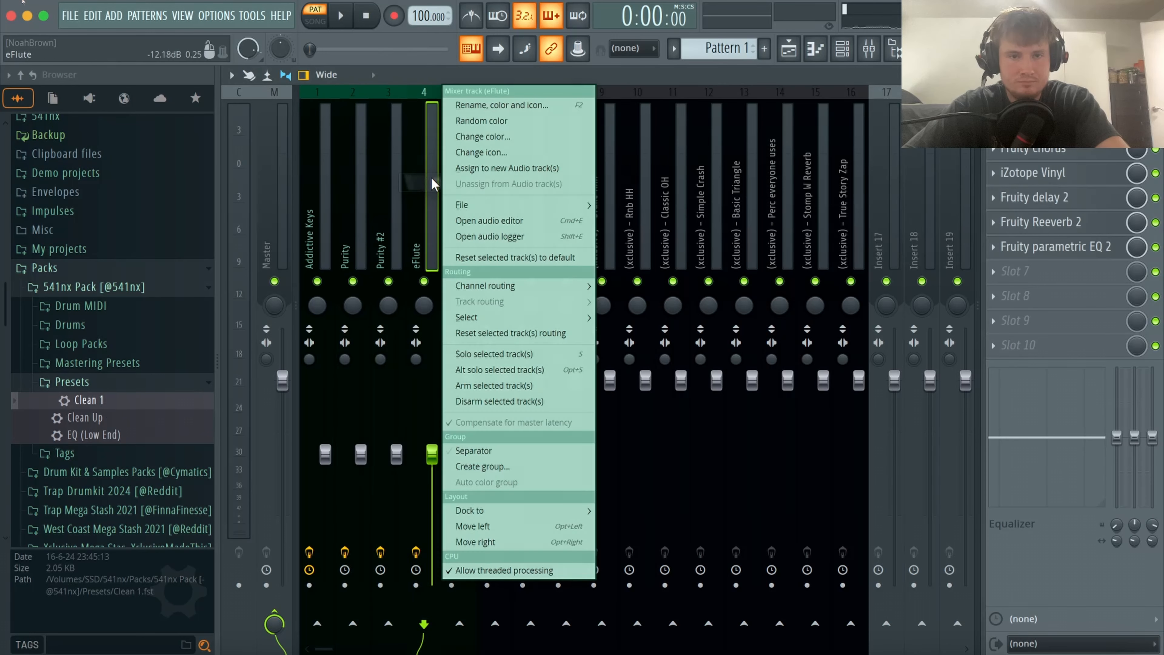
click(478, 108)
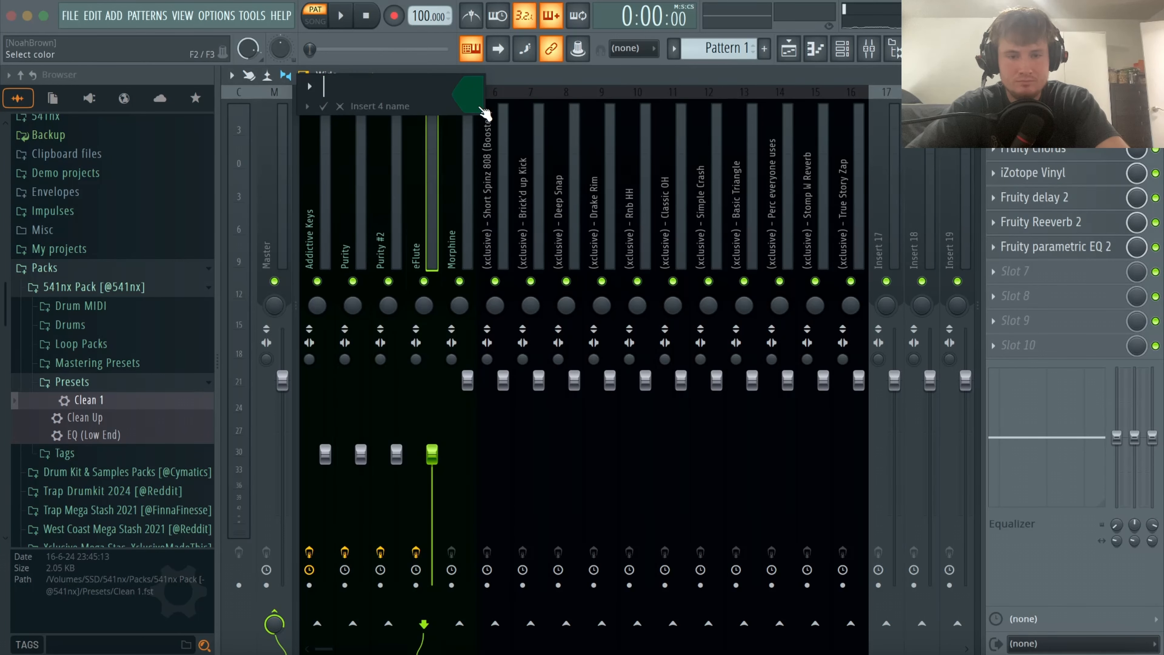
key(Return)
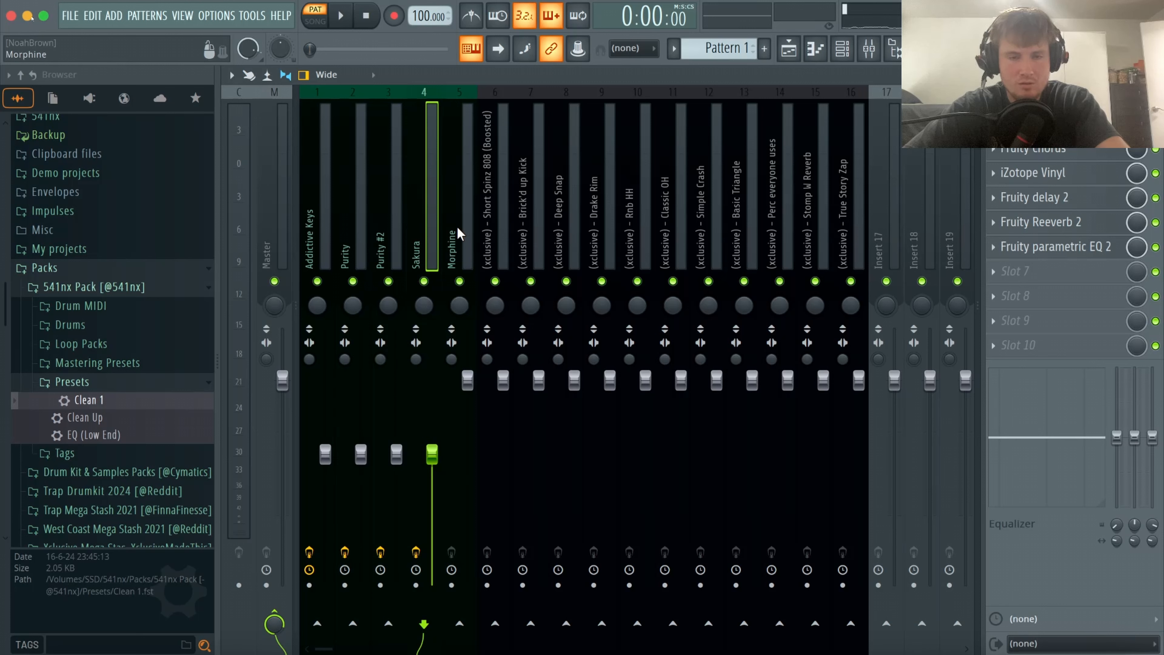
Play the pattern and pan the Addictive Keys, Purity, Purity #2 and Sakura inserts slightly off centre.
key(space)
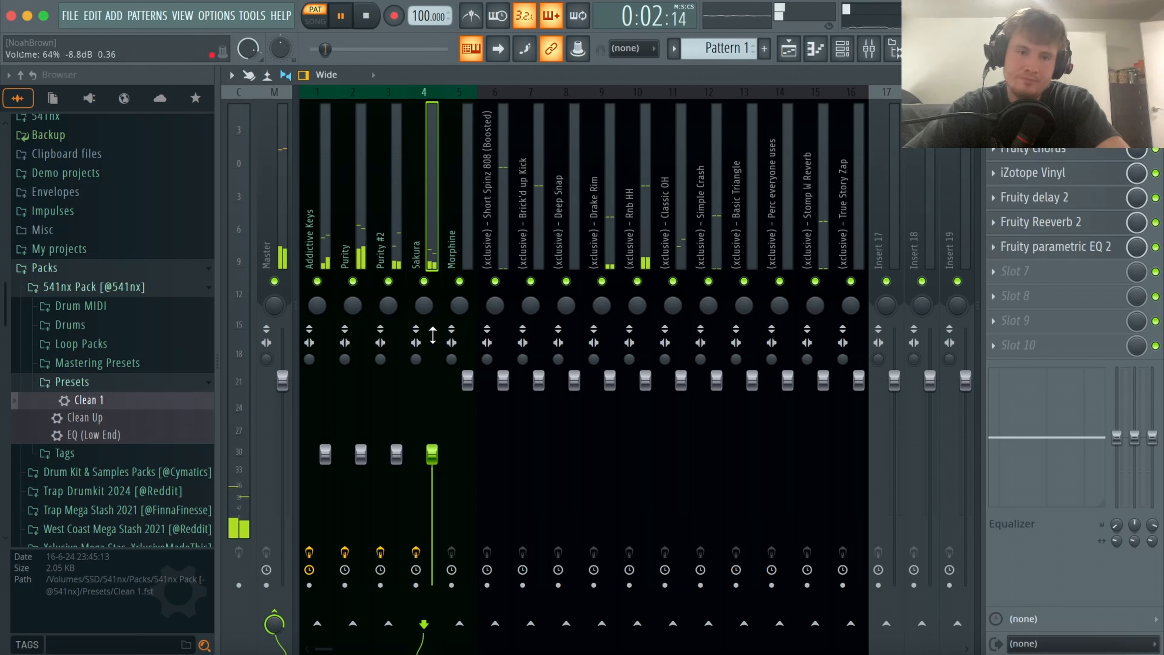
click(323, 305)
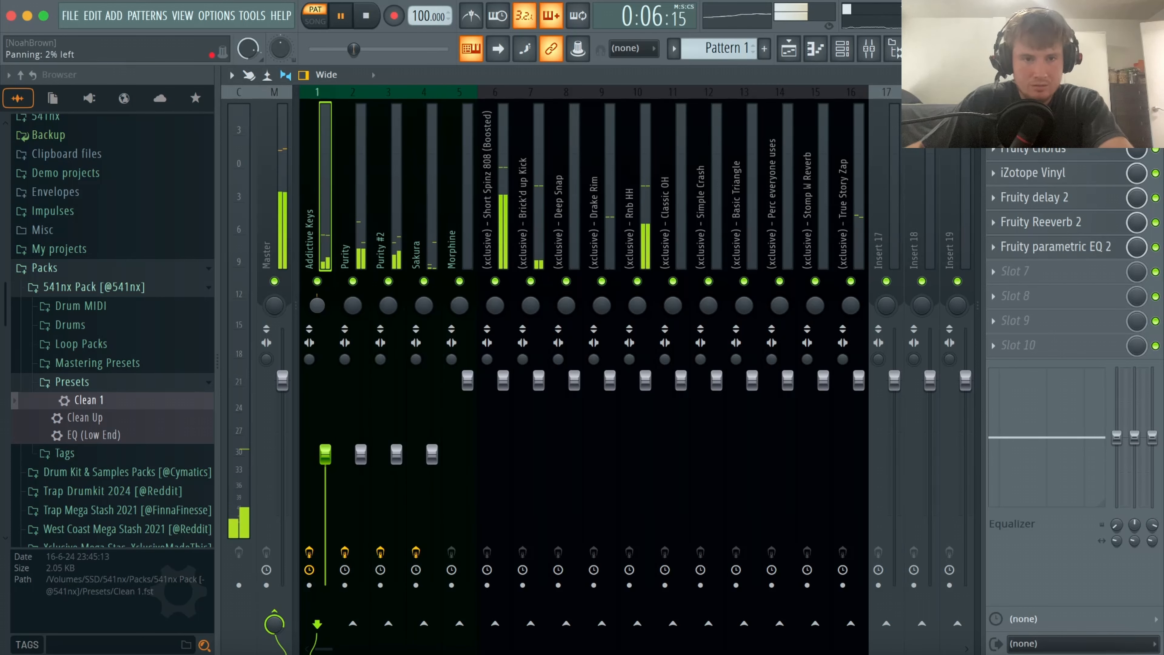
drag(352, 305, 424, 303)
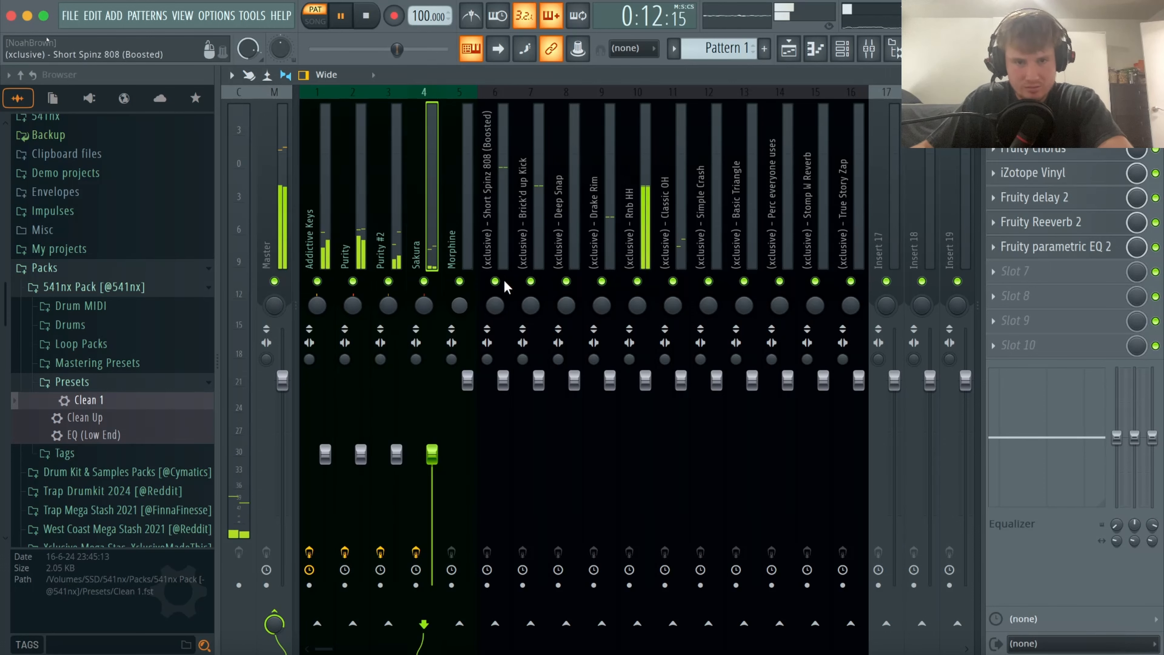
Lower the Morphine insert's fader to just above the level of the other melody faders, and stop playback.
drag(461, 397, 460, 442)
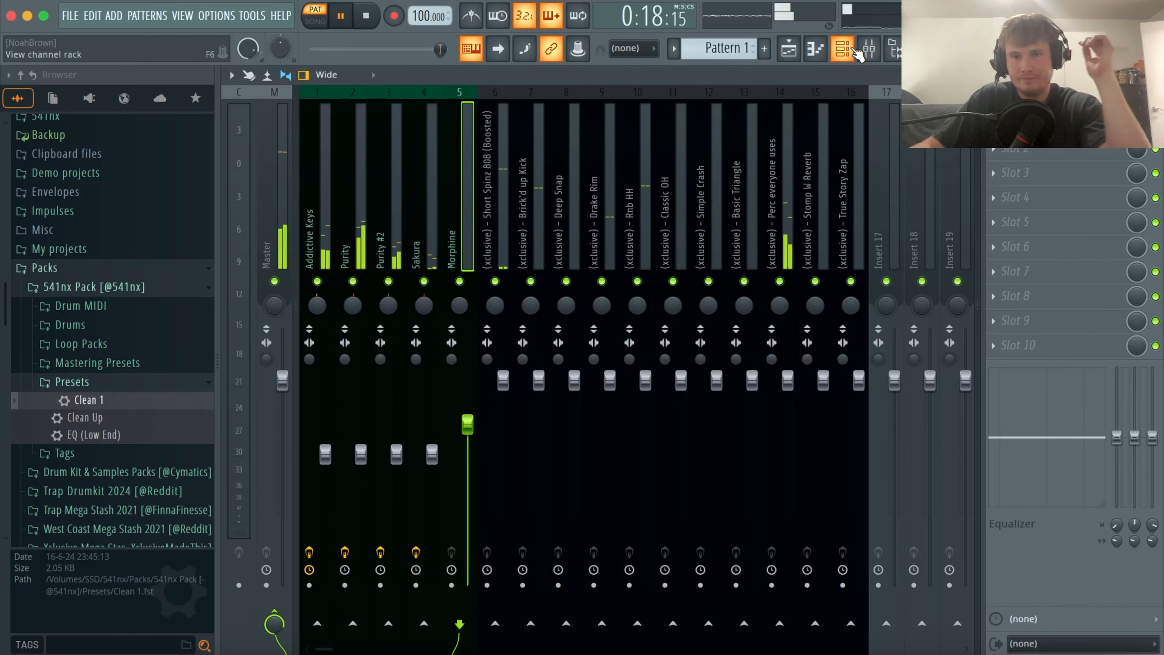
click(869, 50)
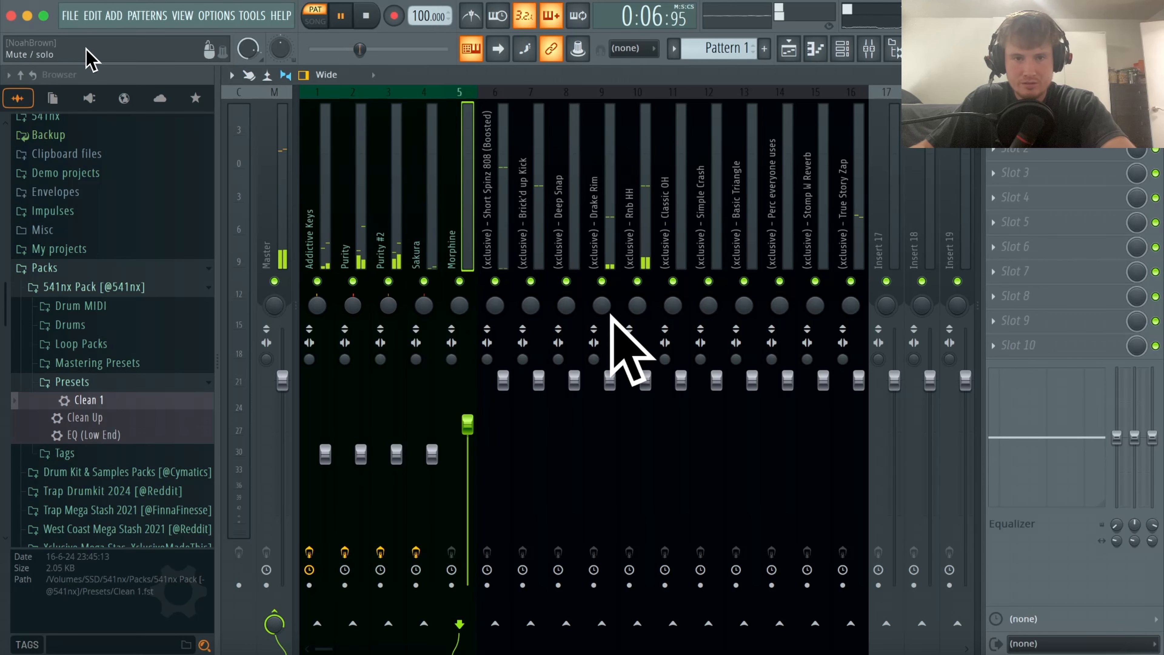
key(space)
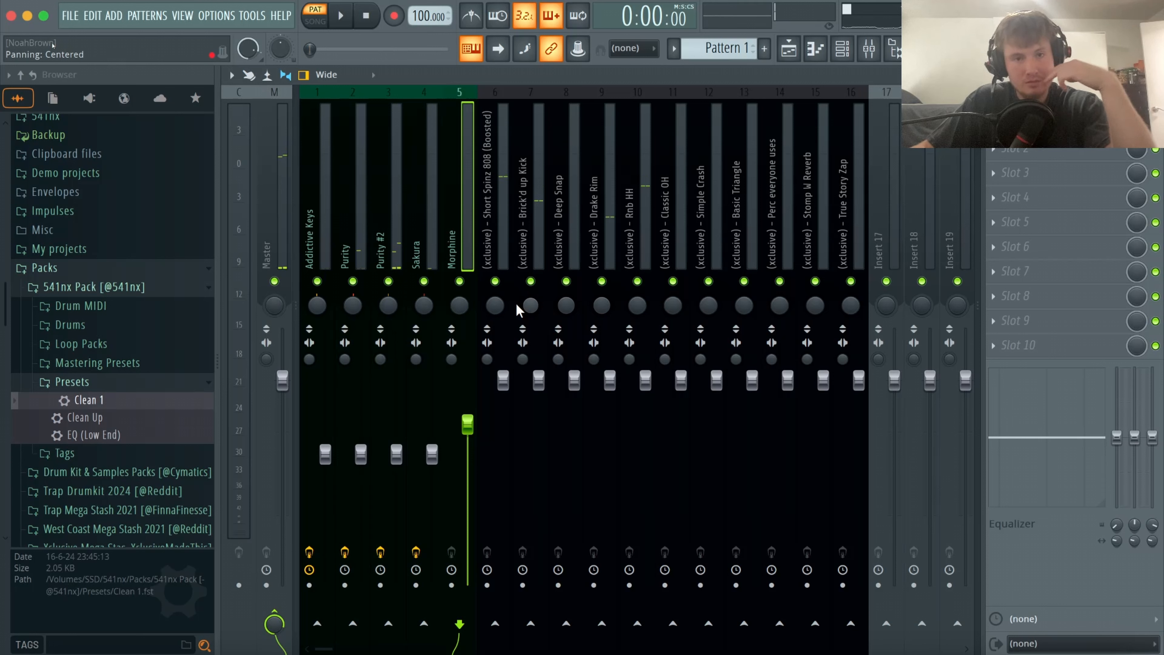
Lower the Short Spinz 808 (Boosted) and Brick'd up Kick faders and turn both inserts' stereo separation towards merged.
drag(505, 371, 468, 427)
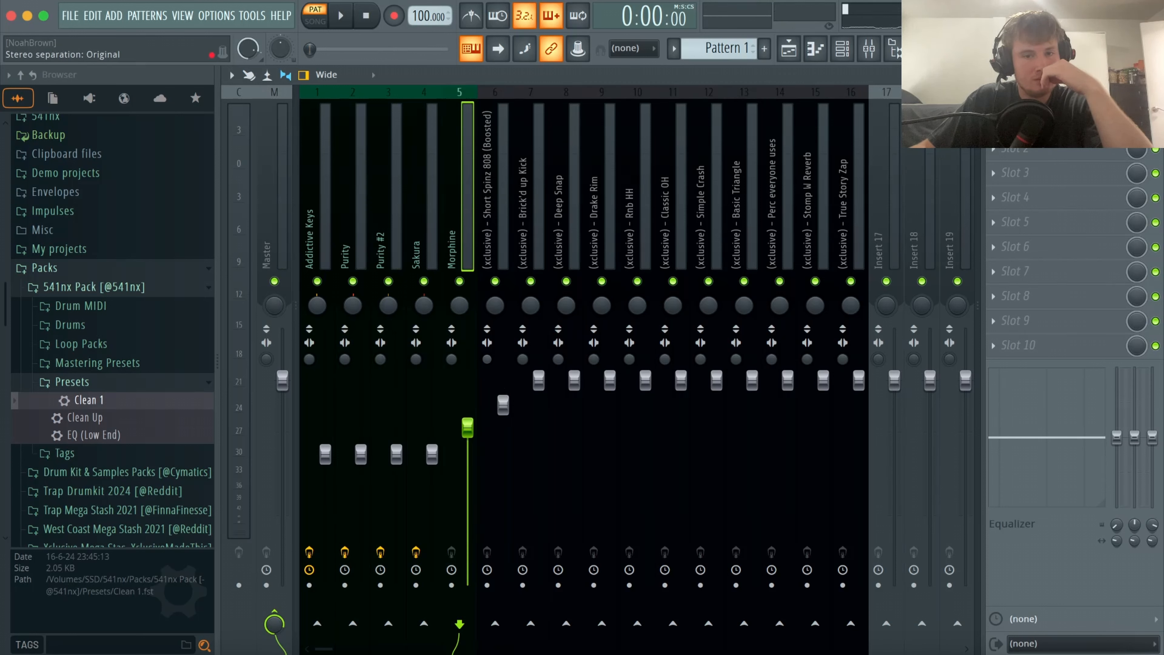
drag(487, 359, 487, 317)
drag(523, 359, 523, 317)
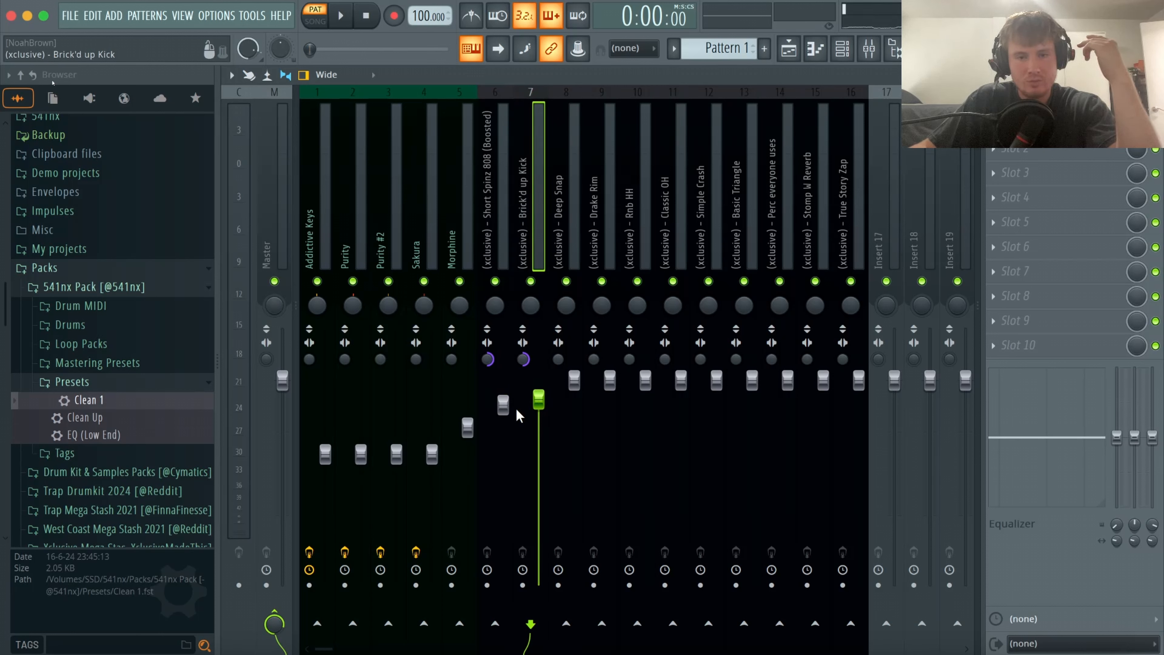
Lower the Short Spinz 808 and kick faders slightly and load Fruity Limiter in compressor mode on the Short Spinz 808 (Boosted) insert.
drag(502, 403, 545, 411)
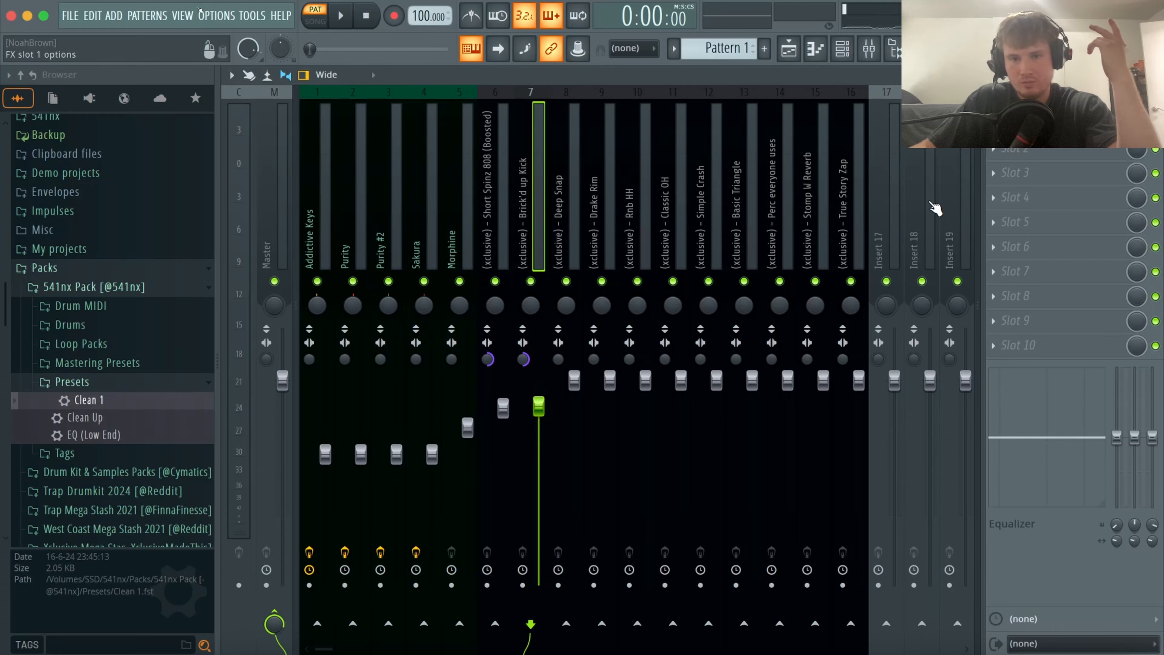
click(505, 214)
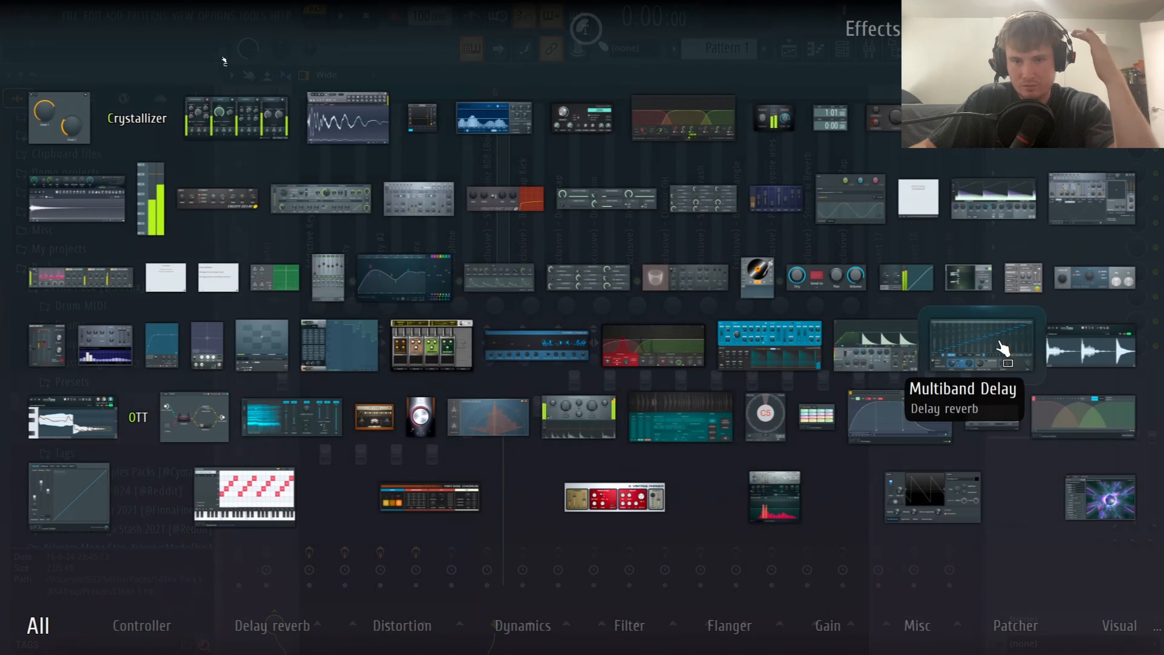
key(F8)
click(970, 212)
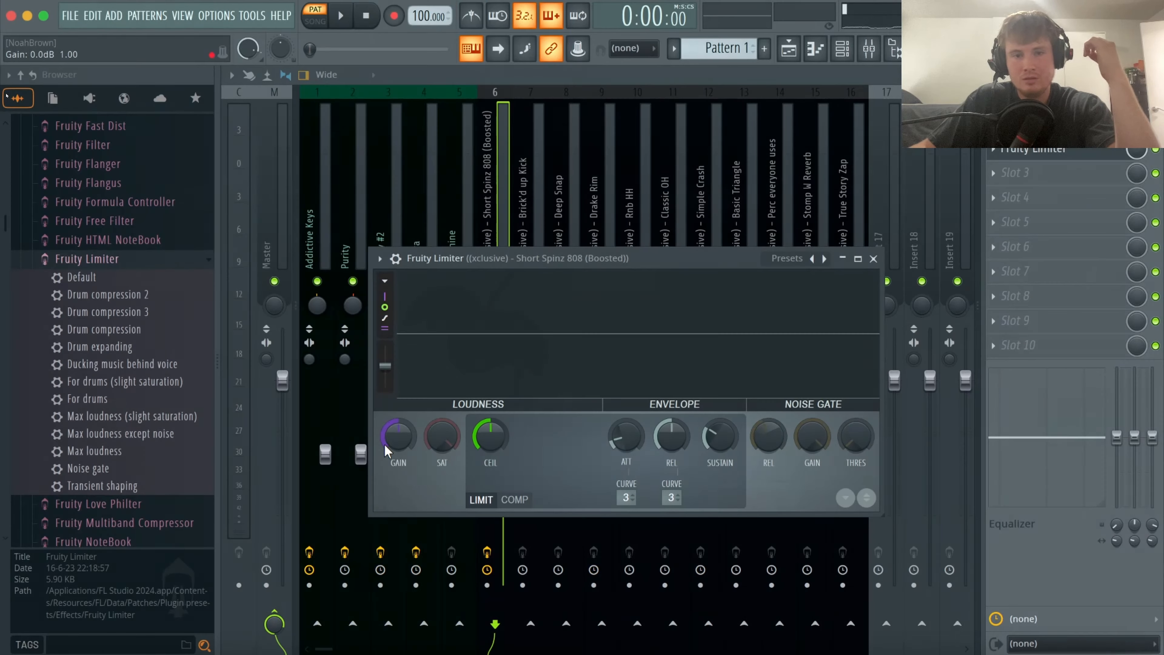
click(518, 500)
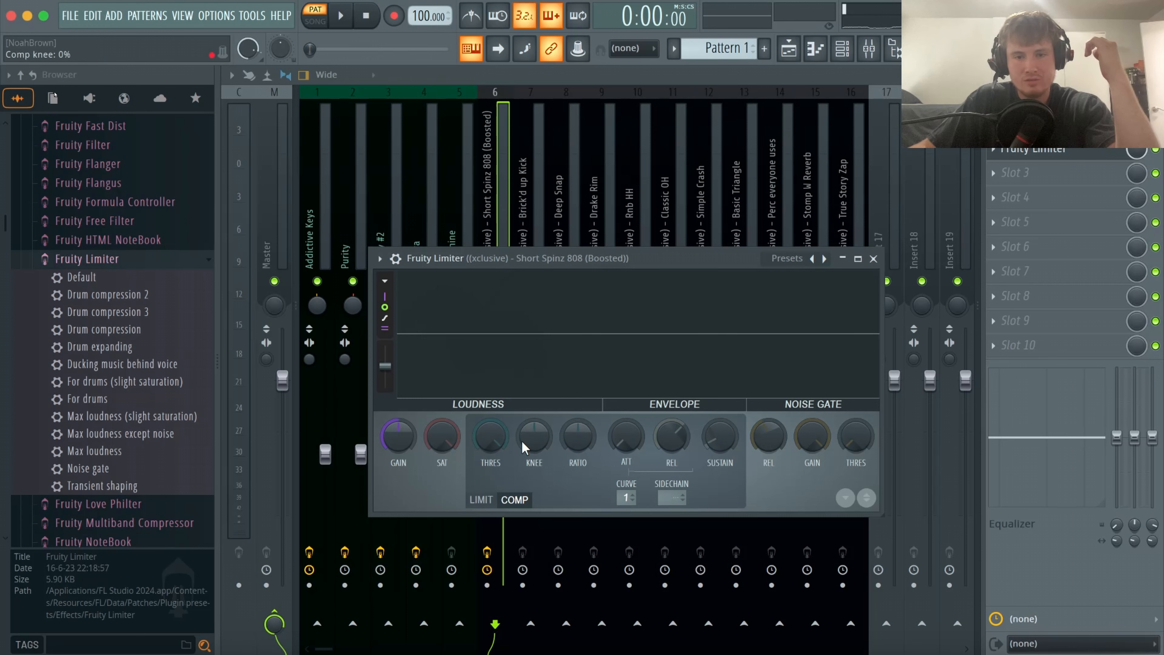
click(872, 258)
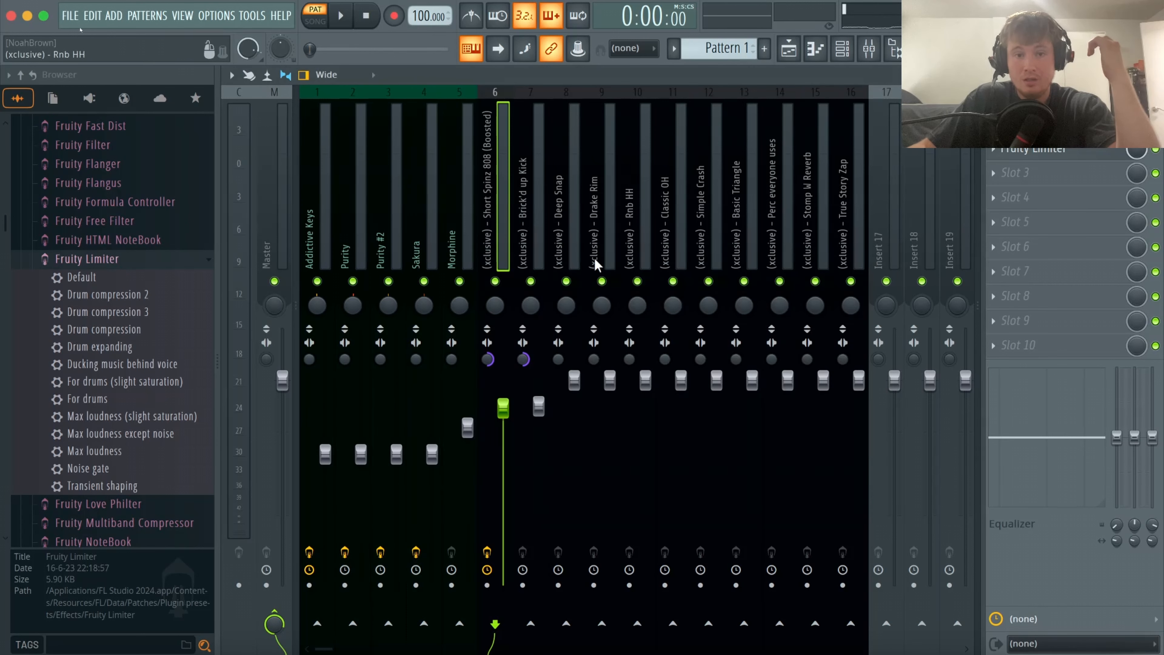
Route the Brick'd up Kick insert to the Short Spinz 808 (Boosted) insert as a sidechain source.
click(535, 205)
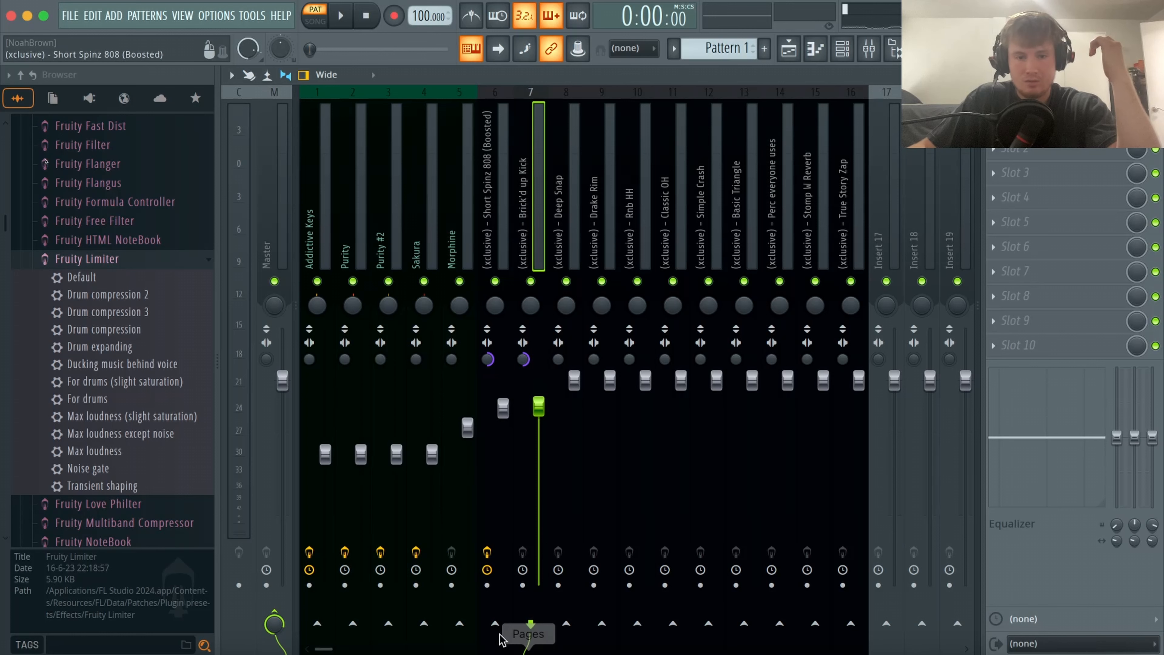
click(495, 623)
click(498, 249)
click(1015, 154)
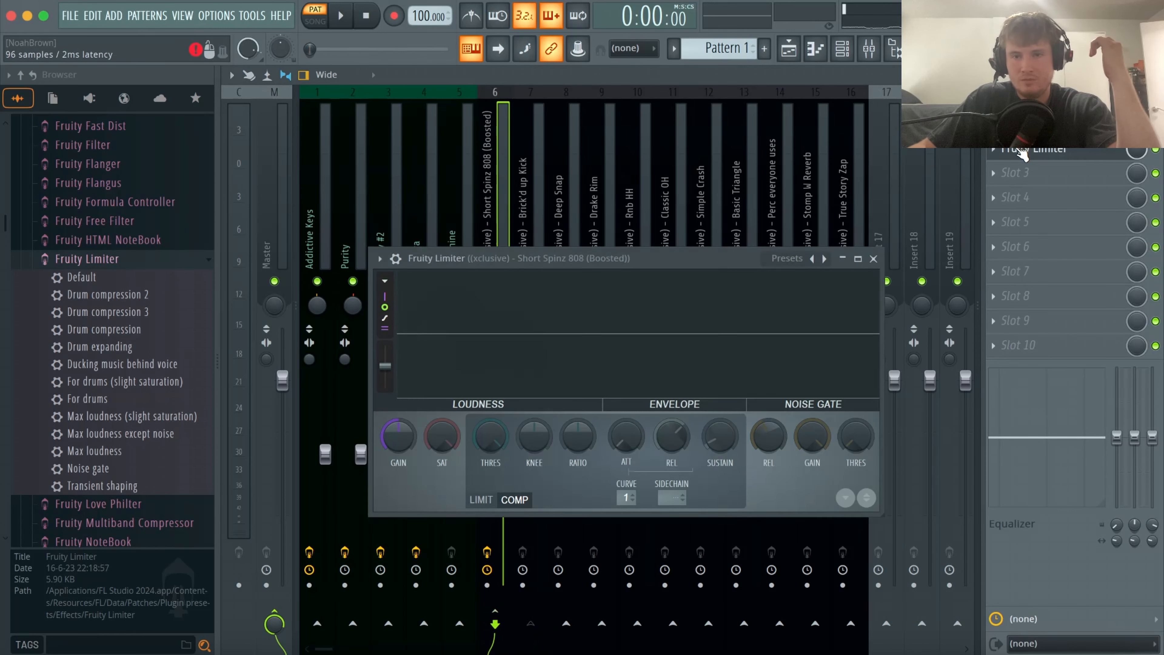
click(873, 258)
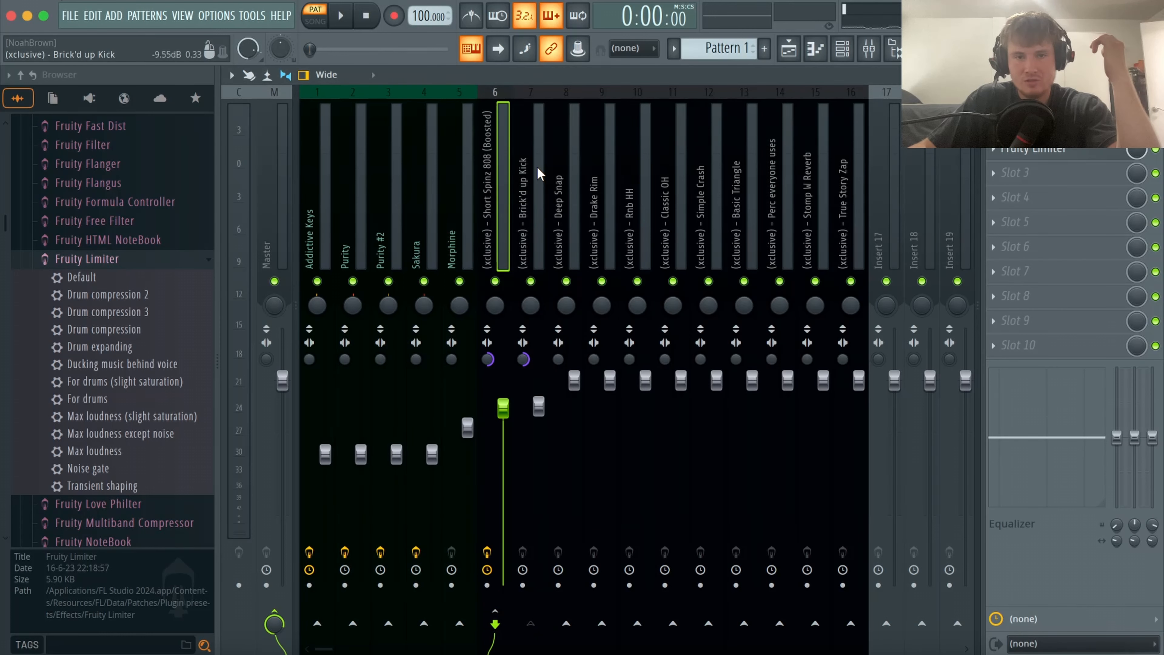
click(517, 512)
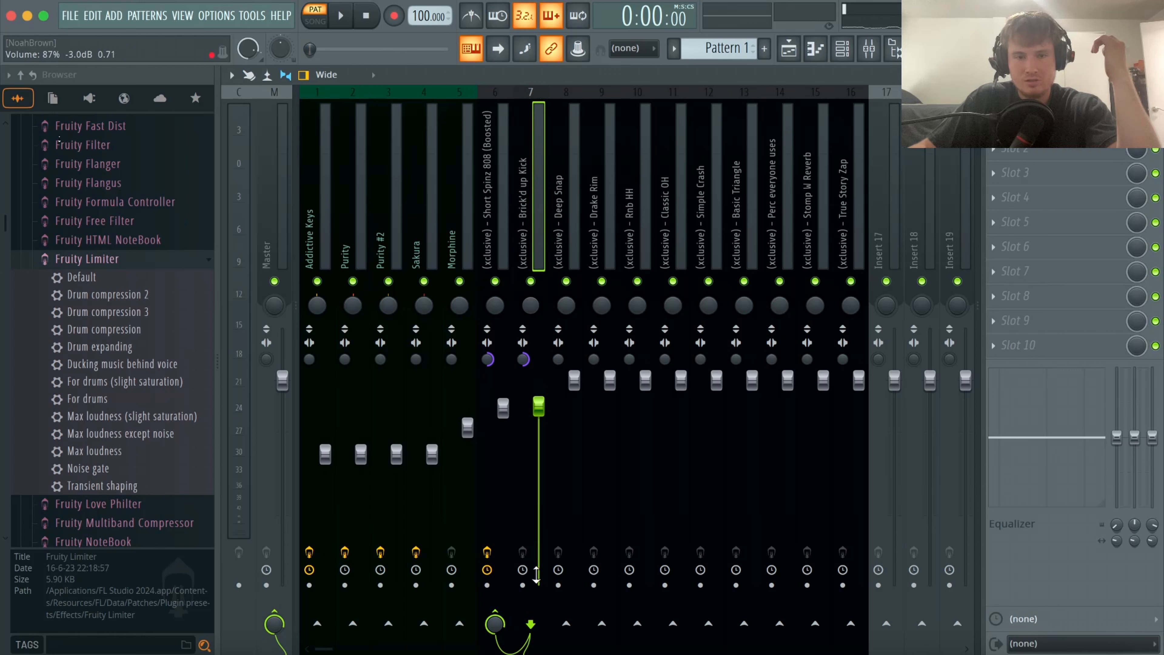
click(503, 601)
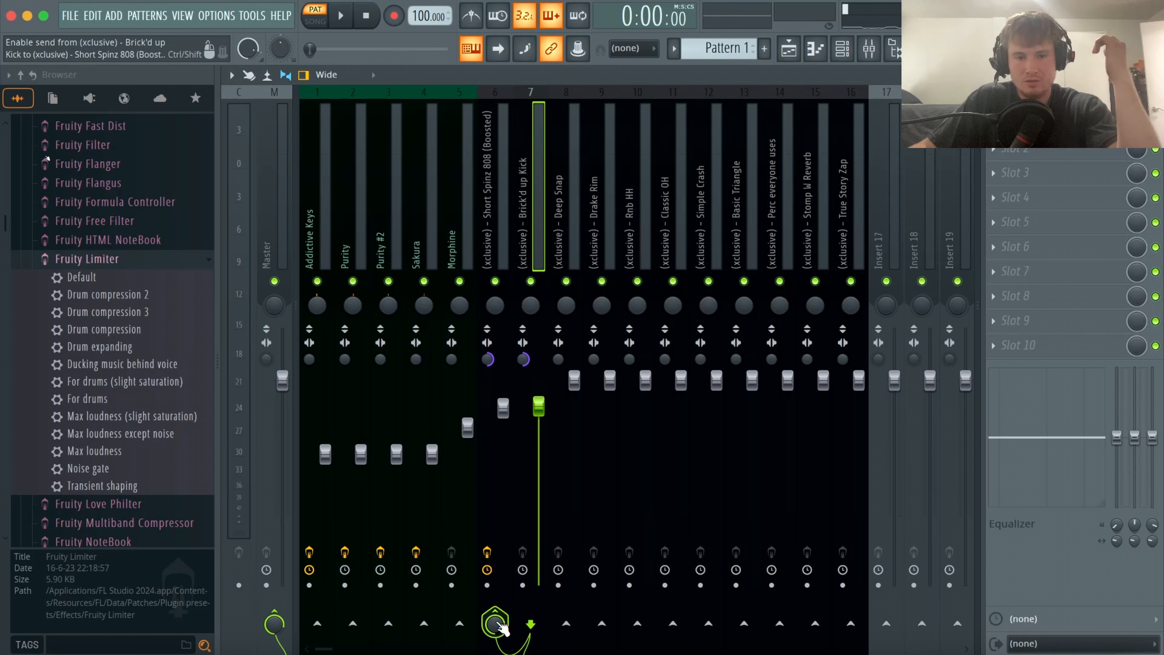
Set the 808's Fruity Limiter sidechain input to 1 and lower its compressor threshold.
click(490, 205)
click(1062, 155)
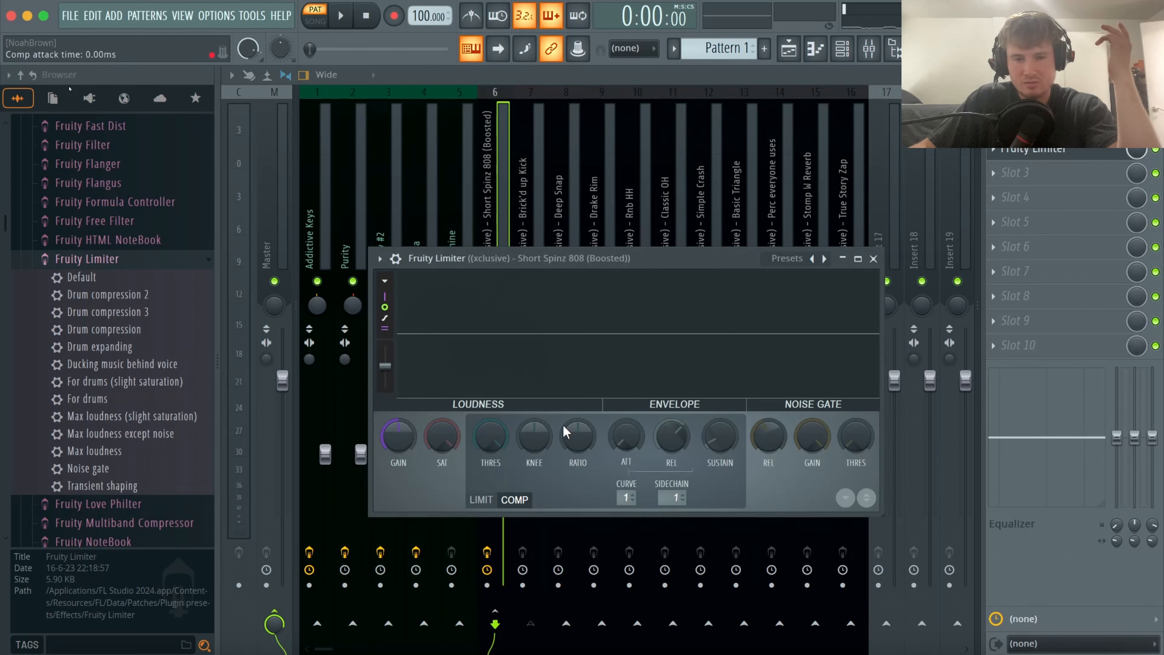
drag(490, 430, 517, 434)
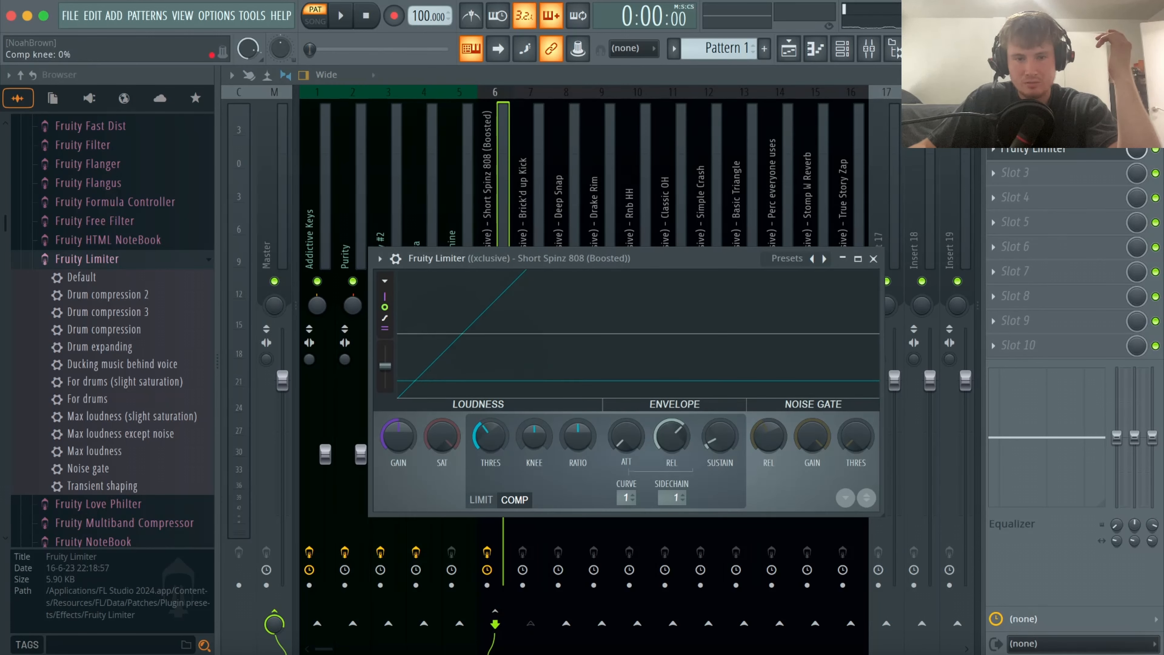
click(874, 259)
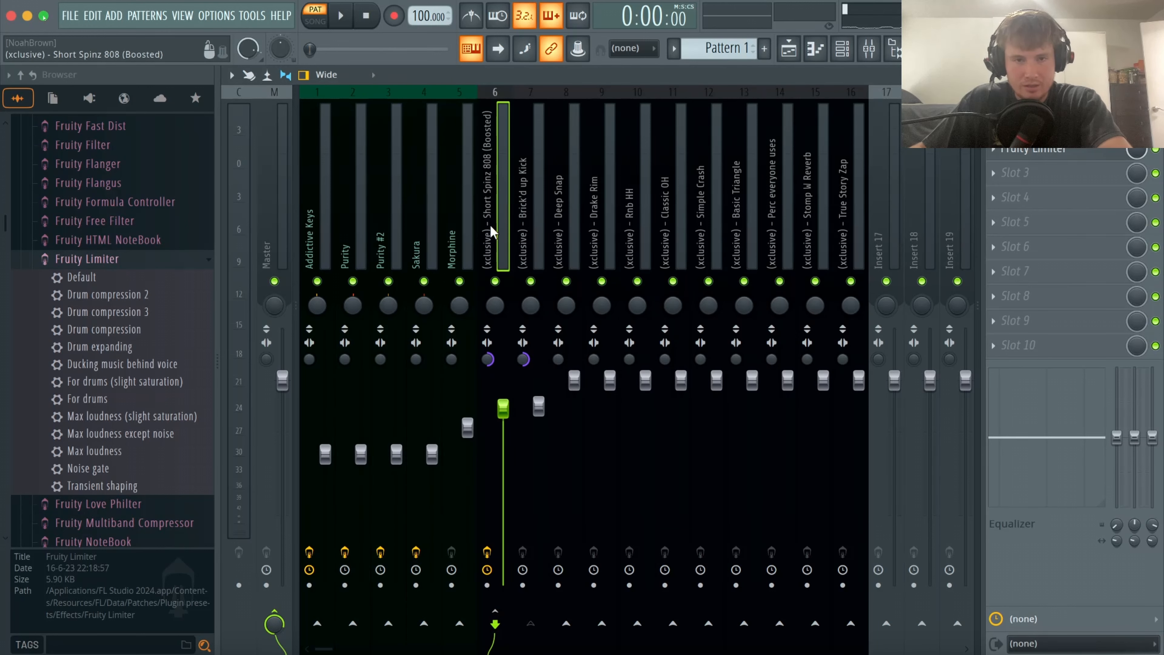
Play the pattern, raise the Brick'd up Kick fader slightly and fine-tune the Short Spinz 808's stereo separation.
drag(545, 423, 545, 420)
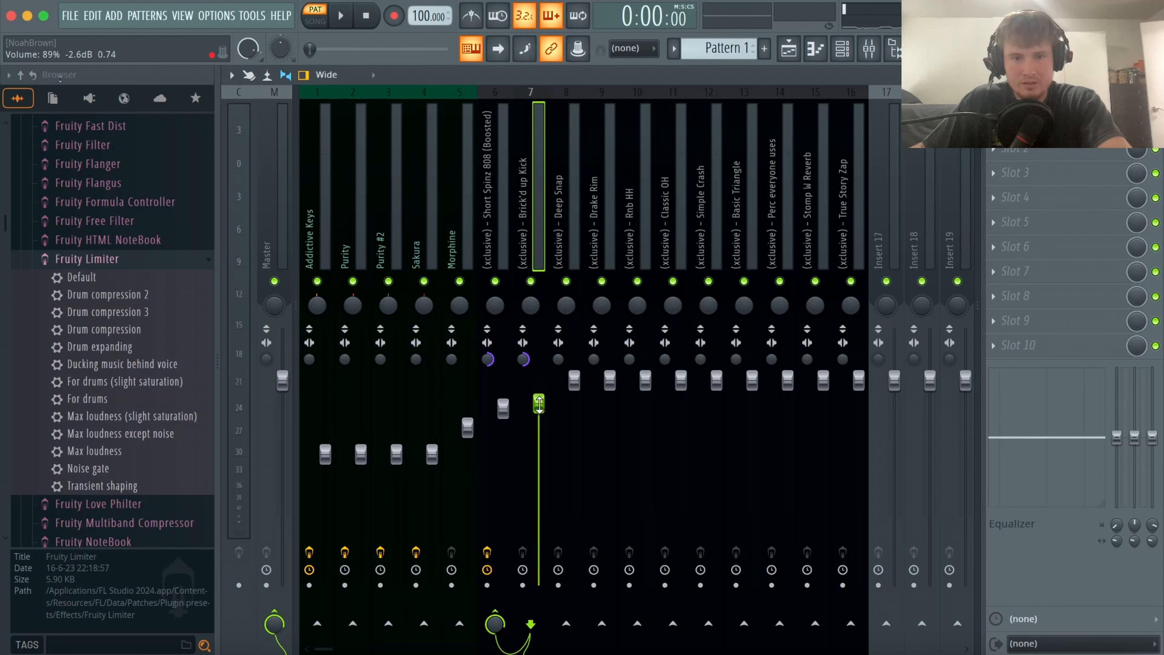
key(space)
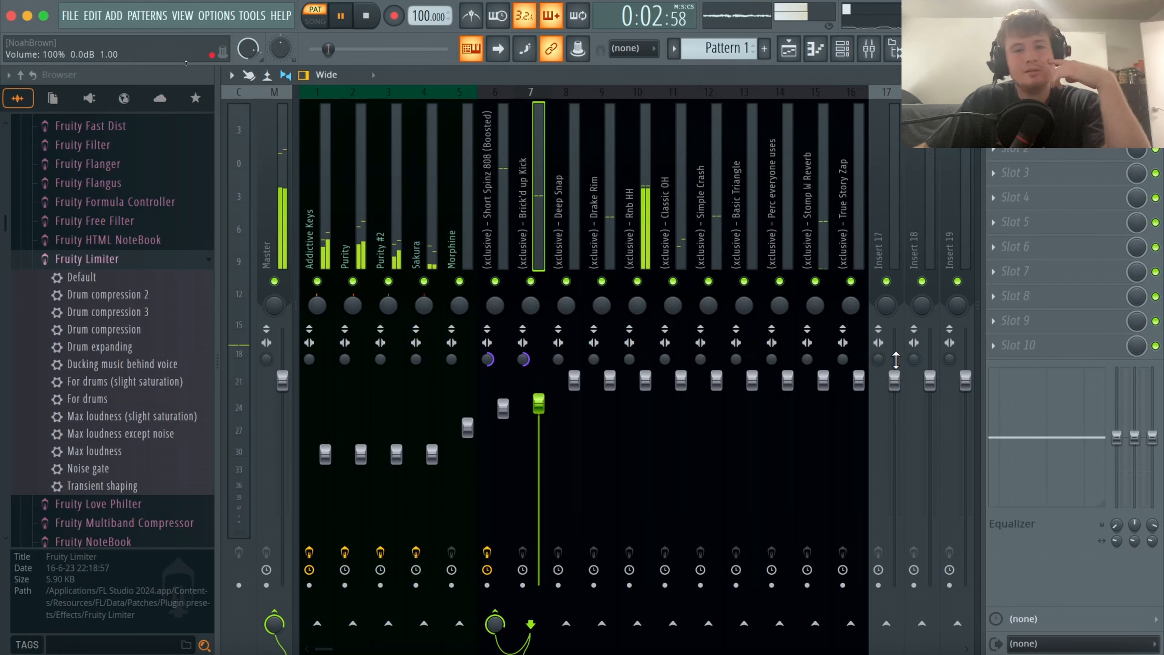
drag(541, 406, 540, 401)
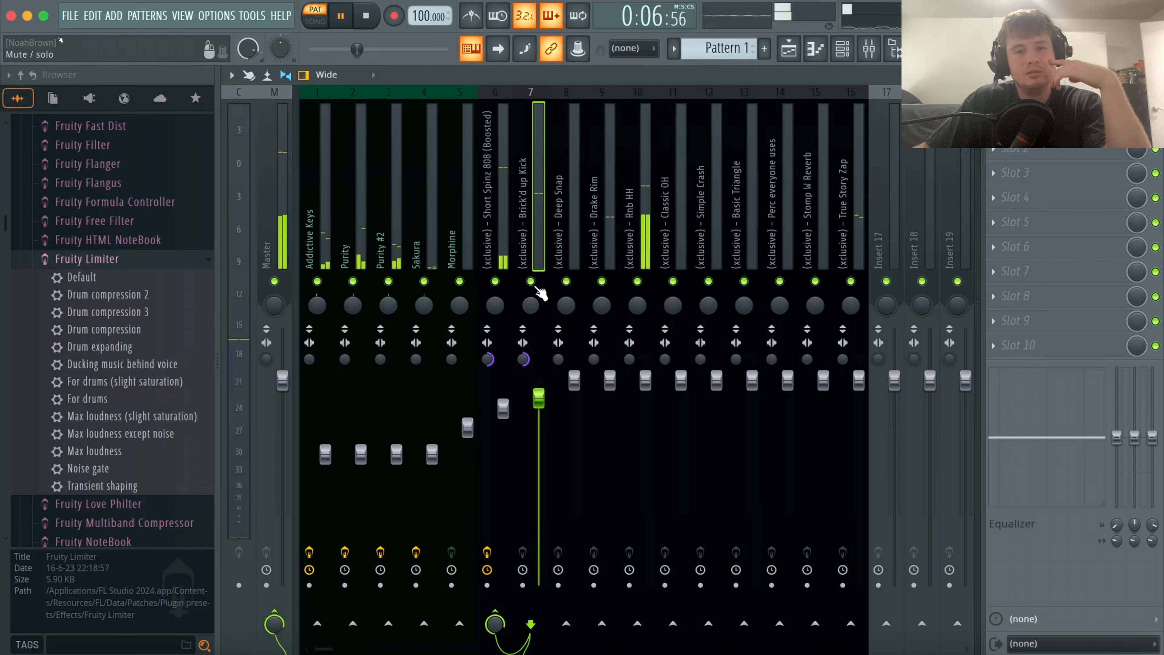
click(486, 365)
drag(487, 360, 487, 365)
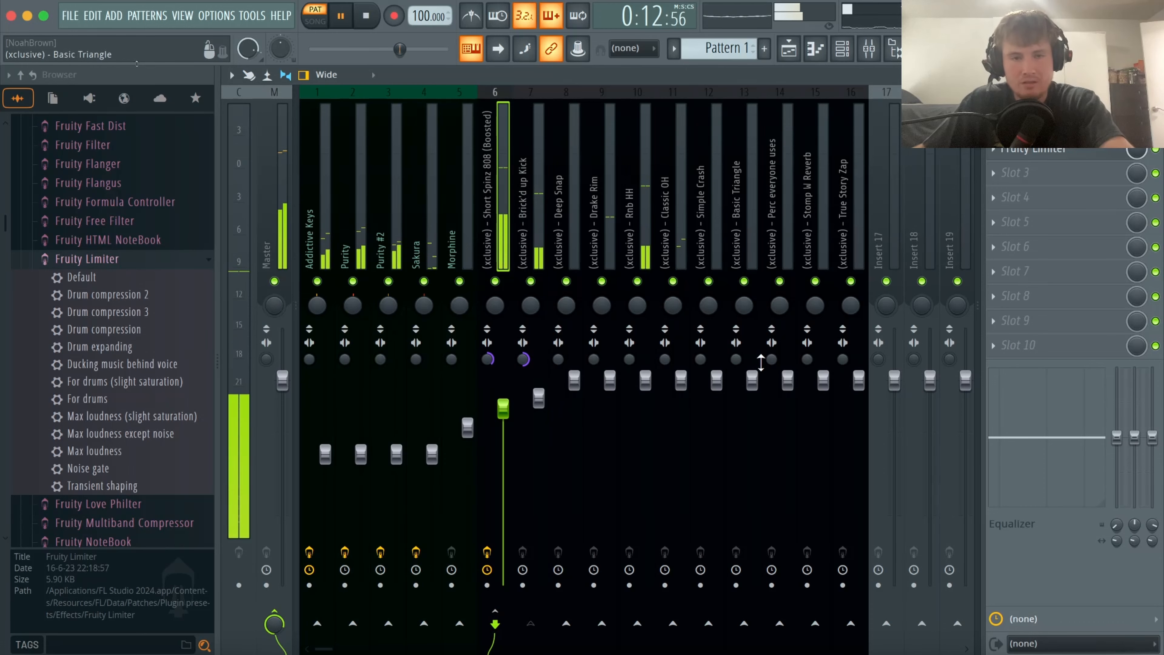
Lower the Deep Snap fader to about 76%, and bring the 808 and kick faders down slightly together.
click(577, 330)
drag(574, 380, 574, 428)
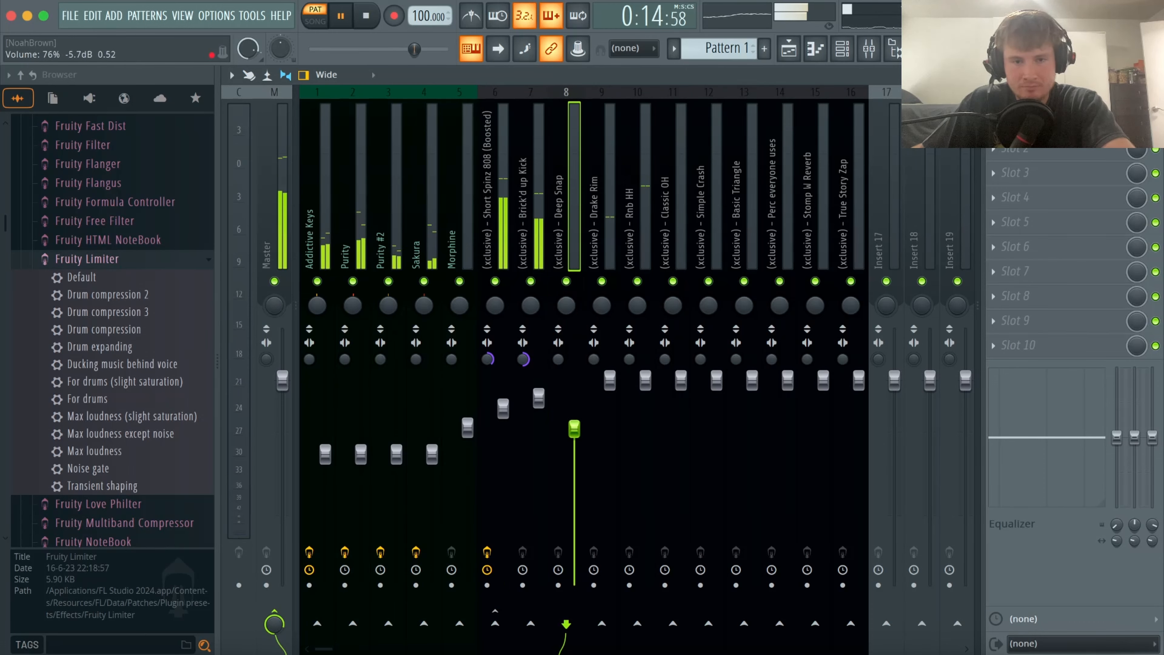
drag(538, 241, 511, 236)
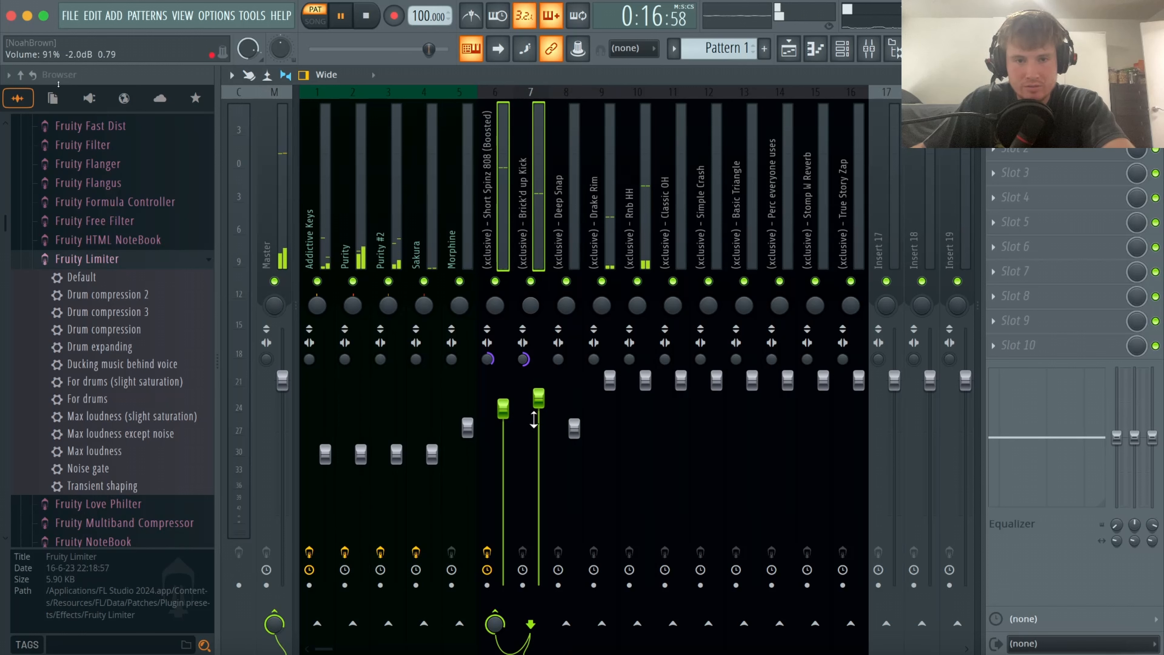
drag(538, 399, 538, 407)
Lower the kick fader to about the 808's level and make small adjustments to the Morphine and Deep Snap faders.
click(566, 237)
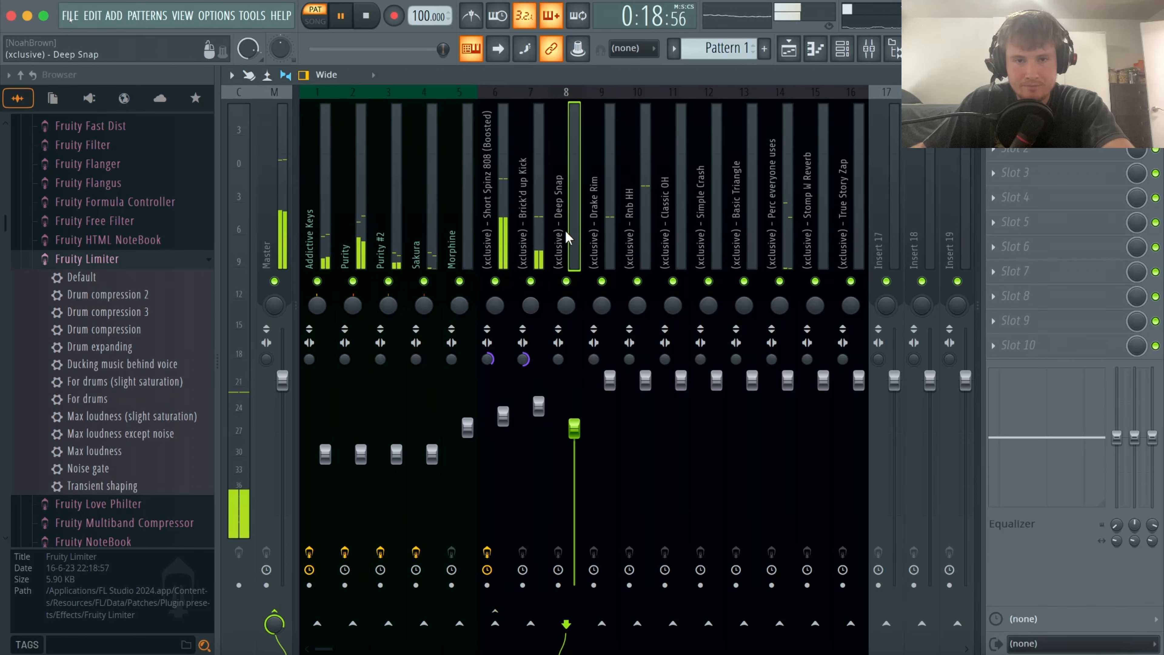
click(531, 261)
drag(537, 405, 468, 430)
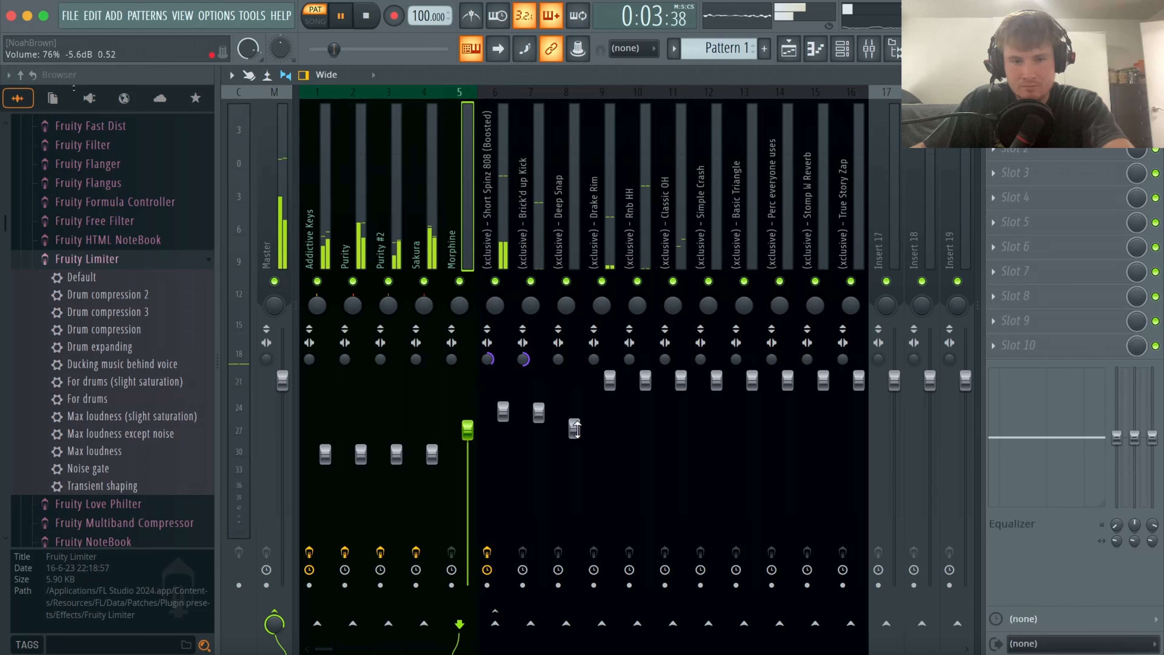
drag(574, 430, 574, 426)
Lower the Drake Rim and Rnb HH faders below Deep Snap, and bring all three down slightly together.
click(609, 380)
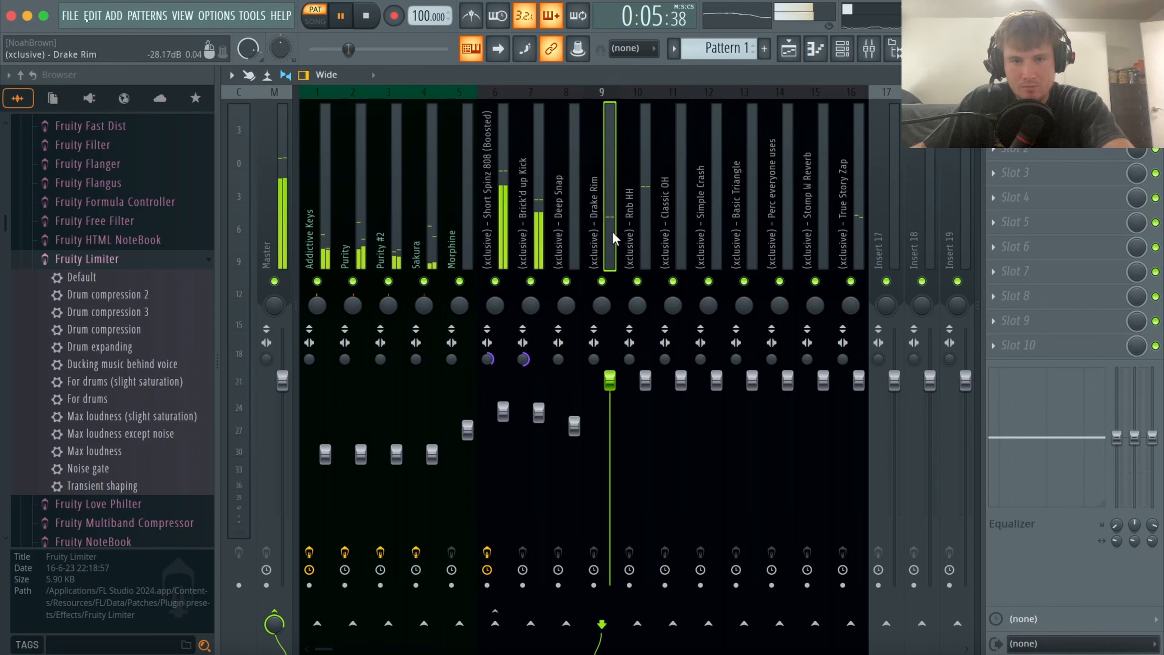
drag(610, 379, 610, 443)
drag(646, 379, 646, 431)
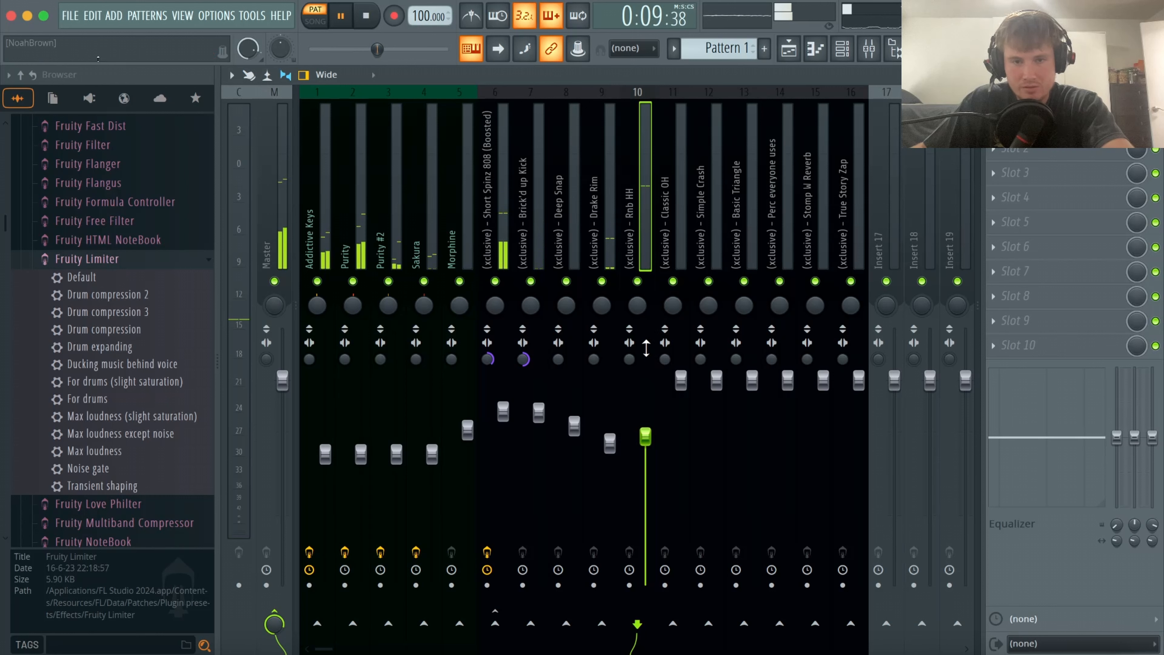
click(573, 243)
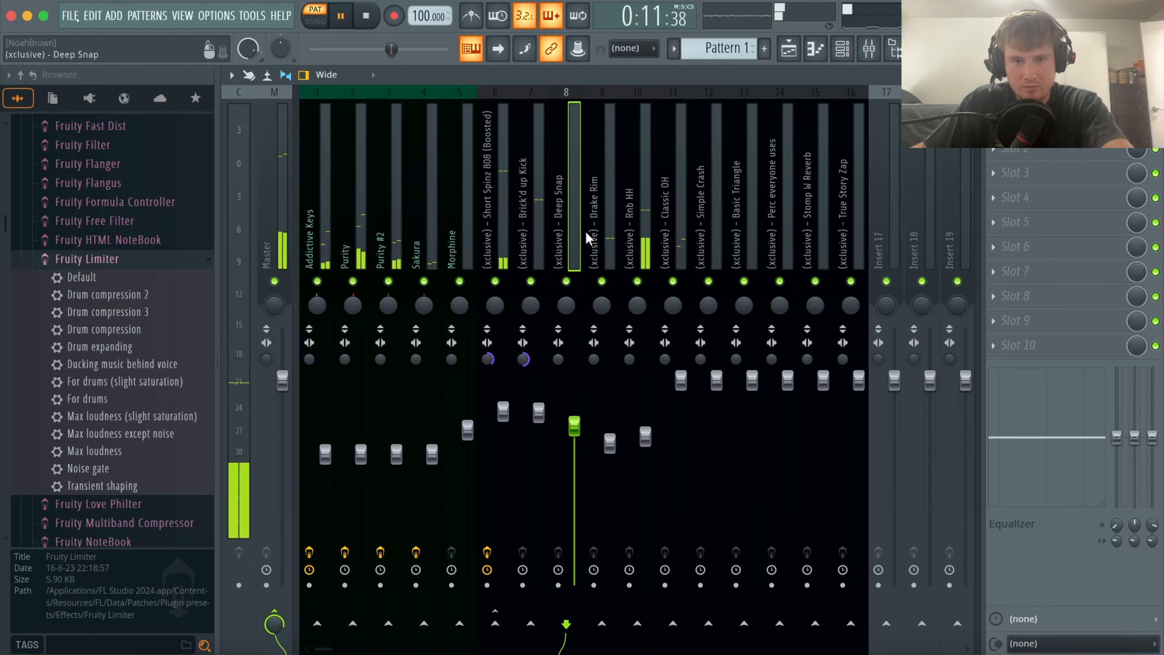
drag(587, 237, 628, 240)
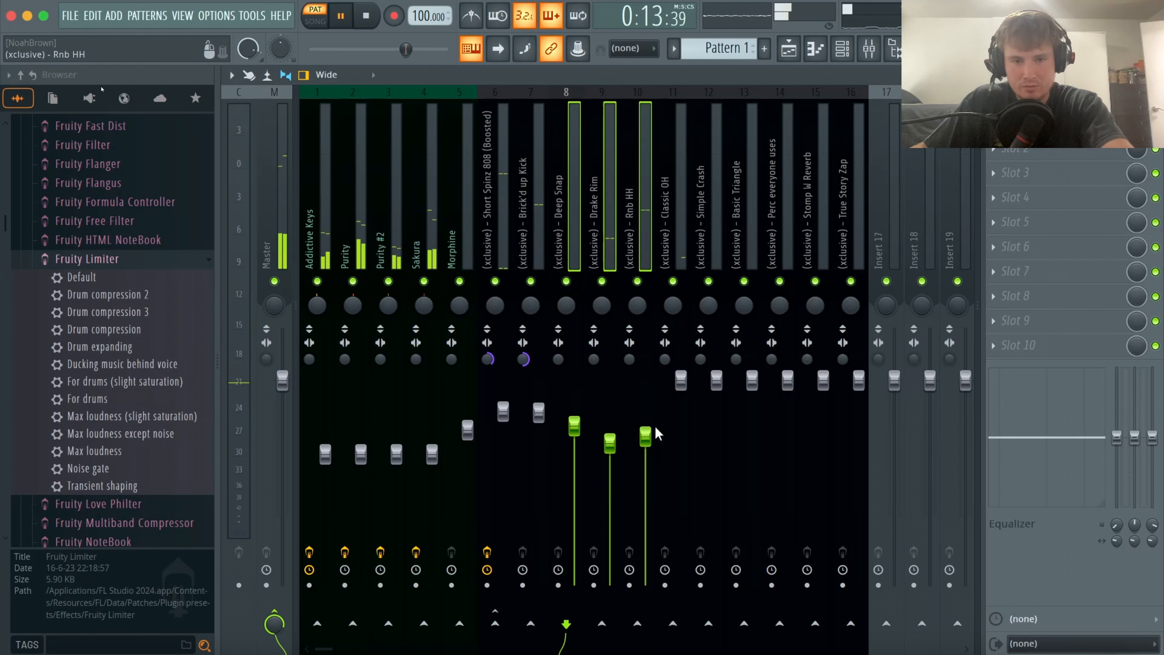
drag(649, 429, 649, 434)
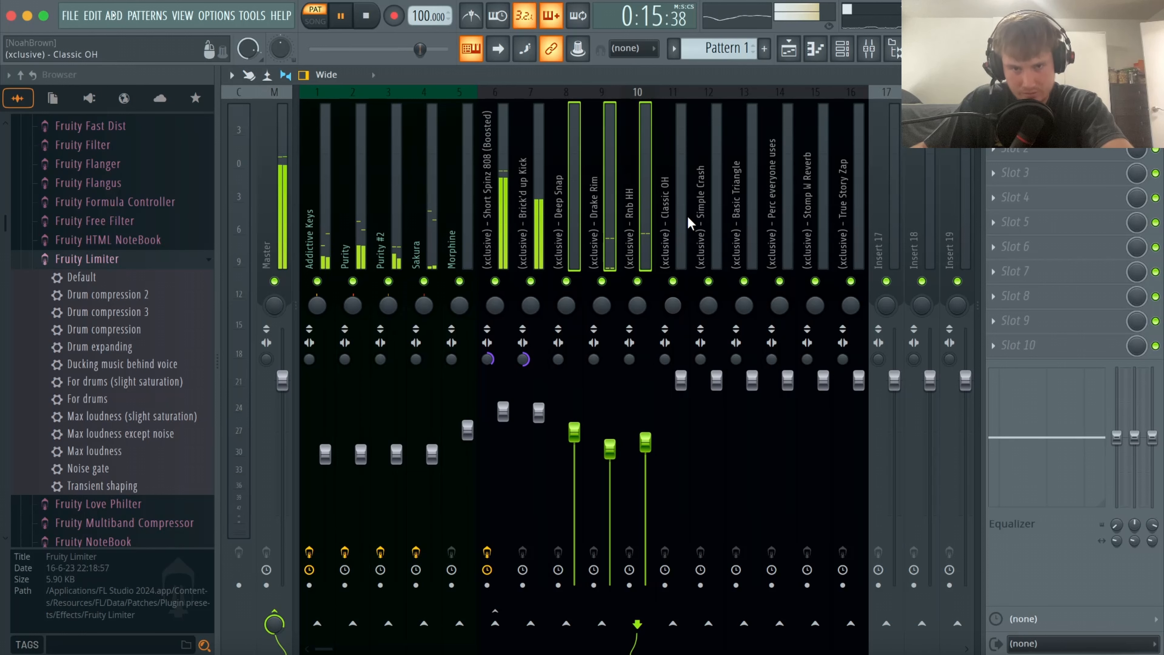
Lower the faders of inserts 11 to 16, Classic OH through True Story Zap, together to about the Drake Rim level.
click(680, 224)
drag(680, 227, 851, 215)
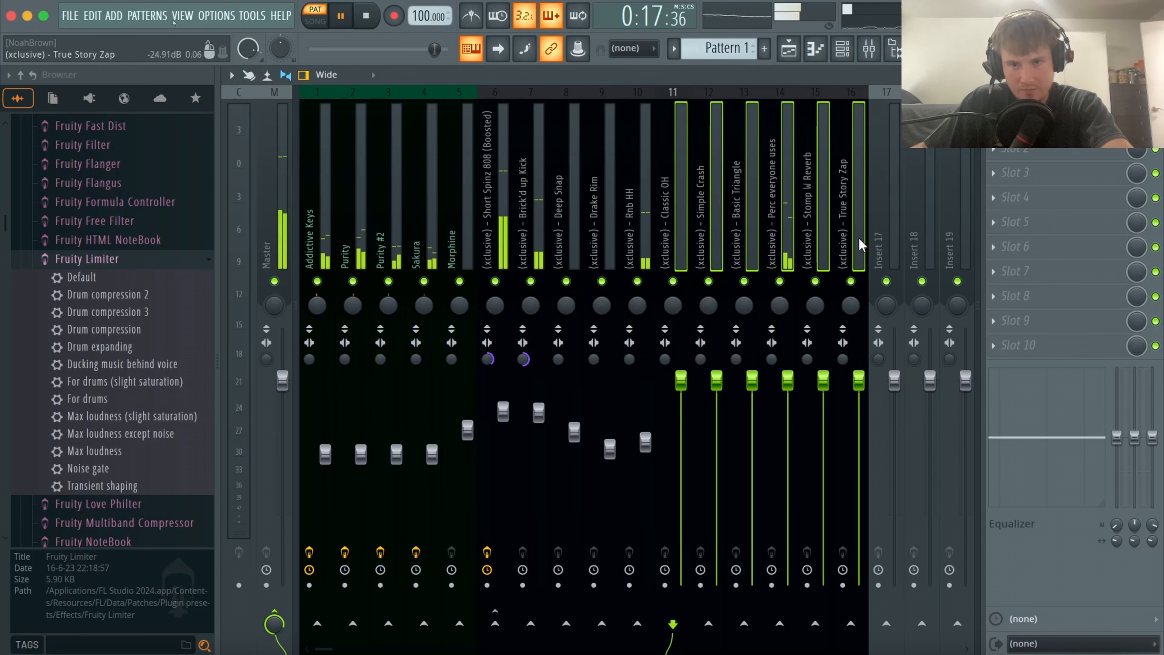
drag(822, 379, 822, 450)
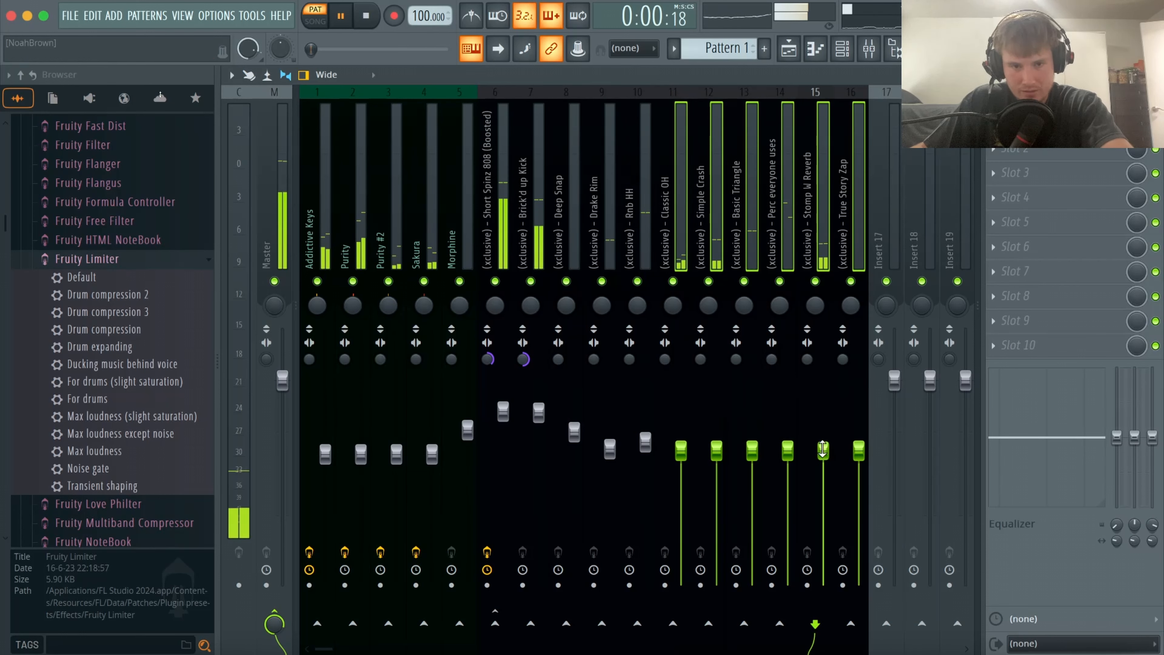
Raise all drum insert faders from Short Spinz 808 through True Story Zap together by a small amount, with Drake Rim at 68%.
click(718, 192)
click(662, 268)
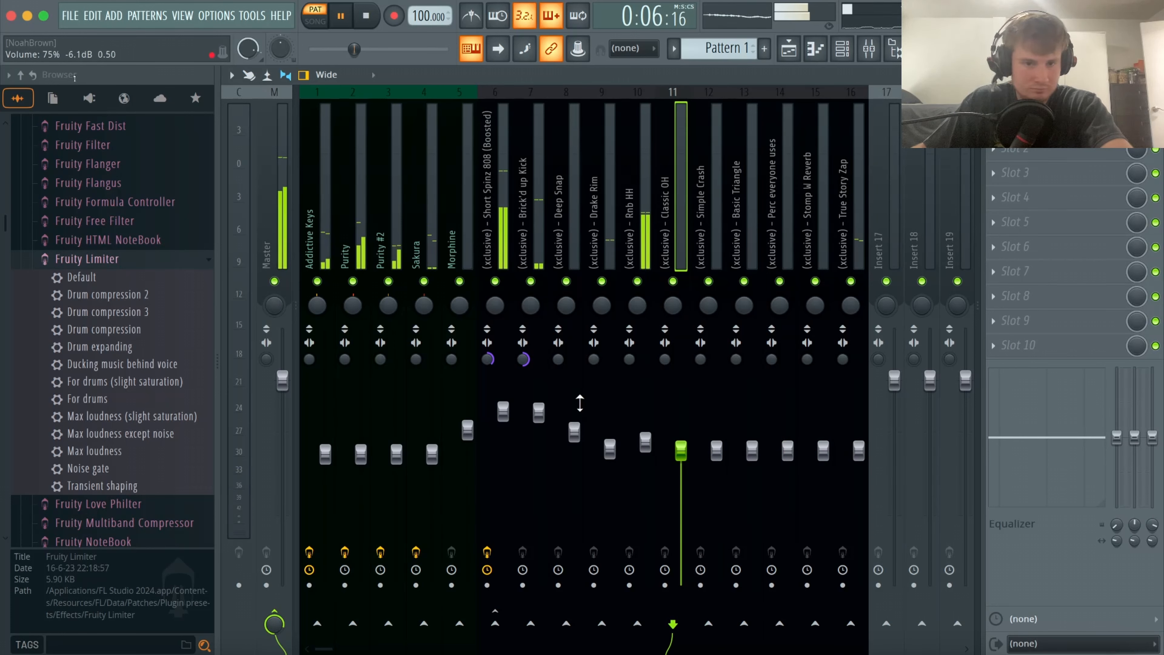
drag(495, 215, 852, 229)
drag(610, 451, 610, 446)
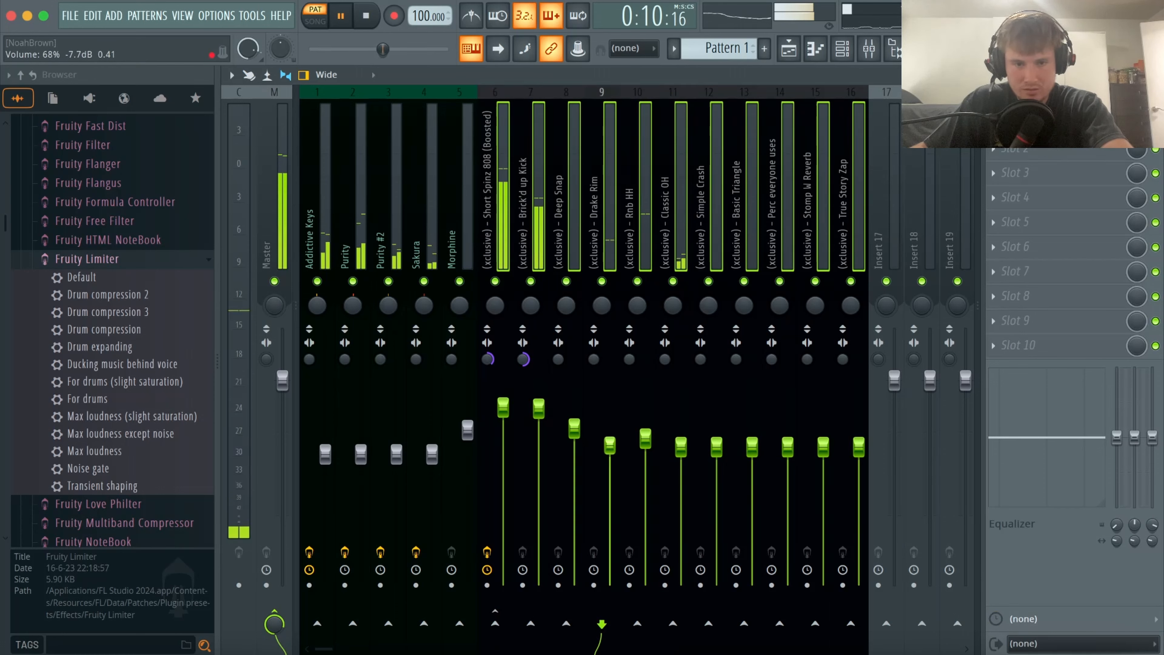
Nudge the faders of Drake Rim through Basic Triangle up together, with Simple Crash at 68%.
click(579, 211)
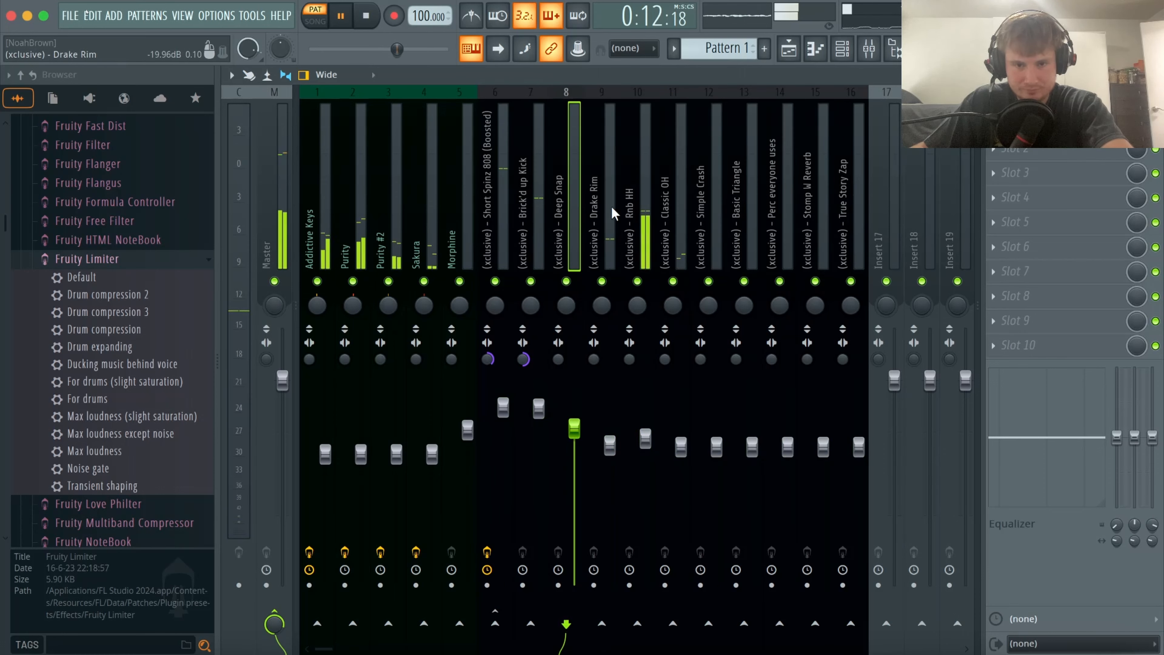
drag(611, 211, 735, 212)
drag(713, 454, 713, 451)
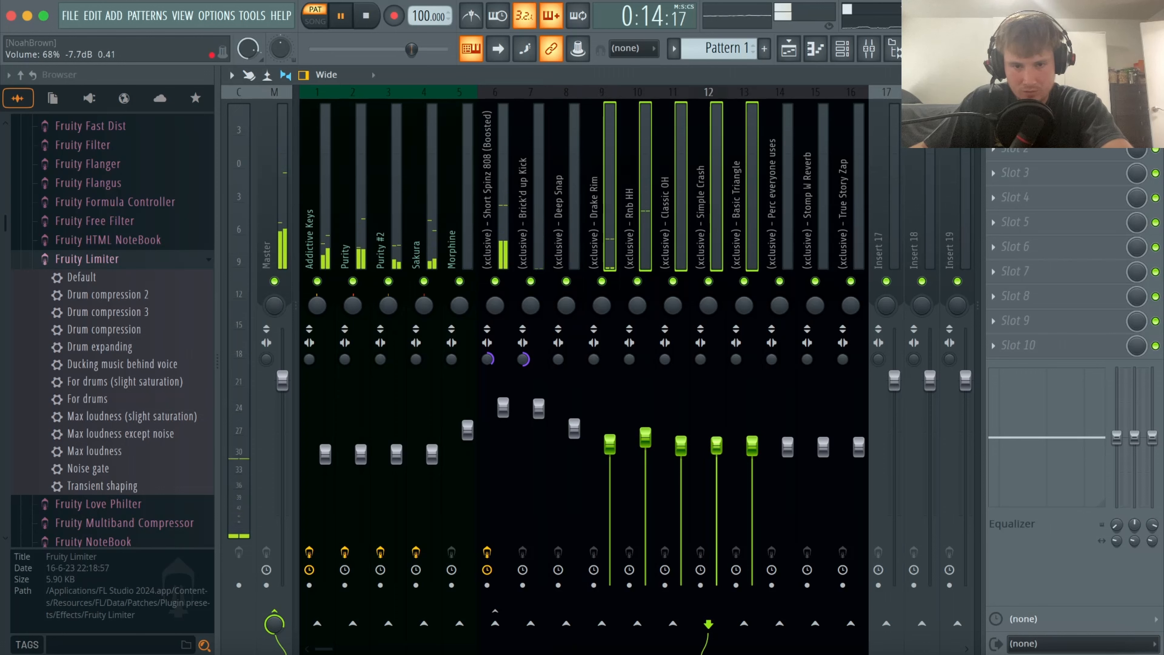
Raise the True Story Zap fader slightly, and lower the Basic Triangle, Perc everyone uses and Stomp W Reverb faders together.
click(815, 234)
key(Right)
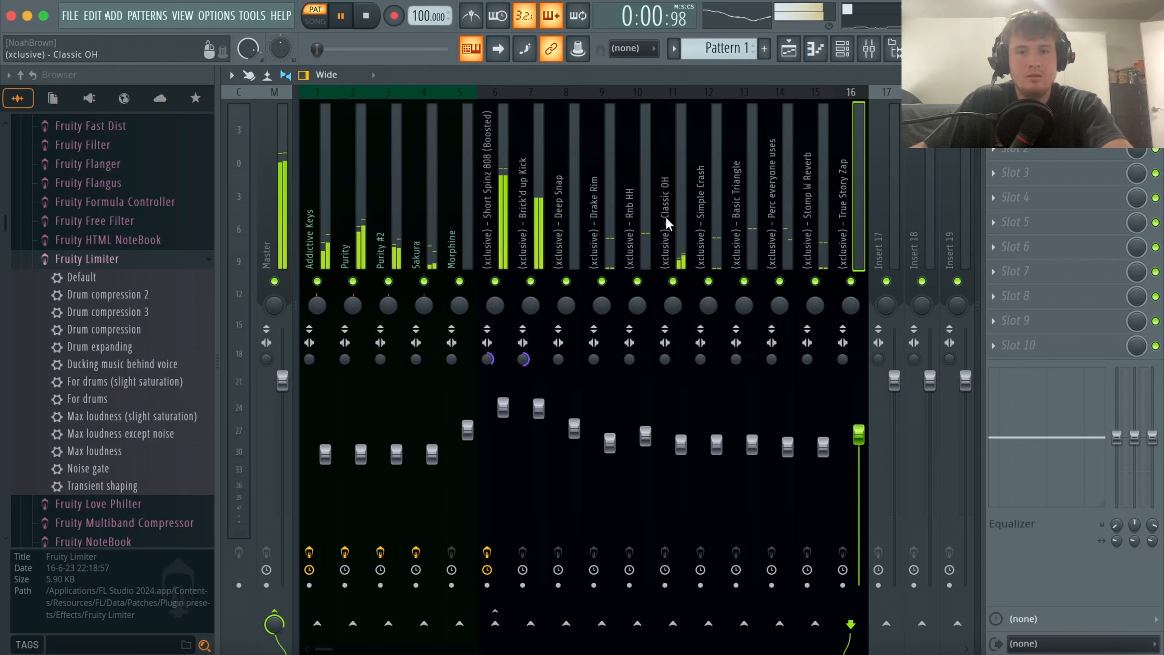
drag(758, 204, 801, 207)
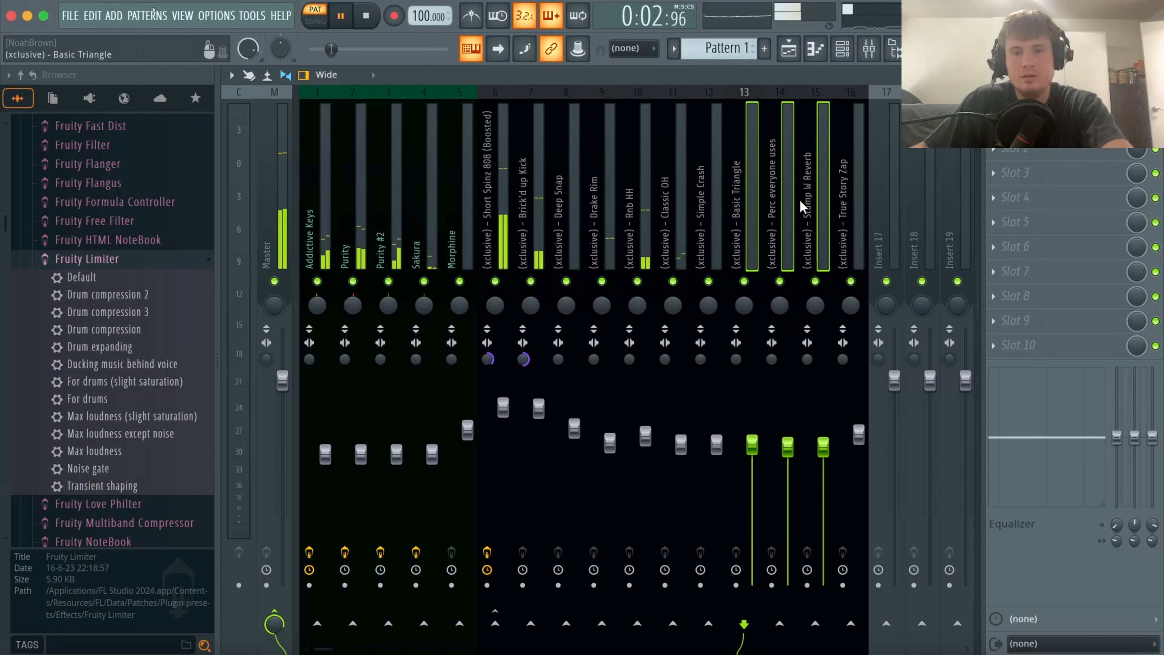
drag(823, 444, 824, 459)
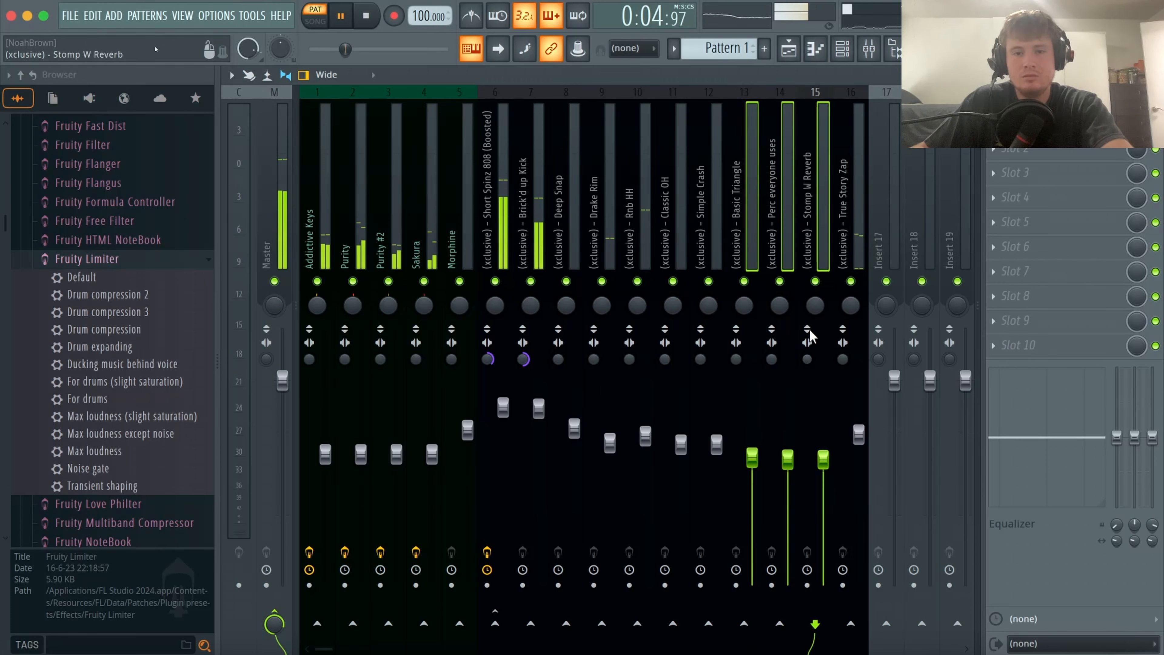
click(899, 192)
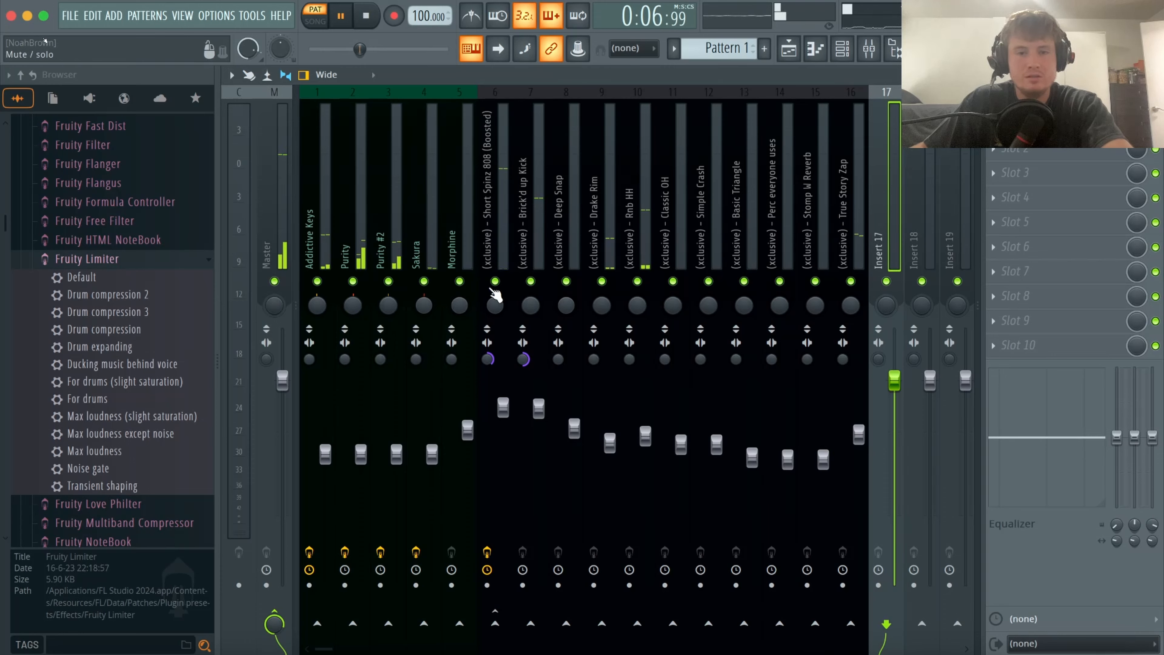
click(558, 364)
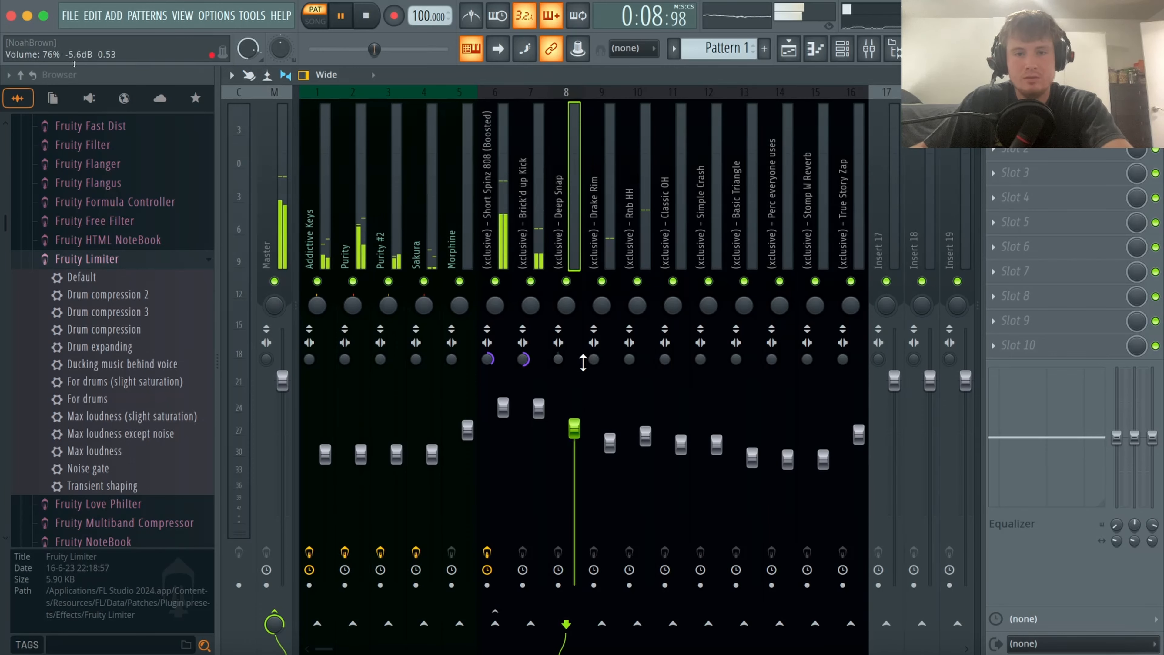
click(592, 366)
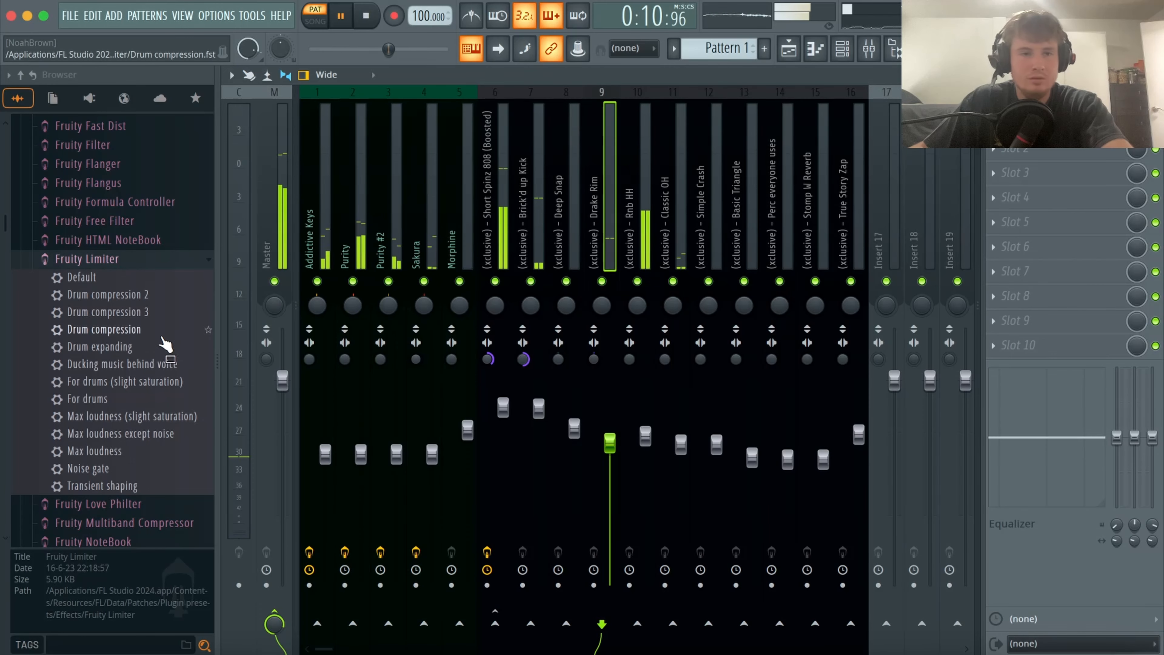
Load the Master 1 preset from the 541nx Pack's Mastering Presets folder onto the Master mixer track.
click(156, 259)
scroll(86, 321, up, 10)
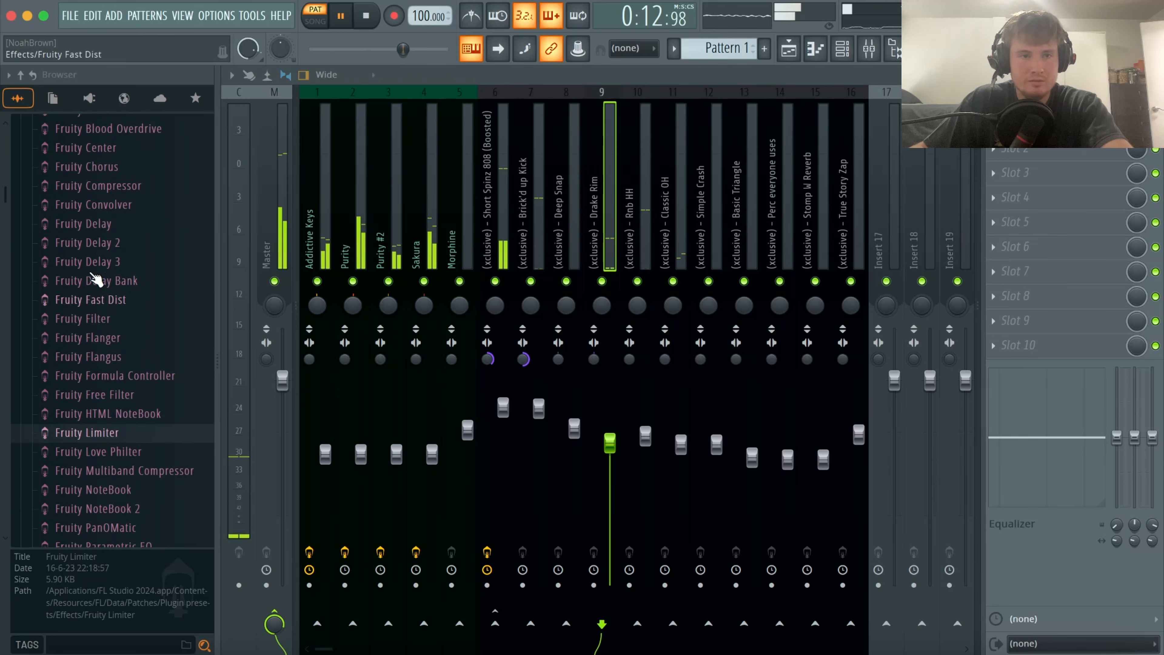
click(69, 182)
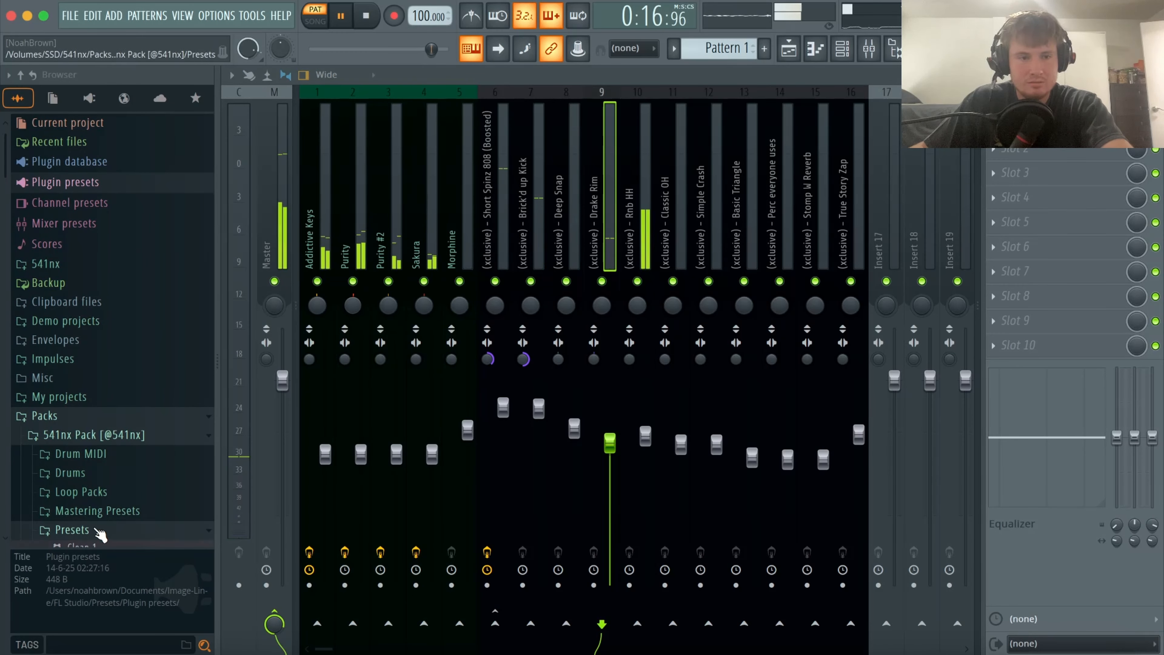
scroll(98, 532, down, 2)
click(100, 499)
click(98, 475)
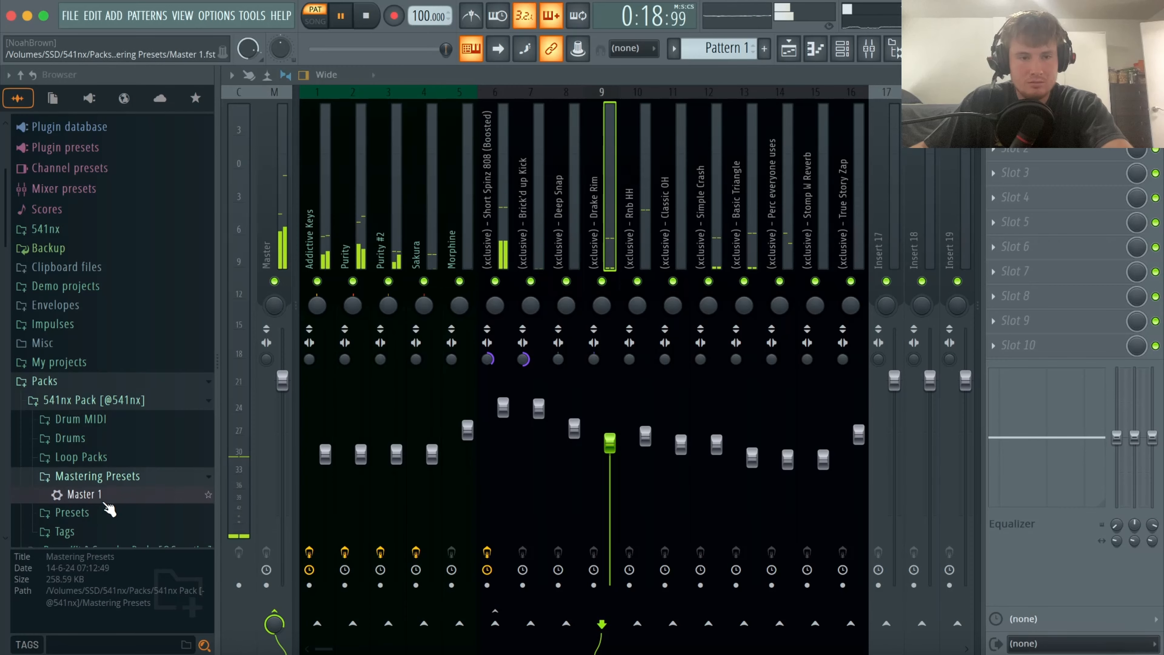
drag(91, 493, 280, 197)
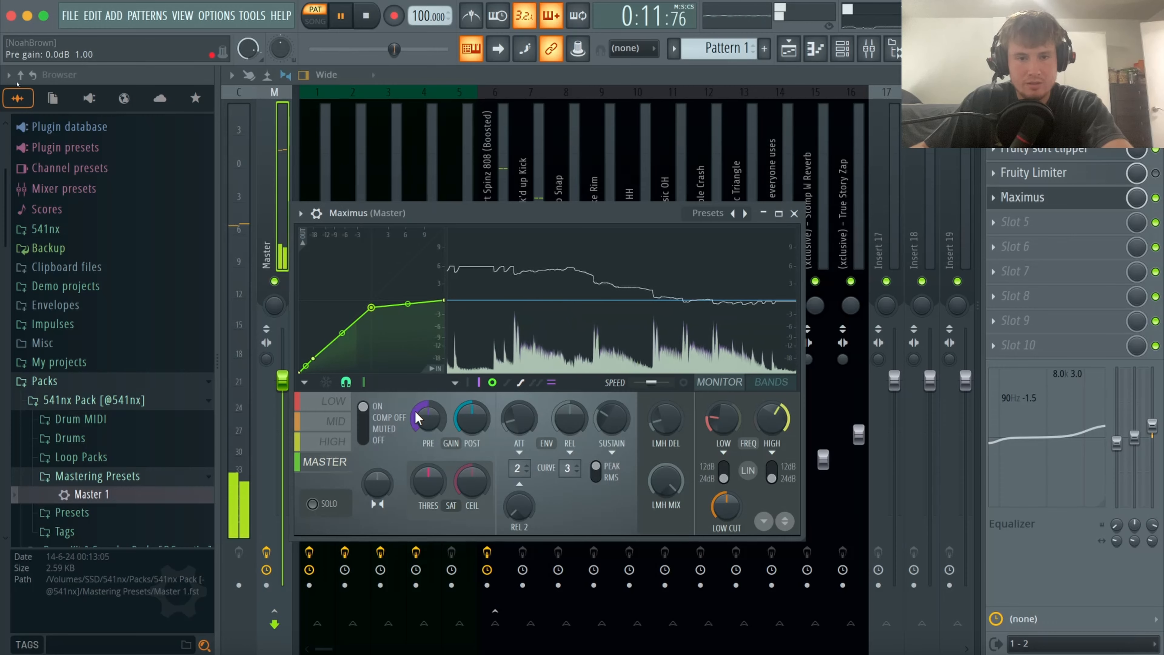
Adjust the pre gain of Maximus's master band on the Master track and close the plugin.
right_click(427, 415)
click(446, 390)
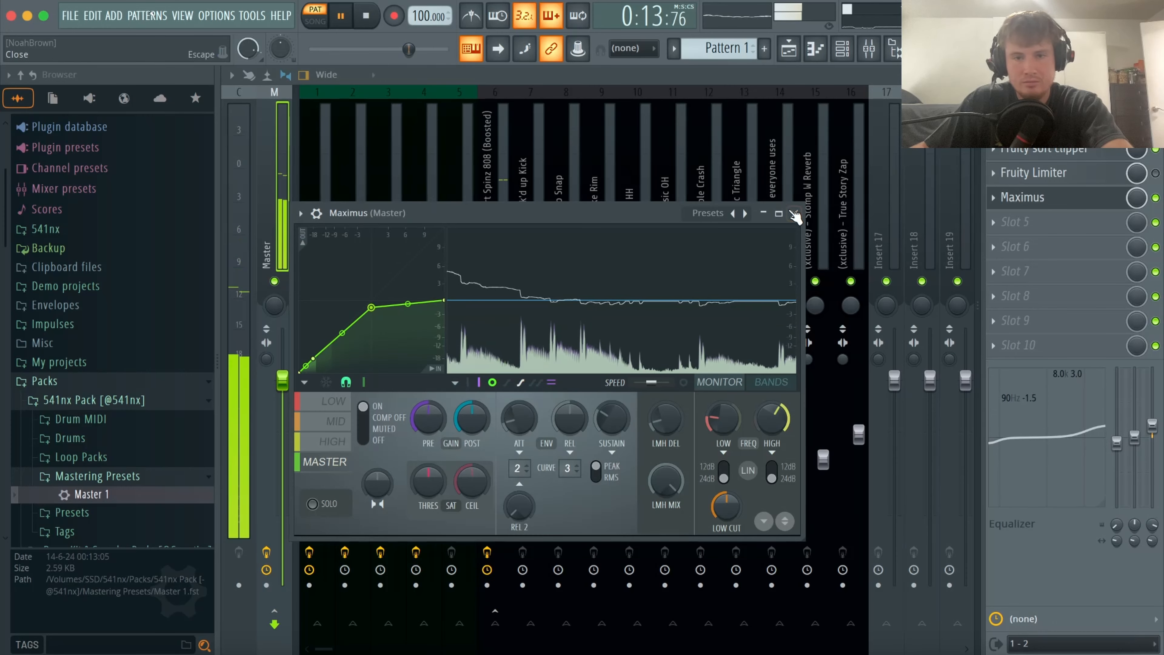
click(794, 213)
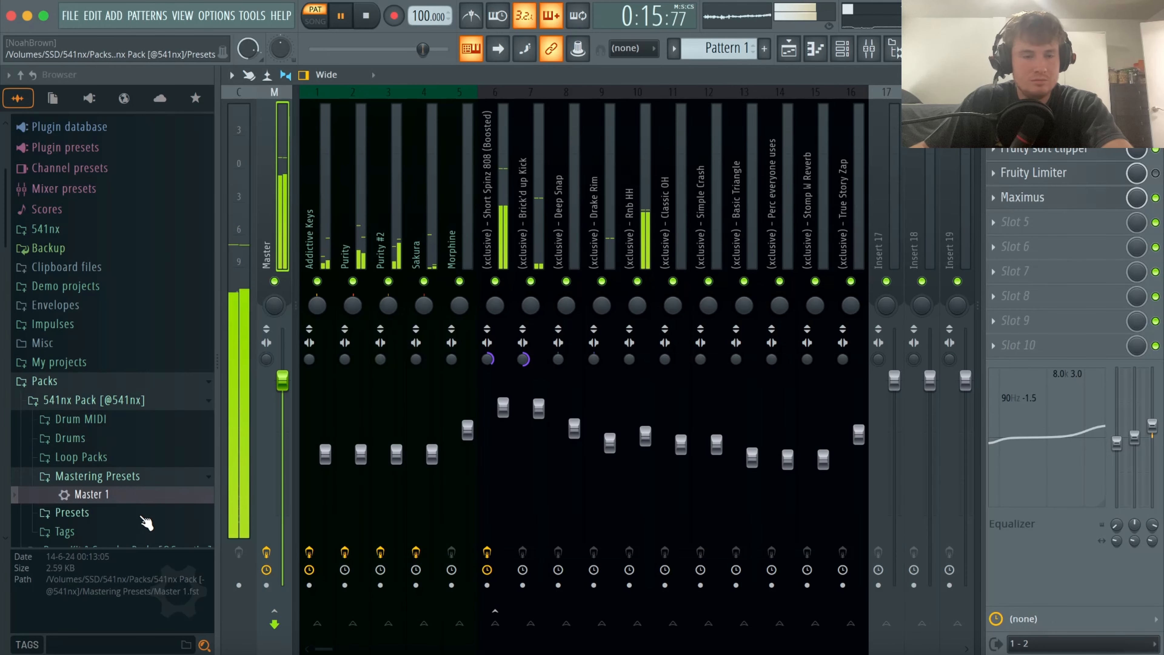
Collapse the Mastering Presets folder, close the mixer and channel rack to reveal the playlist, and stop playback.
click(146, 475)
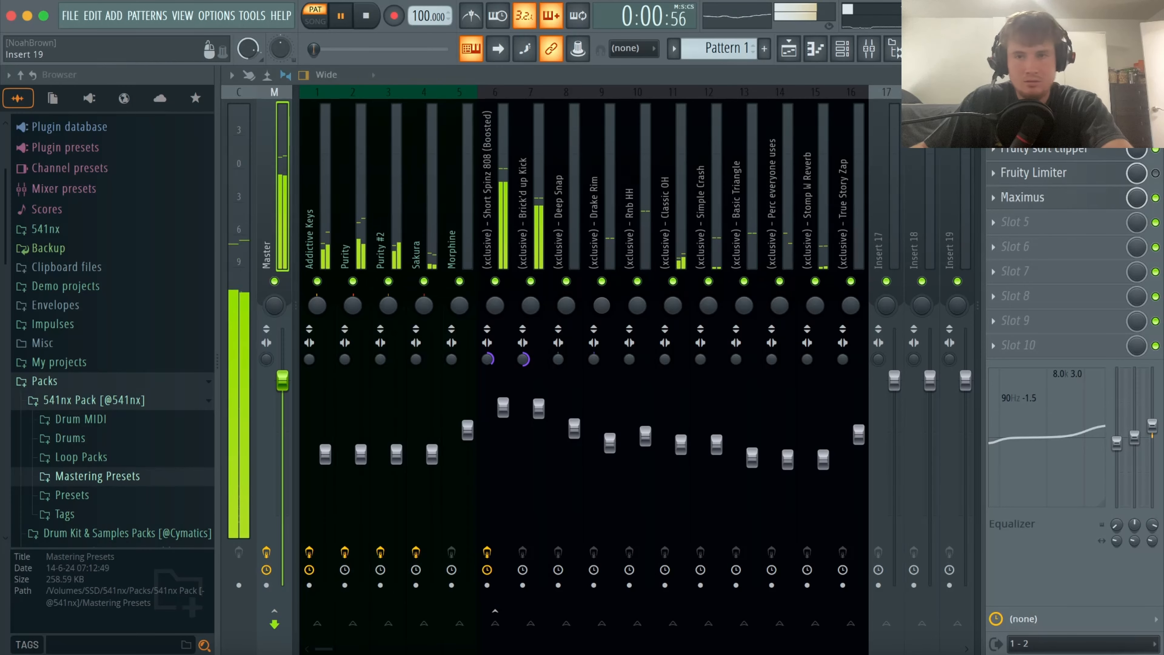
click(1154, 75)
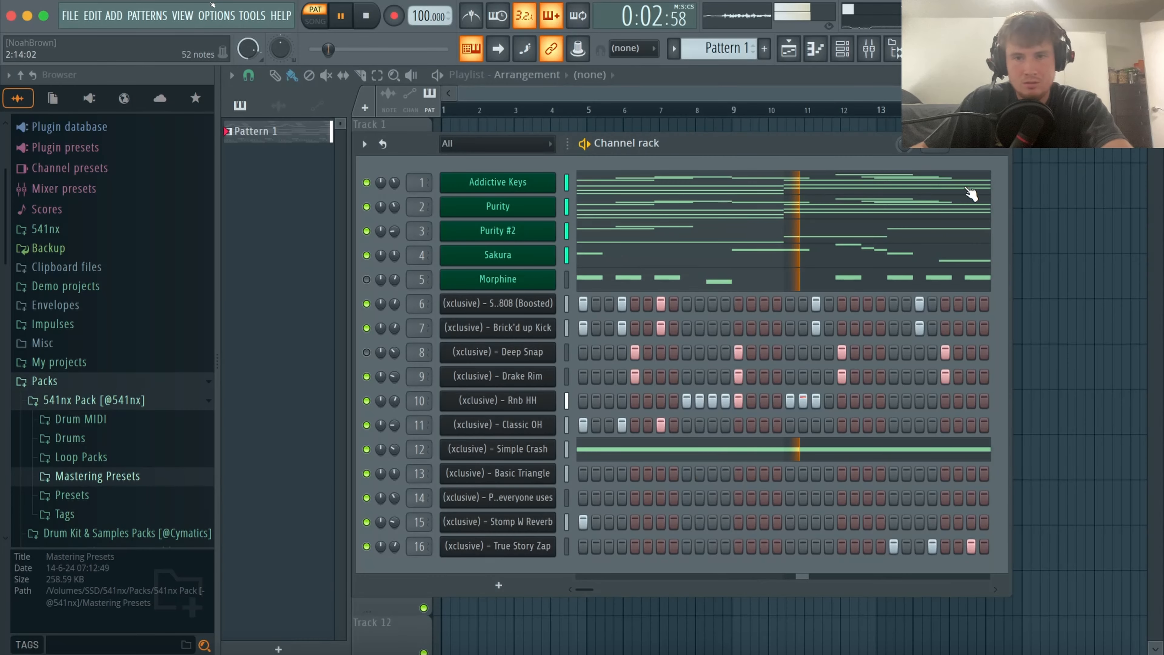
click(1002, 149)
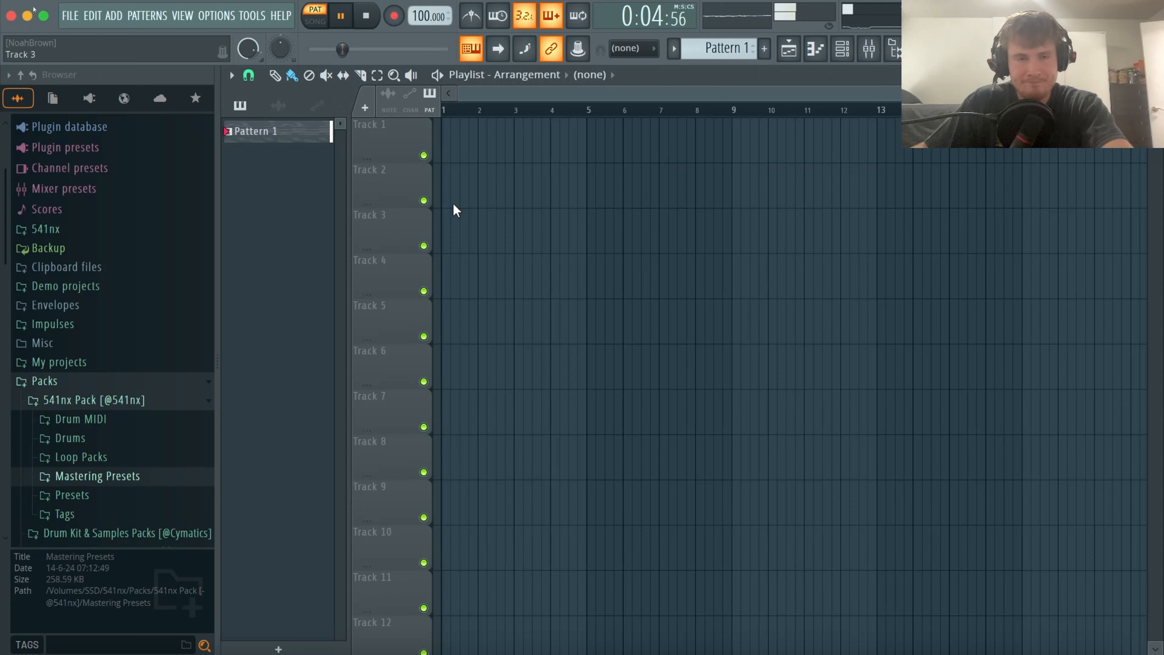
key(space)
click(123, 399)
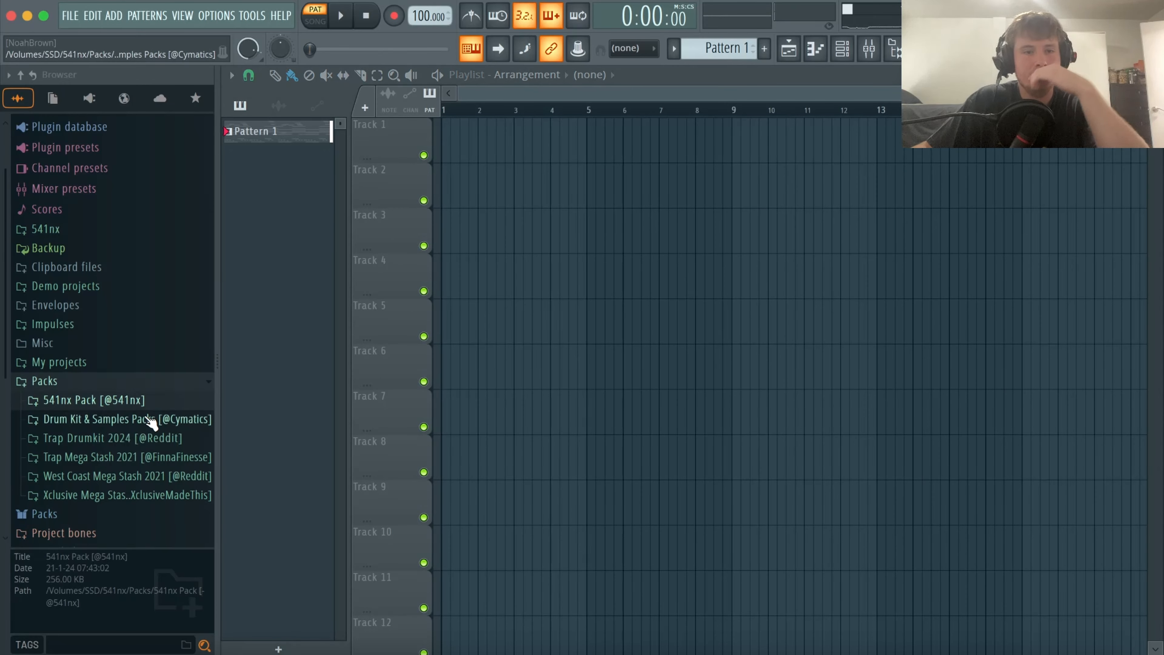
click(147, 403)
Split Pattern 1 by channel into separate patterns.
click(290, 122)
right_click(290, 122)
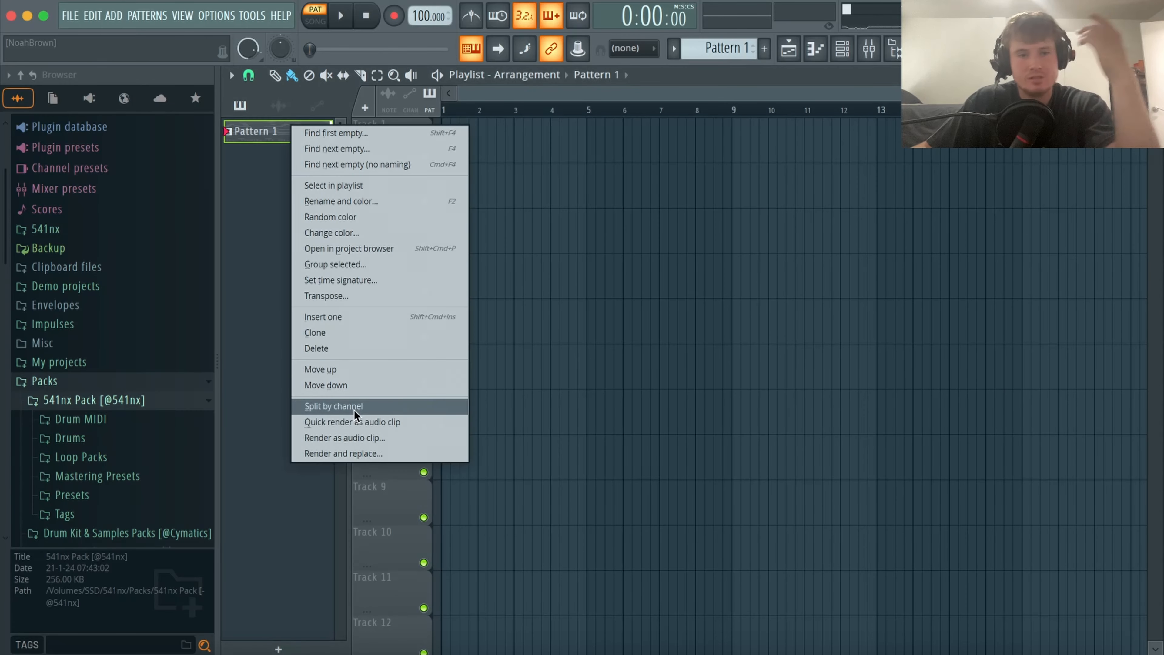
click(356, 410)
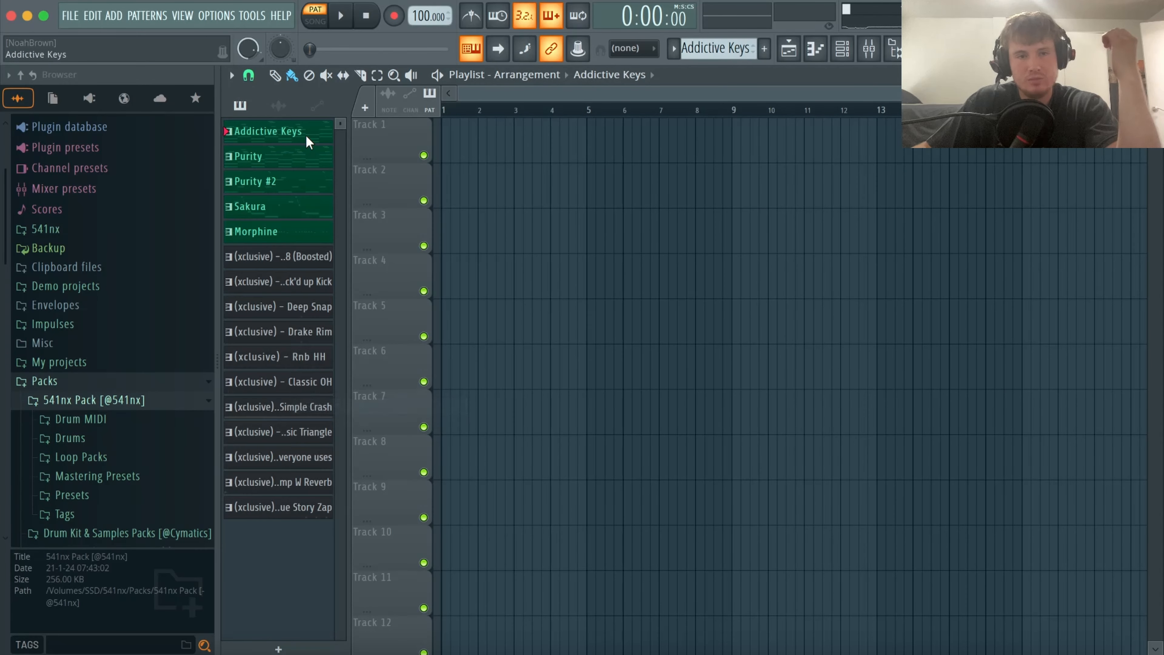
Place all the split patterns on tracks 1 to 16 from bar 1, and duplicate the whole block three times in succession.
shift+click(317, 512)
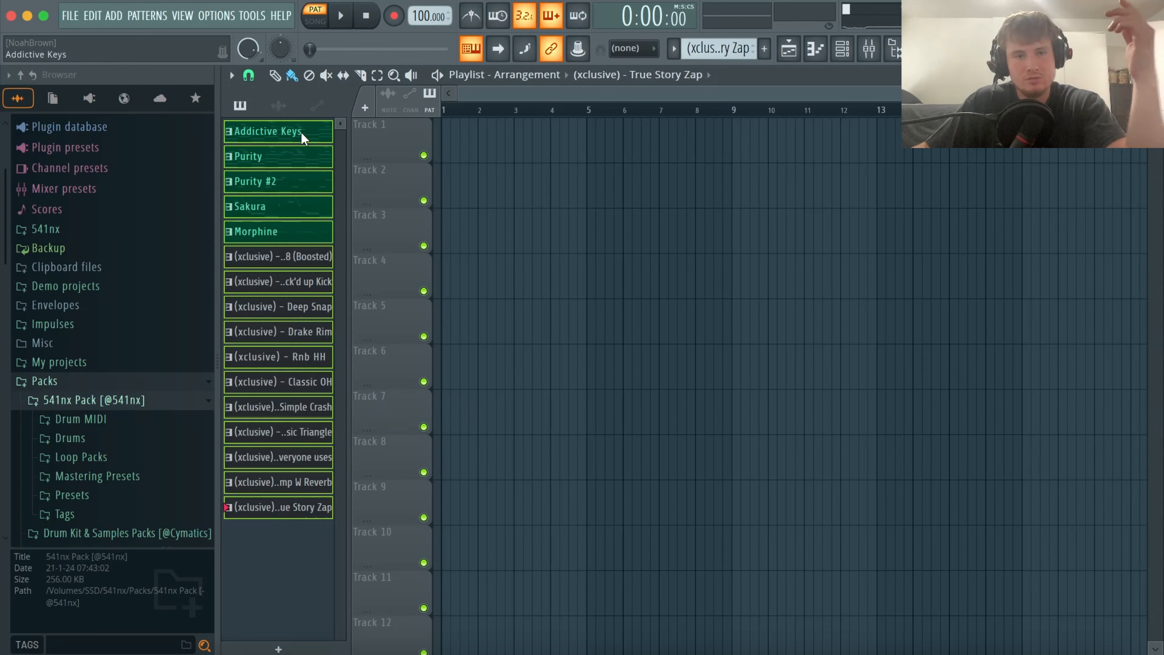
drag(301, 131, 473, 128)
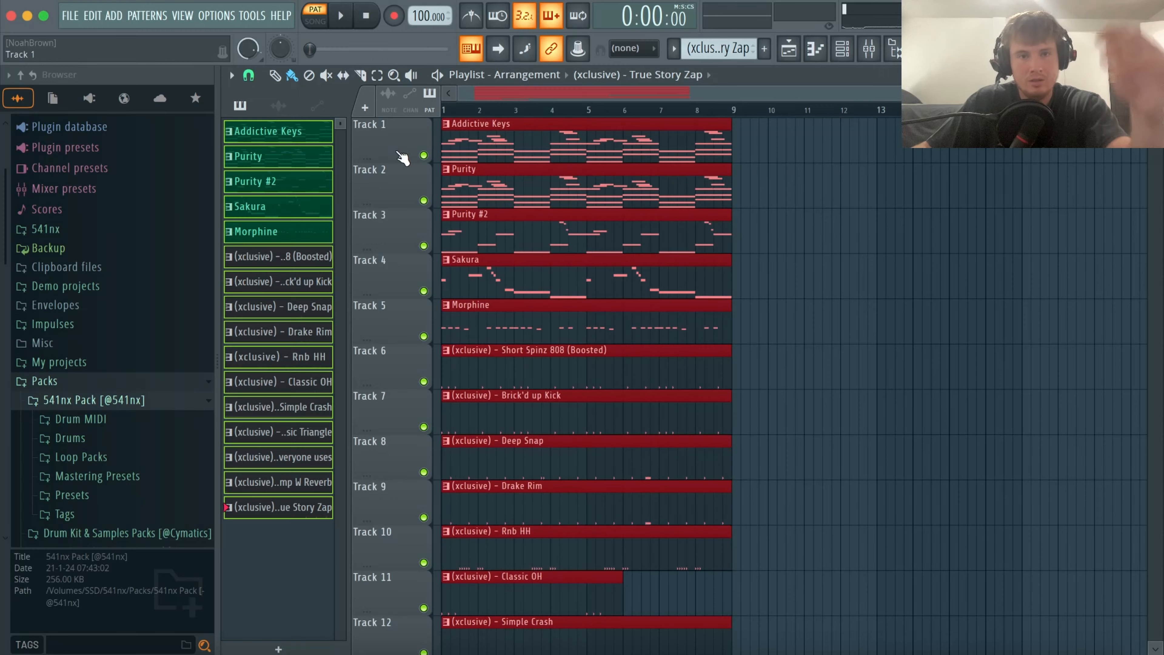
key(ctrl+b)
key(ctrl+b)
key(ctrl+b)
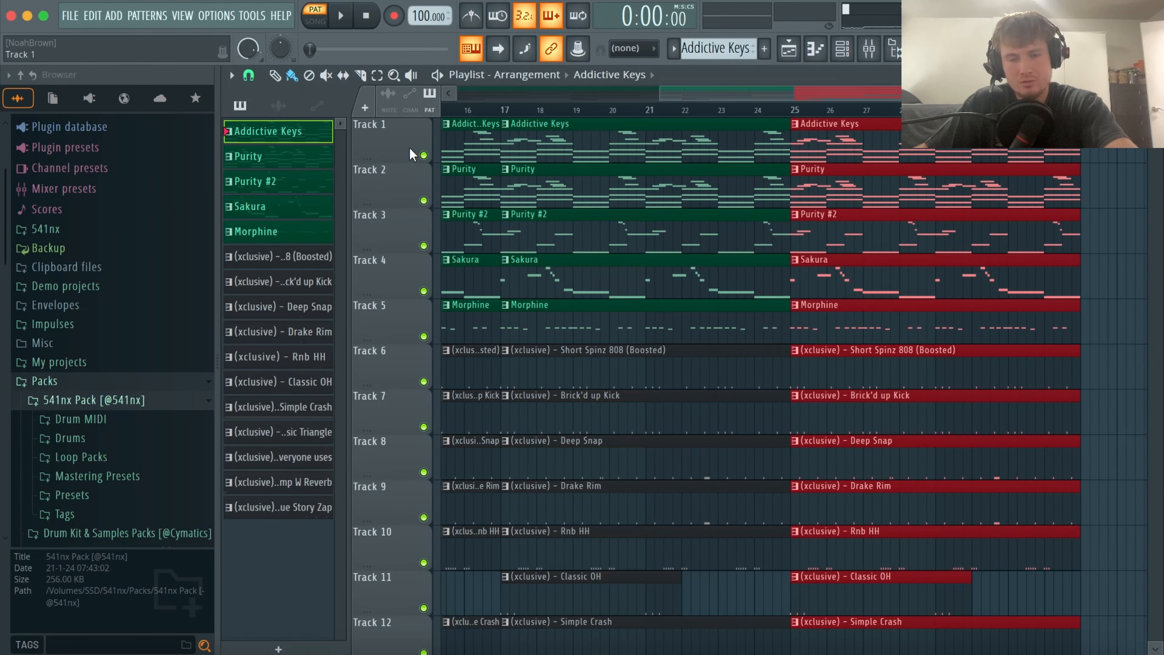
scroll(578, 229, down, 3)
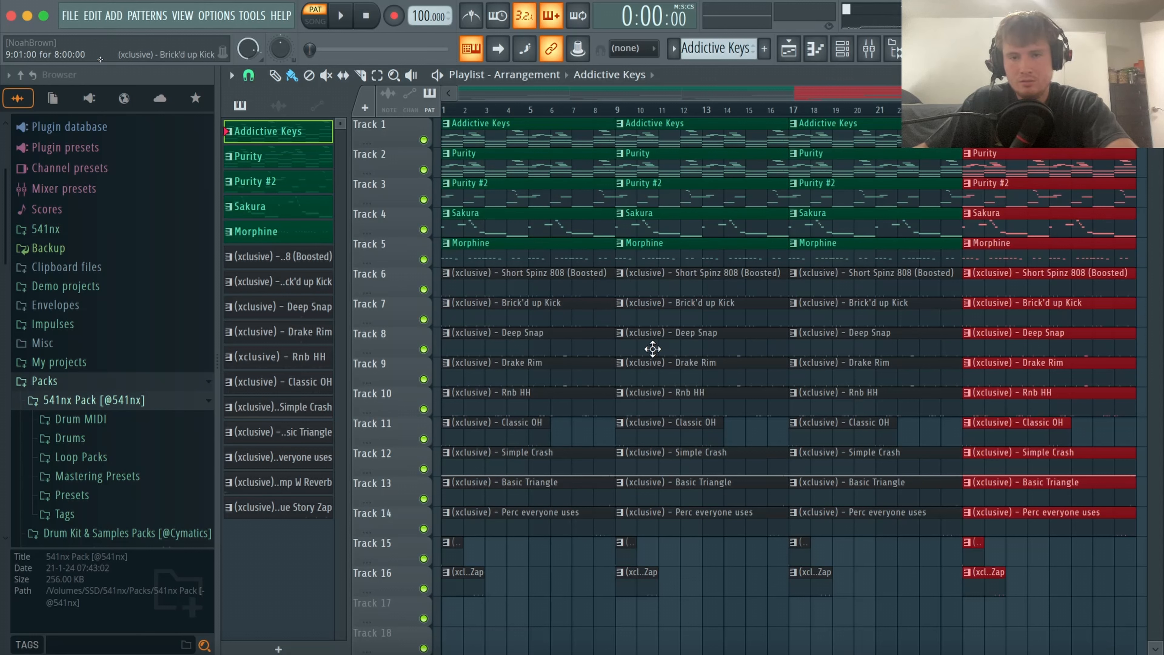
click(1055, 598)
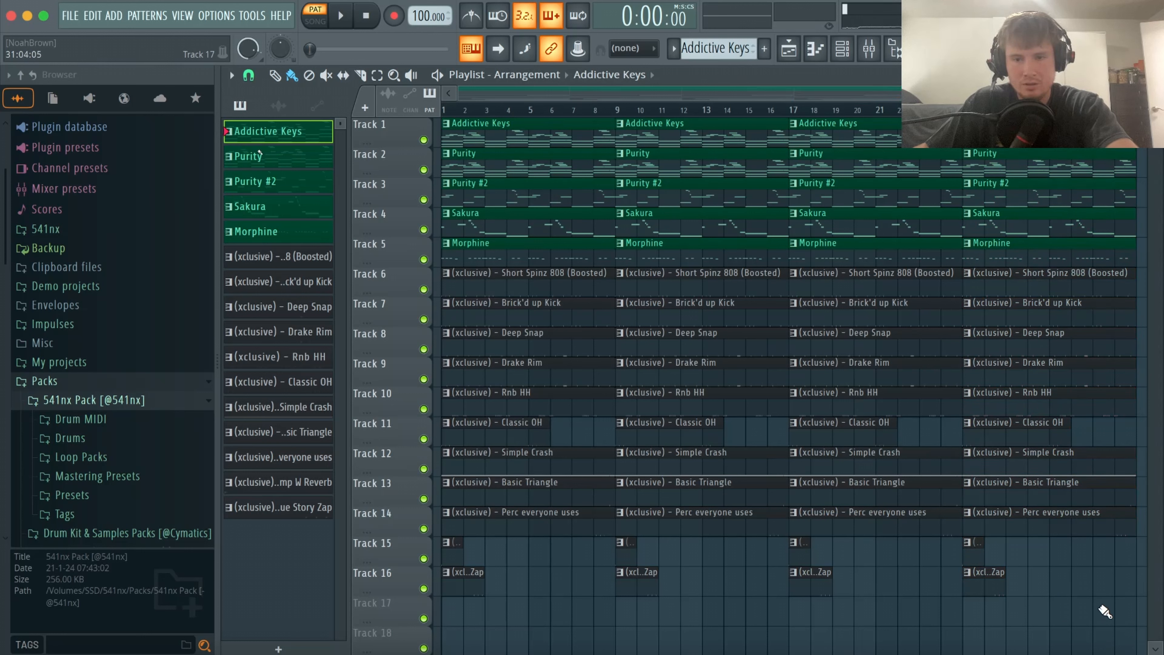
drag(1112, 605, 623, 140)
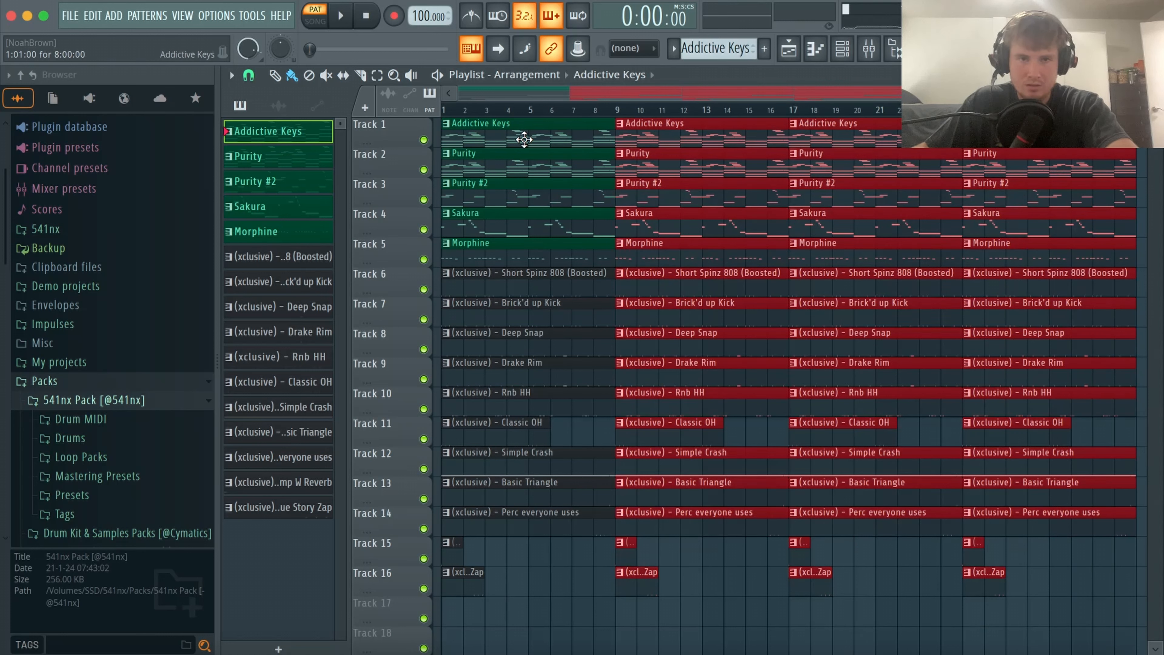
drag(1105, 595, 993, 397)
super+click(1069, 575)
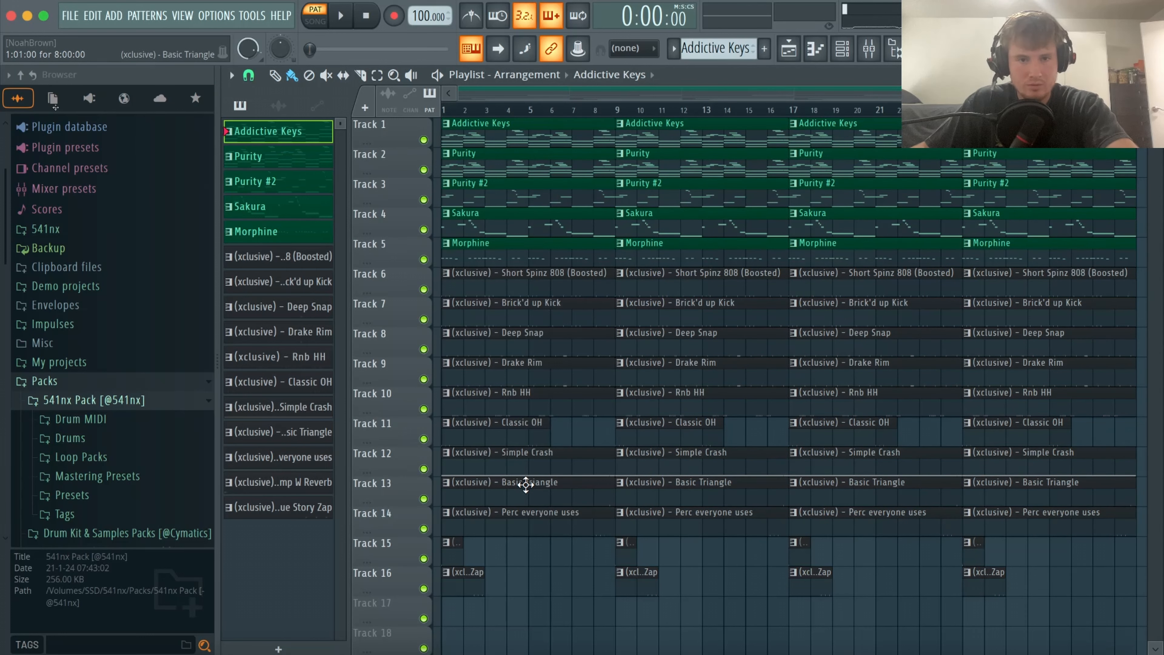
Delete the 808, drum and percussion clips on tracks 6 to 16 from the first eight bars.
drag(463, 283, 455, 635)
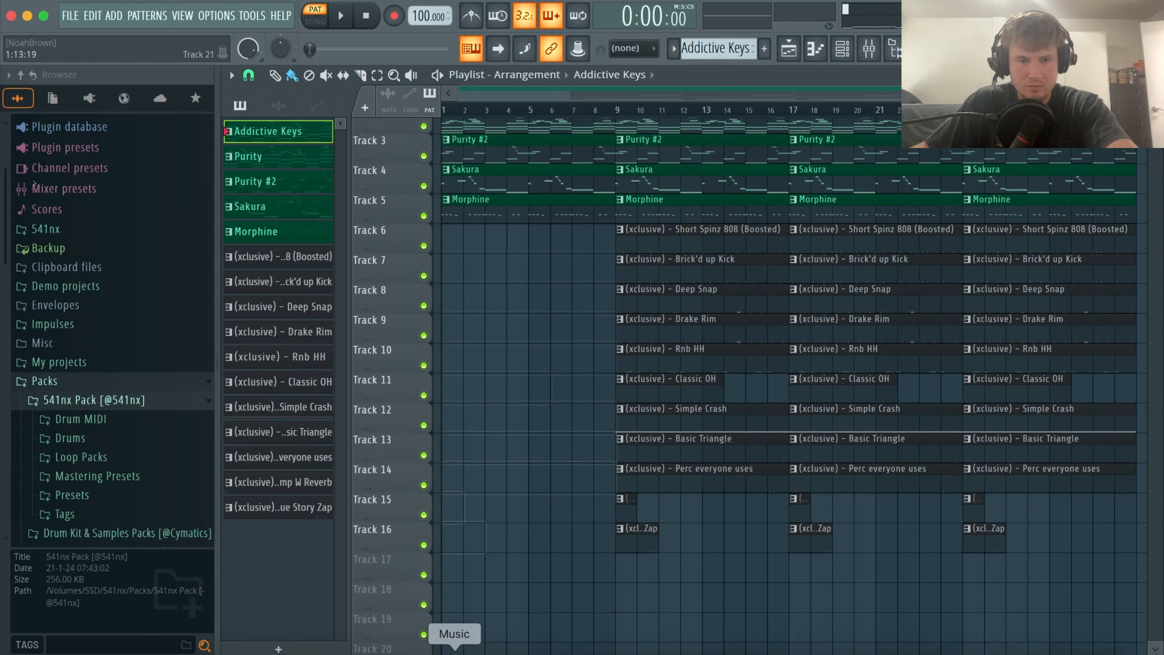
scroll(505, 429, up, 2)
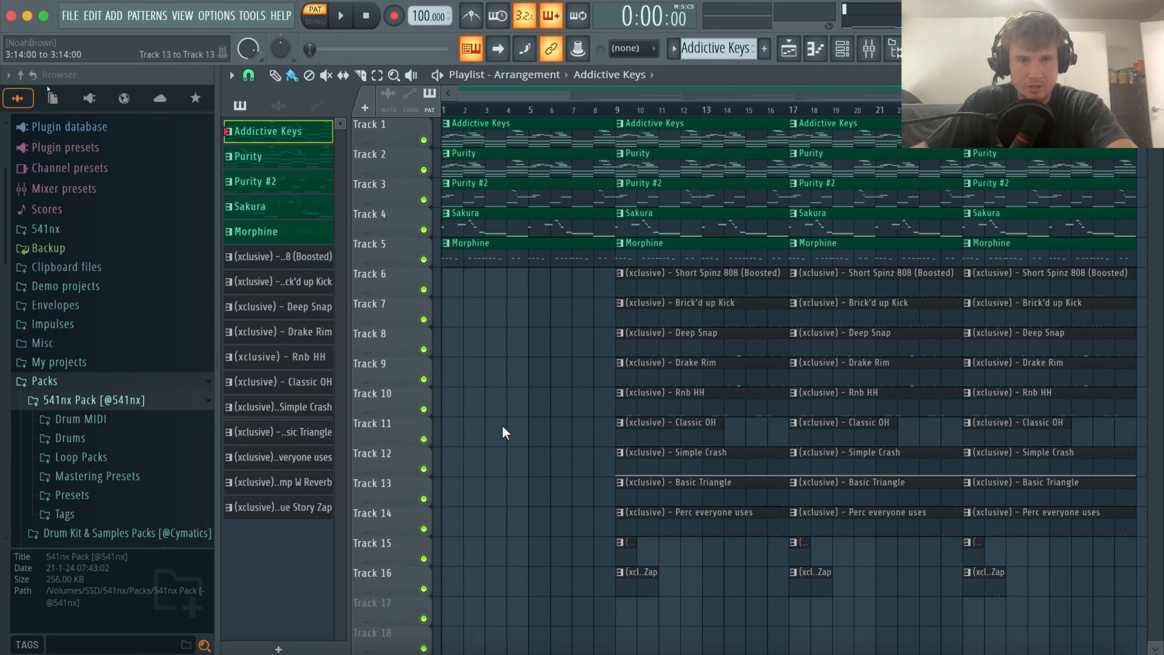
Play the arrangement in song mode and unmute the Morphine and Deep Snap channels in the channel rack.
click(316, 22)
key(space)
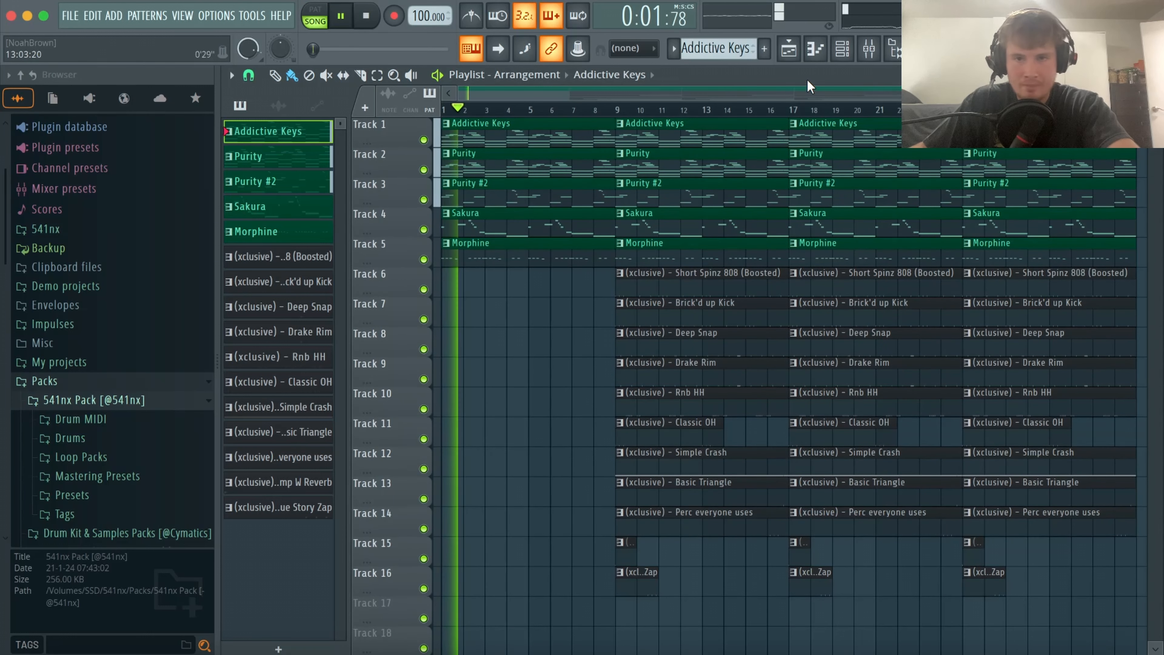
key(space)
key(F6)
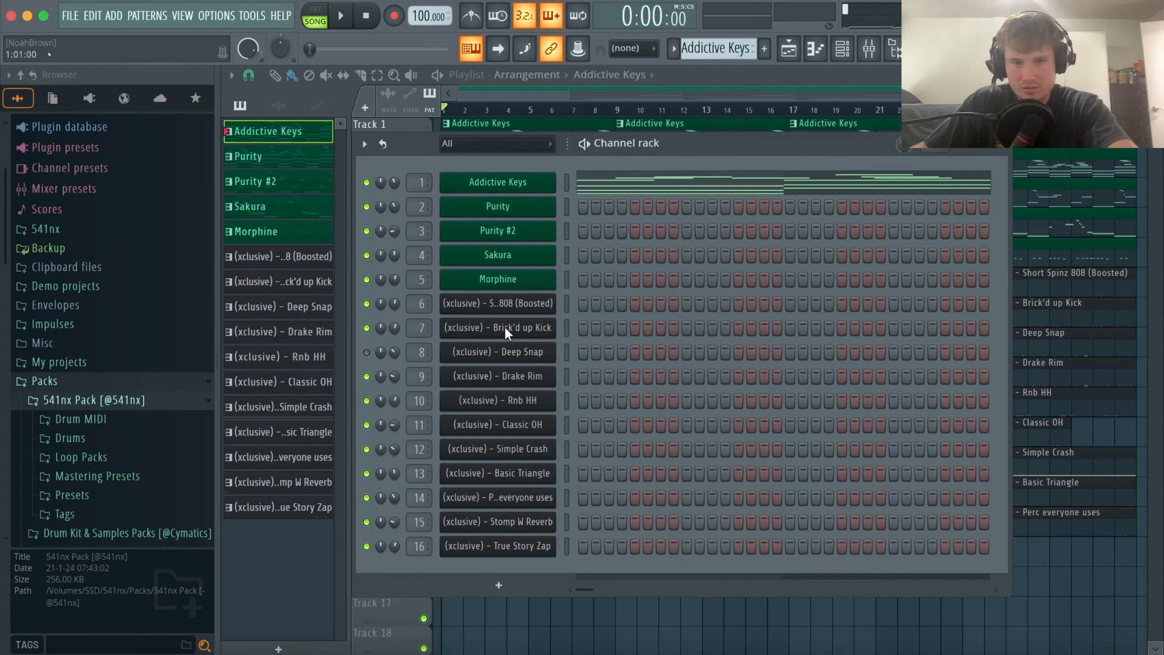
key(space)
key(F6)
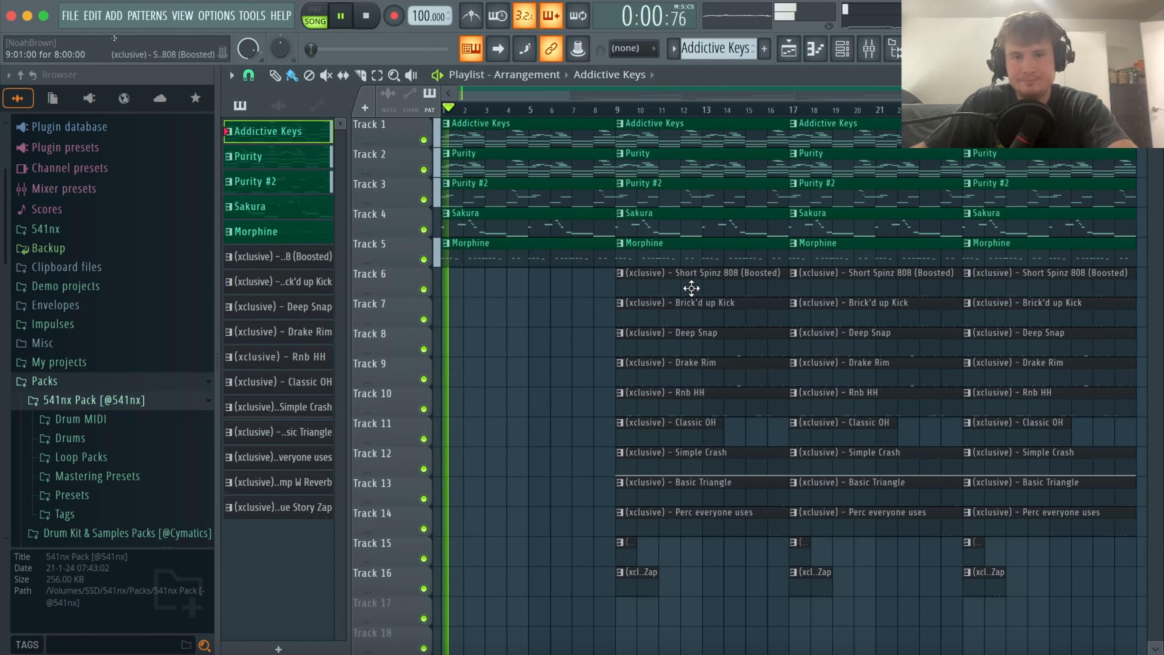
key(space)
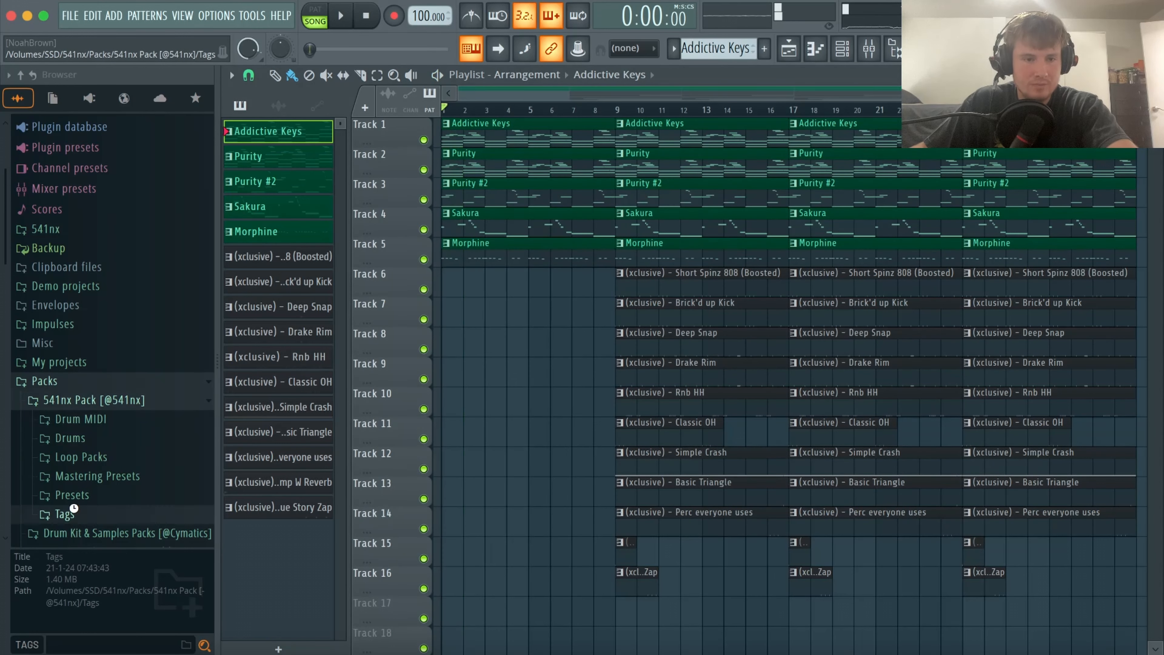
Place the 541Nx Tag 2 sample from the Tags folder on track 17 at bar 1, routed to mixer insert 17 with its fader lowered.
click(86, 514)
drag(318, 501, 460, 614)
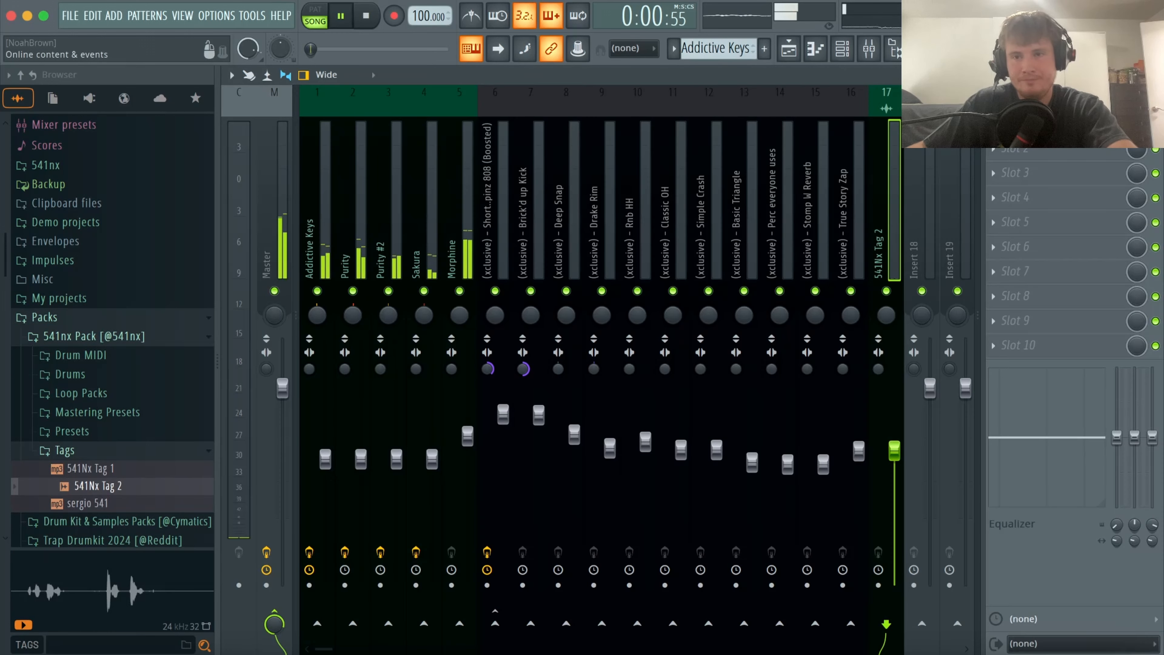
key(F9)
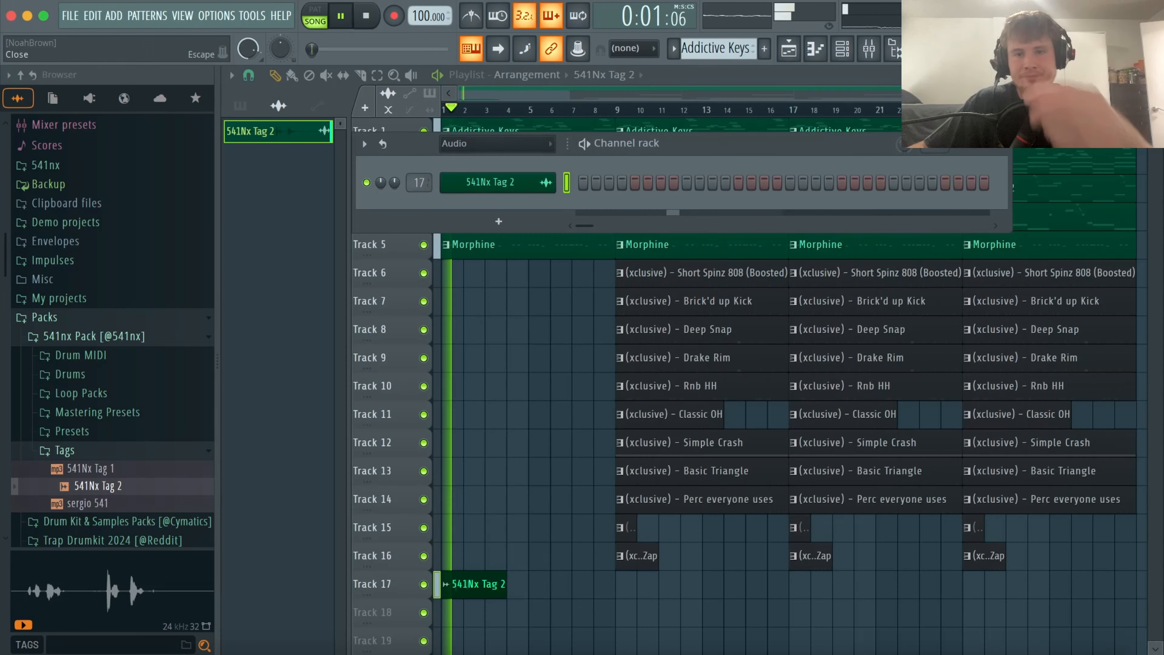
Set the channel rack filter to All and close the channel rack.
click(472, 145)
click(451, 160)
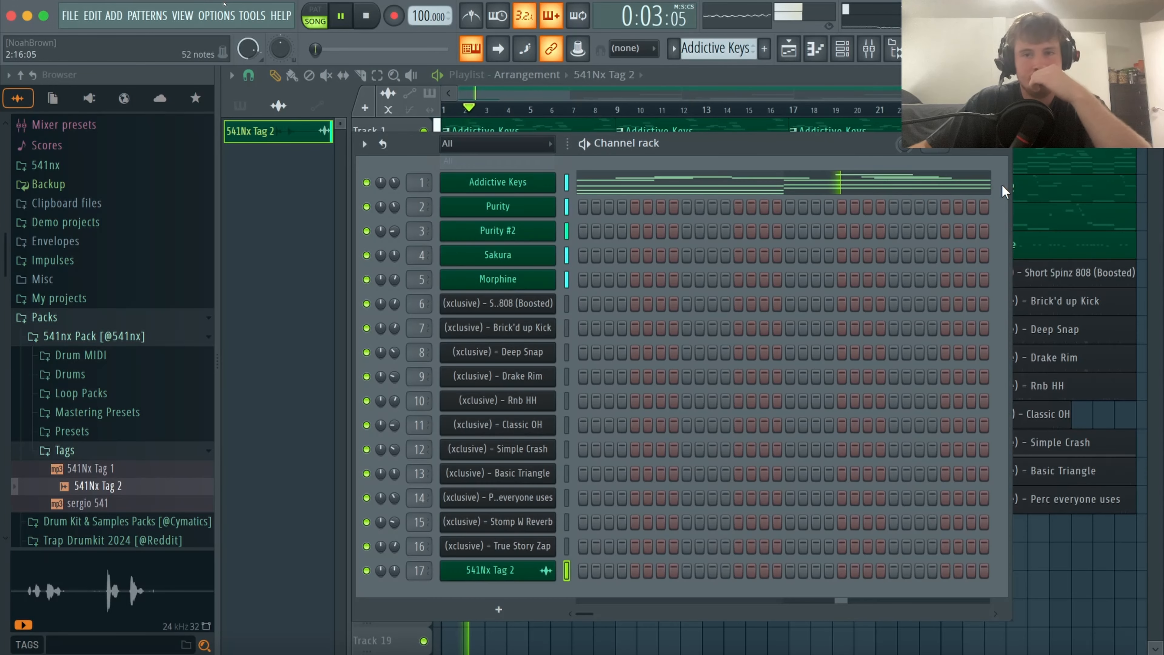
click(1005, 149)
Stop playback and shorten the intro's melodic clips on tracks 1 to 5 so they end at bar 5.
scroll(556, 447, up, 5)
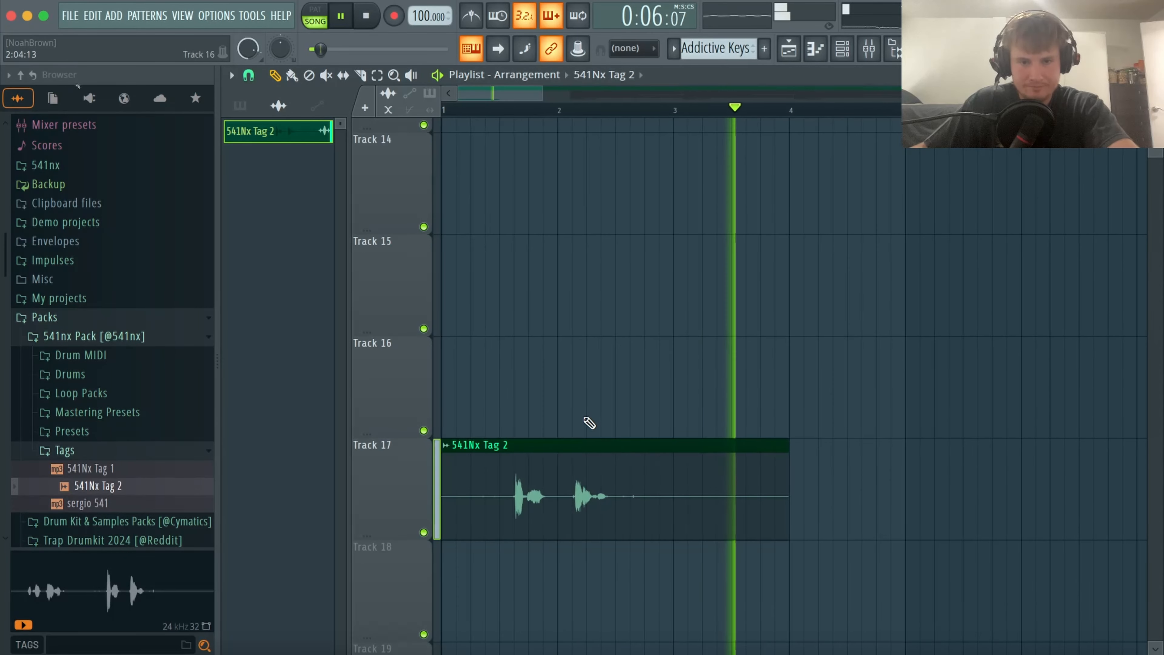
scroll(589, 423, down, 5)
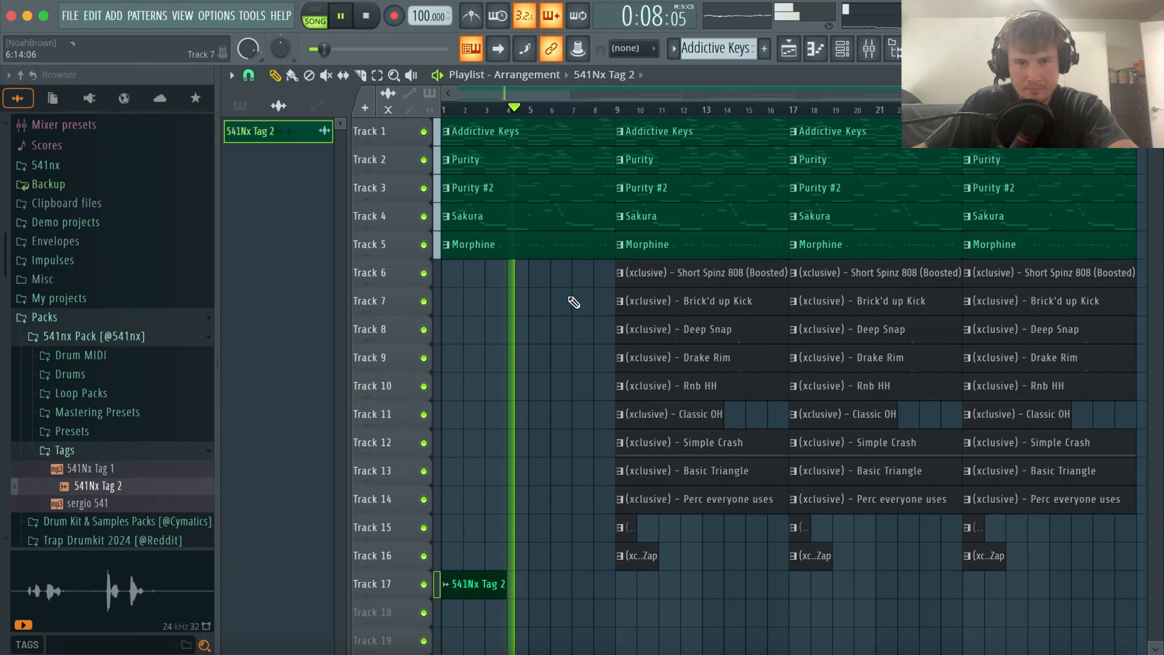
key(space)
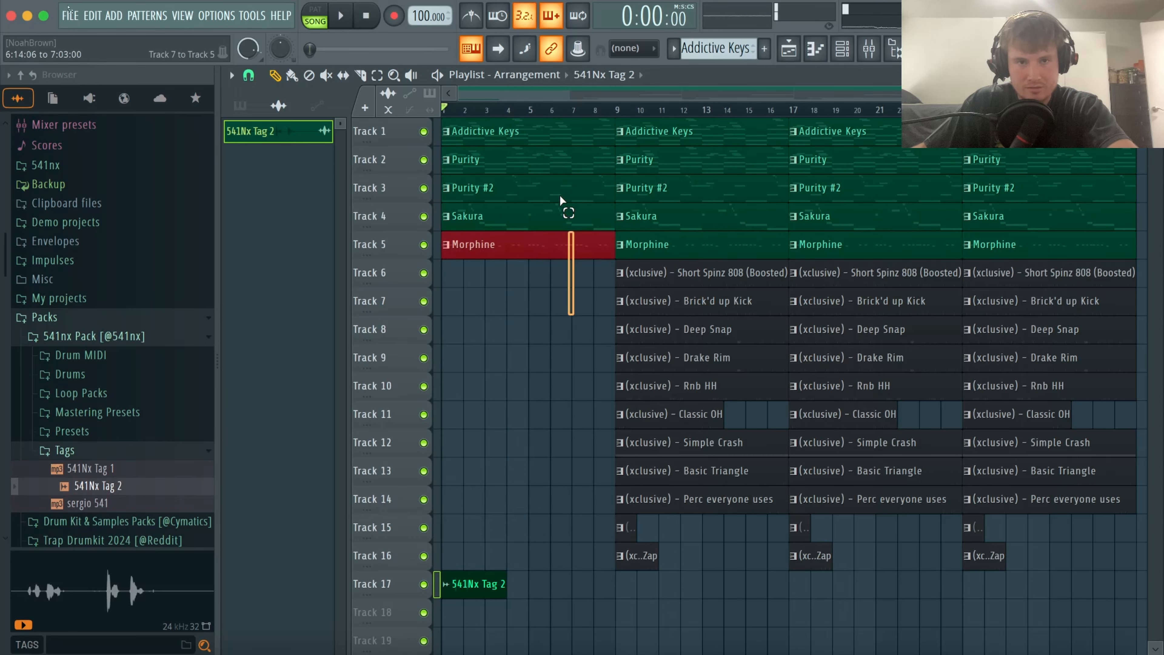
drag(610, 134, 535, 147)
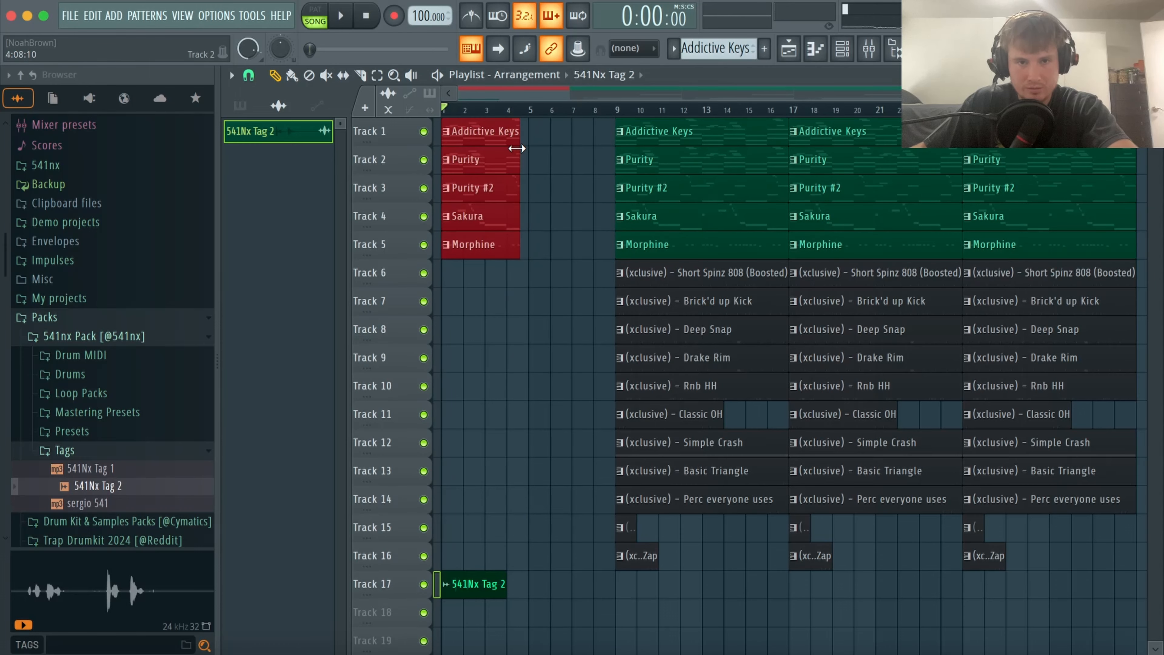
scroll(554, 179, up, 5)
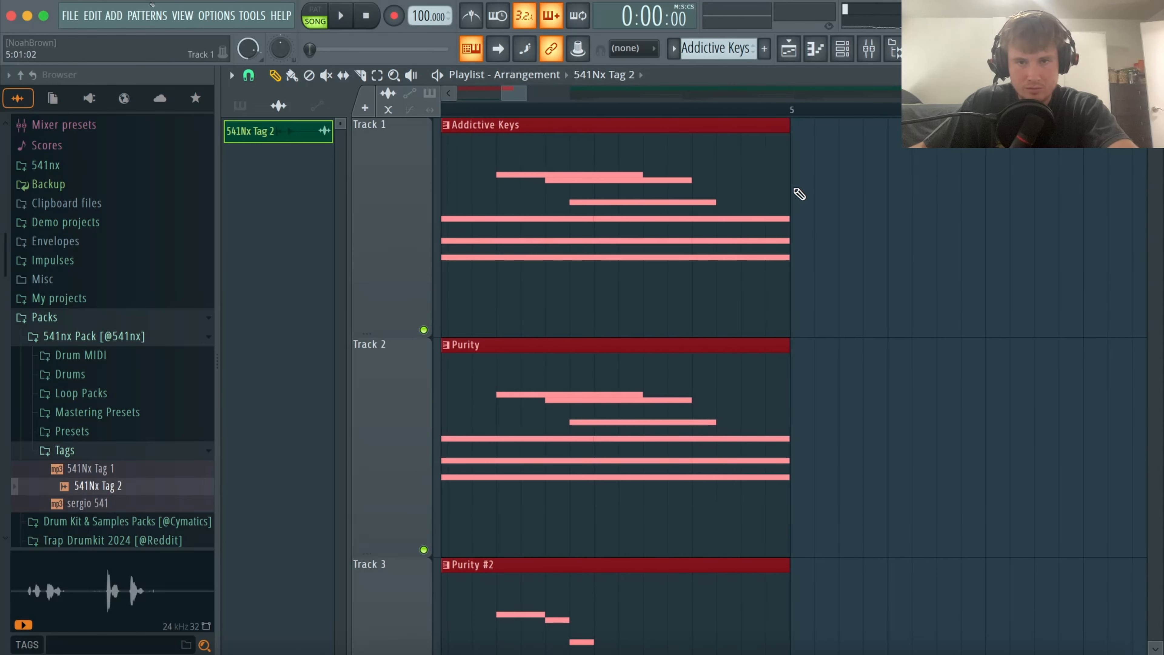
scroll(798, 189, down, 5)
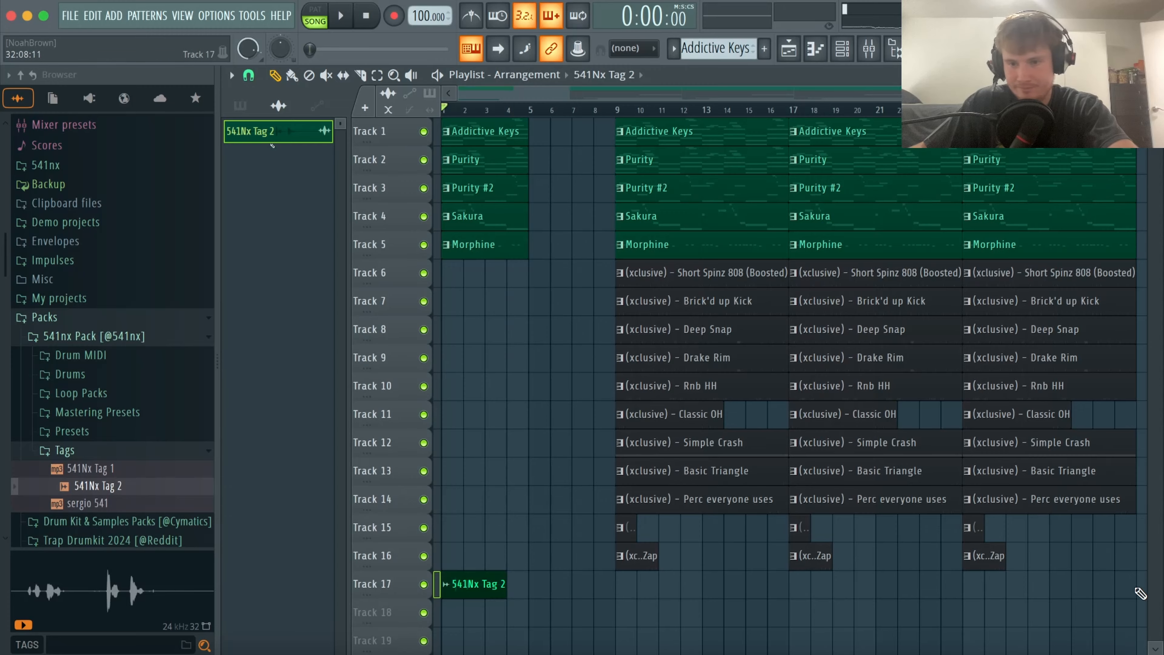
Move all clips from bar 9 onward to start at bar 5 and play the arrangement from just before that point.
drag(1140, 593, 626, 118)
drag(722, 135, 638, 138)
drag(661, 342, 465, 120)
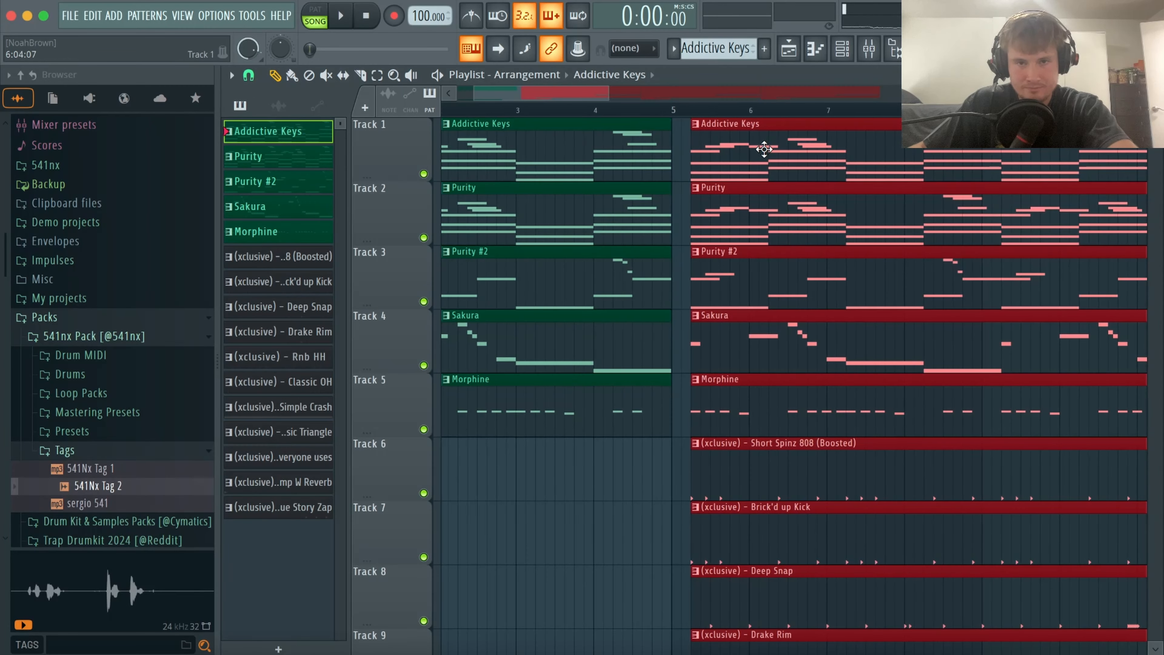
drag(764, 148, 749, 155)
scroll(750, 155, down, 4)
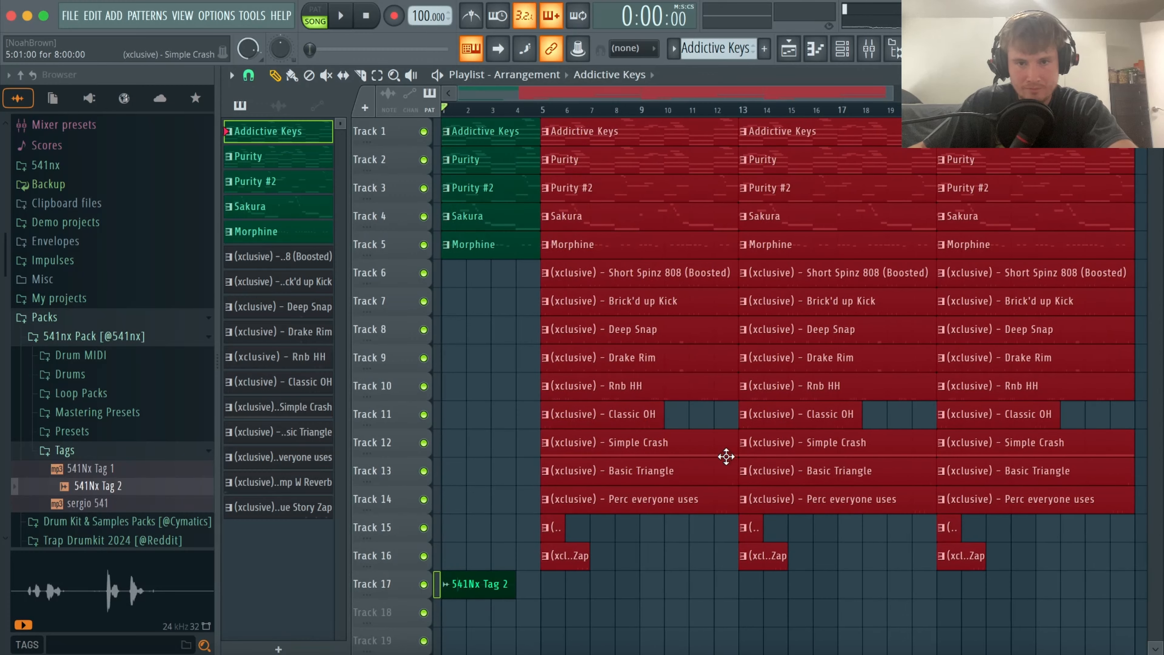
click(866, 588)
click(538, 115)
key(space)
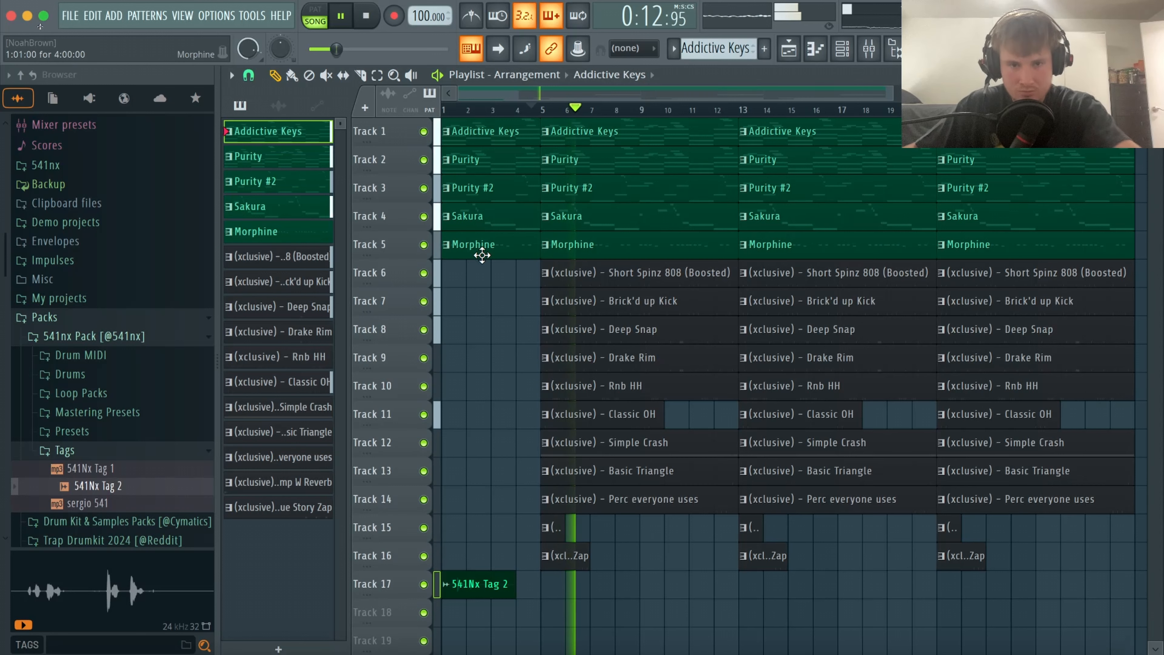
Delete the Morphine and Deep Snap clips at bar 5 and the Short Spinz 808 clip at bar 13.
right_click(617, 247)
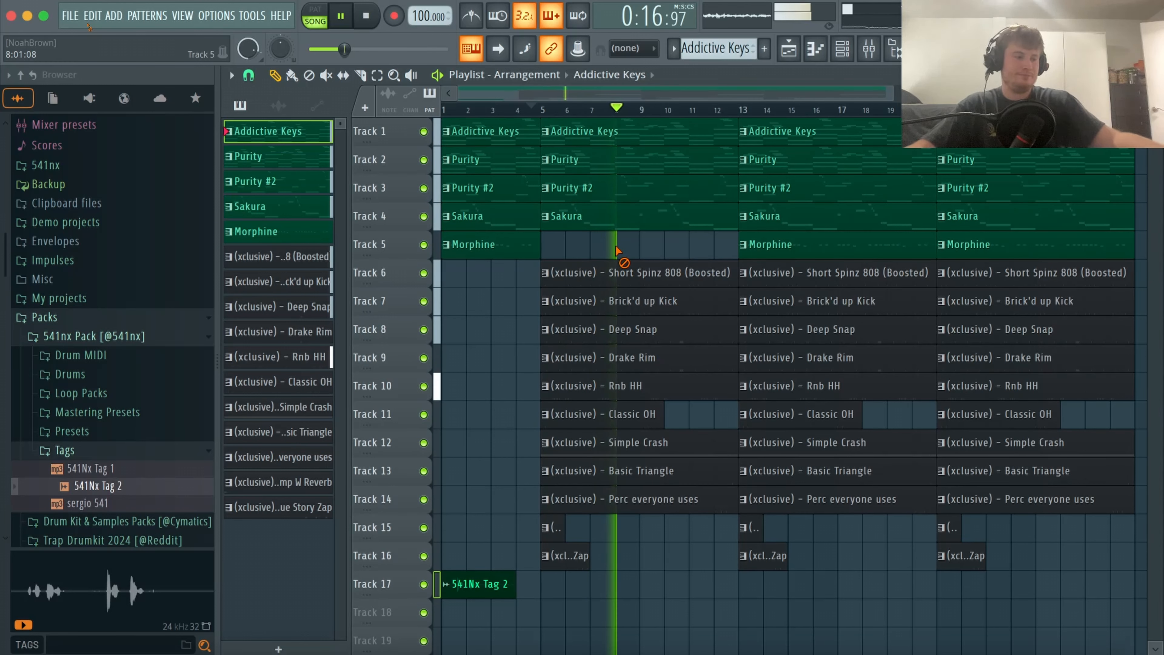
right_click(671, 330)
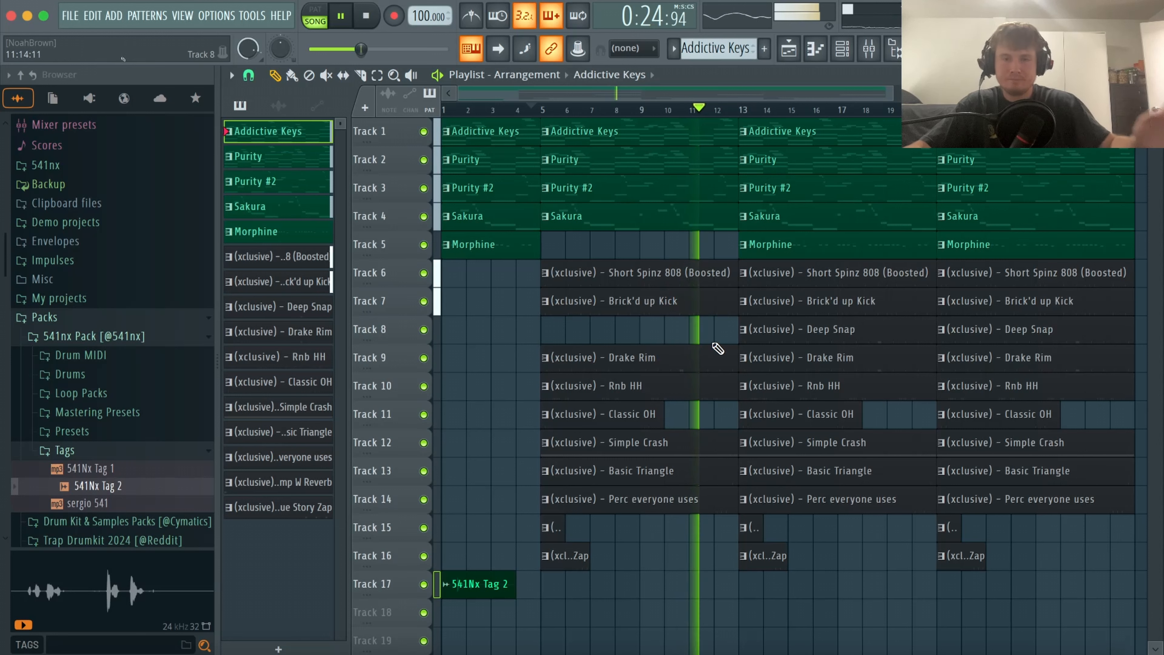
right_click(811, 274)
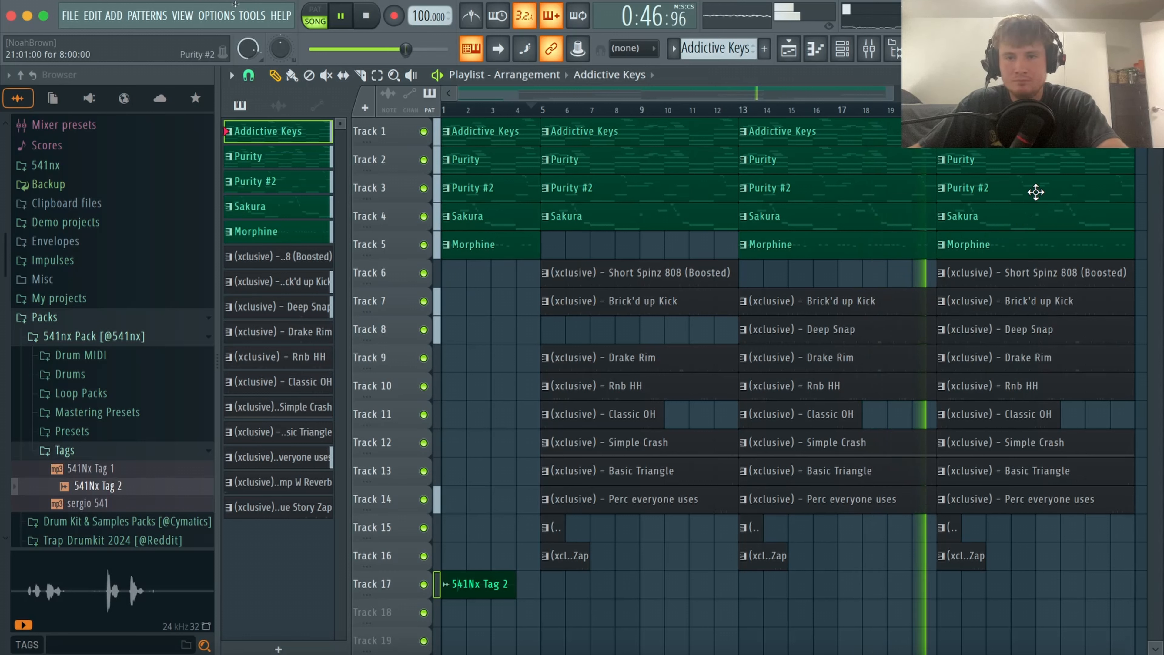
Try removing the Purity clip at bar 21 and play the arrangement from there.
right_click(1040, 167)
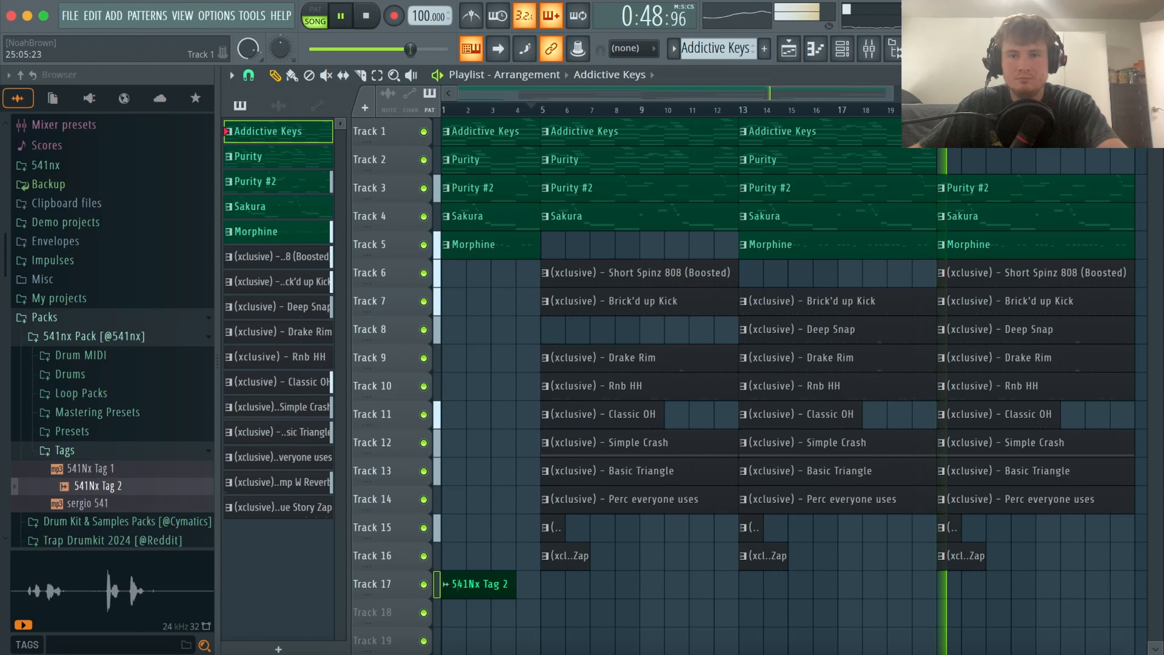
key(super+z)
key(space)
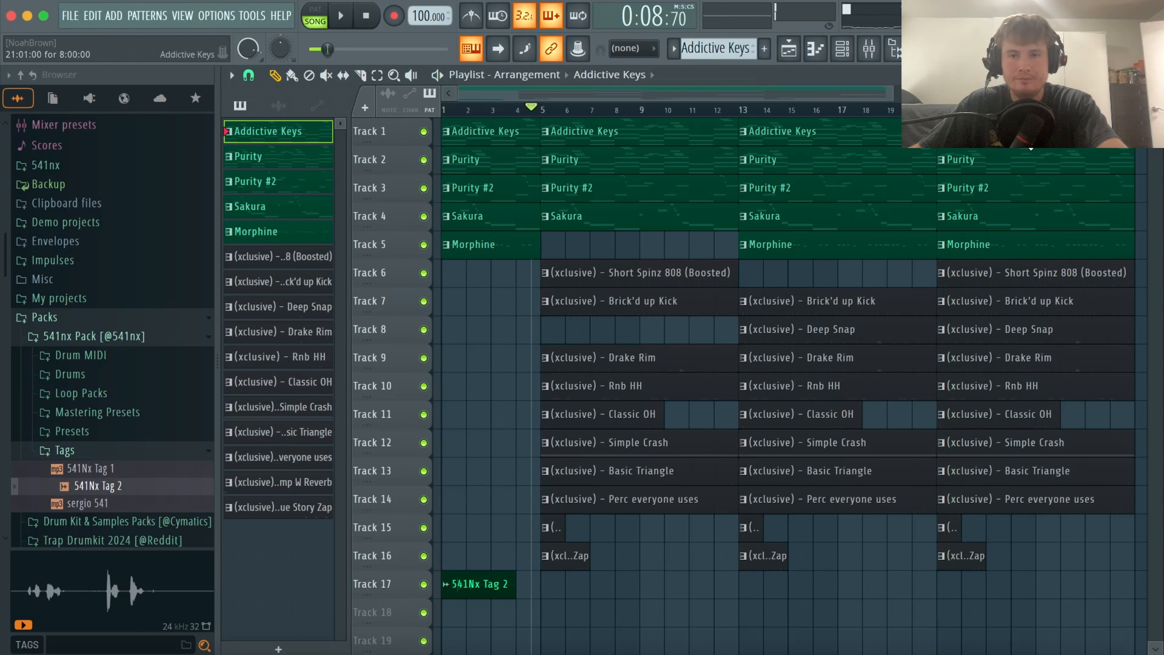
right_click(1031, 151)
click(934, 110)
key(space)
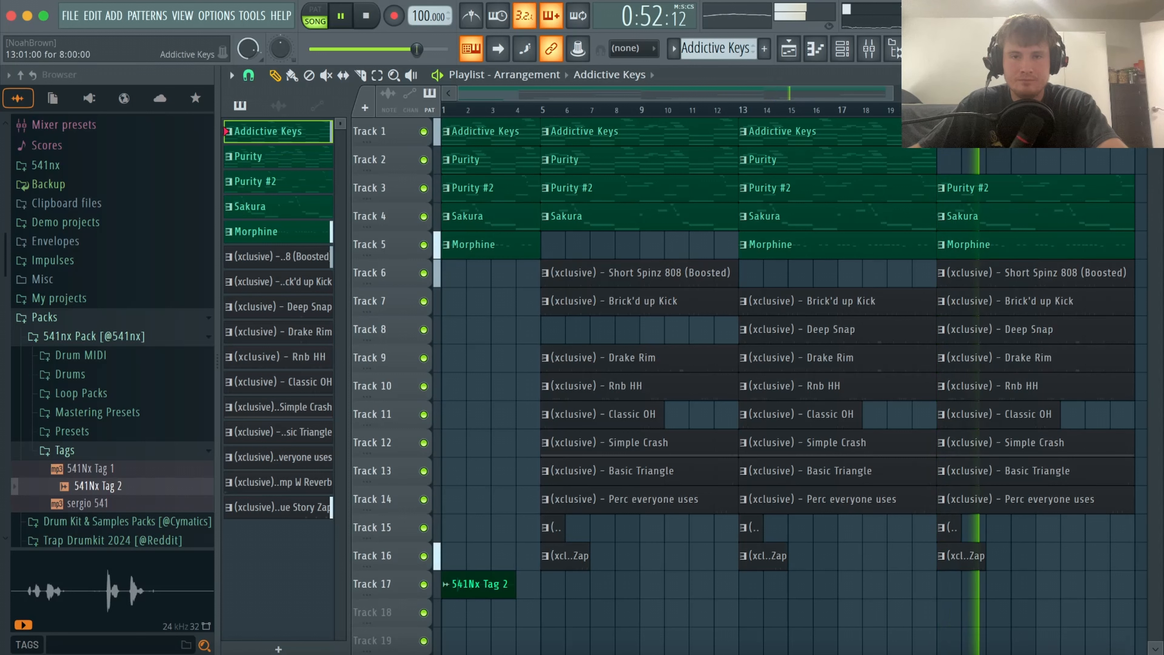
Delete the Addictive Keys clip at bar 13 and duplicate the bar 13 Purity clip to bar 21.
right_click(914, 138)
ctrl+click(923, 158)
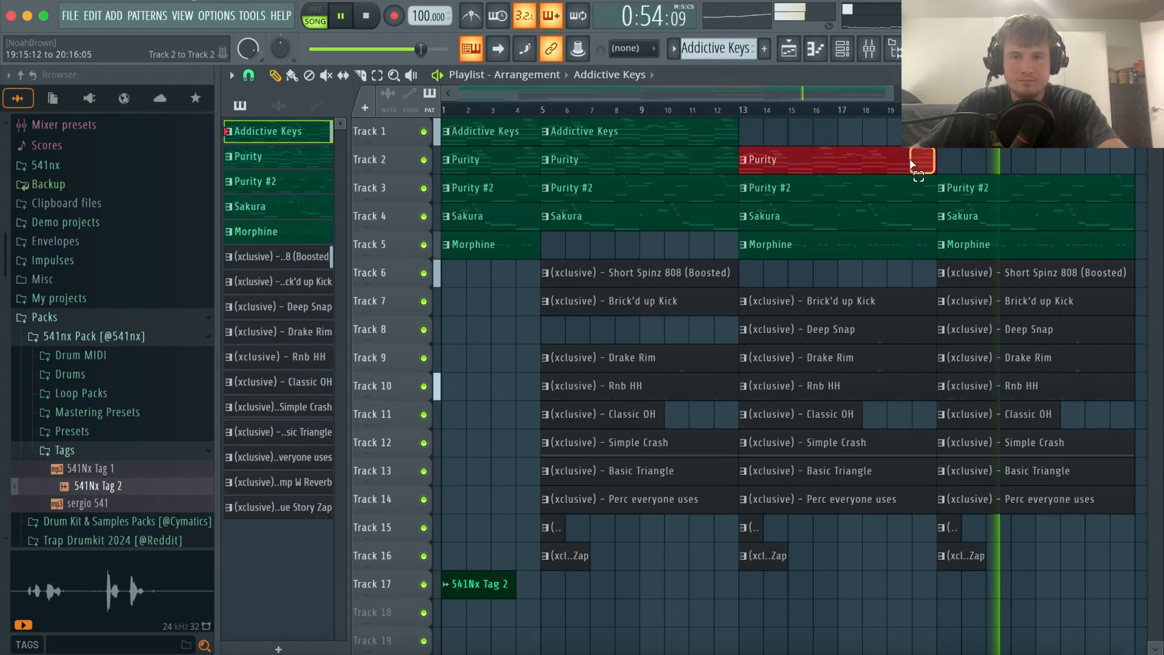
key(ctrl+b)
key(ctrl+d)
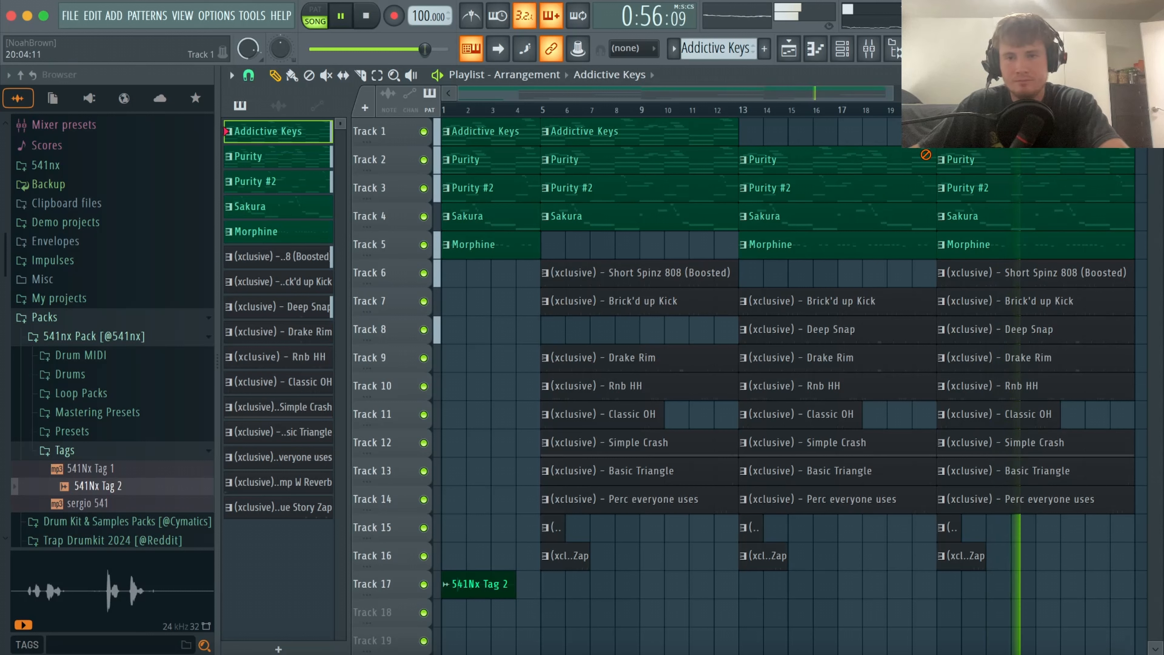
key(space)
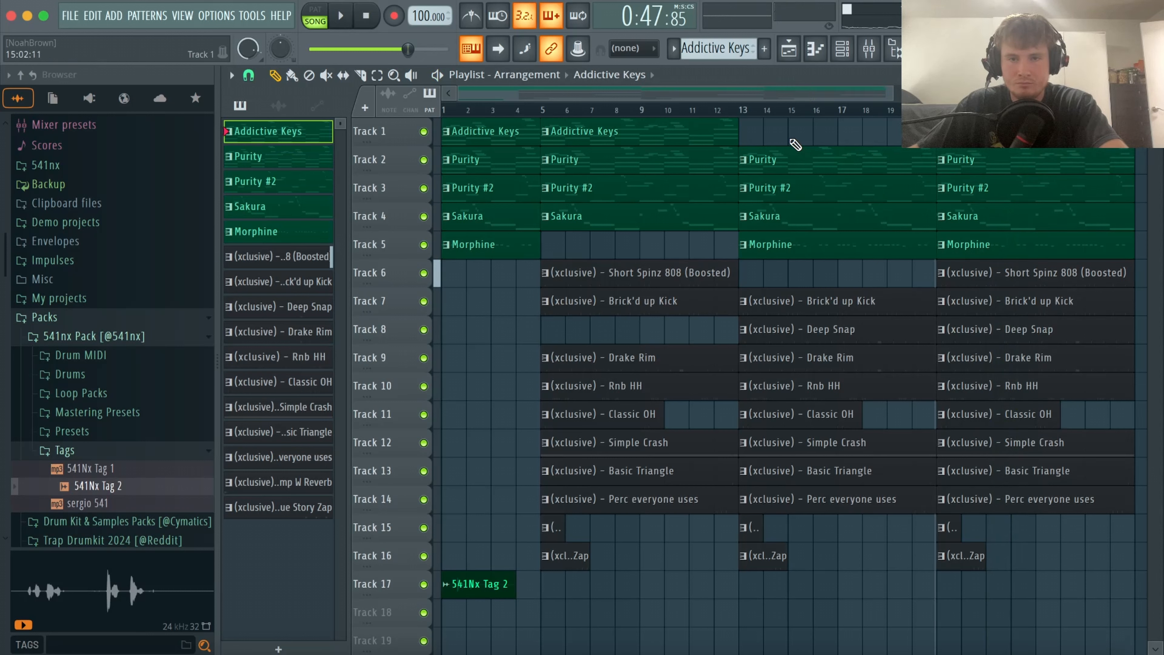
Delete the Sakura and Purity #2 clips at bar 21 while auditioning that section.
right_click(1052, 222)
key(space)
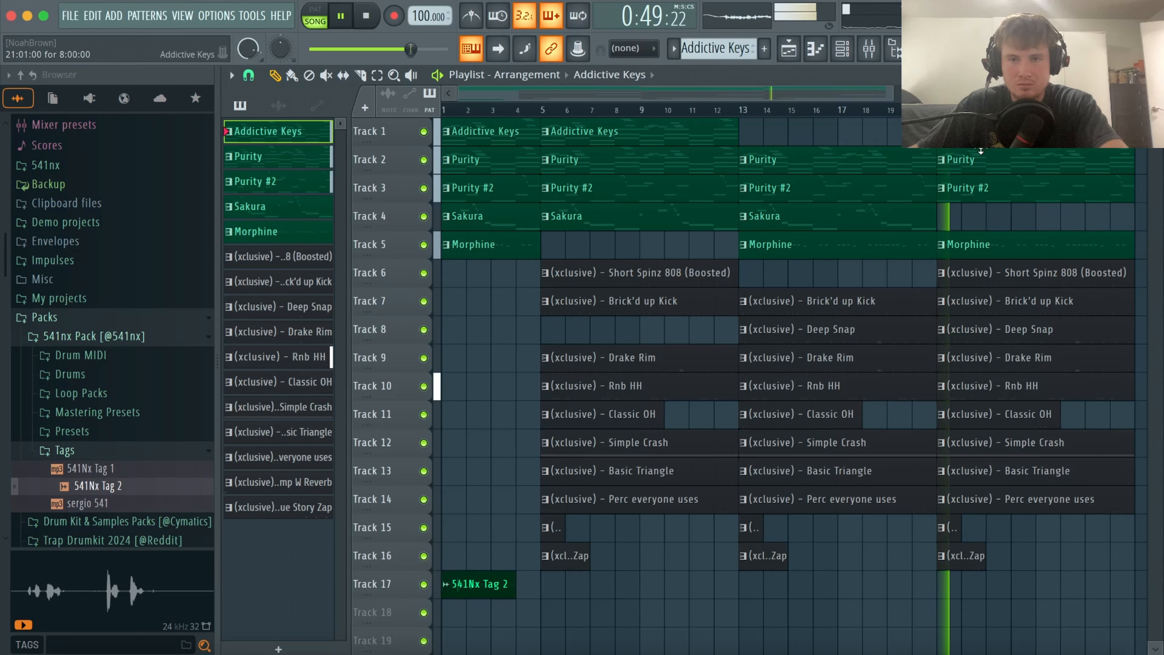
right_click(1002, 196)
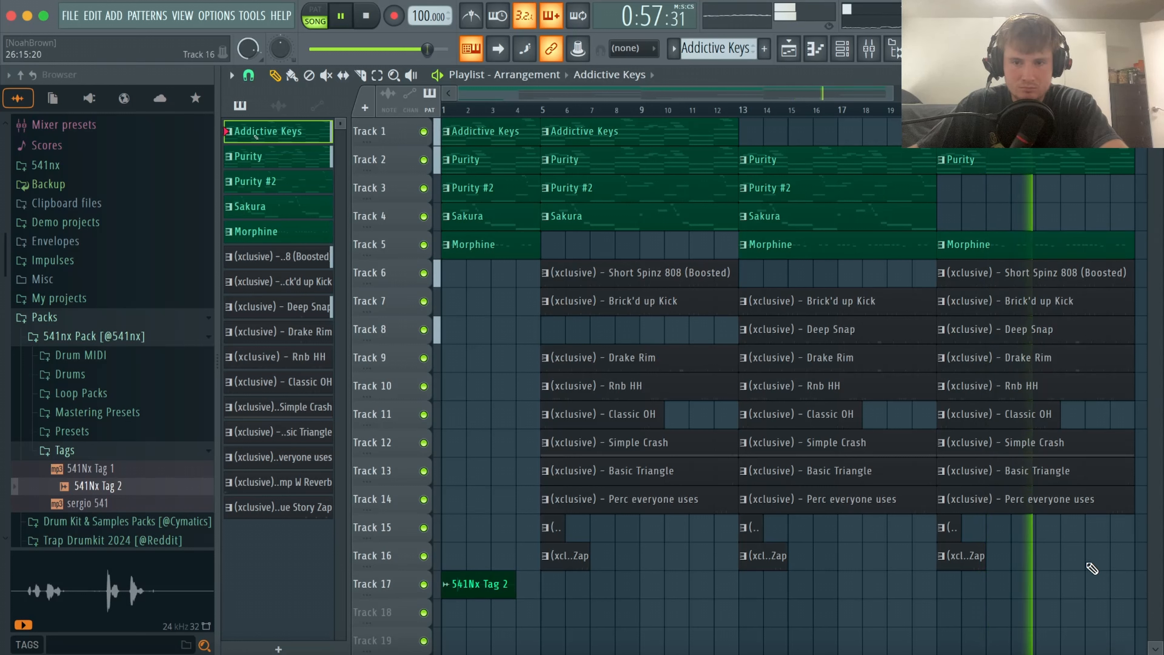
Try a duplicate of the bar 21 section at bar 29 with Purity #2 and Sakura added, and delete those clips again.
drag(1135, 596, 948, 141)
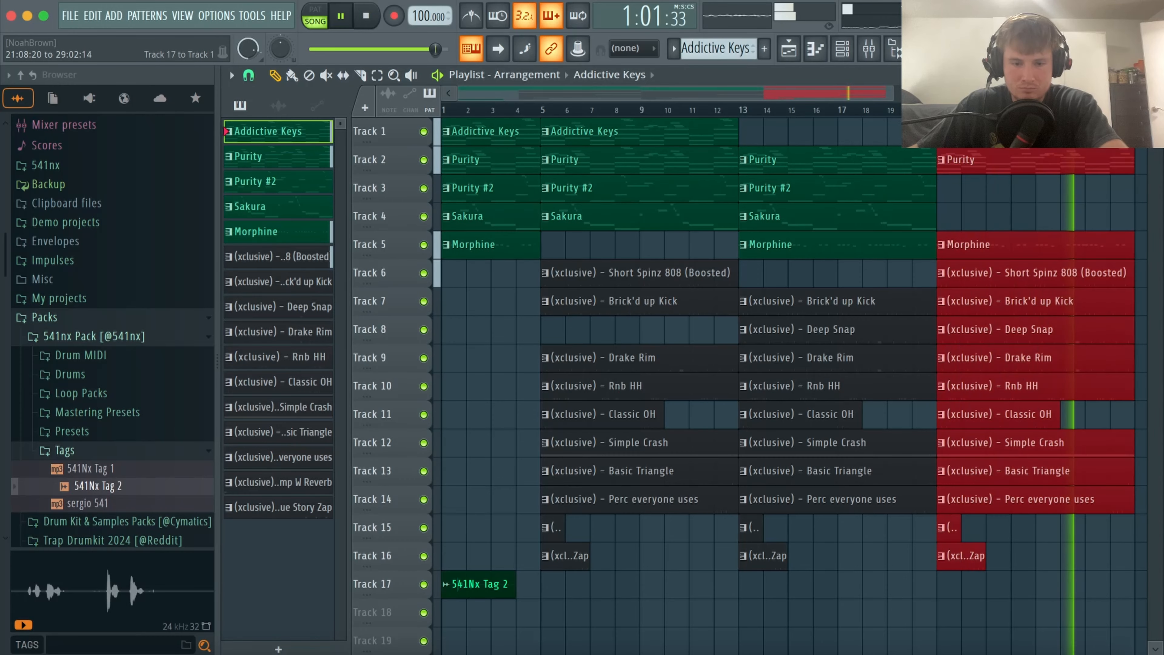
key(super+b)
drag(727, 230, 659, 174)
key(super+b)
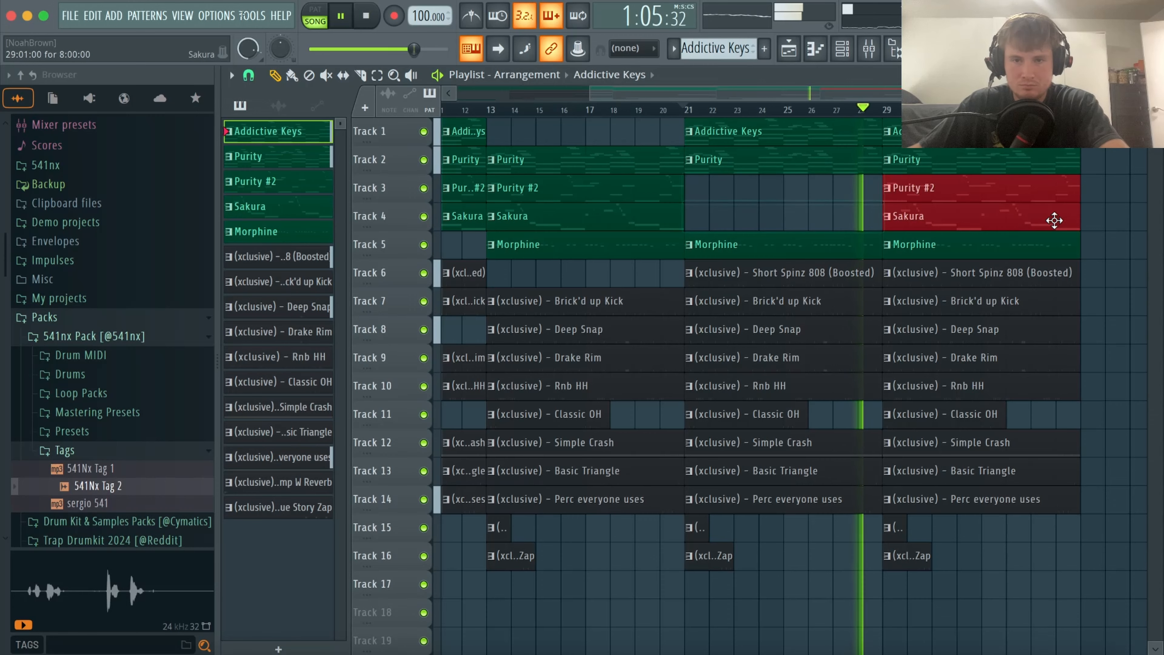
super+right_click(1114, 207)
super+click(932, 211)
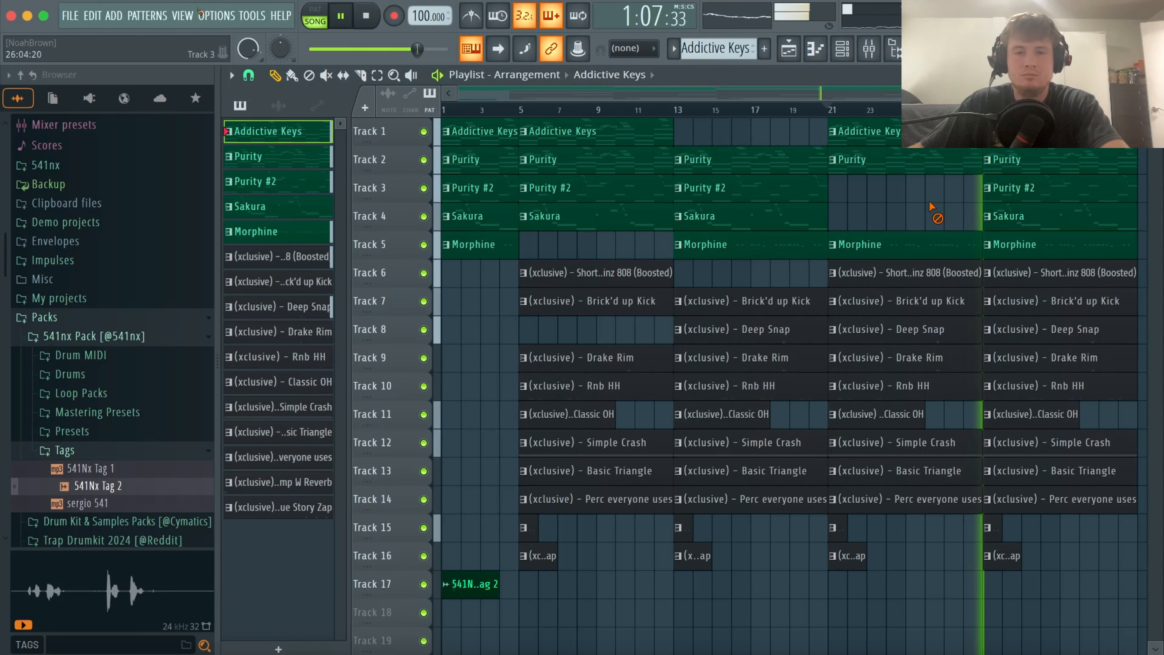
mouse_move(1011, 132)
mouse_down()
mouse_move(1013, 552)
mouse_move(998, 568)
mouse_up()
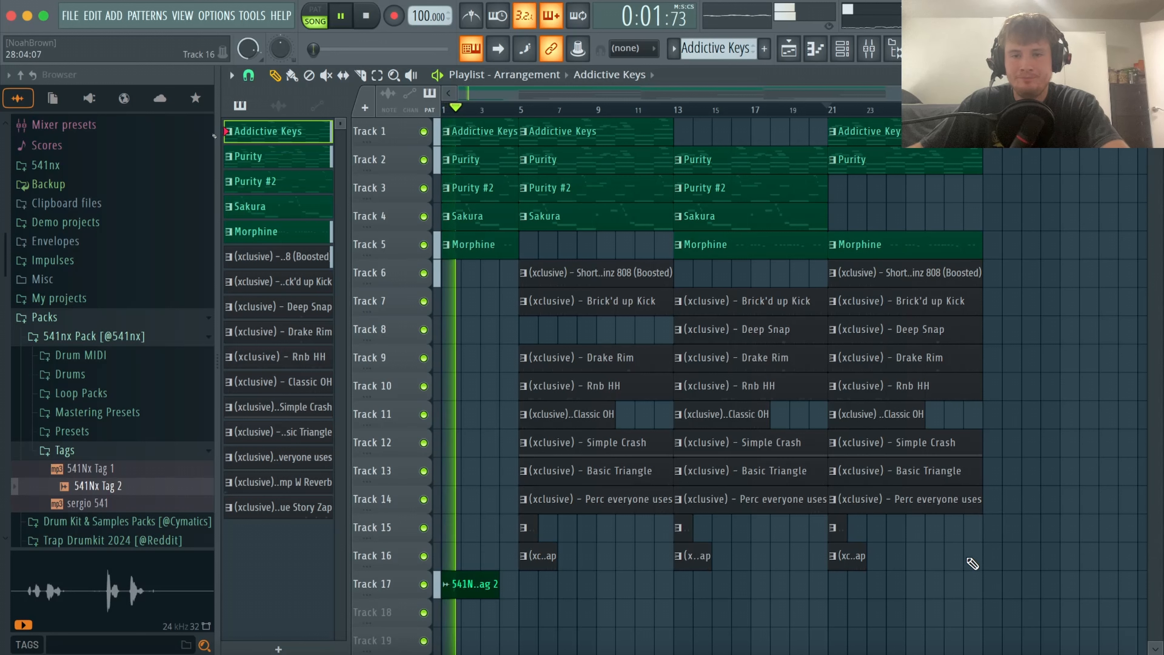
Delete the Drake Rim clip at bar 13 and the Deep Snap clip at bar 21, and duplicate bars 5 to 28 to bar 29.
right_click(800, 357)
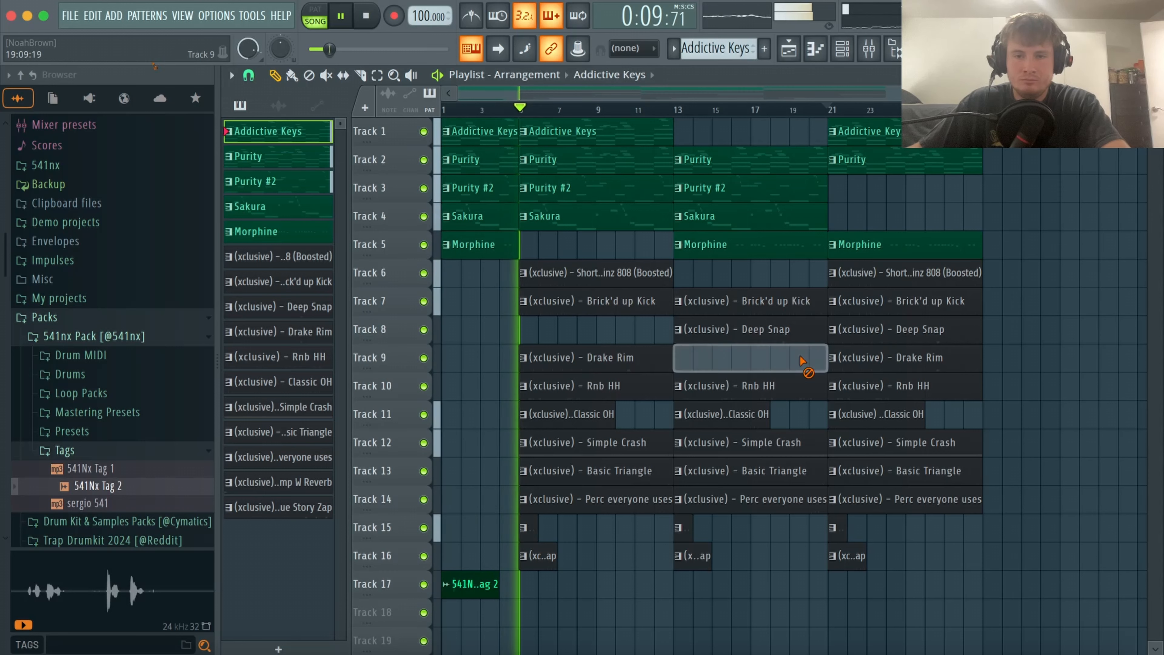
right_click(898, 330)
drag(1013, 597, 537, 129)
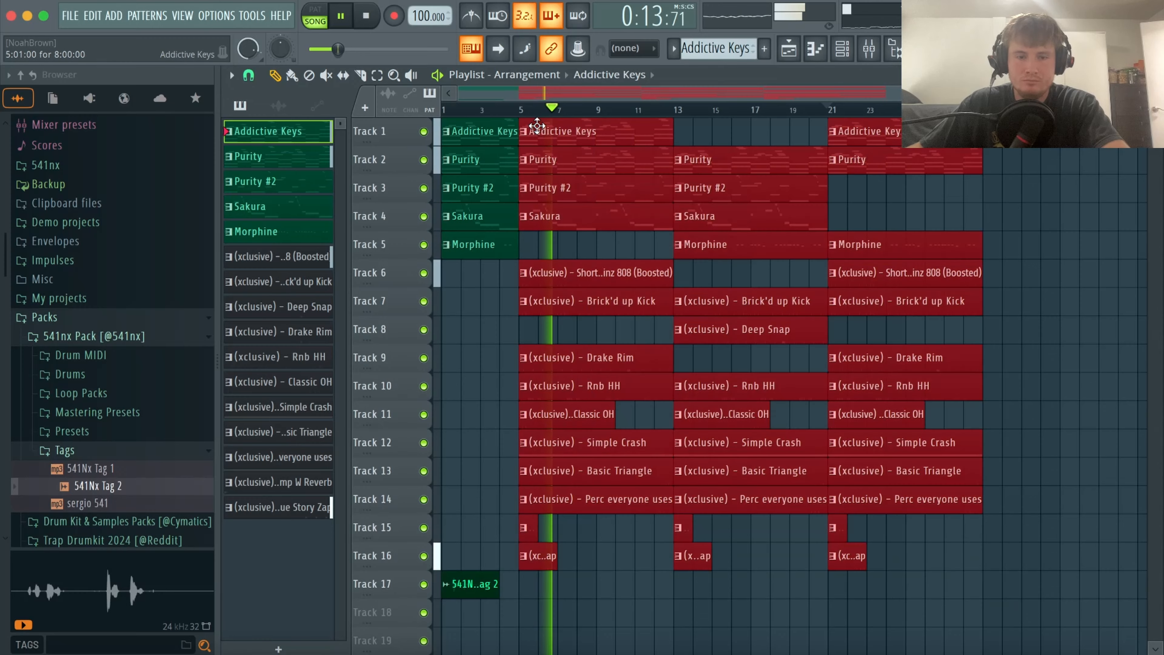
key(ctrl+b)
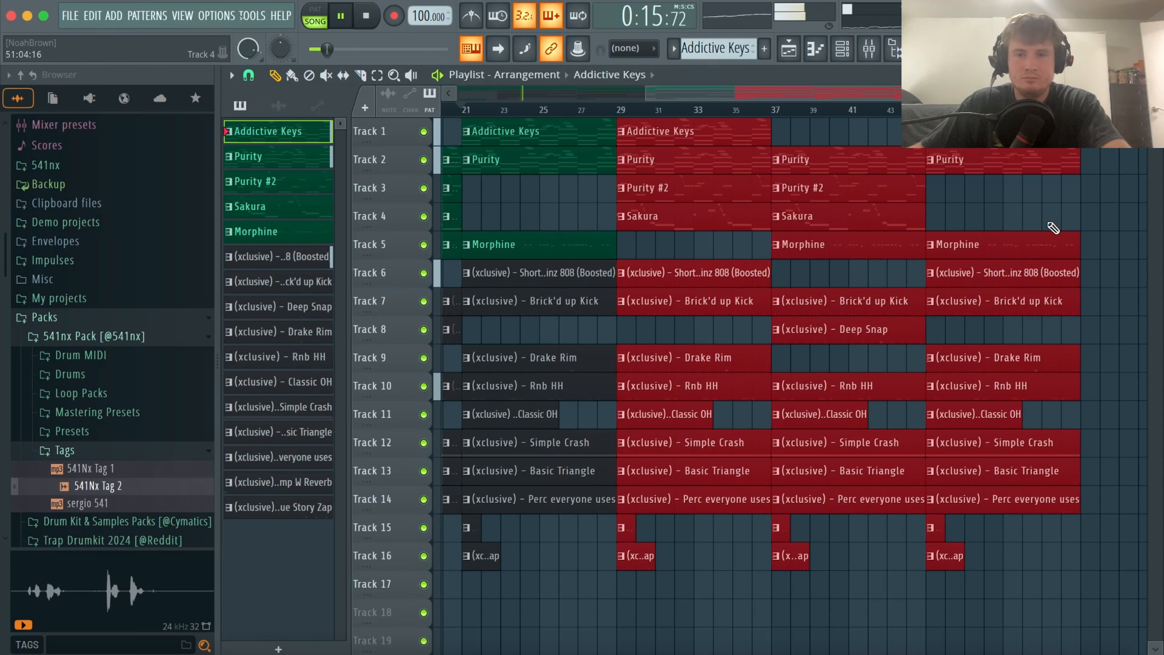
ctrl+click(1056, 214)
ctrl+right_click(1056, 213)
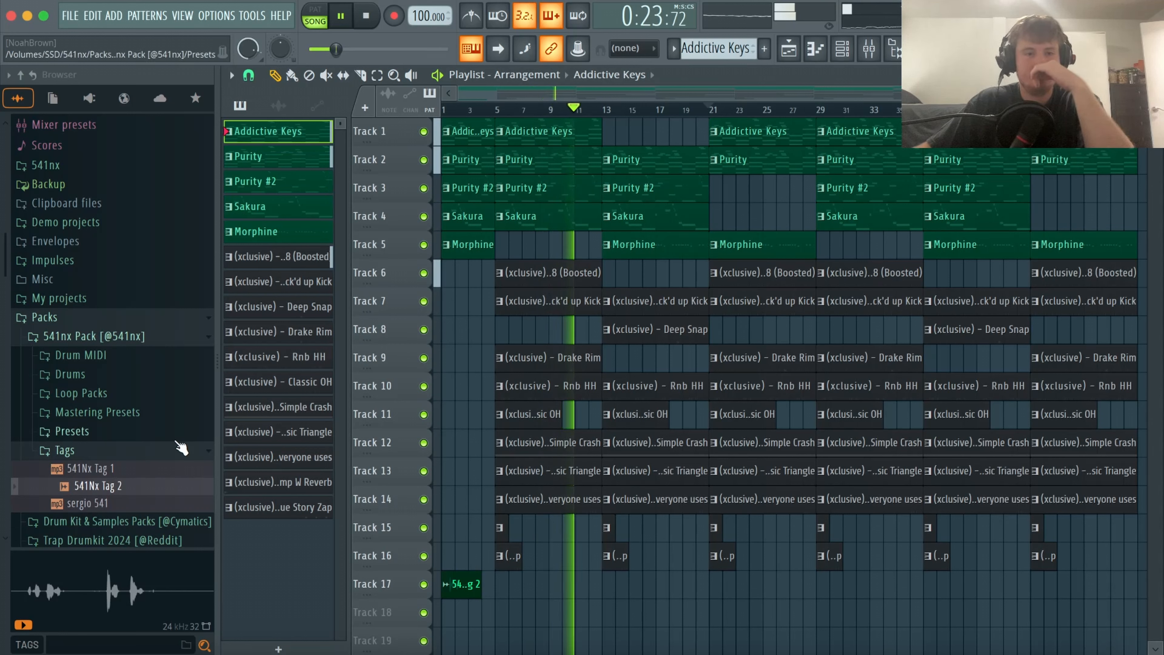
Collapse the Tags, 541nx Pack and Packs folders in the browser.
click(181, 449)
click(153, 337)
click(158, 319)
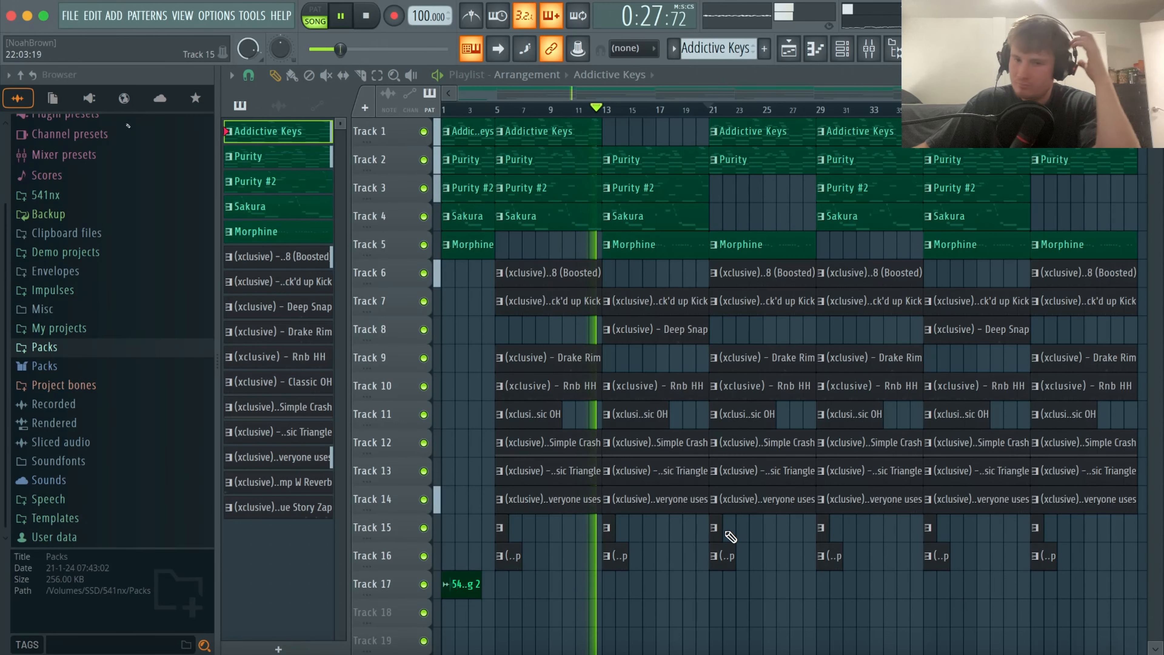
Lower the Perc everyone uses level in the mixer and check its channel in the channel rack.
click(869, 48)
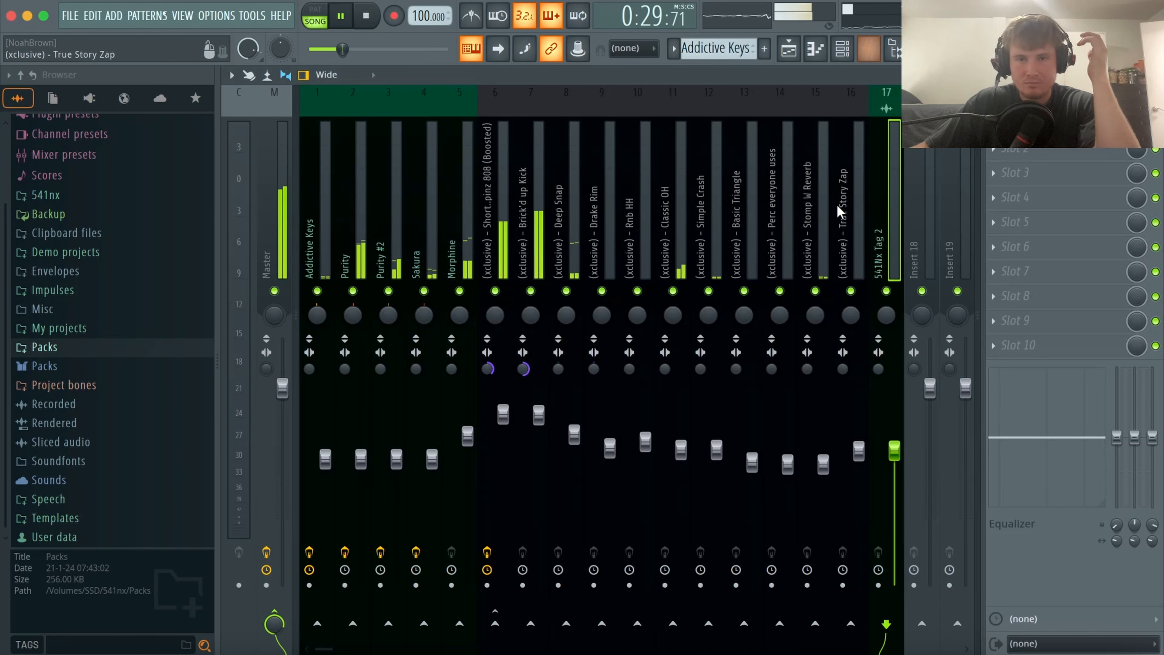
click(794, 205)
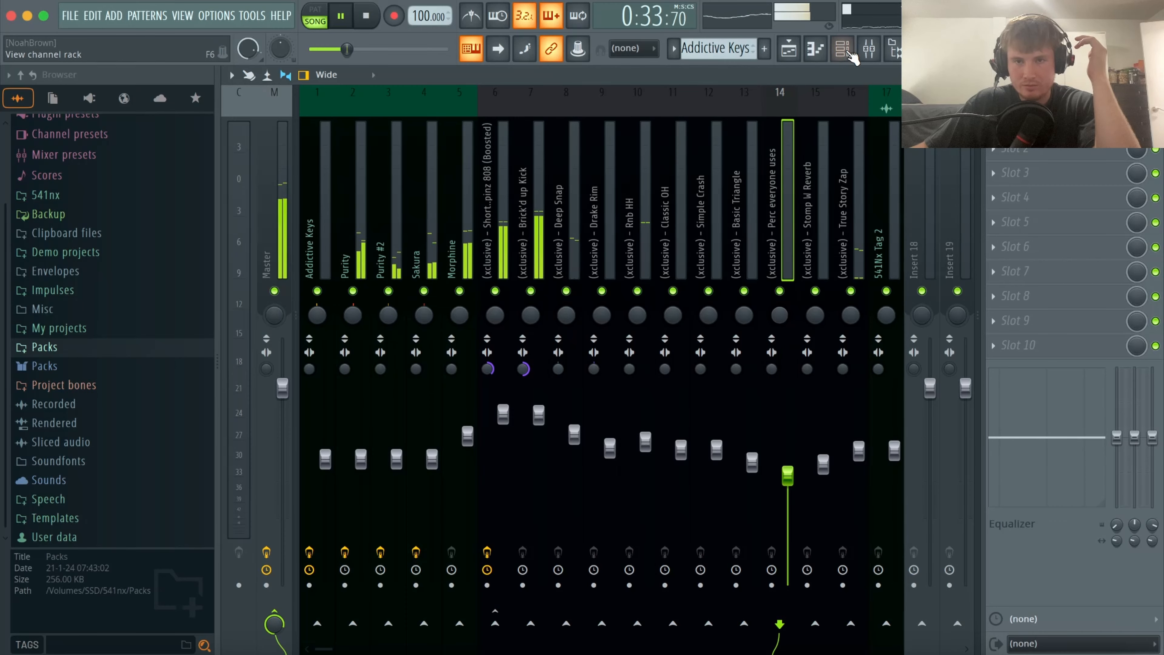
click(848, 54)
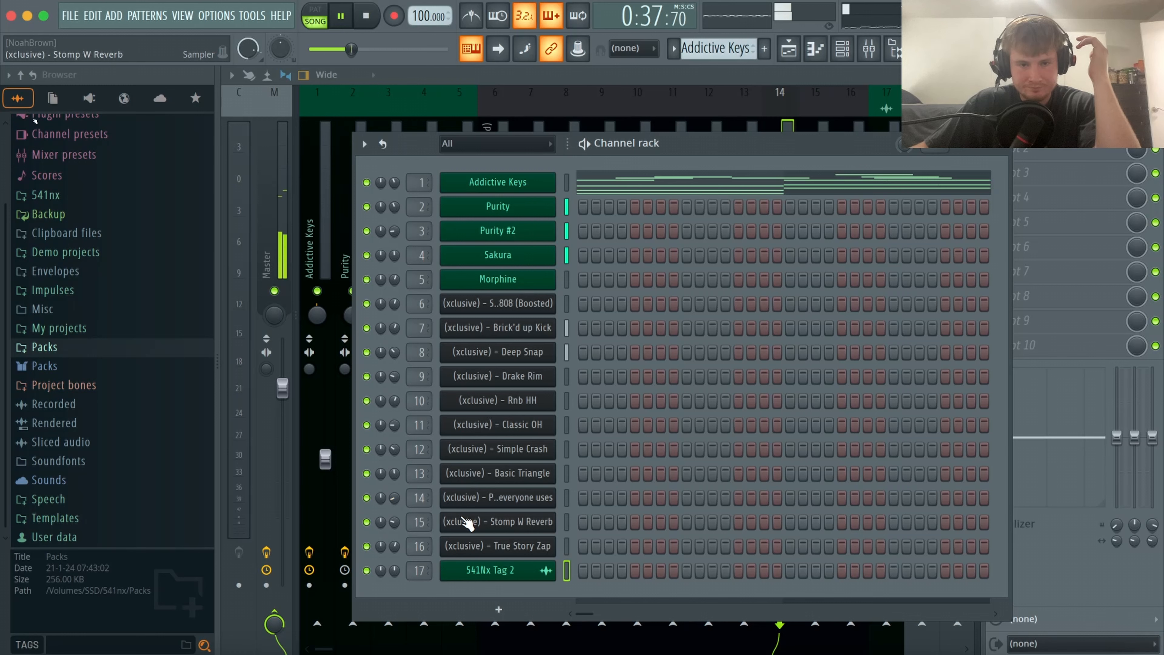
click(1002, 144)
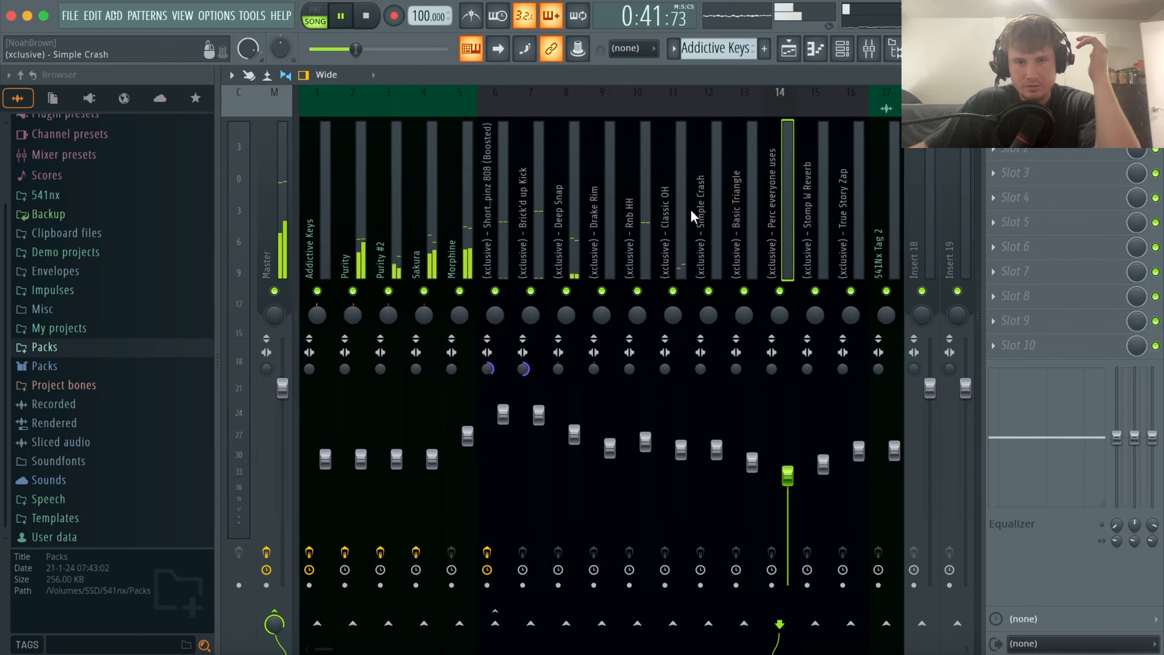
Lower the Classic OH level in the mixer and check its channel in the channel rack.
drag(679, 444, 681, 472)
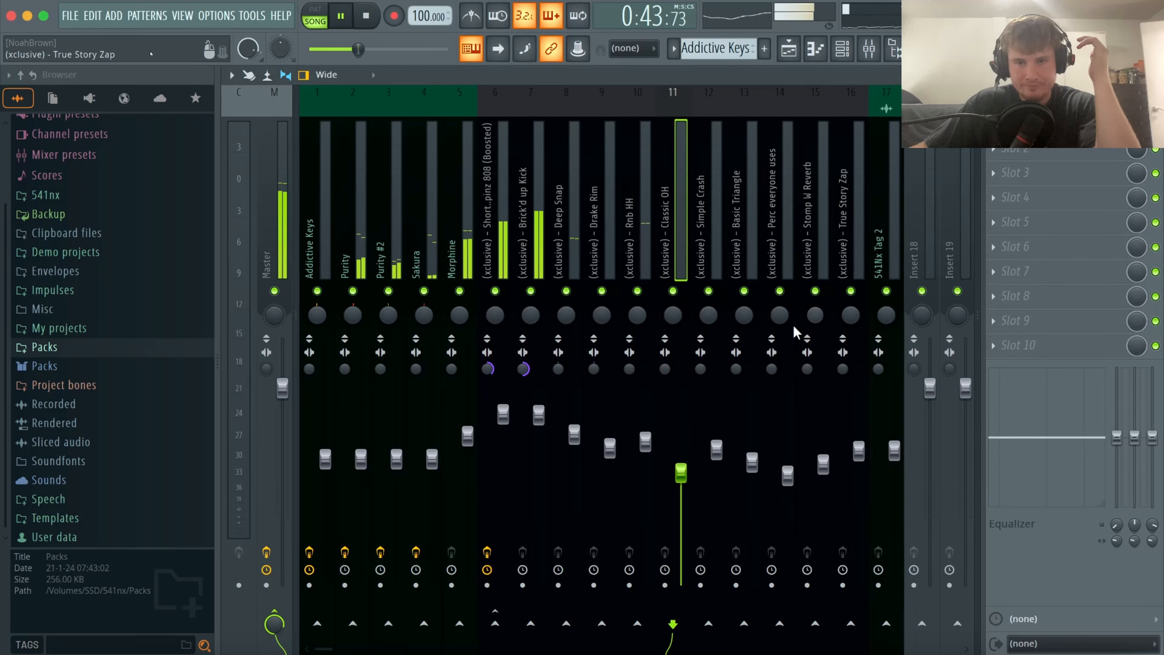
click(849, 54)
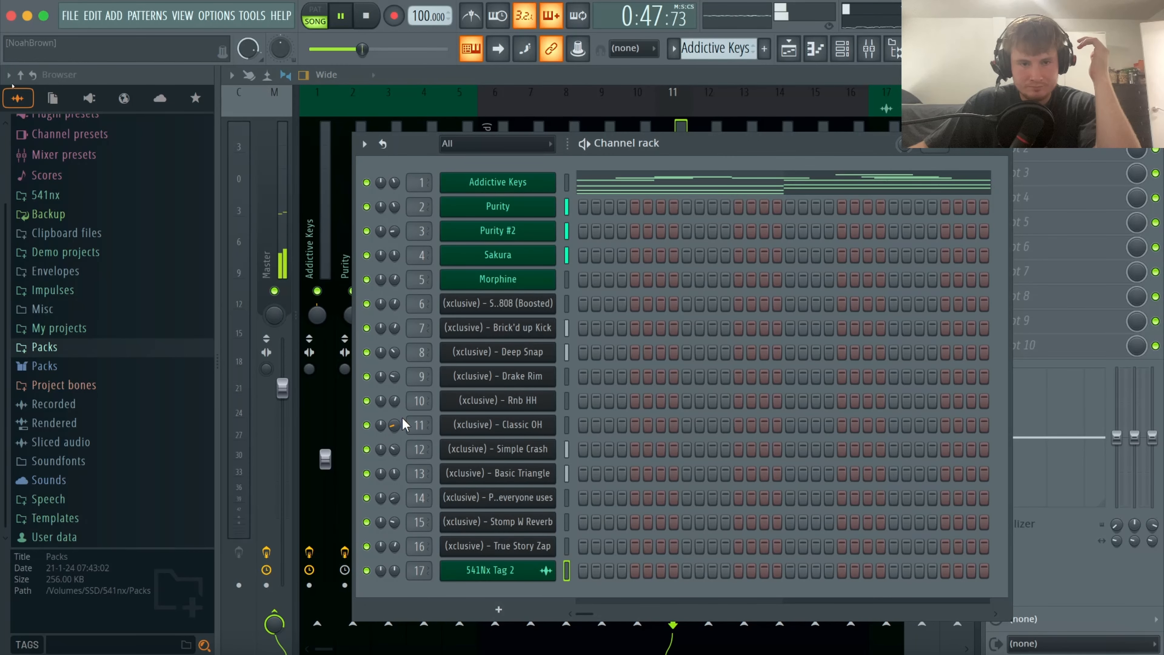
click(1001, 151)
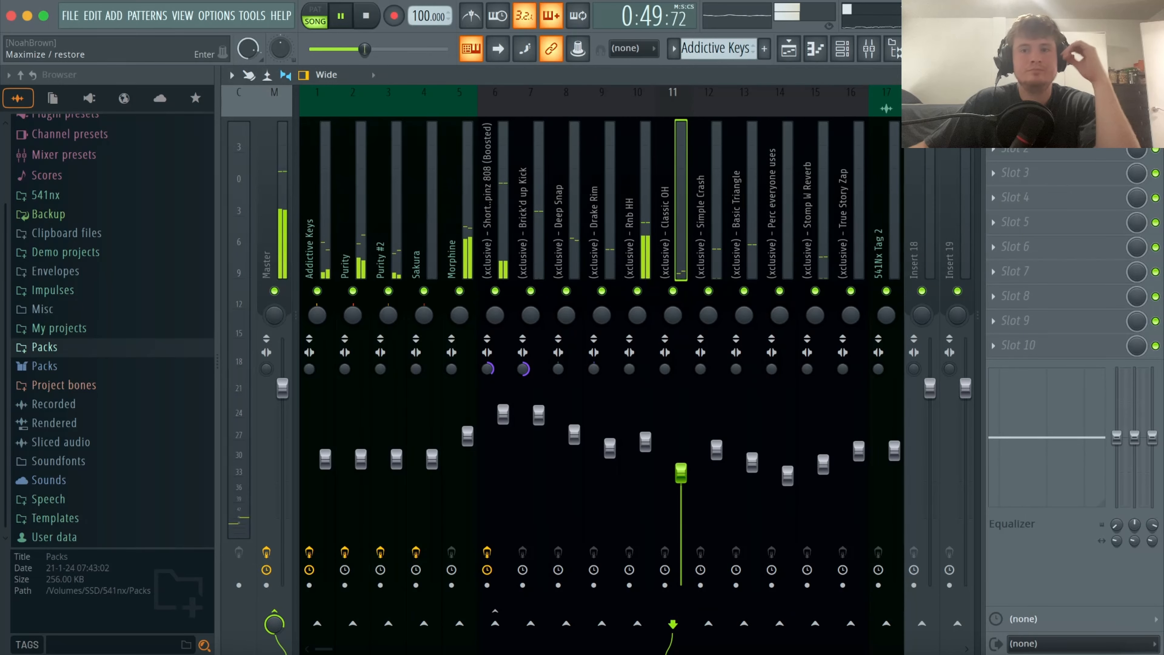
click(1155, 75)
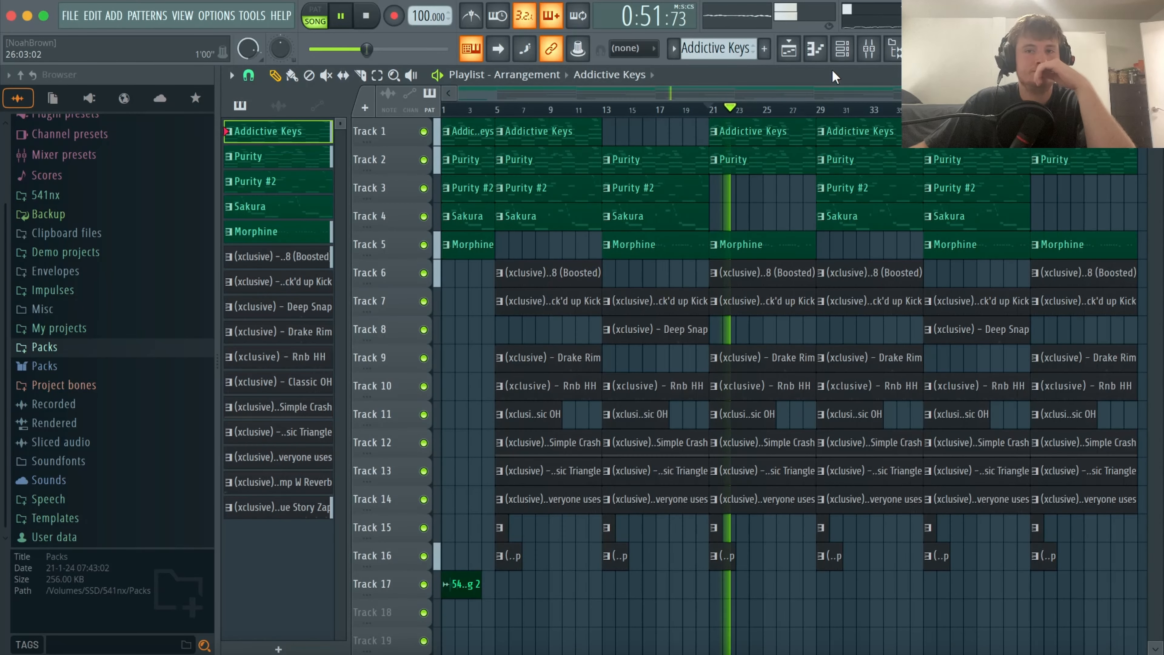
Lower the Rnb HH mixer level, fine-tune the Deep Snap fader, and return to the playlist.
click(869, 48)
click(648, 443)
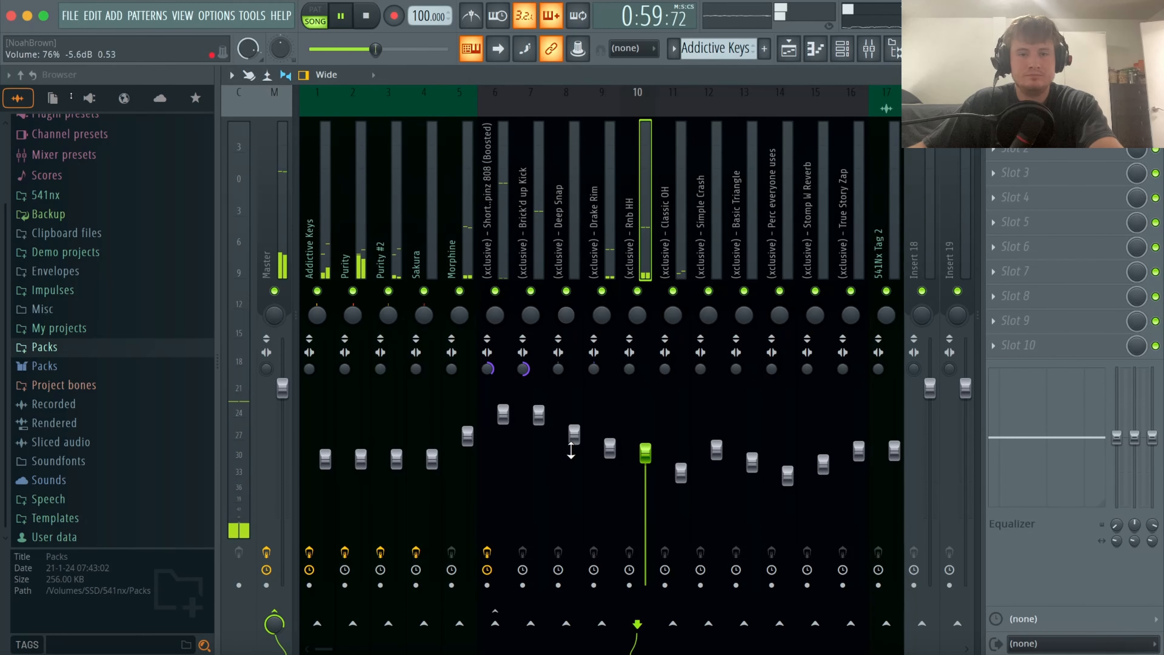
click(574, 438)
click(1154, 74)
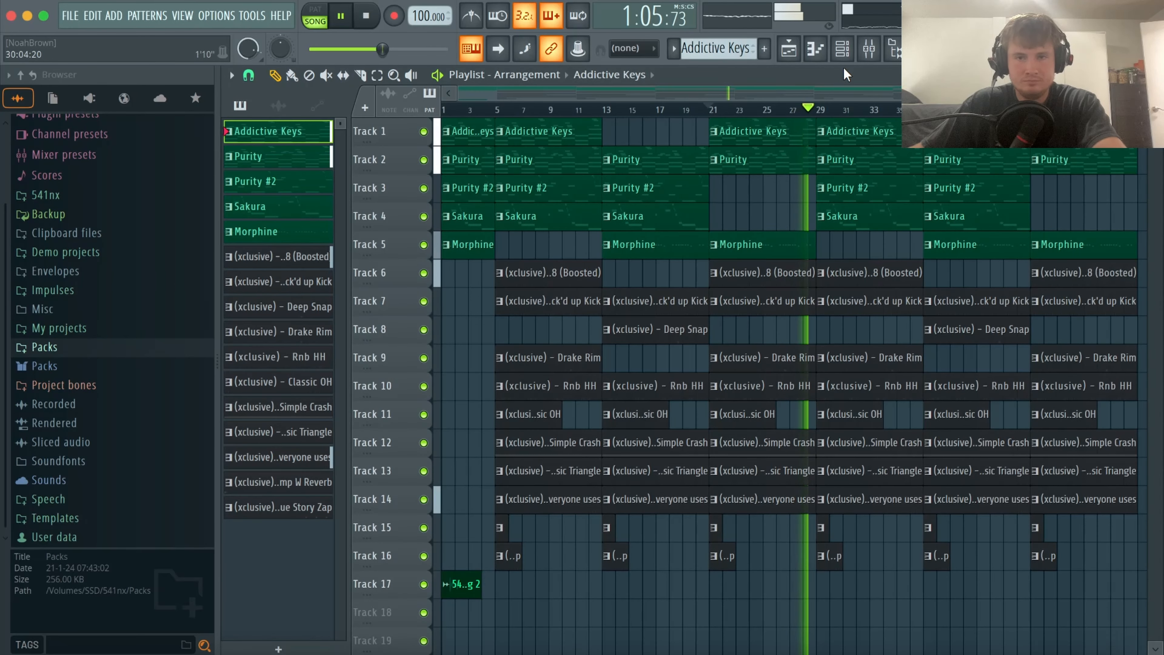
click(851, 58)
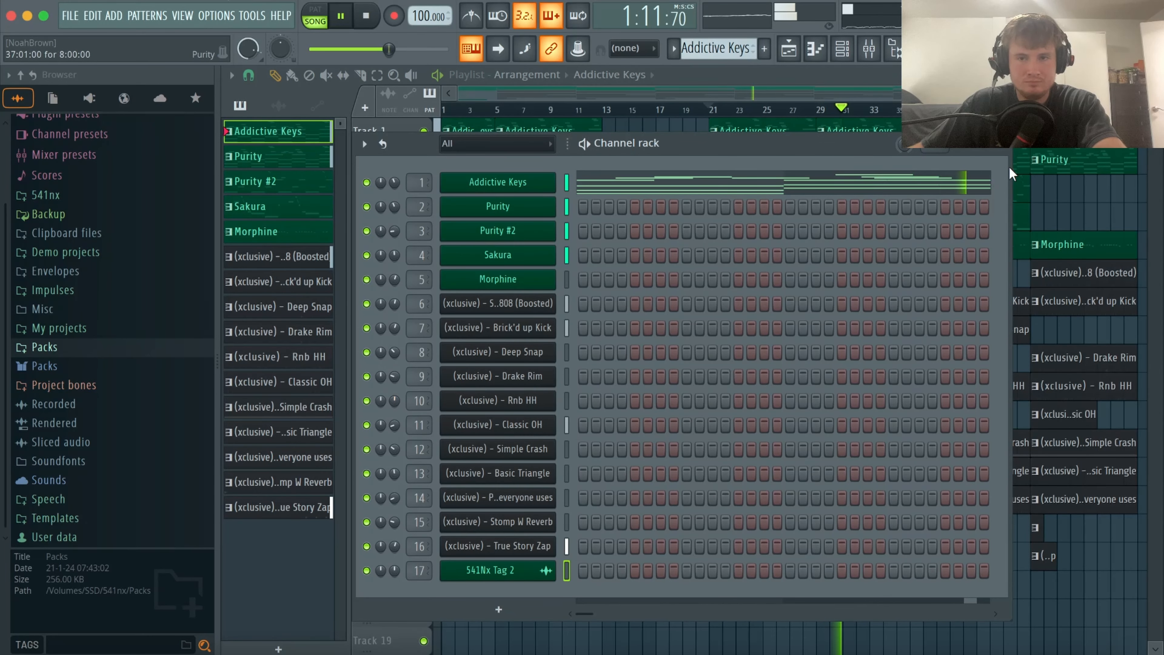
click(1003, 144)
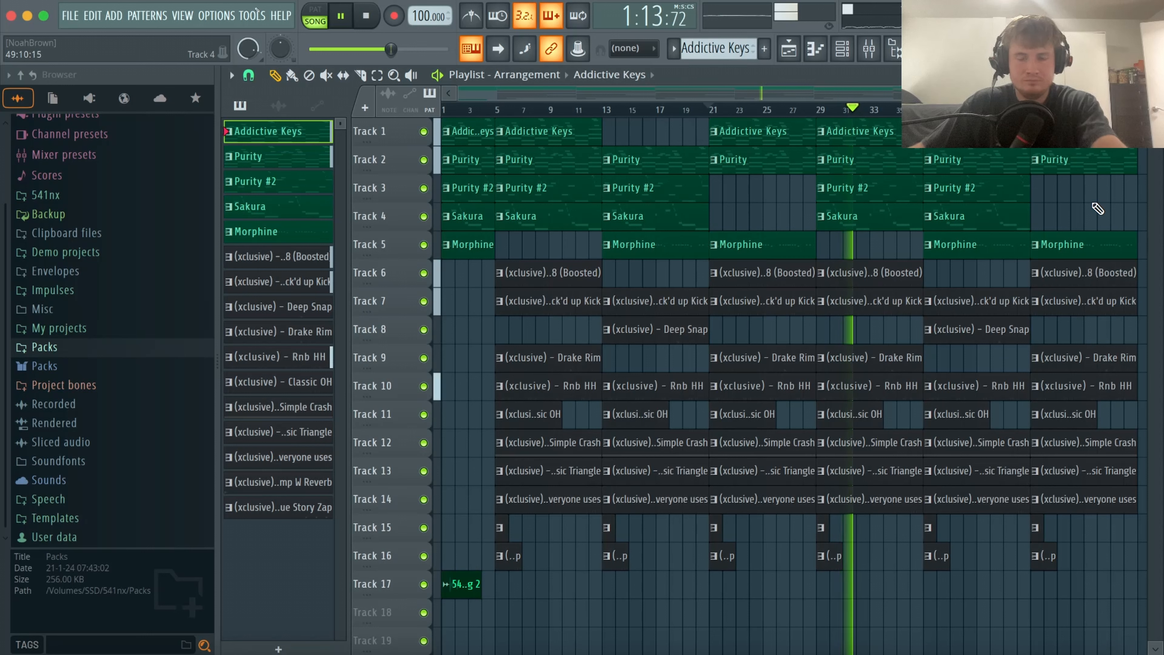
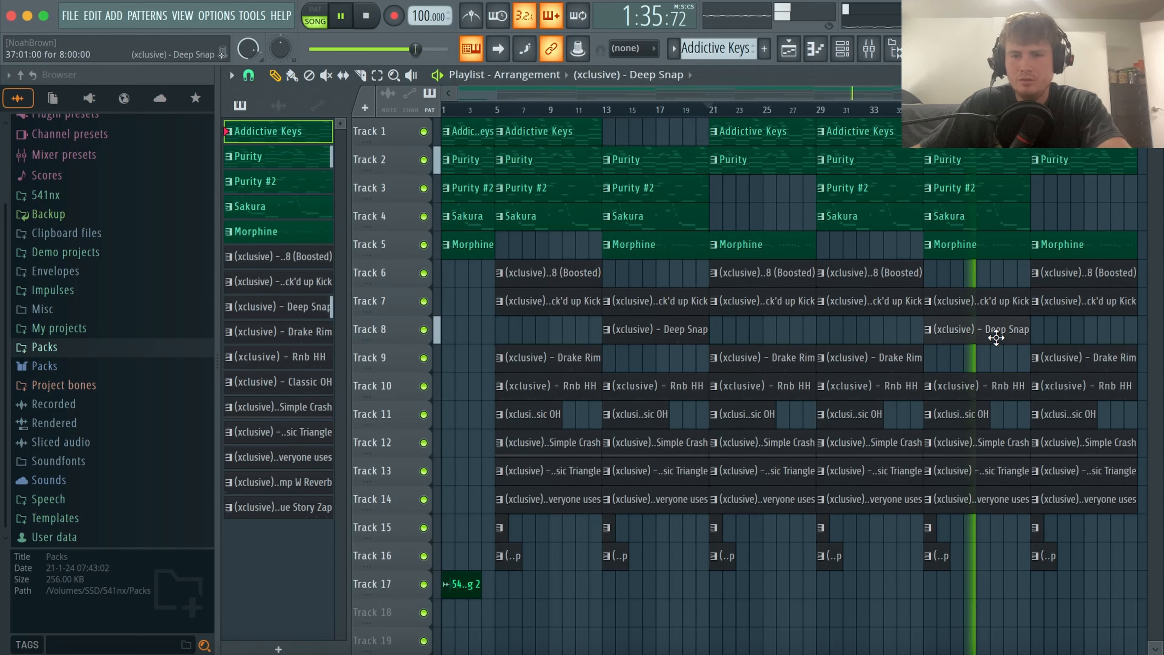
Open the Deep Snap pattern's notes and delete the extra snap hit right after beat 4 of bar 3.
double_click(989, 330)
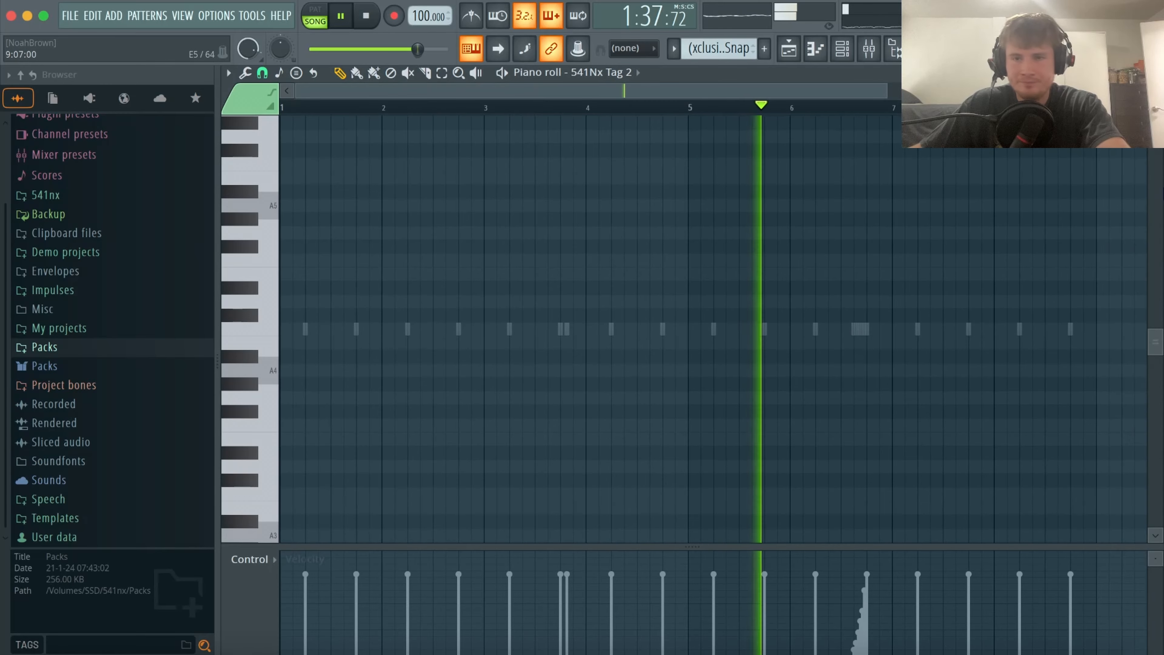
key(F5)
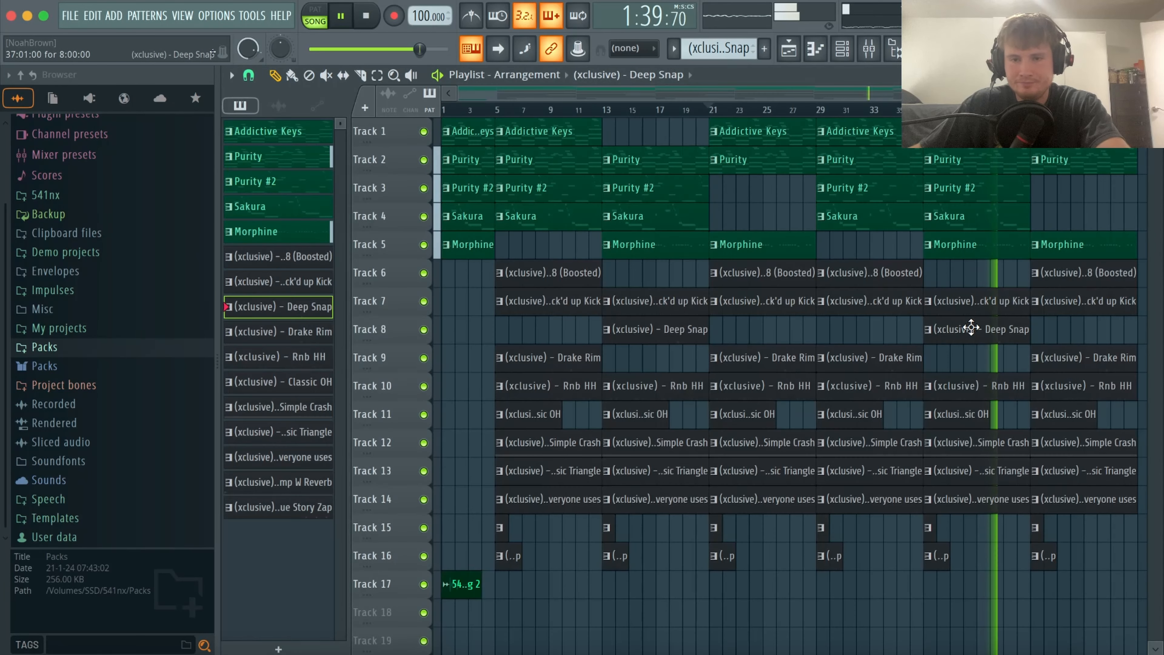
double_click(969, 330)
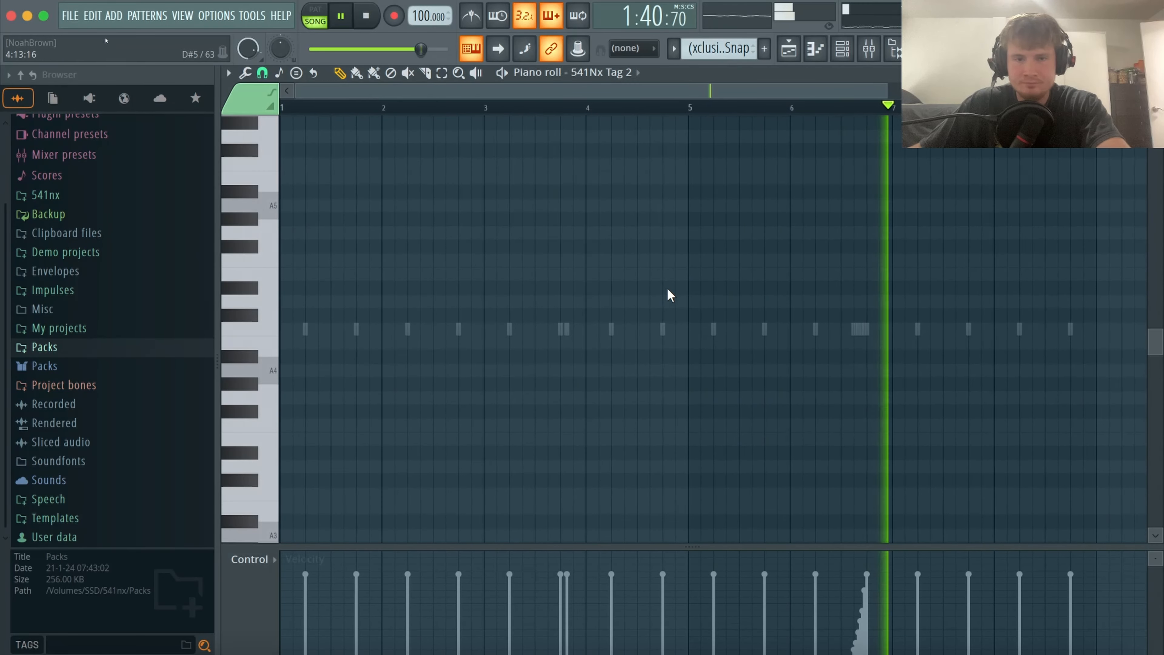
click(614, 73)
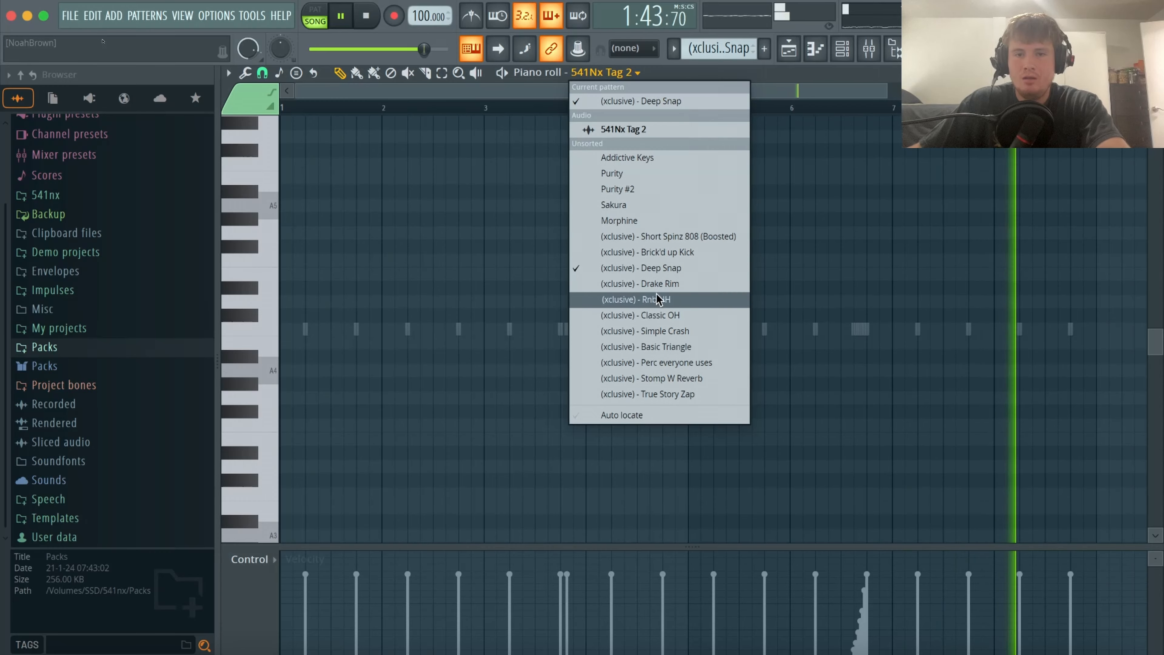
click(664, 269)
right_click(567, 330)
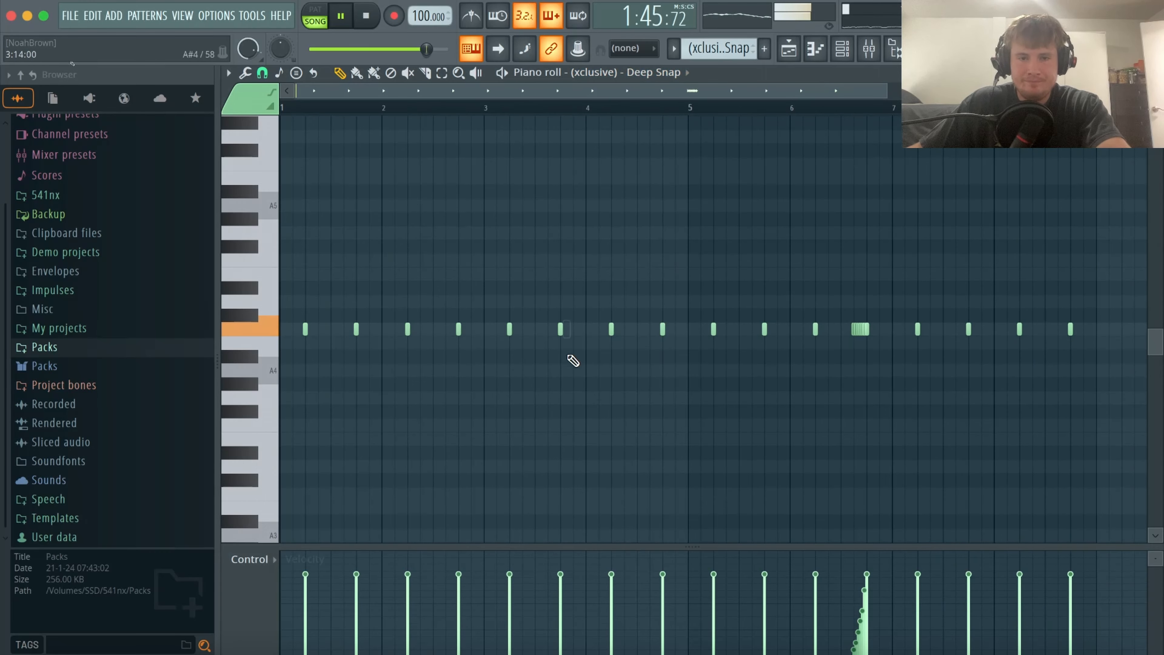
Try spacing extra Deep Snap hits evenly before beat 4 of bar 3, using two duplicated C#5 notes as temporary length guides.
drag(577, 347, 583, 362)
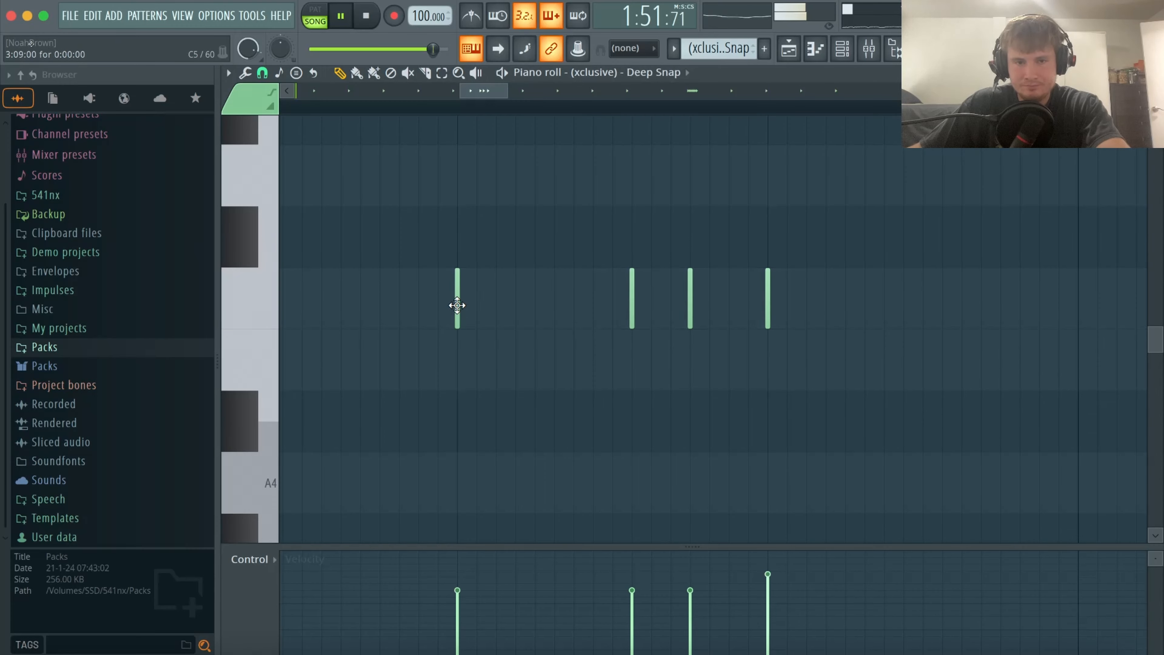
drag(464, 307, 583, 234)
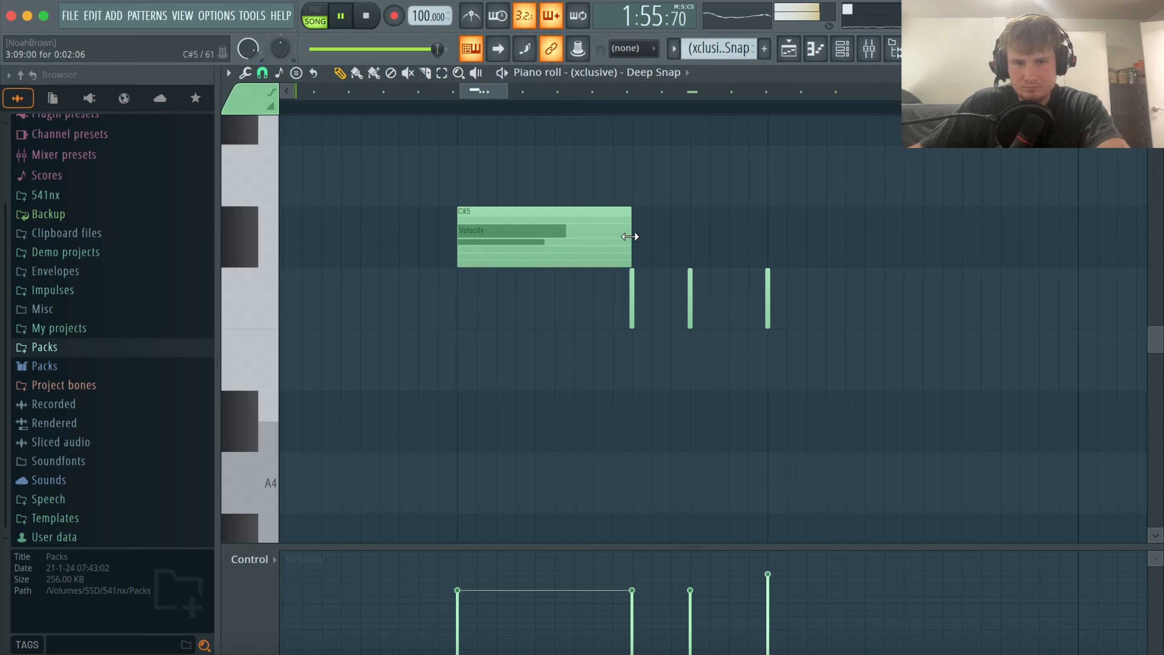
ctrl+click(614, 241)
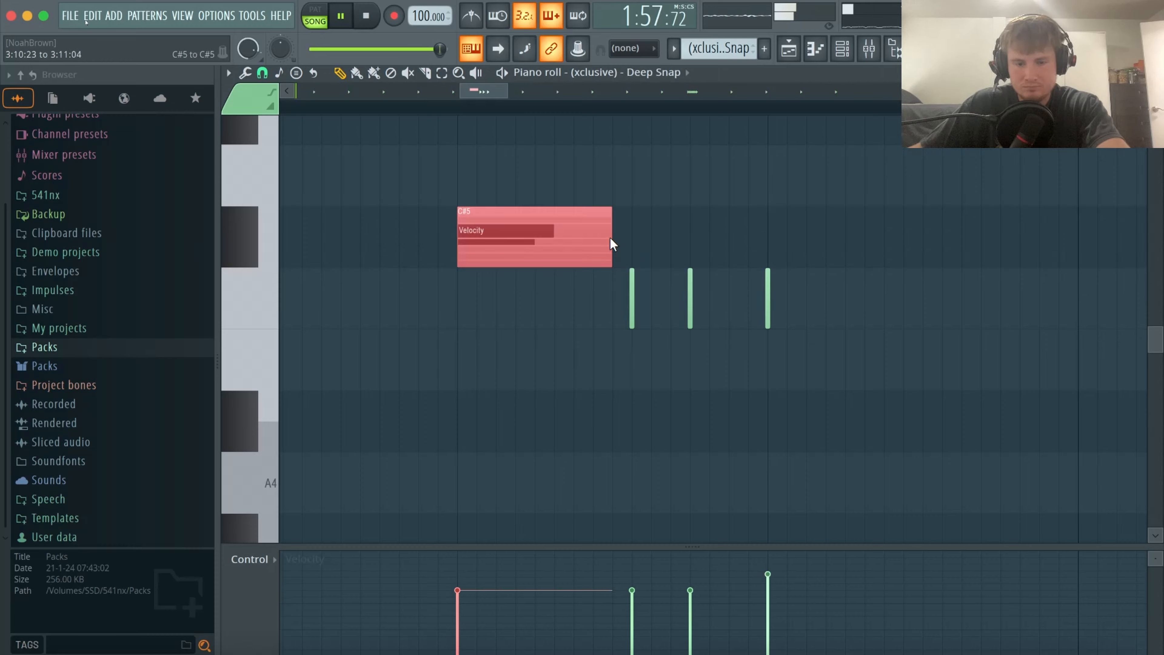
key(ctrl+b)
key(ctrl+d)
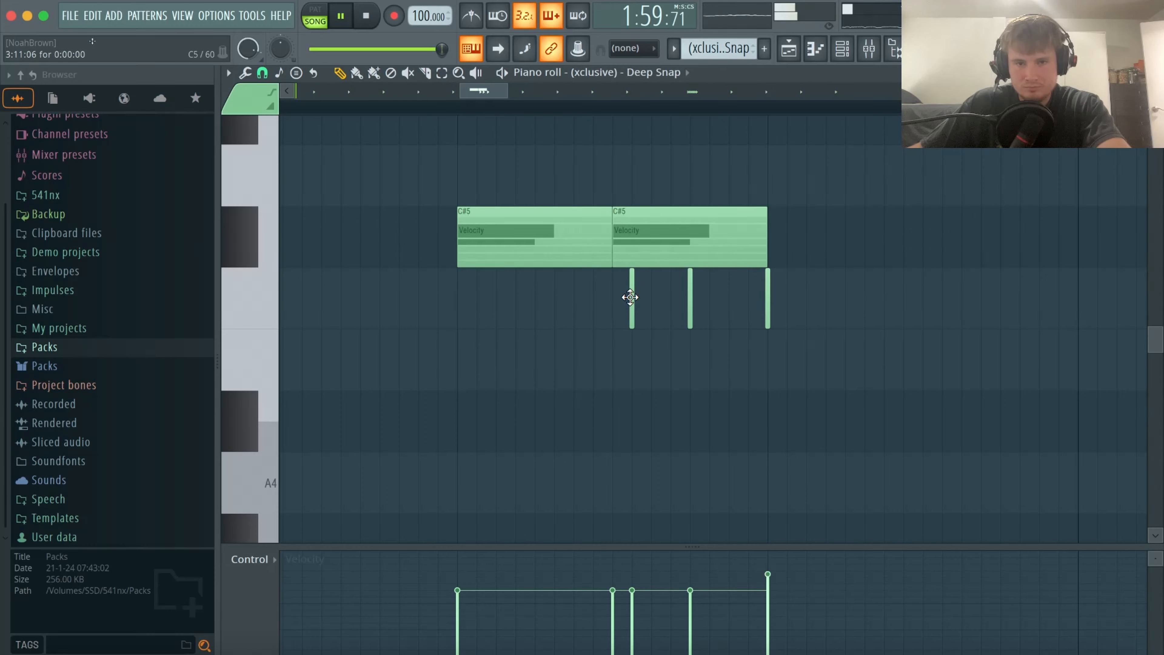
right_click(604, 248)
right_click(657, 223)
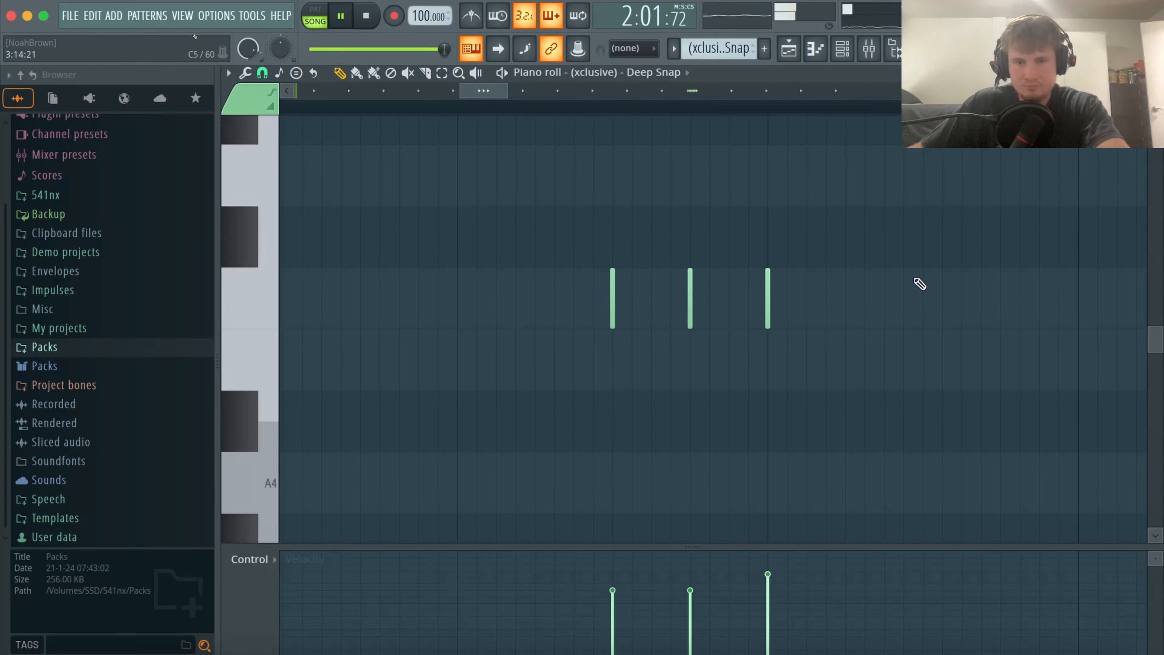
ctrl+right_click(918, 346)
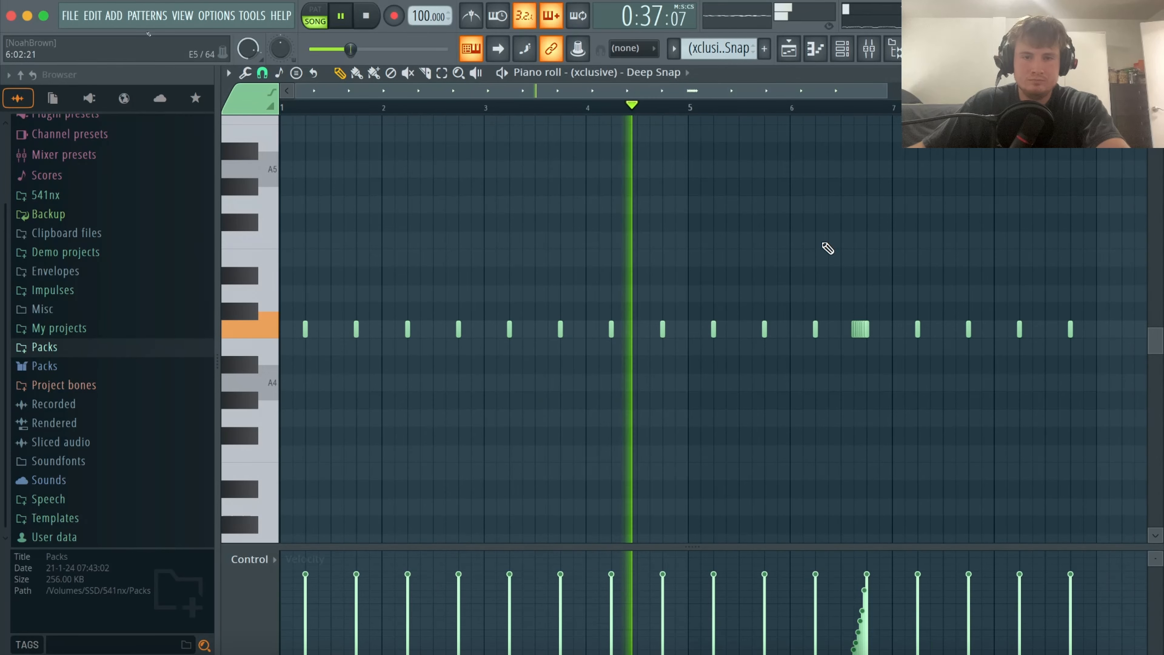
Extend the ending with Addictive Keys and Purity clips at bar 53, trimmed to end at bar 57.
click(1154, 73)
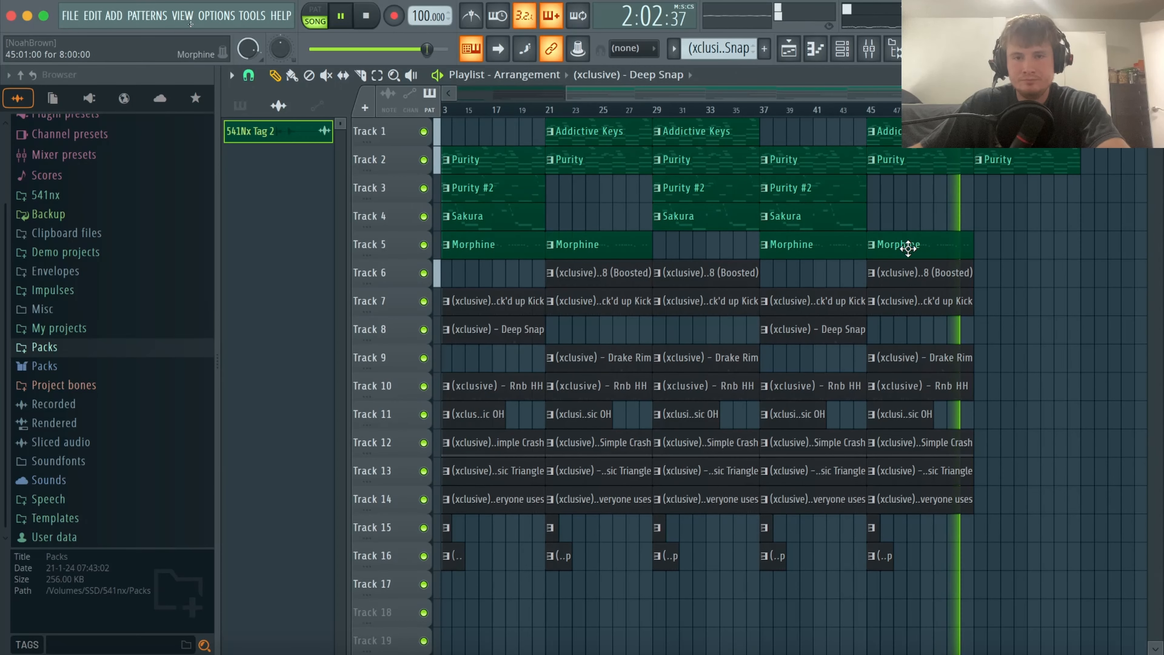
click(1049, 160)
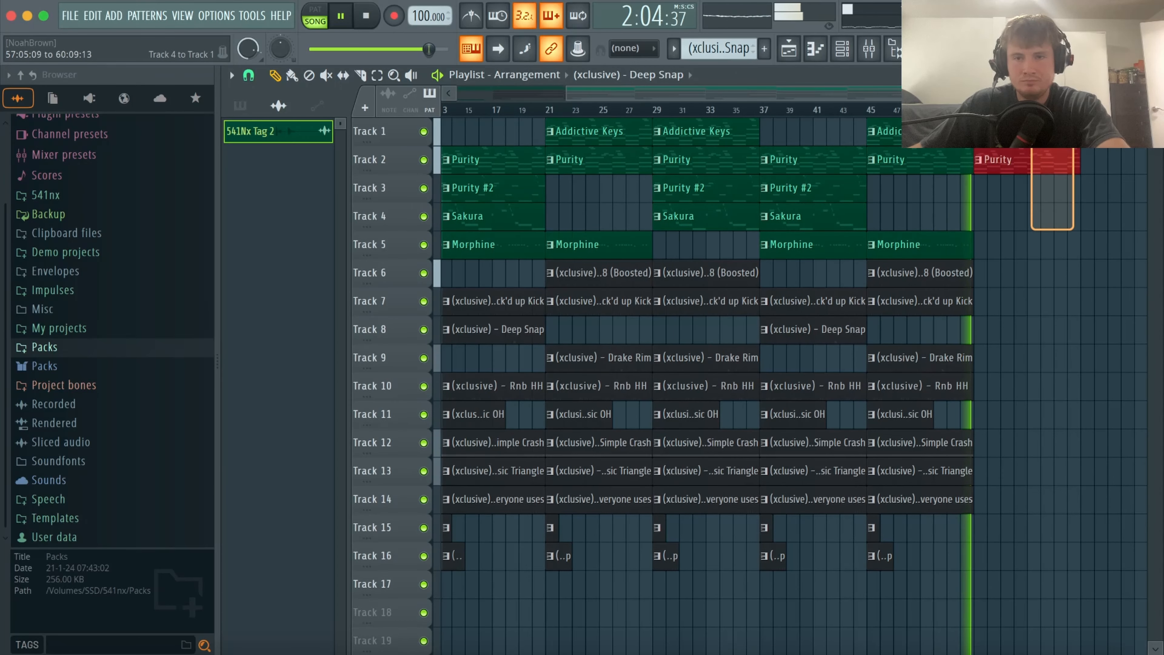
drag(1079, 159, 1045, 203)
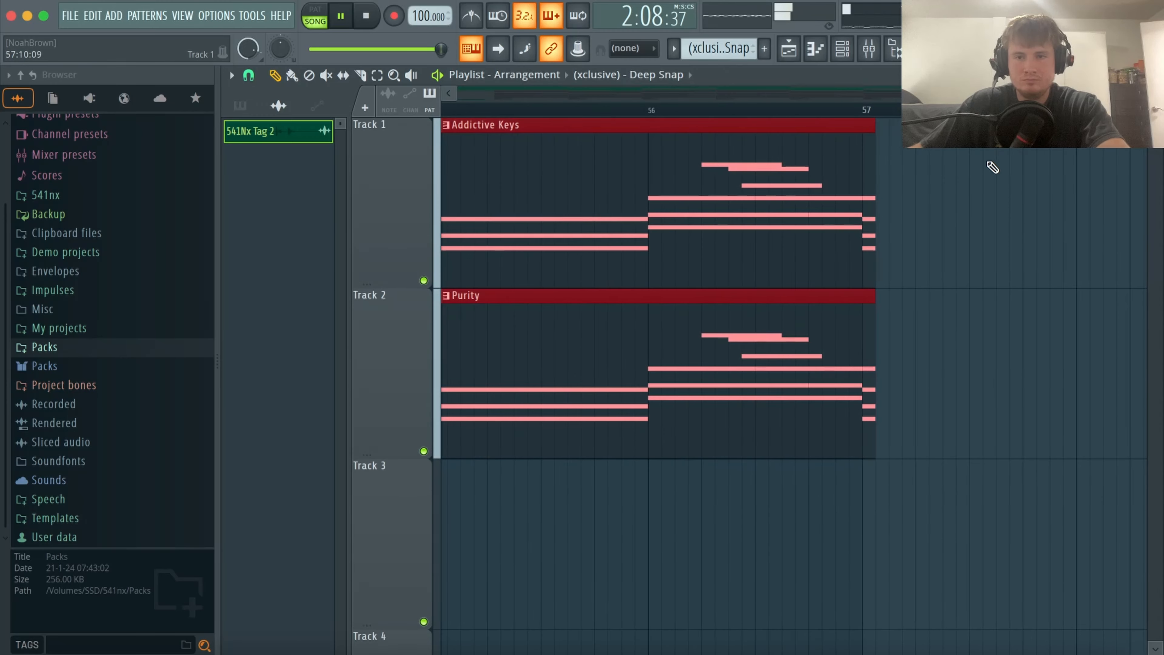
drag(874, 163, 862, 161)
super+right_click(884, 175)
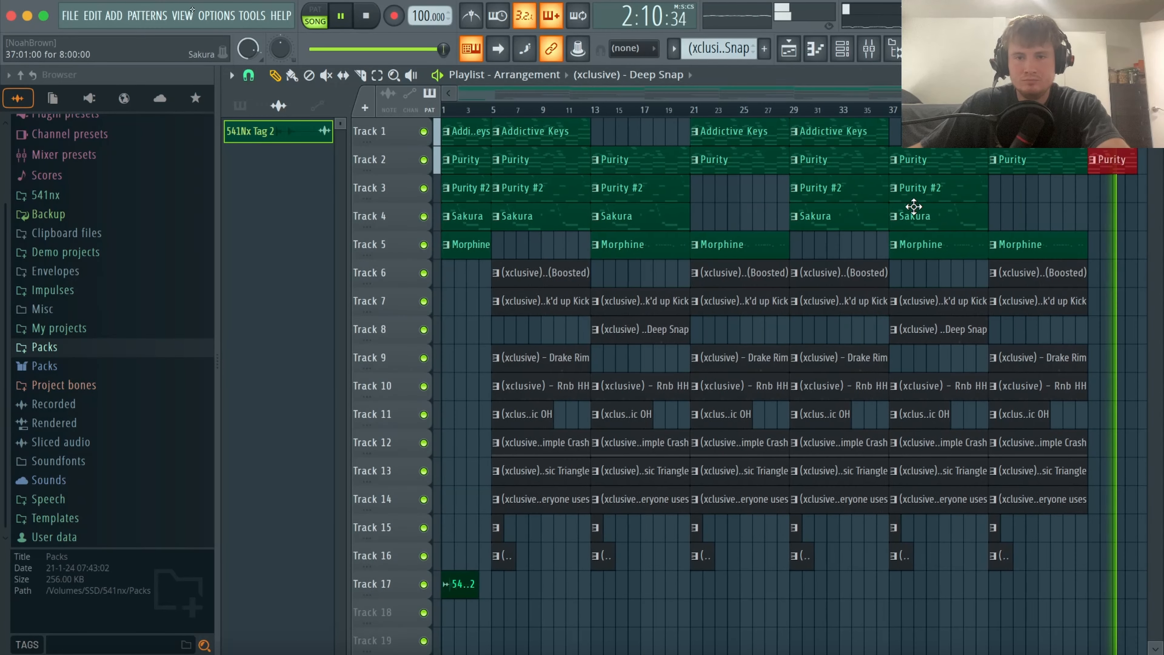
Duplicate the Purity #2 and Sakura clips from bar 37 to bars 45 and 53.
super+click(1039, 209)
drag(1021, 222, 962, 180)
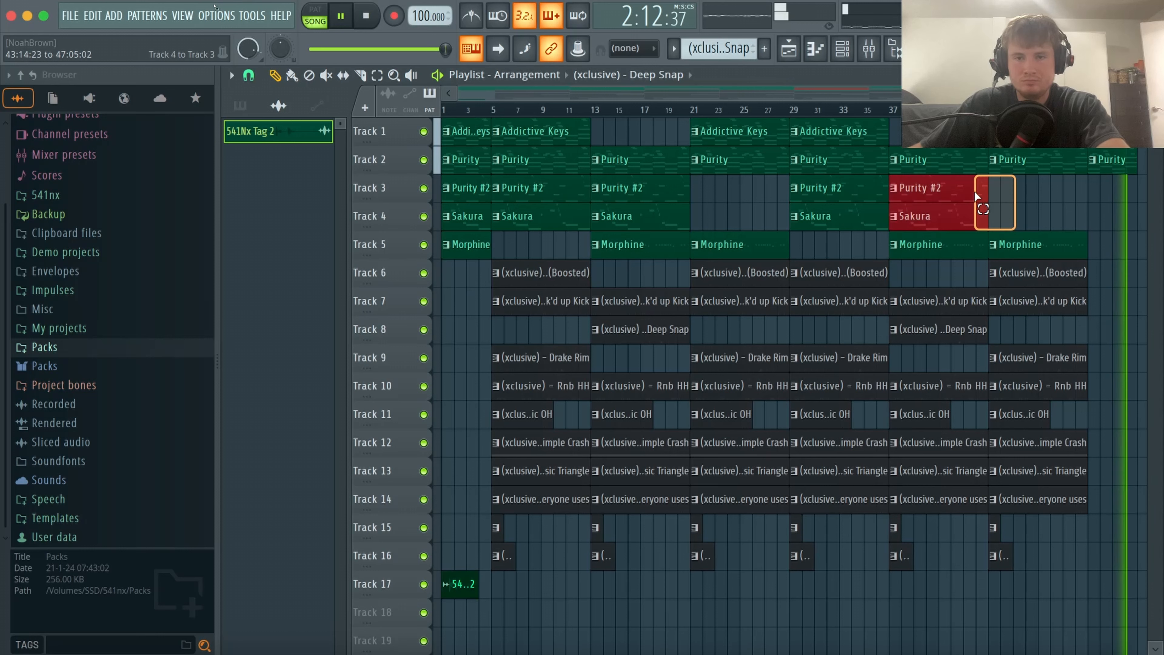
key(super+b)
key(super+b)
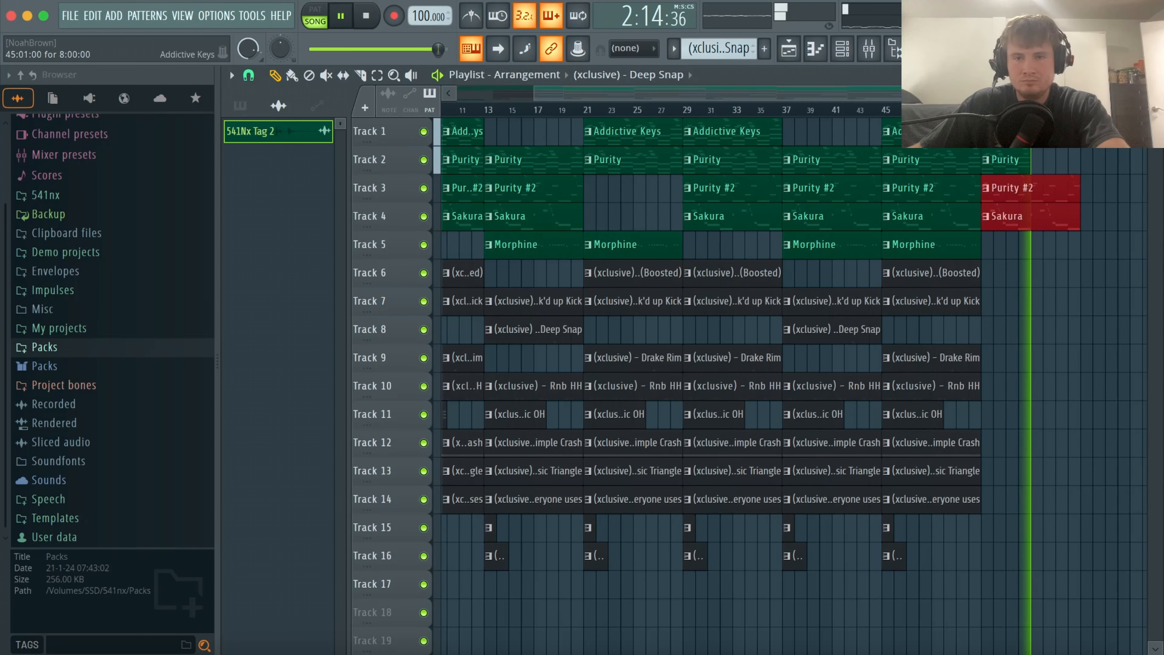
Play the ending from bar 45 and delete the Purity #2 and Sakura clips at bar 53.
click(889, 111)
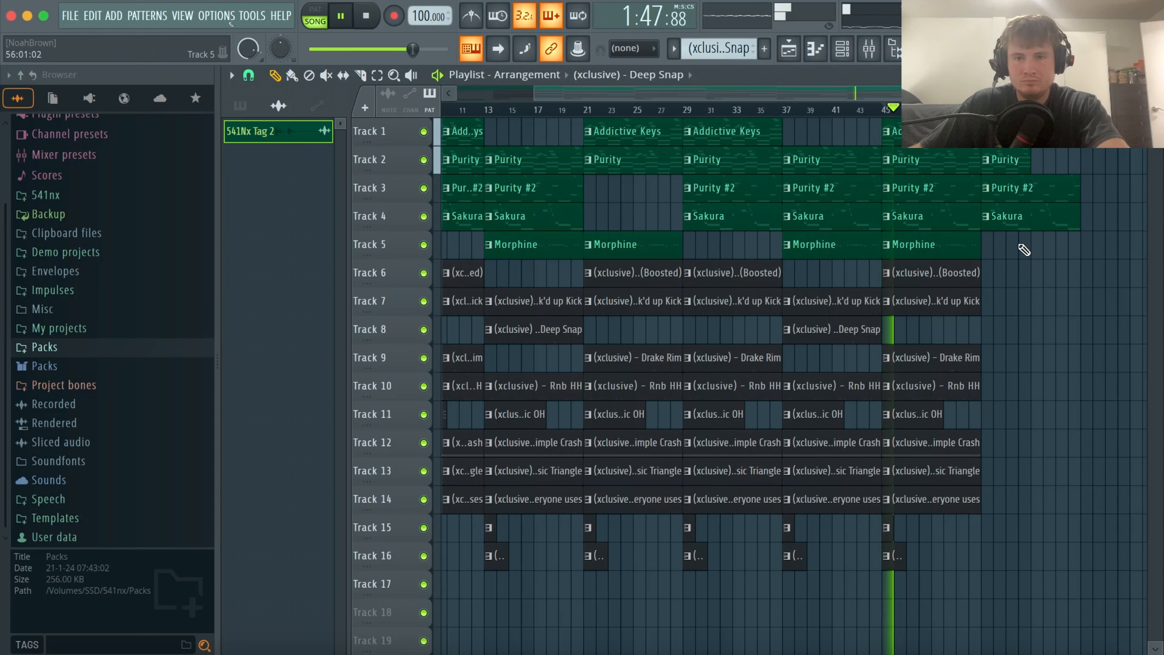
drag(1078, 268, 1059, 182)
key(Delete)
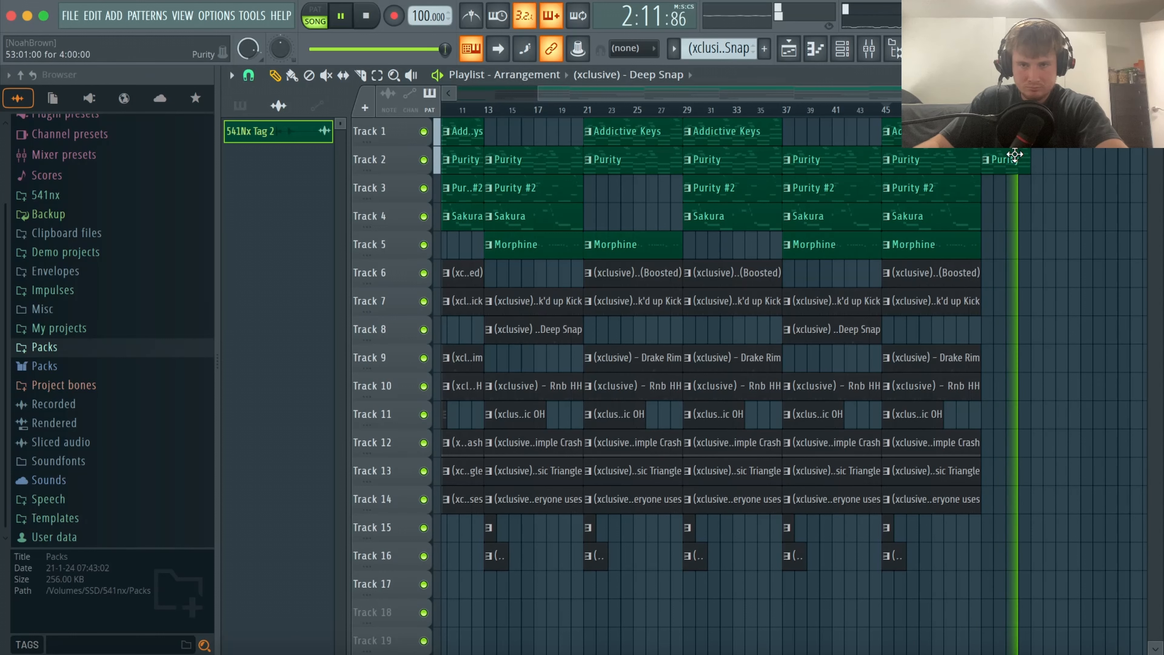
scroll(1062, 263, left, 5)
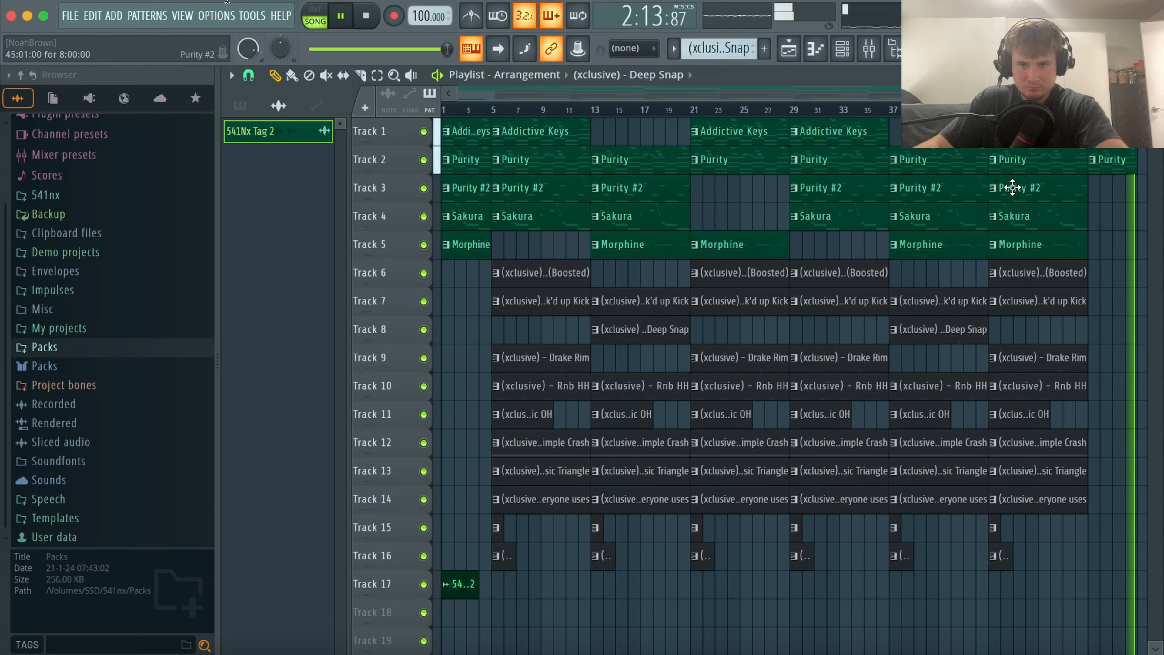
key(space)
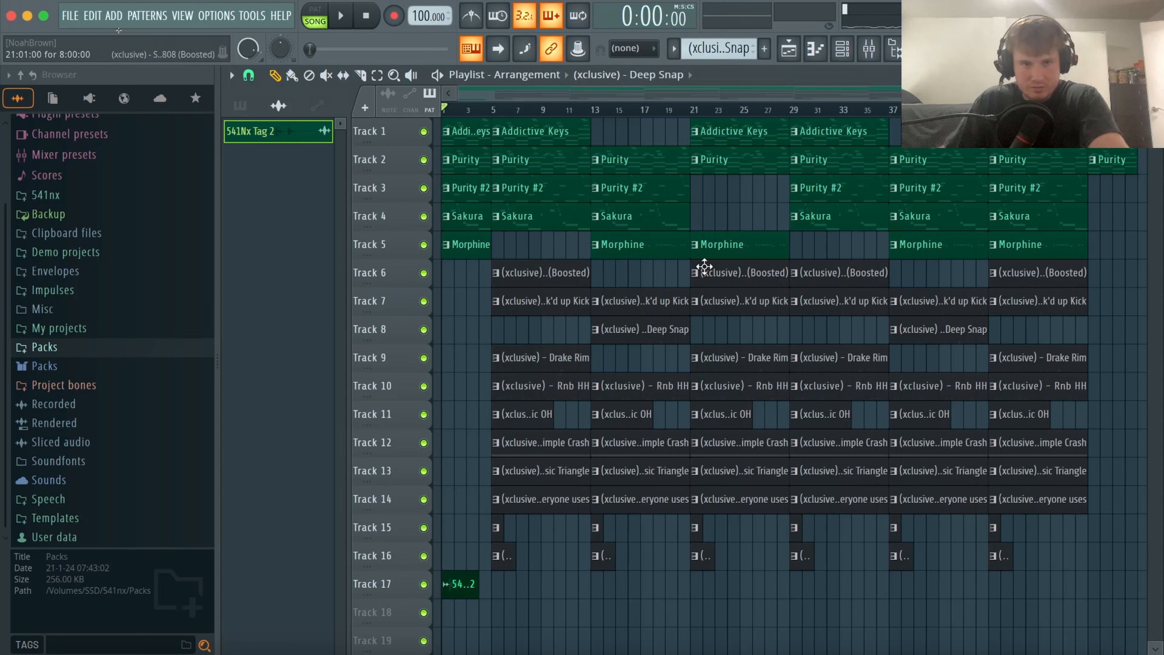
Play the full arrangement from the start and delete the Morphine clips at bars 21 and 45.
key(space)
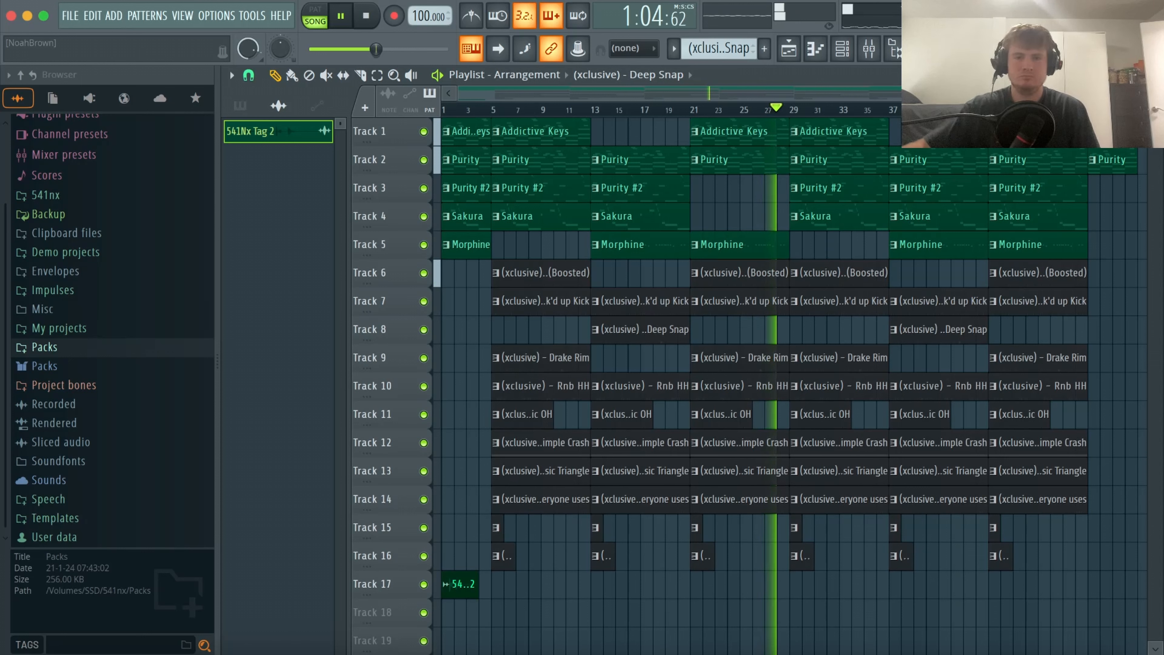
right_click(746, 248)
right_click(1053, 249)
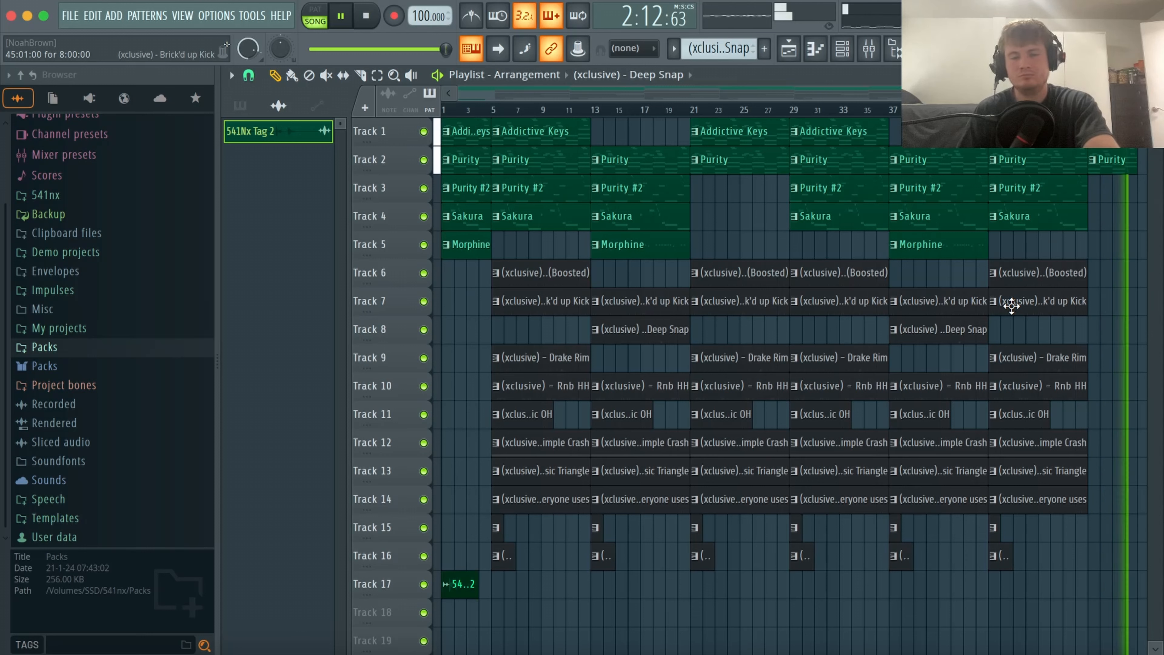
key(space)
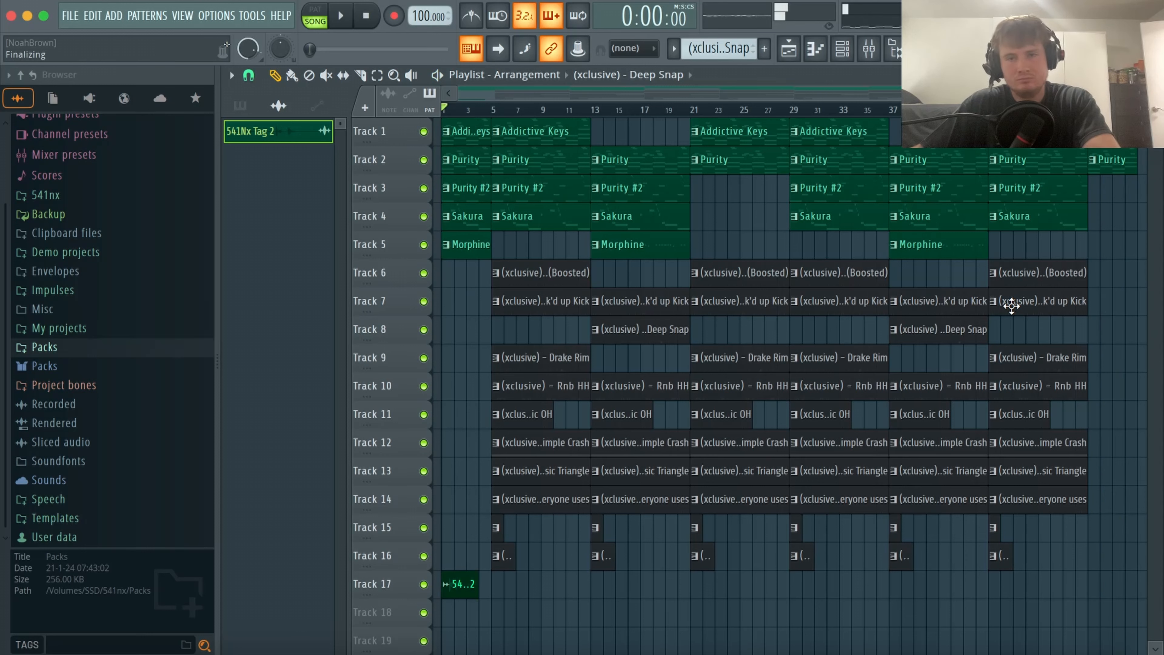